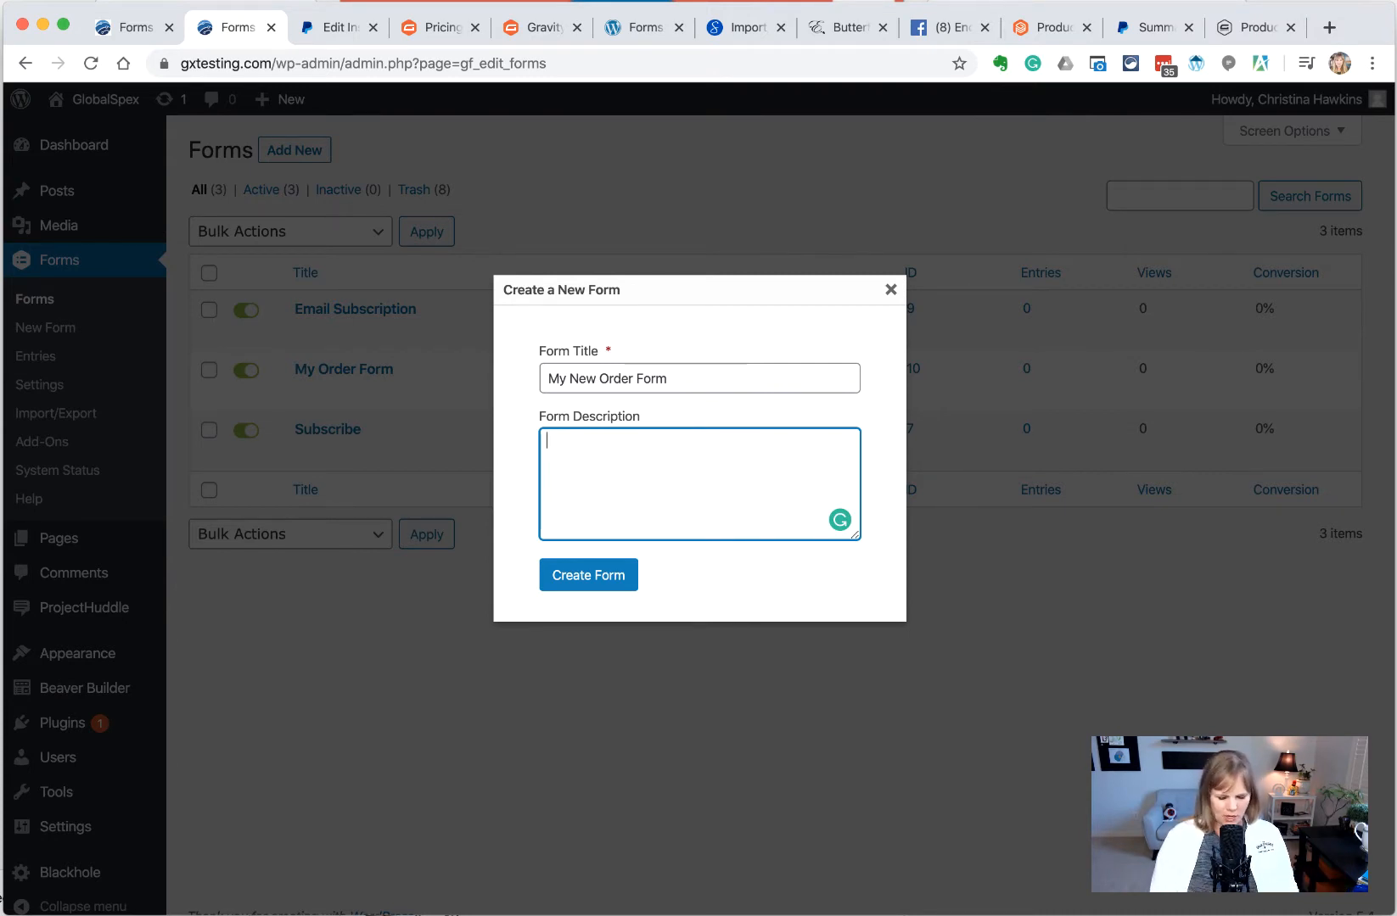
# Create 'My New Order Form' (ID 12) and scroll through the empty editor's getting-started guide
pyautogui.click(601, 578)
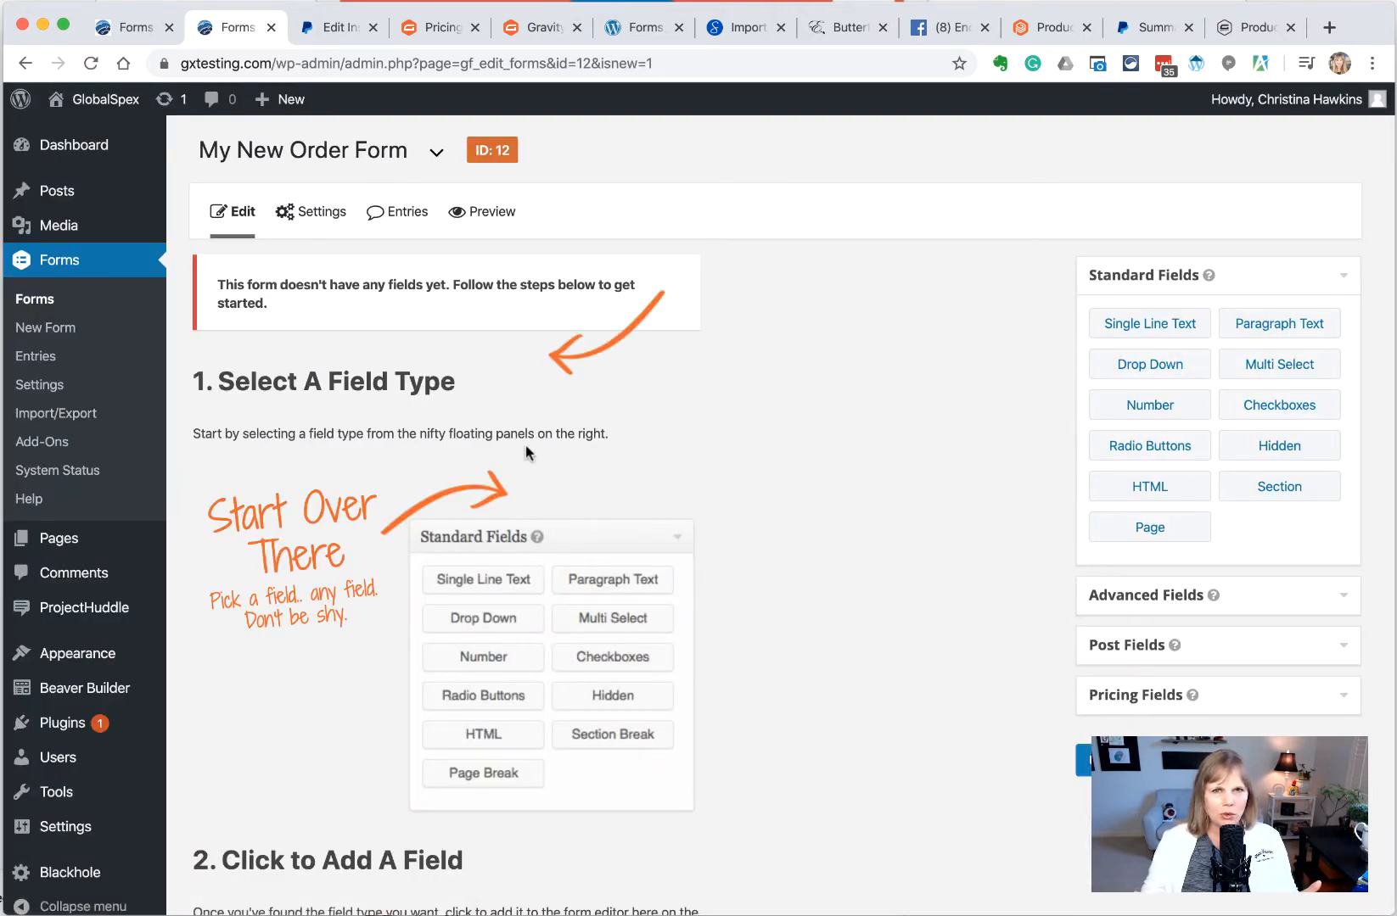
pyautogui.scroll(-15, 526, 452)
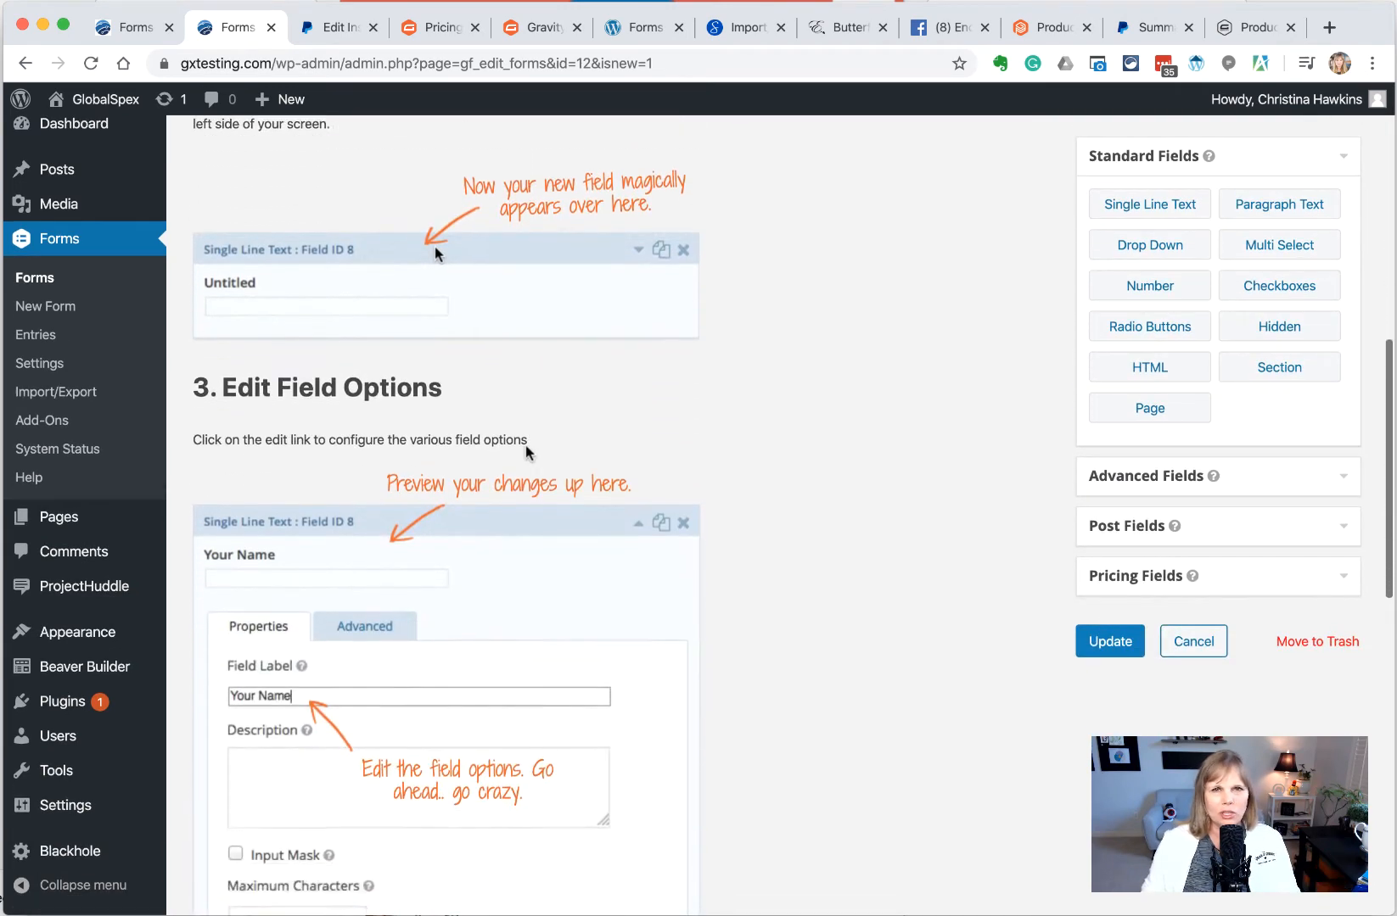
pyautogui.scroll(15, 523, 453)
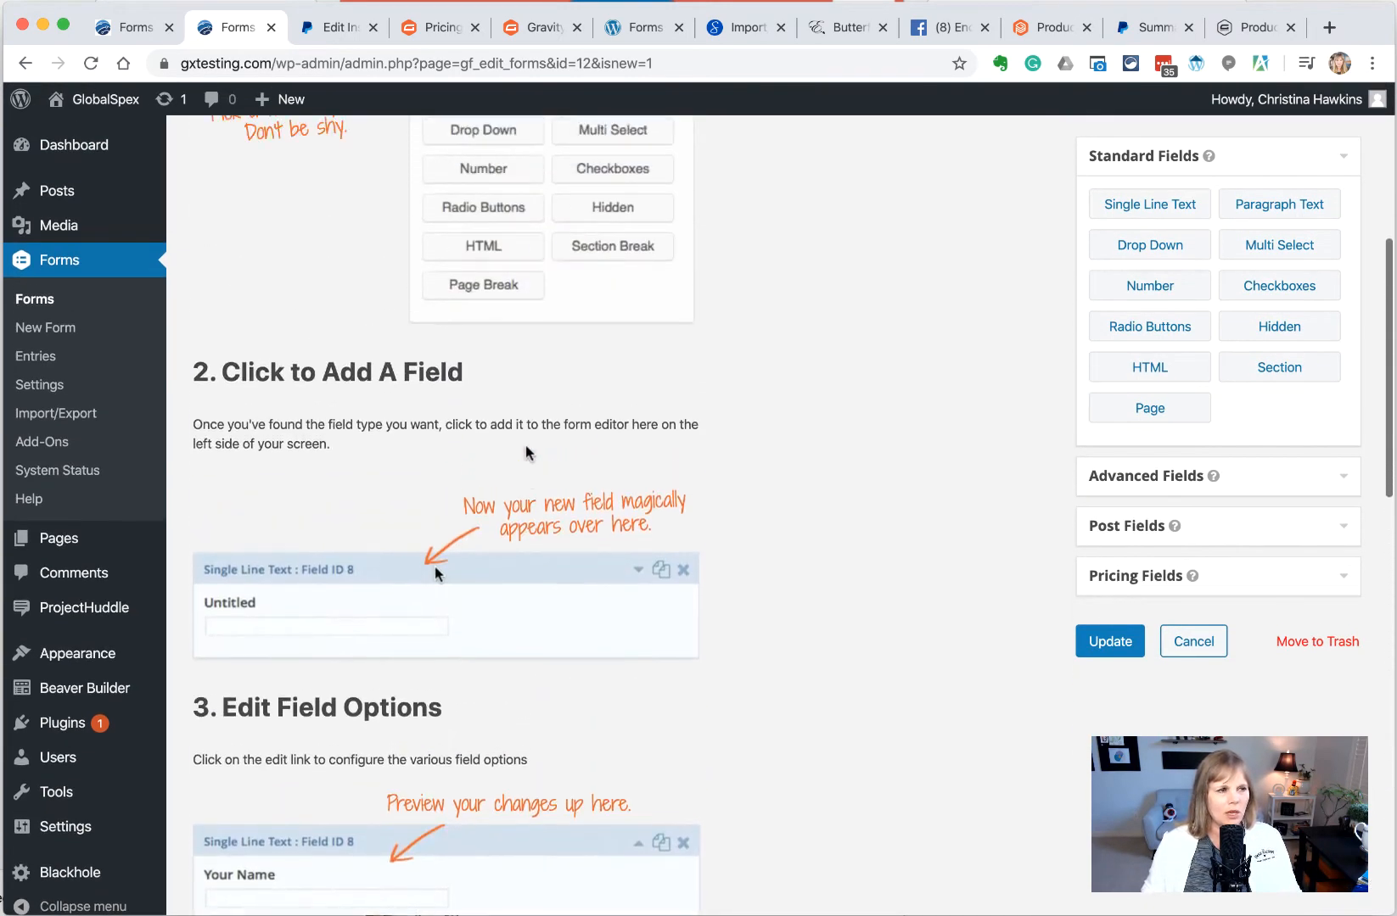
pyautogui.scroll(1, 519, 458)
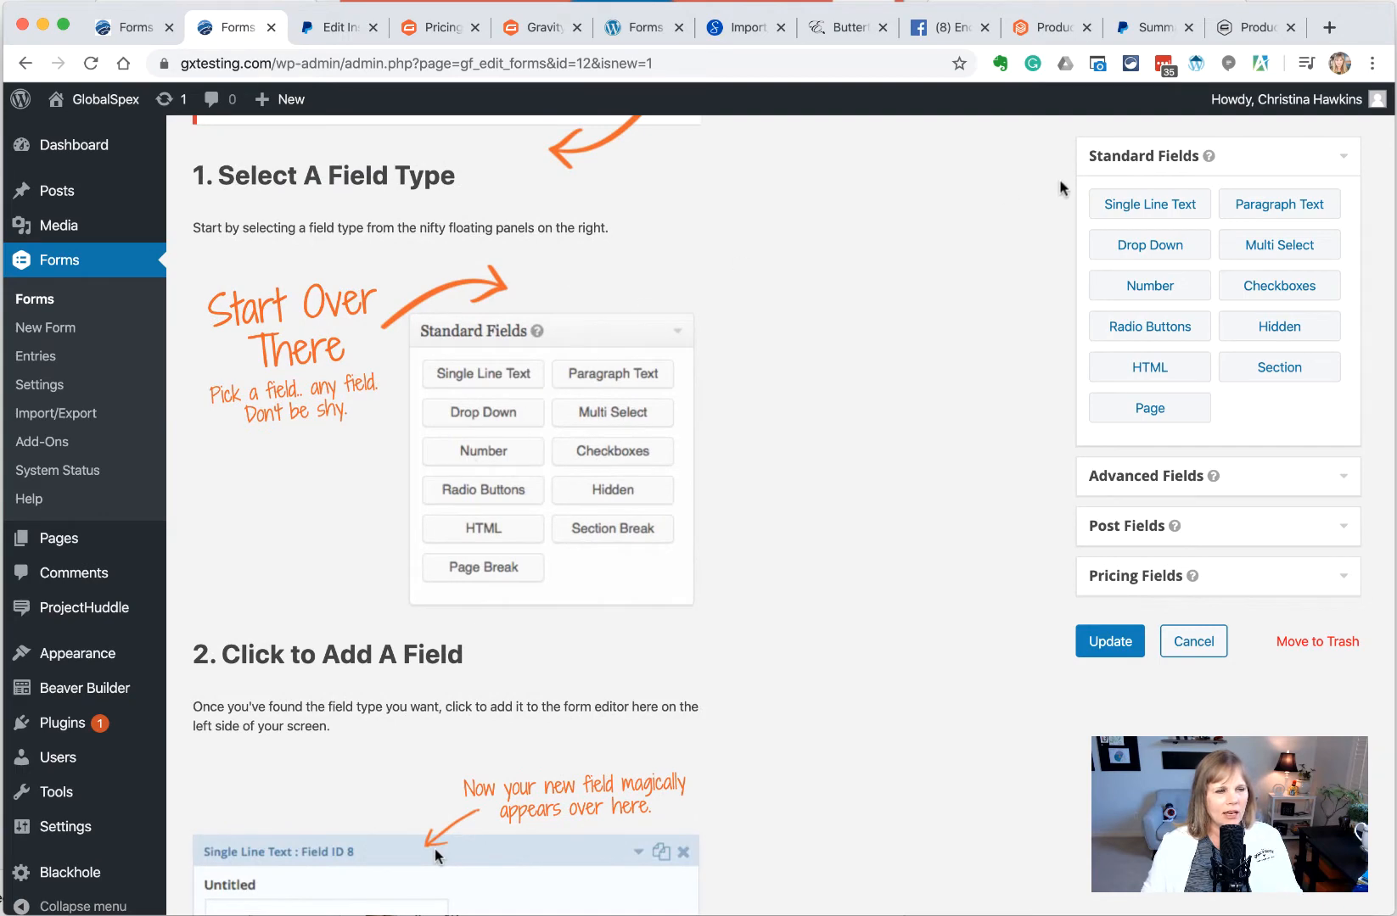
pyautogui.scroll(-5, 471, 484)
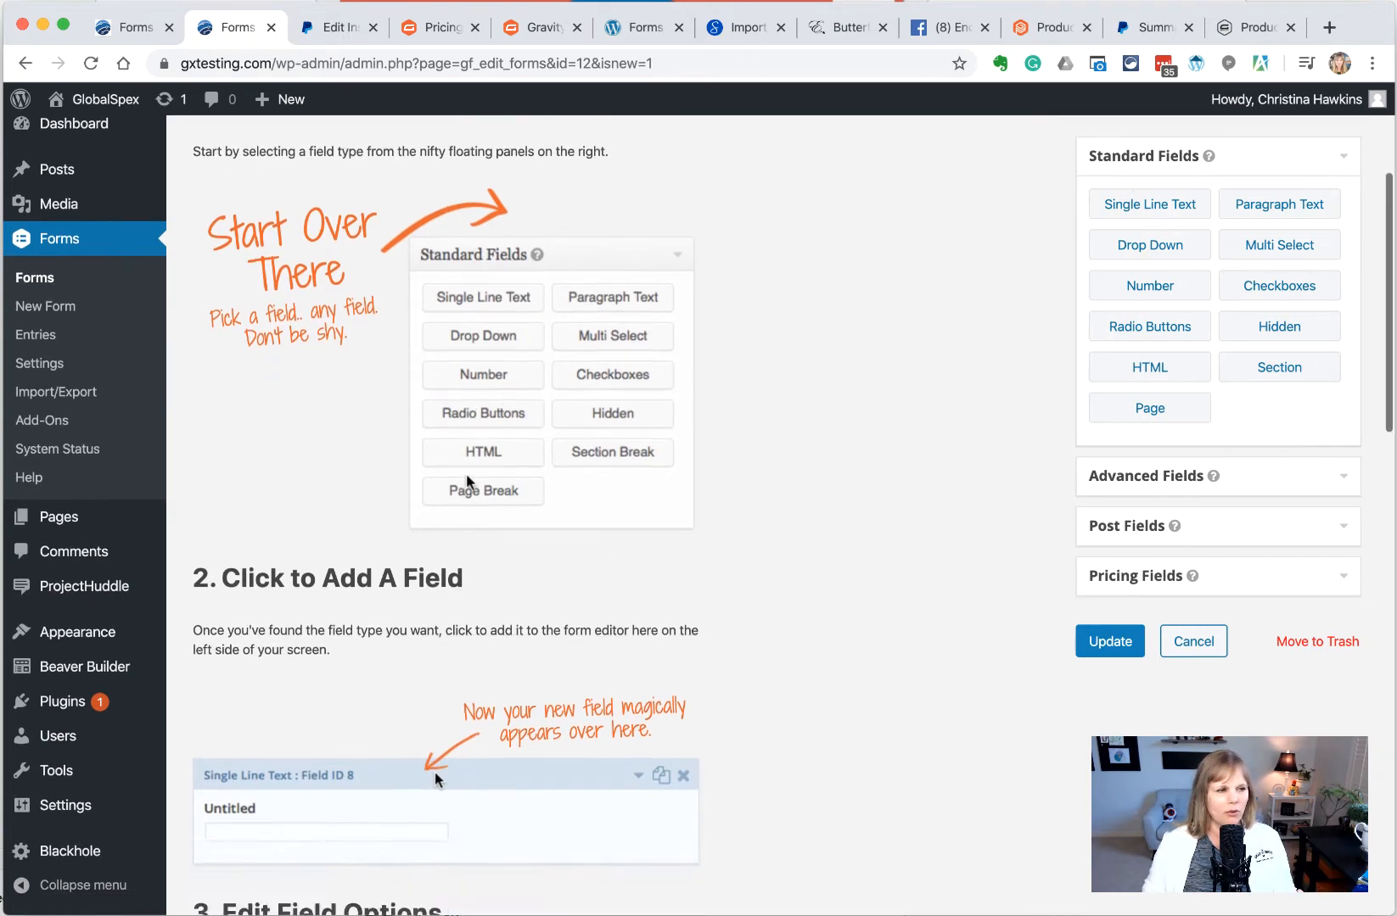
pyautogui.scroll(-2, 509, 463)
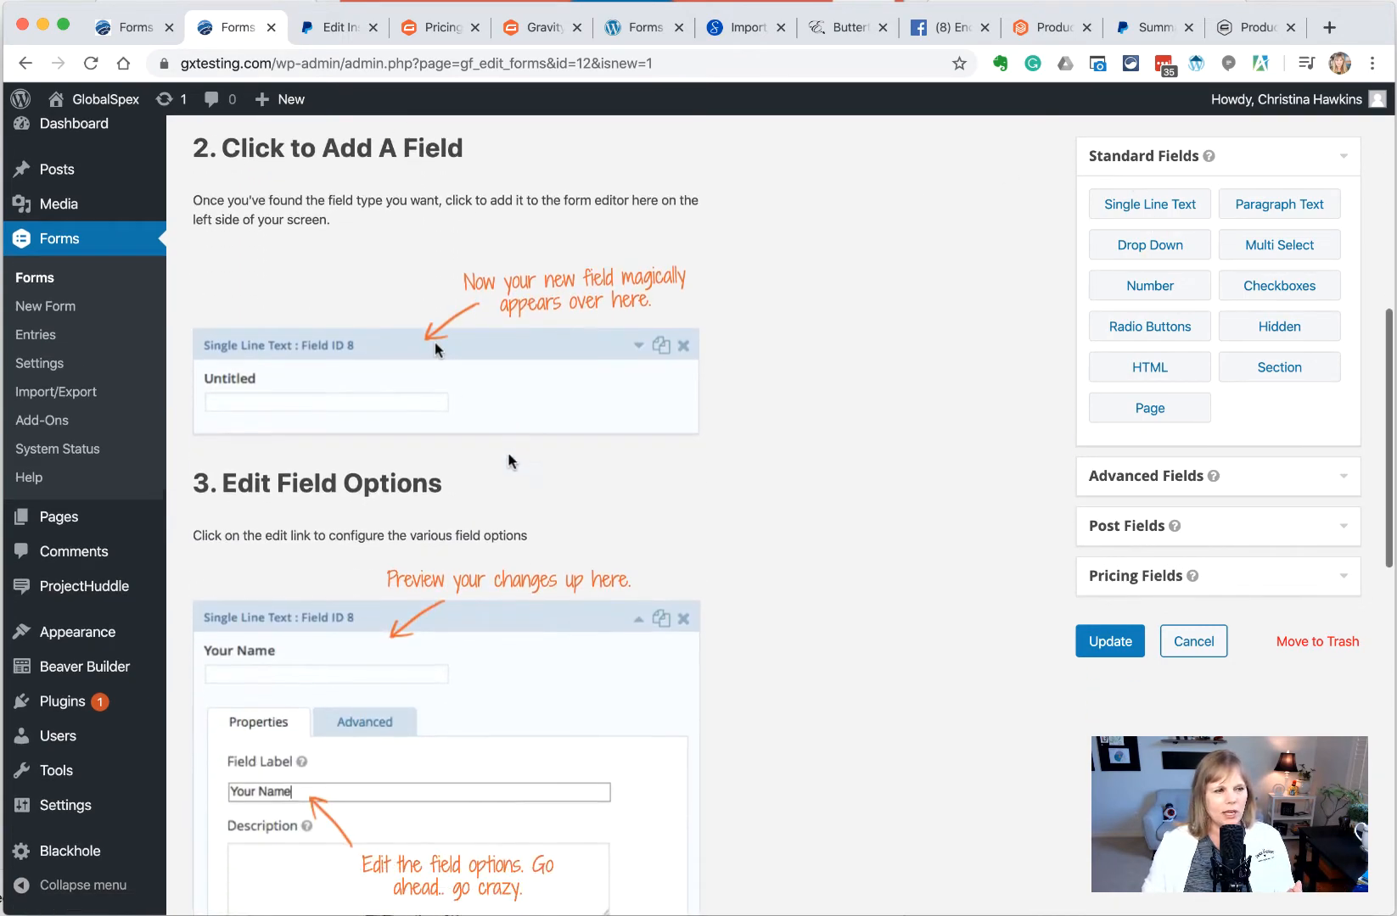
pyautogui.scroll(-3, 427, 500)
pyautogui.scroll(-8, 472, 548)
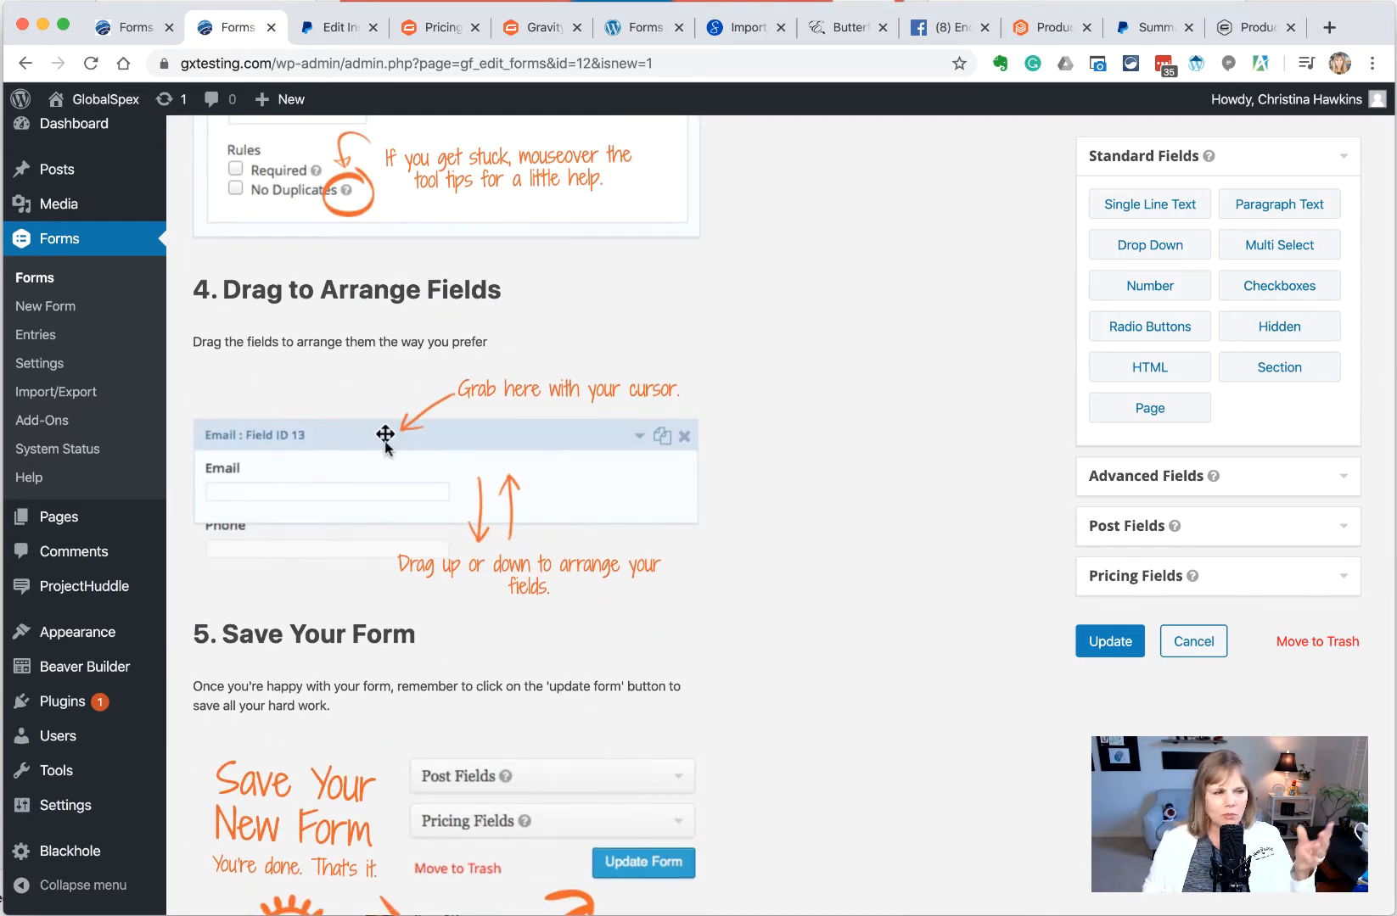
pyautogui.scroll(-4, 384, 441)
pyautogui.scroll(15, 385, 441)
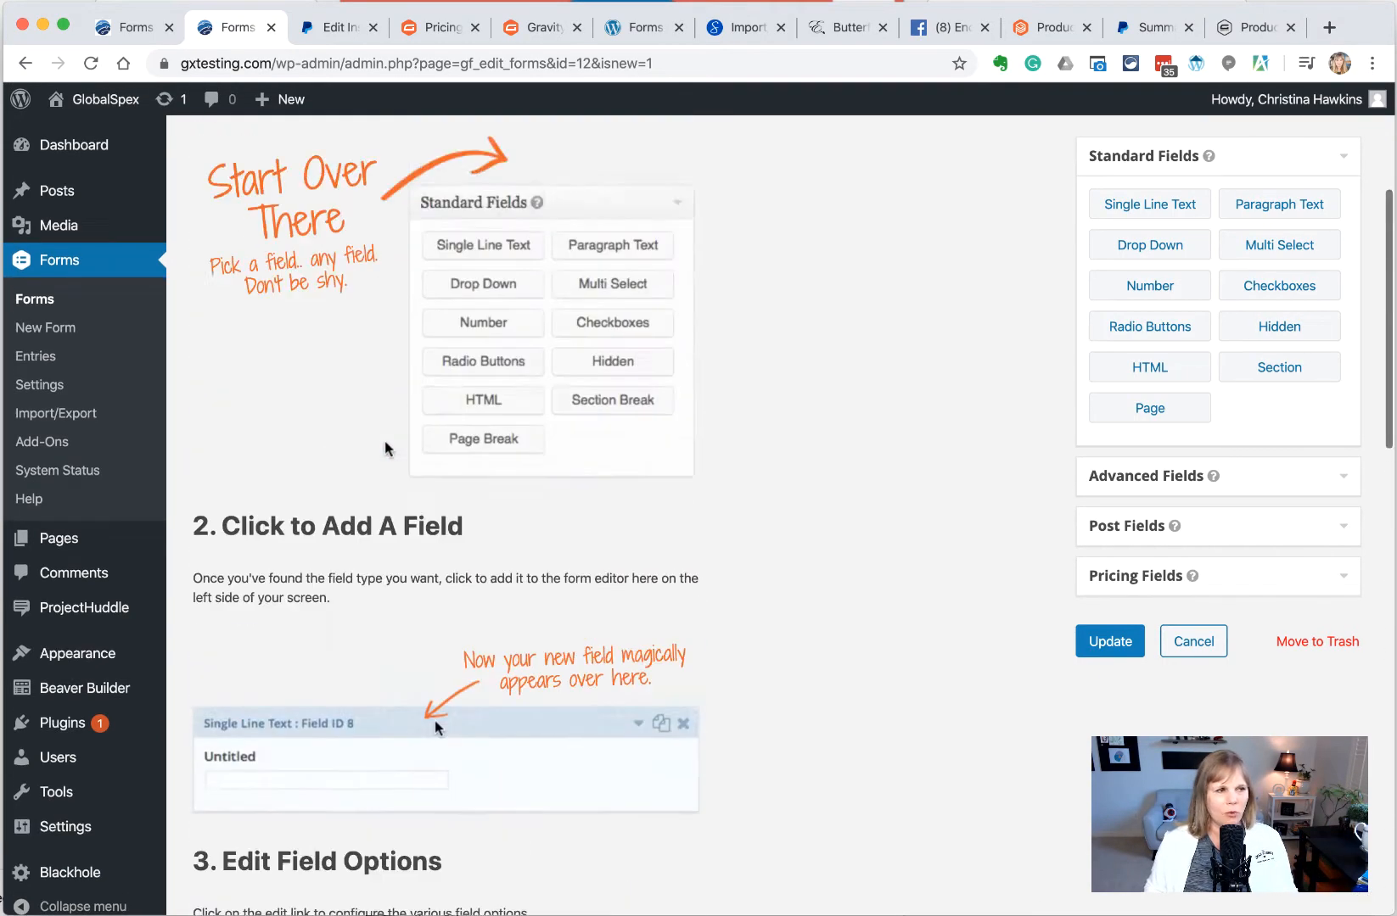
pyautogui.scroll(4, 384, 448)
pyautogui.moveTo(327, 212)
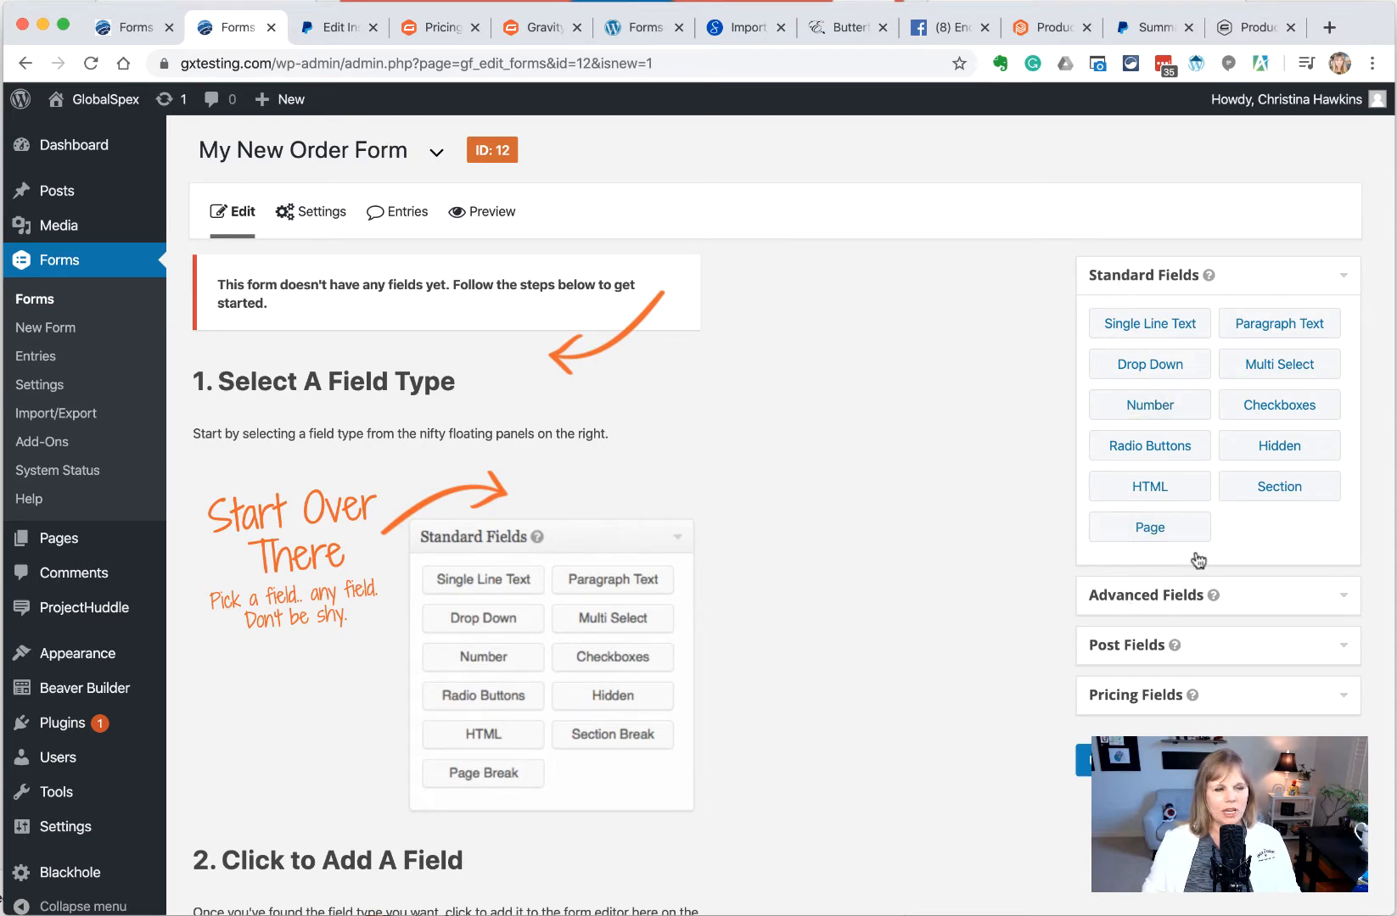
pyautogui.scroll(-2, 917, 487)
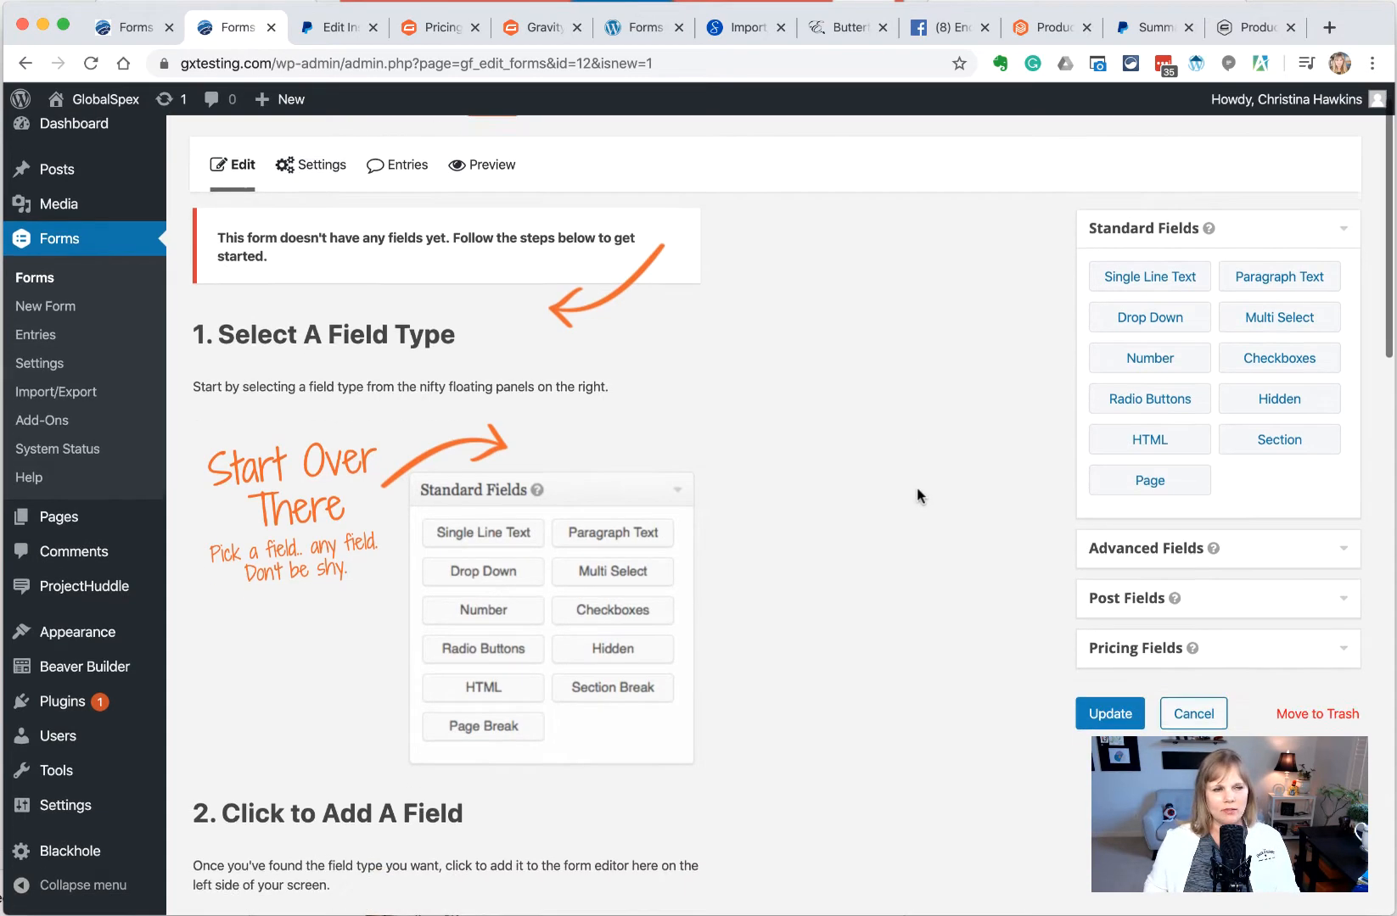
# Add Name, Phone, Email and Address fields to the form in that order
pyautogui.click(1120, 502)
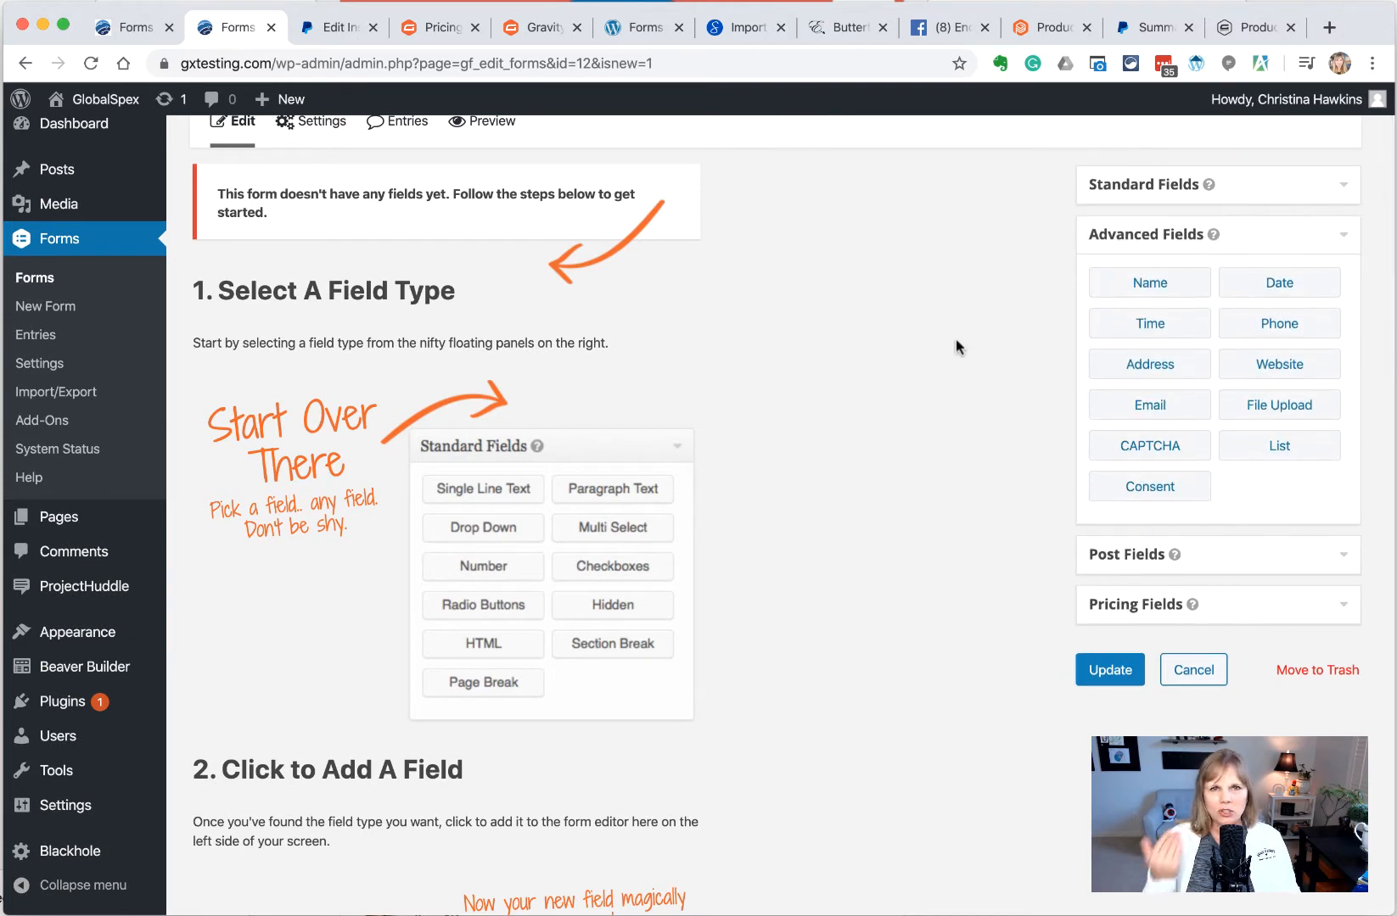
pyautogui.moveTo(1101, 287); pyautogui.dragTo(441, 293)
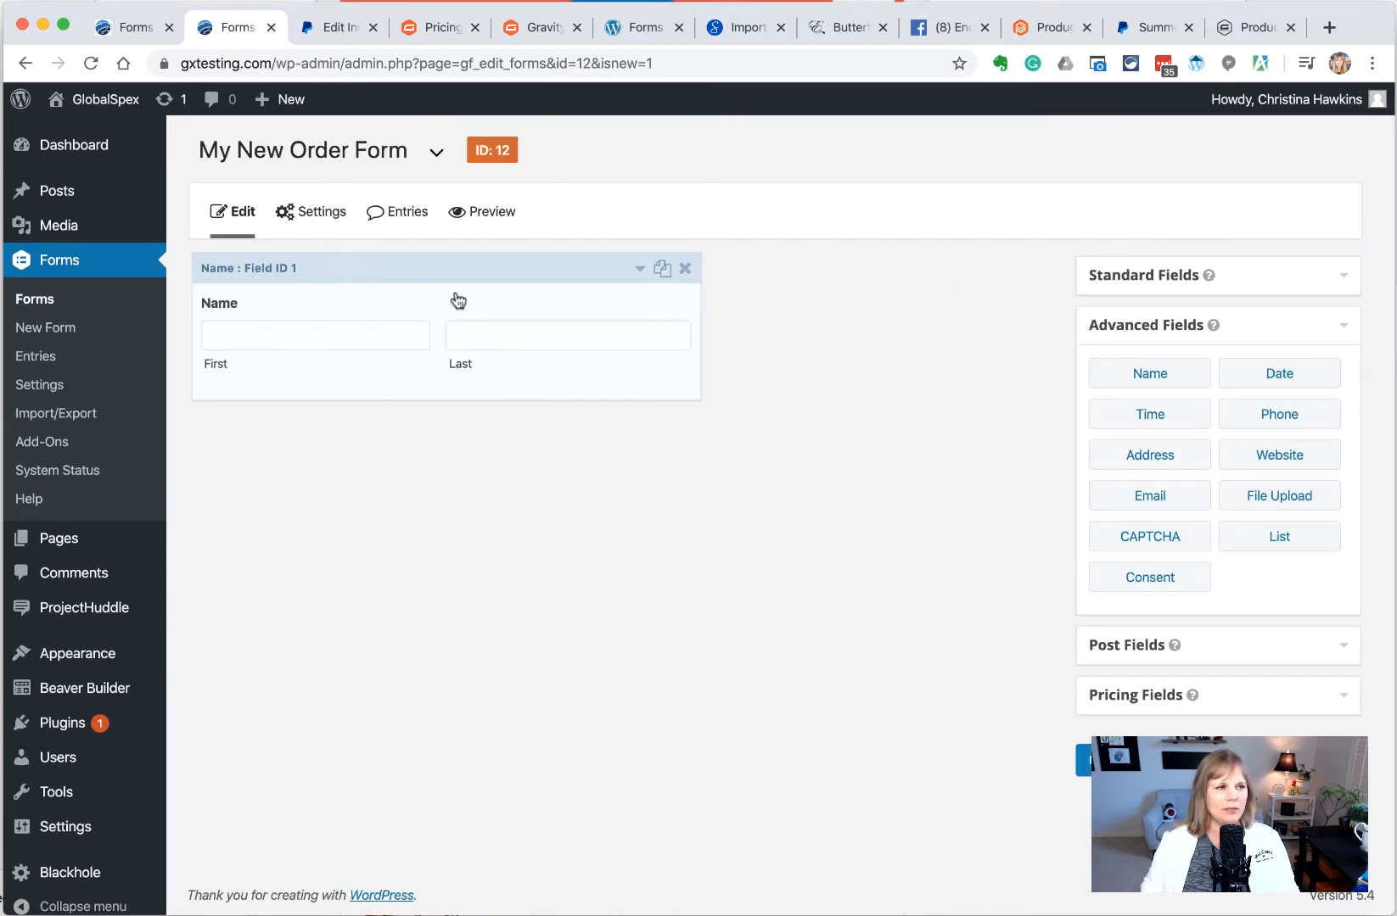
pyautogui.moveTo(1291, 419); pyautogui.dragTo(266, 415)
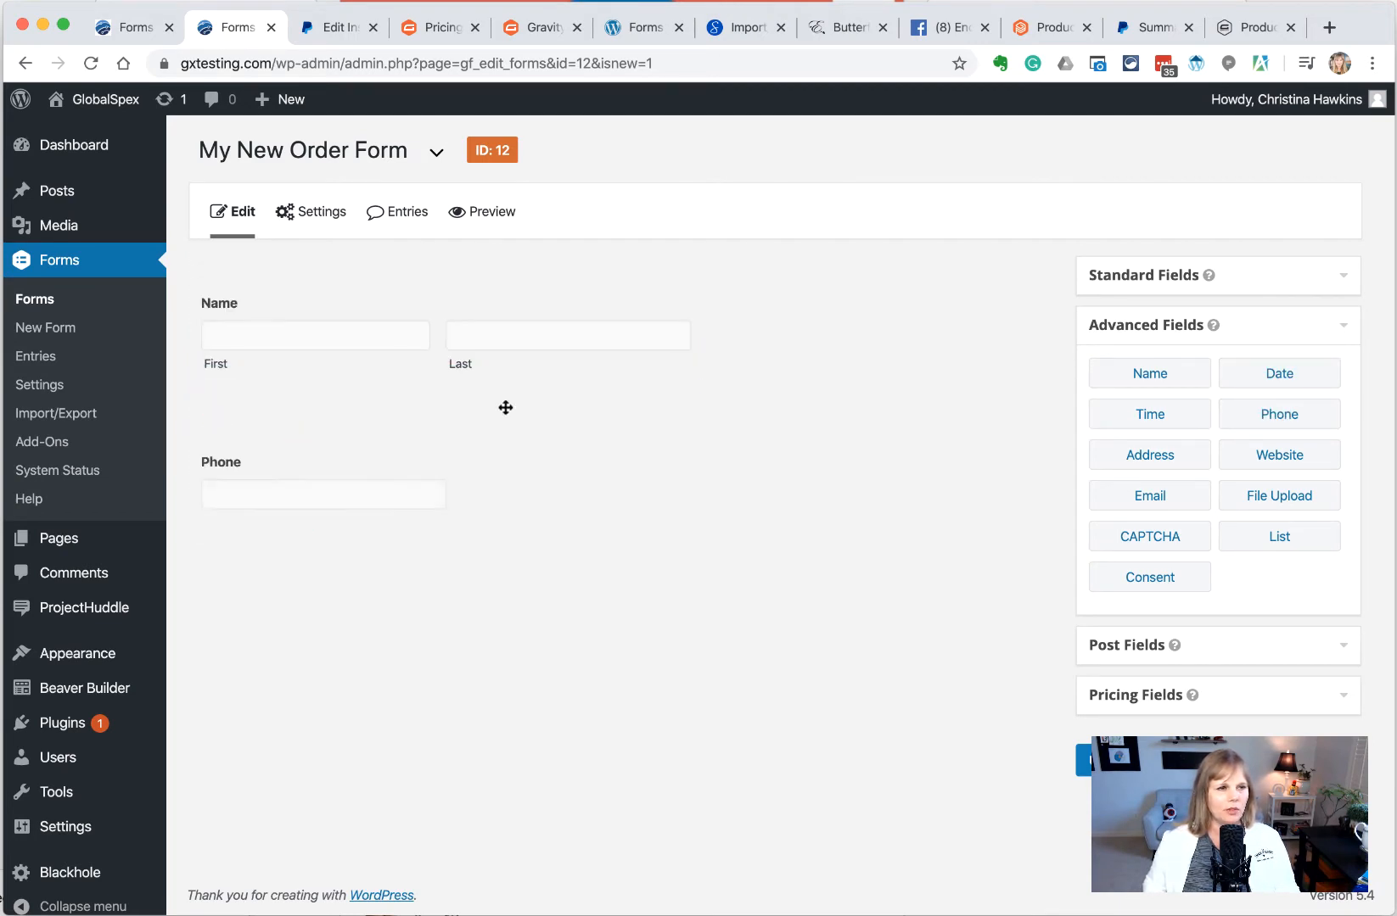
pyautogui.moveTo(1112, 499); pyautogui.dragTo(287, 564)
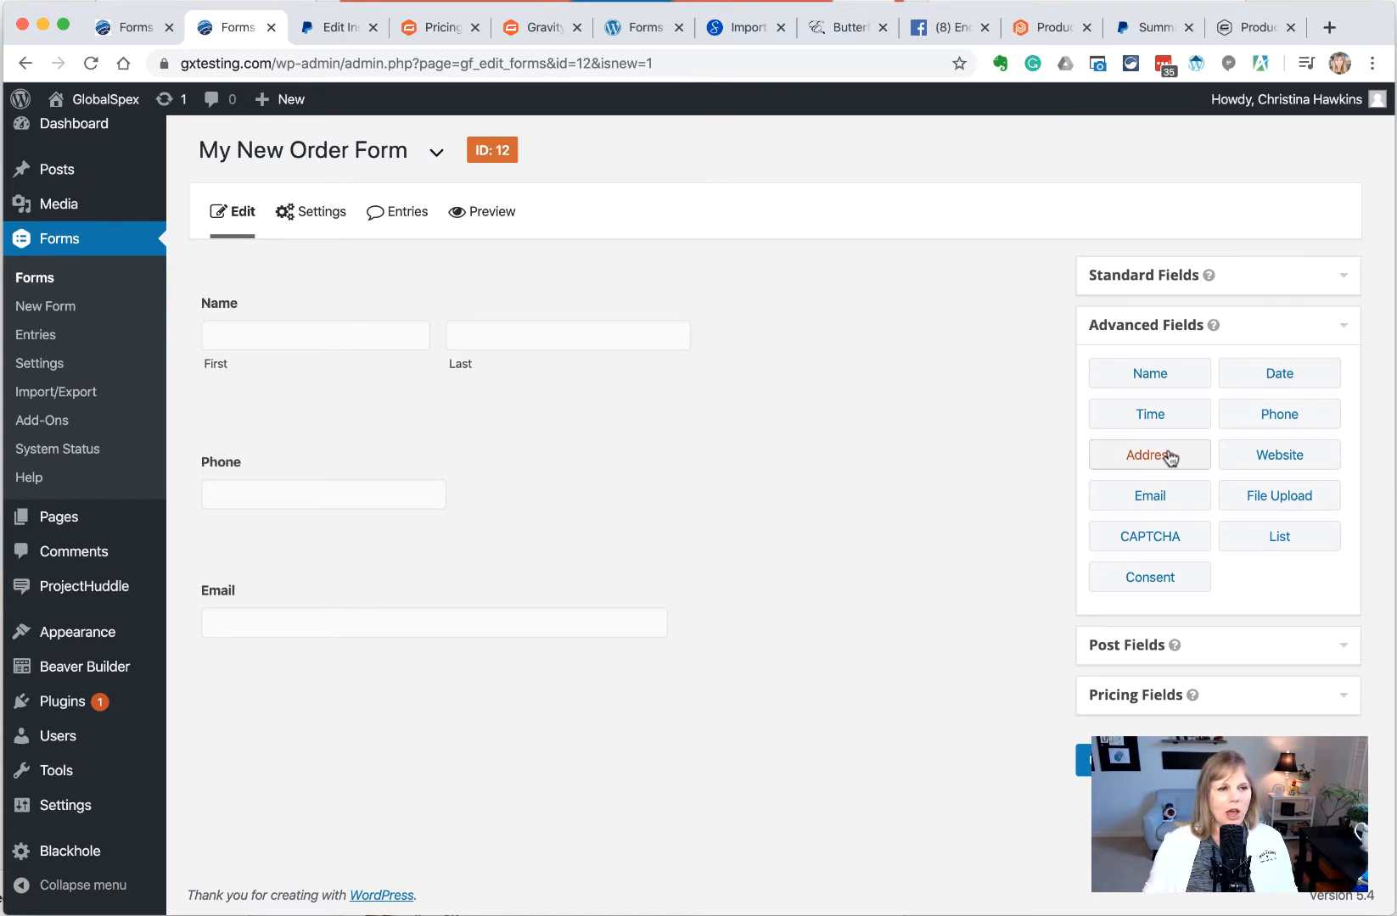
pyautogui.moveTo(1166, 455); pyautogui.dragTo(362, 701)
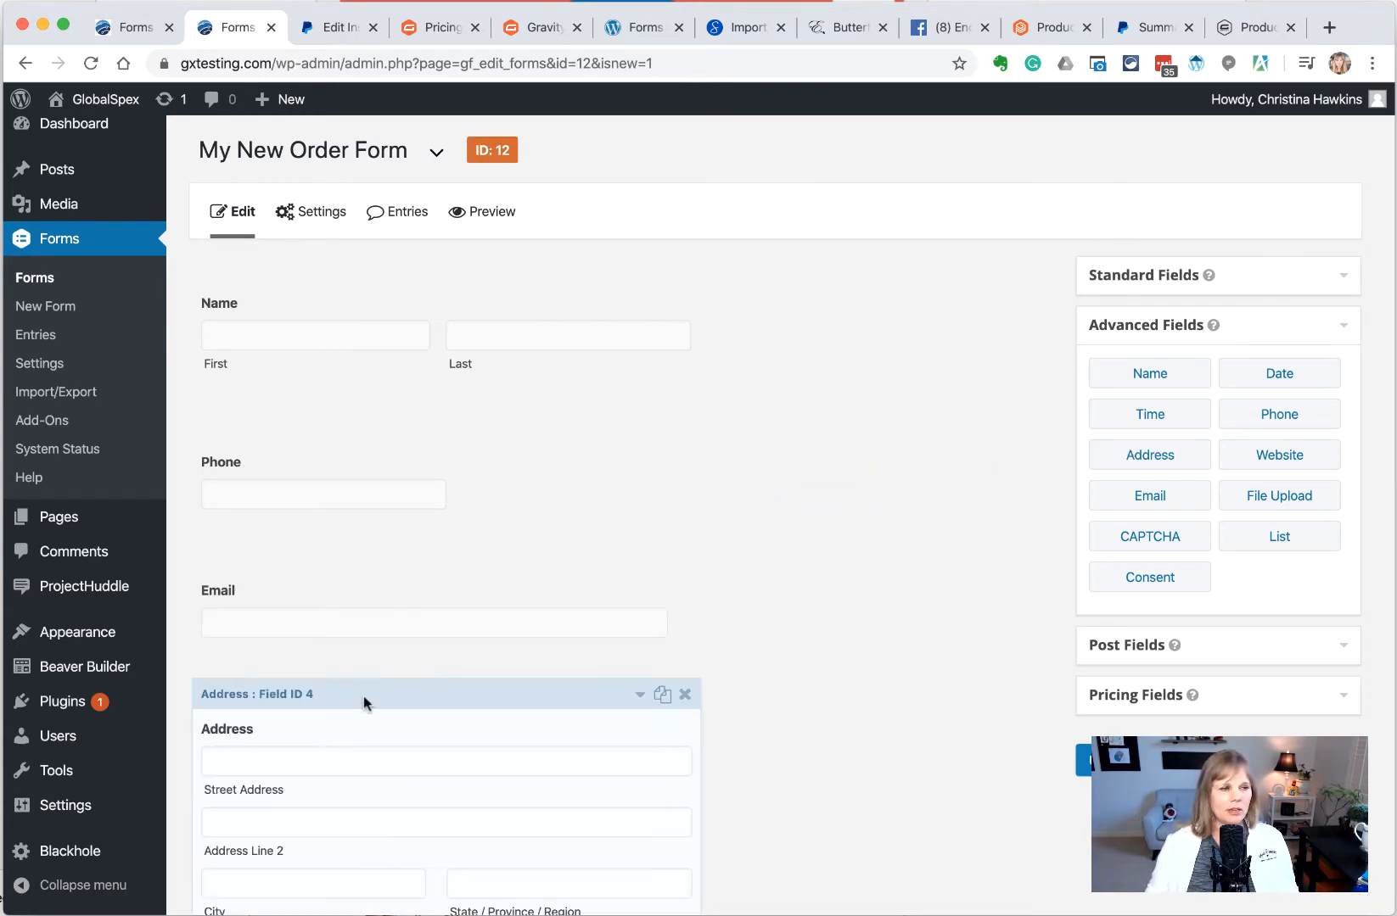
# Relabel the Address field as 'Billing Address'
pyautogui.click(296, 536)
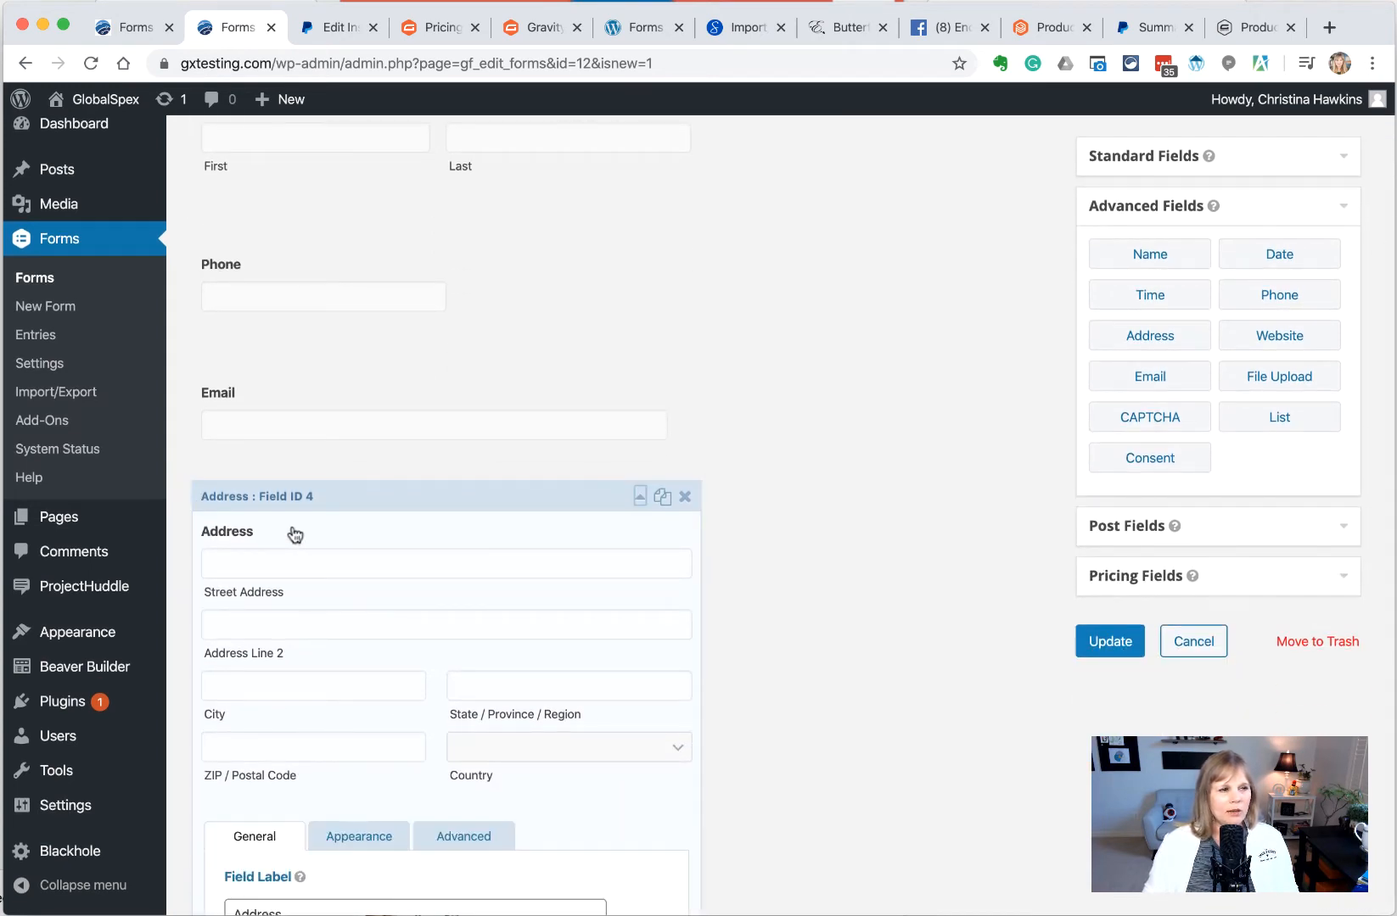
pyautogui.scroll(-3, 449, 575)
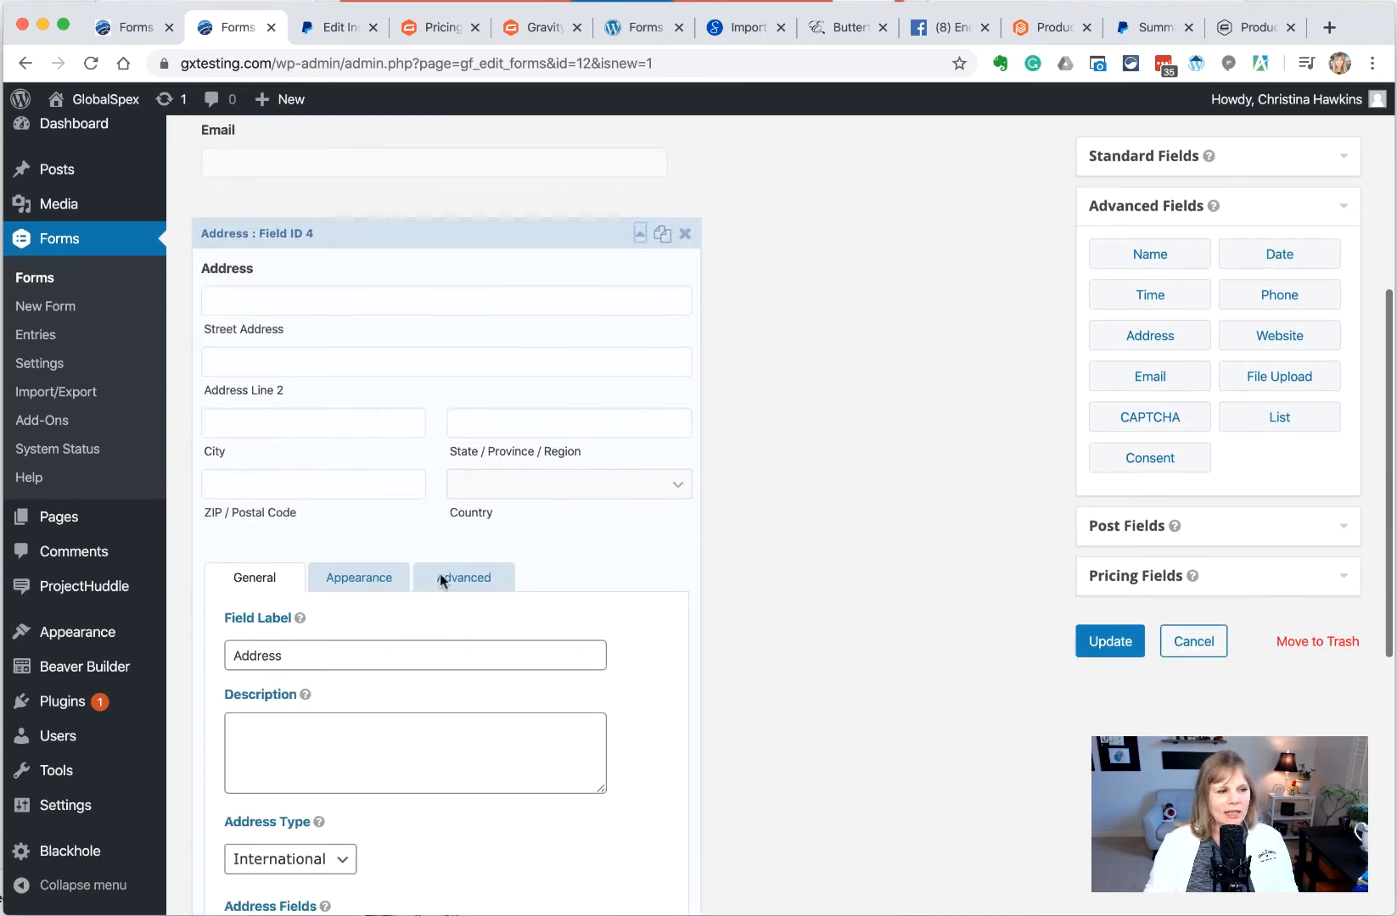
pyautogui.click(242, 657)
pyautogui.write('Billing')
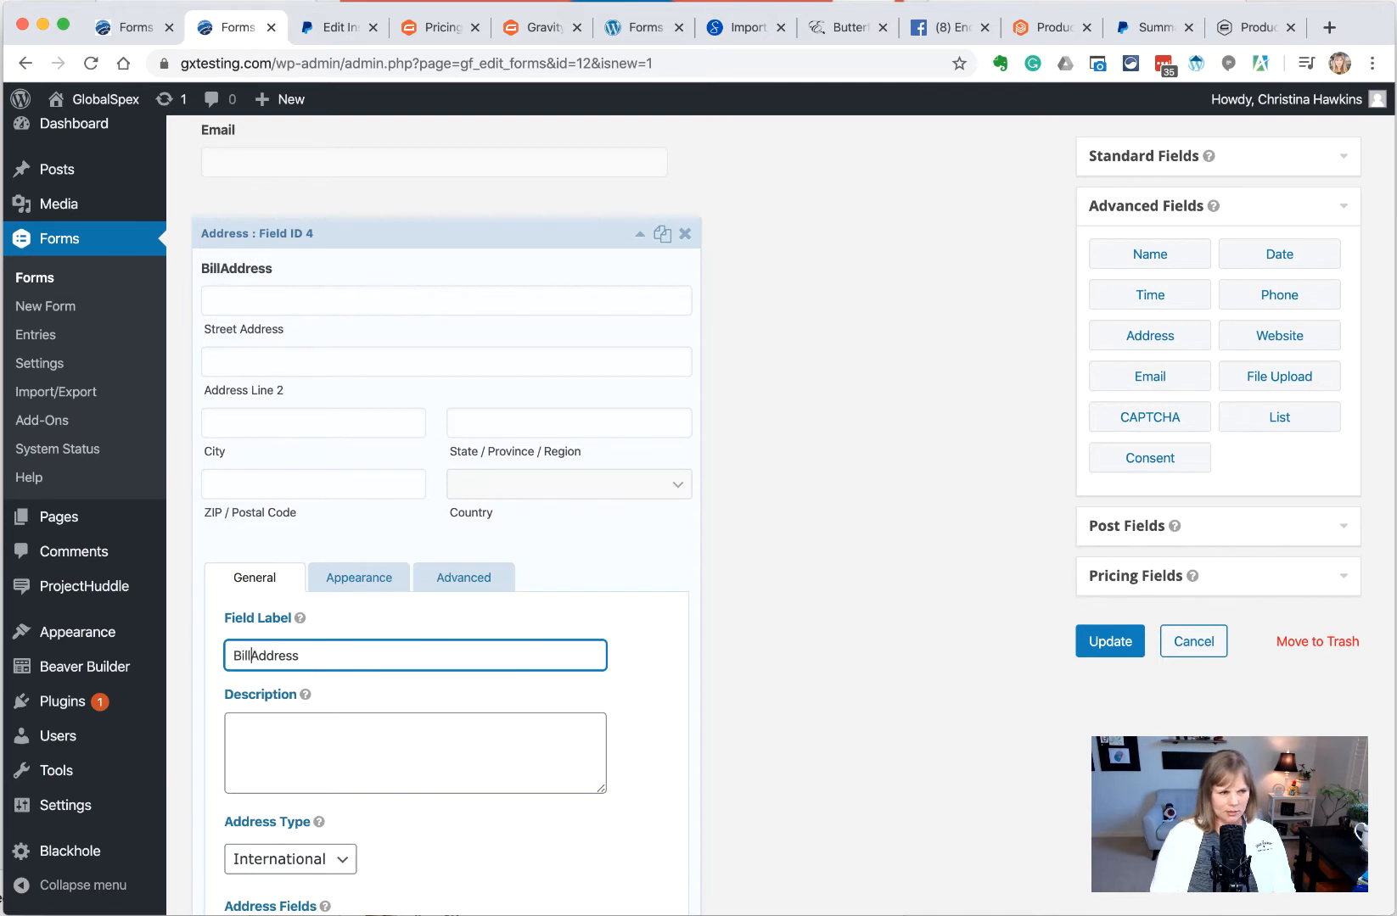
pyautogui.click(638, 235)
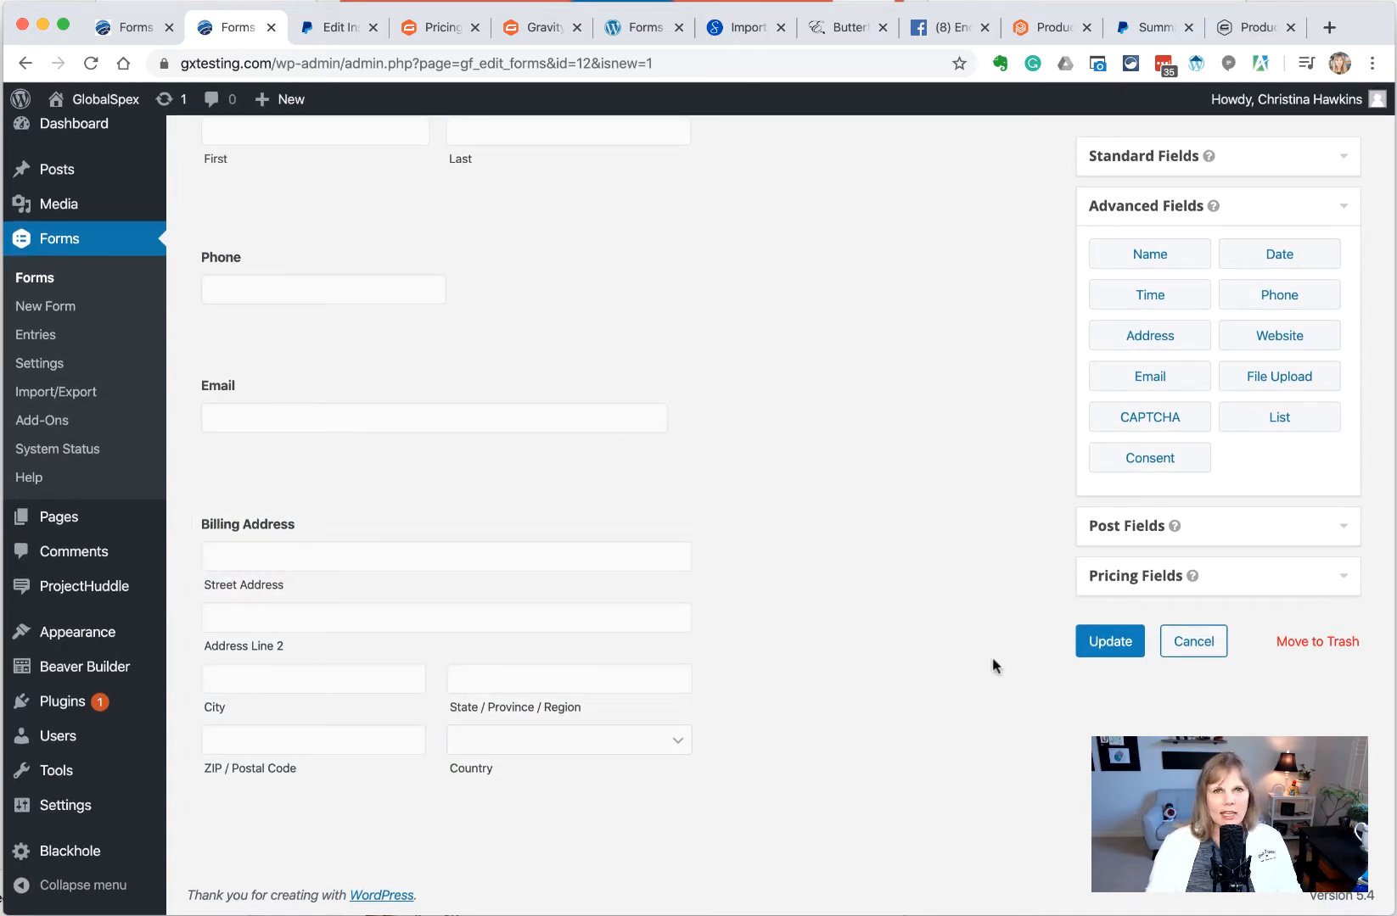
# Add a Product field below the address and label it 'Basket 1'
pyautogui.click(1133, 576)
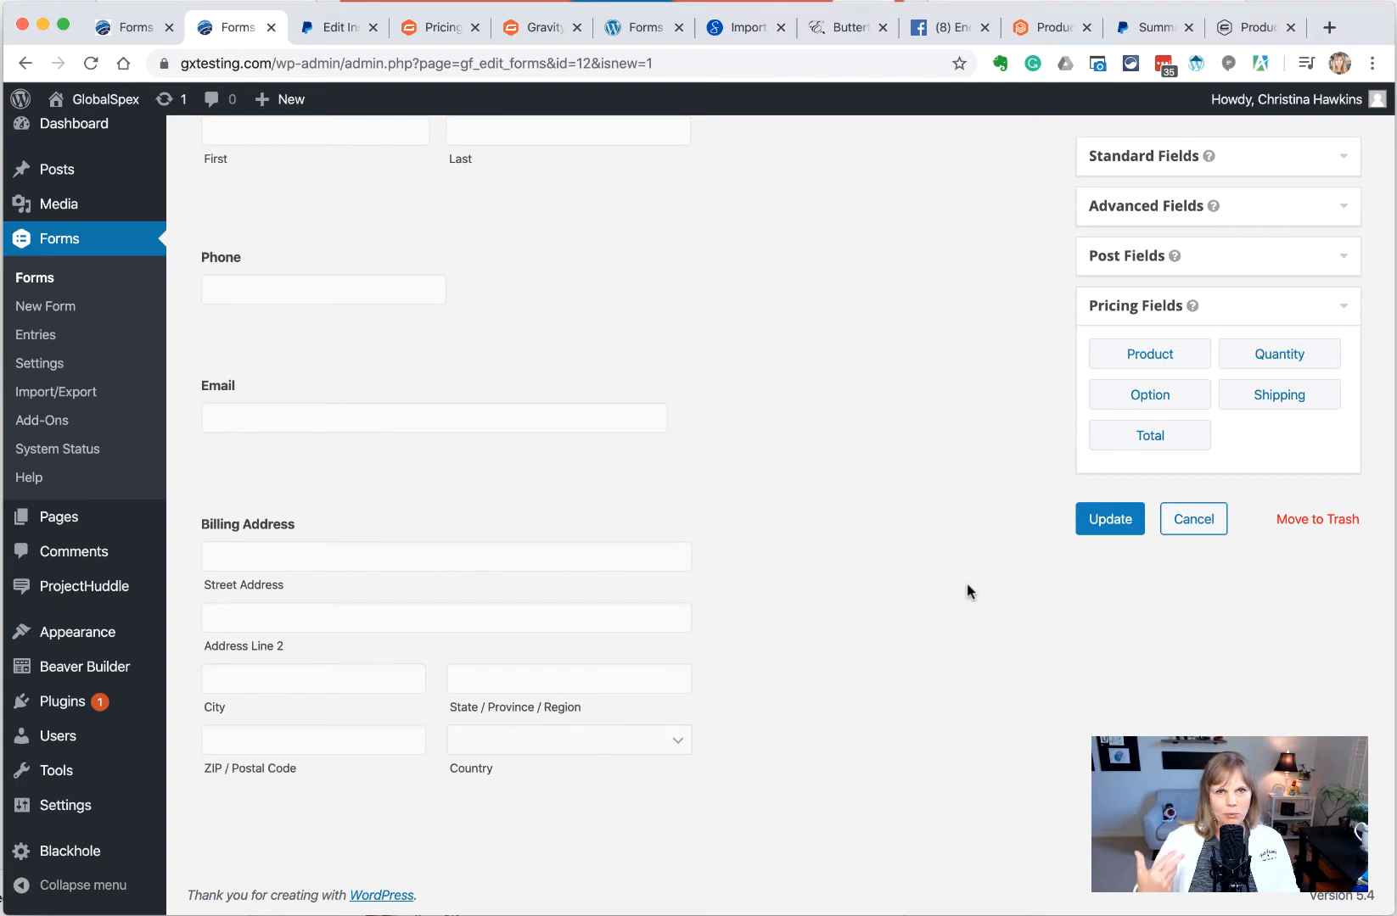
pyautogui.moveTo(1144, 356); pyautogui.dragTo(269, 749)
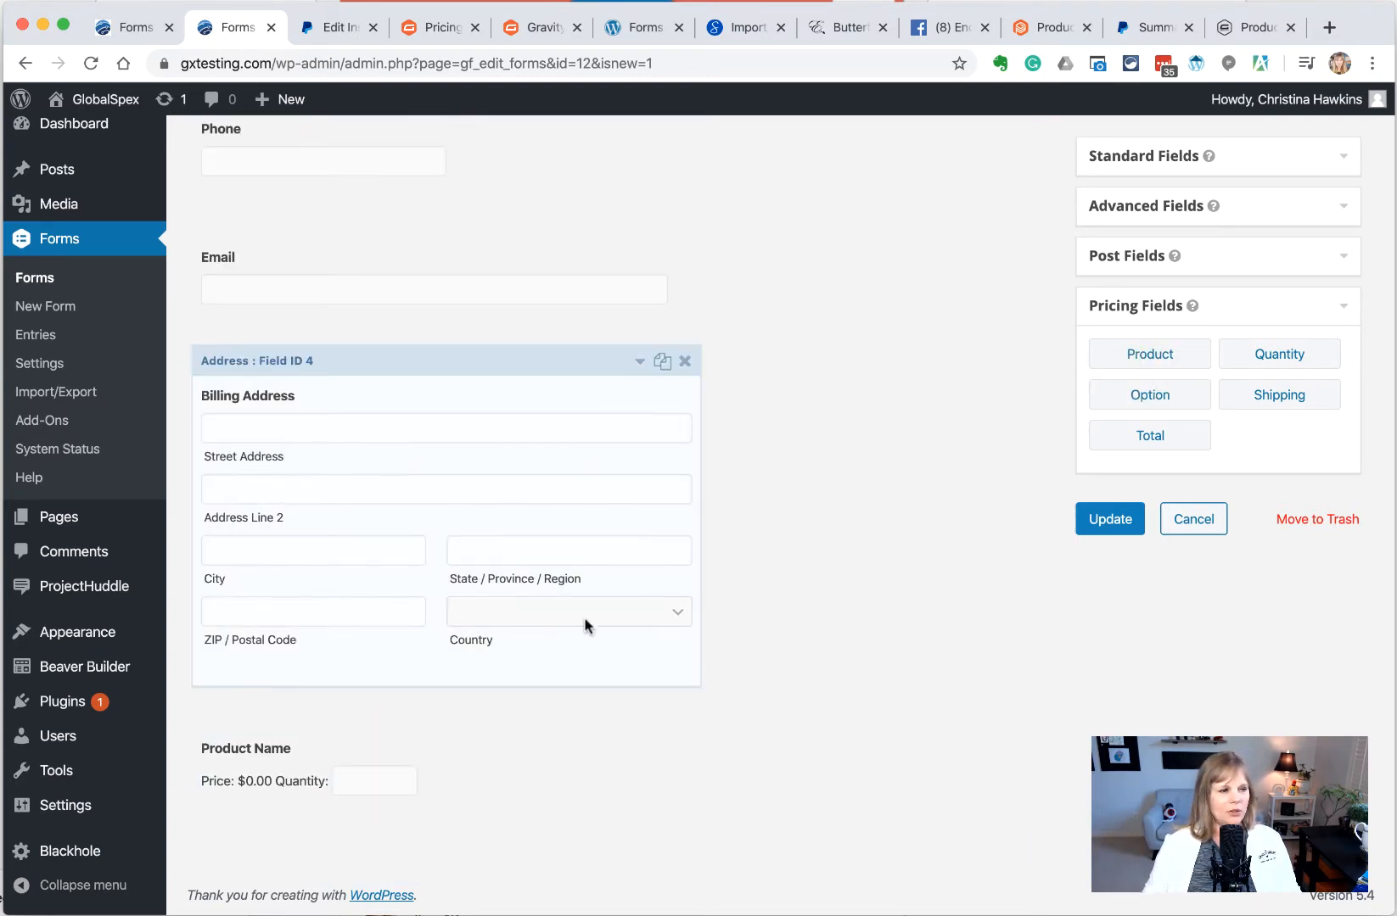
pyautogui.click(321, 762)
pyautogui.scroll(-2, 320, 764)
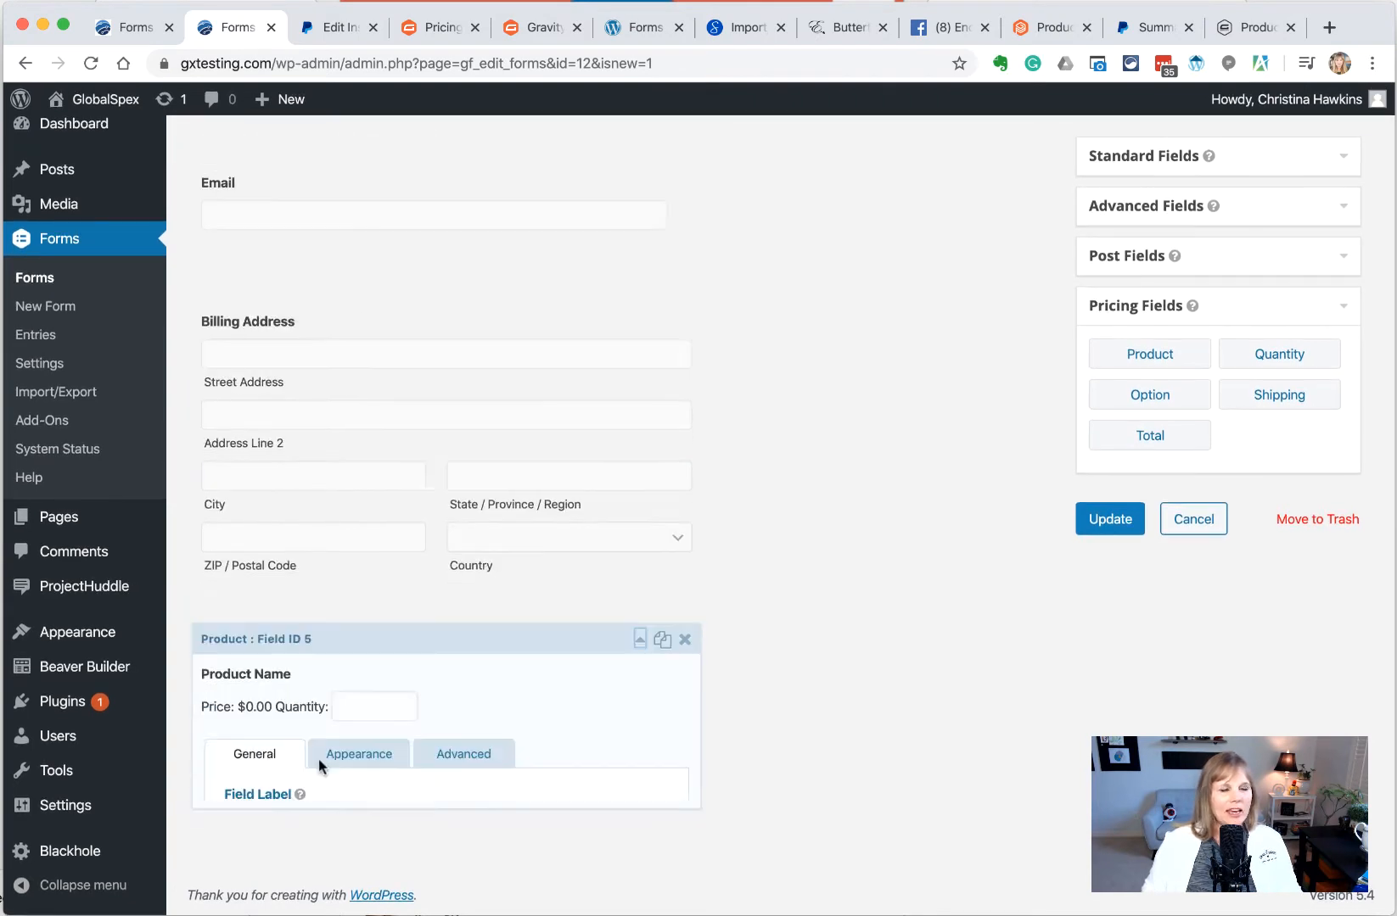
pyautogui.tripleClick(359, 776)
pyautogui.moveTo(53, 753)
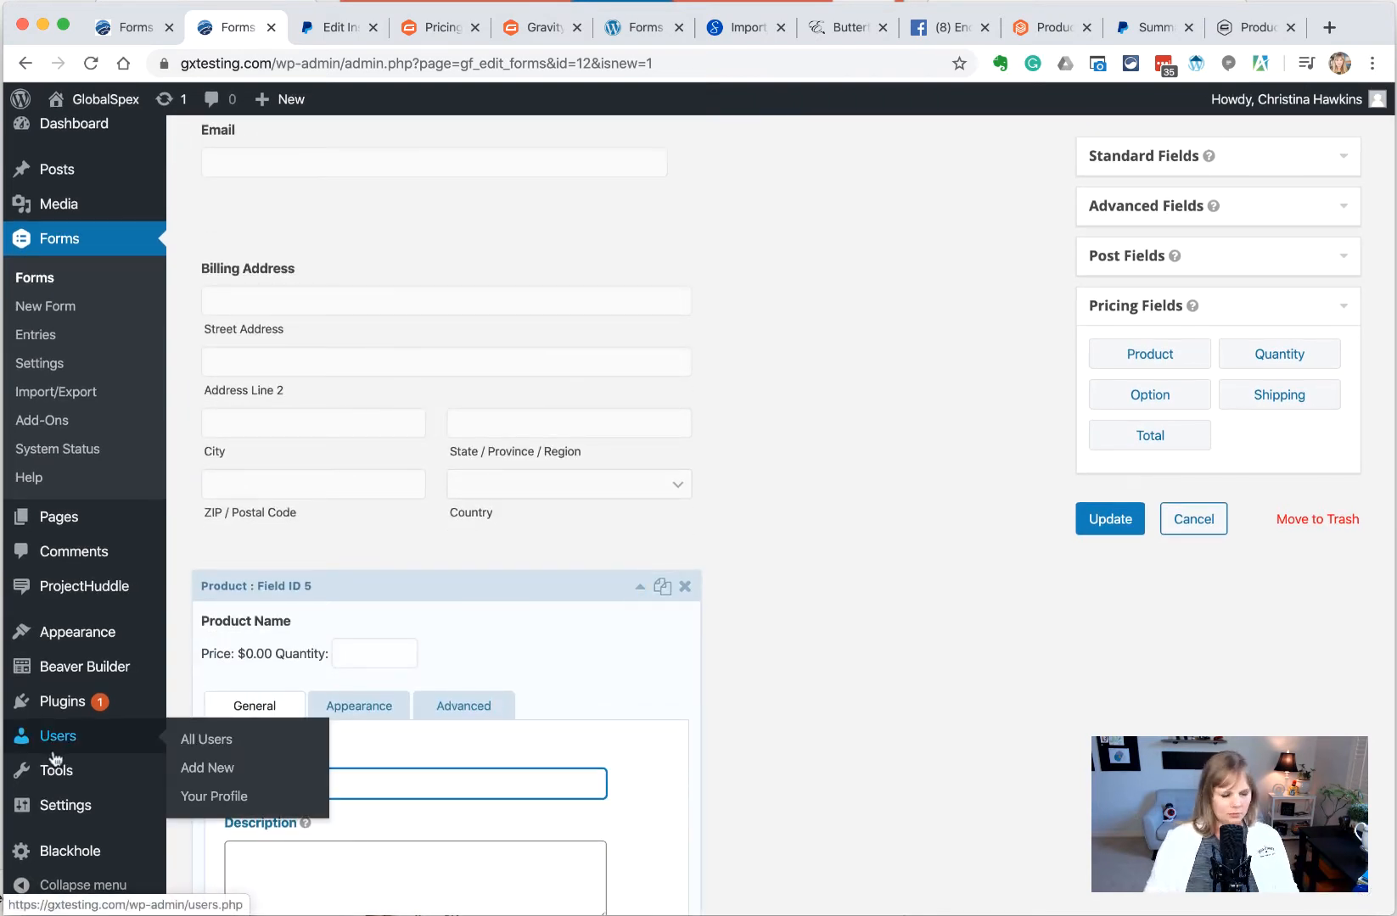
pyautogui.write('Bask')
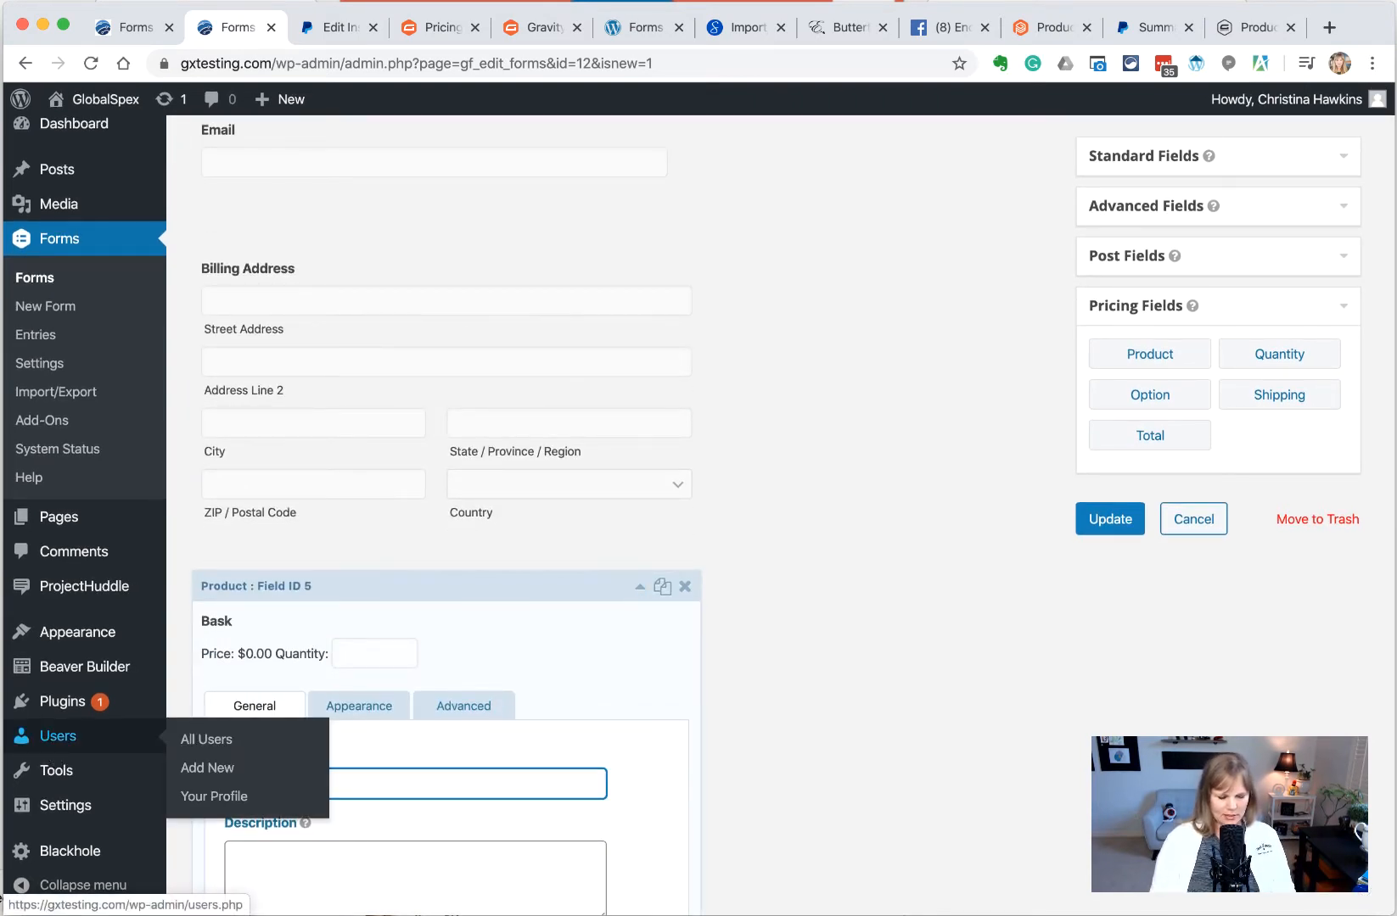
pyautogui.write('et 1')
pyautogui.scroll(-3, 265, 739)
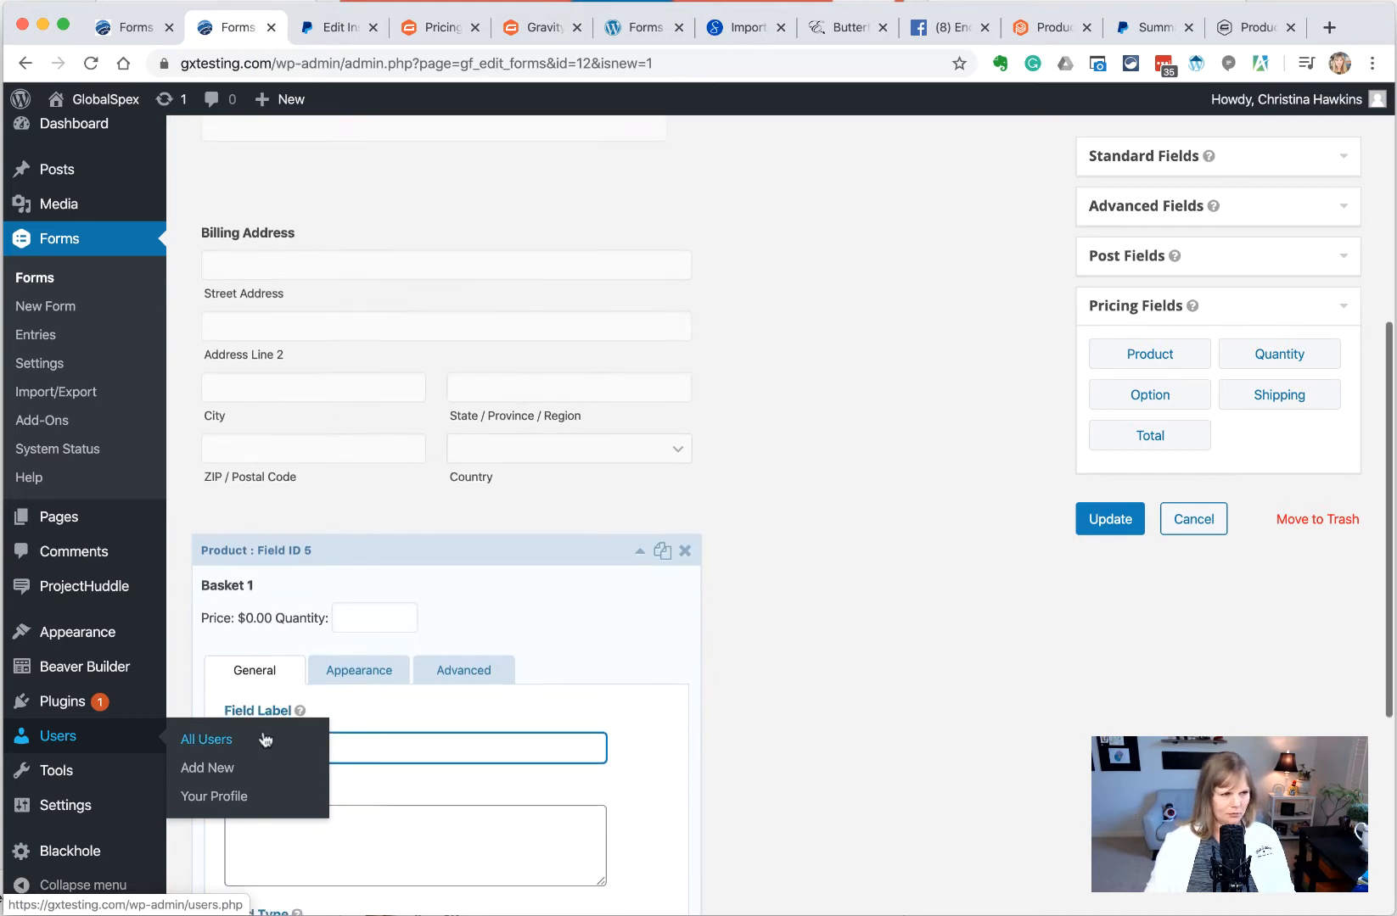
pyautogui.click(402, 747)
# Price Basket 1 at $49.00 with quantity disabled, then collapse its settings
pyautogui.scroll(-5, 356, 678)
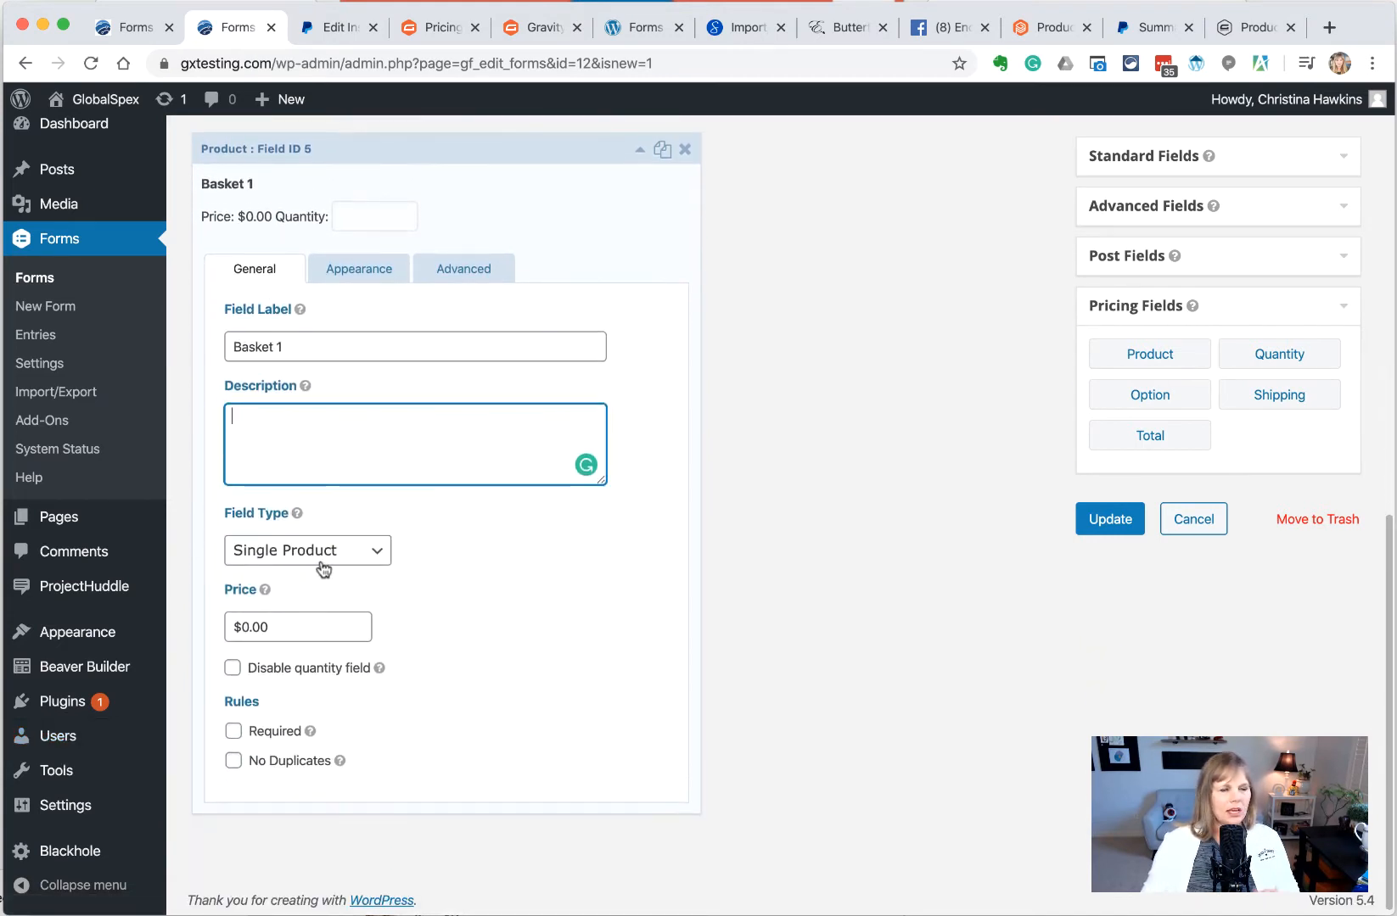
pyautogui.click(238, 627)
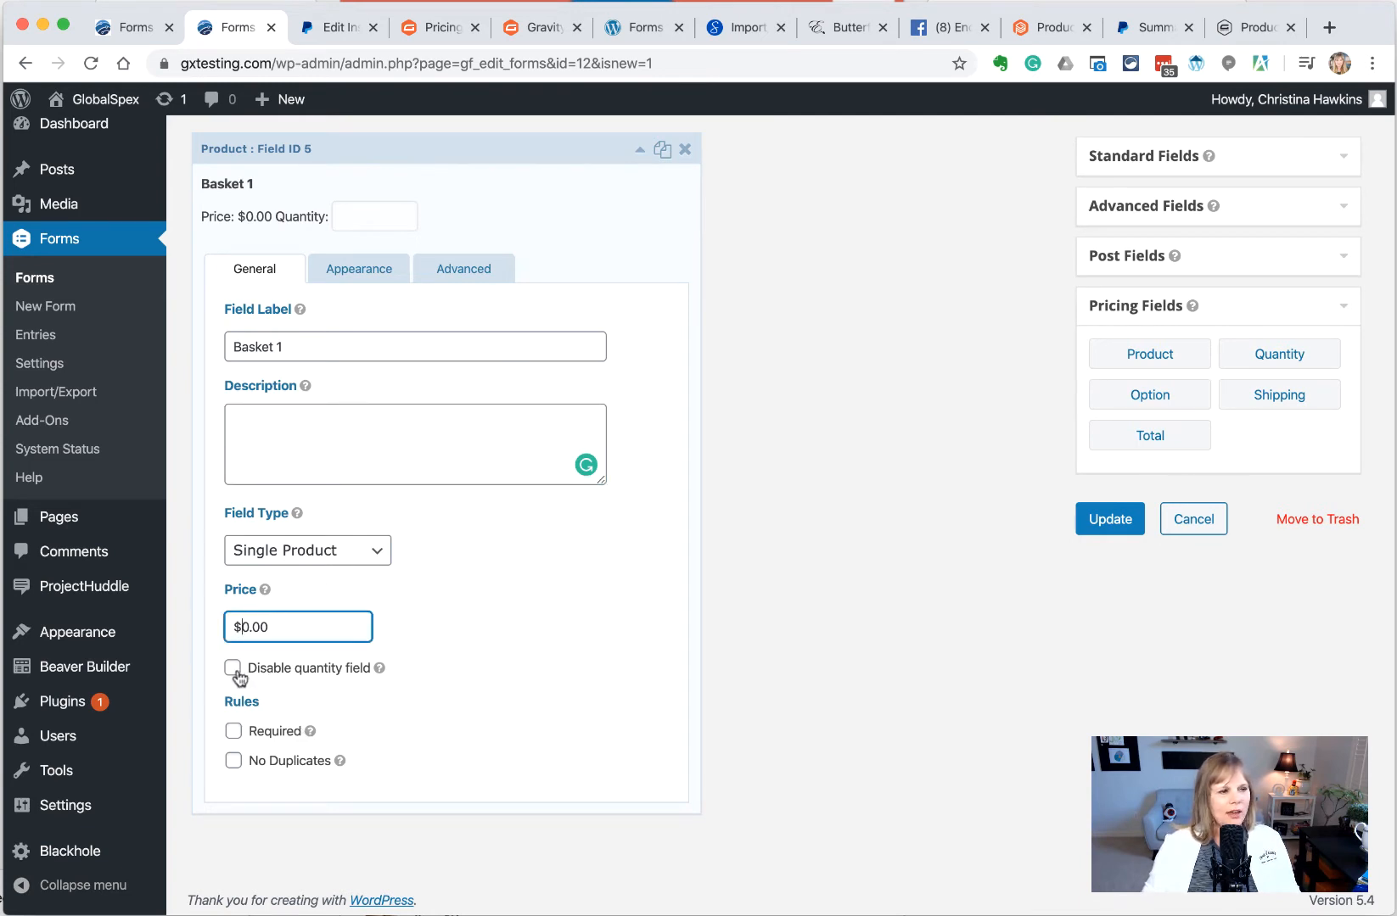
pyautogui.click(233, 668)
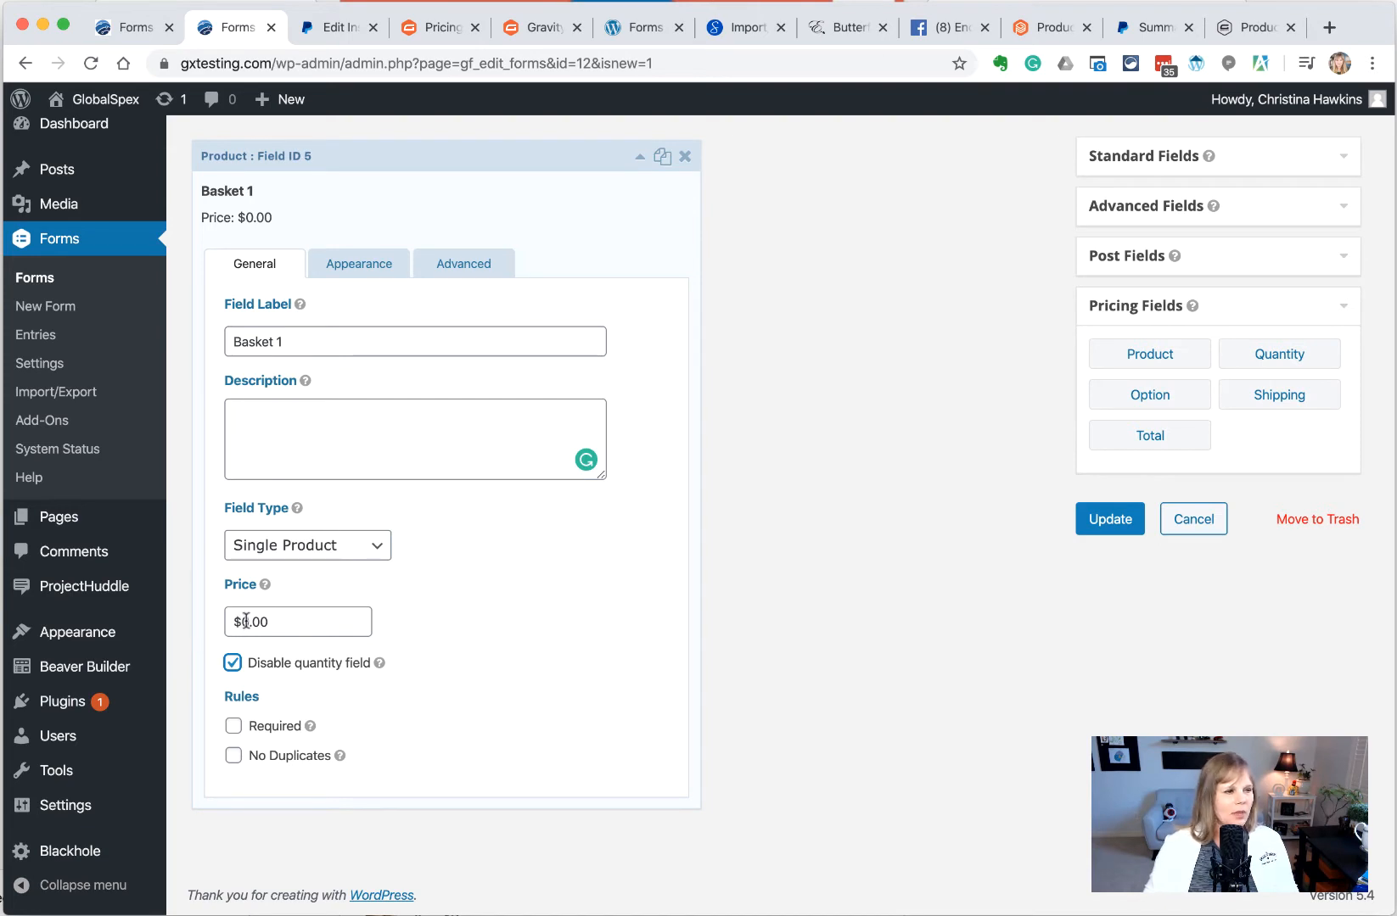
pyautogui.moveTo(246, 622); pyautogui.dragTo(228, 624)
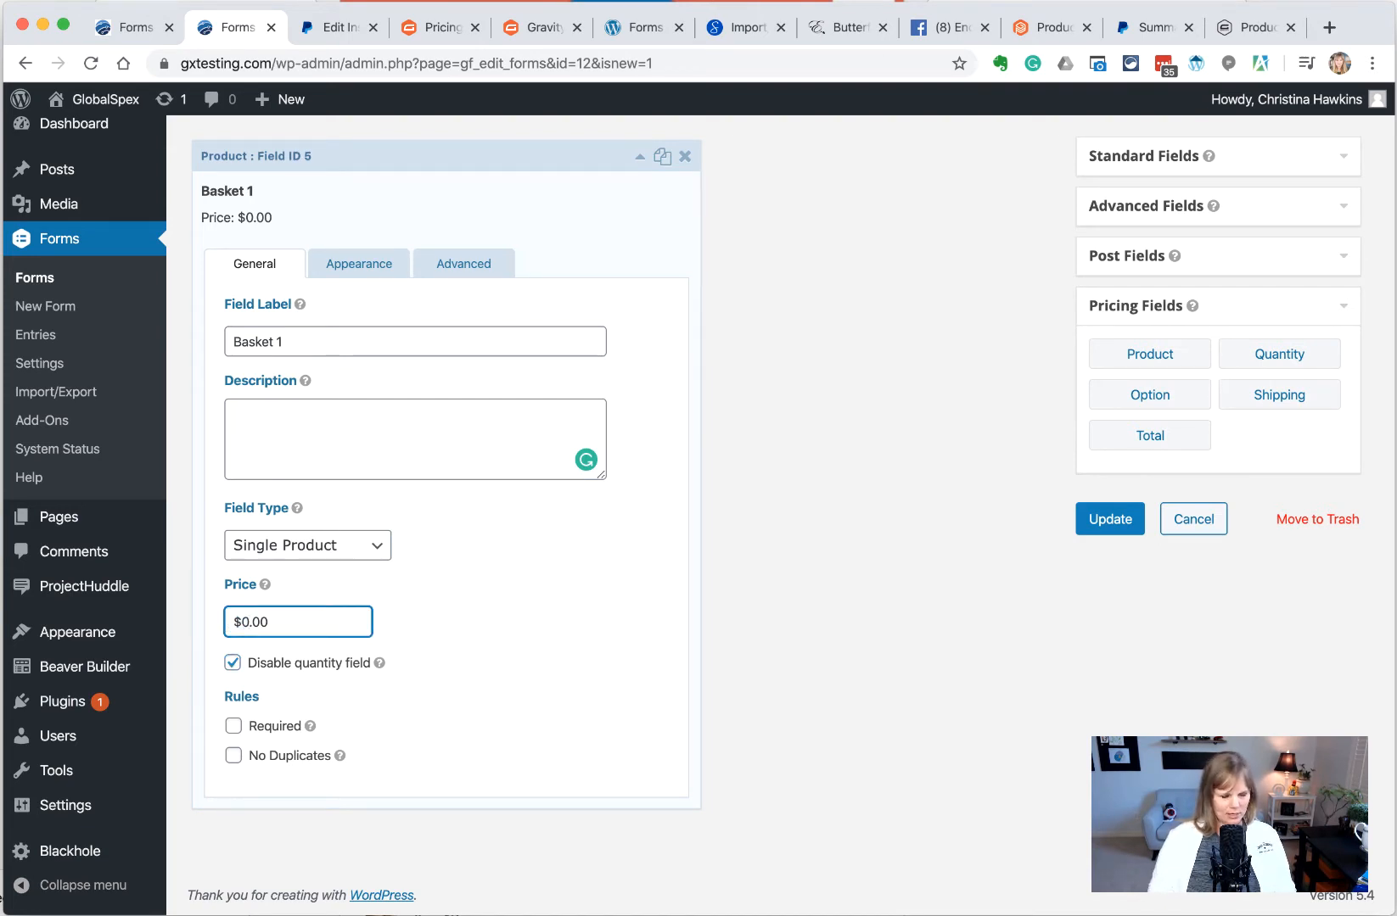
pyautogui.write('49')
pyautogui.press('Tab')
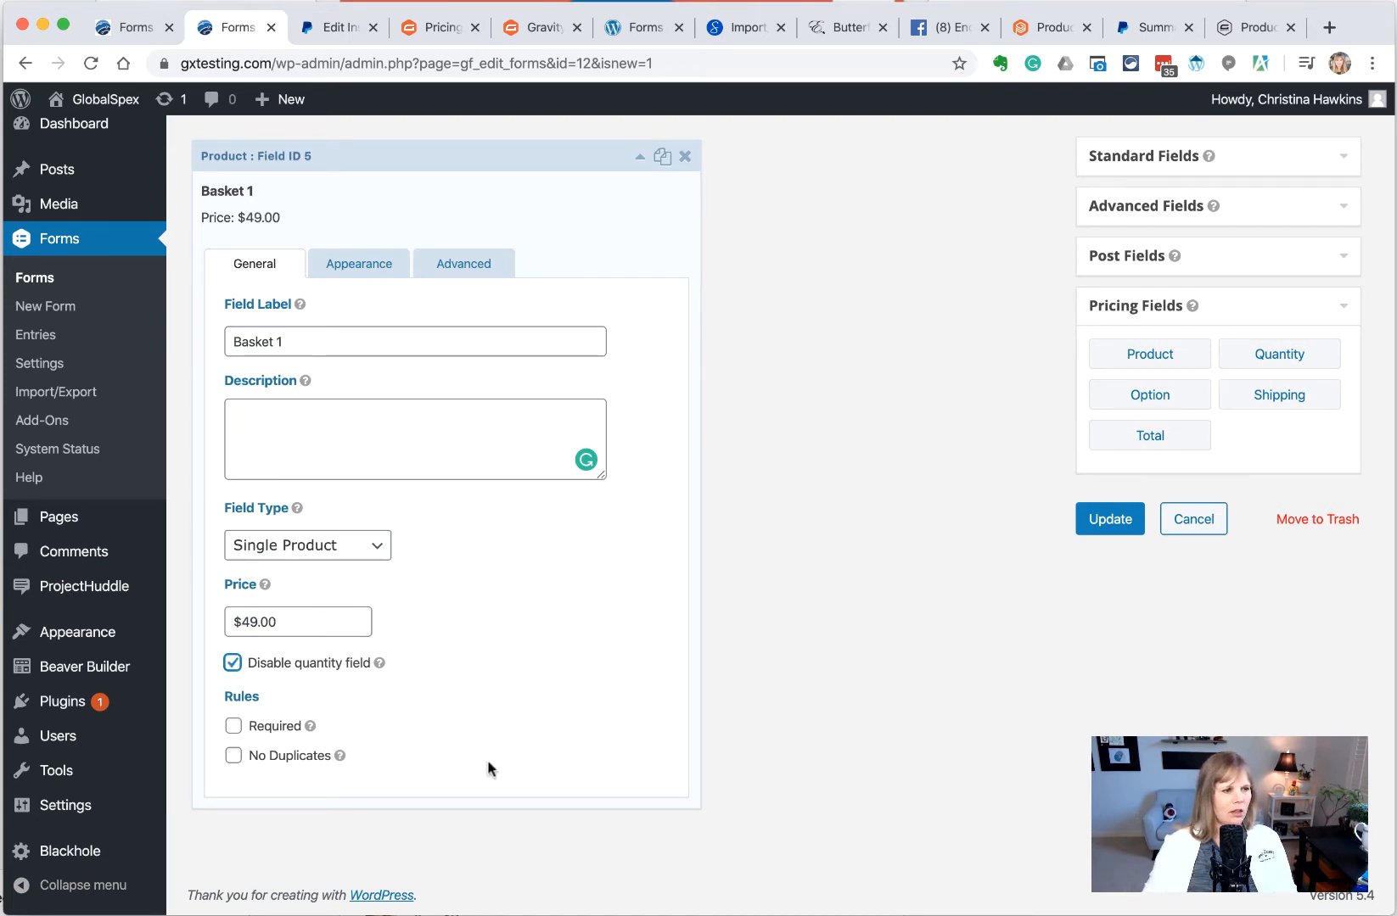
pyautogui.scroll(1, 274, 733)
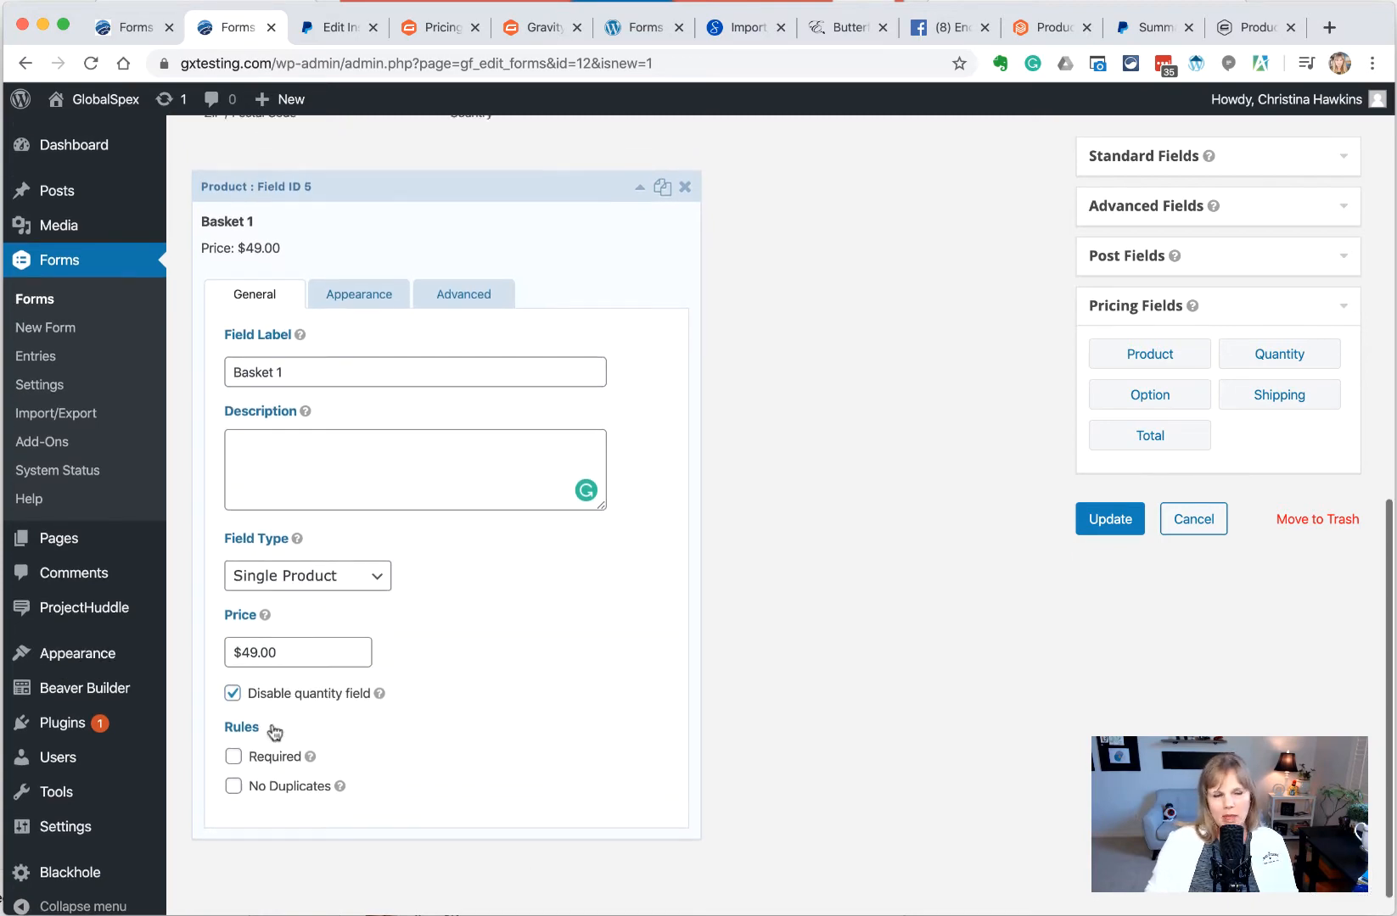
pyautogui.scroll(3, 274, 732)
pyautogui.click(638, 268)
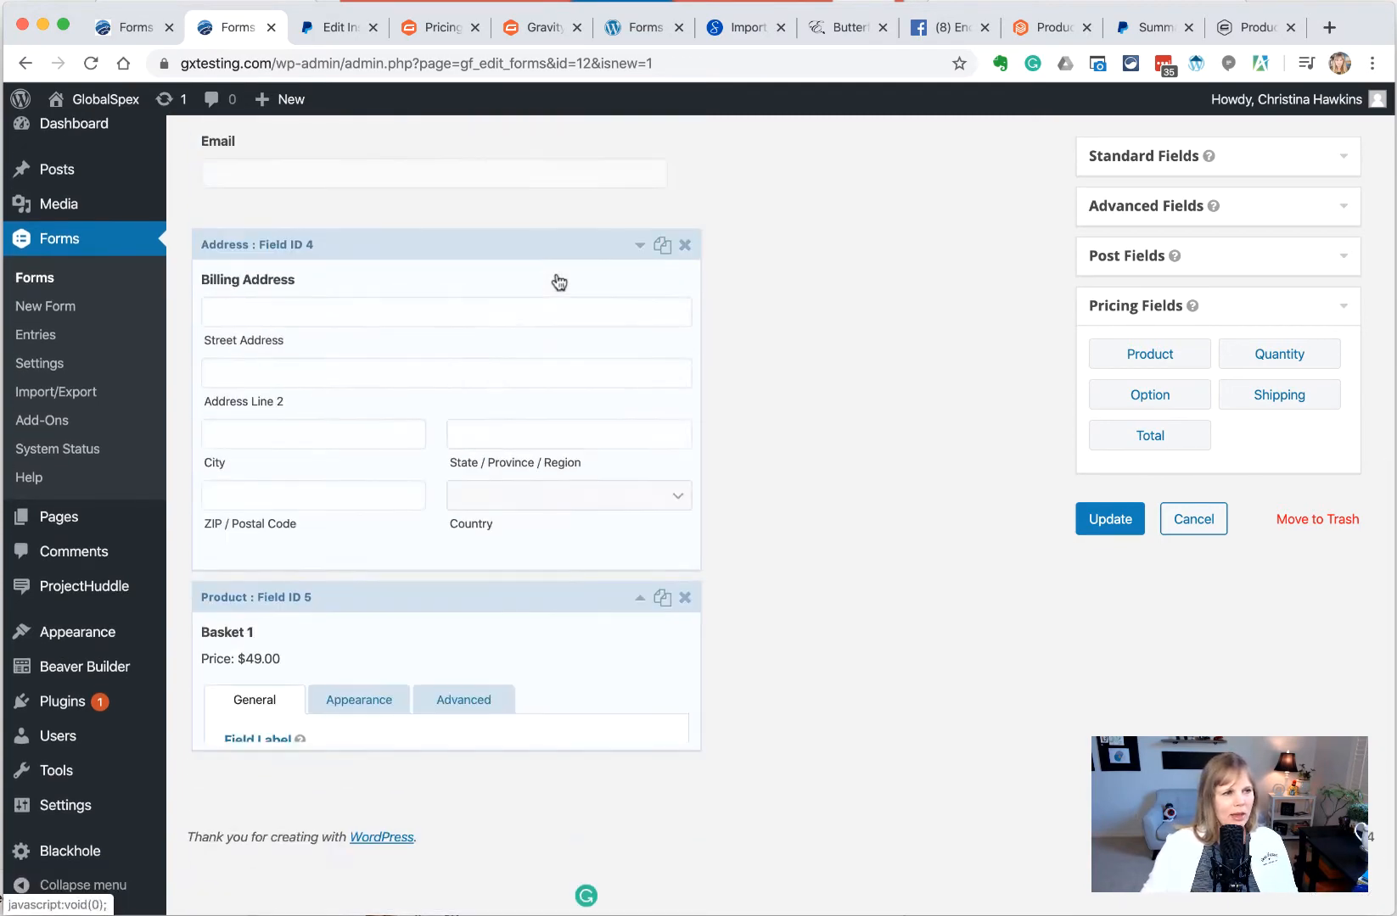
# Mark the Name, Phone, Email and Billing Address fields as required
pyautogui.scroll(15, 558, 281)
pyautogui.click(395, 303)
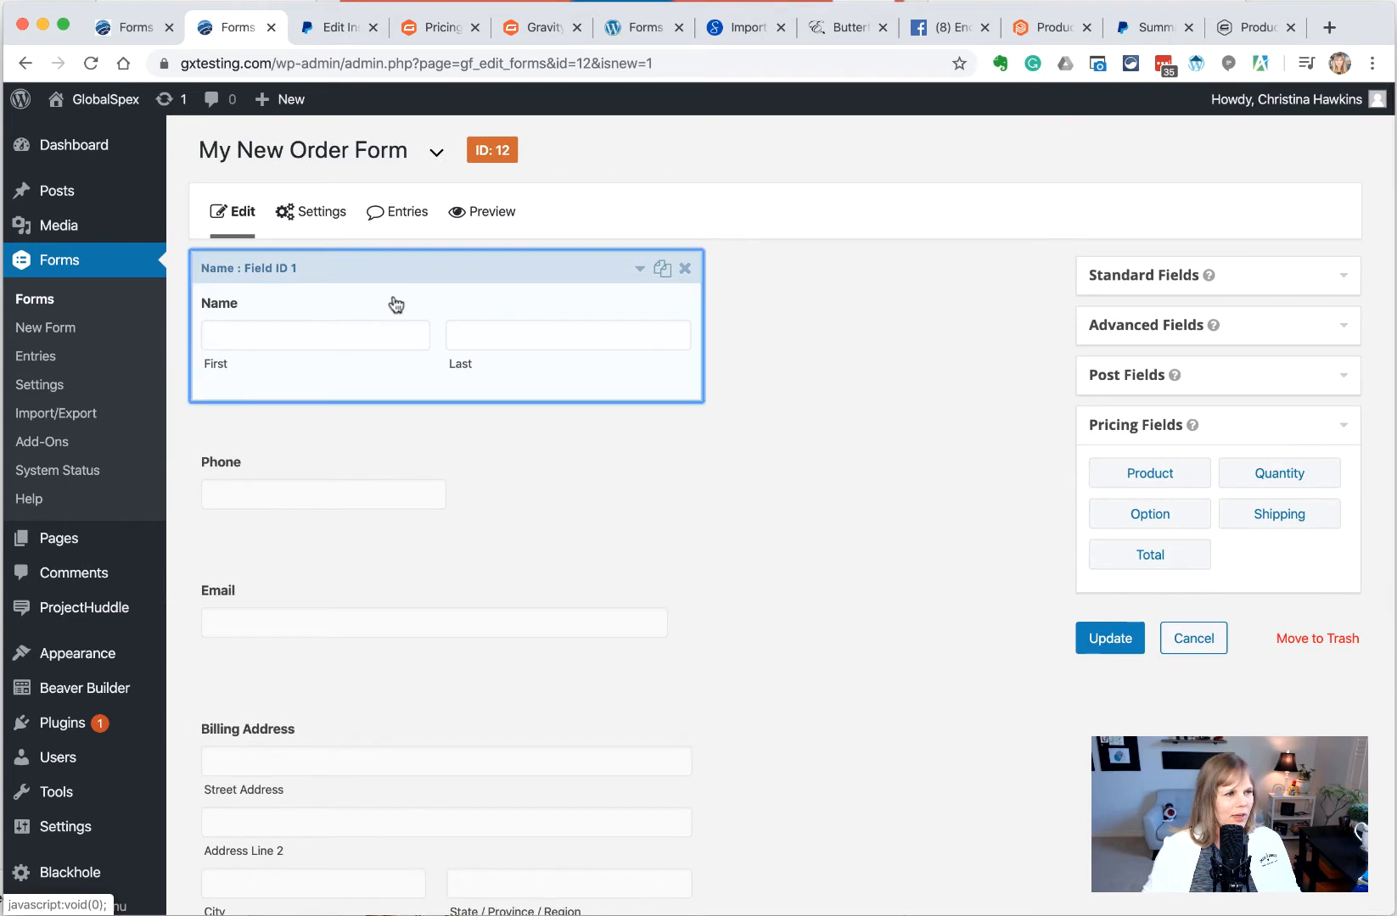
pyautogui.scroll(-5, 354, 586)
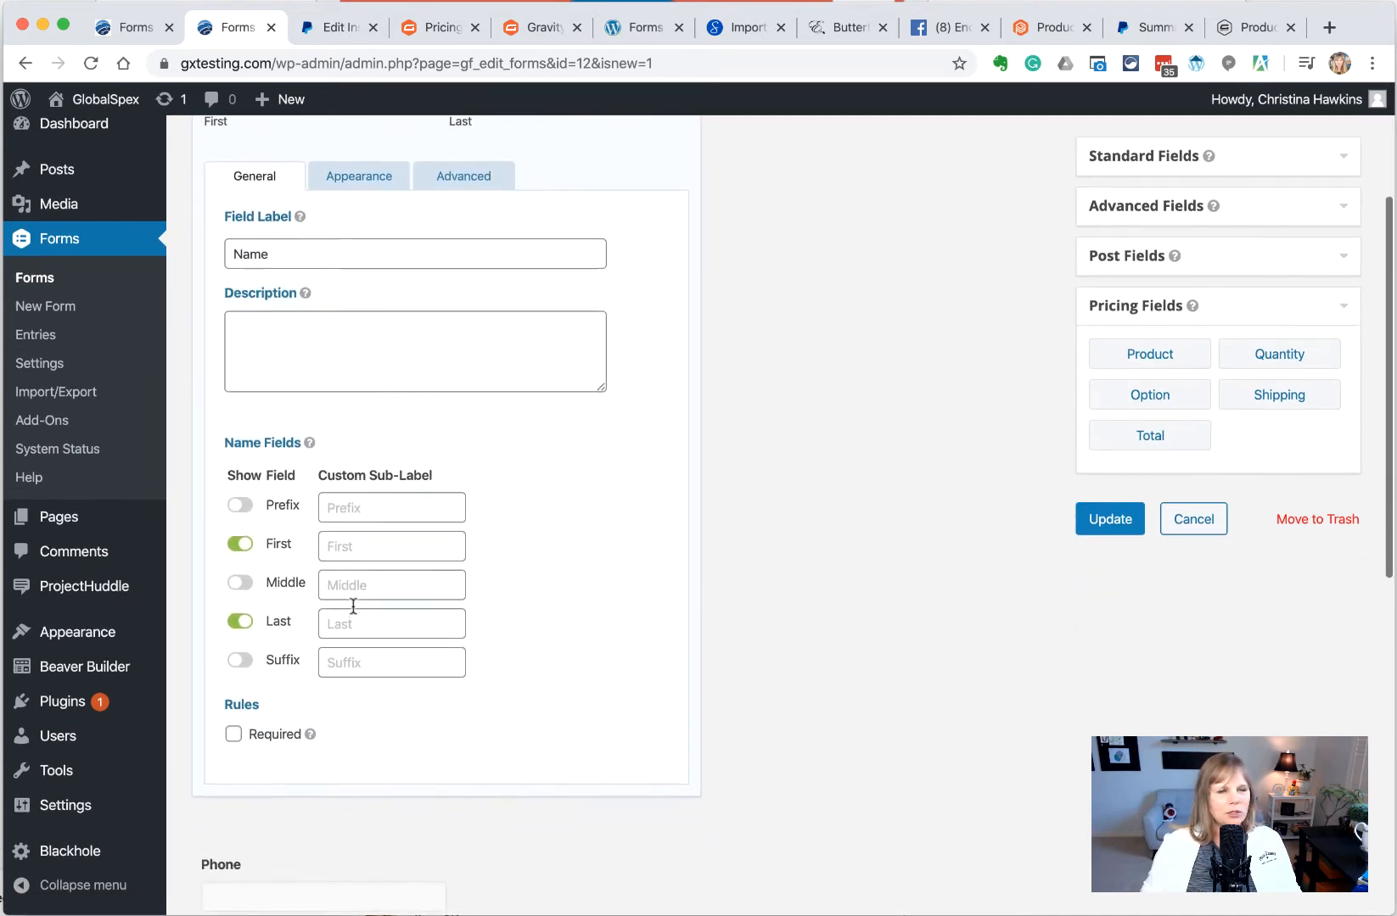
pyautogui.click(233, 731)
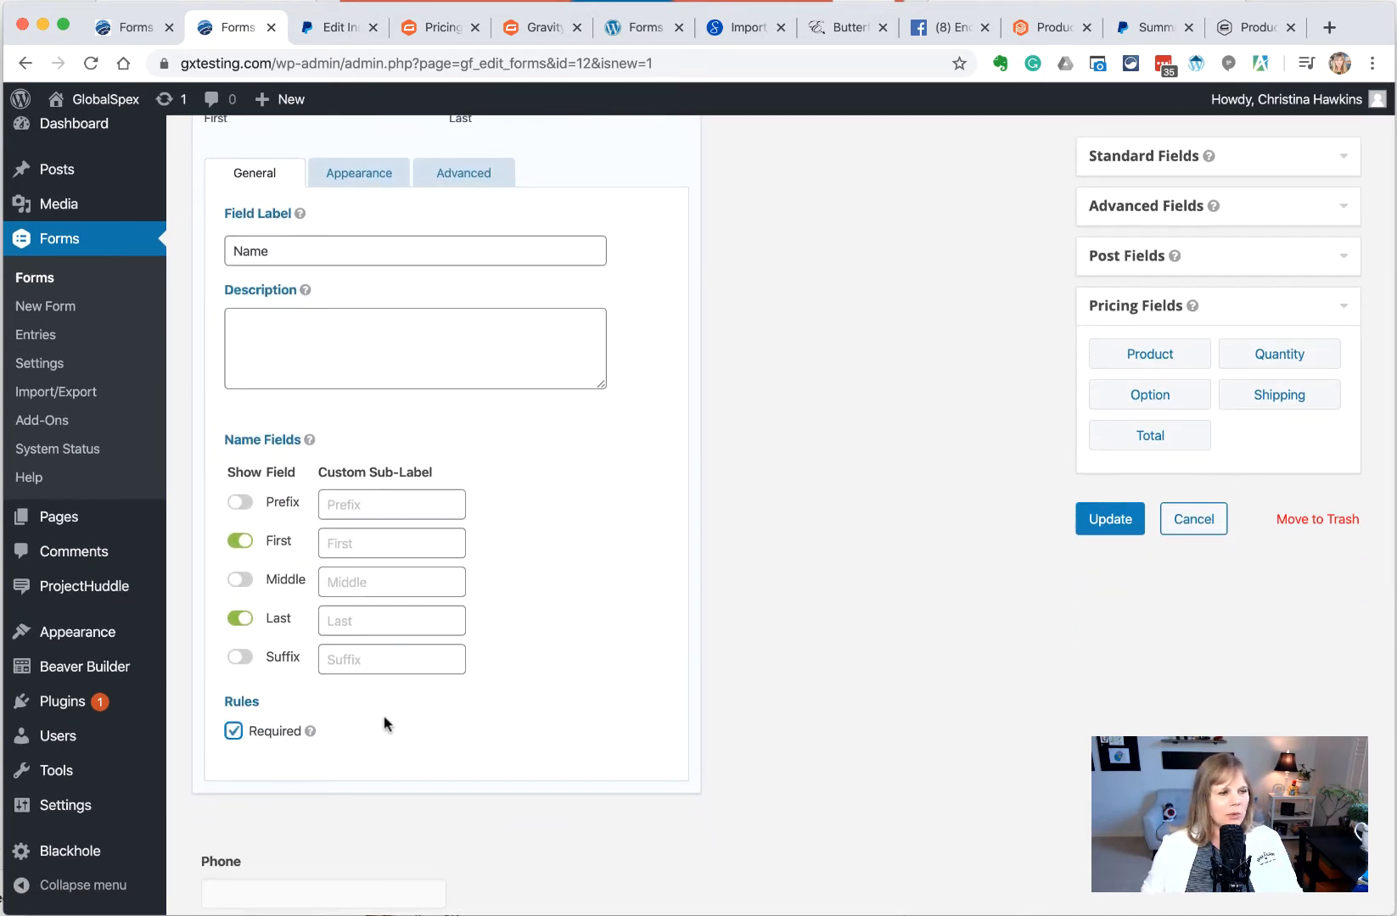
pyautogui.scroll(-4, 374, 714)
pyautogui.click(347, 664)
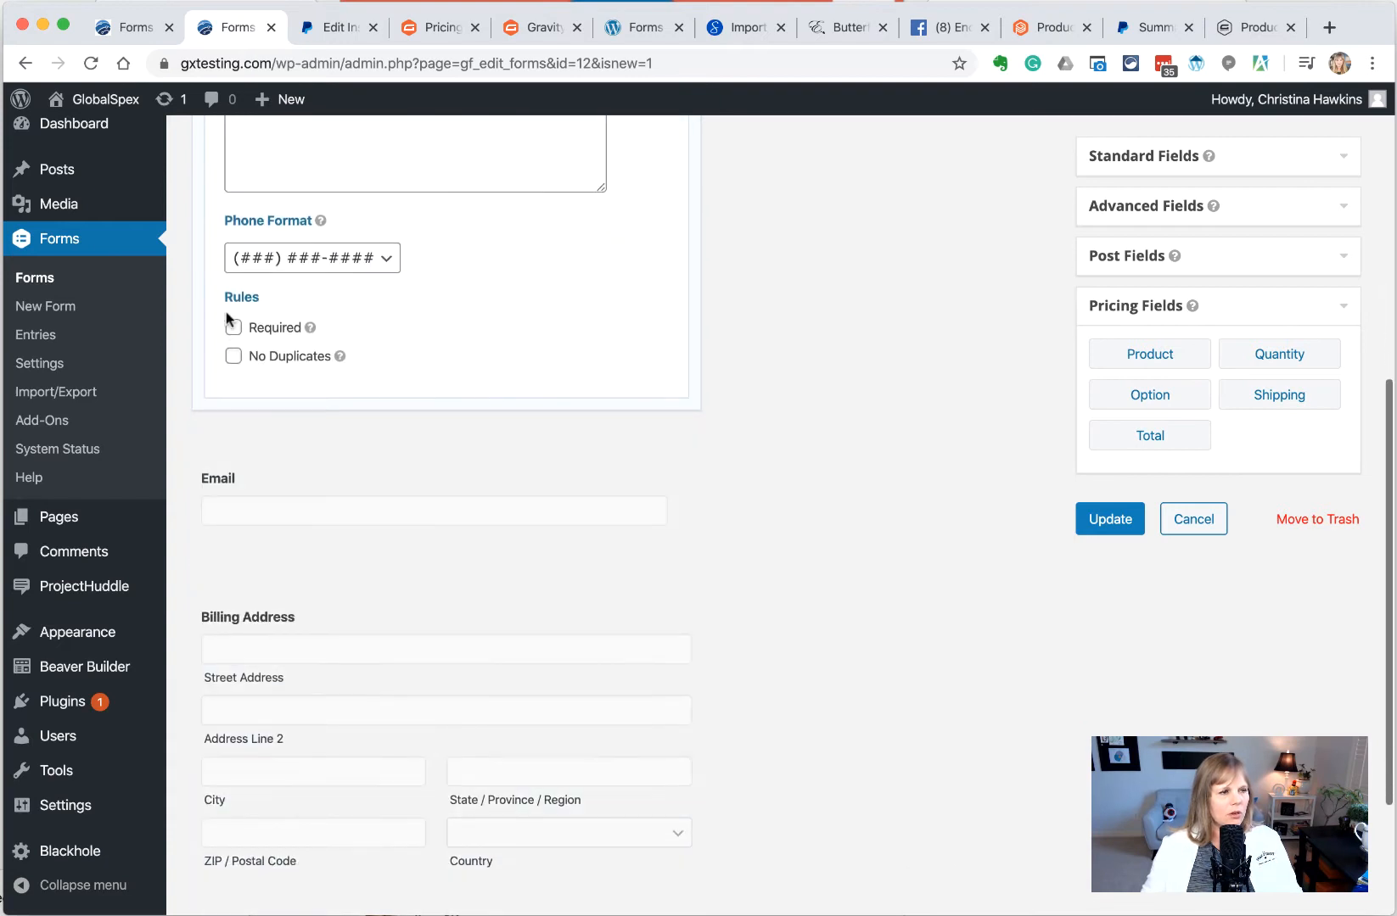
pyautogui.click(231, 326)
pyautogui.click(355, 475)
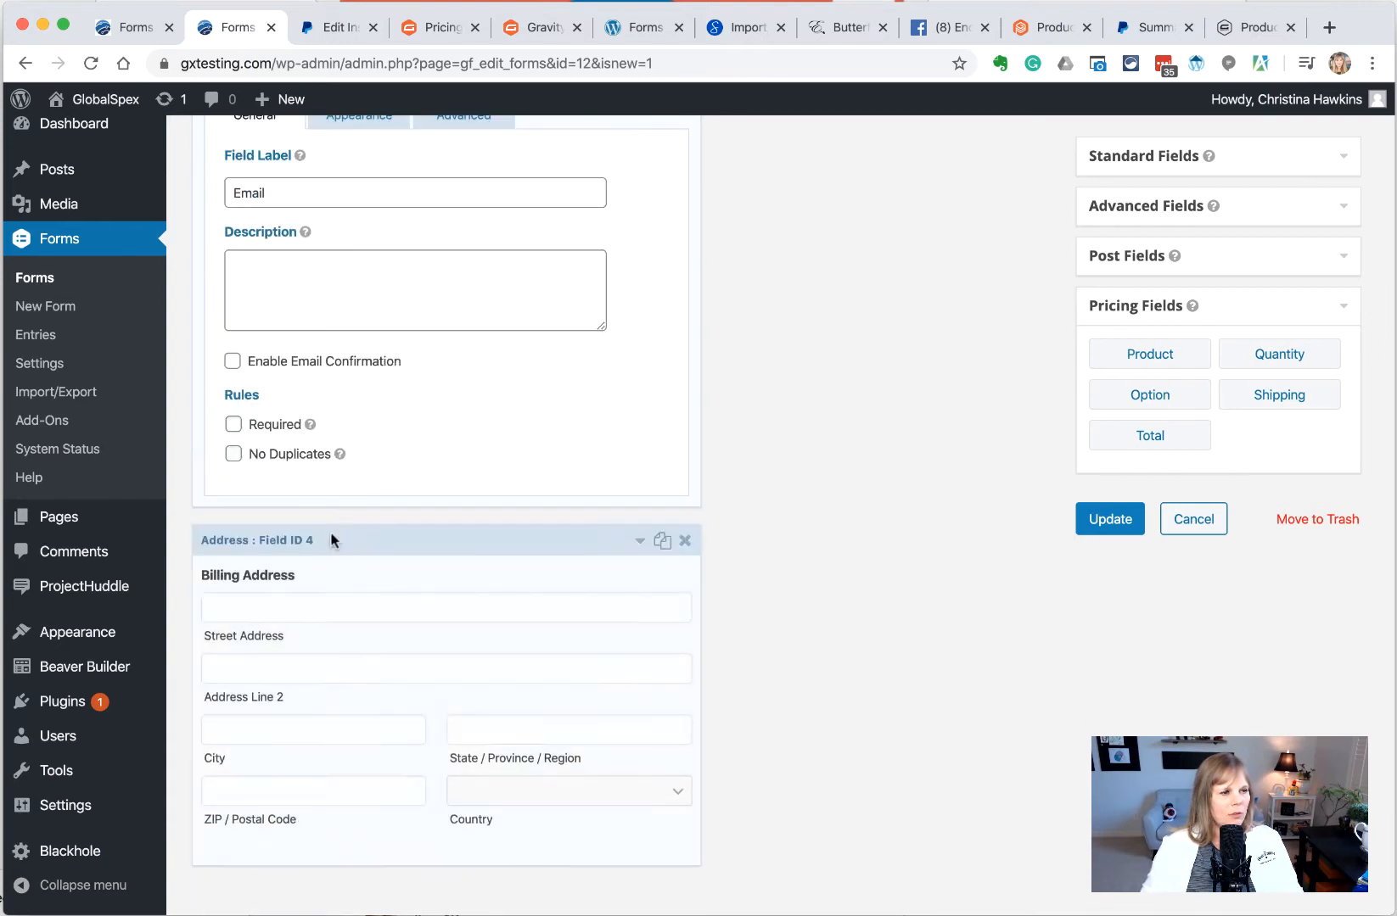
pyautogui.click(233, 425)
pyautogui.click(422, 589)
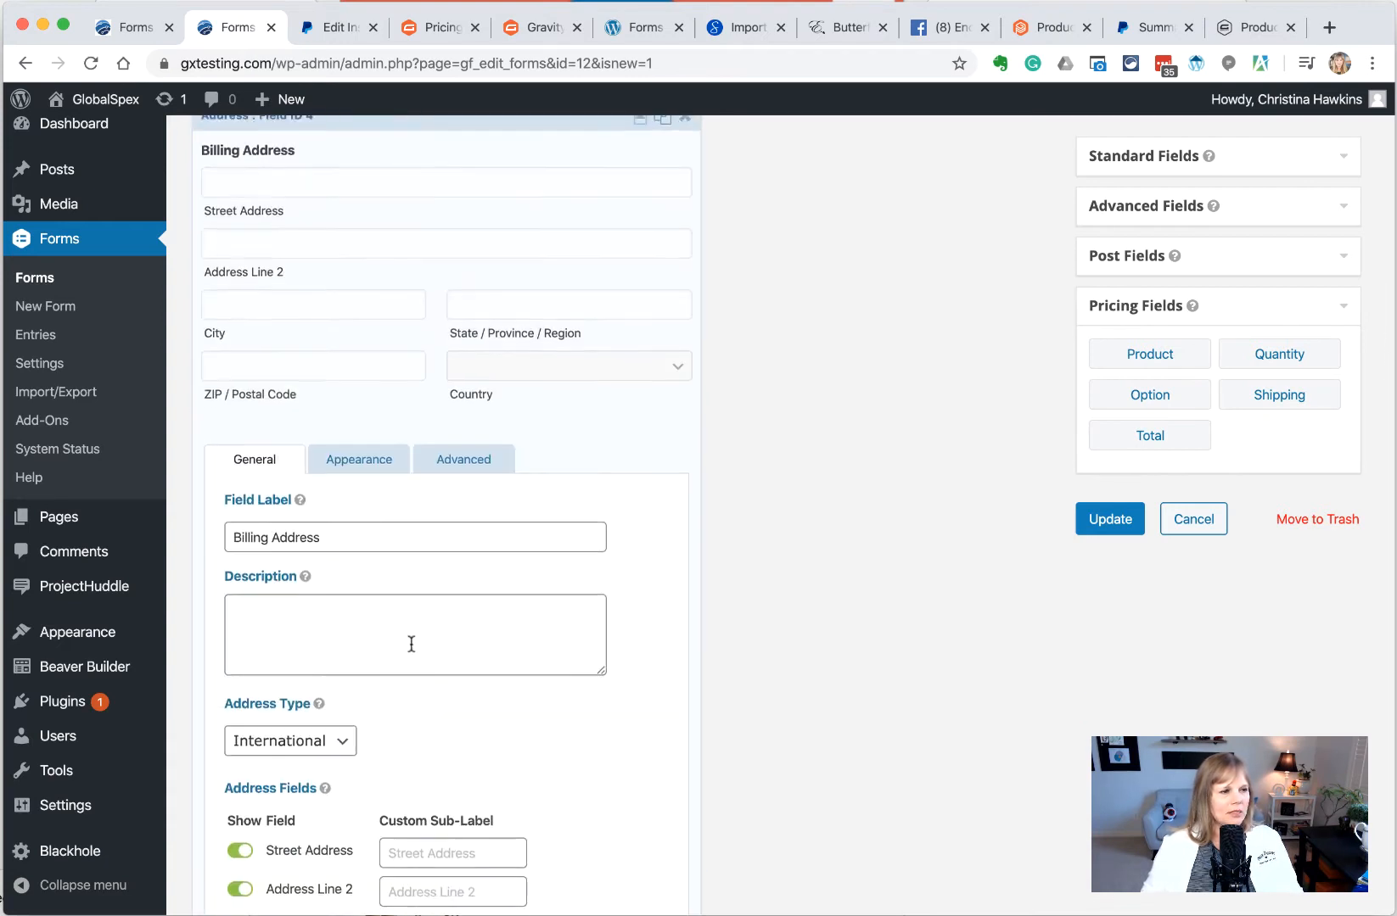
pyautogui.scroll(-5, 380, 663)
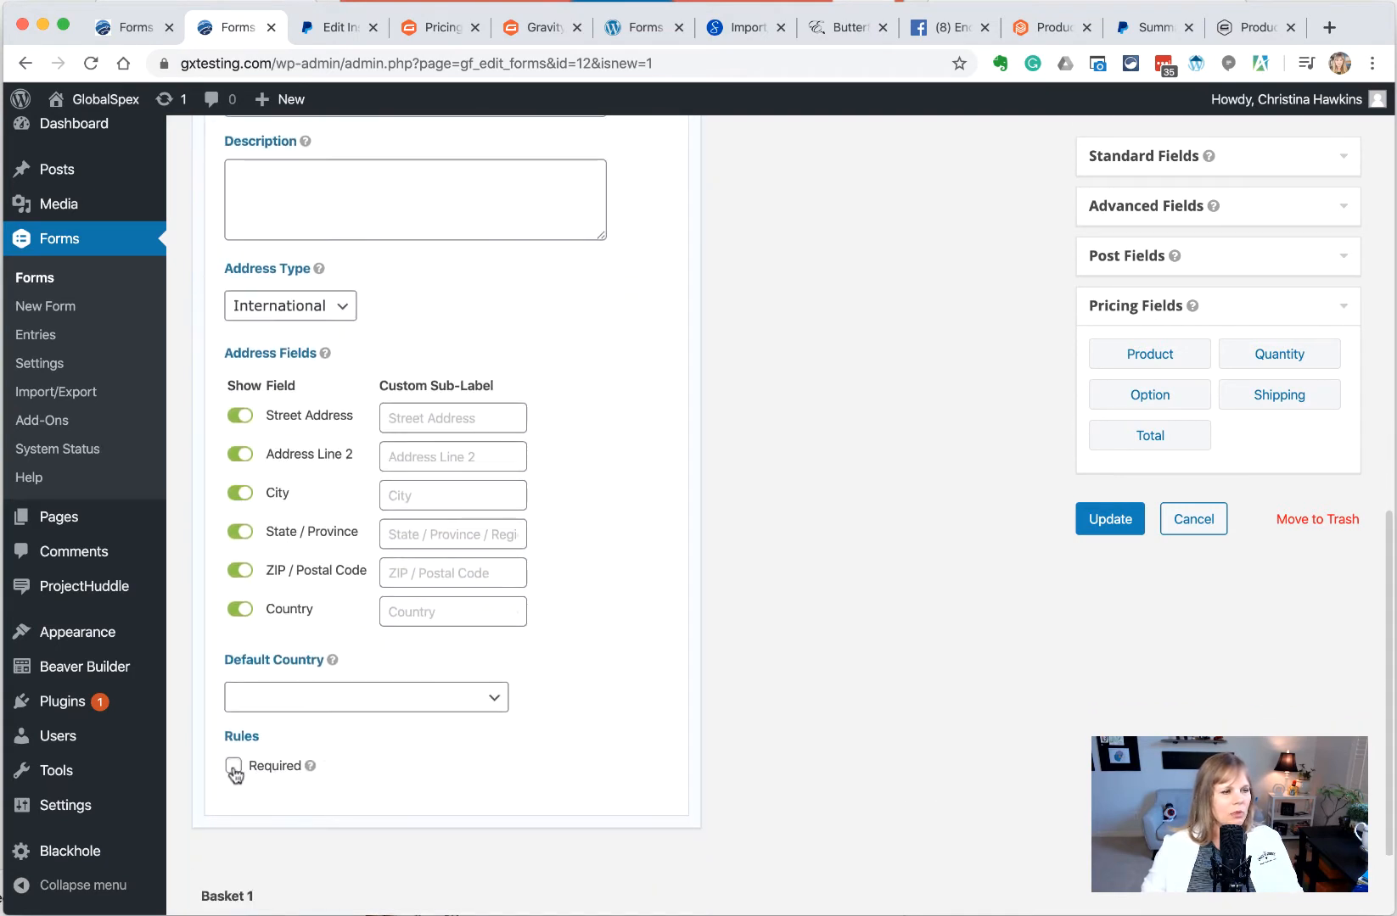
pyautogui.click(233, 768)
pyautogui.scroll(1, 411, 564)
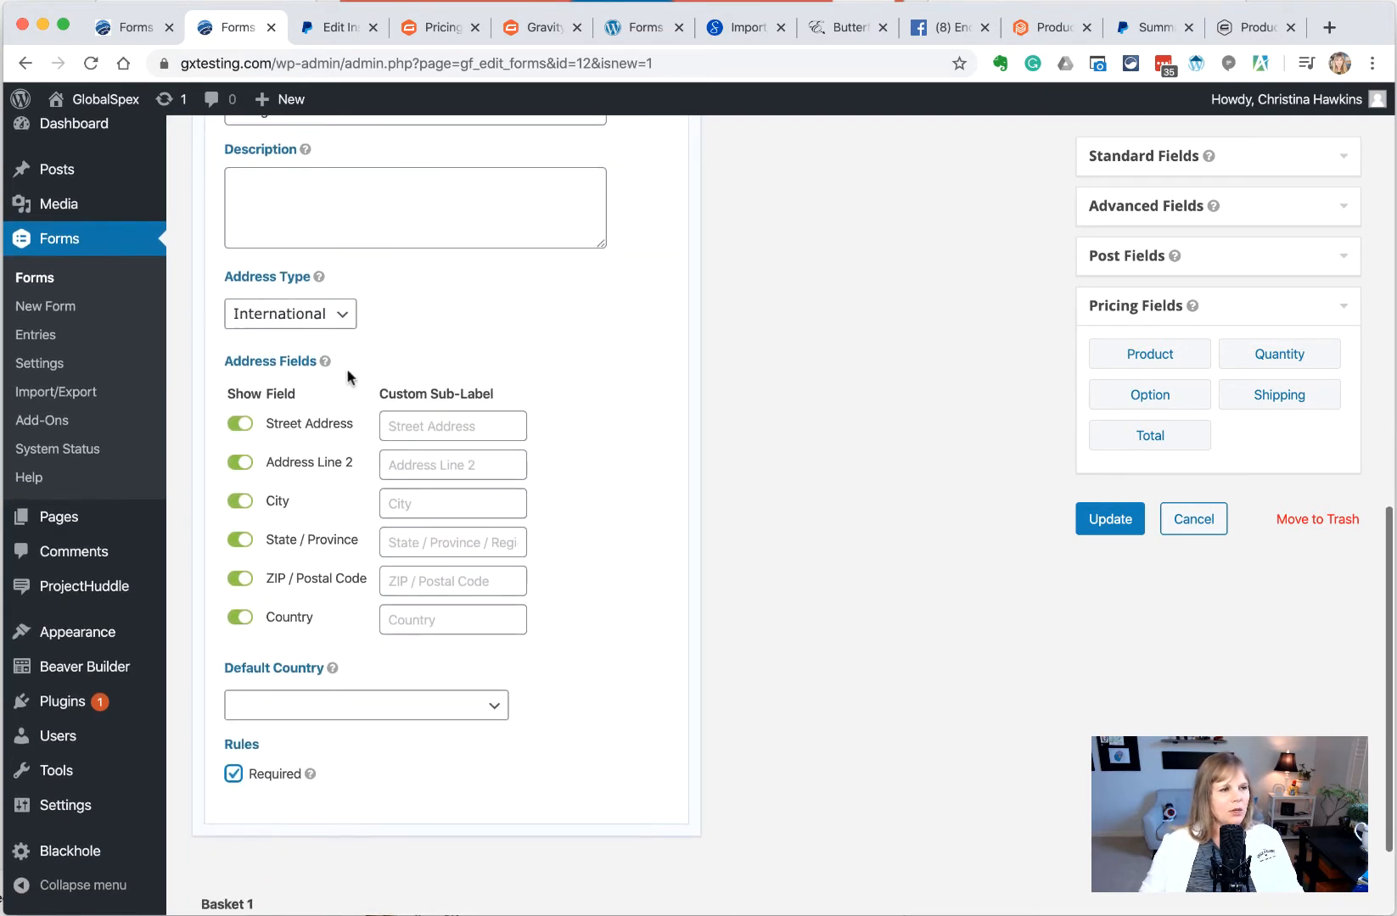
pyautogui.scroll(2, 382, 318)
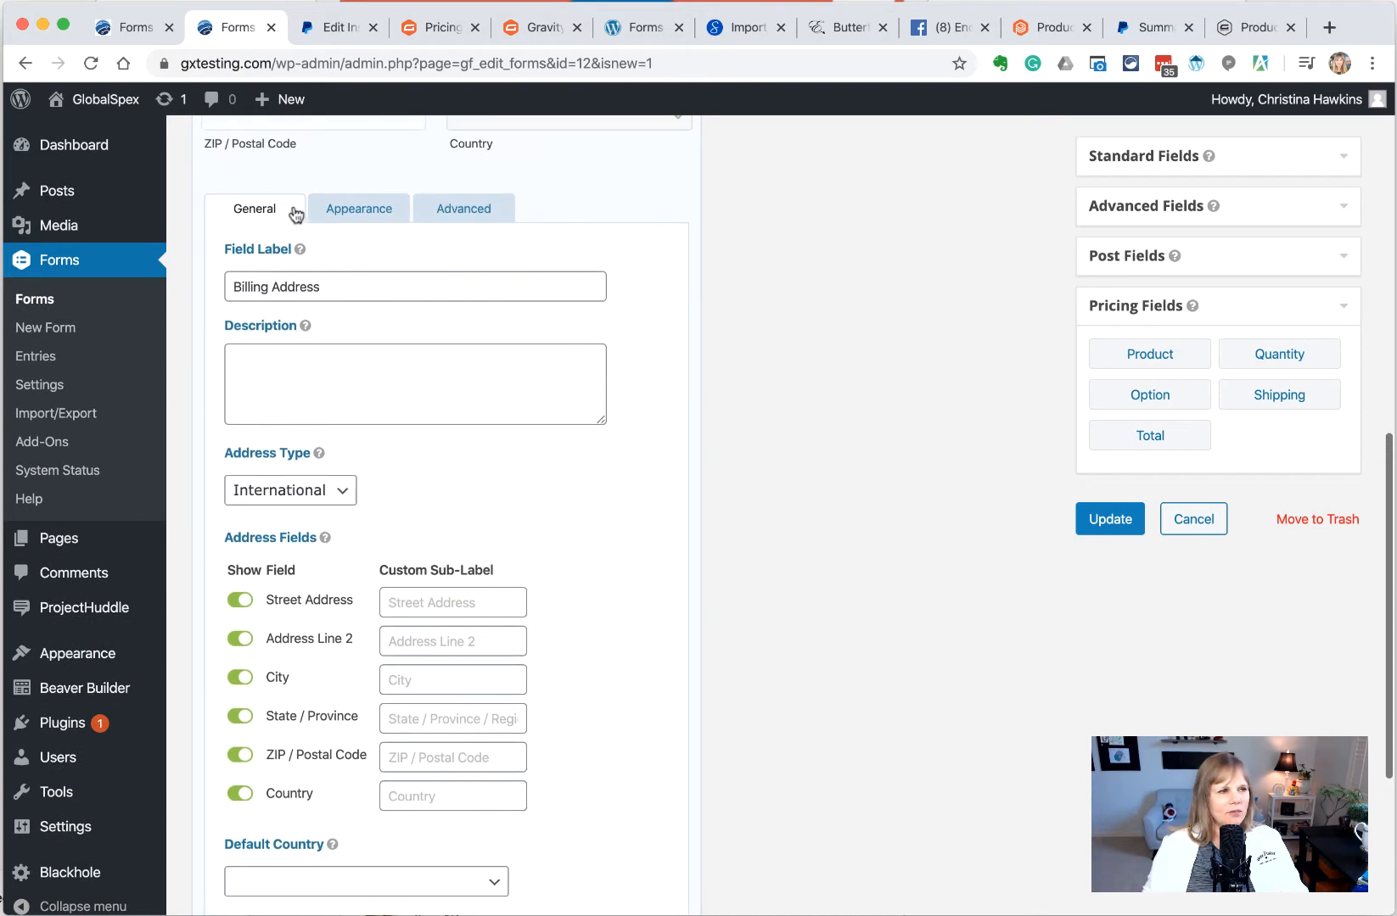
# Set the Billing Address type to United States with Texas as the default state
pyautogui.click(323, 494)
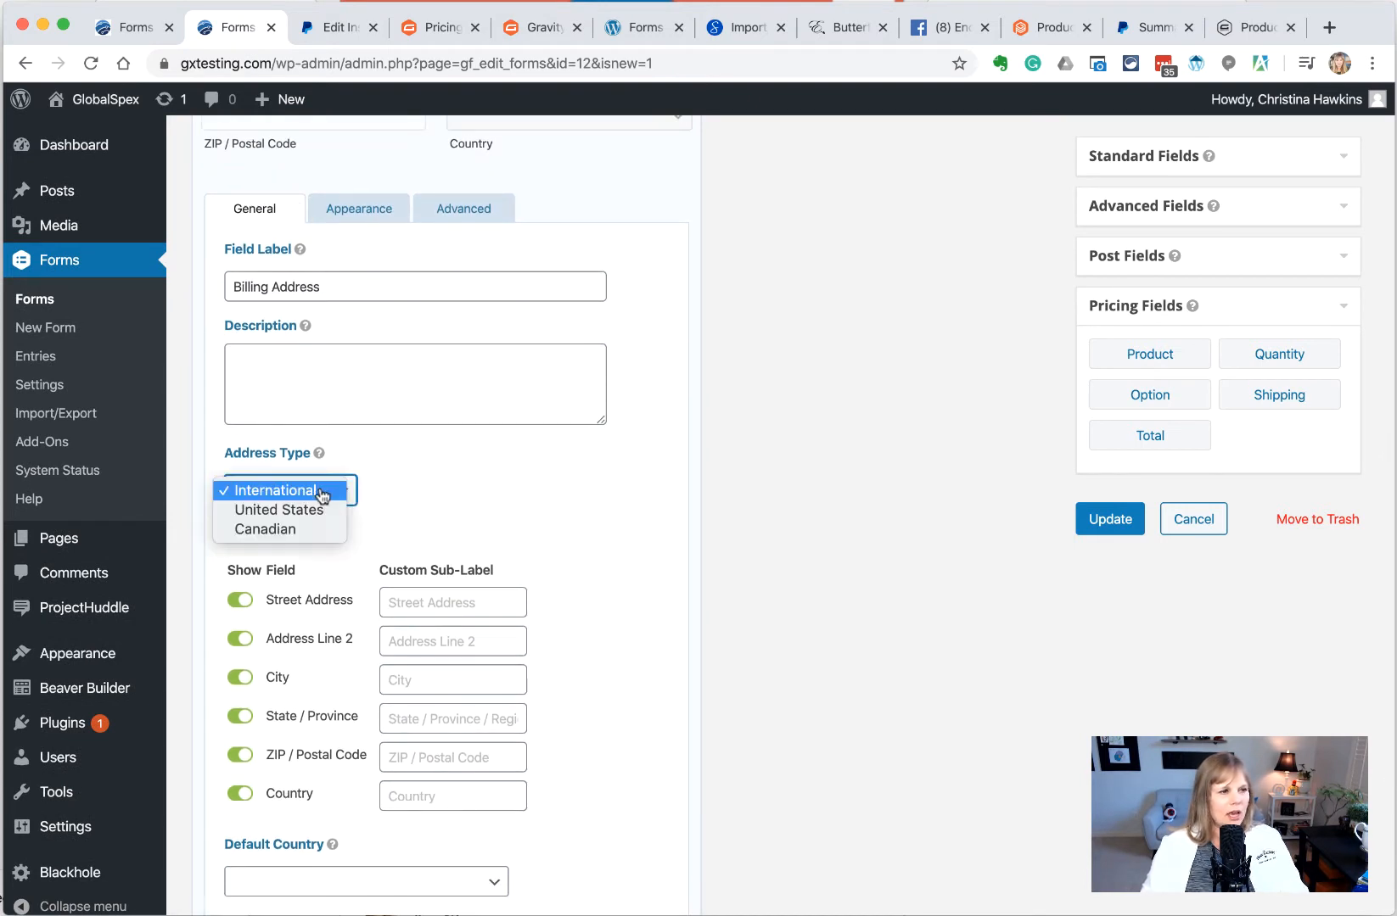
pyautogui.click(280, 510)
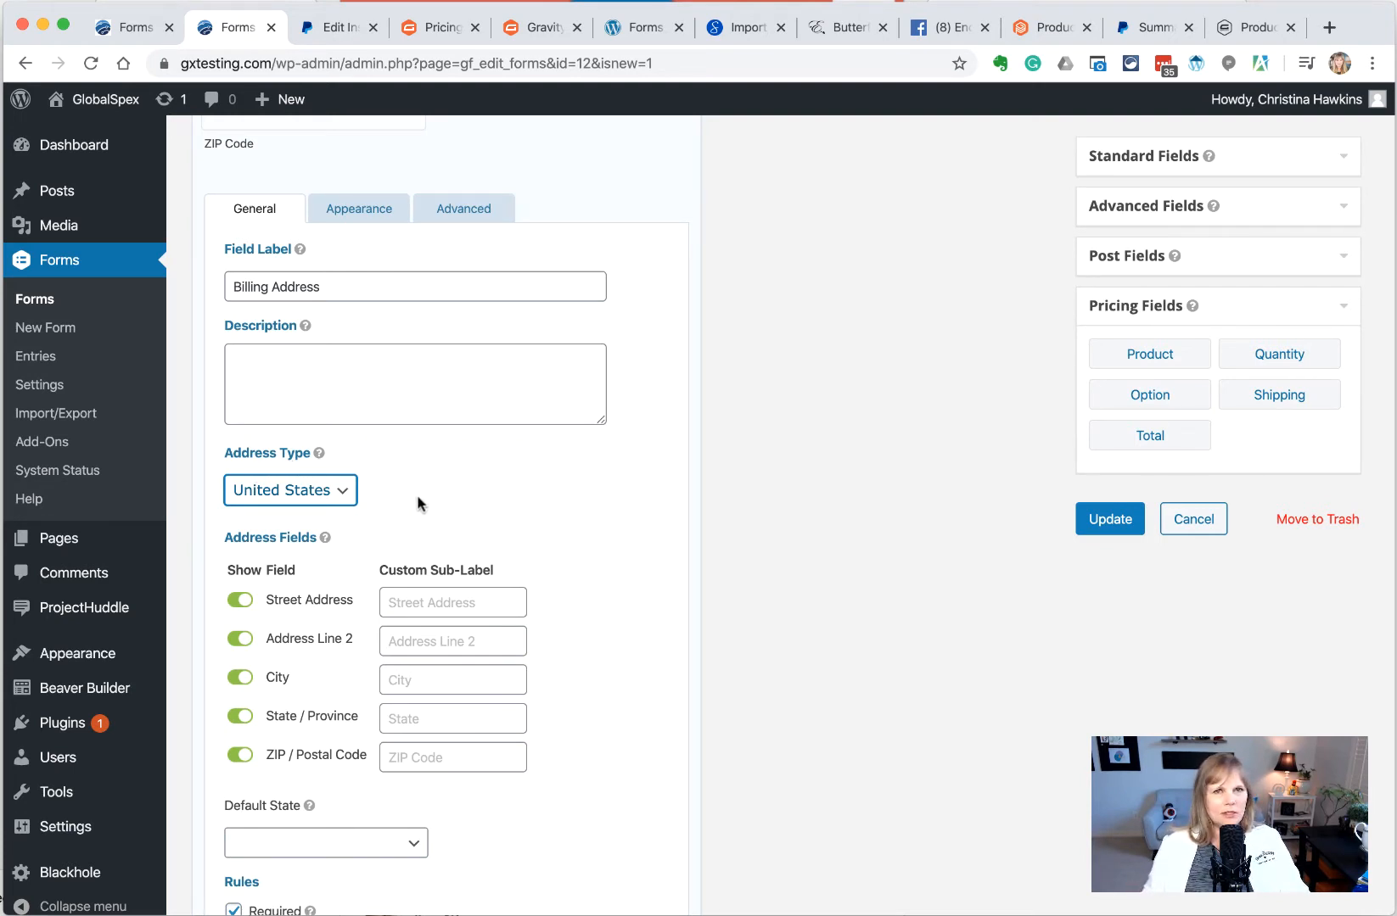
pyautogui.scroll(-2, 417, 503)
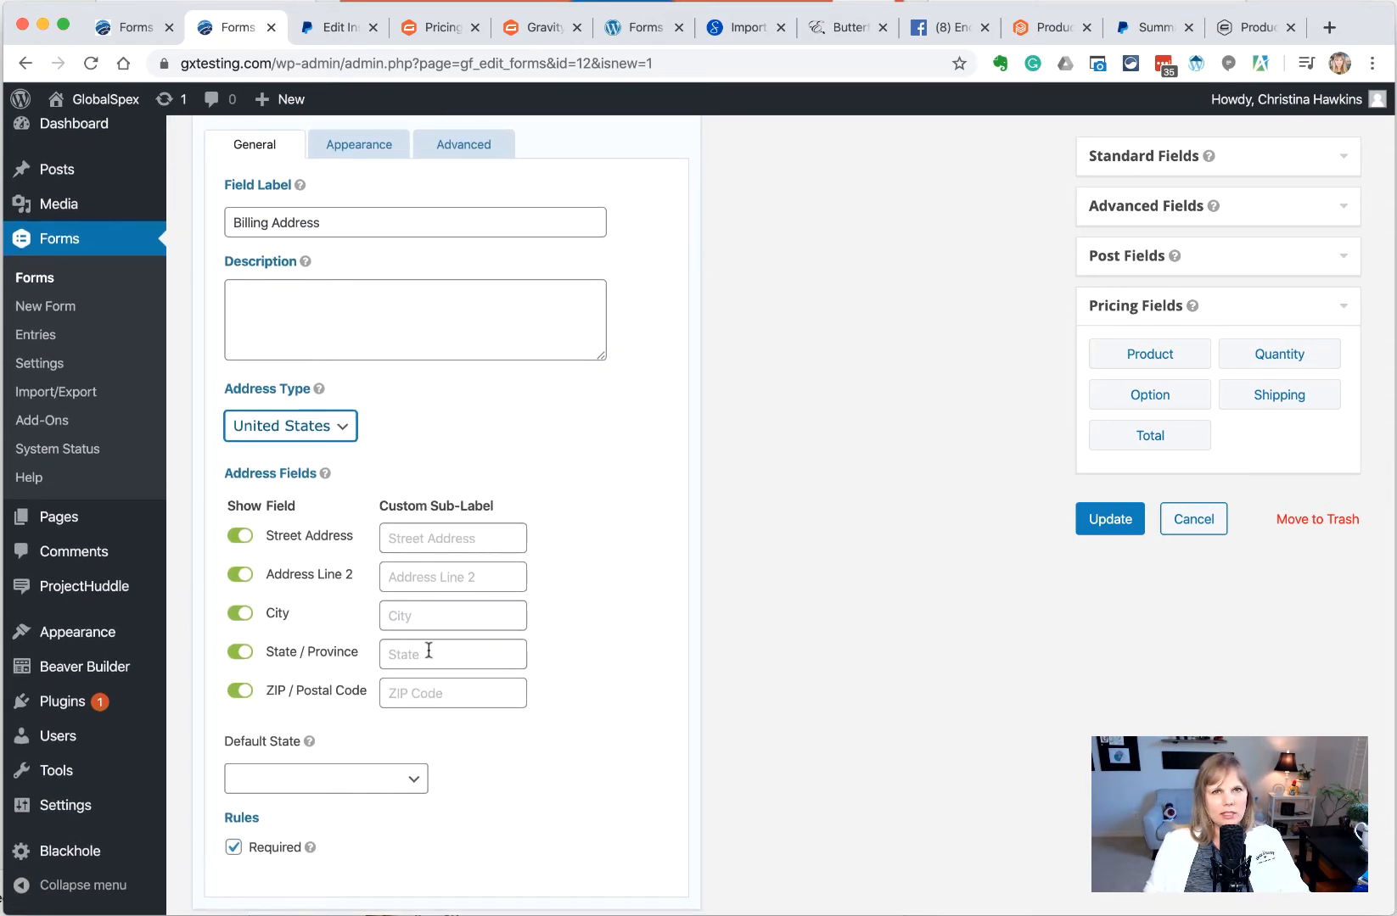
pyautogui.scroll(-3, 428, 651)
pyautogui.click(368, 679)
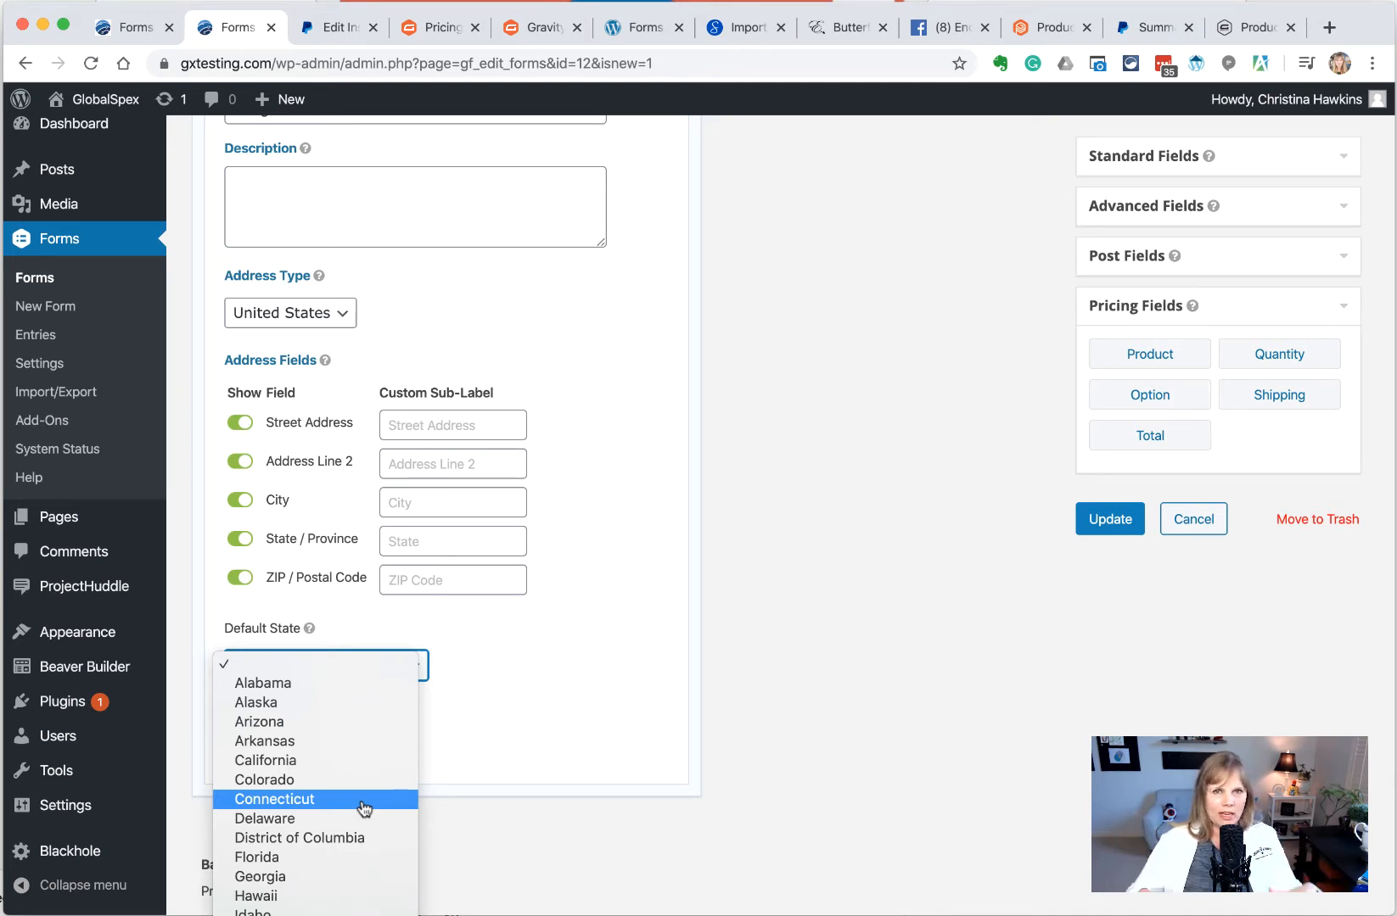
pyautogui.scroll(-10, 366, 821)
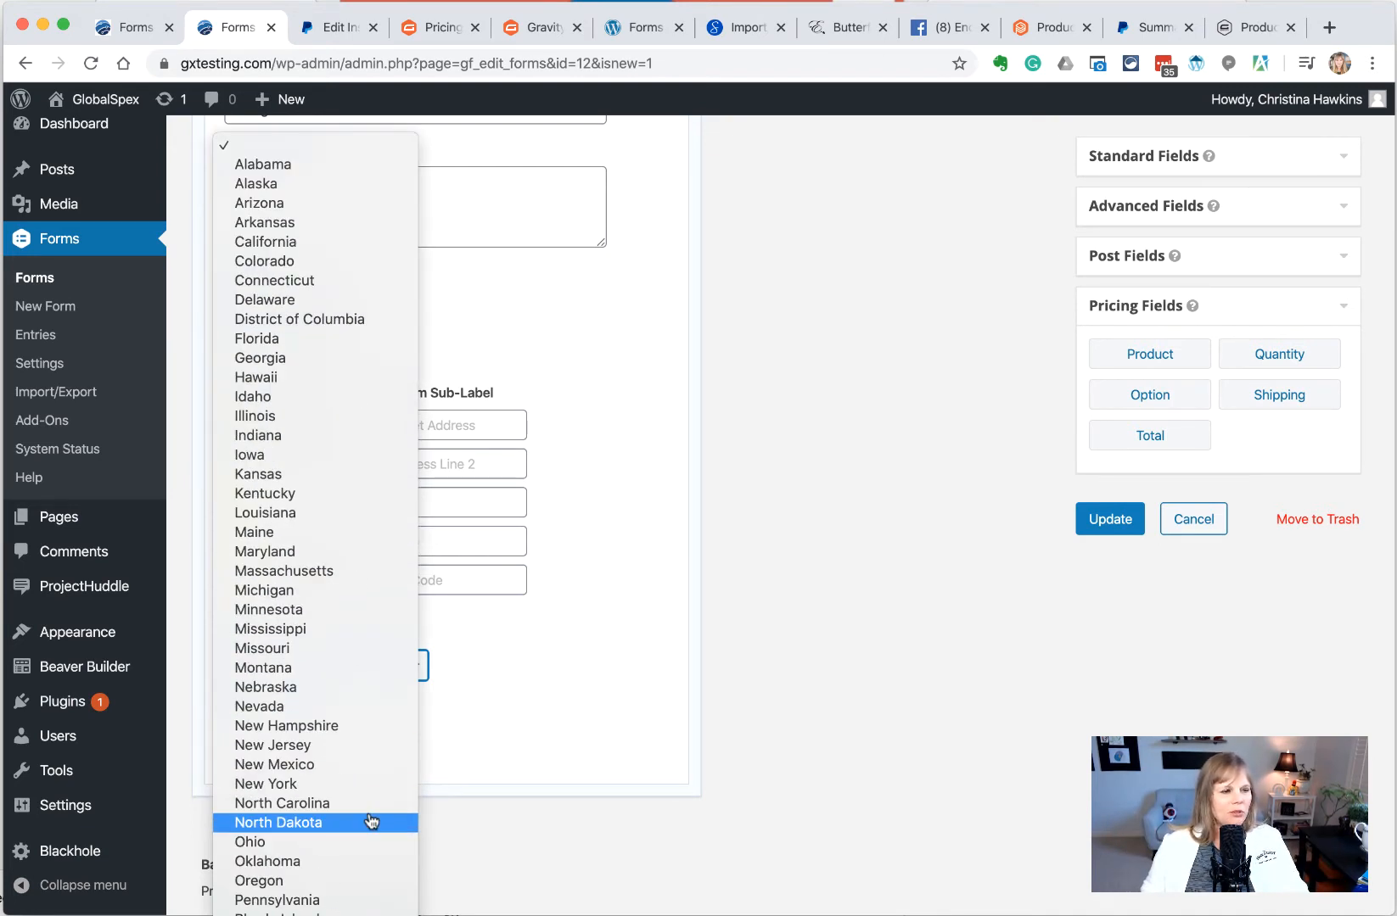
pyautogui.click(356, 915)
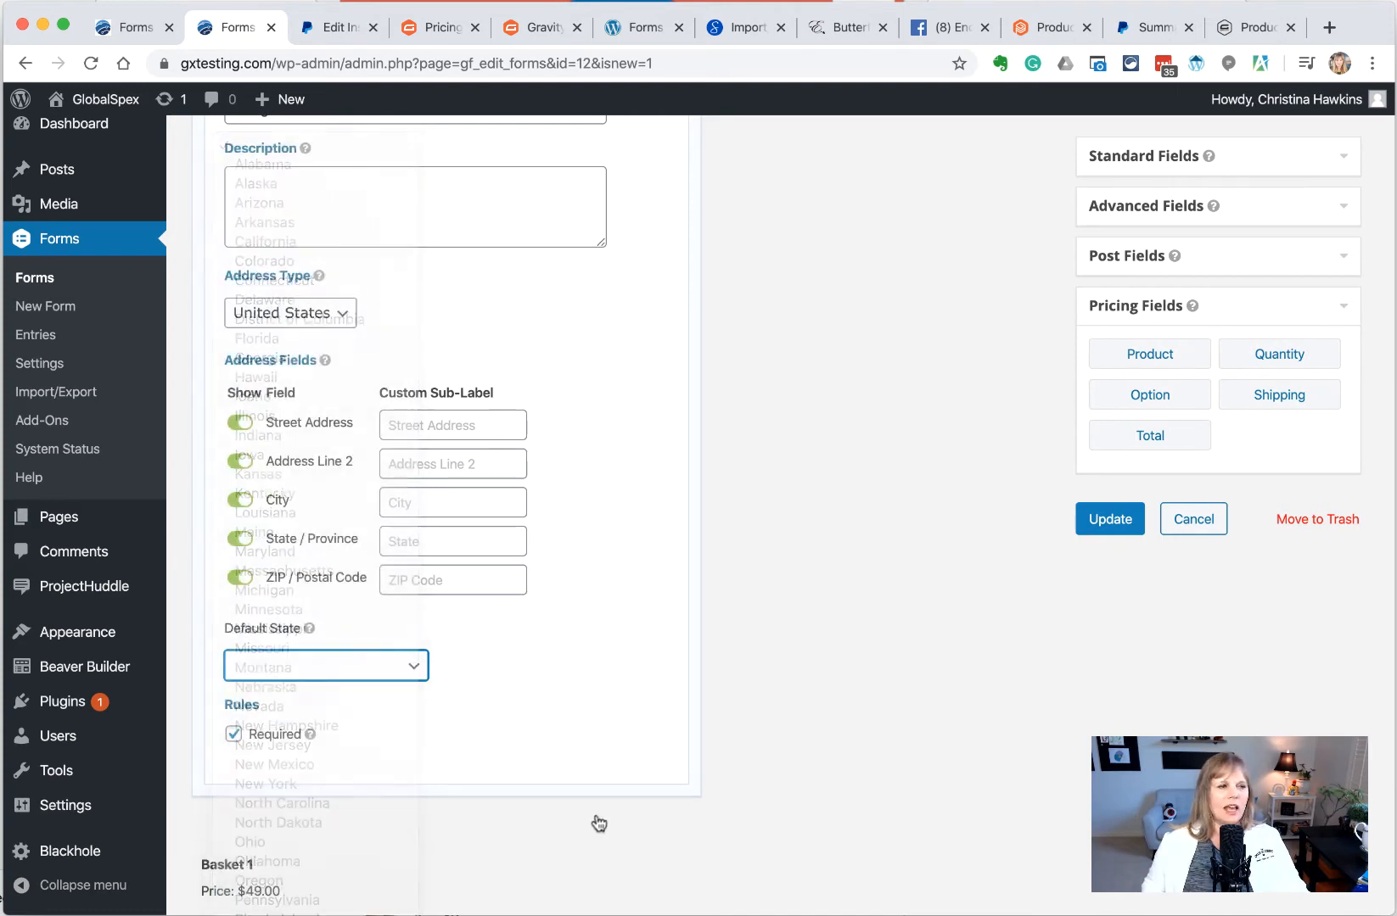
pyautogui.click(761, 685)
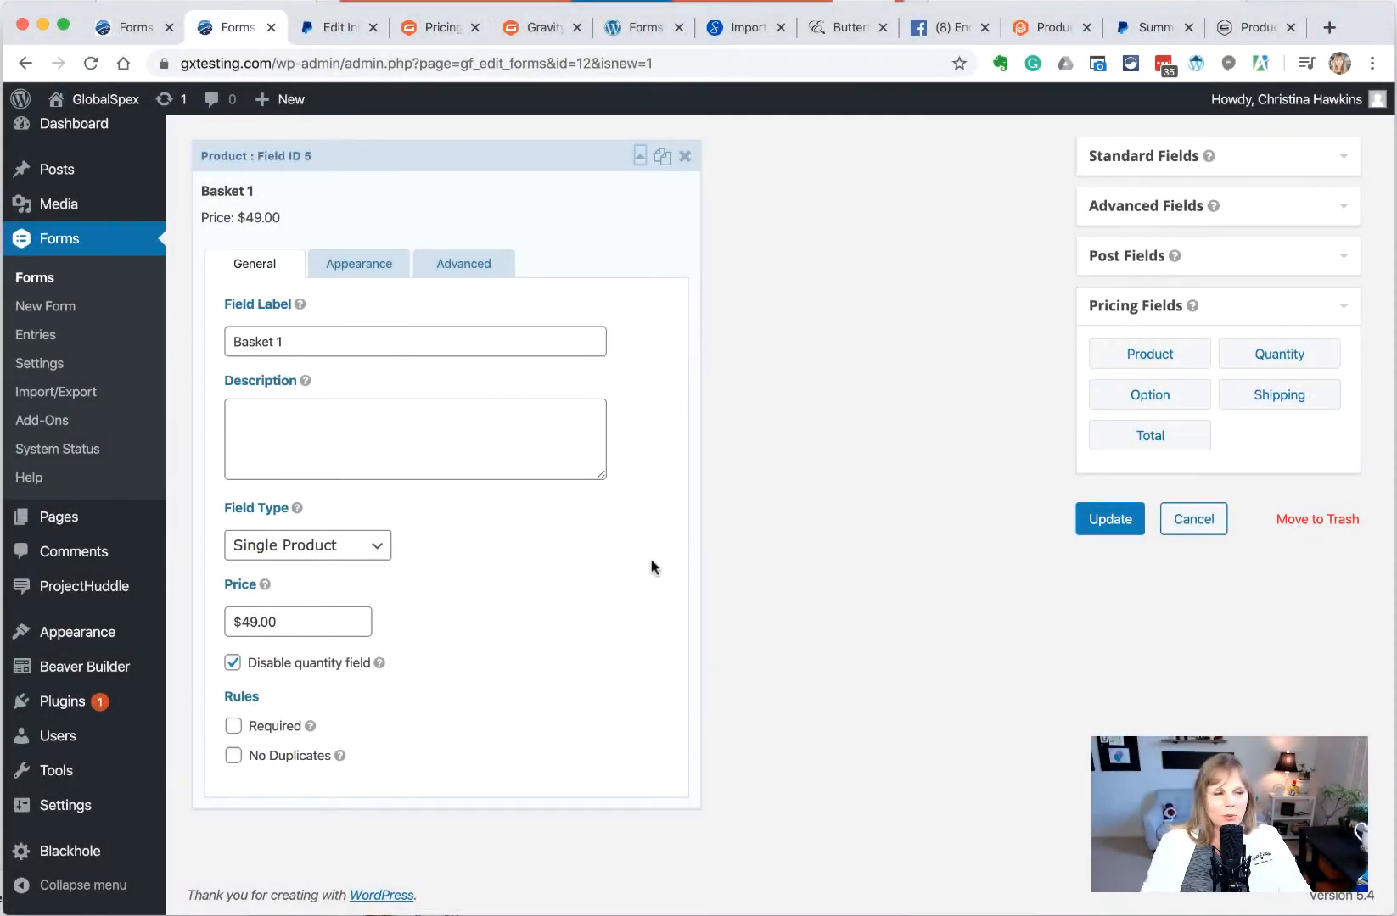
# Give the product a description of the care package with soap, lip balm, bookmark and candle
pyautogui.click(315, 352)
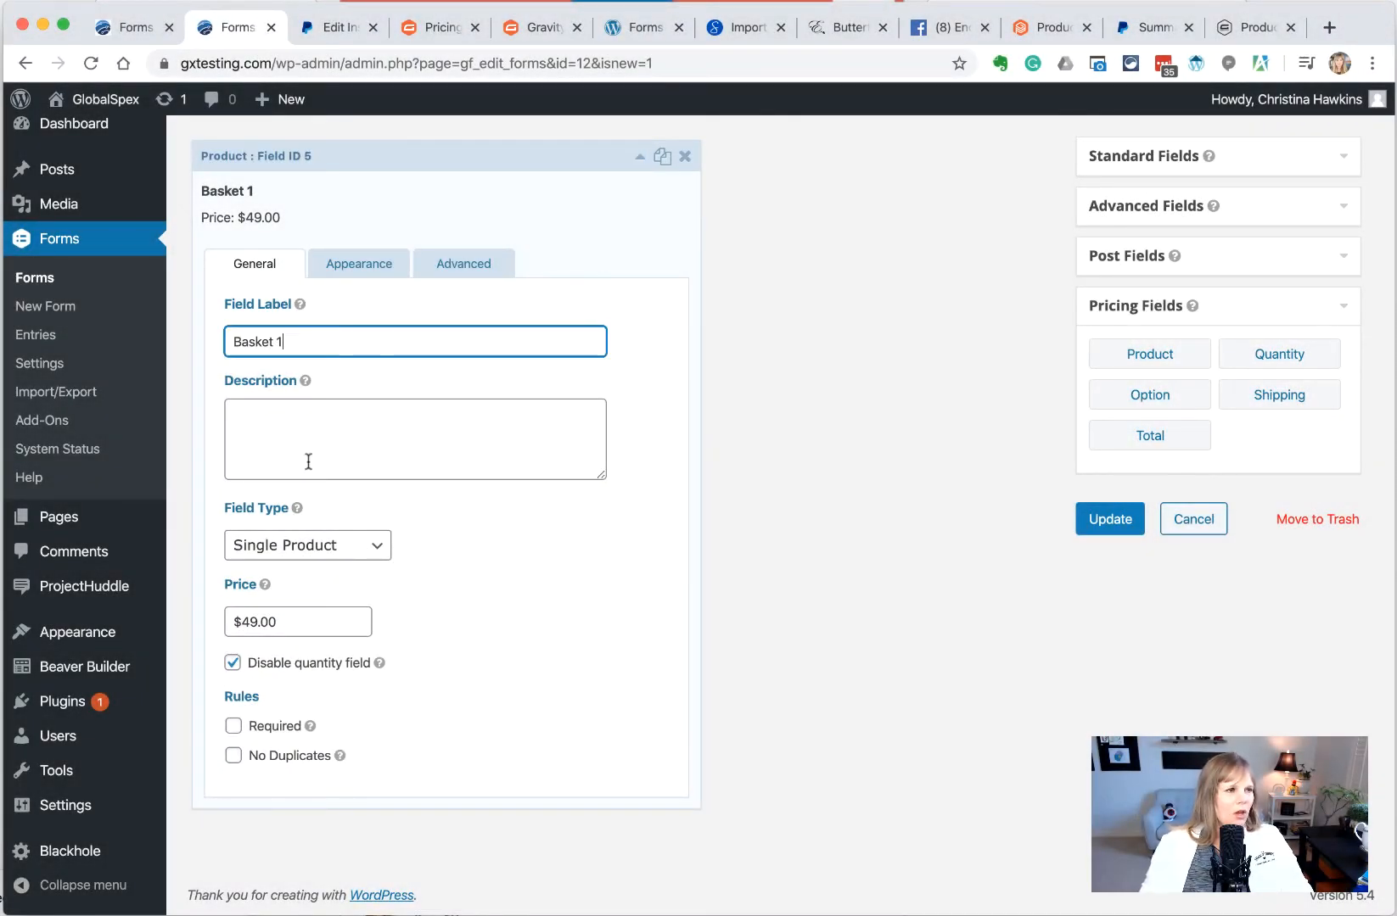
pyautogui.click(312, 443)
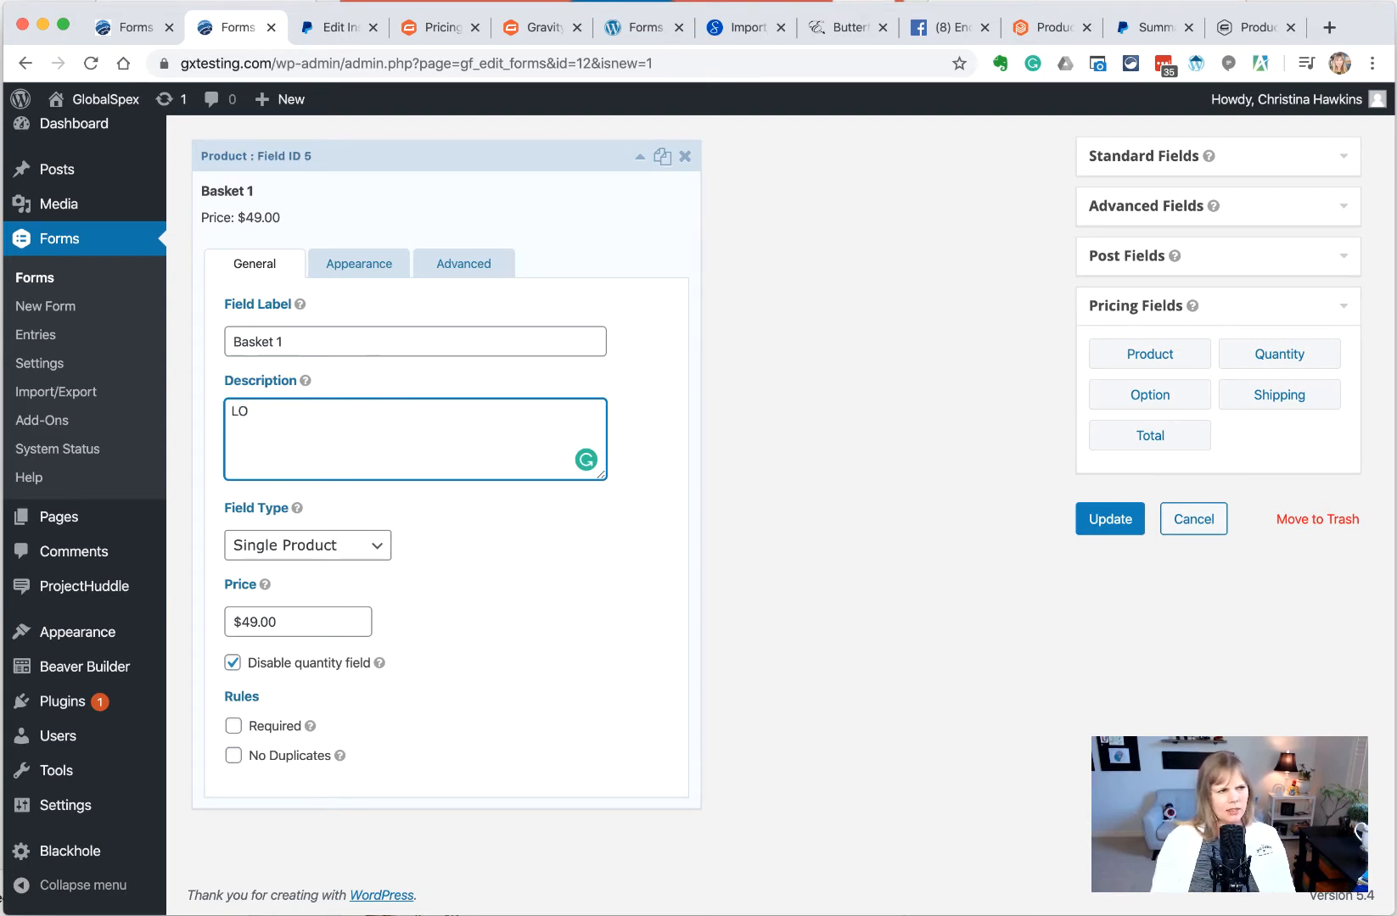
pyautogui.write('Lovely ')
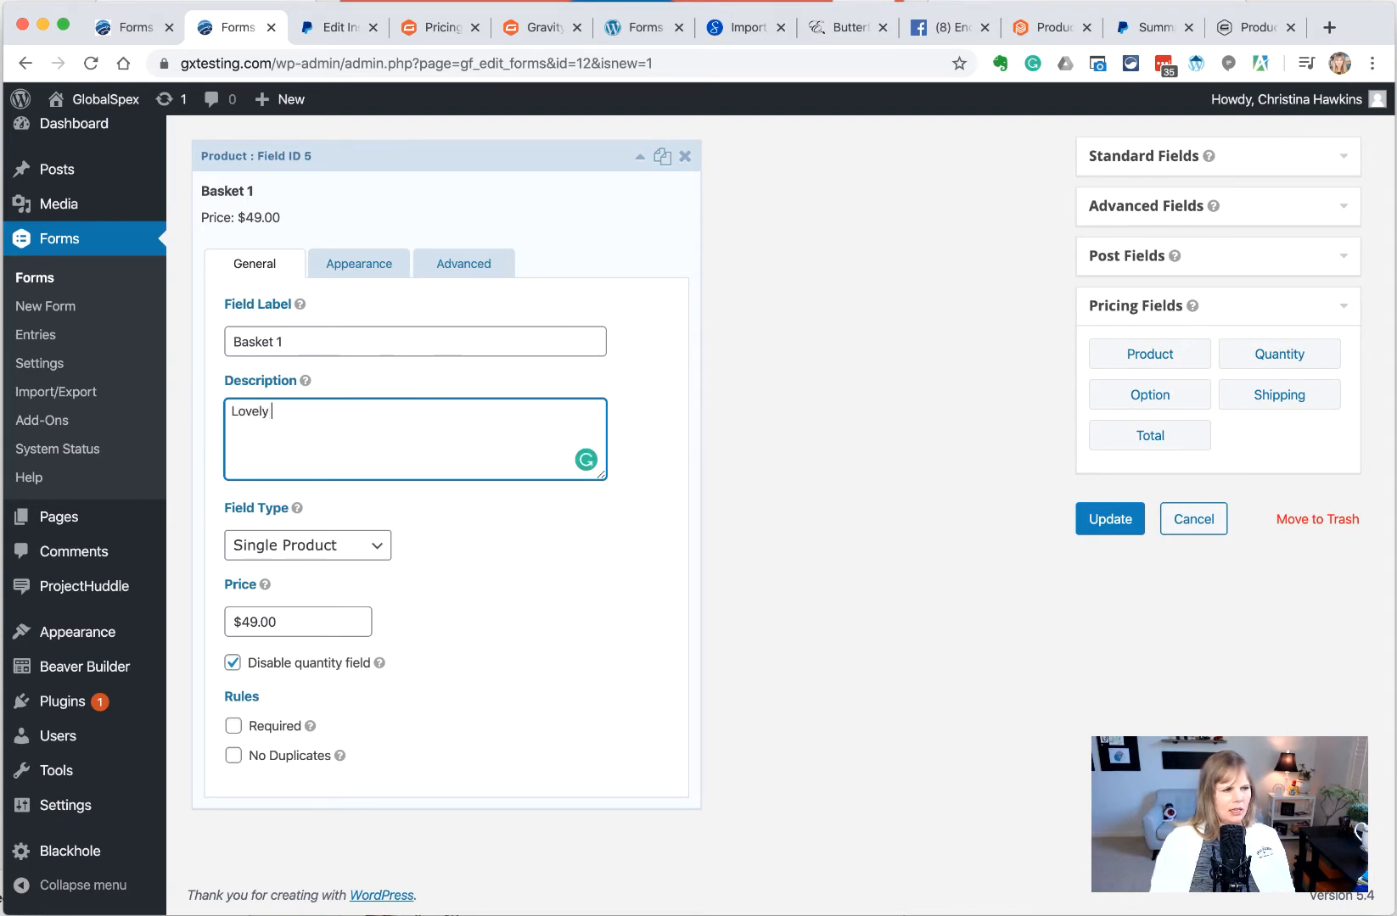
pyautogui.write('car')
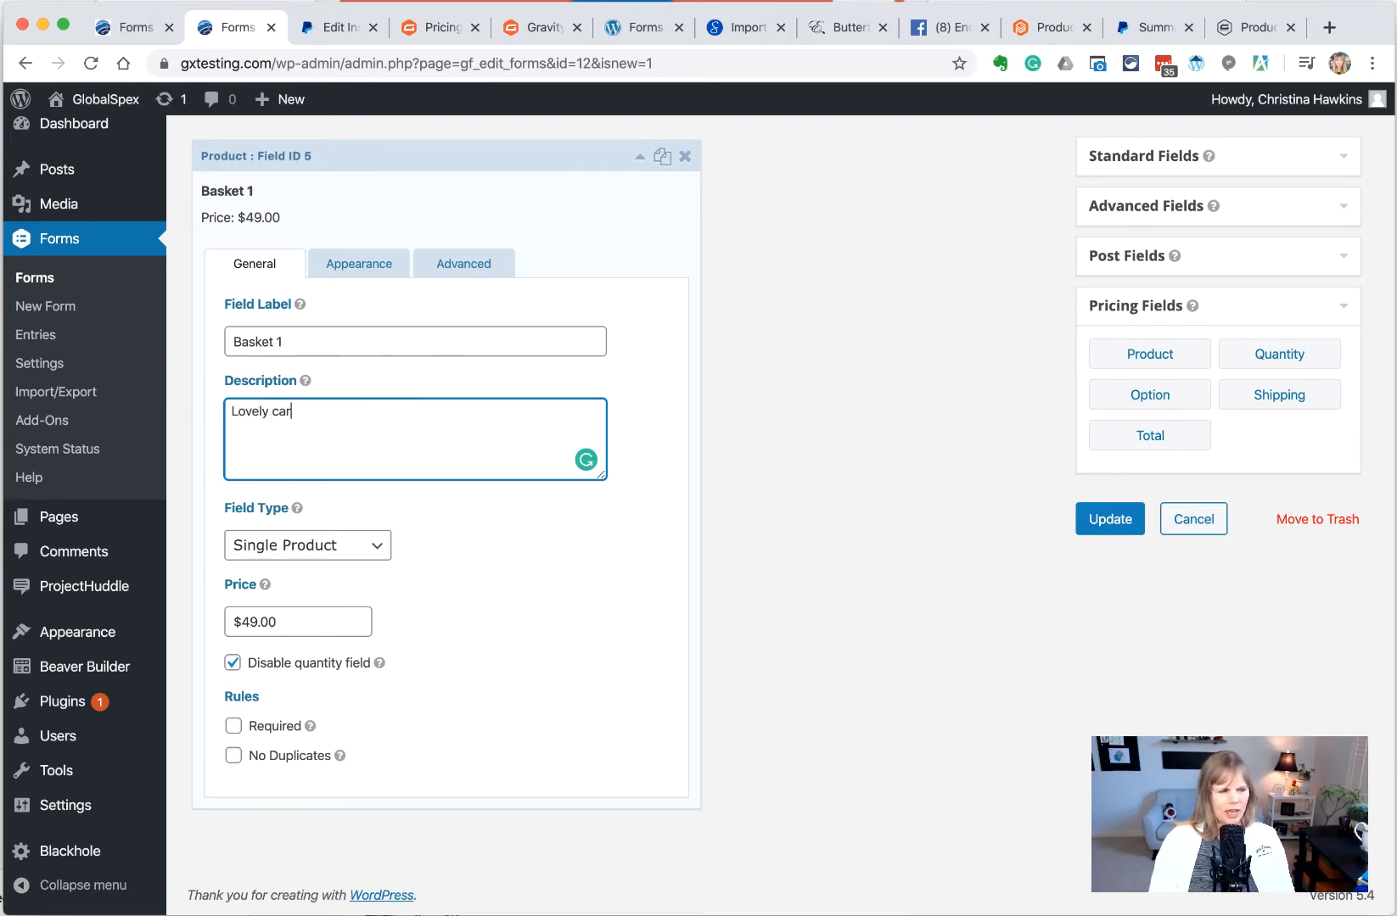
pyautogui.write('e package basket filled with')
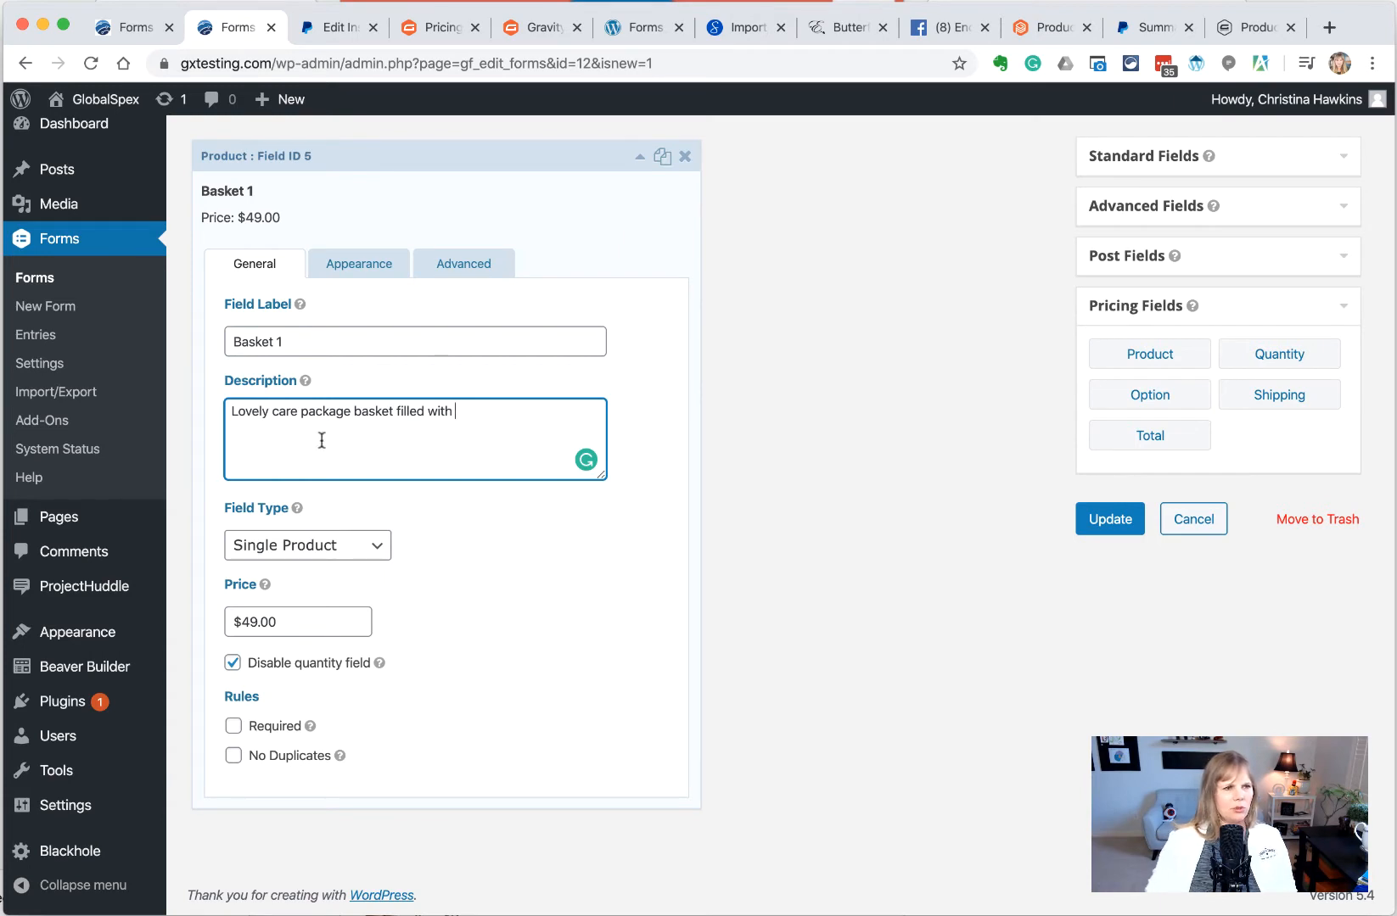
pyautogui.write('organic soap, lip balm, pressed flower bookmark, and a beeswax candle.')
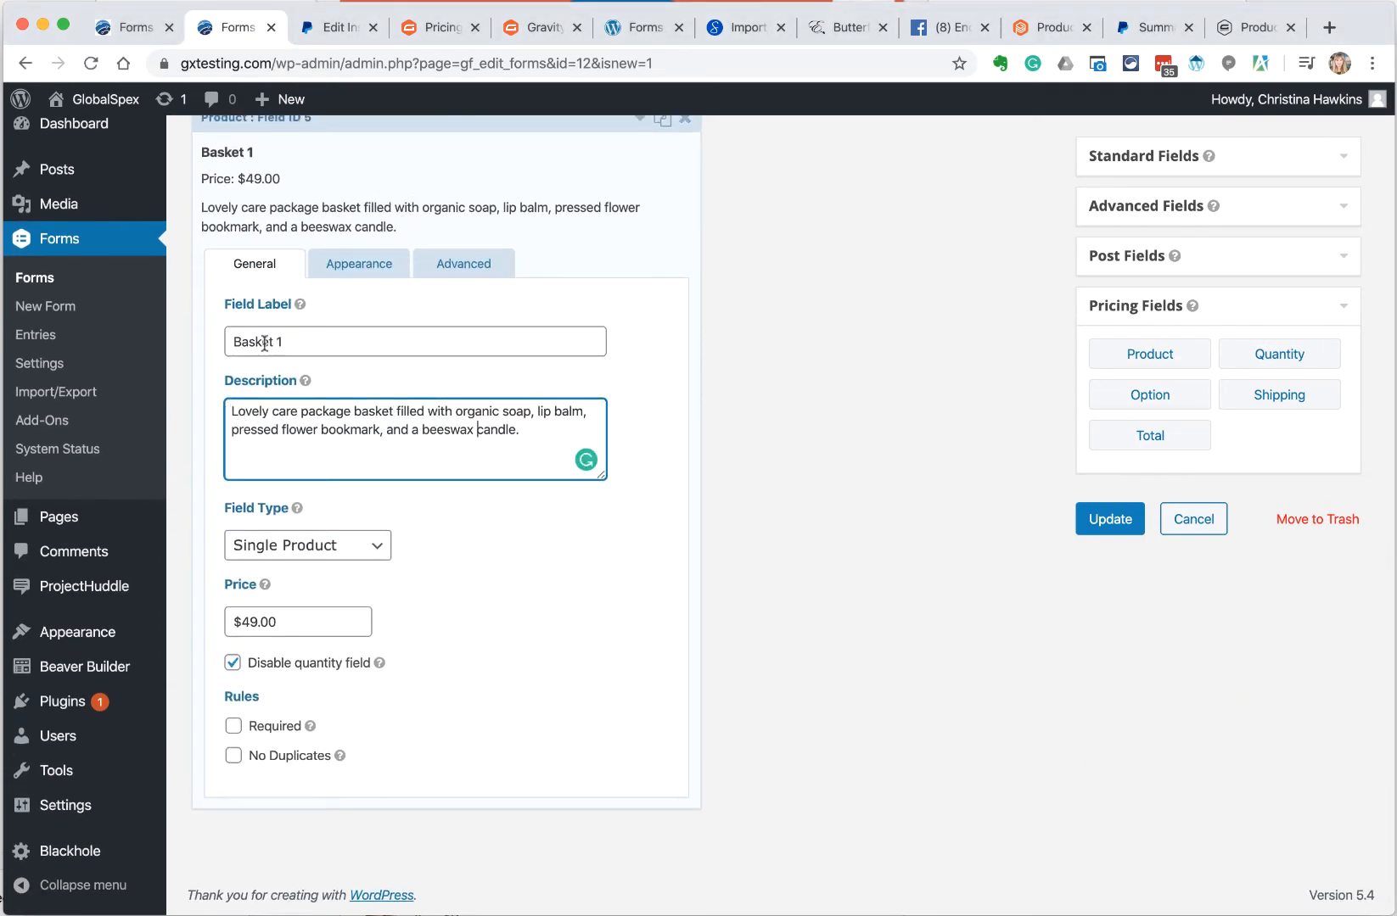
# Rename the product label from 'Basket 1' to 'Care Plan Basket'
pyautogui.click(412, 341)
pyautogui.press('BackSpace')
pyautogui.press('BackSpace')
pyautogui.press('super+Left')
pyautogui.write('Care ')
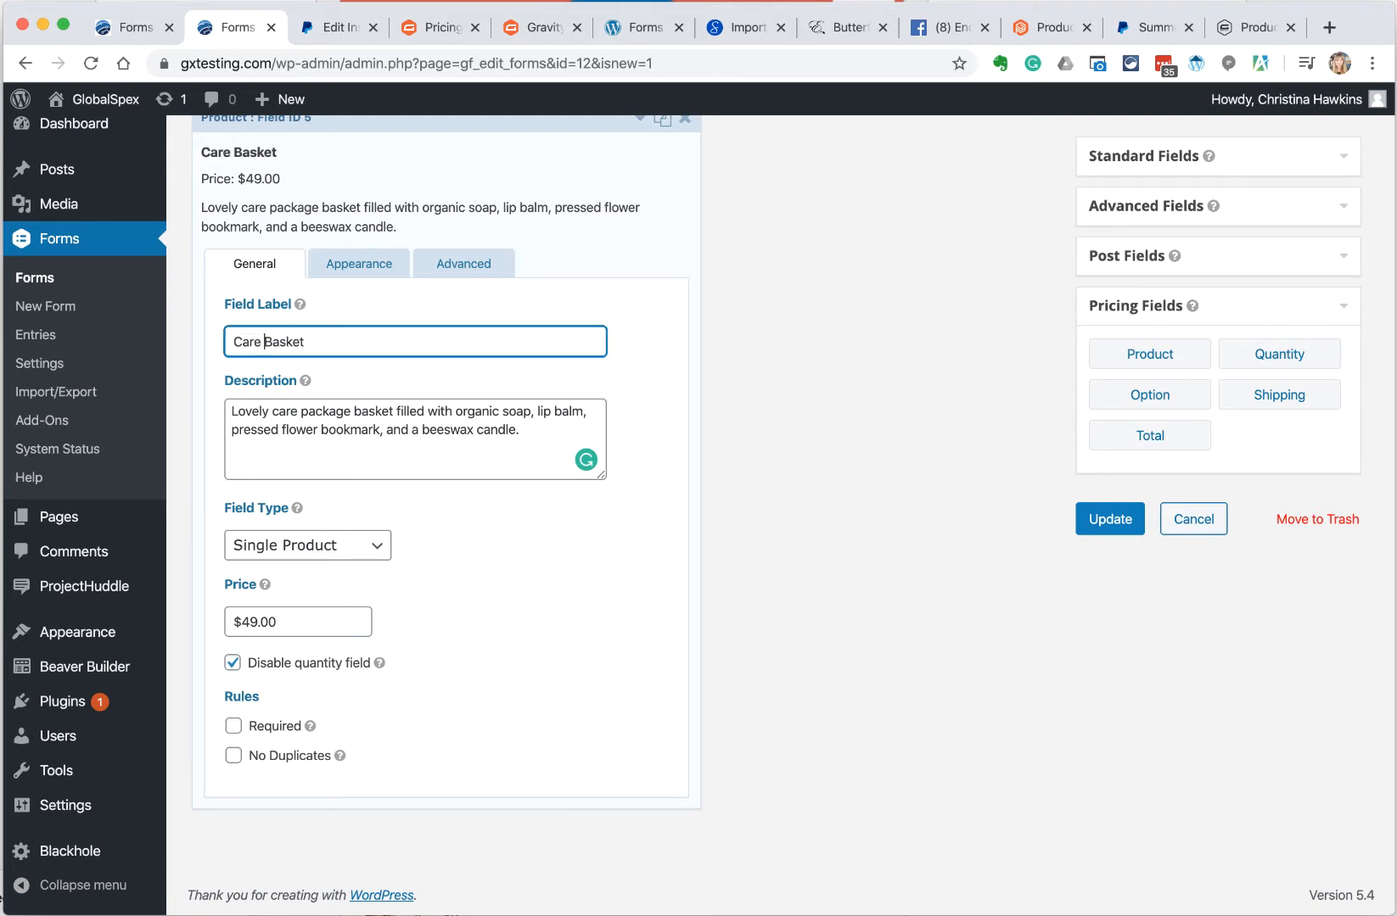
pyautogui.write('Plan')
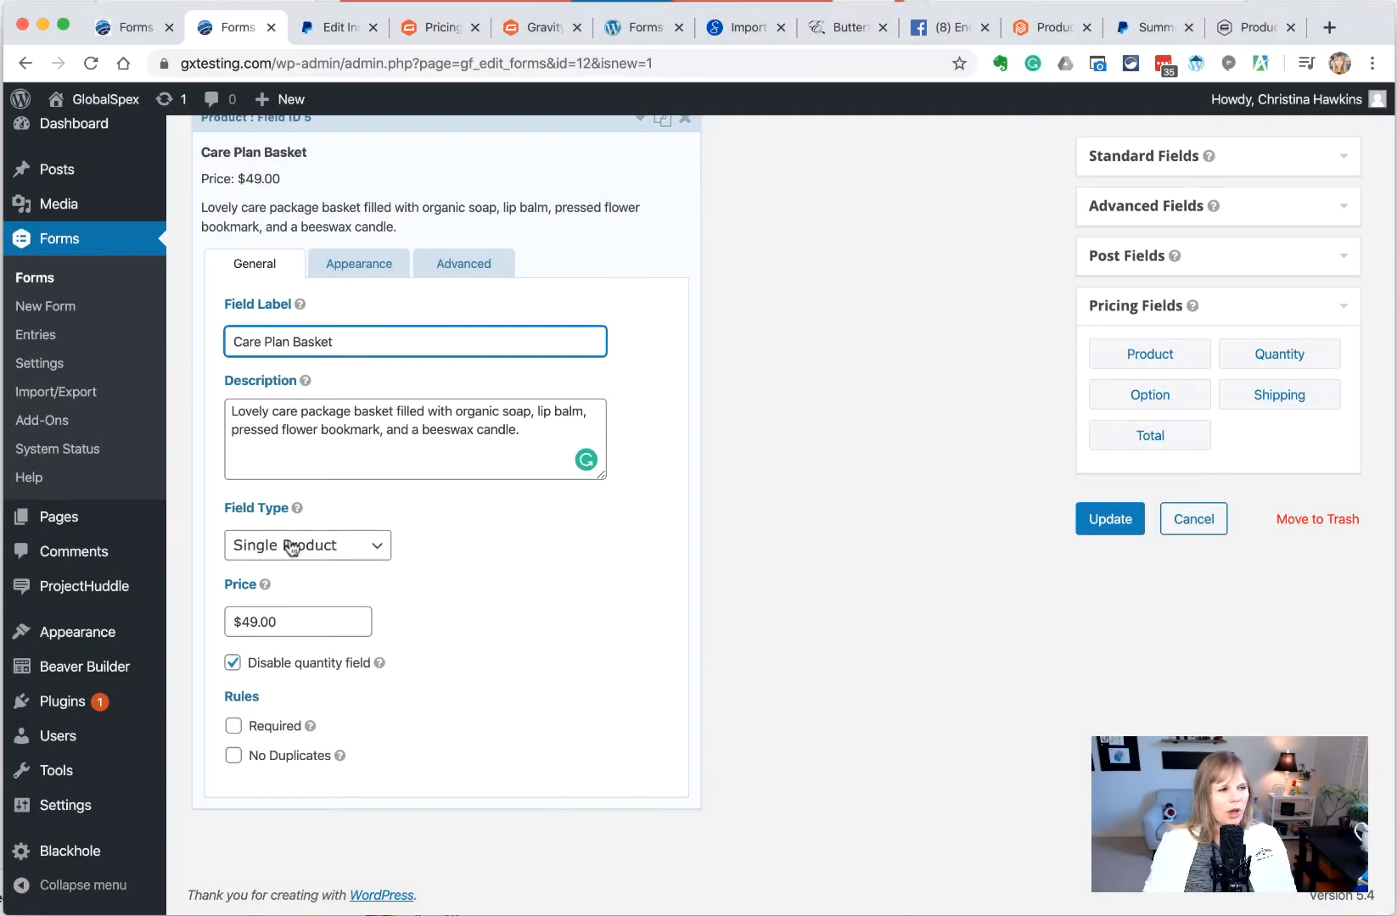
pyautogui.click(289, 547)
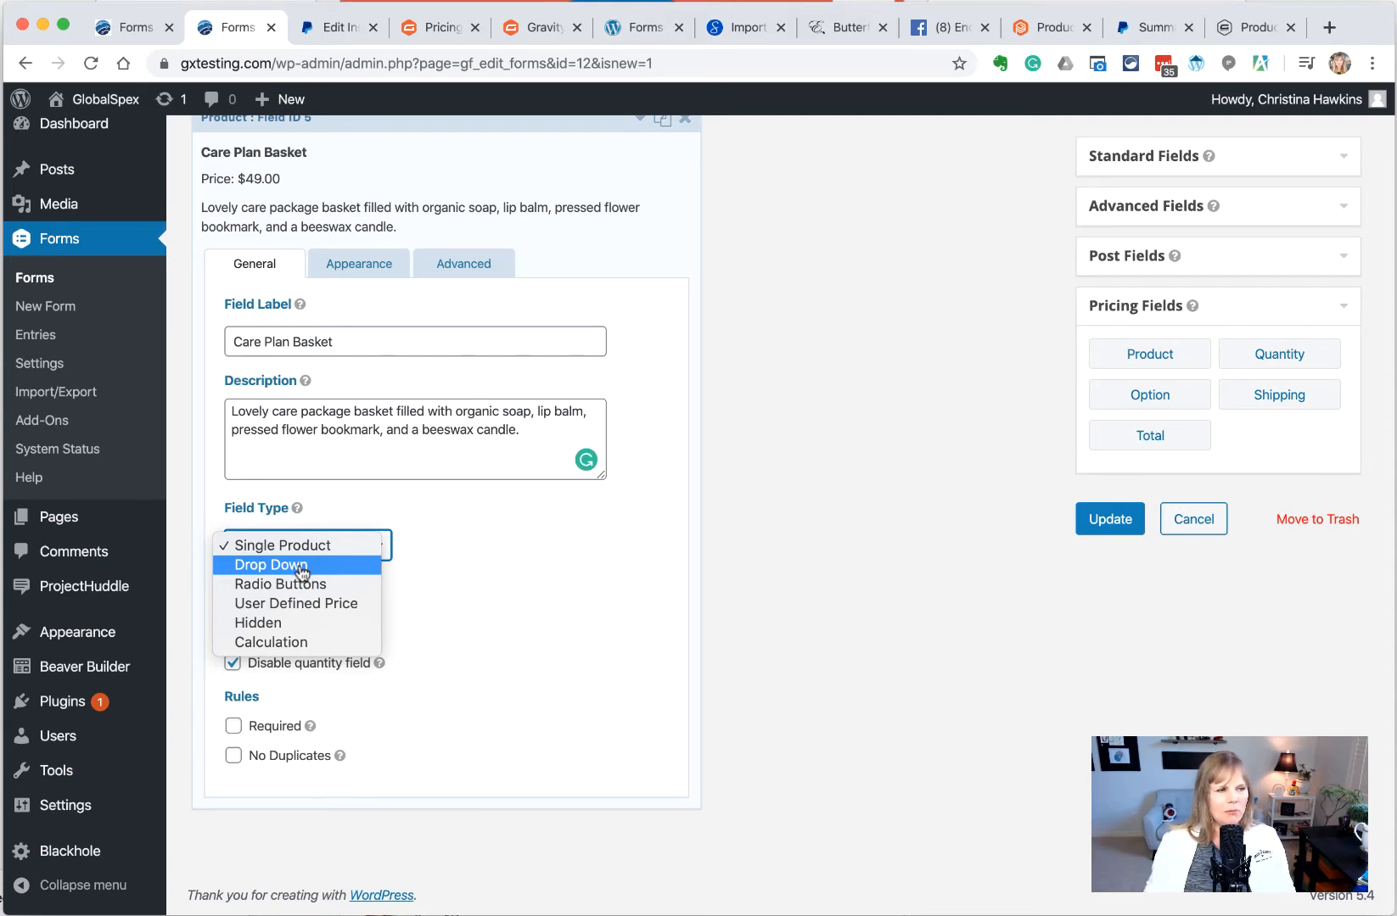
# Make Care Plan Basket a drop-down whose first choice is Basic at $49.00
pyautogui.click(302, 566)
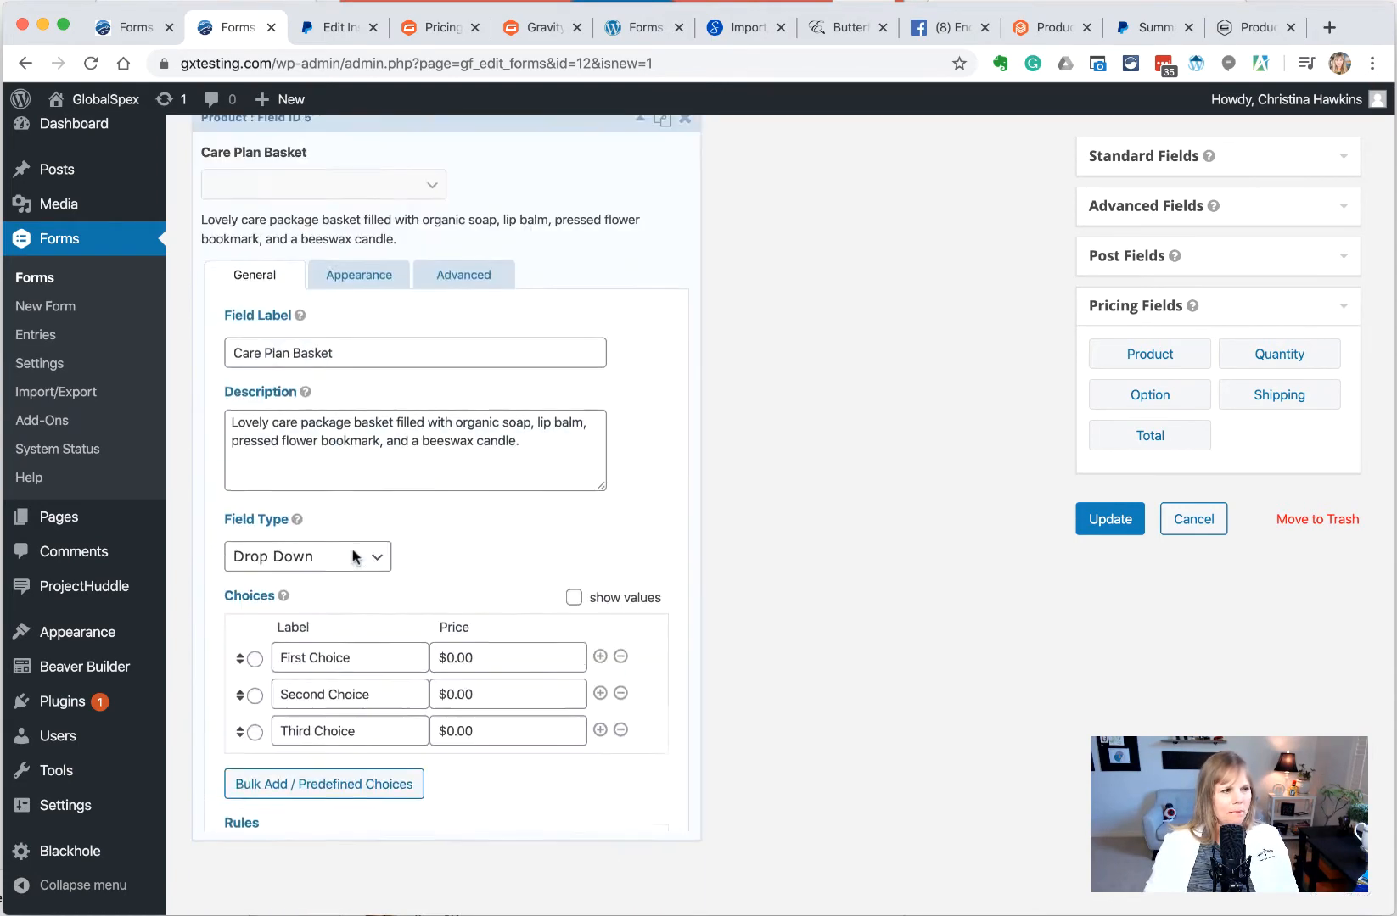
pyautogui.scroll(-1, 354, 558)
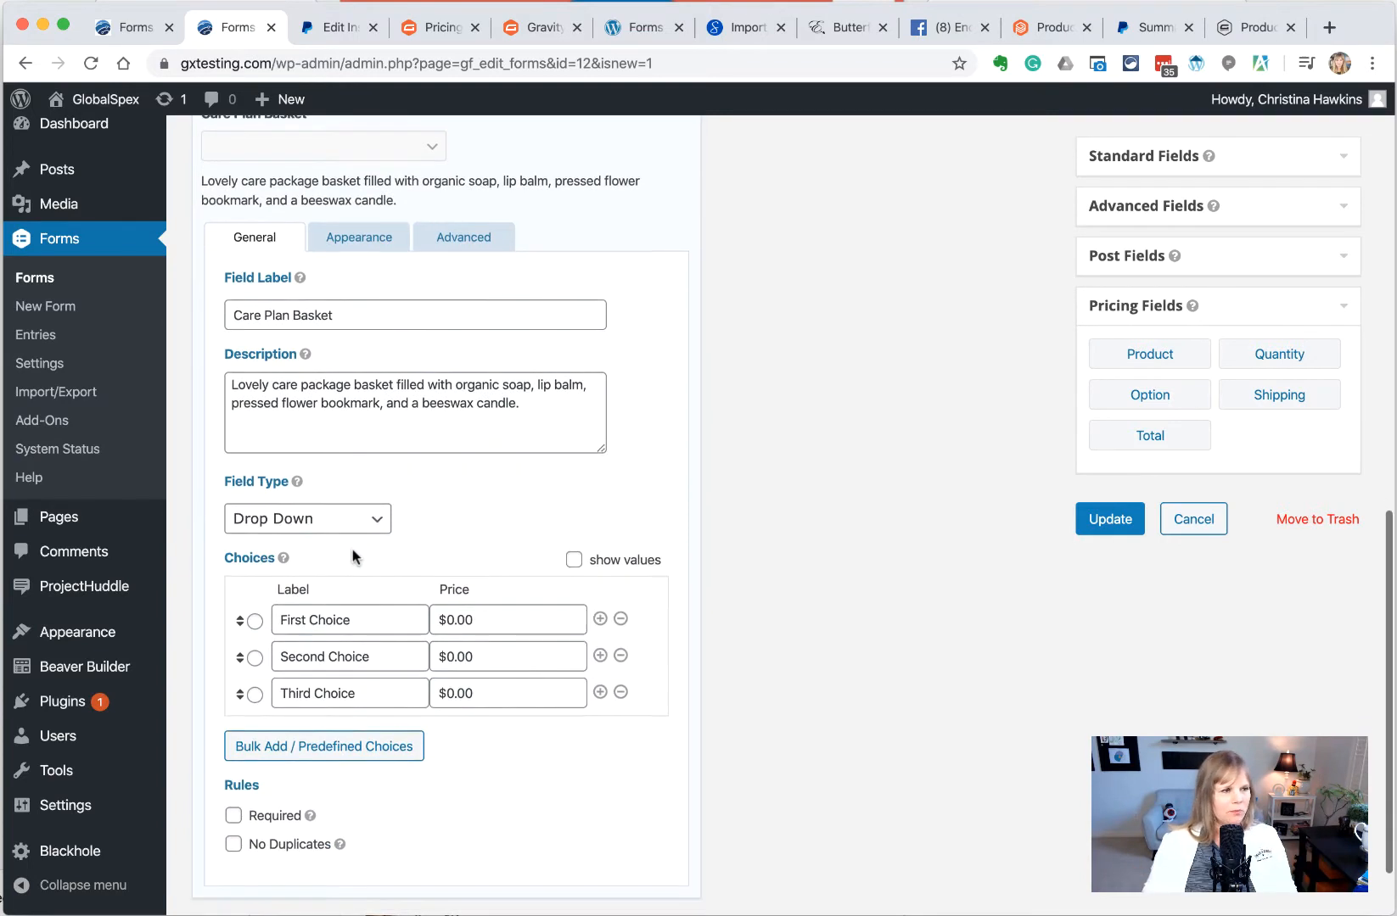
pyautogui.moveTo(371, 585); pyautogui.dragTo(221, 574)
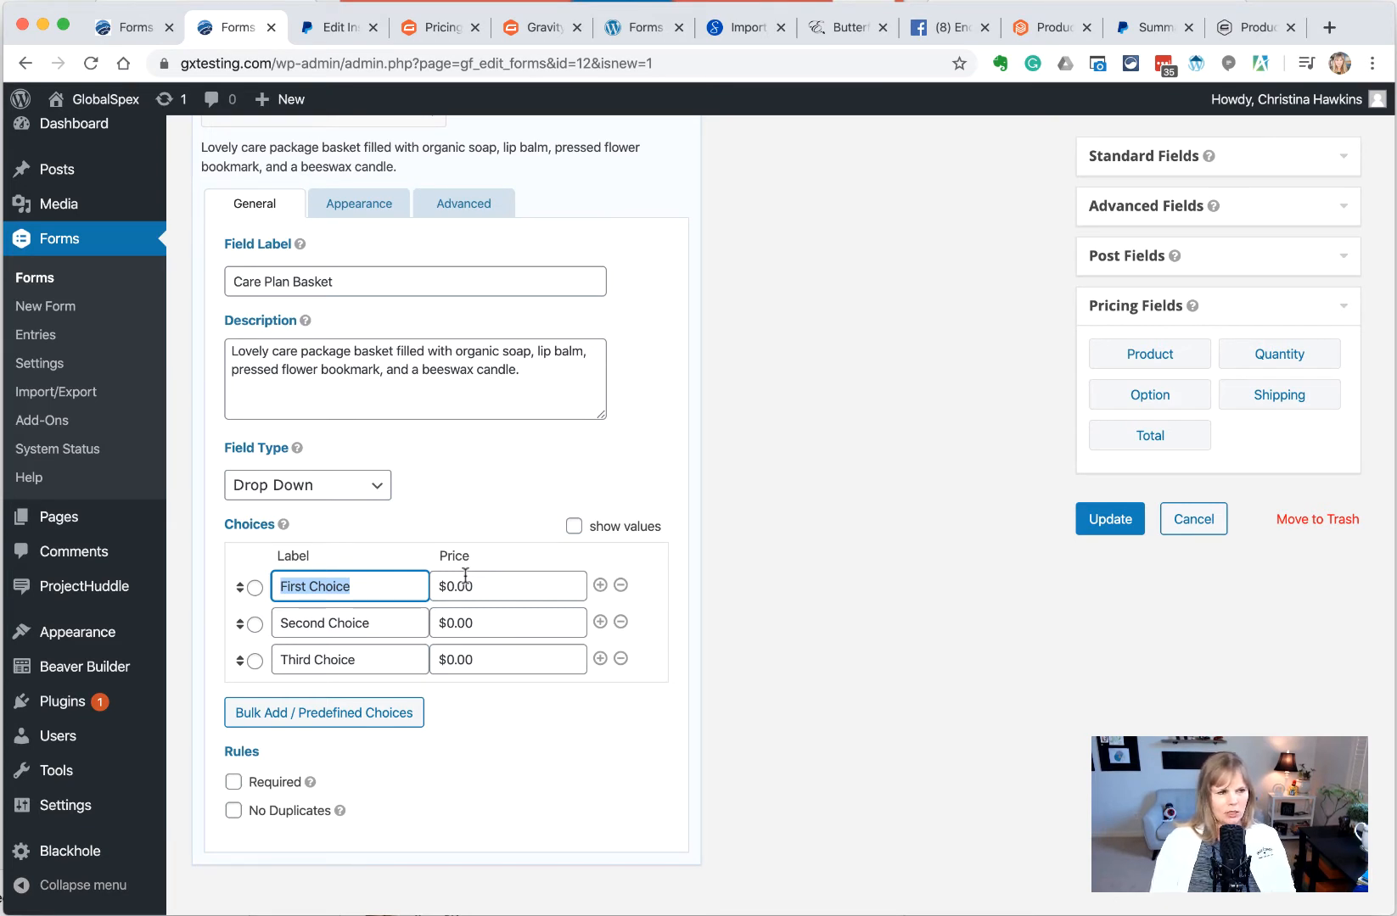
pyautogui.write('Ad')
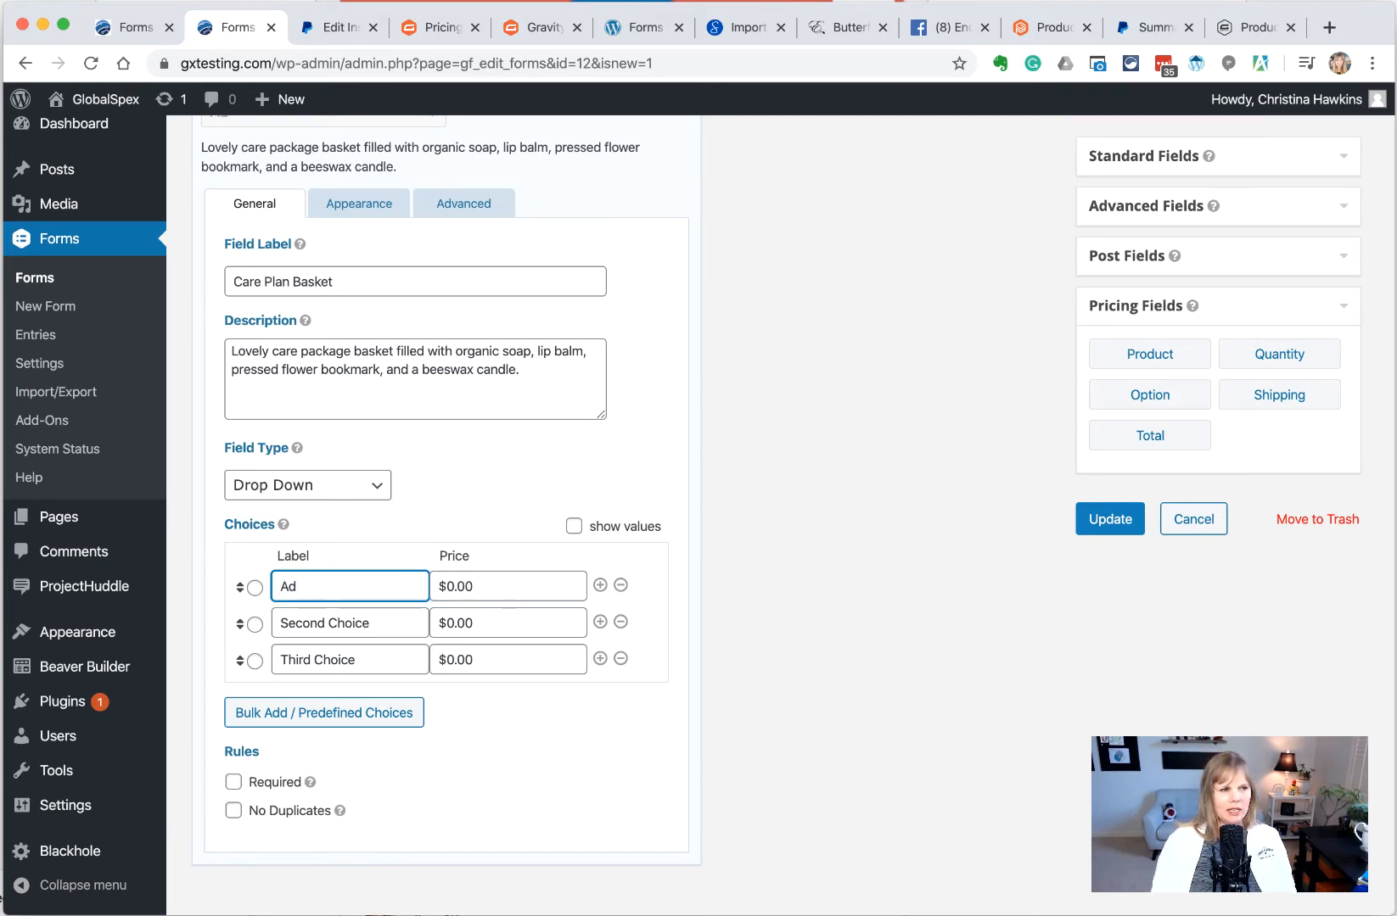
pyautogui.press('BackSpace')
pyautogui.press('BackSpace')
pyautogui.write('Basic')
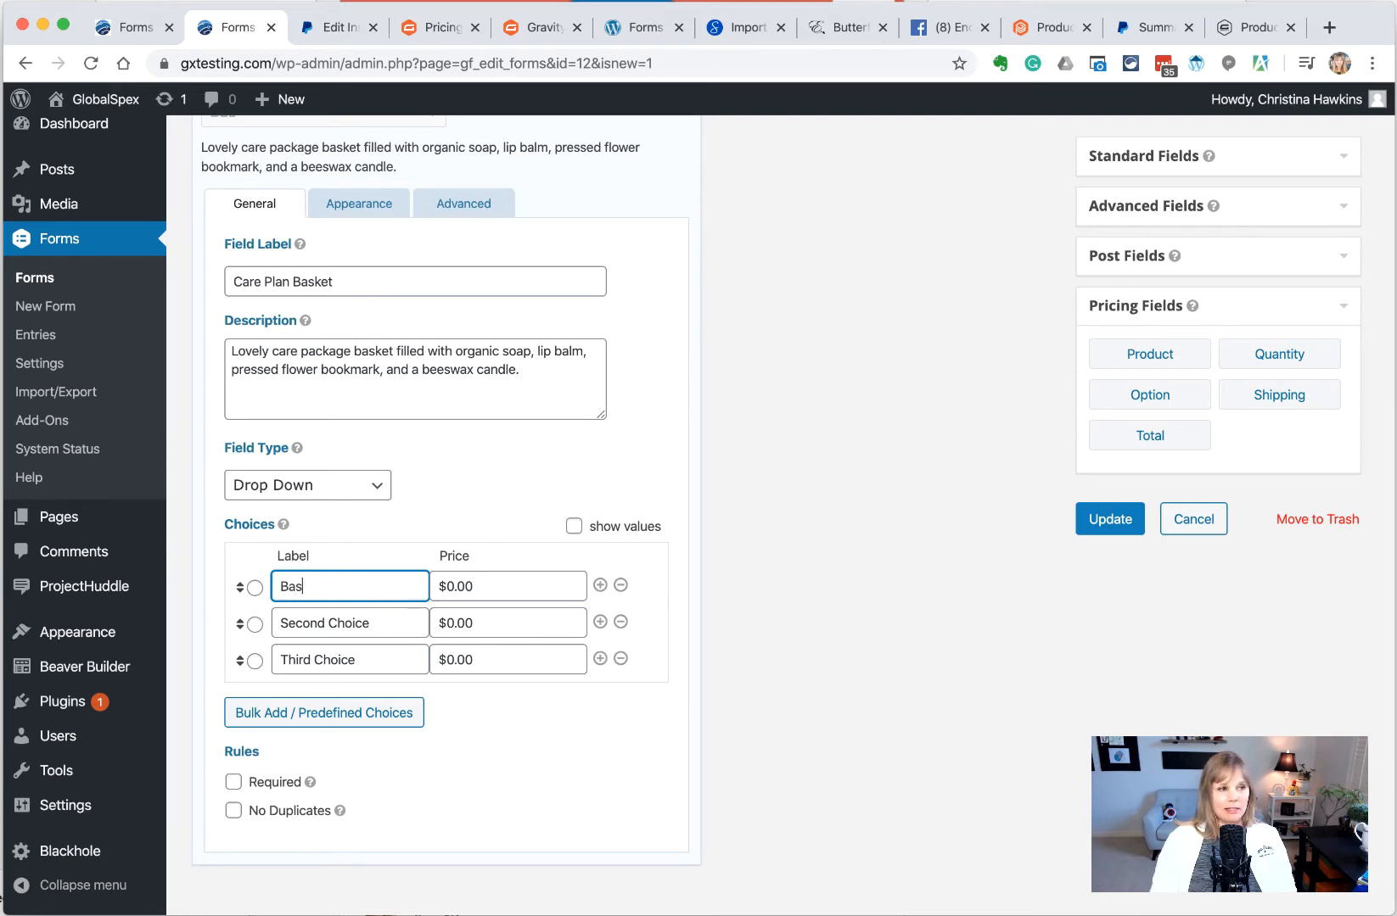
pyautogui.press('Tab')
pyautogui.write('49.00')
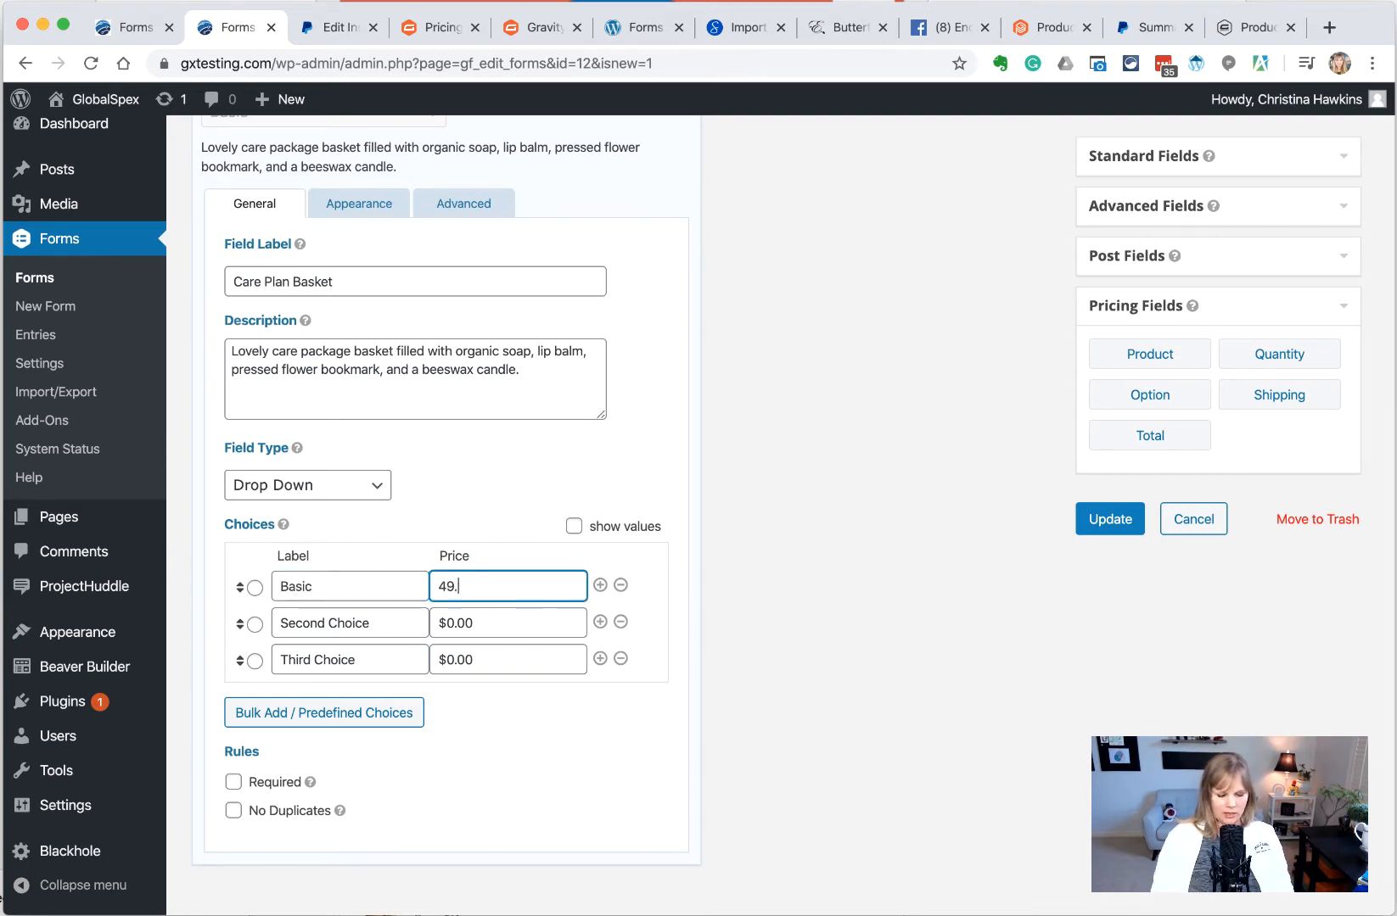
pyautogui.press('Tab')
pyautogui.press('Tab')
pyautogui.press('Tab')
pyautogui.press('Tab')
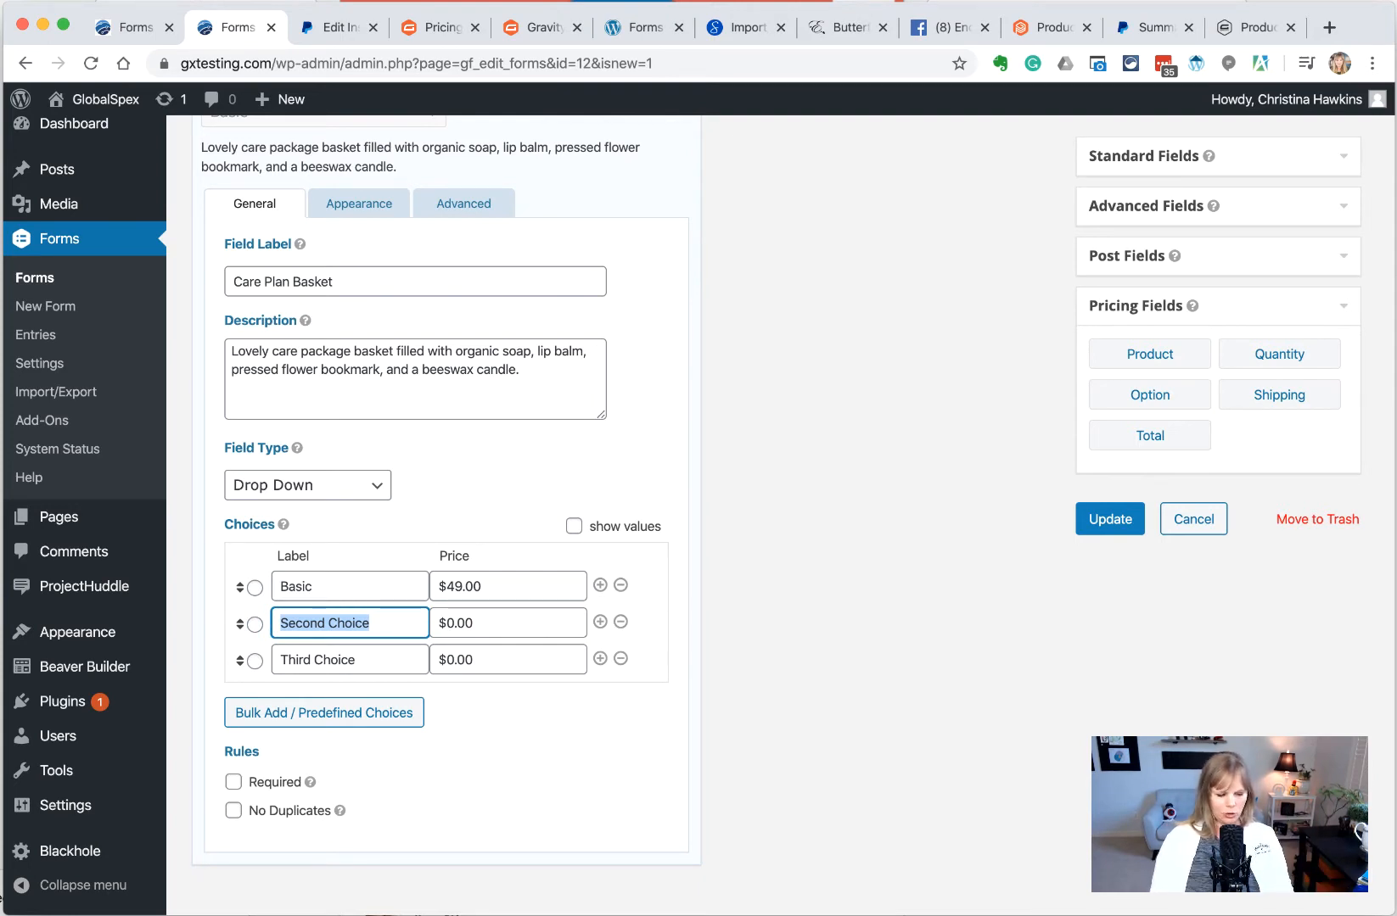
# Set the second choice to '1 Bouquet of Lillies' at $55.00
pyautogui.write('2 Bou')
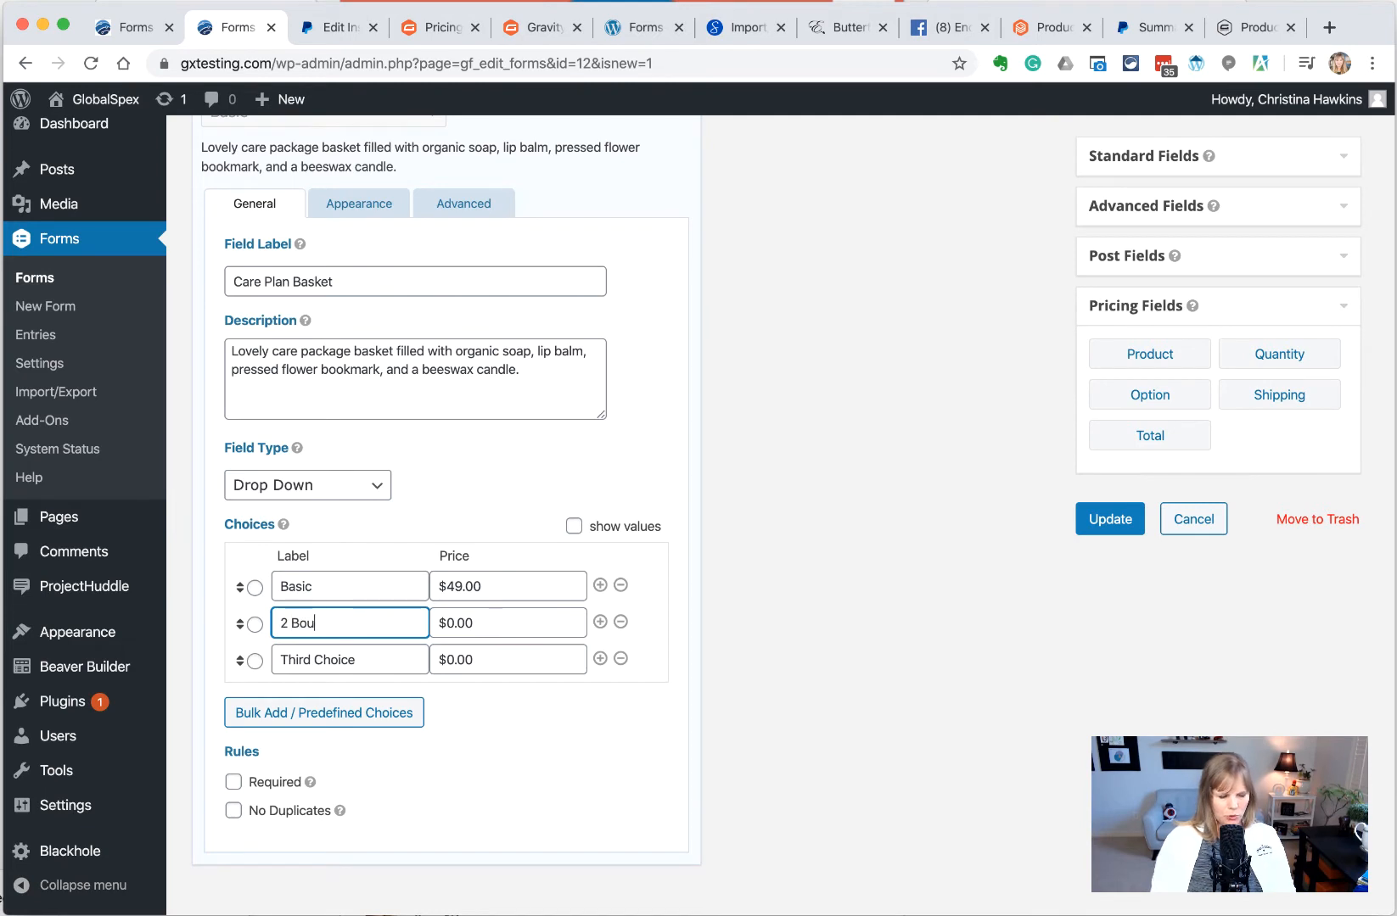
pyautogui.write('quet of')
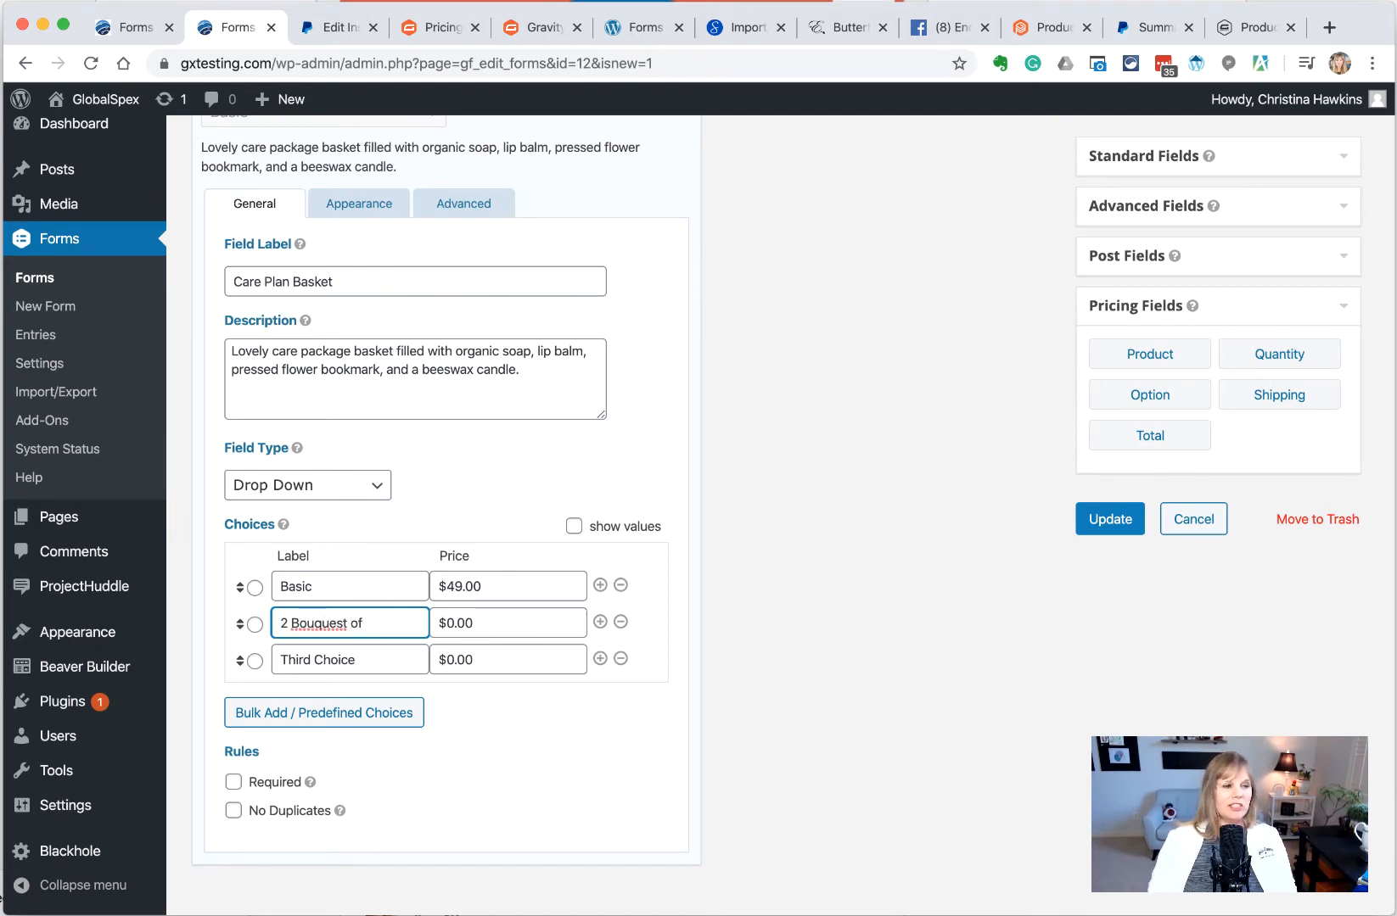
pyautogui.press('super+a')
pyautogui.write('1 Bou')
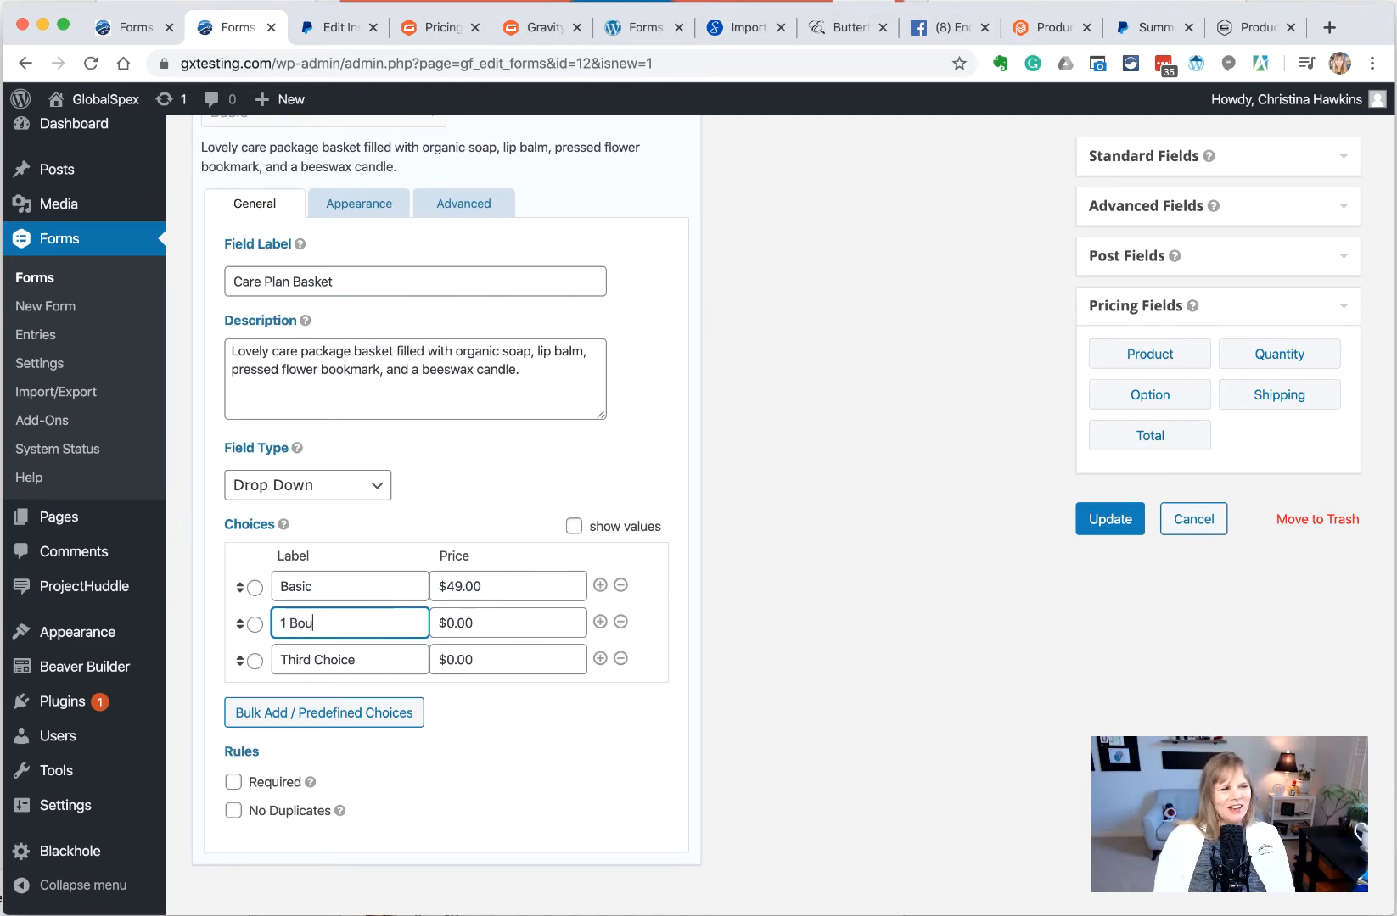
pyautogui.write('quet o')
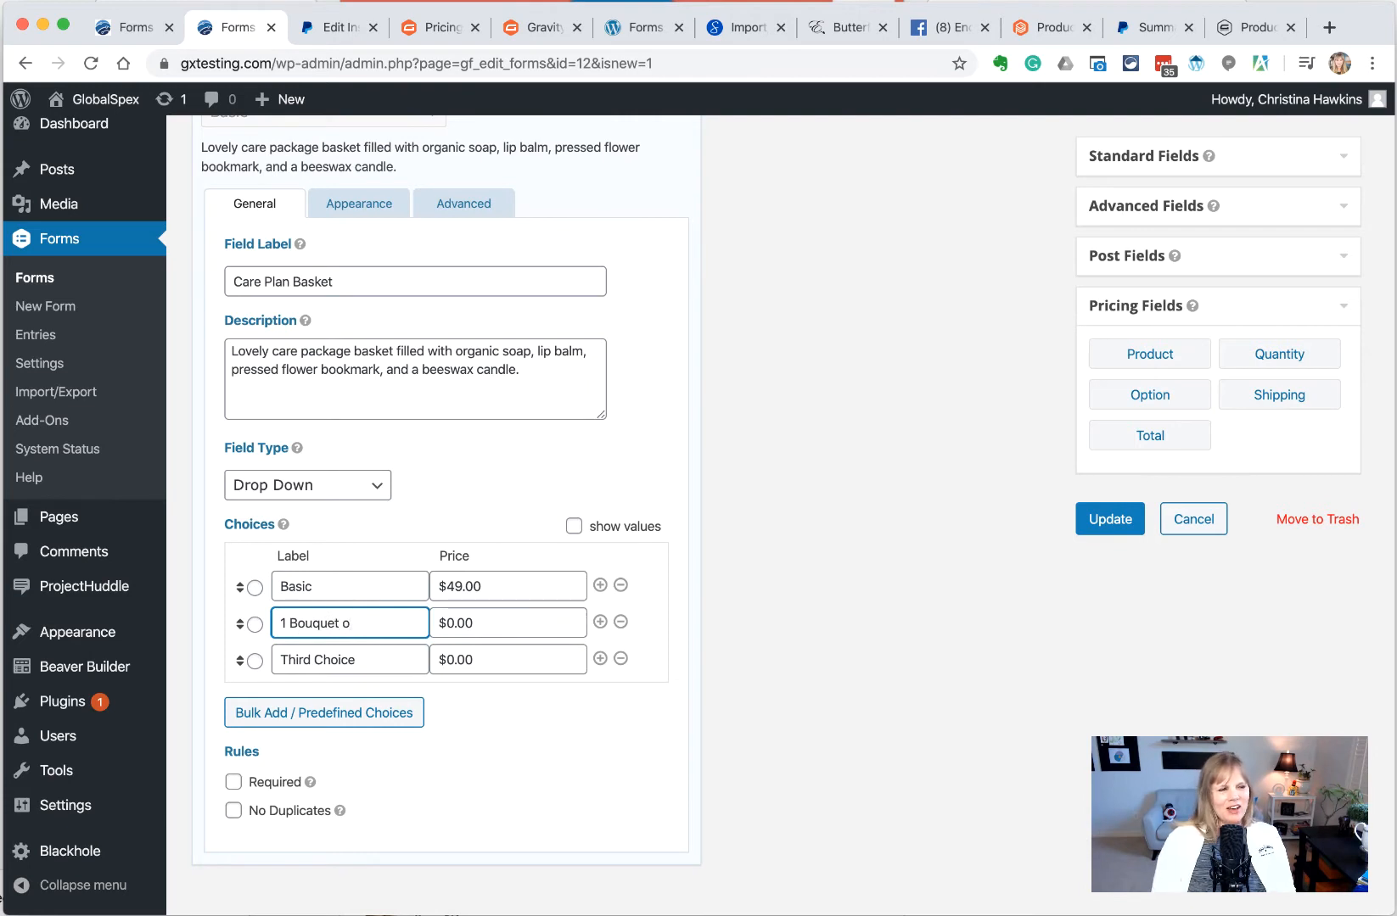
pyautogui.write('f Lillies')
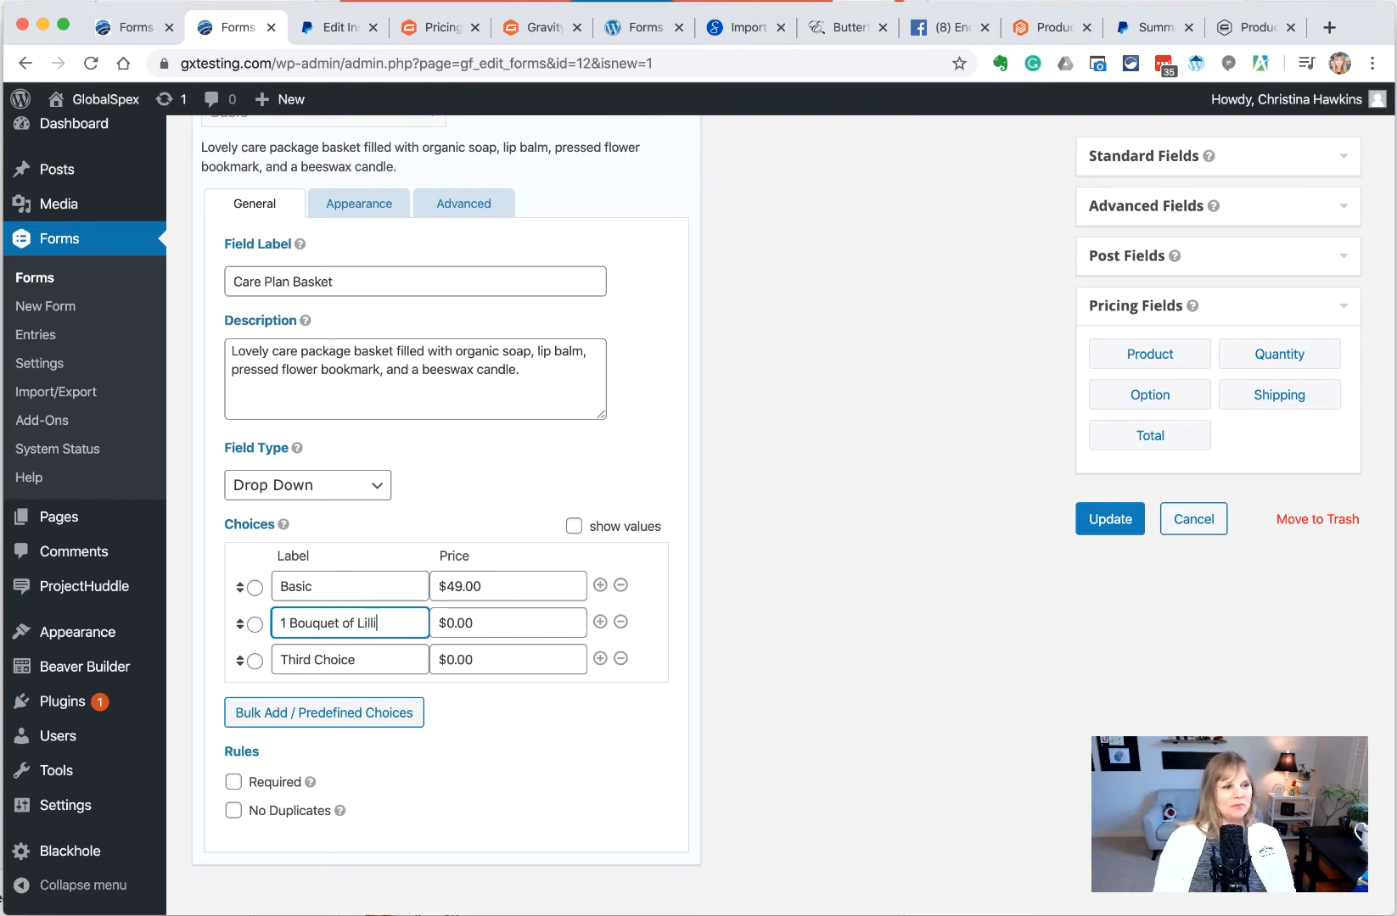
pyautogui.press('Tab')
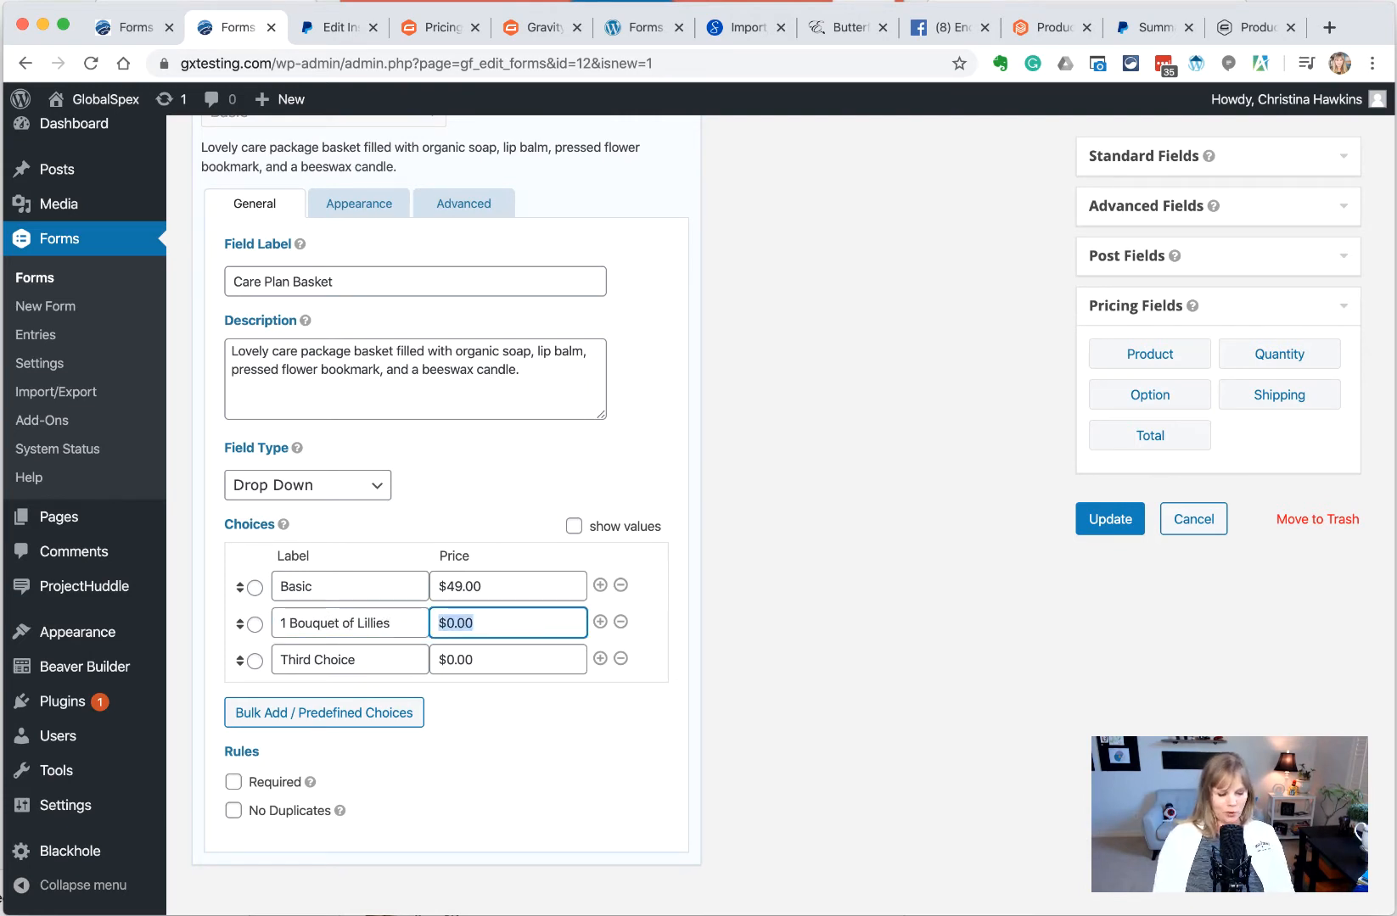
pyautogui.write('44')
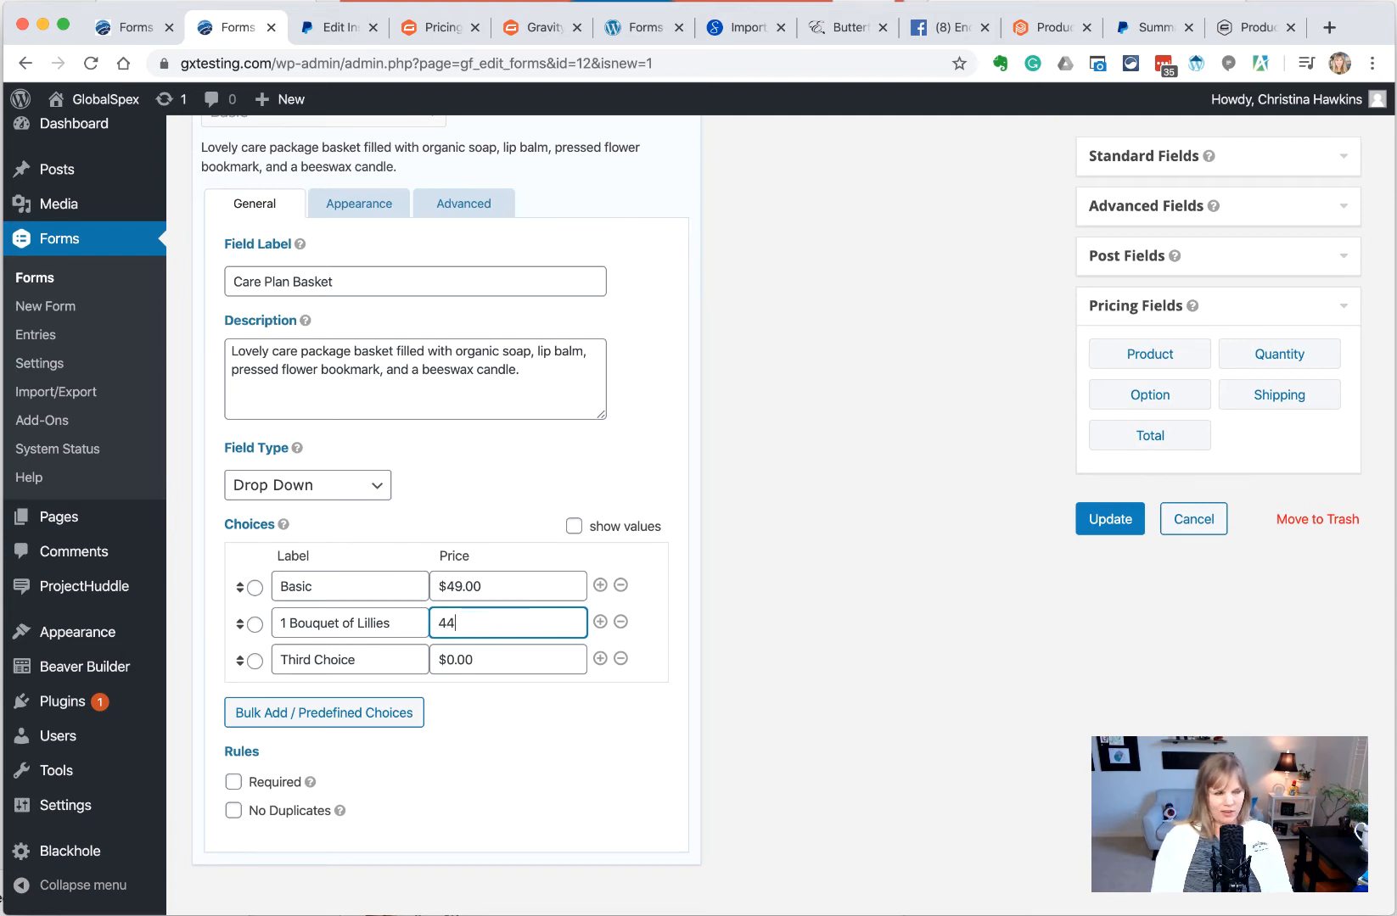
pyautogui.press('BackSpace')
pyautogui.press('BackSpace')
pyautogui.write('$5')
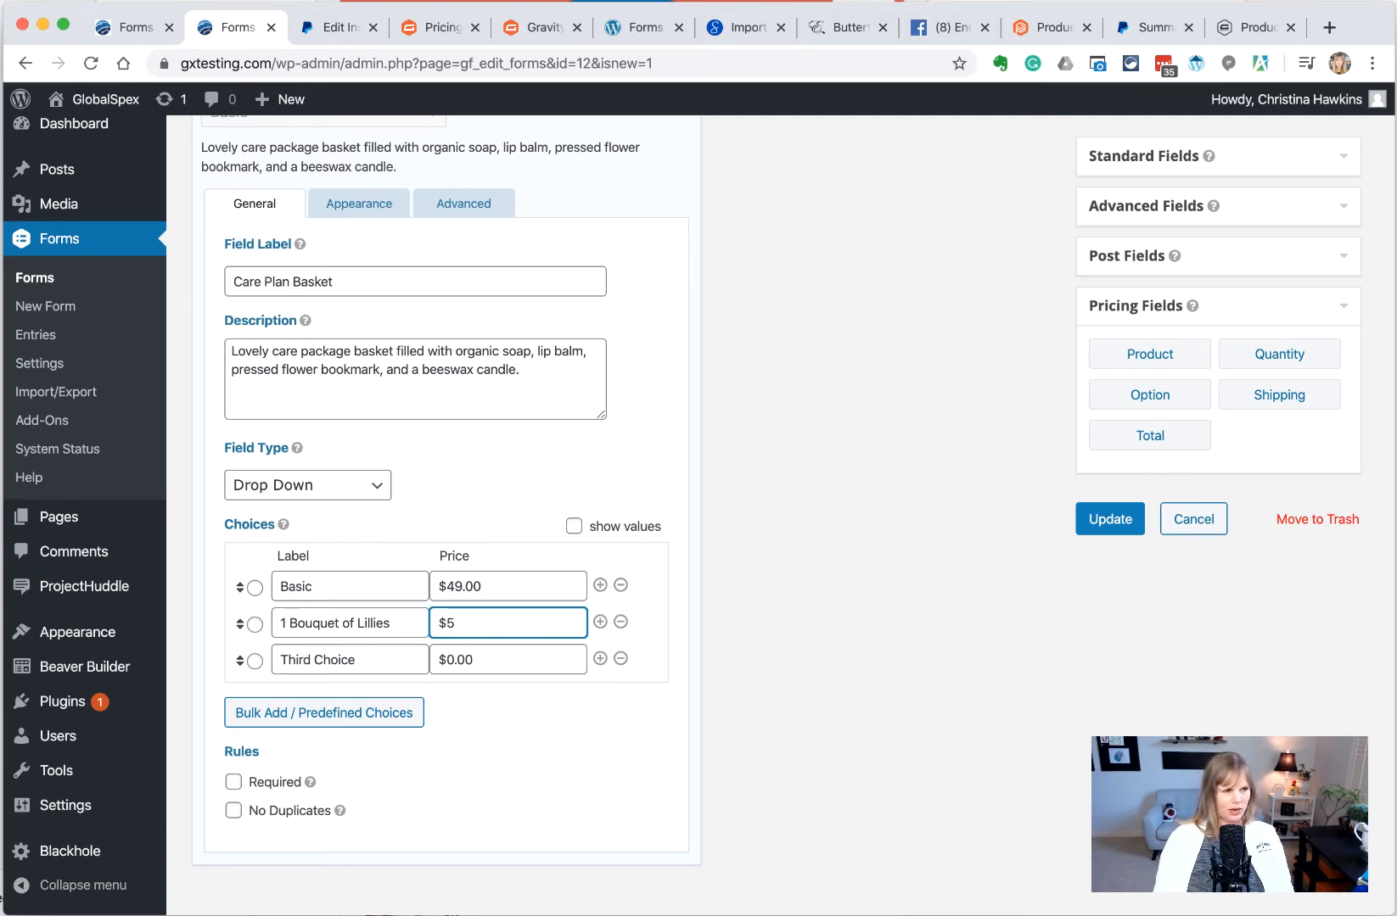
pyautogui.press('BackSpace')
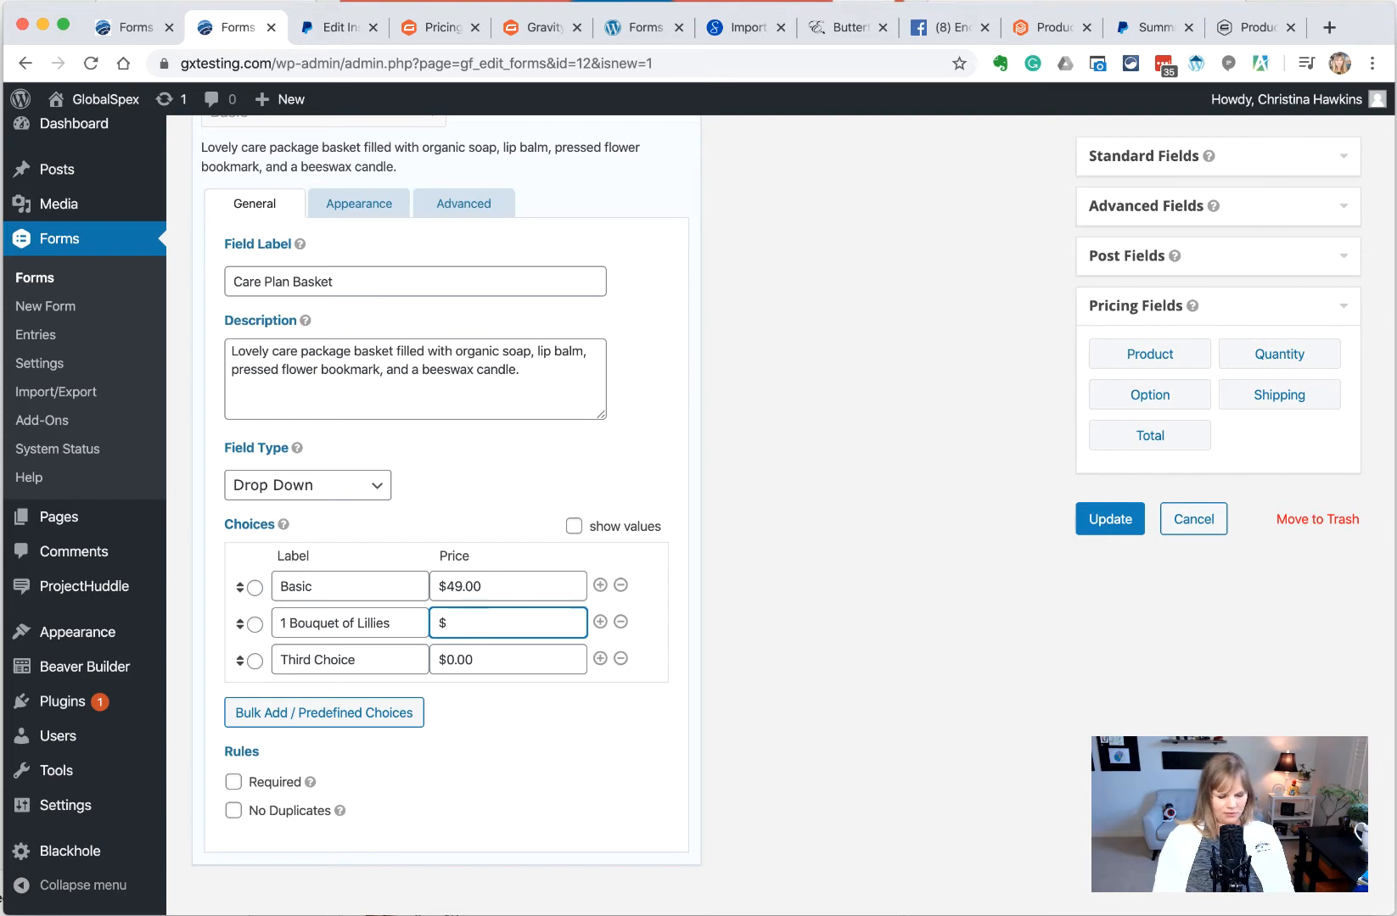
pyautogui.write('55.00')
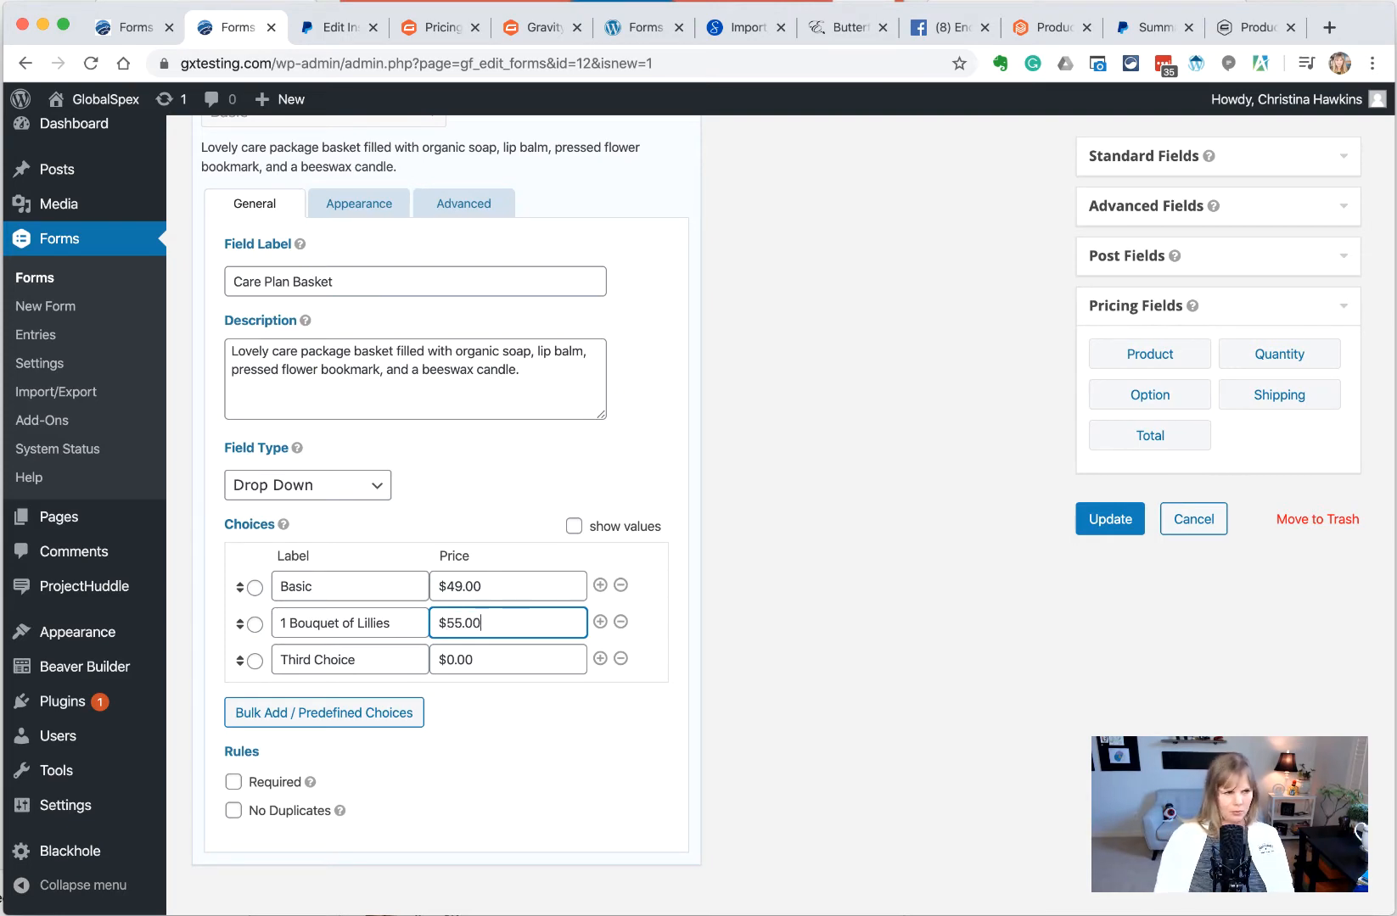
pyautogui.press('Tab')
pyautogui.press('Tab')
# Add a third choice 'Include all and 1 Extra Candle' at $60.00 and save the form
pyautogui.scroll(4, 480, 579)
pyautogui.scroll(-5, 480, 579)
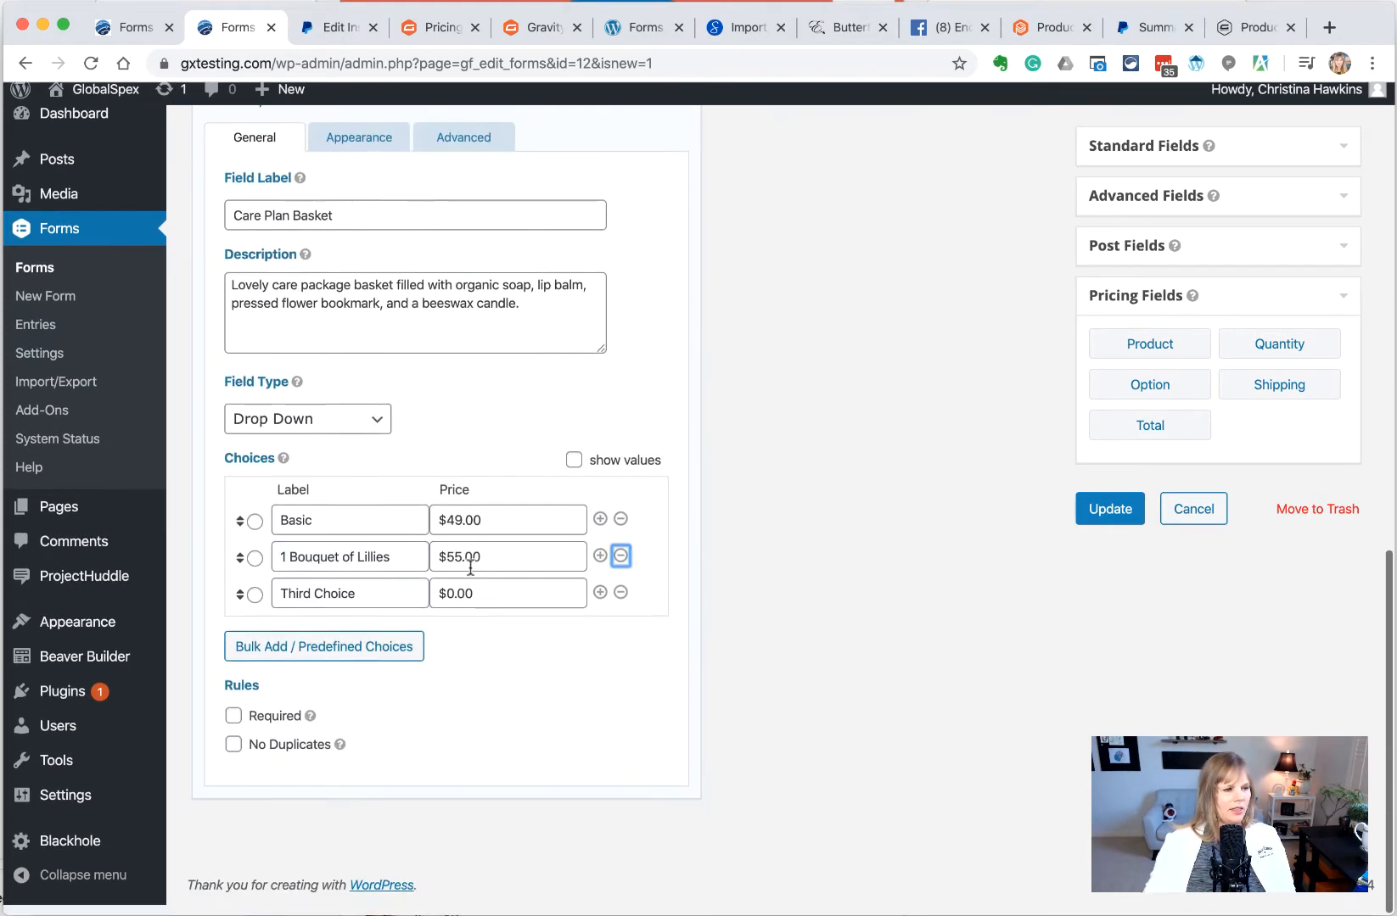
pyautogui.press('Tab')
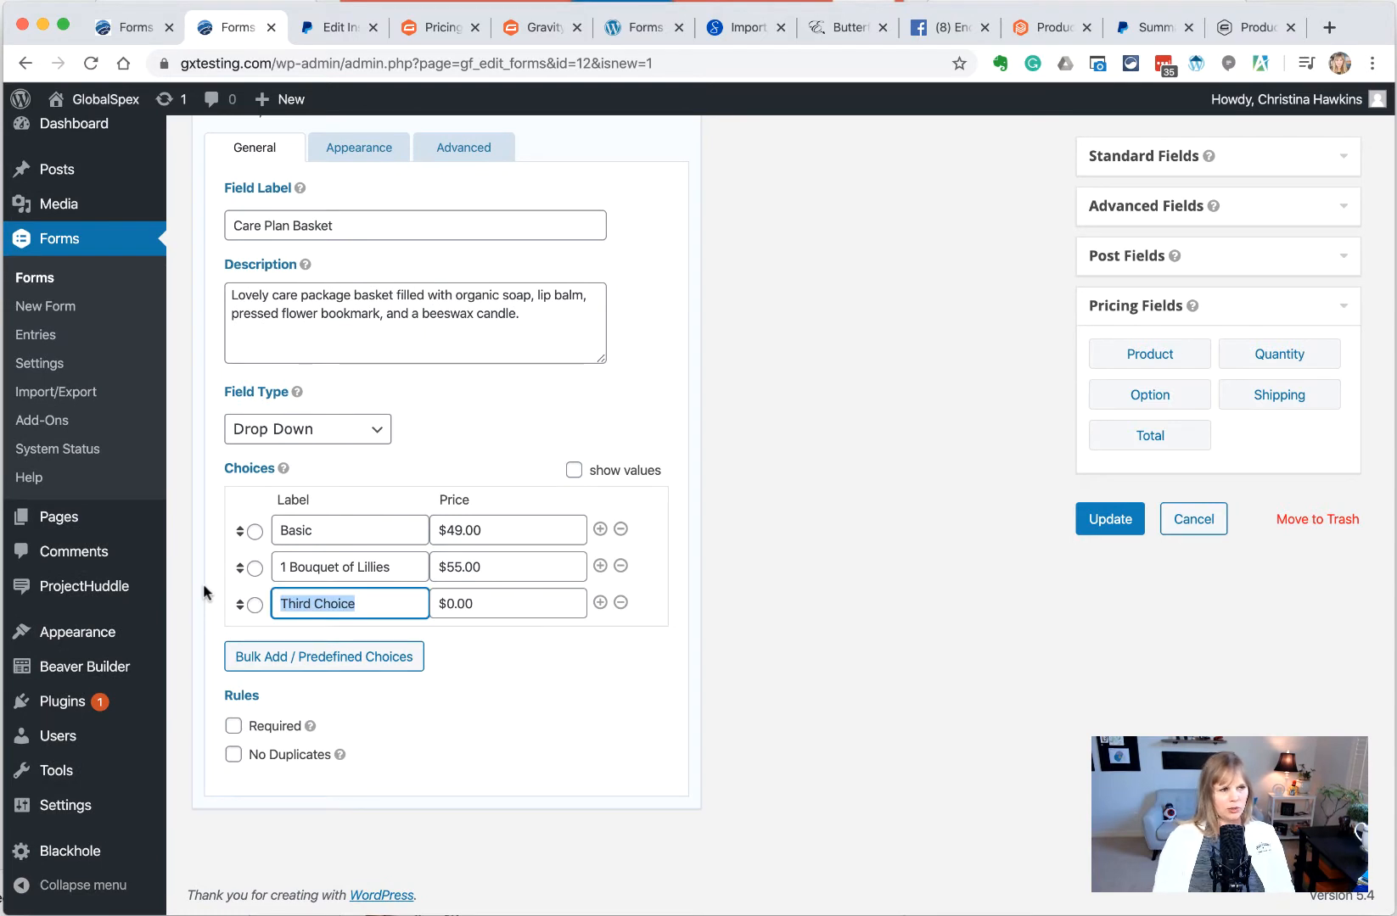
pyautogui.write('Inc')
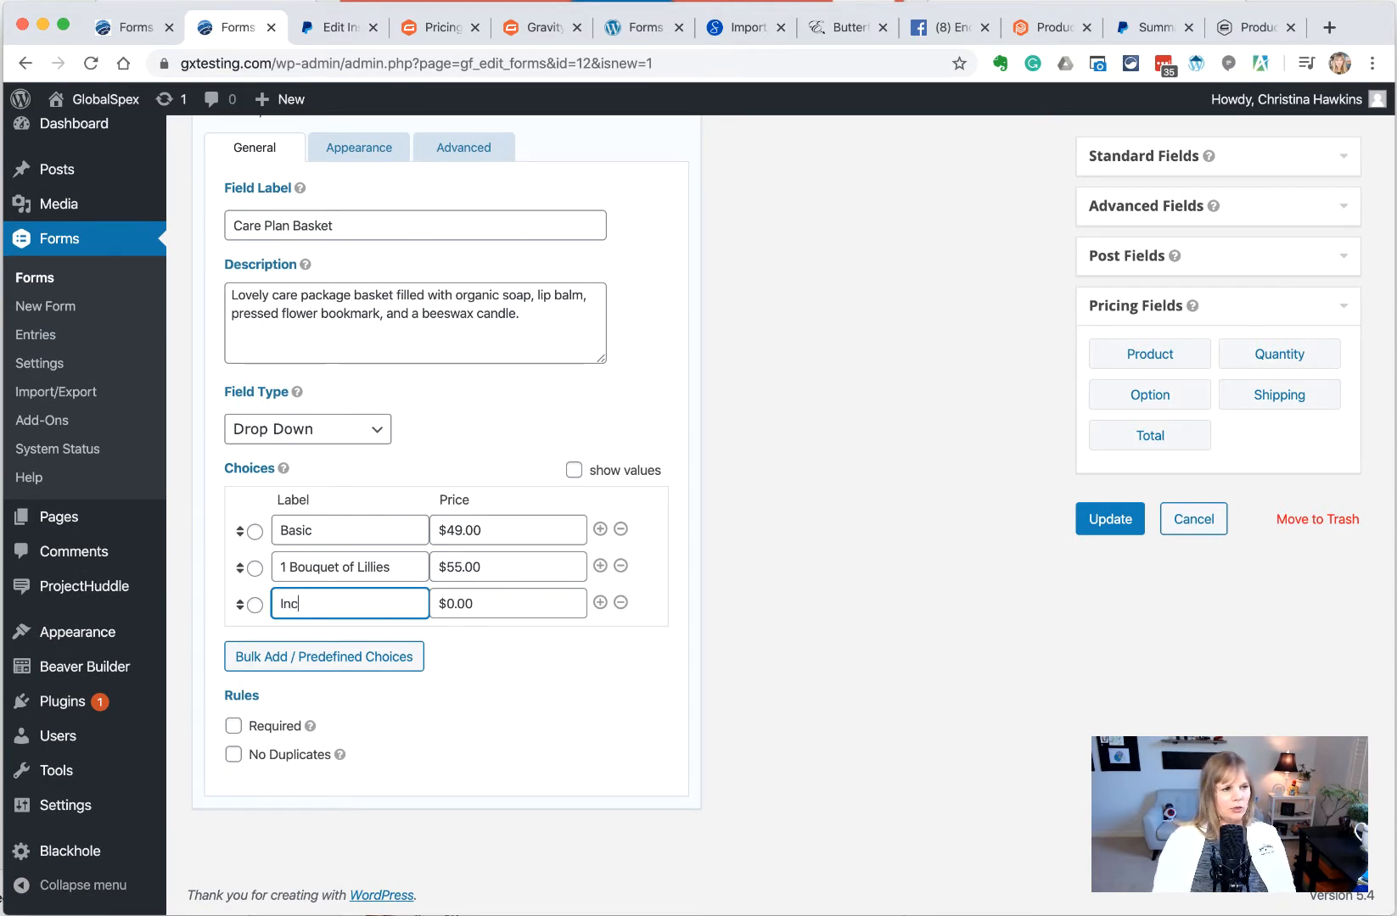
pyautogui.write('lude all')
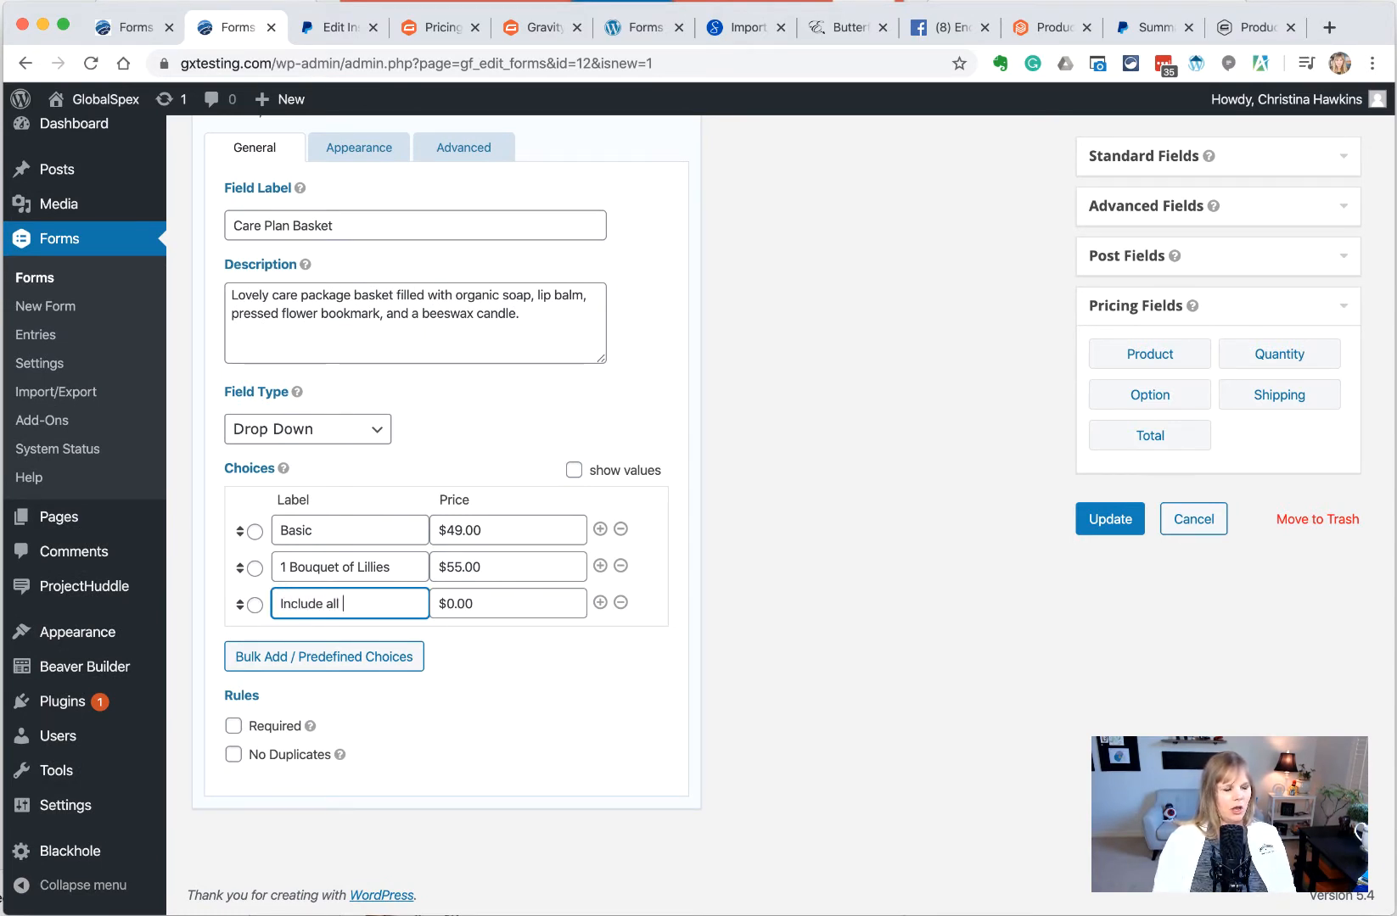
pyautogui.write(' and ')
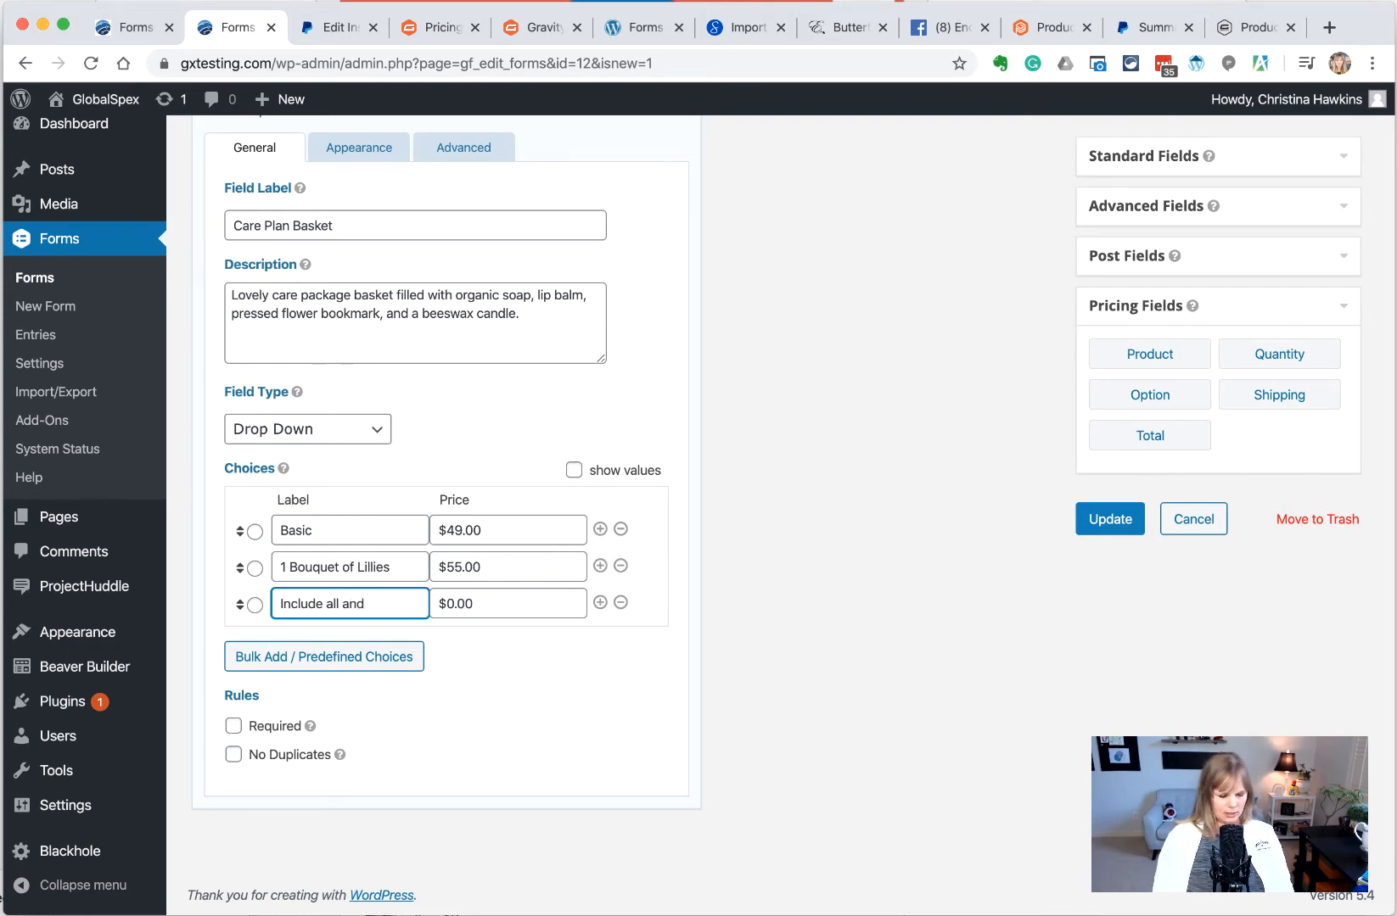
pyautogui.write('1')
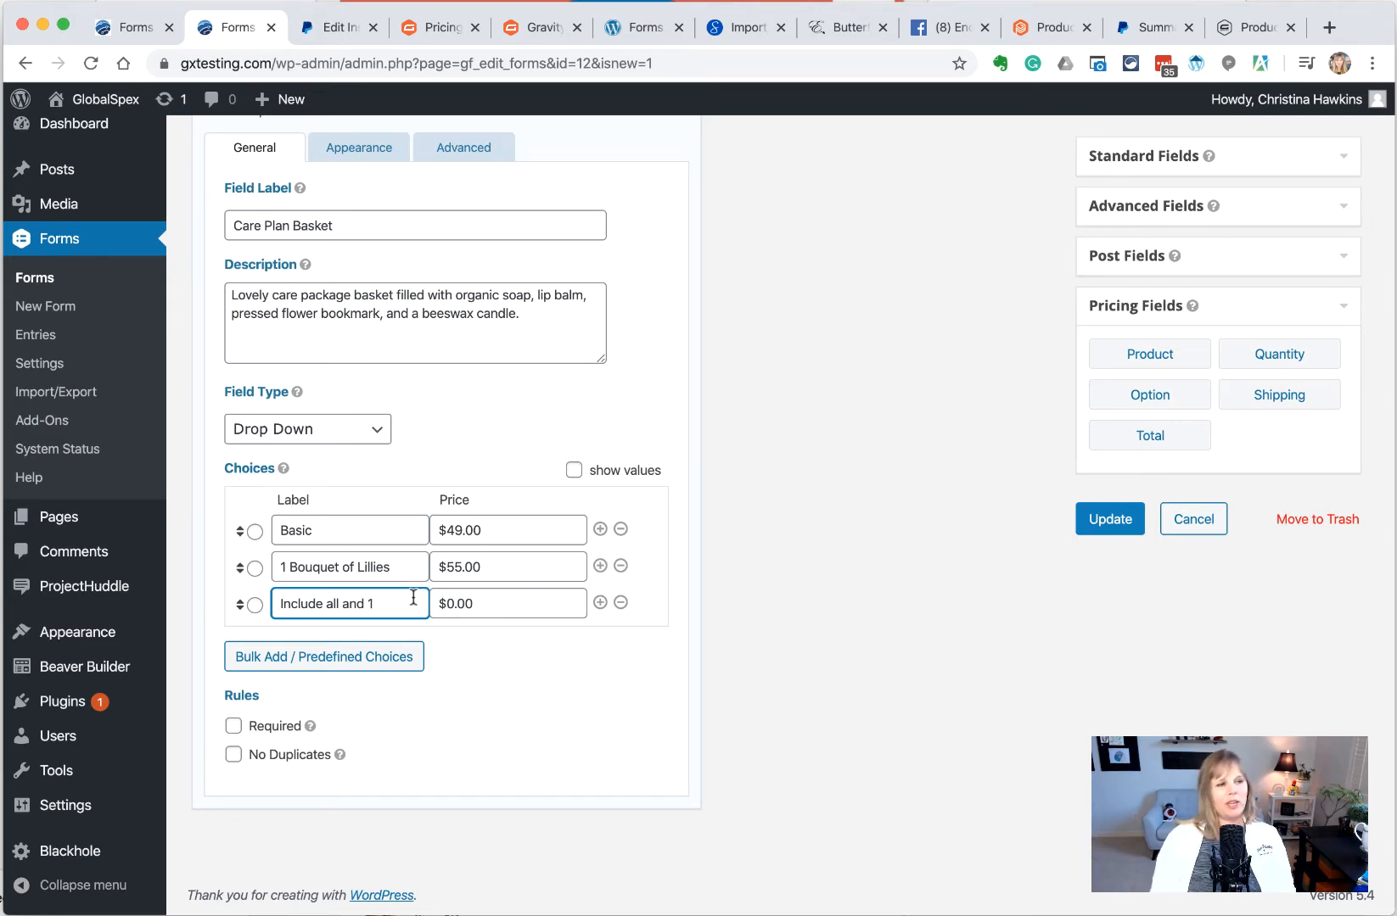
pyautogui.write('Extra Candl')
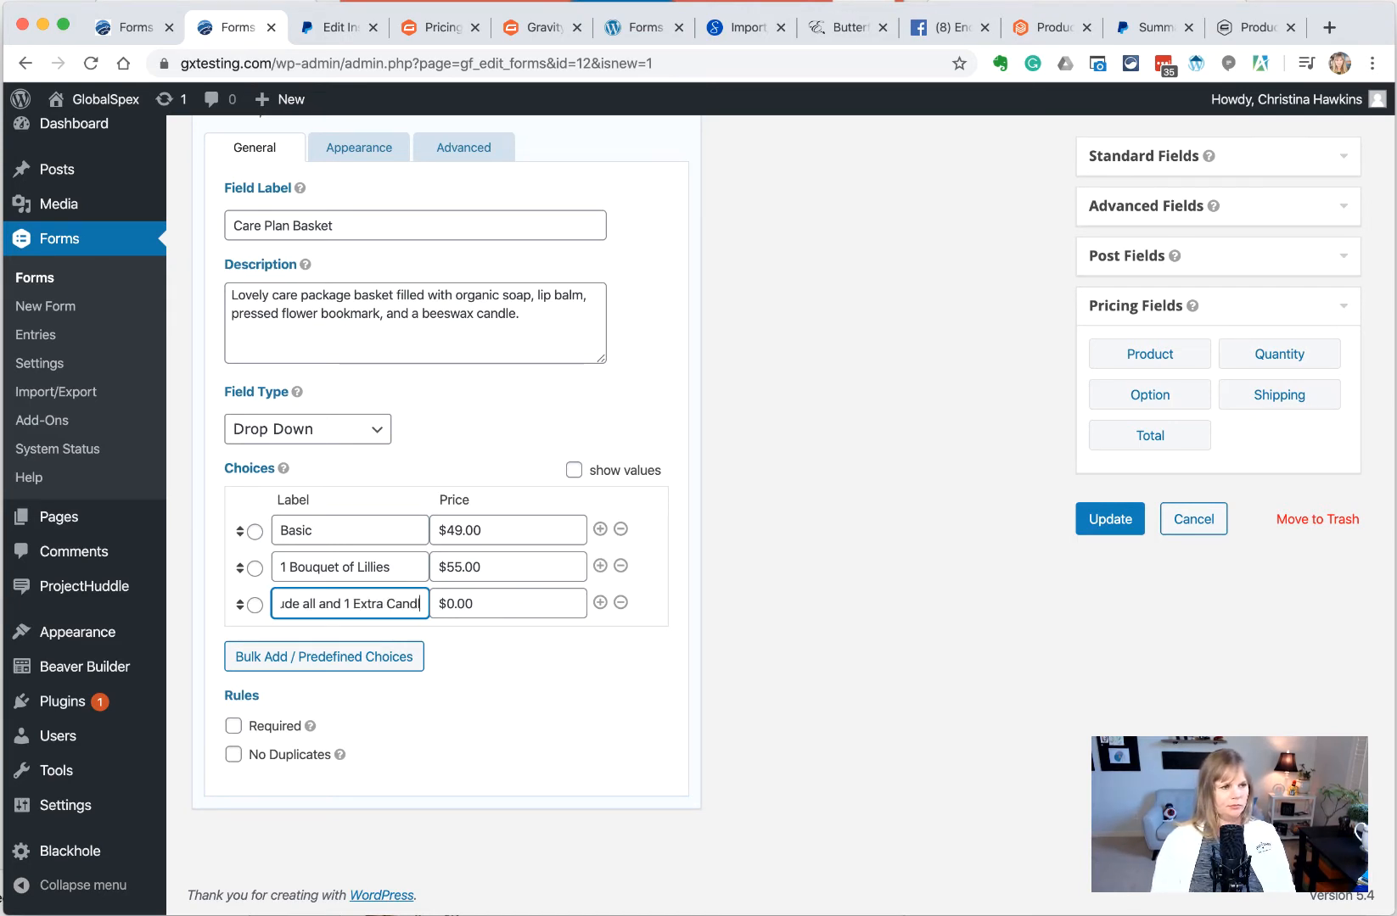
pyautogui.write('e')
pyautogui.press('Tab')
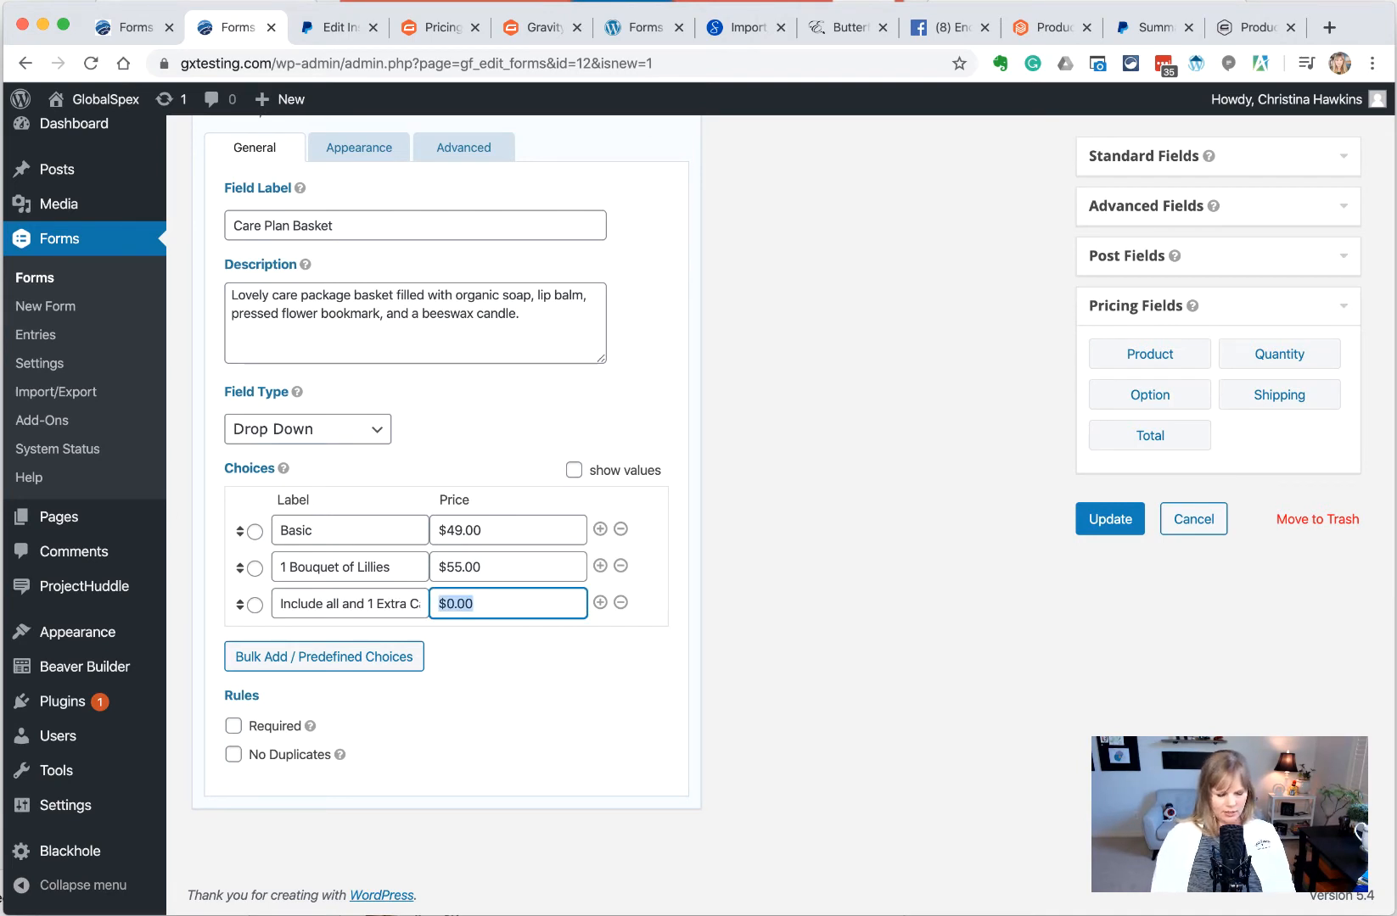
pyautogui.write('60.00')
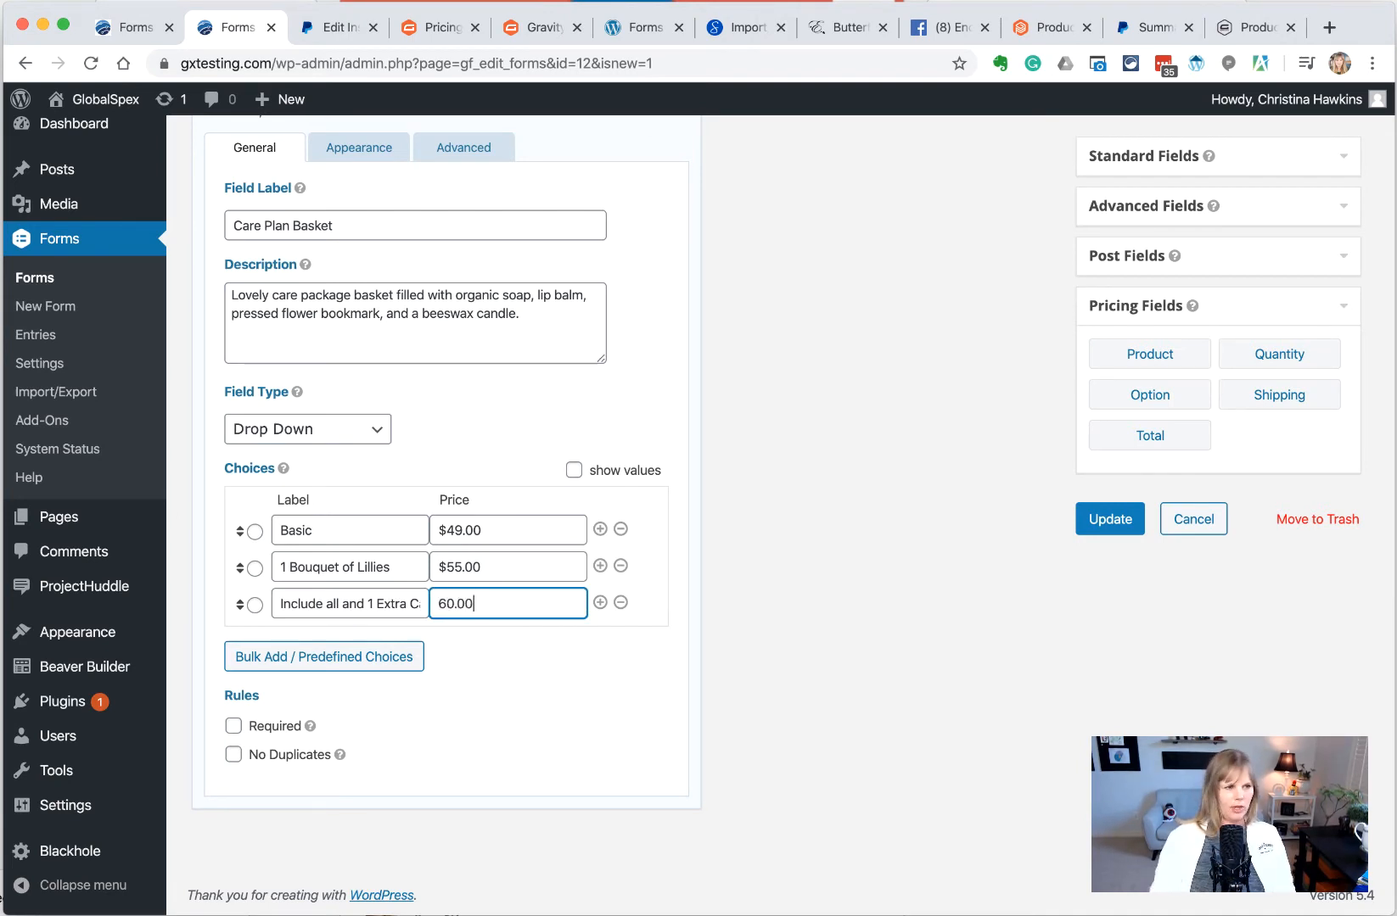
pyautogui.click(866, 647)
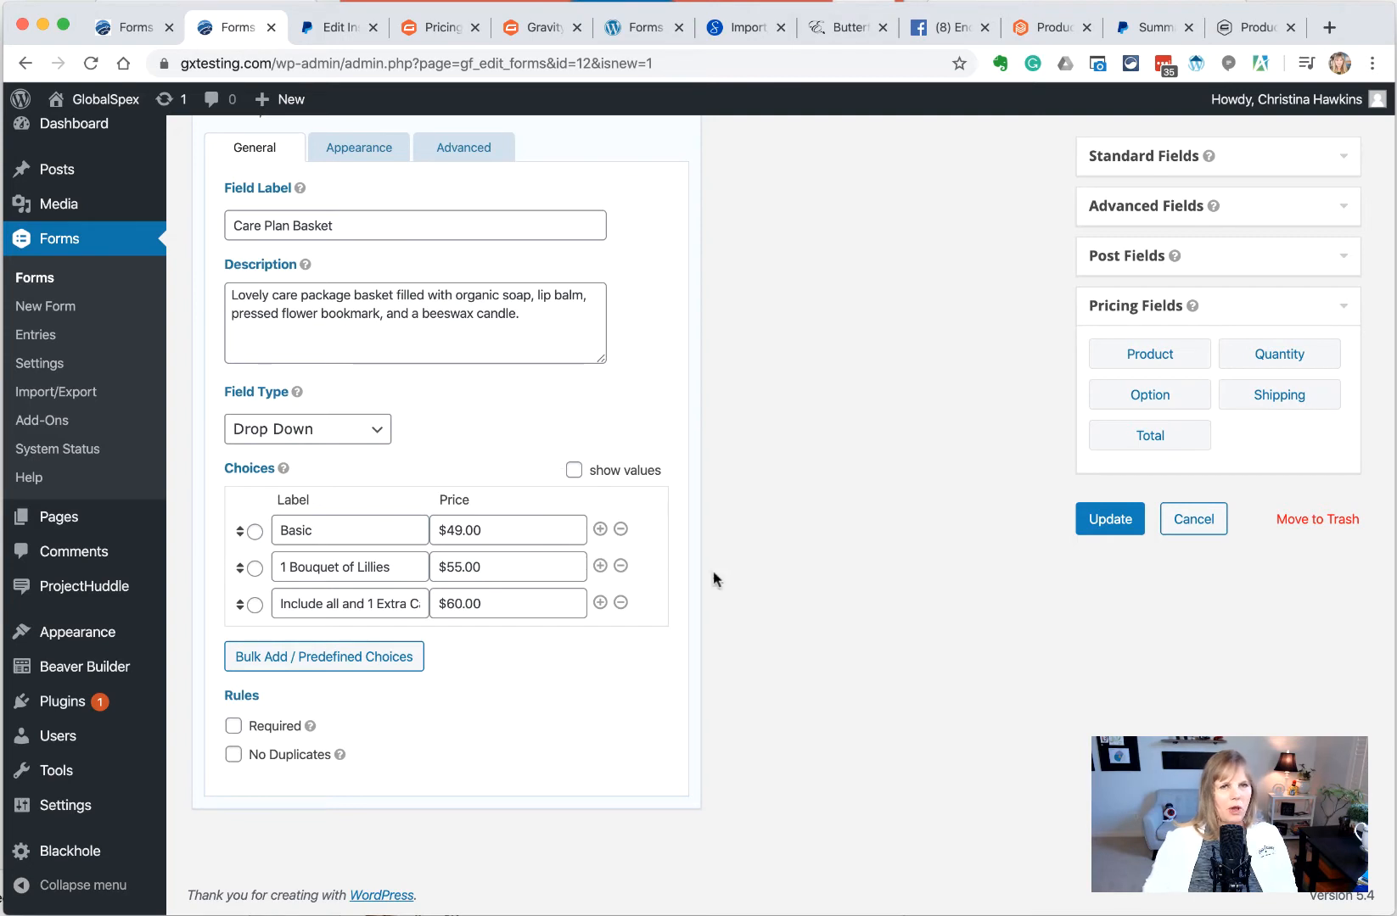
pyautogui.click(1094, 527)
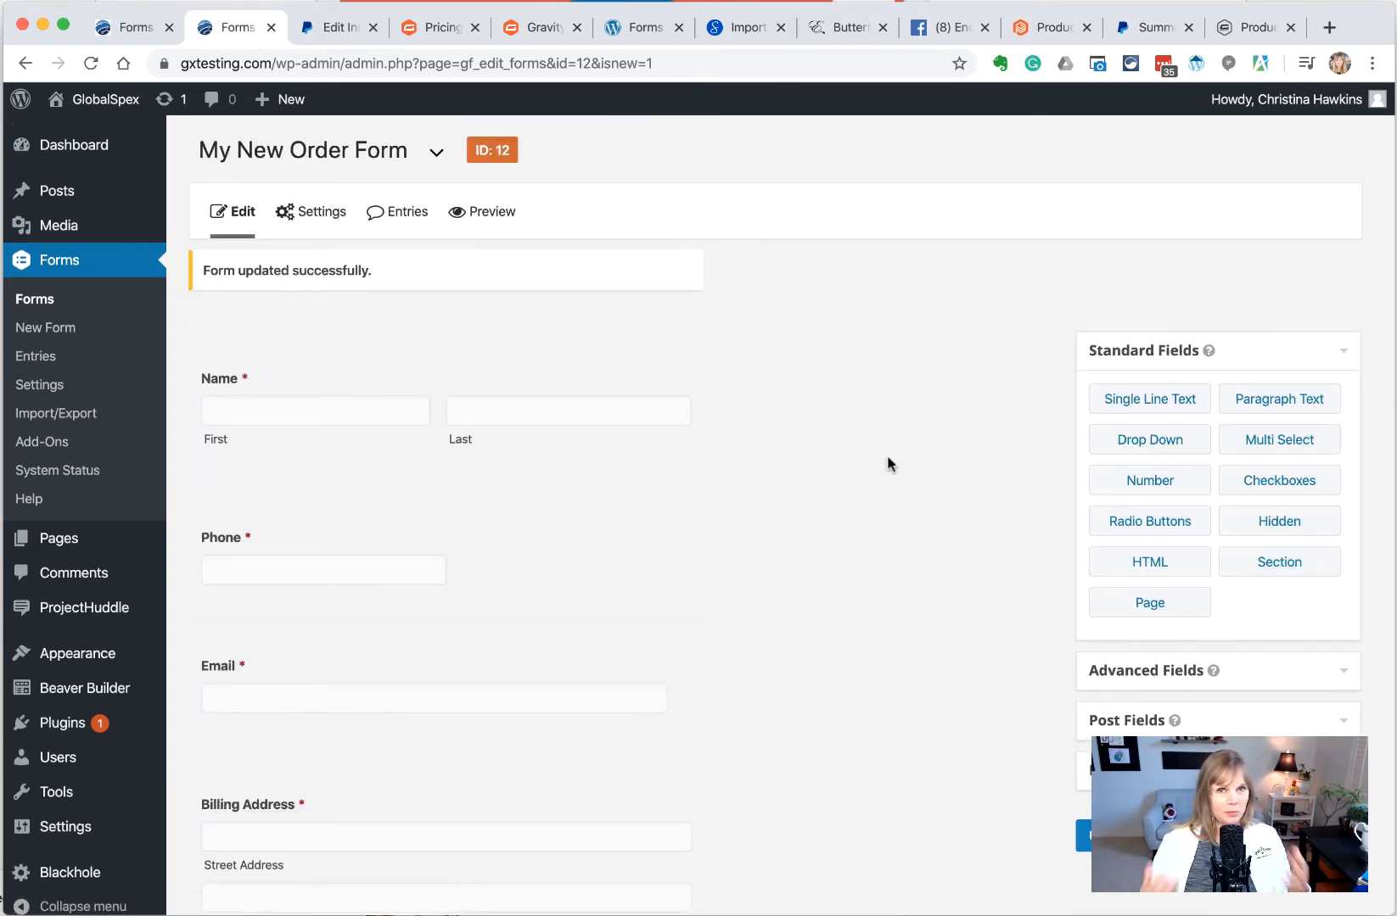
# Review the Care Plan Basket drop-down and its description, then expand Pricing Fields
pyautogui.scroll(-5, 887, 457)
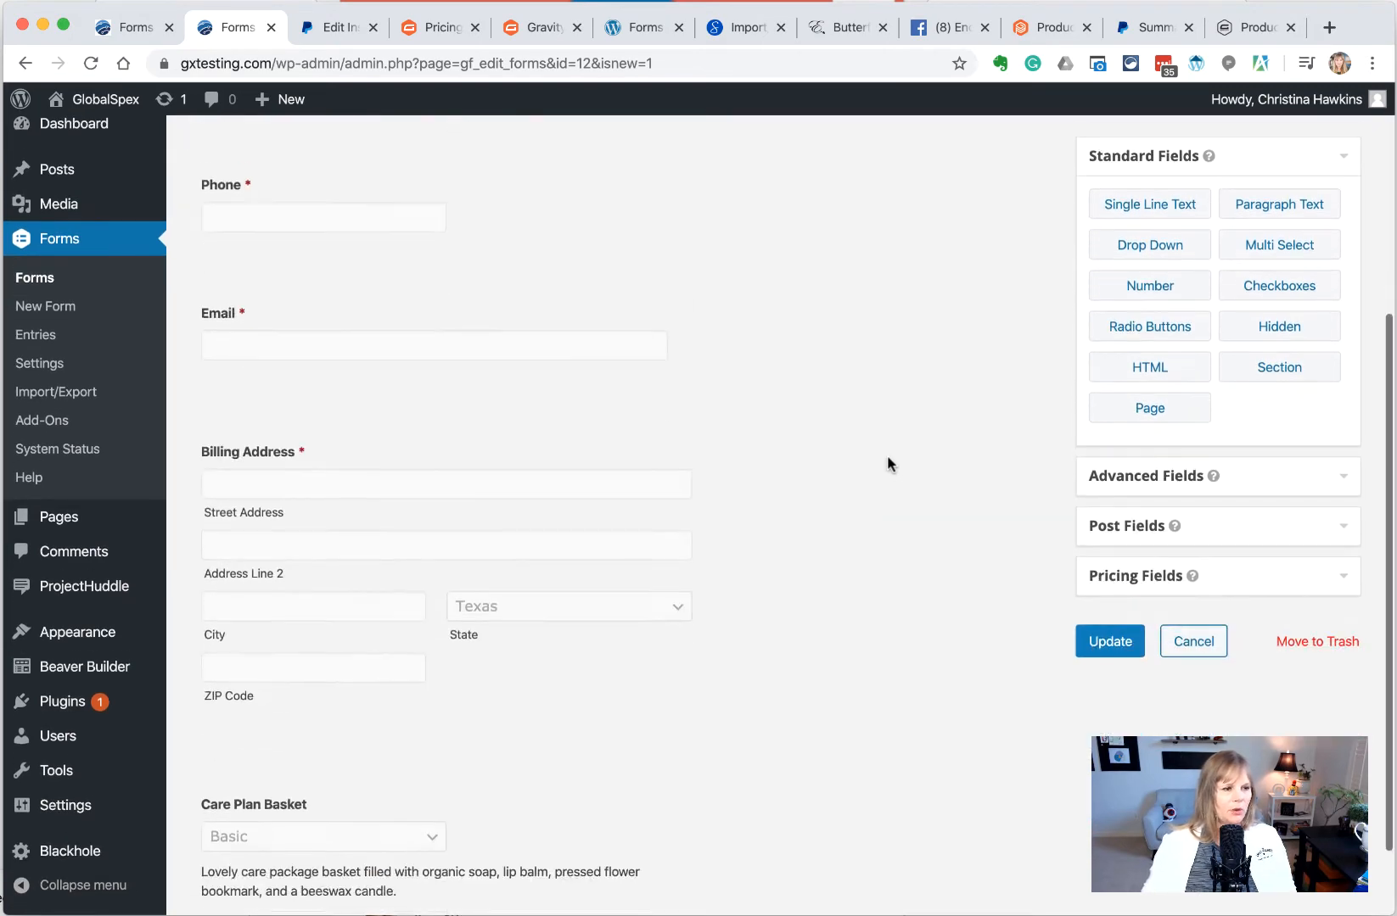
pyautogui.scroll(4, 299, 477)
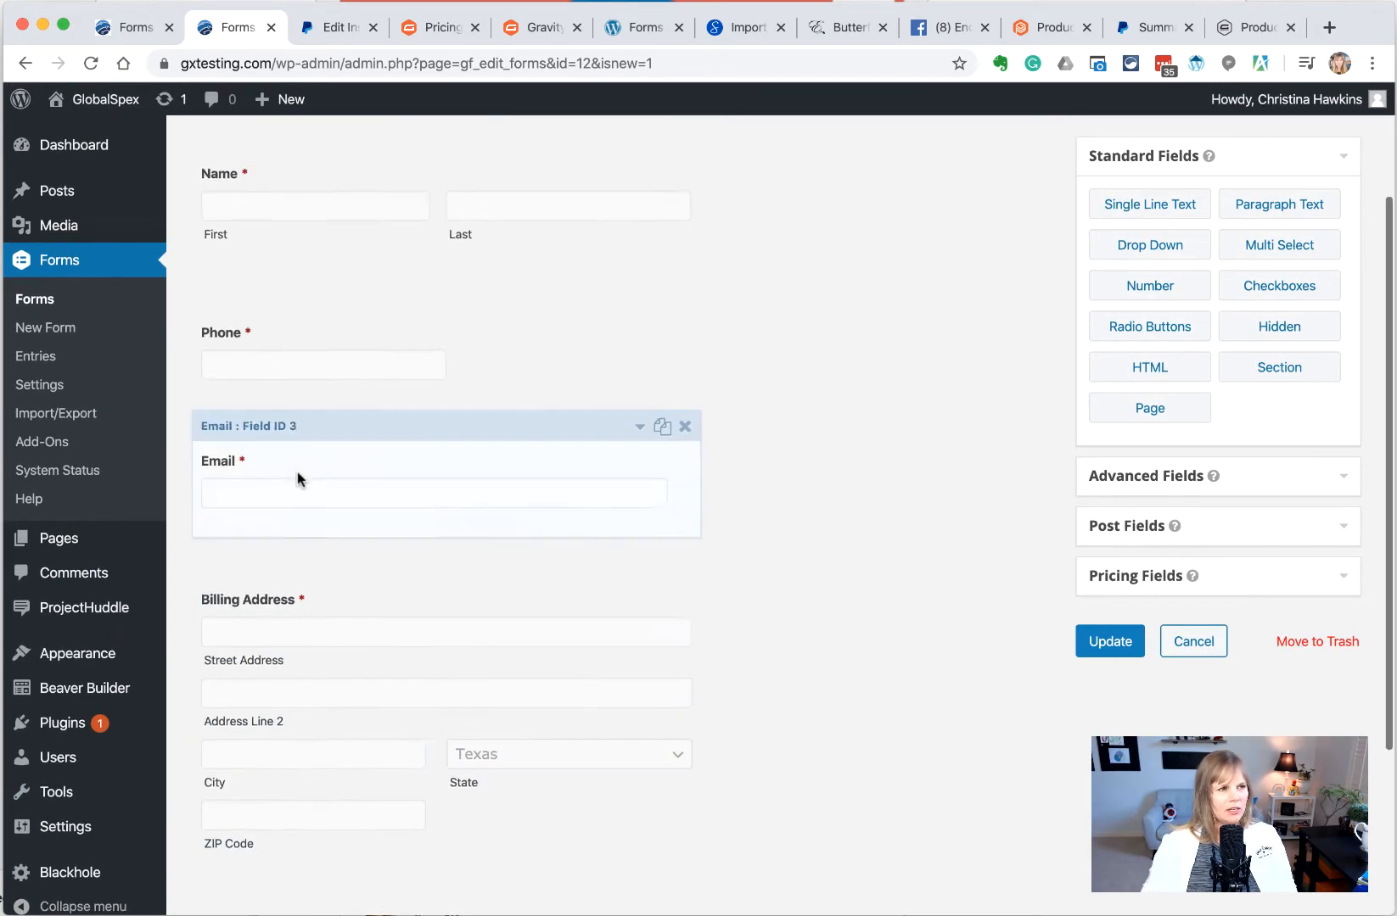
pyautogui.scroll(-4, 337, 543)
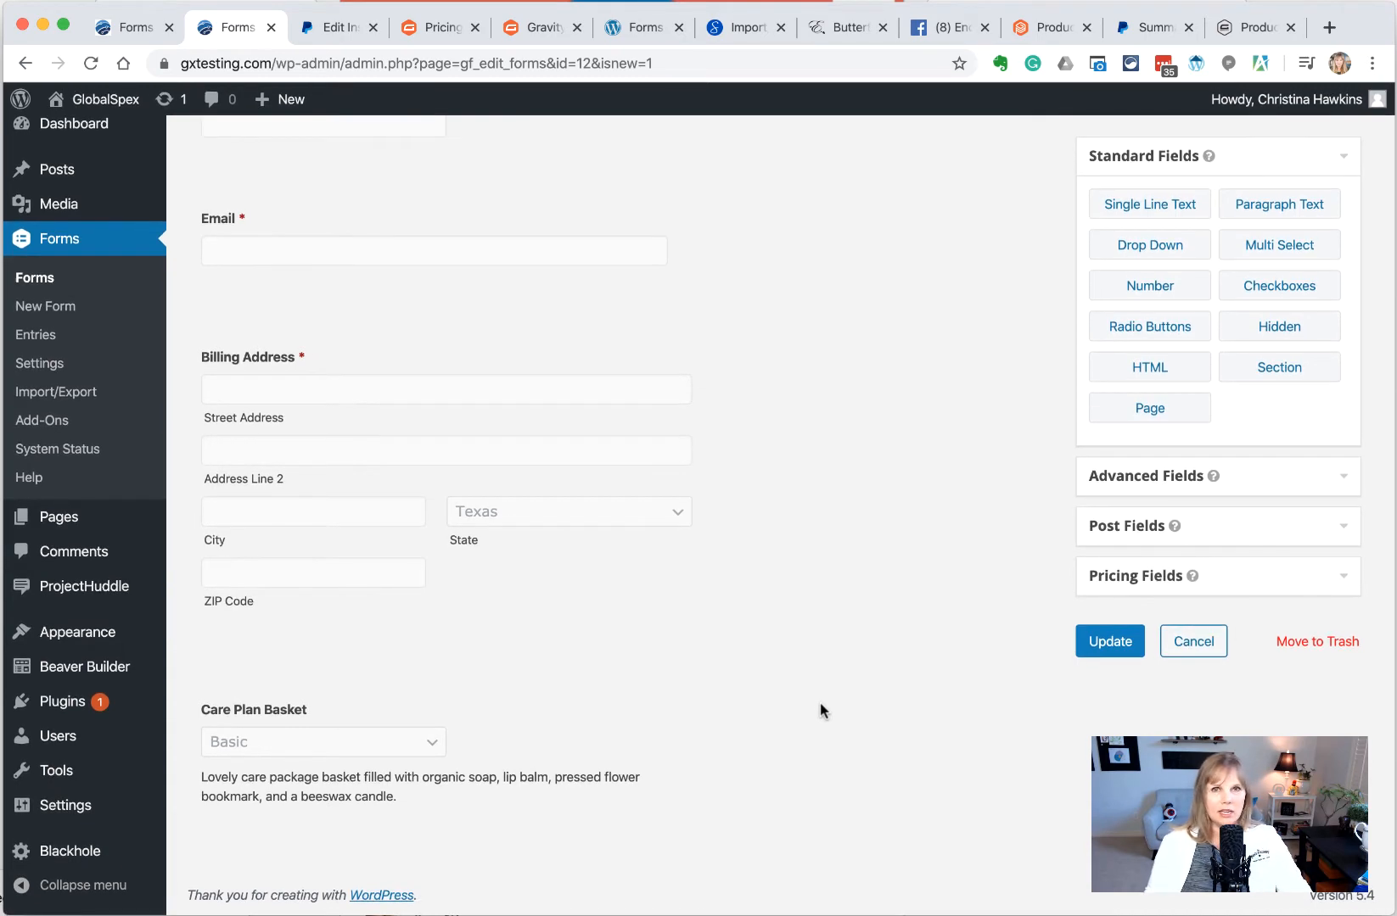
pyautogui.click(1152, 582)
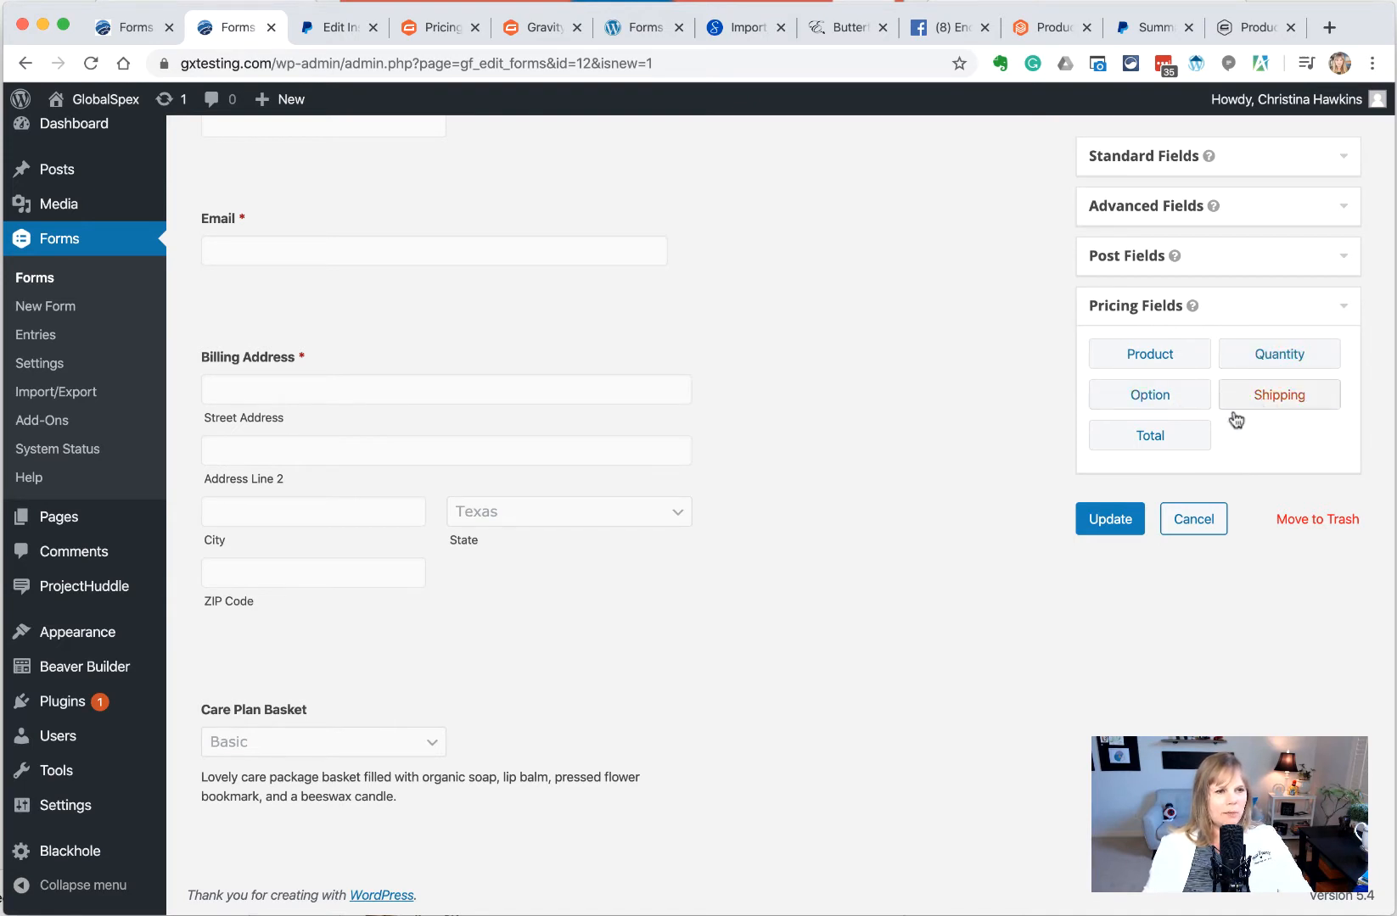
# Add a Total field below Care Plan Basket, save, and view the form preview
pyautogui.moveTo(1169, 442); pyautogui.dragTo(411, 779)
pyautogui.scroll(-3, 474, 624)
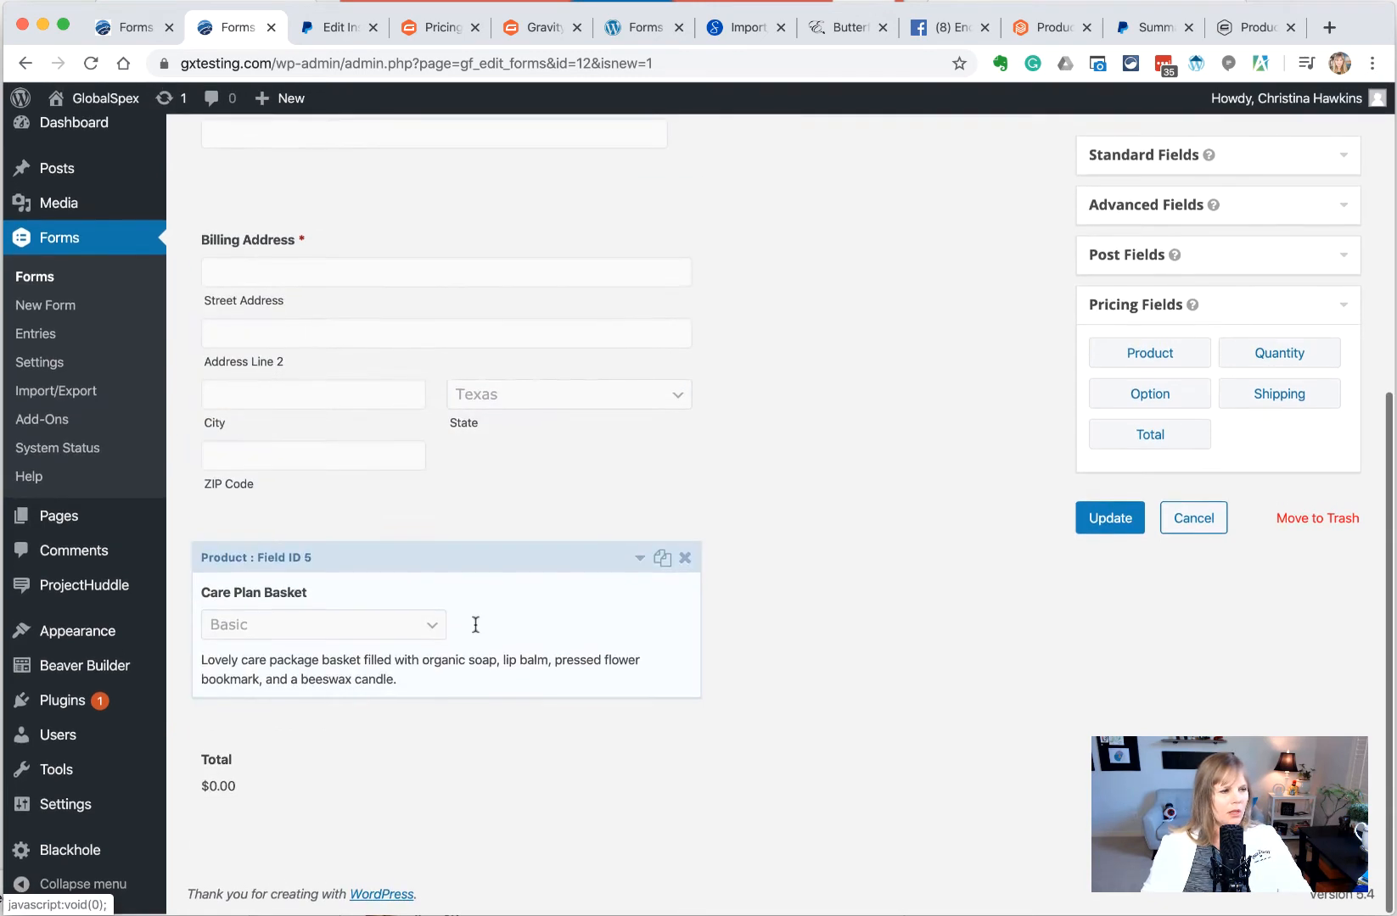
pyautogui.click(1105, 521)
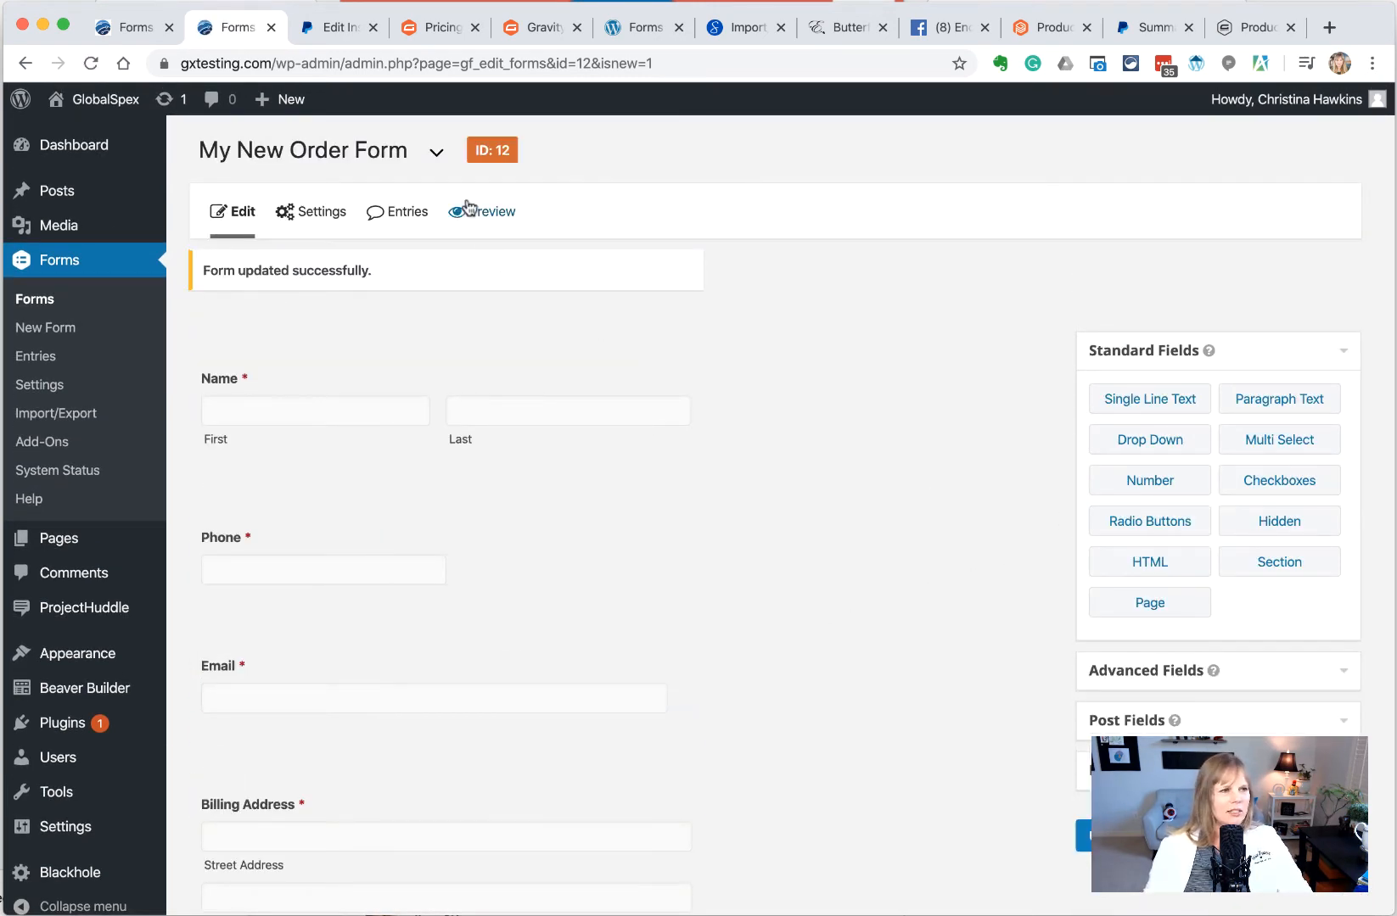
pyautogui.click(486, 217)
pyautogui.click(310, 30)
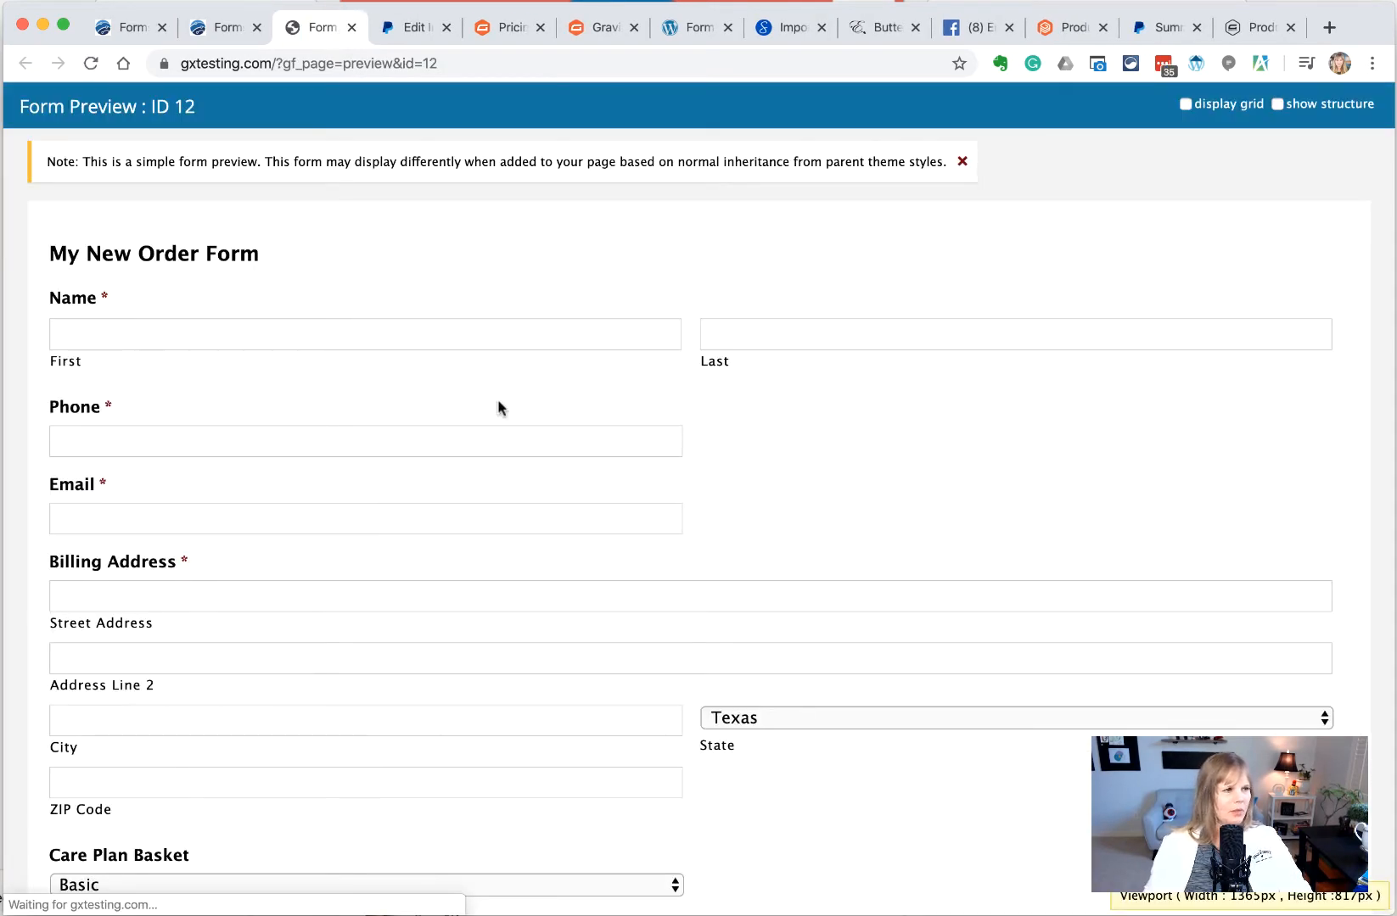
# In the preview, pick 1 Bouquet of Lillies for Care Plan Basket and confirm the $55.00 total
pyautogui.click(265, 333)
pyautogui.scroll(-2, 278, 455)
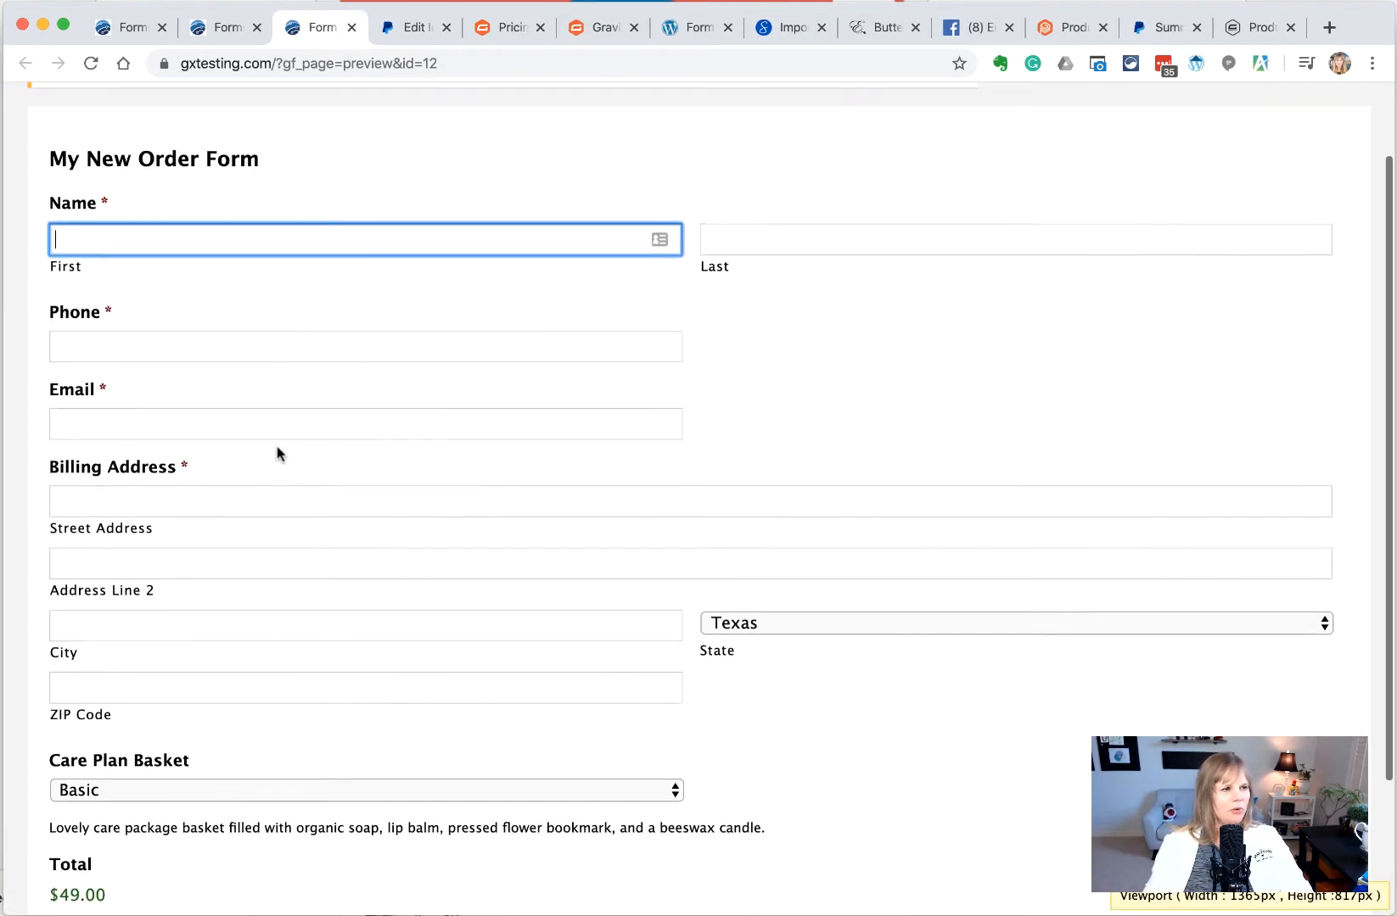
pyautogui.scroll(-4, 278, 455)
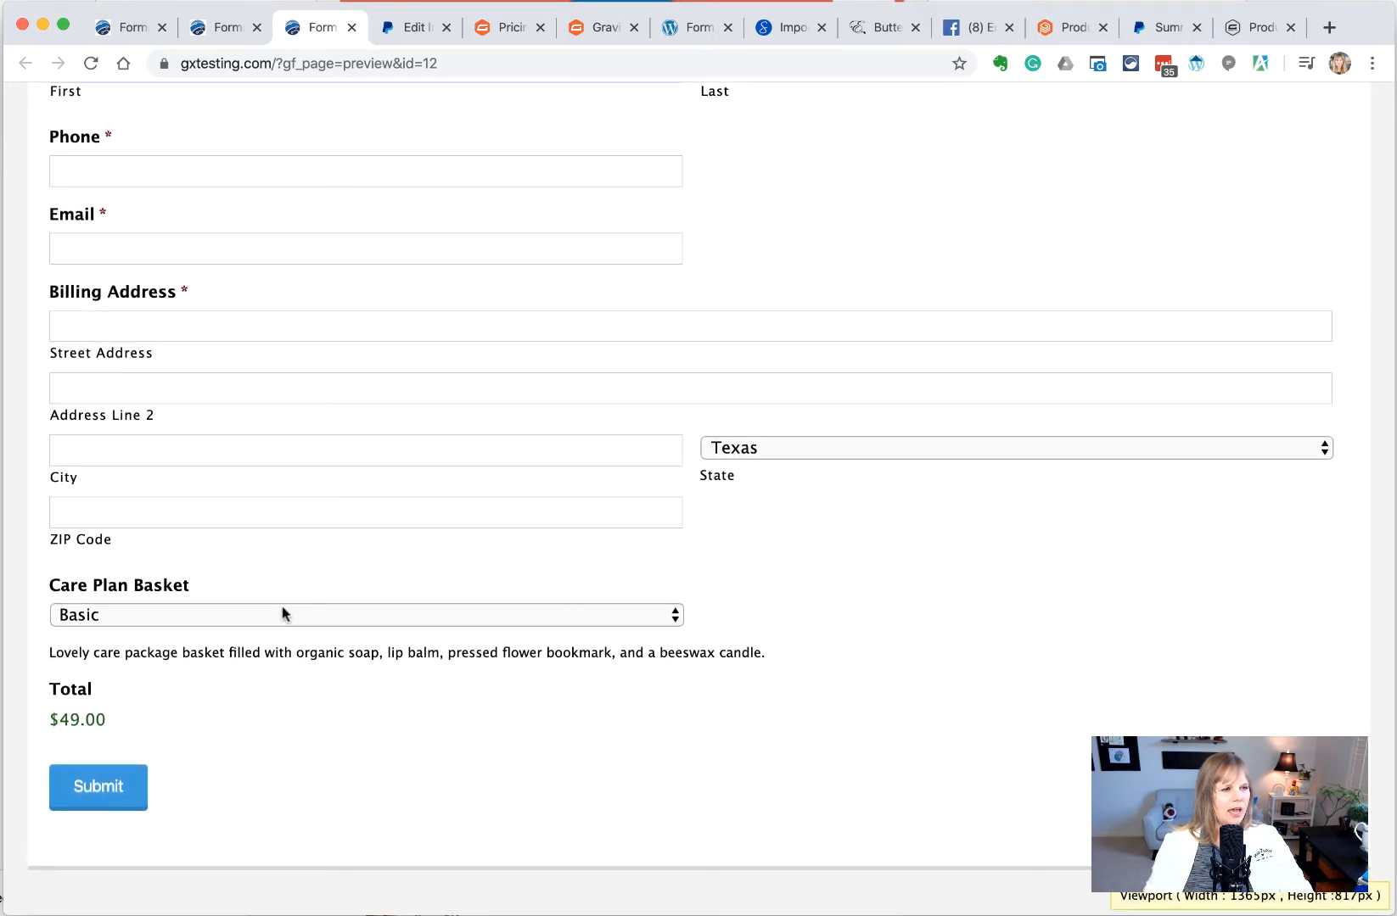
pyautogui.click(281, 614)
pyautogui.click(274, 618)
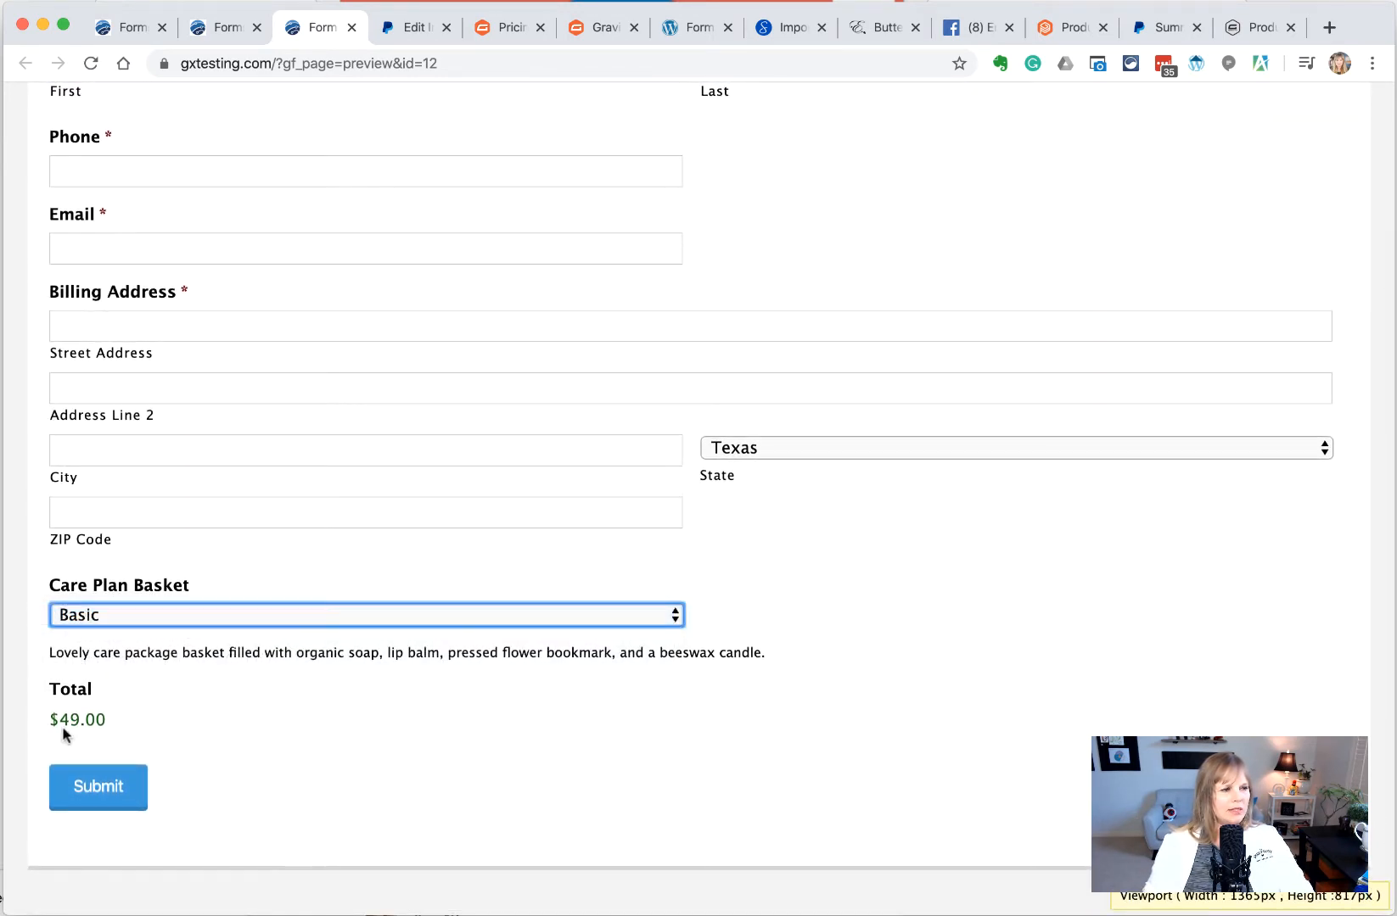
pyautogui.click(213, 622)
pyautogui.click(212, 634)
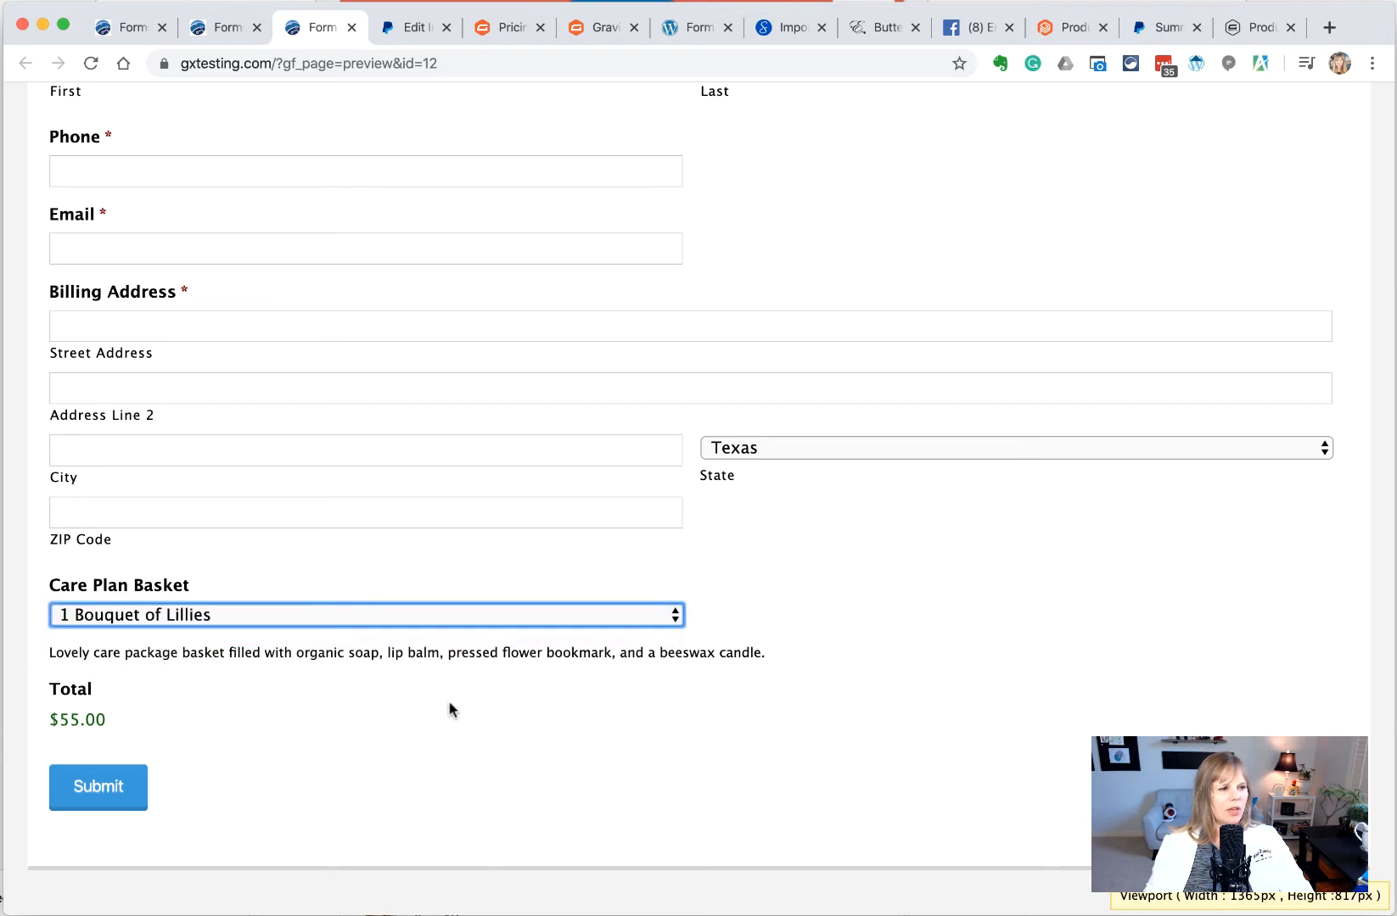
pyautogui.click(96, 786)
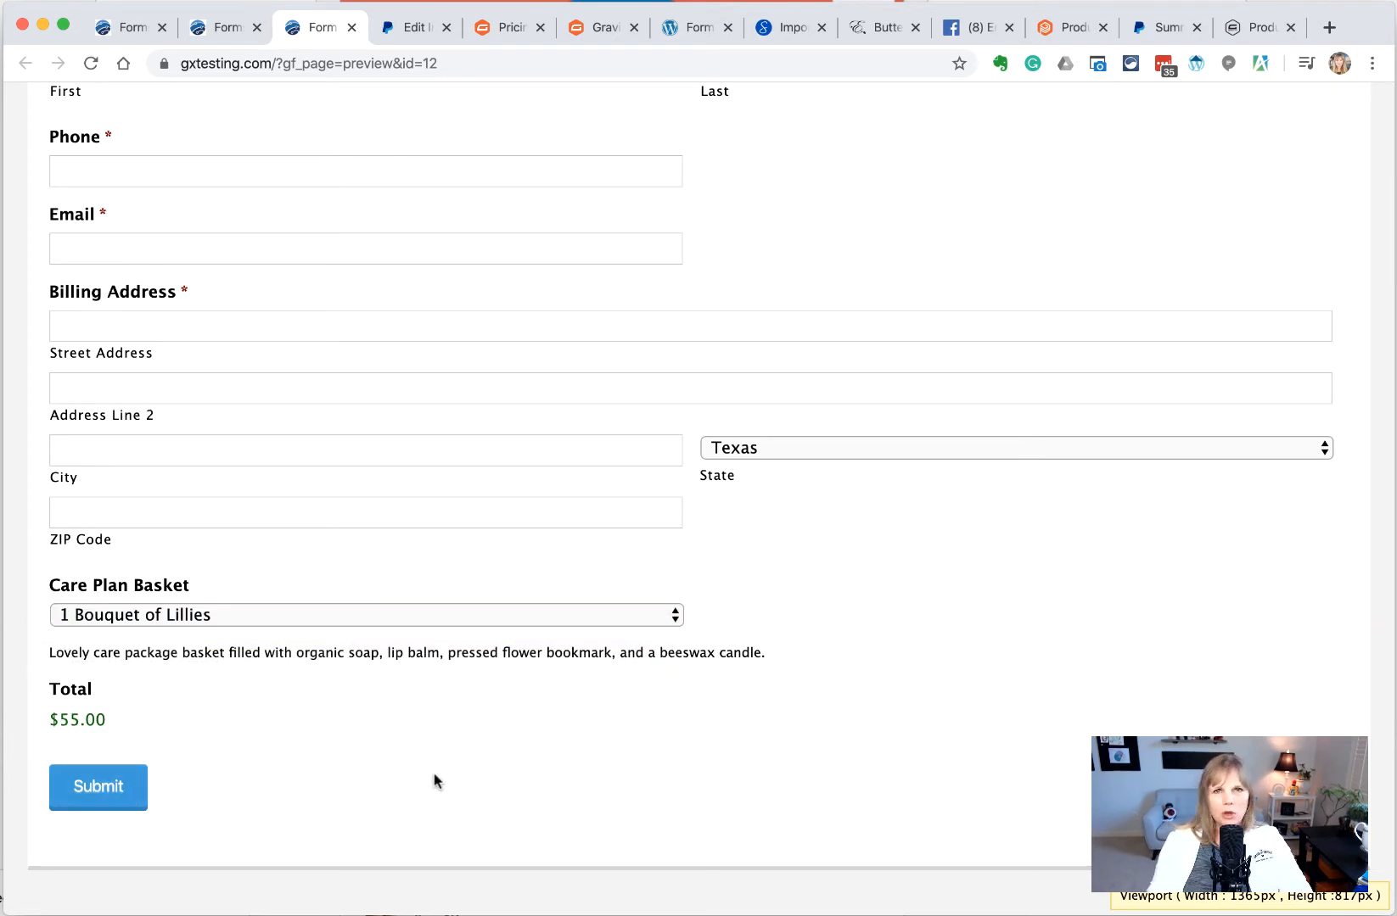
# Back in the editor, insert a new Product field ('Product Name', $0.00) between Care Plan Basket and Total
pyautogui.click(206, 28)
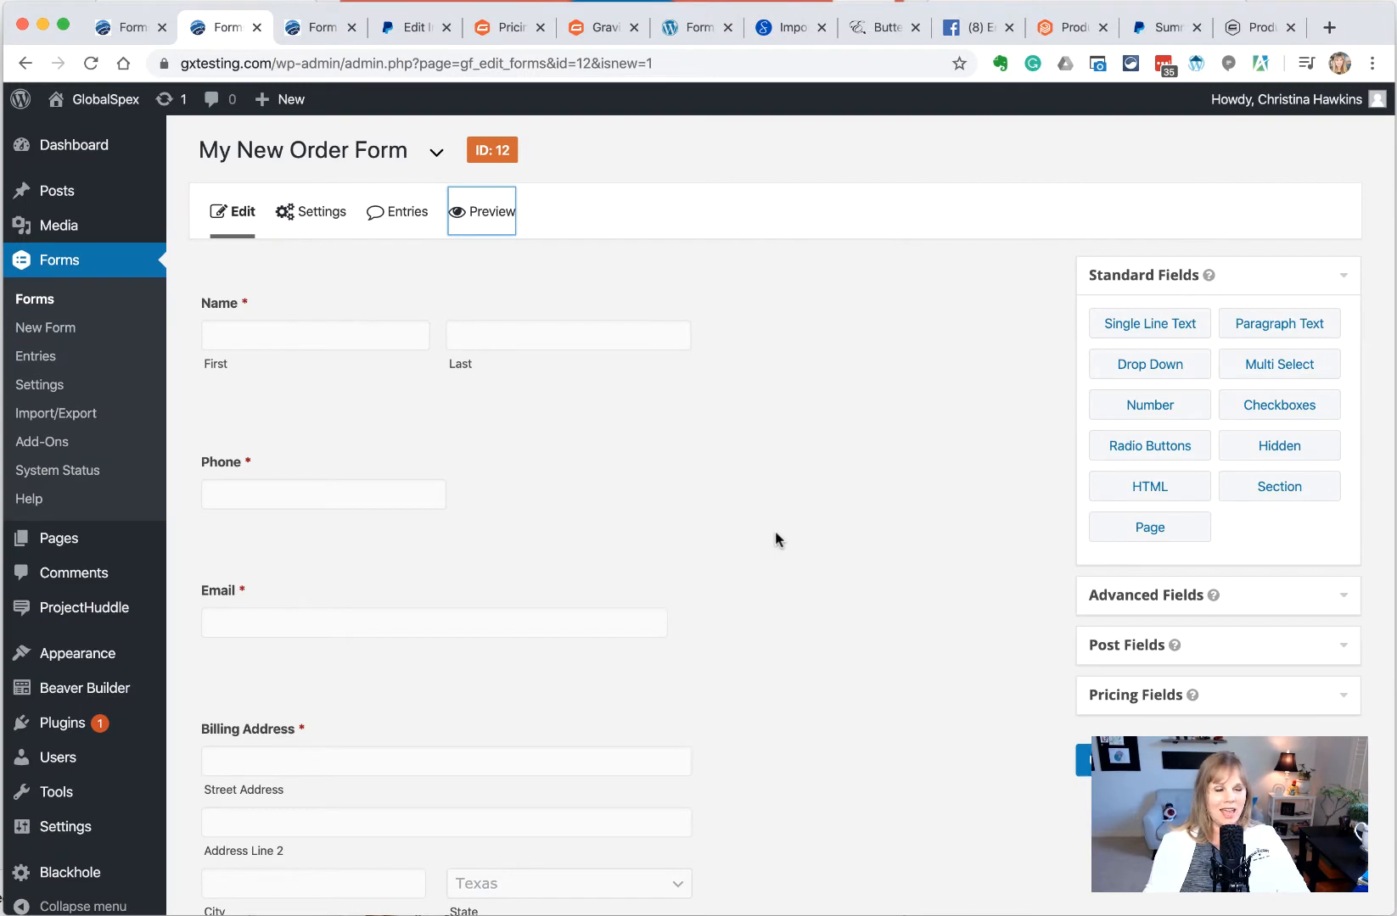
pyautogui.scroll(-5, 775, 540)
pyautogui.click(1103, 584)
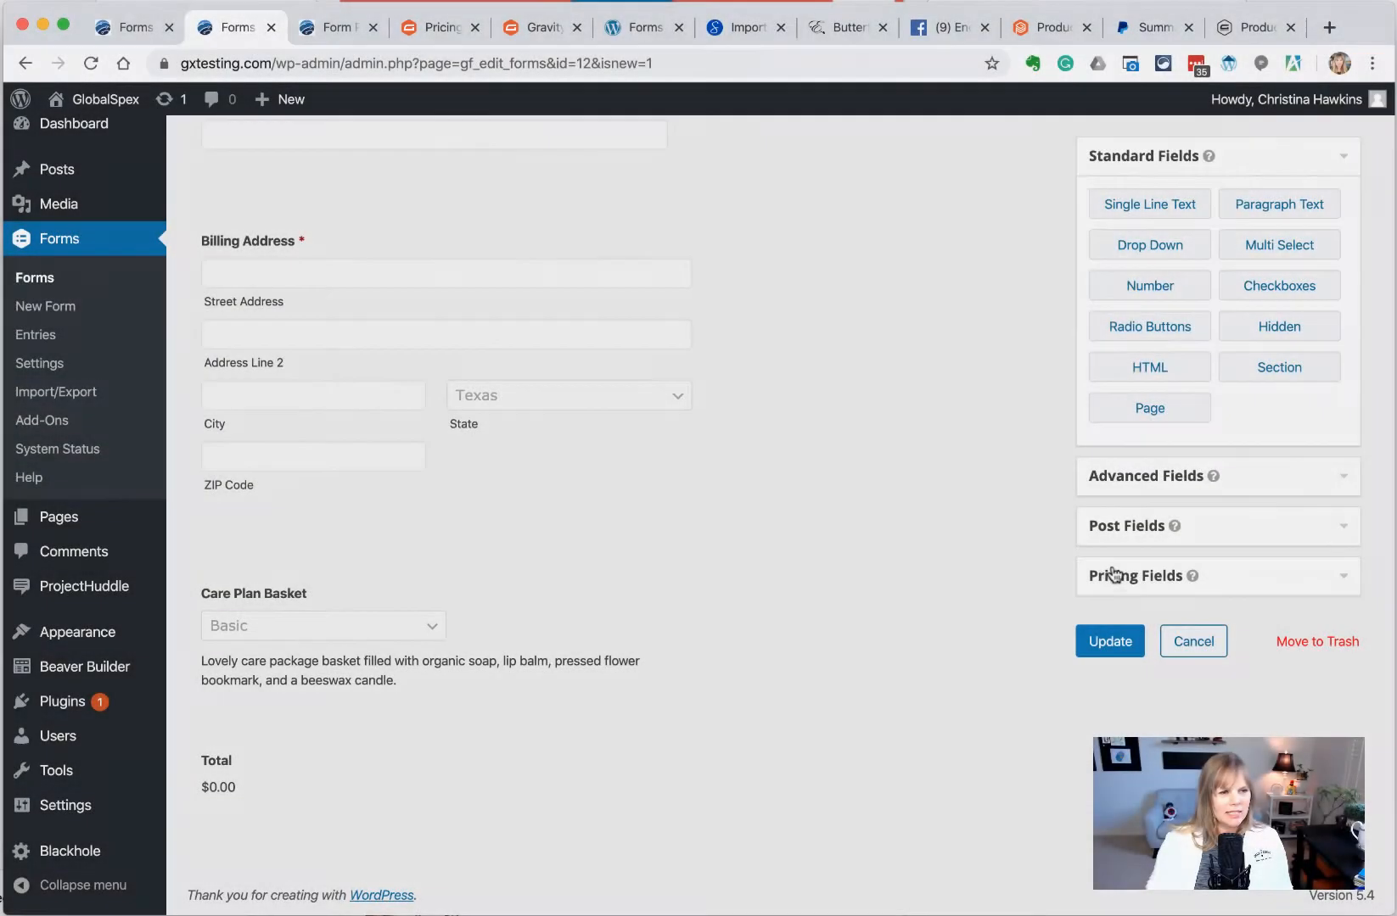
pyautogui.click(1109, 575)
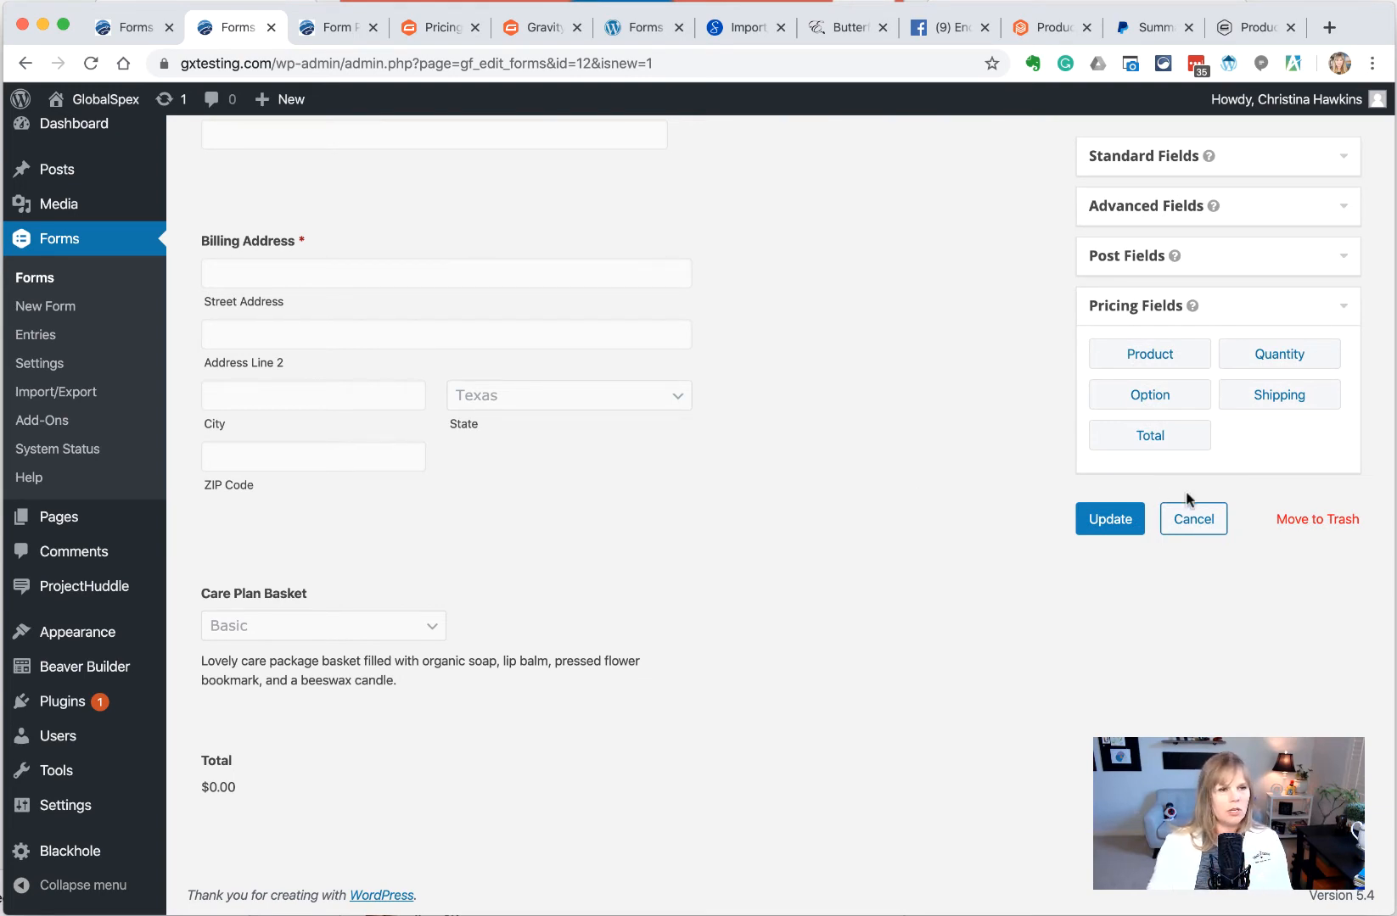
pyautogui.moveTo(1150, 353); pyautogui.dragTo(296, 751)
pyautogui.scroll(-2, 308, 736)
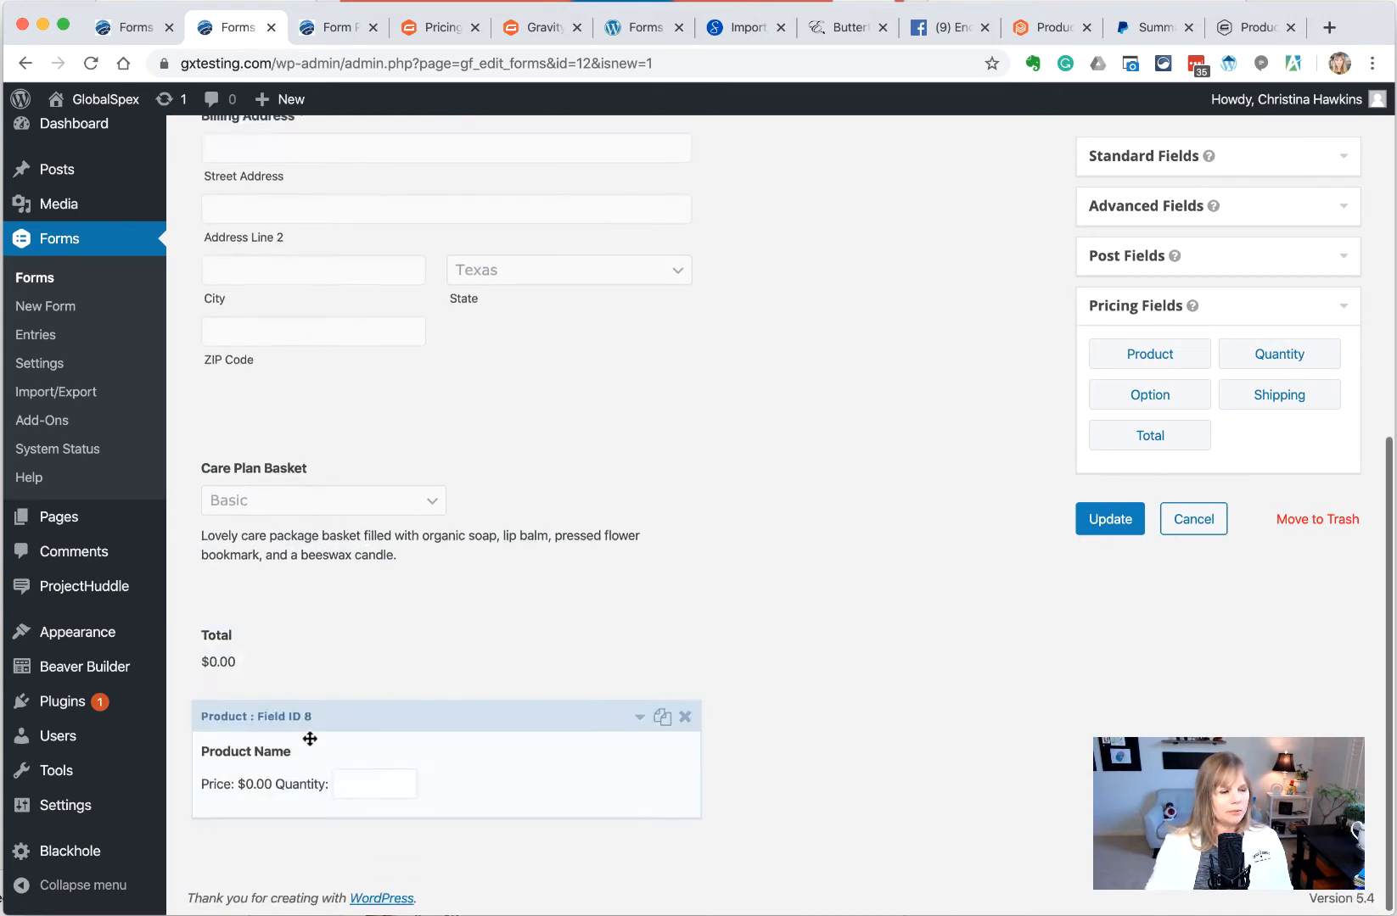
pyautogui.moveTo(311, 620); pyautogui.dragTo(353, 874)
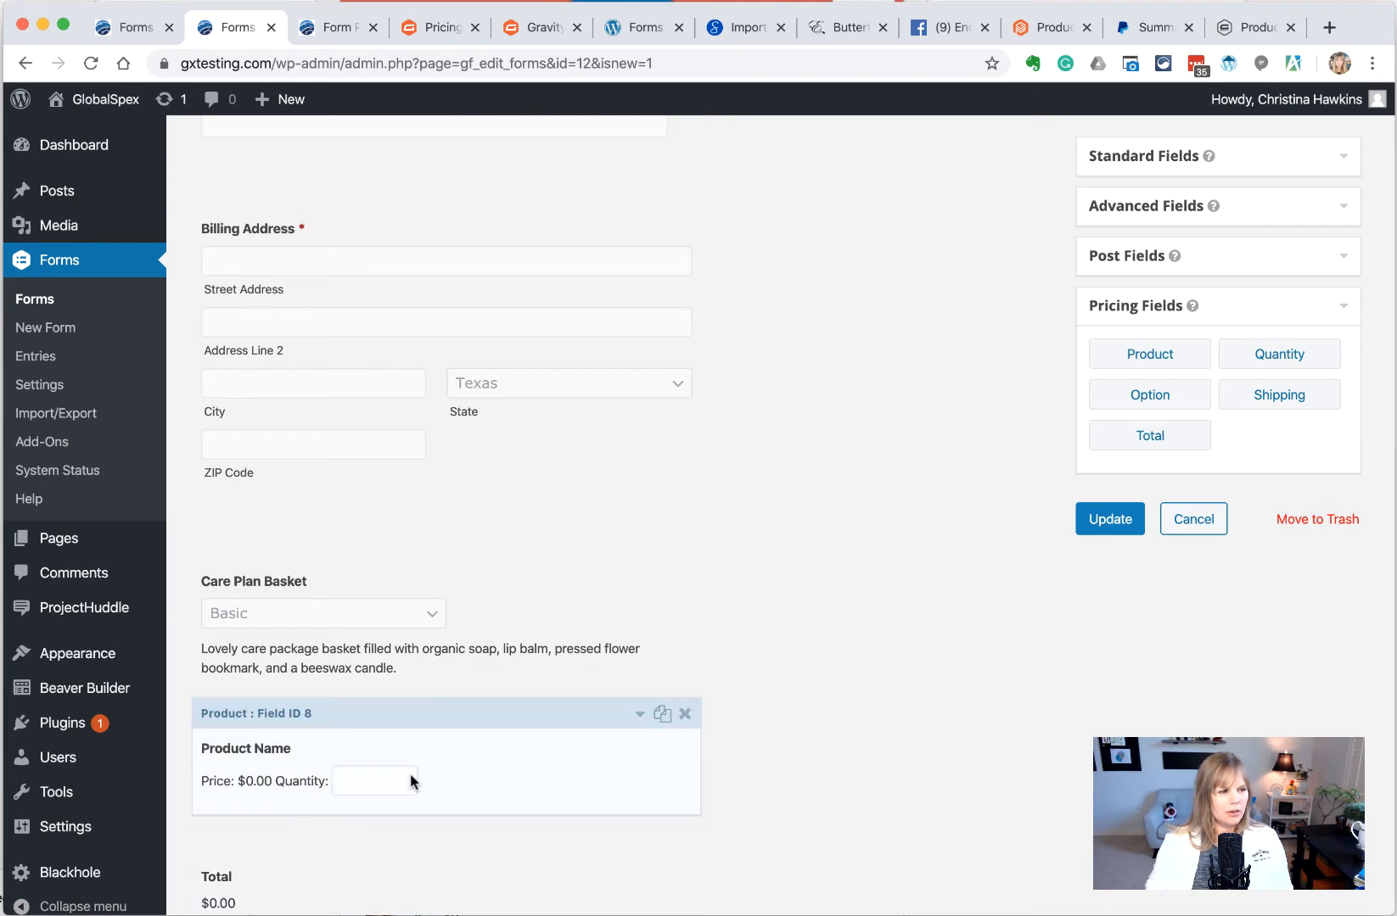
pyautogui.click(330, 754)
pyautogui.scroll(-2, 373, 751)
# Open the new product field's settings and type 'Texas Sales Tax' over its label
pyautogui.click(347, 784)
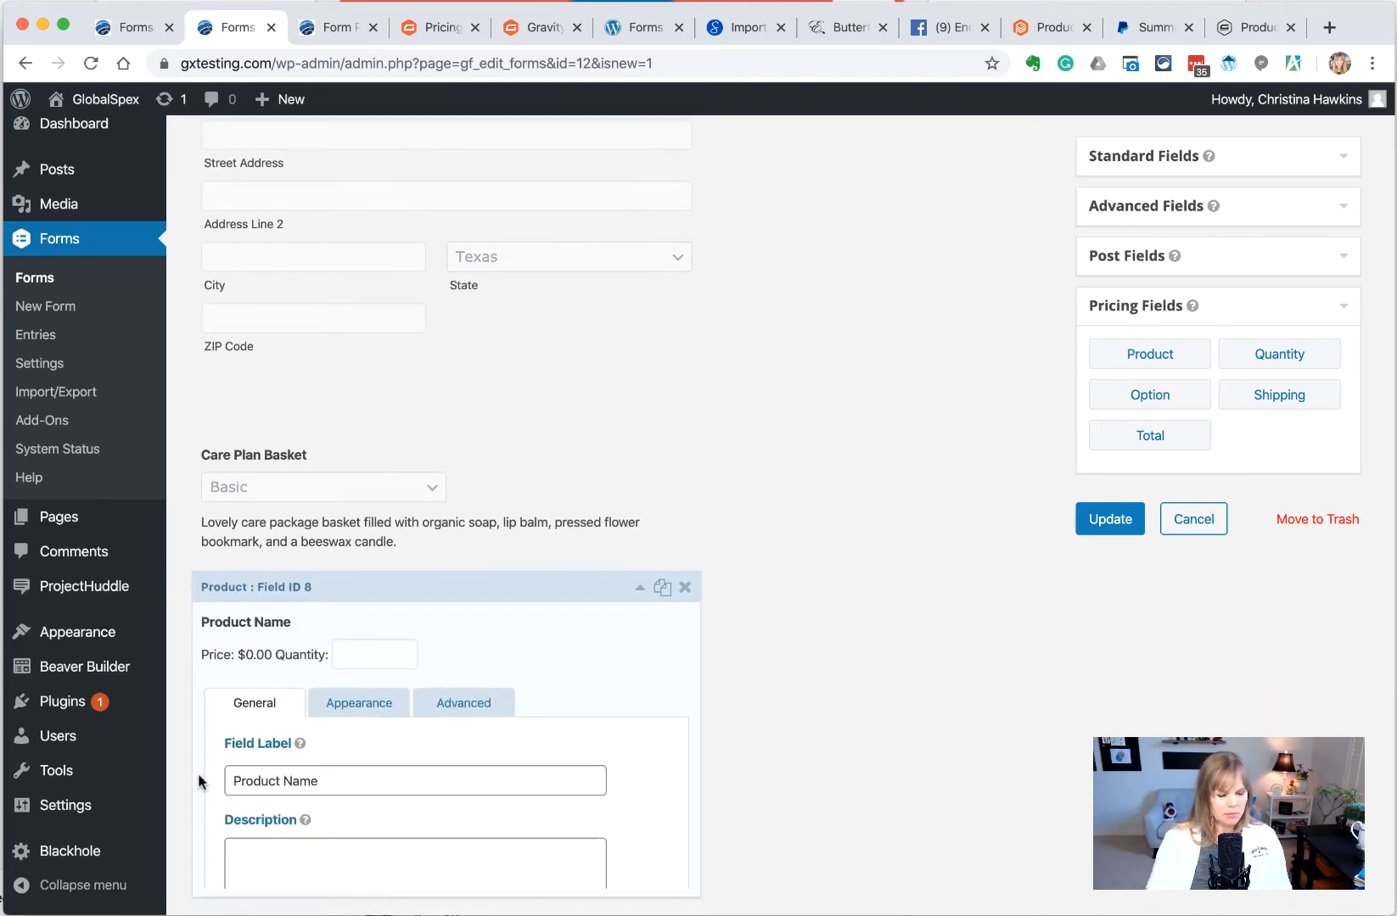
pyautogui.click(200, 782)
pyautogui.click(371, 630)
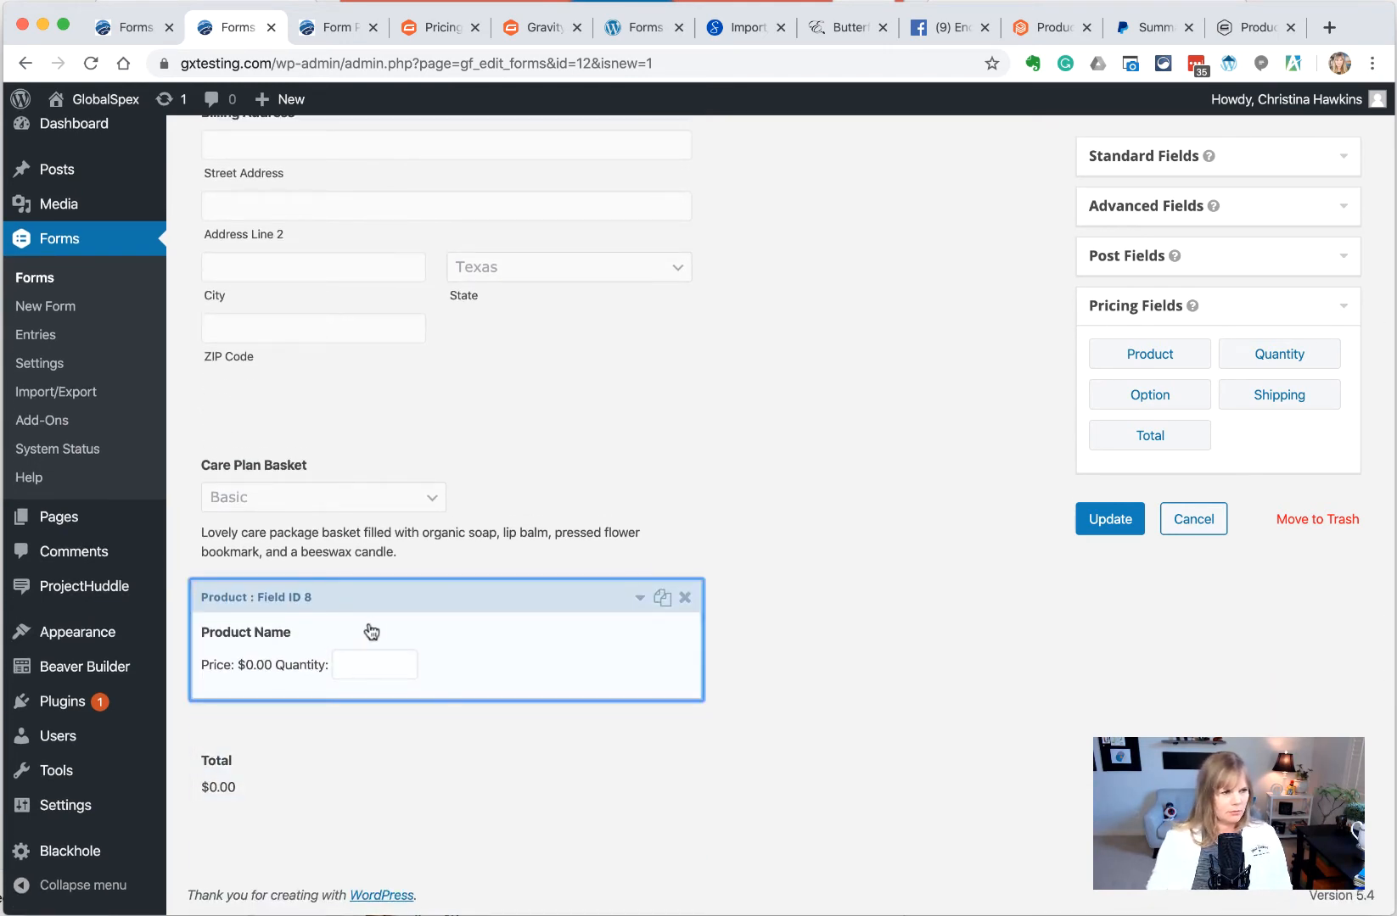
pyautogui.moveTo(337, 788); pyautogui.dragTo(178, 768)
pyautogui.write('T')
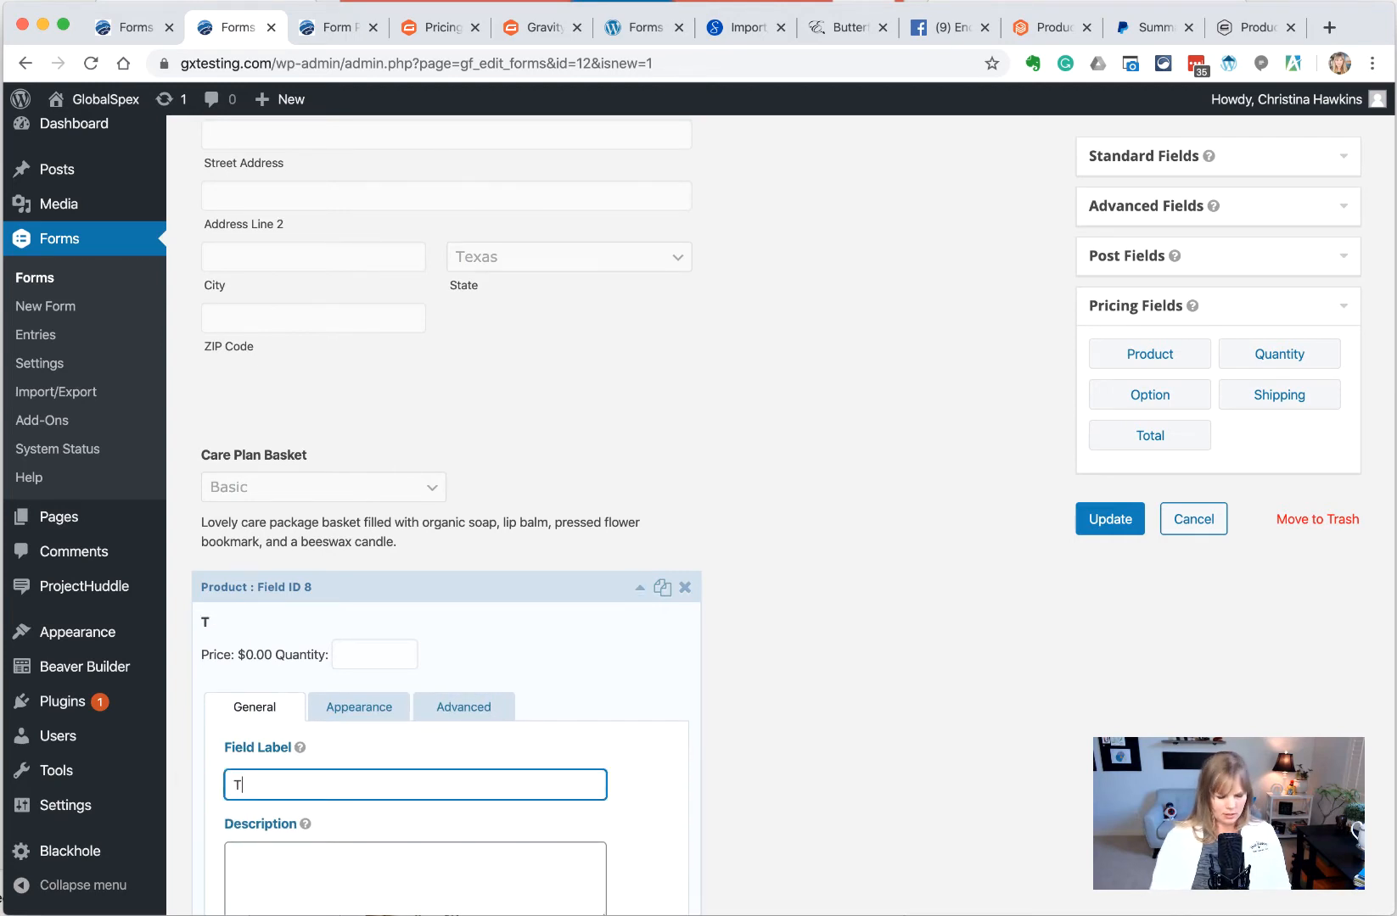
pyautogui.write('exas Sales Tax')
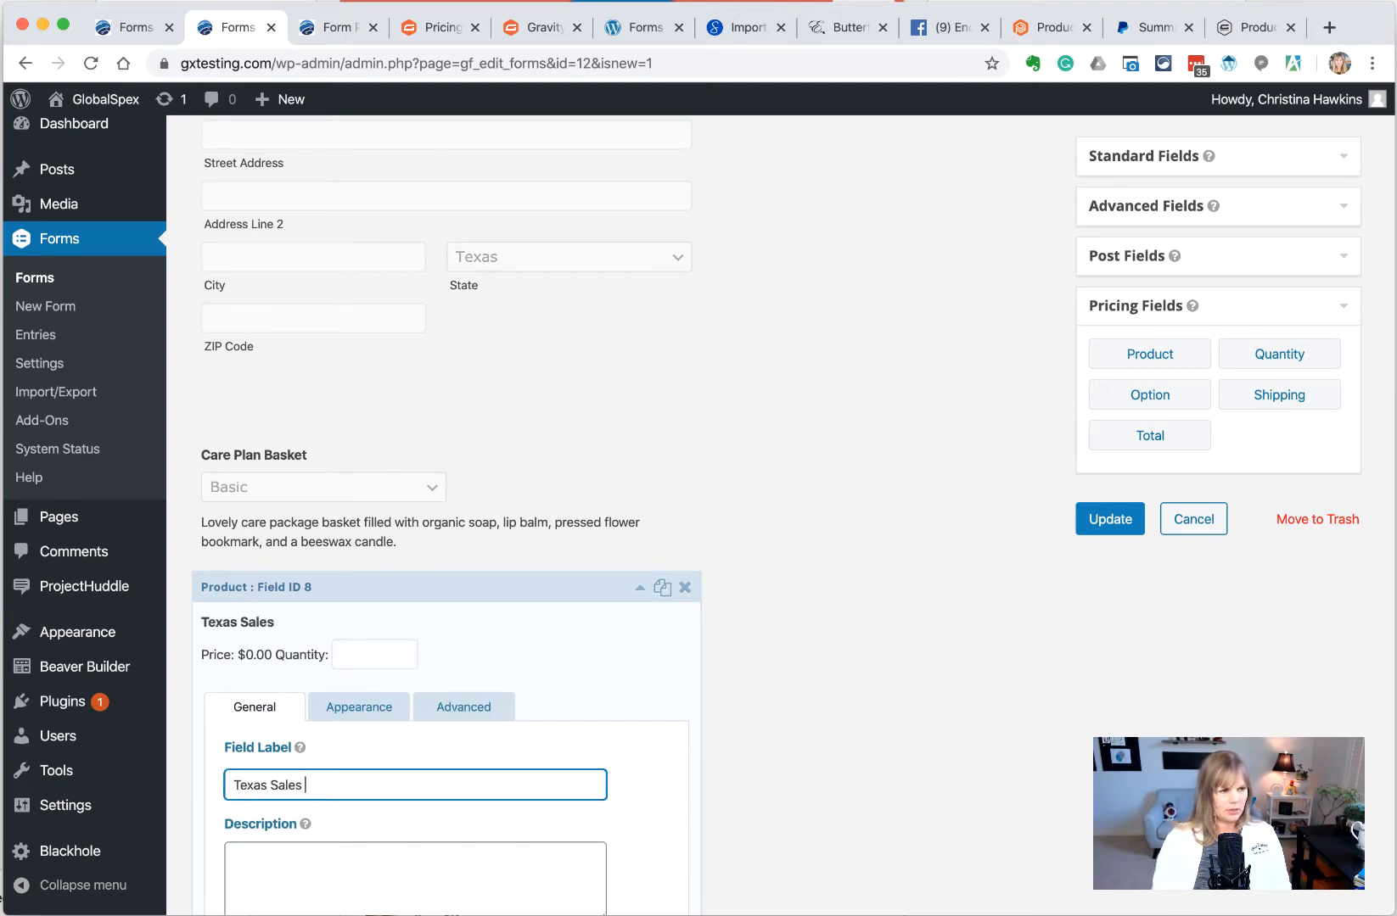
# Change the field type to Calculation and disable its quantity field
pyautogui.scroll(-1, 537, 658)
pyautogui.scroll(-5, 534, 658)
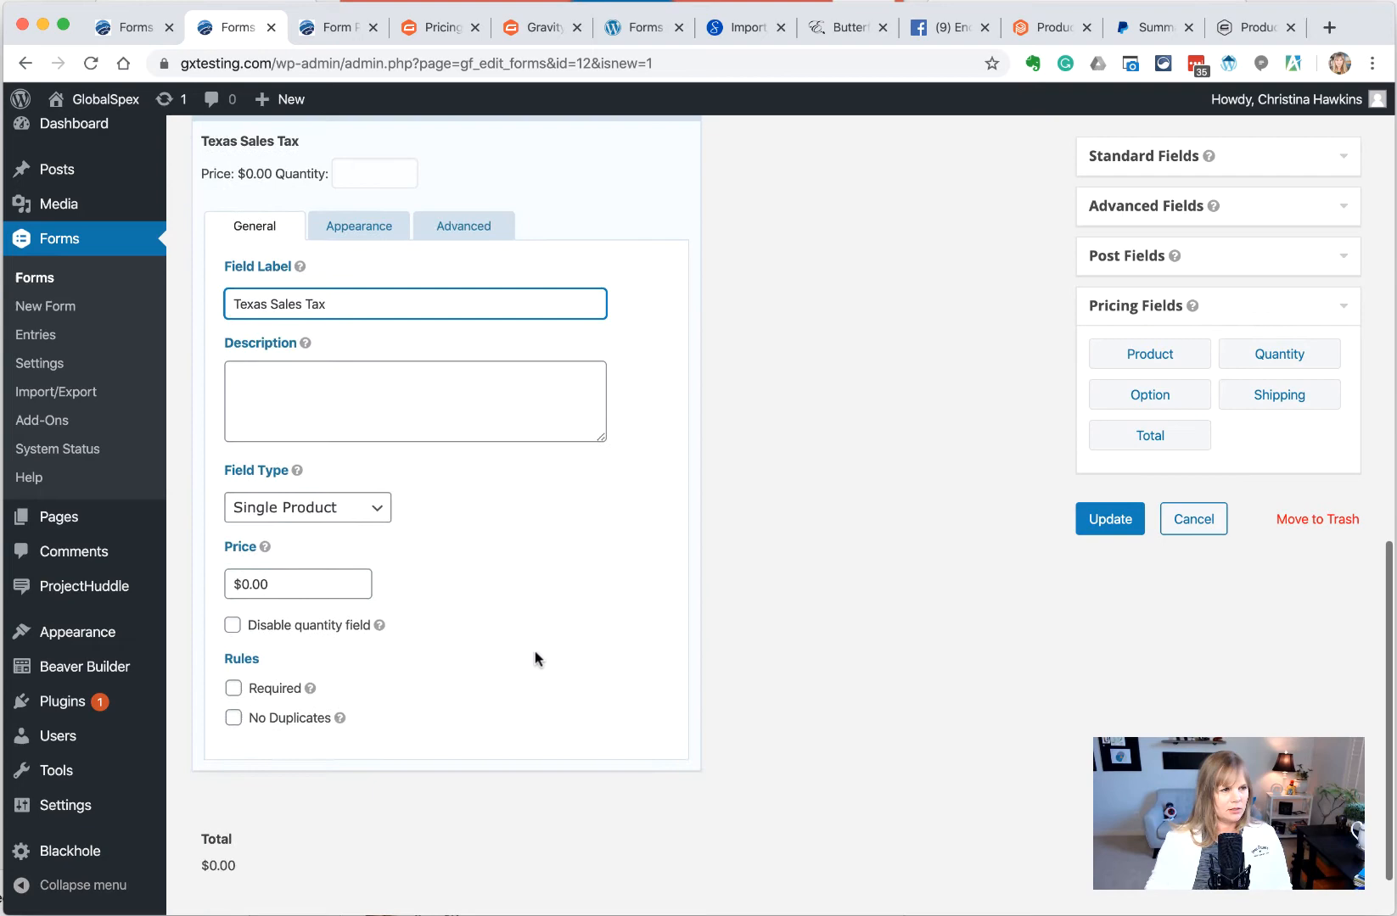
pyautogui.click(335, 393)
pyautogui.click(346, 509)
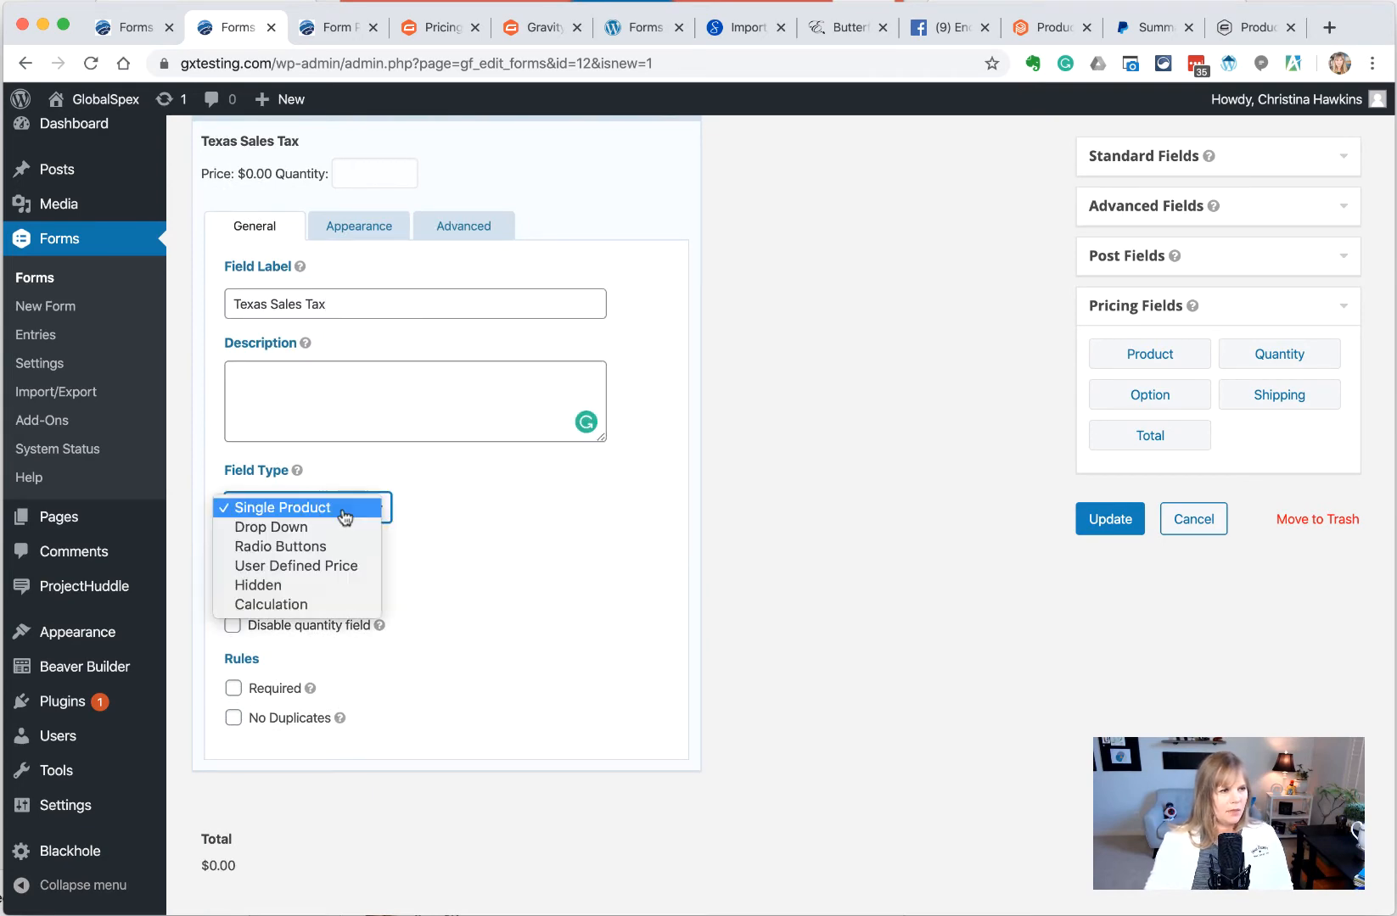
pyautogui.click(311, 606)
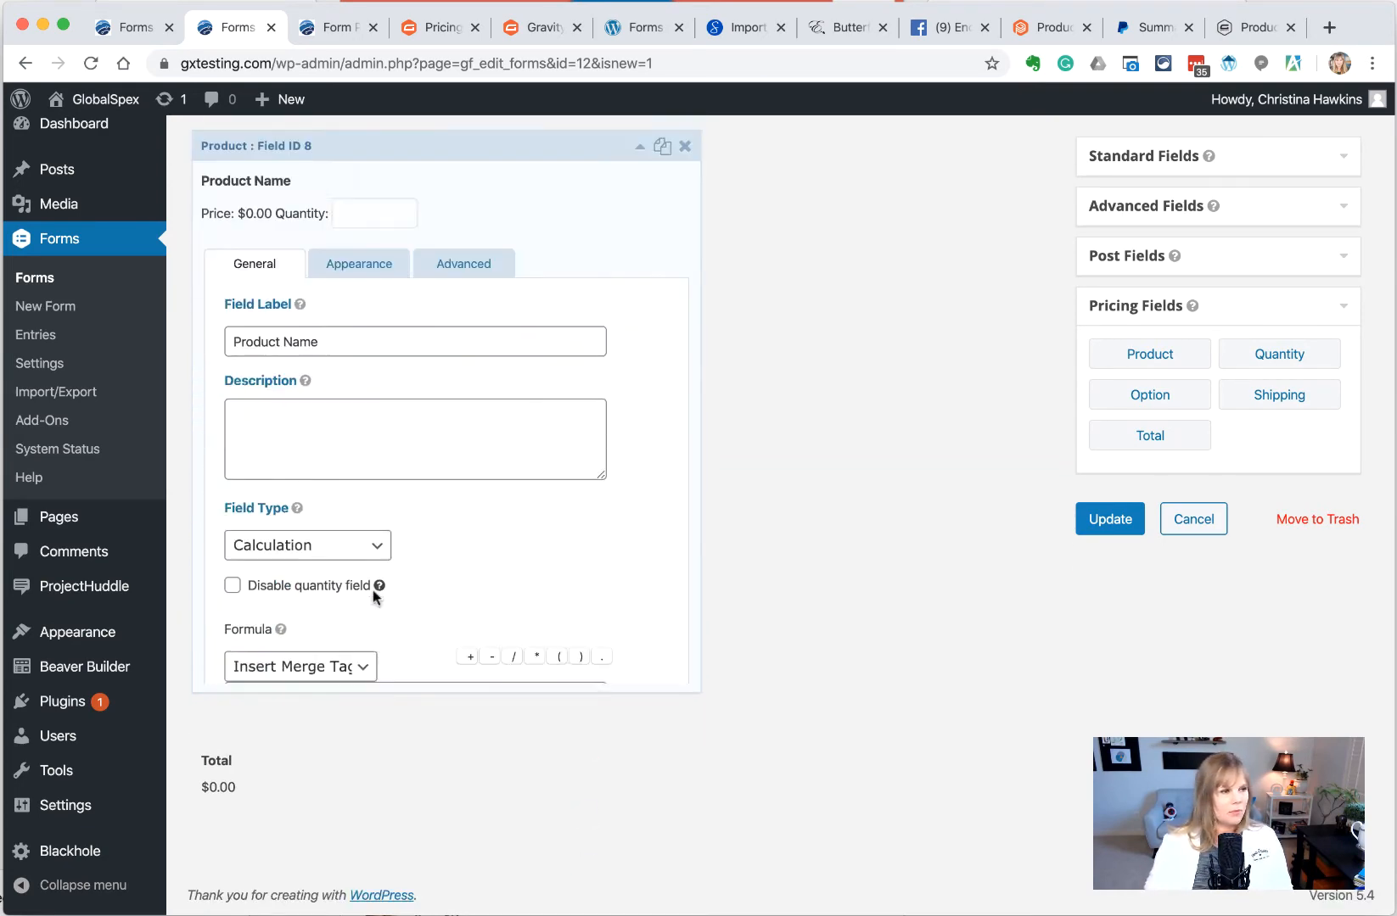
pyautogui.click(233, 549)
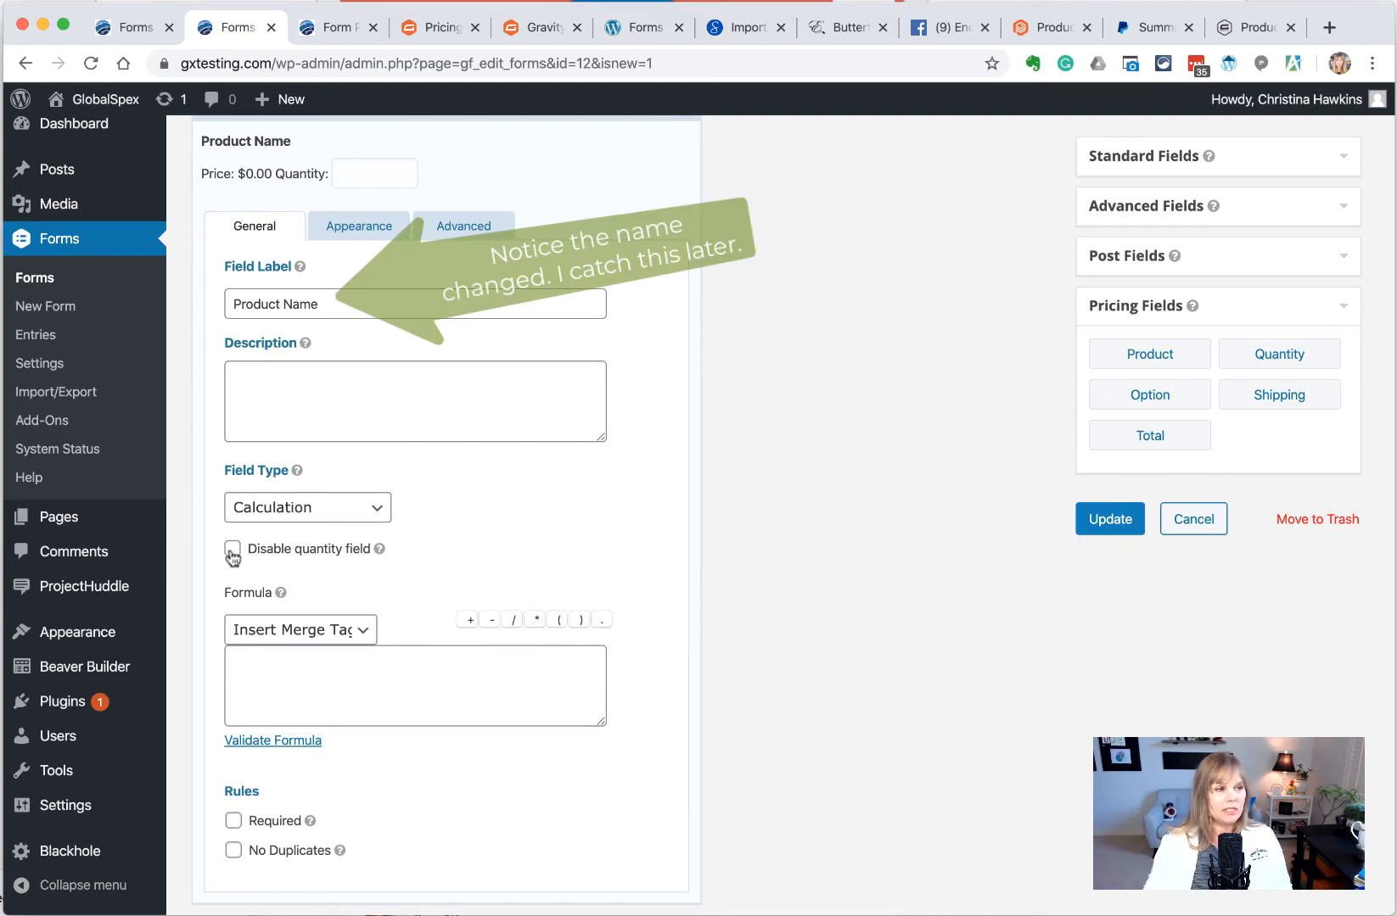
# Enter the formula {Care Plan Basket:5}*.0825 and validate it
pyautogui.click(307, 664)
pyautogui.scroll(3, 367, 580)
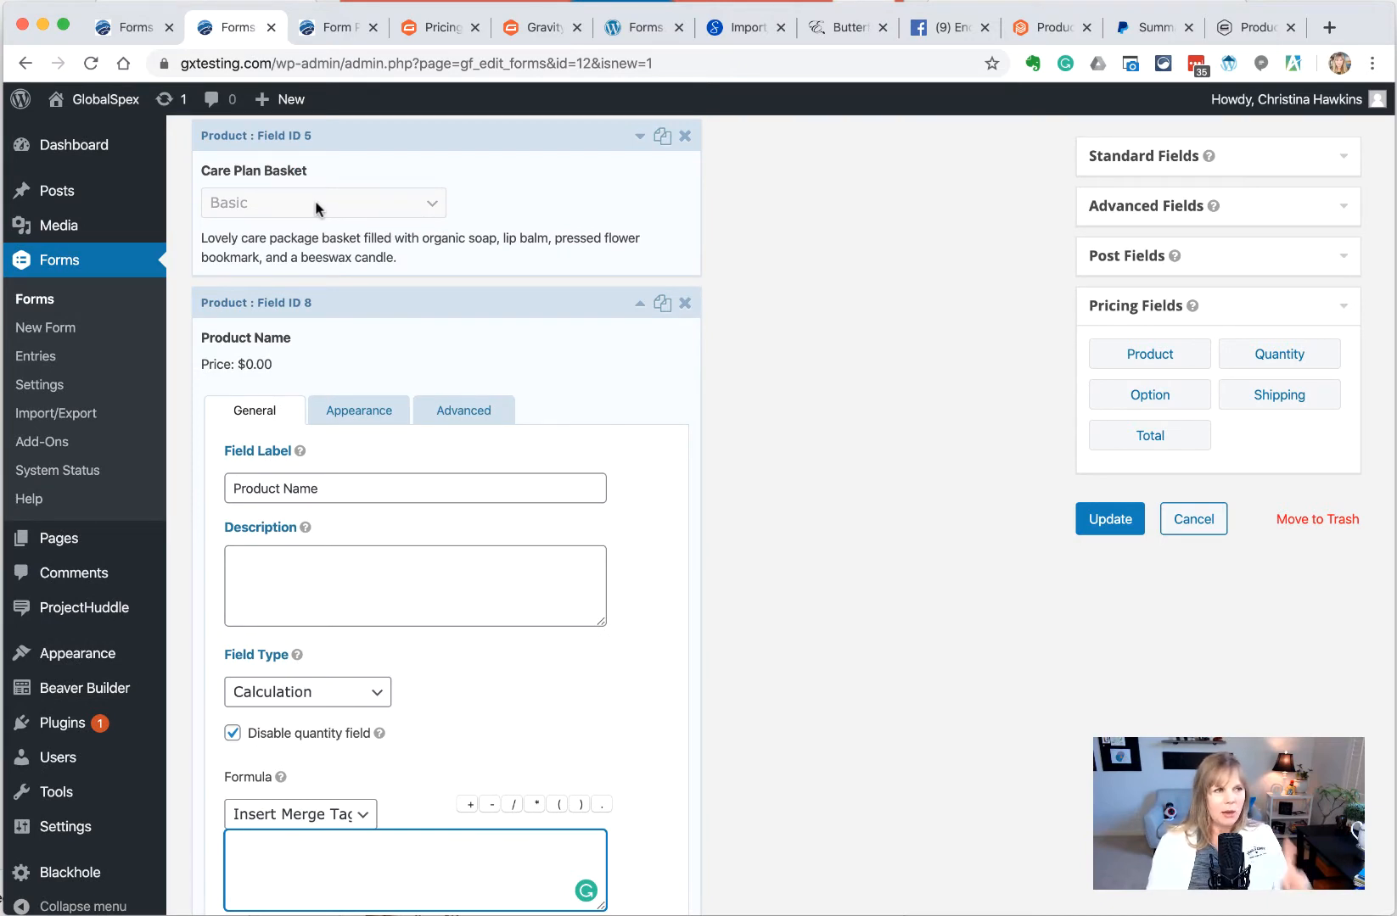
pyautogui.scroll(-1, 315, 208)
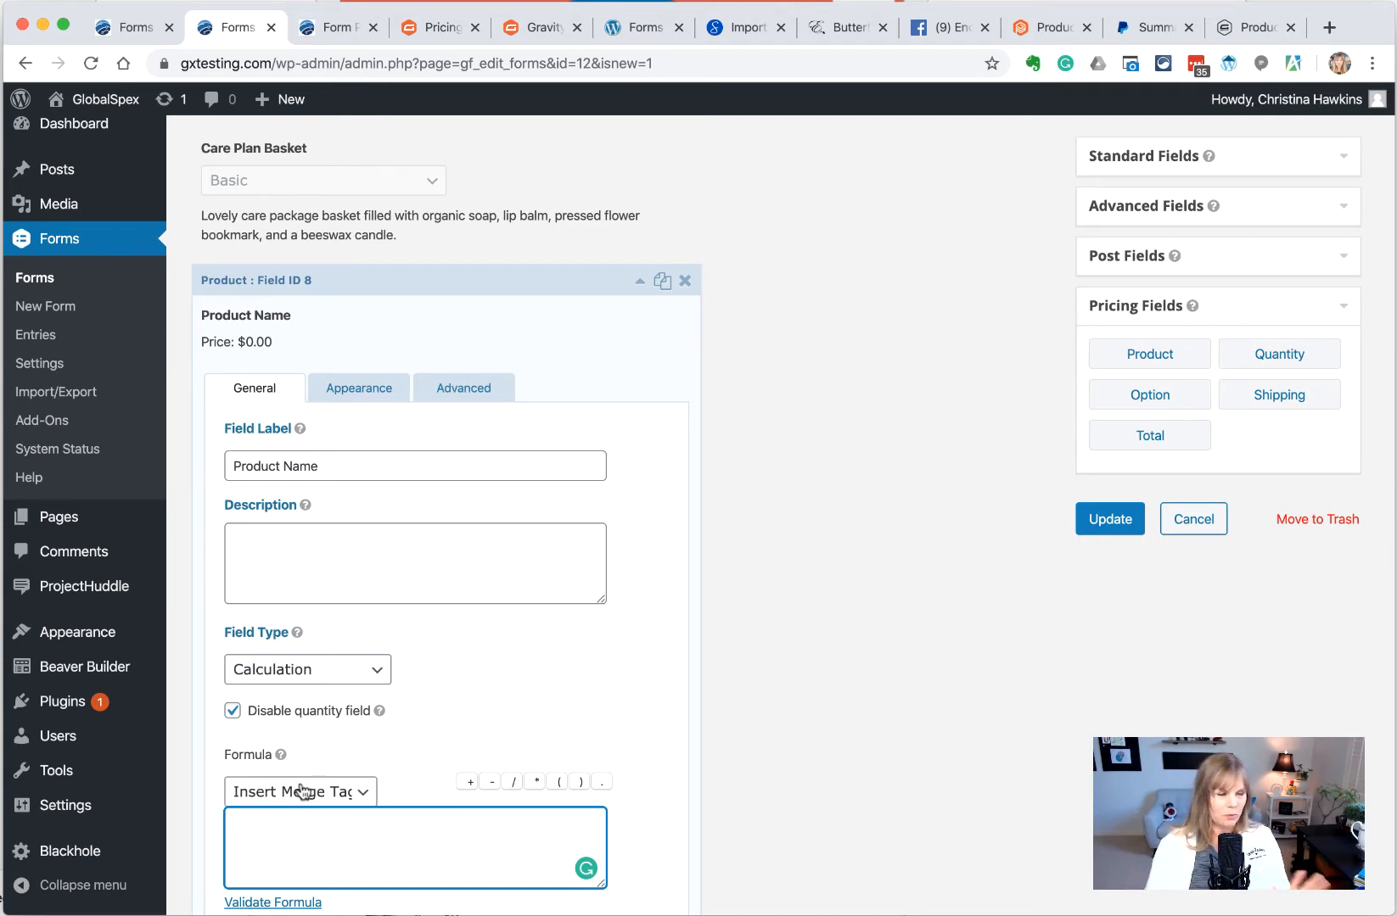
pyautogui.scroll(-2, 301, 791)
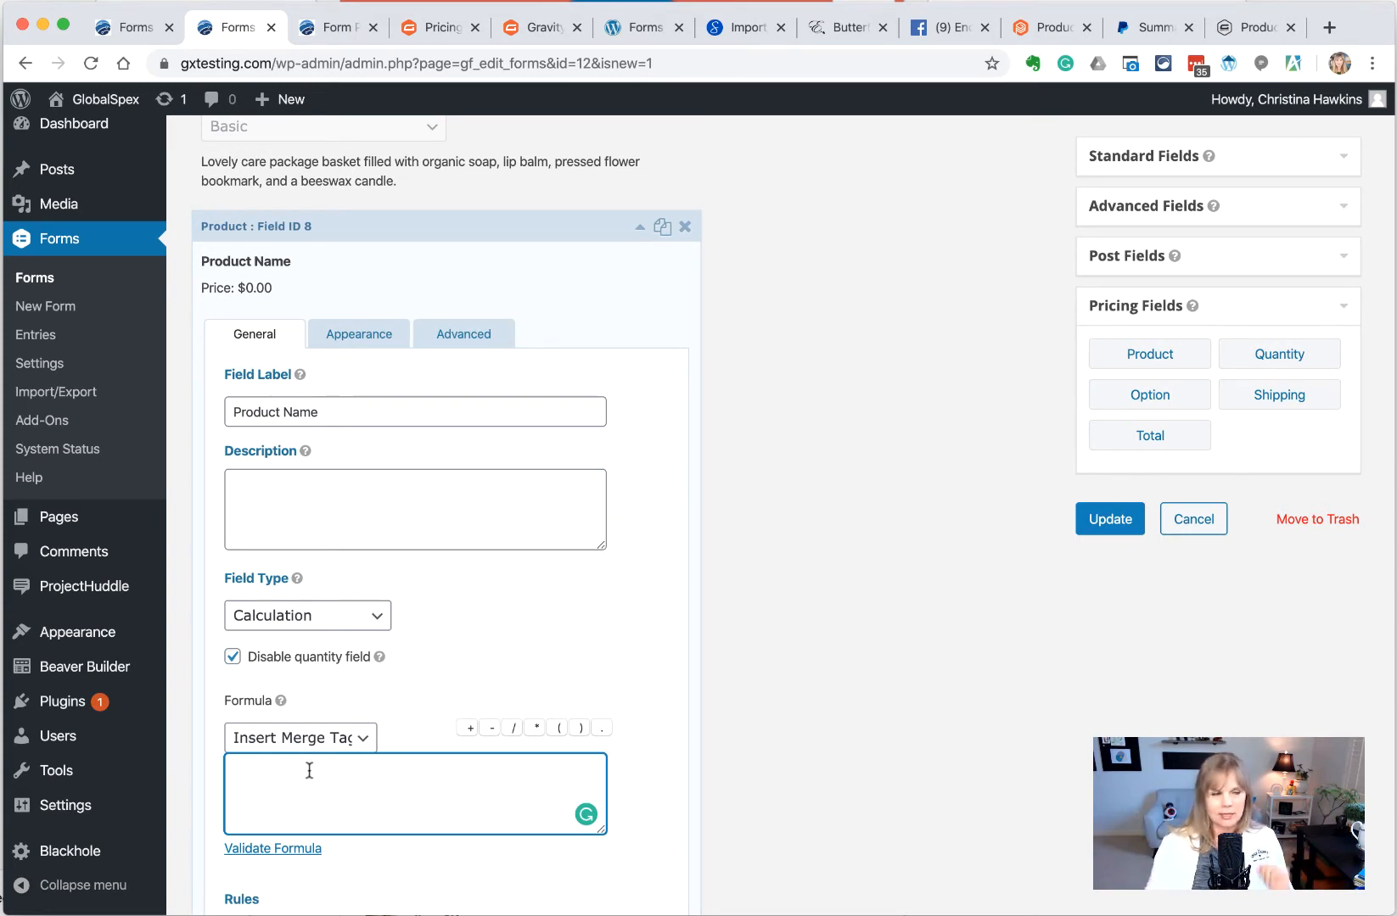
pyautogui.click(311, 740)
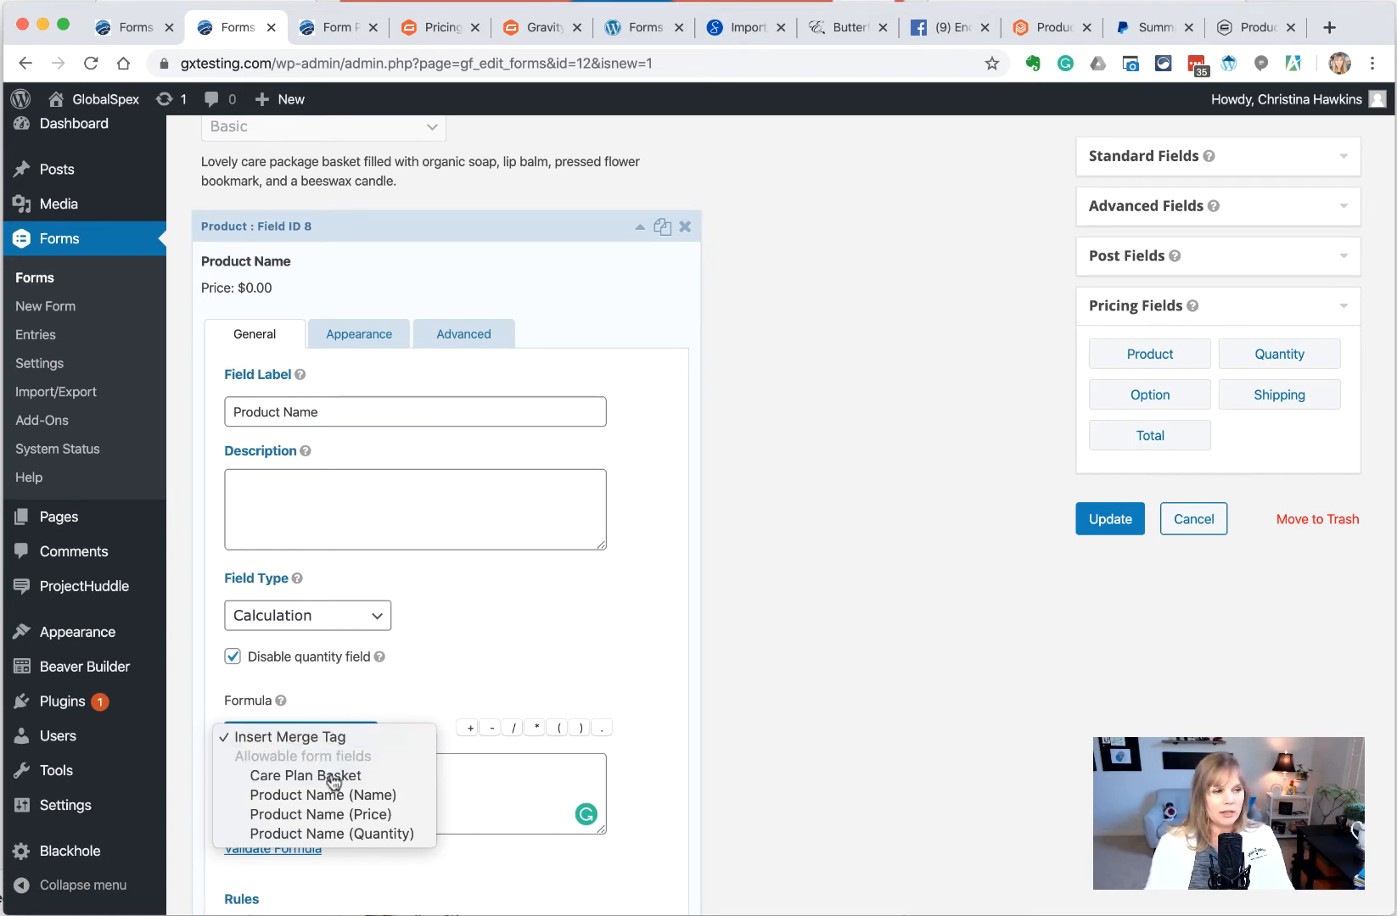
pyautogui.click(331, 776)
pyautogui.scroll(3, 383, 253)
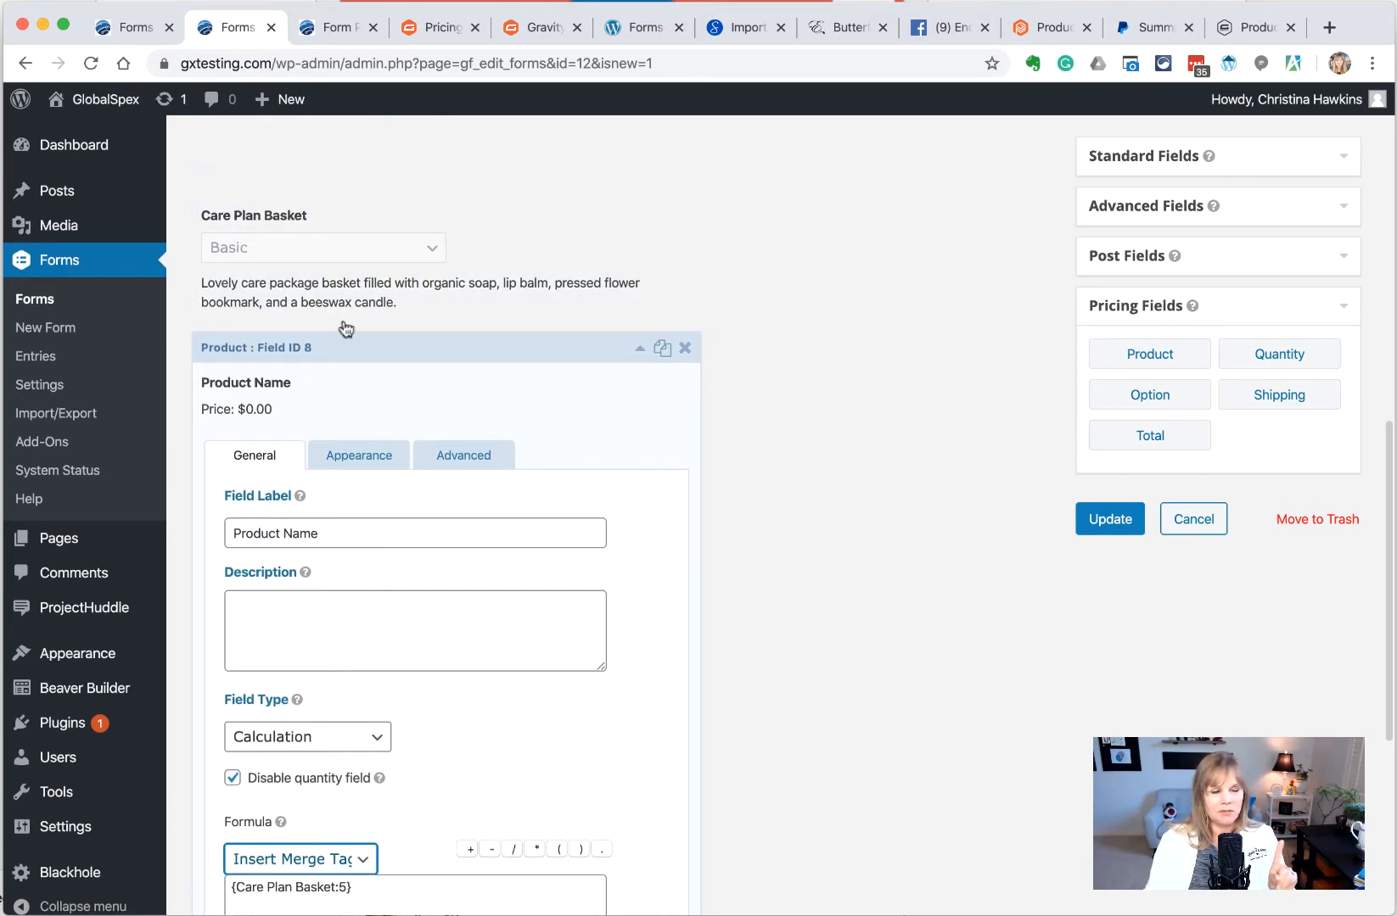
pyautogui.scroll(-3, 343, 324)
pyautogui.scroll(-3, 365, 571)
pyautogui.click(382, 676)
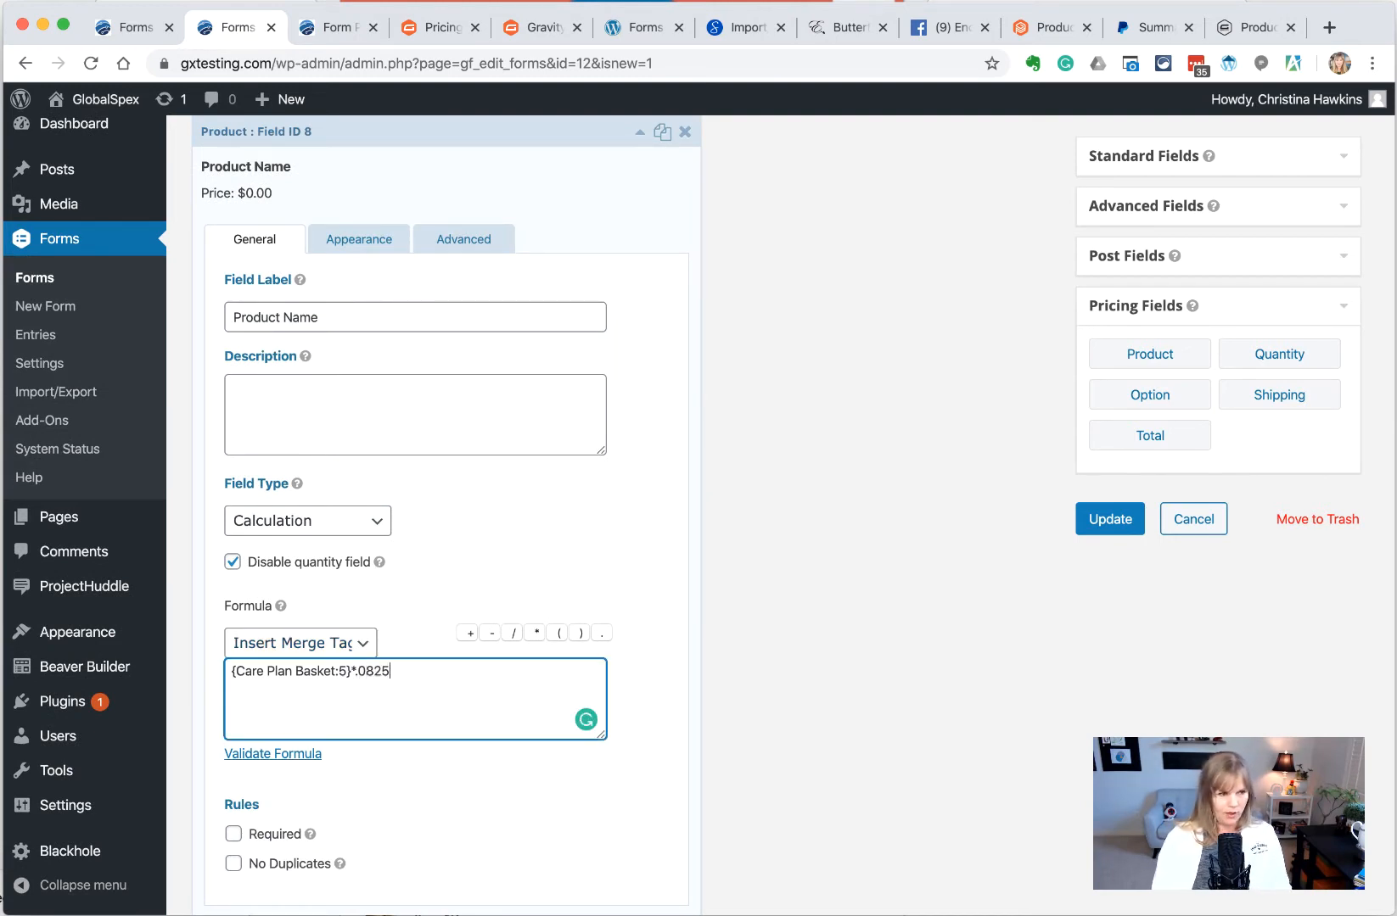
pyautogui.write('*.0825')
pyautogui.click(307, 753)
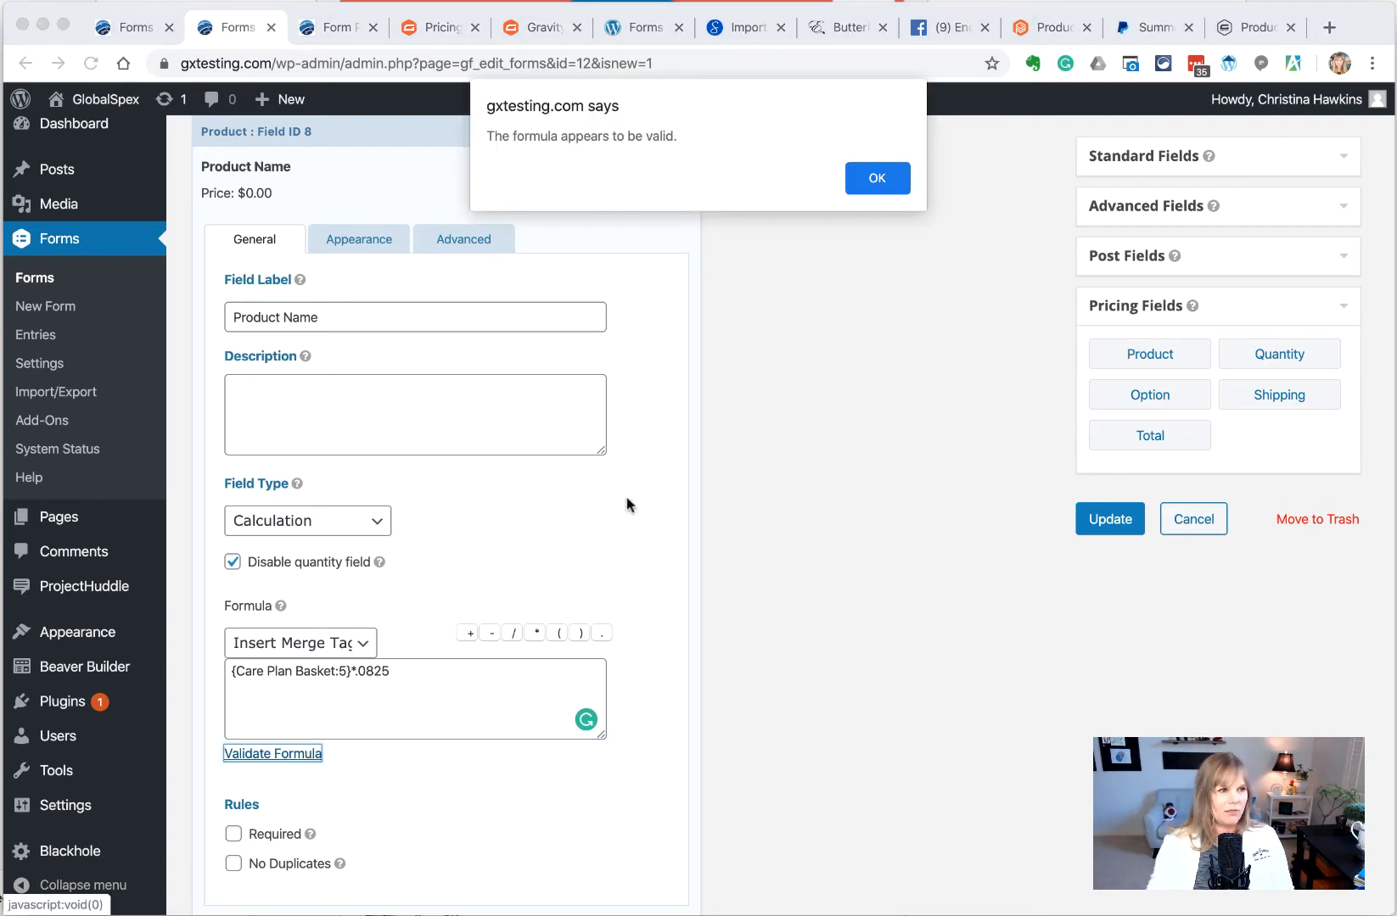
# Dismiss the formula validity message and save the form
pyautogui.click(859, 183)
pyautogui.click(1093, 527)
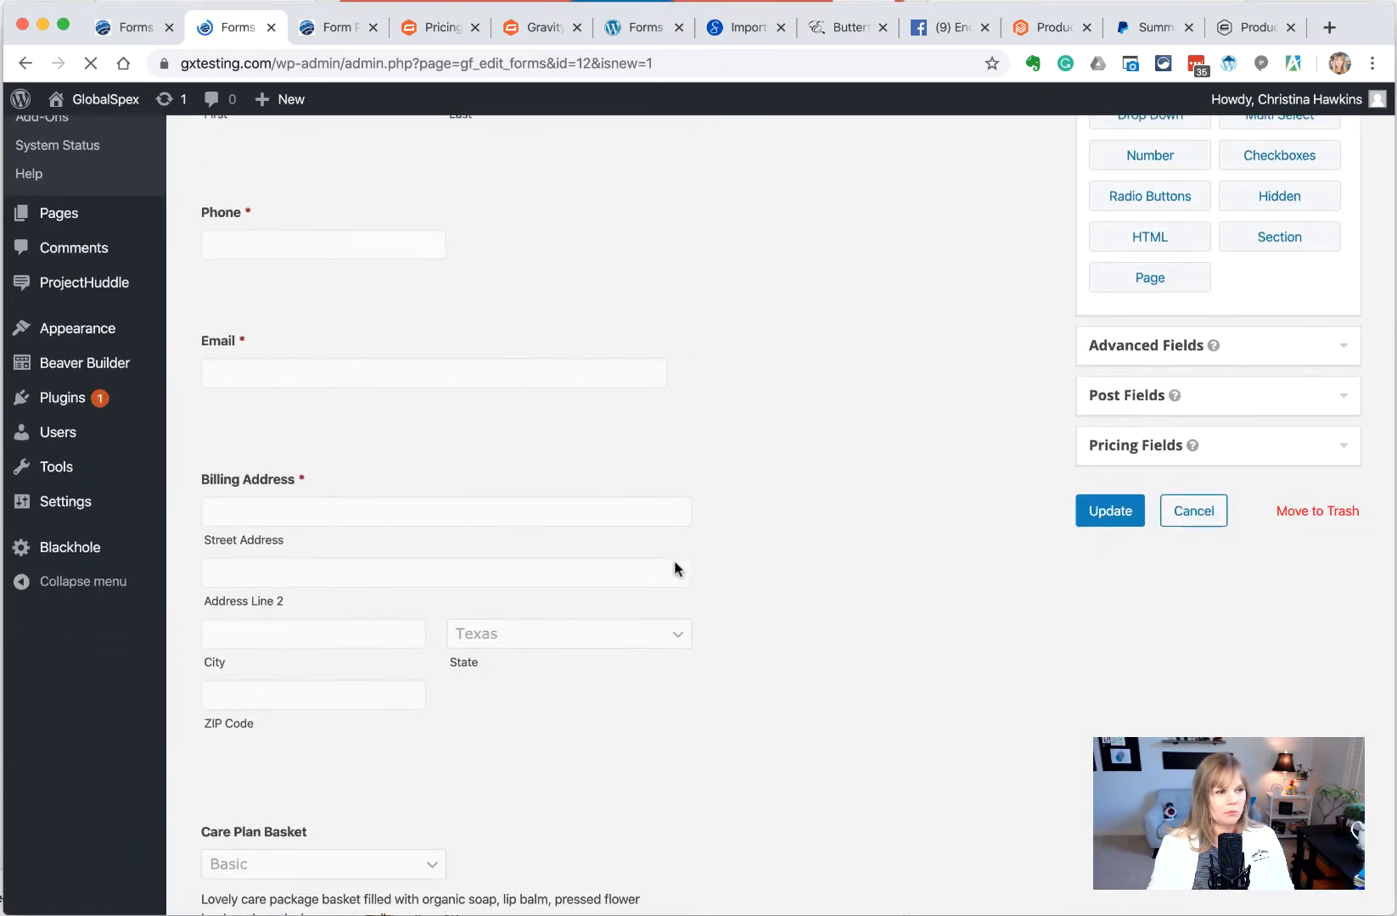
pyautogui.scroll(3, 673, 560)
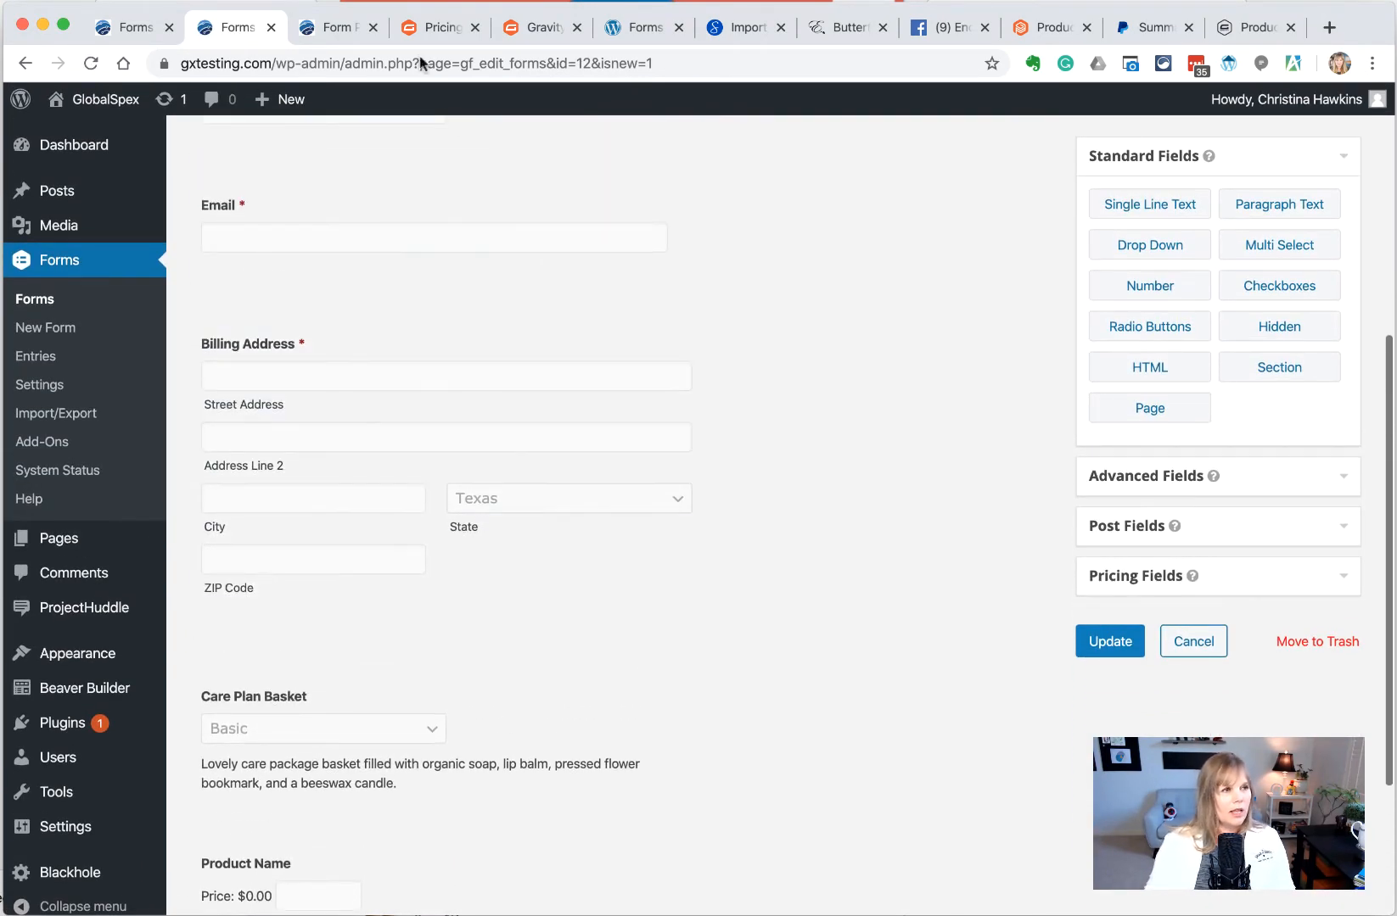
# Reload the preview and confirm Basic adds a calculated $4.04 for a $53.04 total
pyautogui.click(325, 28)
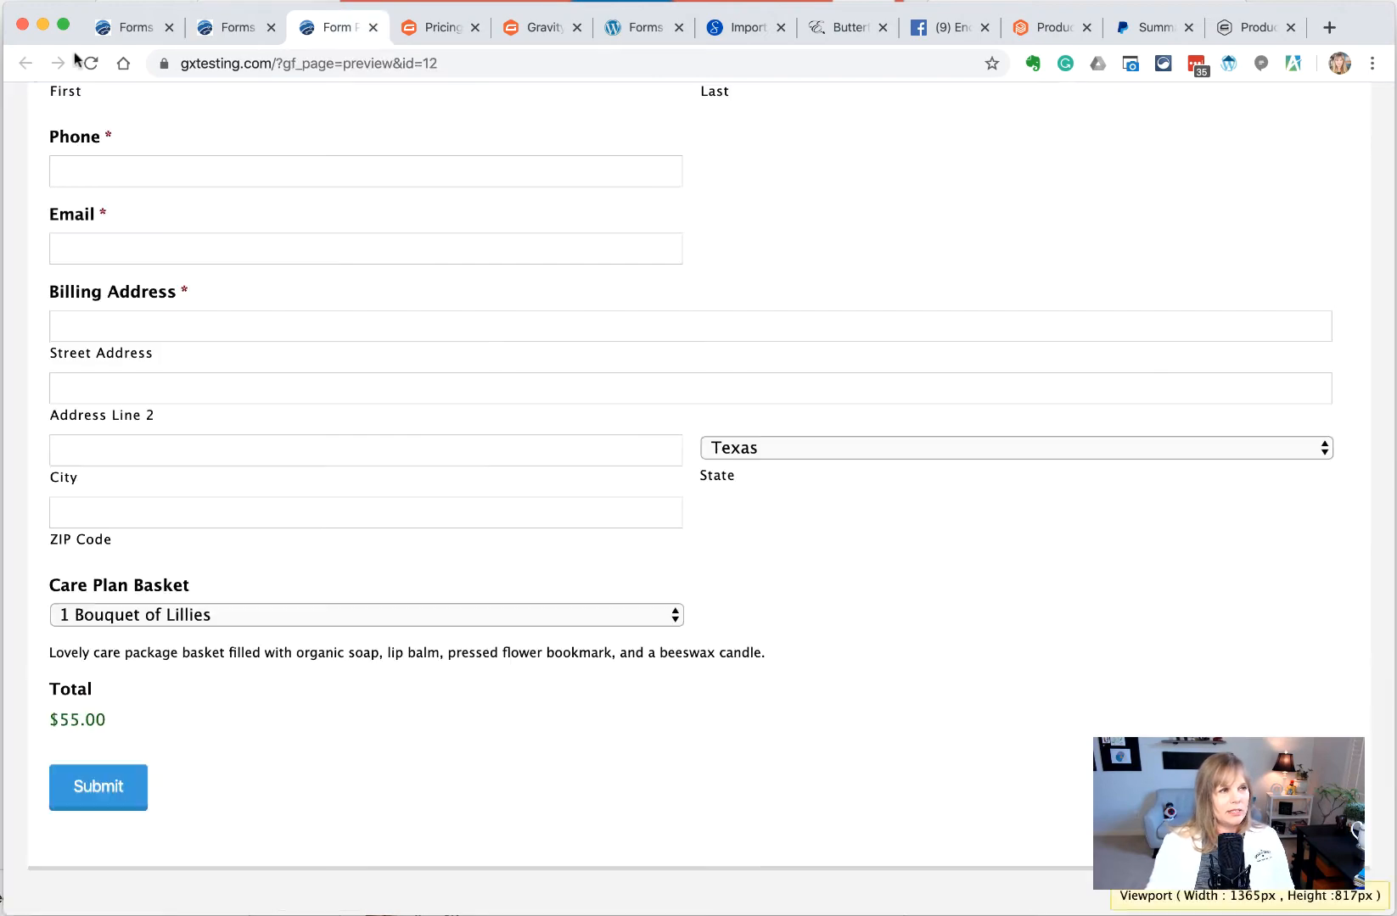
pyautogui.click(91, 65)
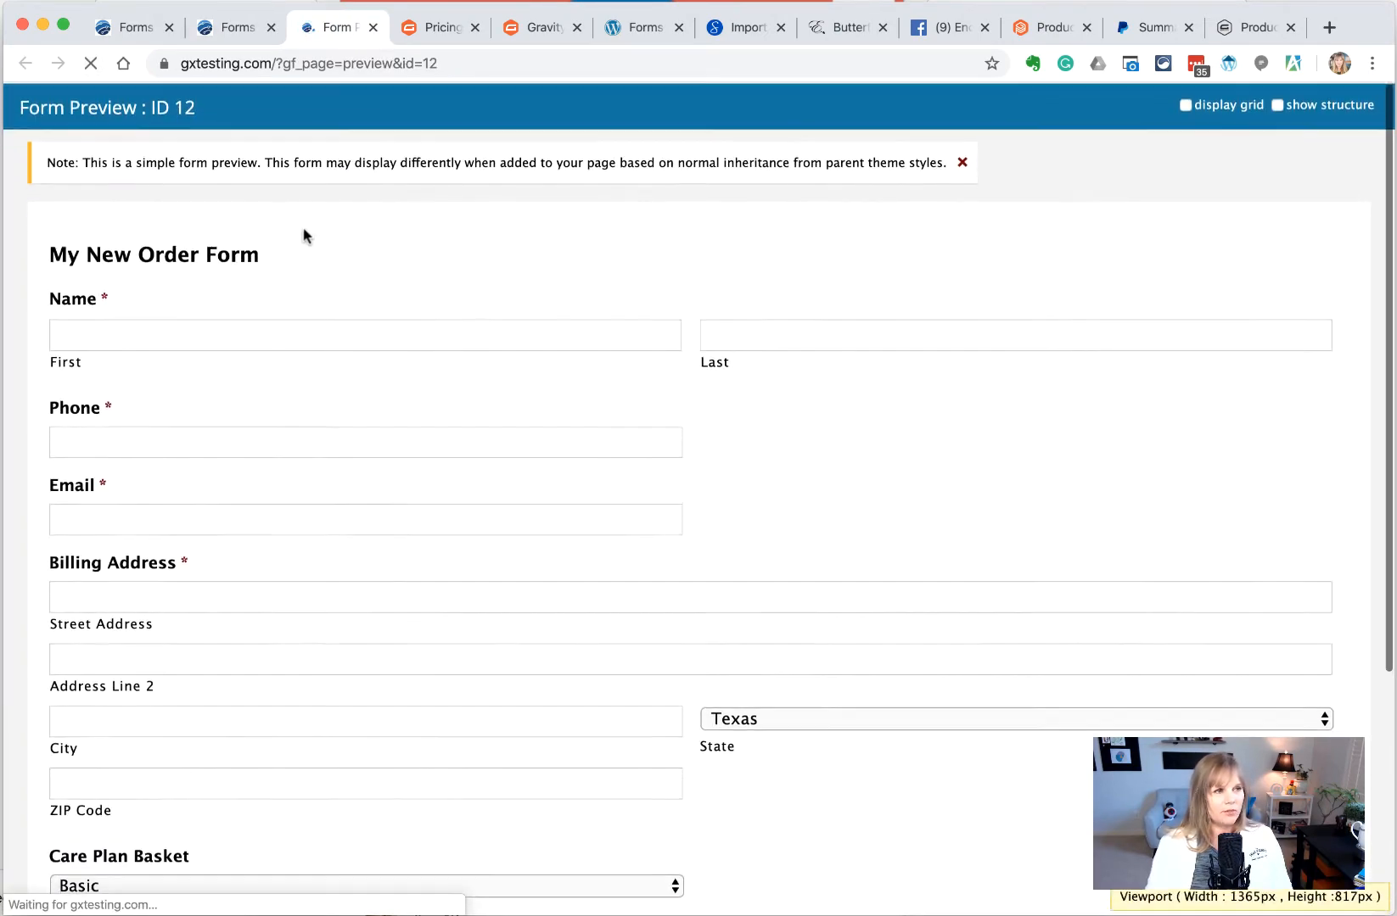
pyautogui.scroll(-8, 302, 234)
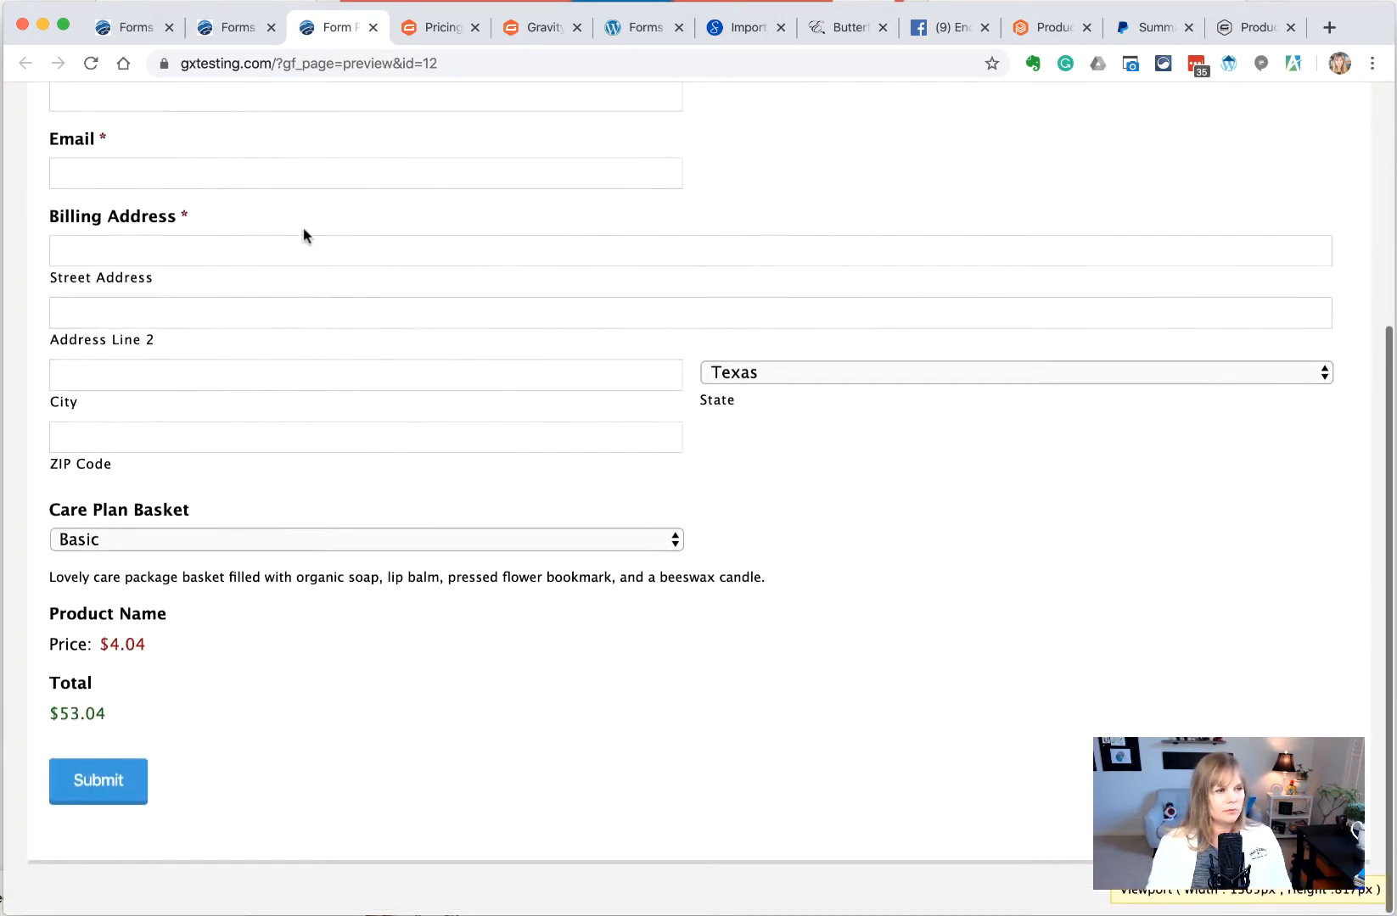
pyautogui.click(121, 547)
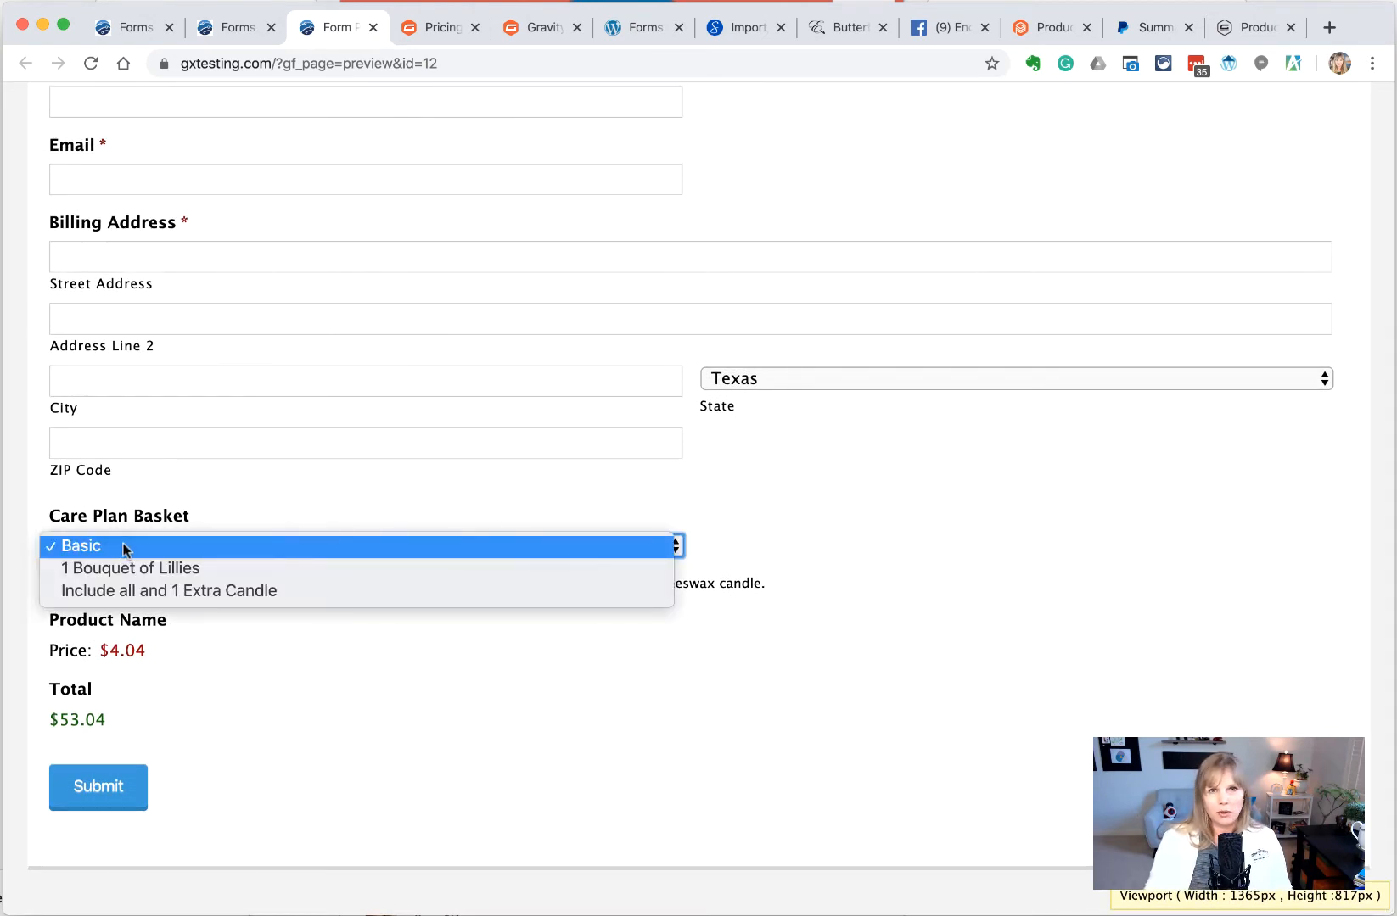
pyautogui.click(433, 448)
pyautogui.click(237, 26)
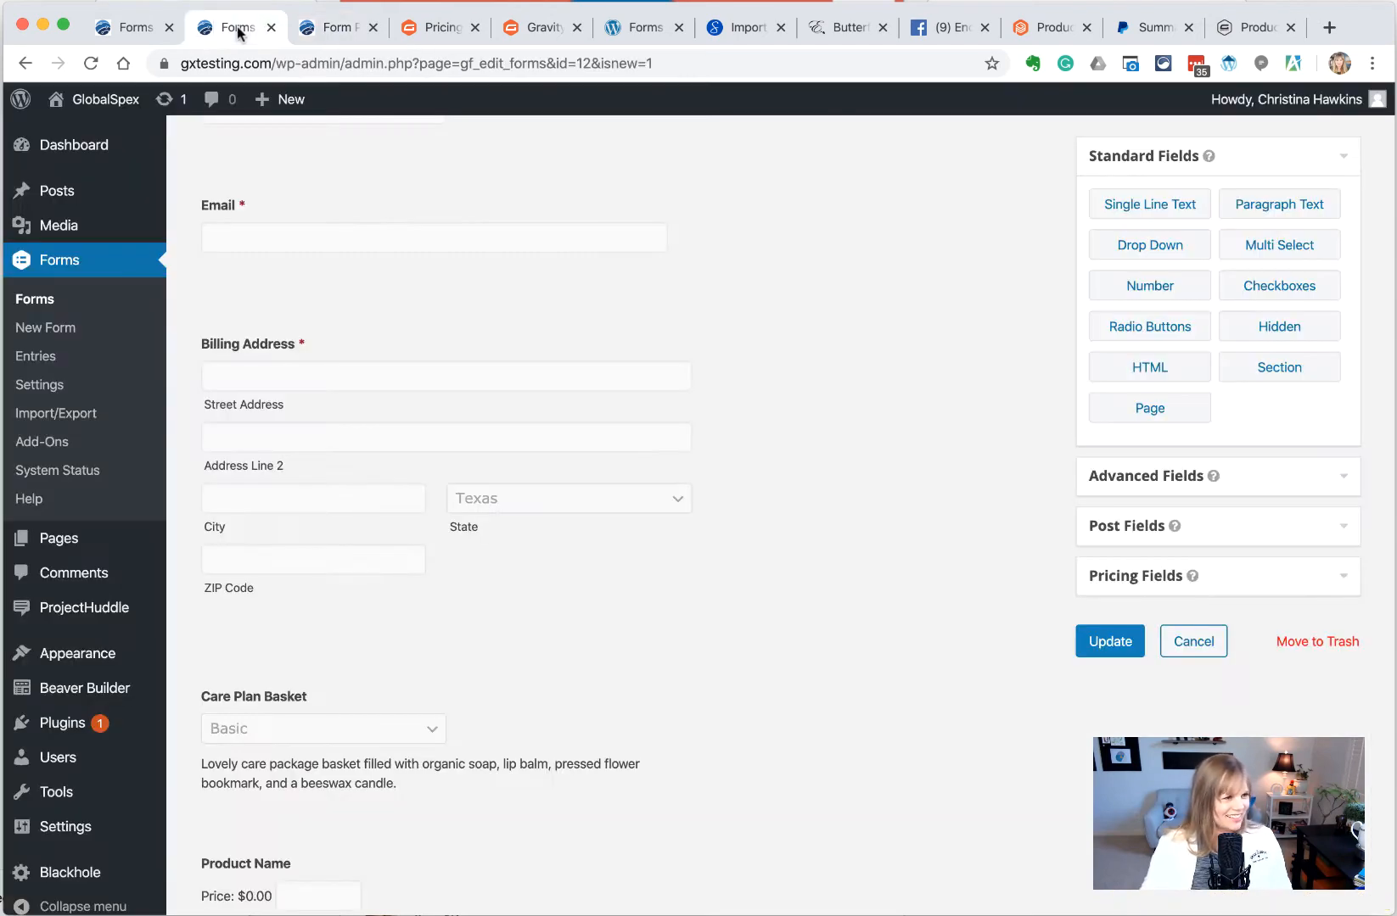
# Append the price to the Basic choice label in the Care Plan Basket field
pyautogui.scroll(-3, 397, 530)
pyautogui.click(399, 529)
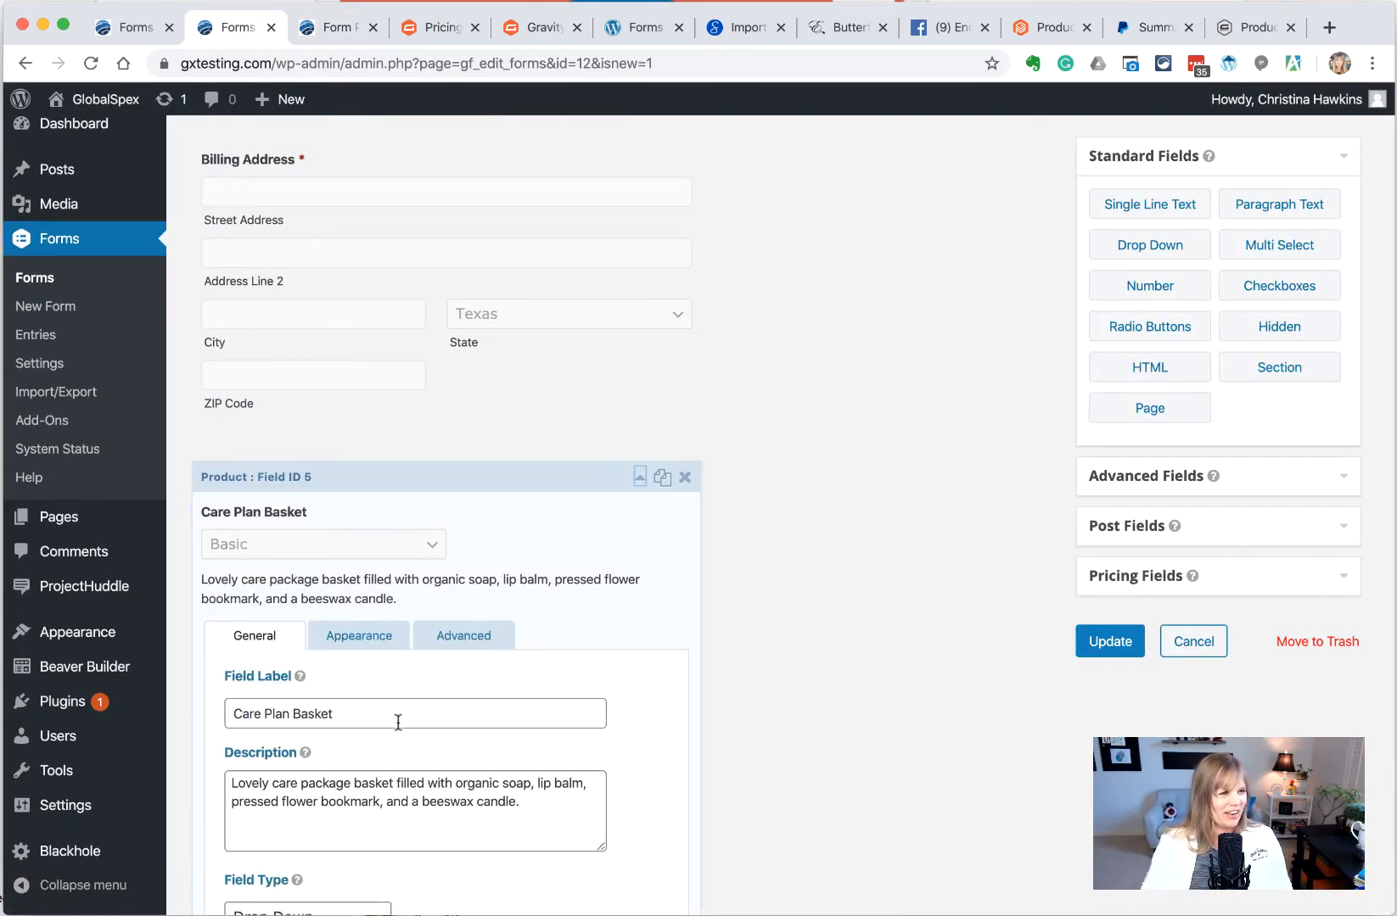
pyautogui.scroll(-3, 396, 543)
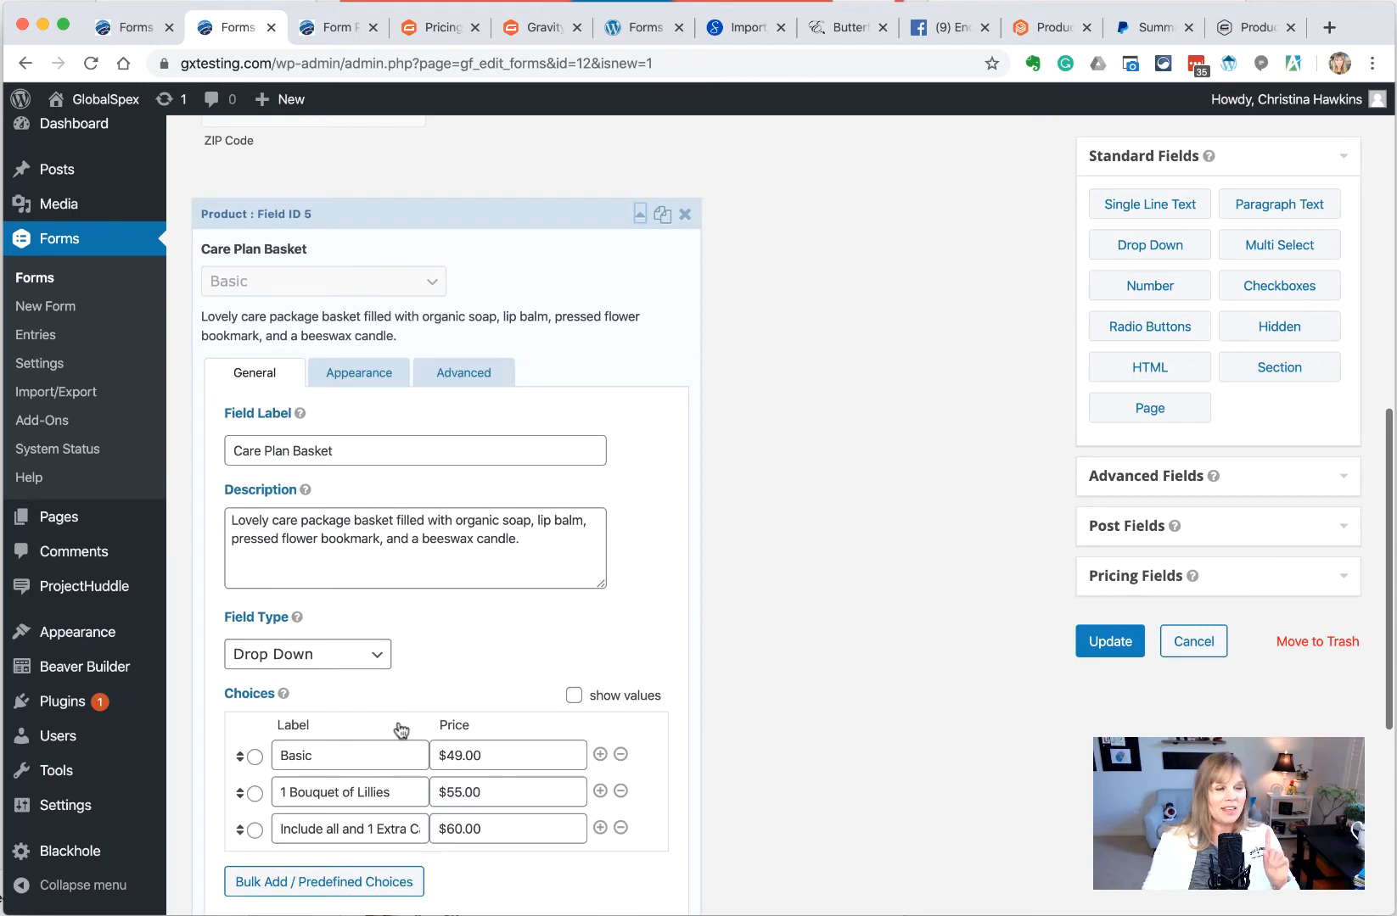
pyautogui.click(334, 755)
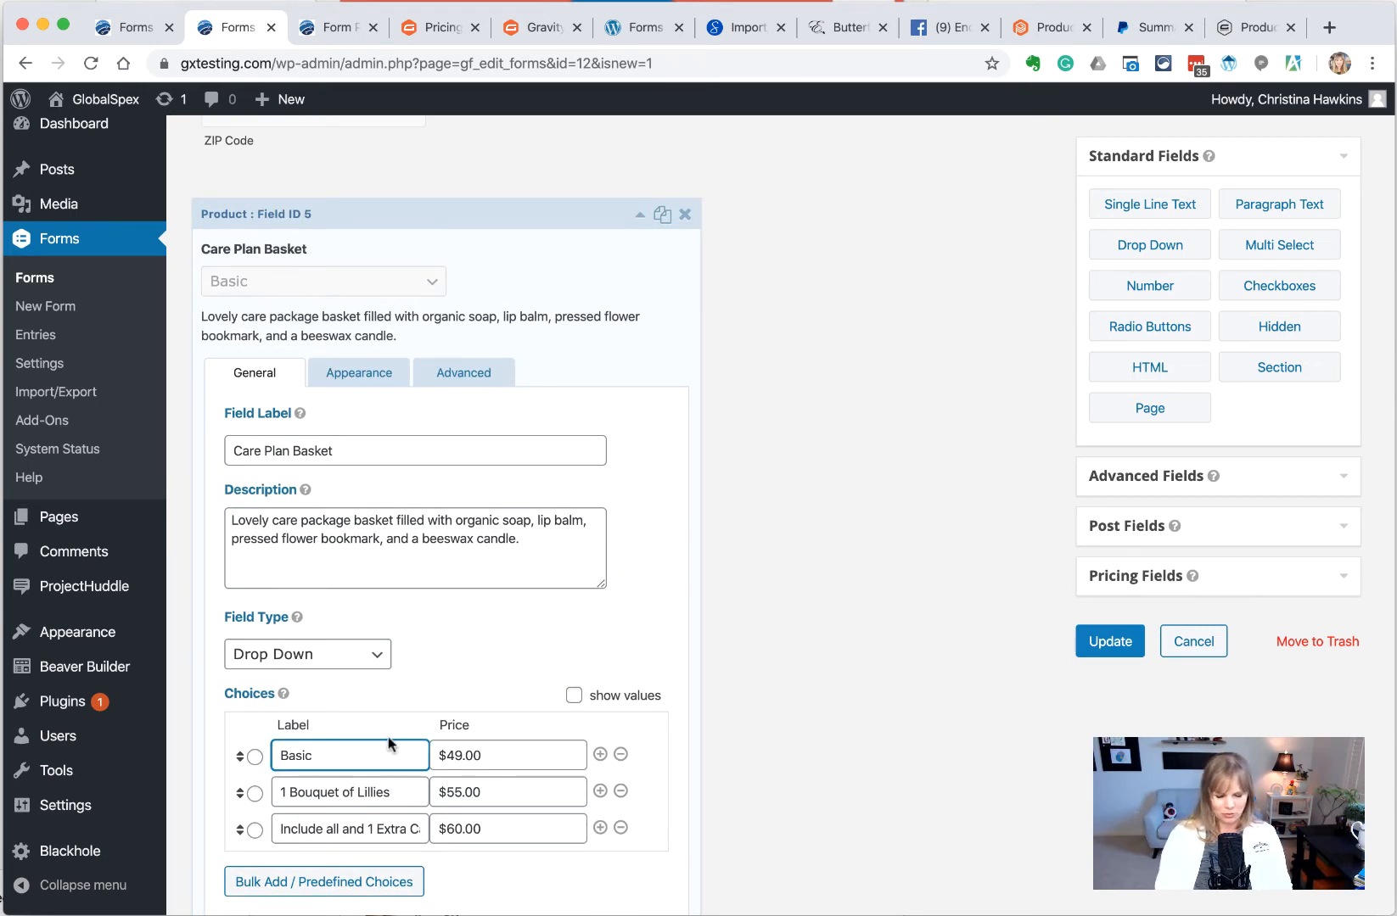
pyautogui.write('- $29.99')
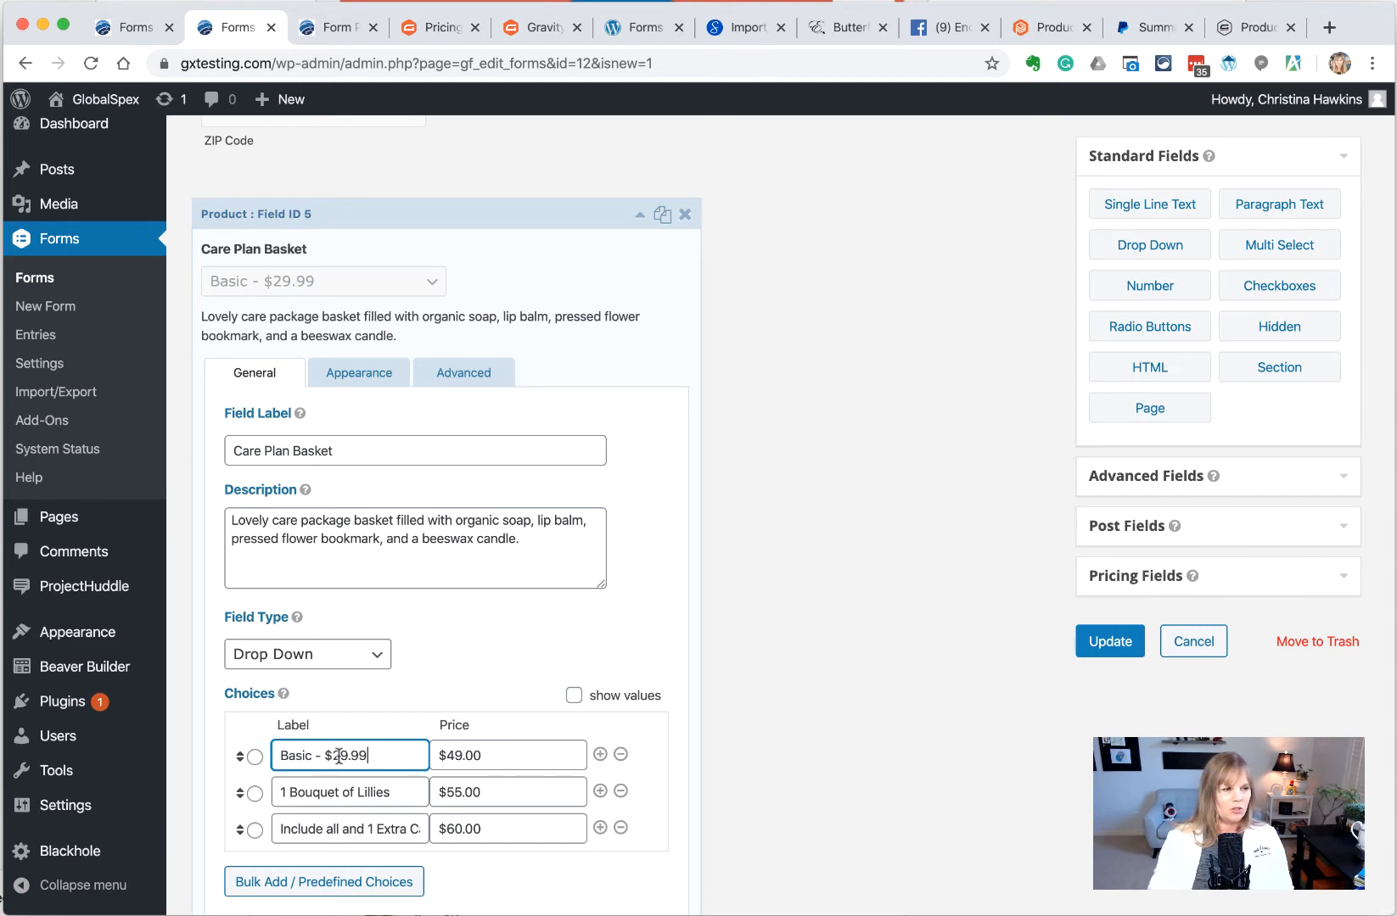
pyautogui.press('BackSpace')
pyautogui.write('4')
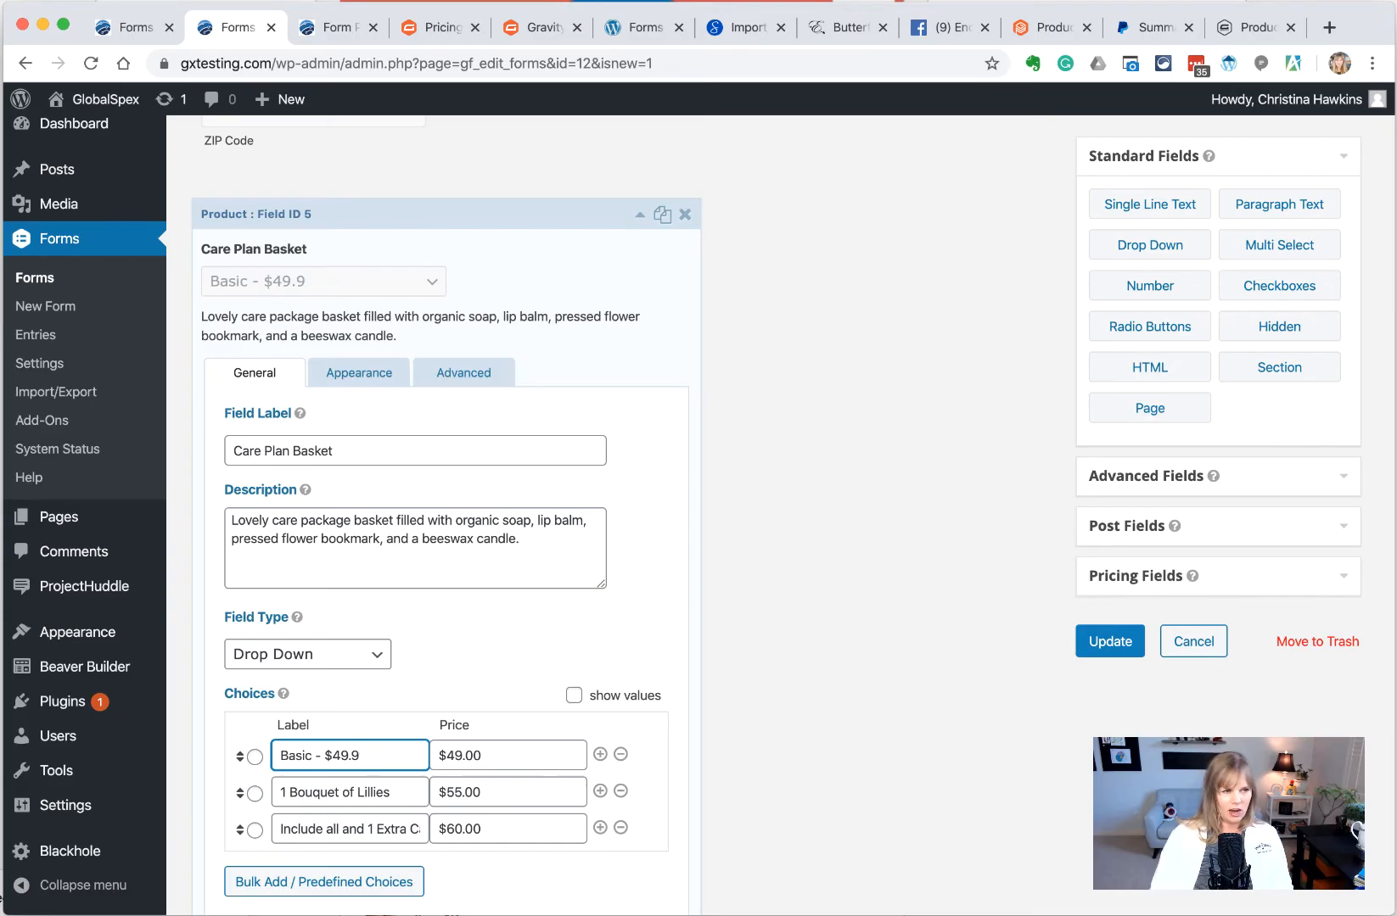
pyautogui.press('BackSpace')
pyautogui.write('00')
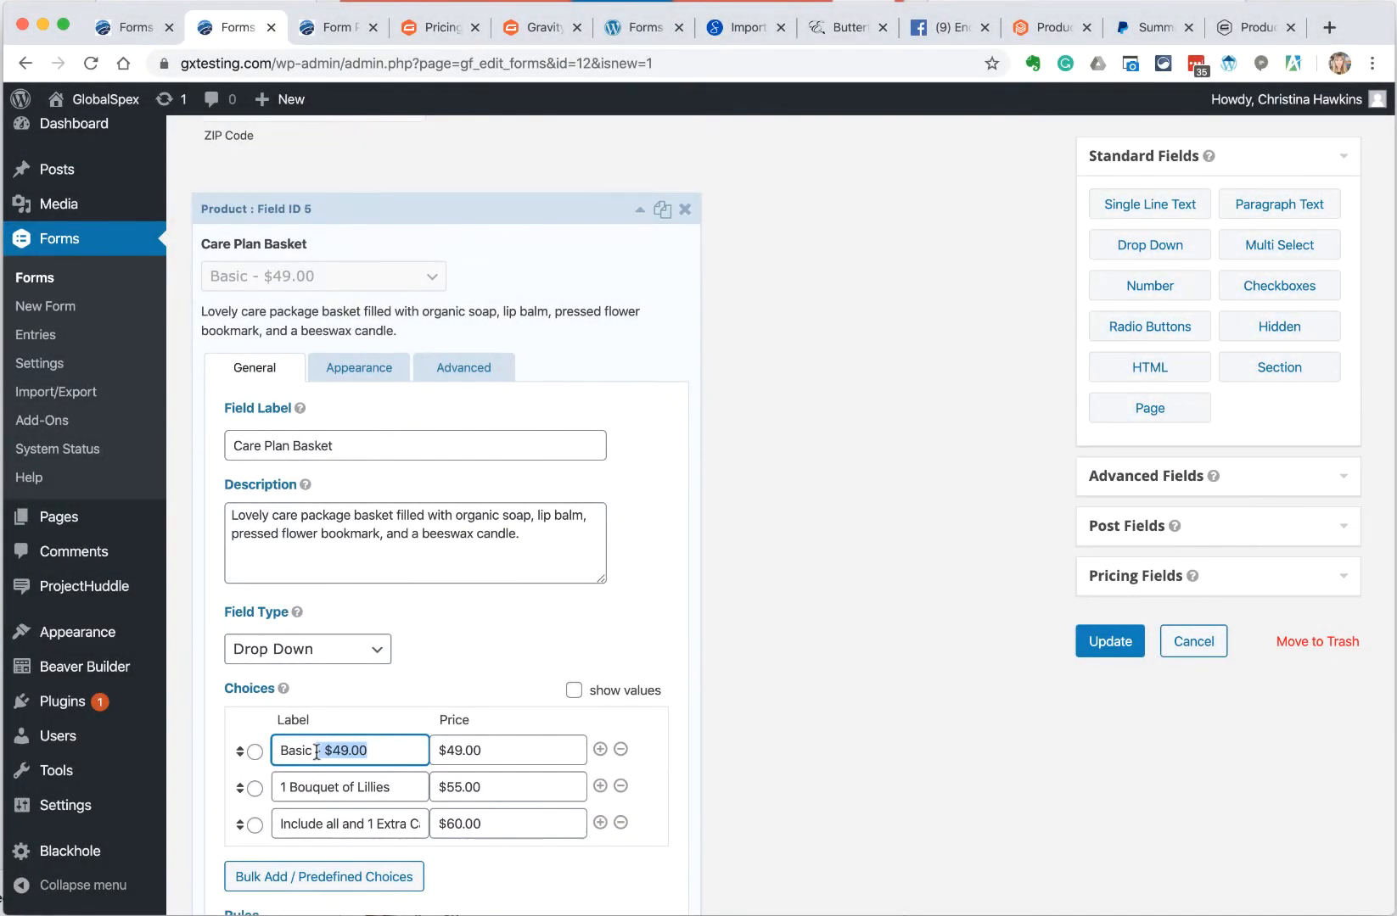
# Add '$55' to the Lillies label, fix Basic to '- $49', price the third choice, and save
pyautogui.click(405, 787)
pyautogui.write('$55')
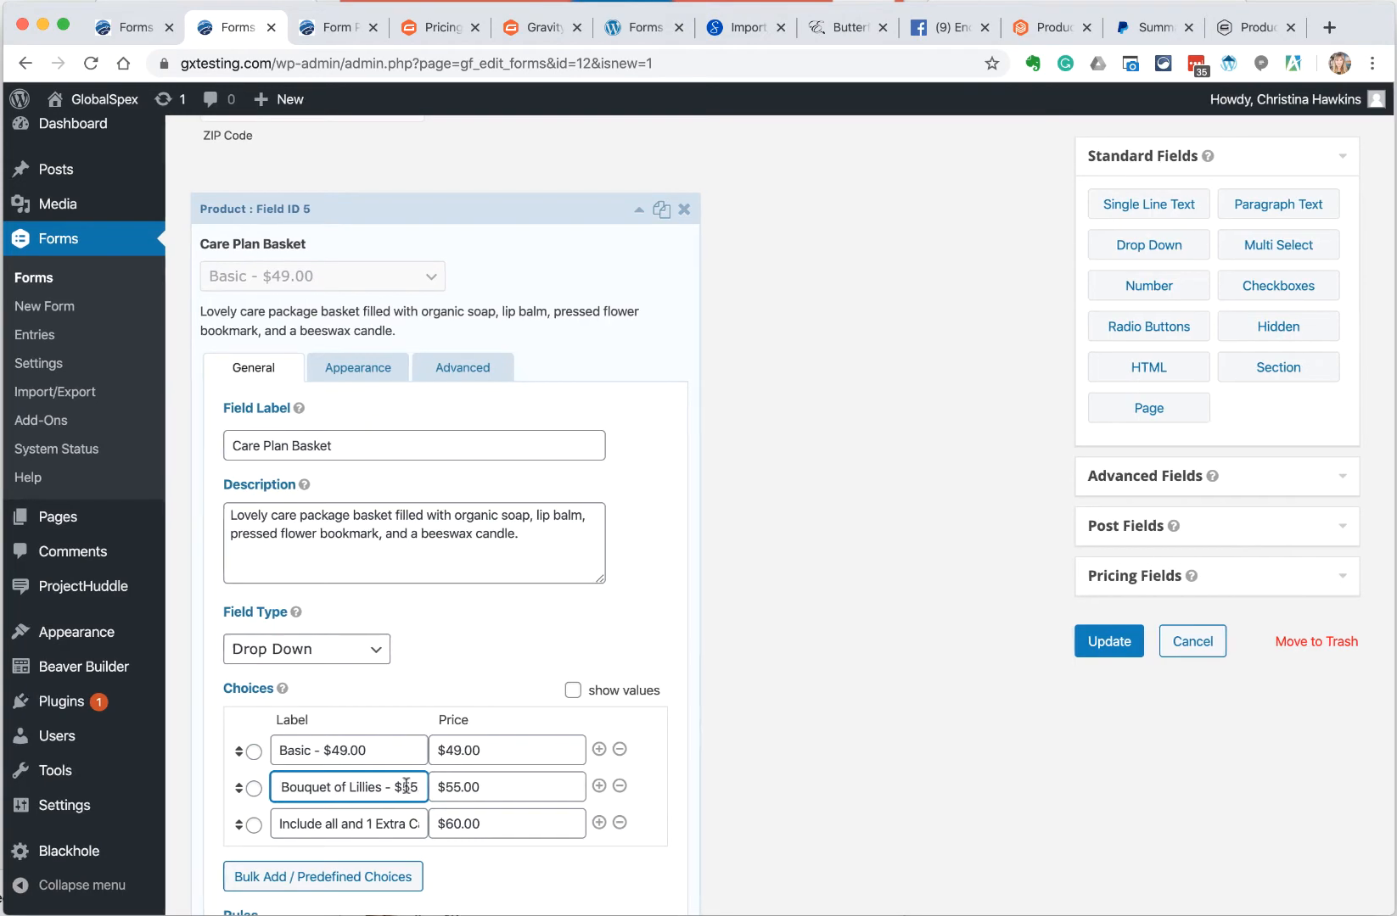
pyautogui.click(365, 750)
pyautogui.press('BackSpace')
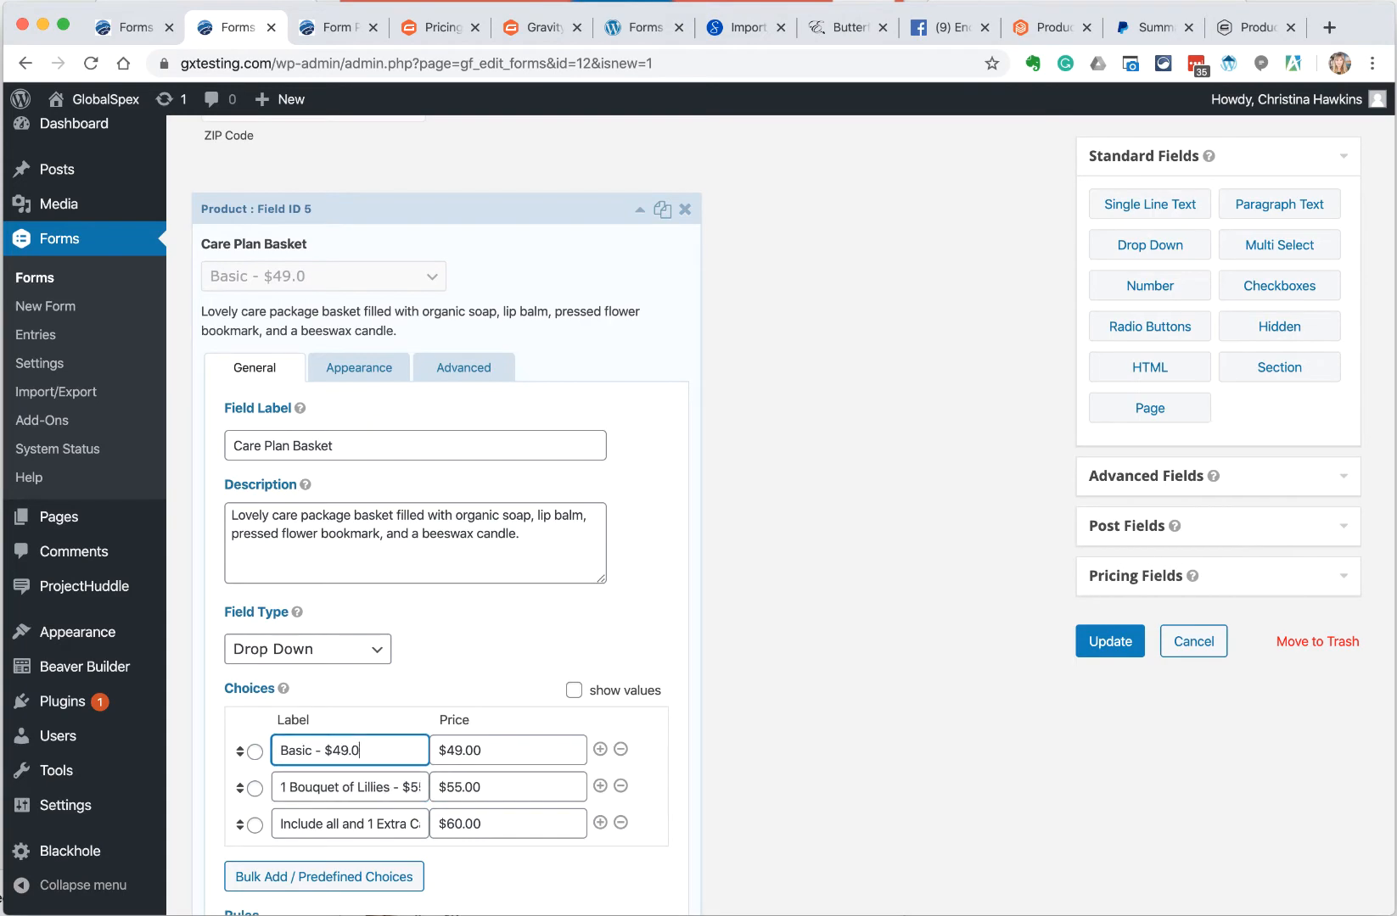
pyautogui.click(396, 823)
pyautogui.press('Down')
pyautogui.write('- $')
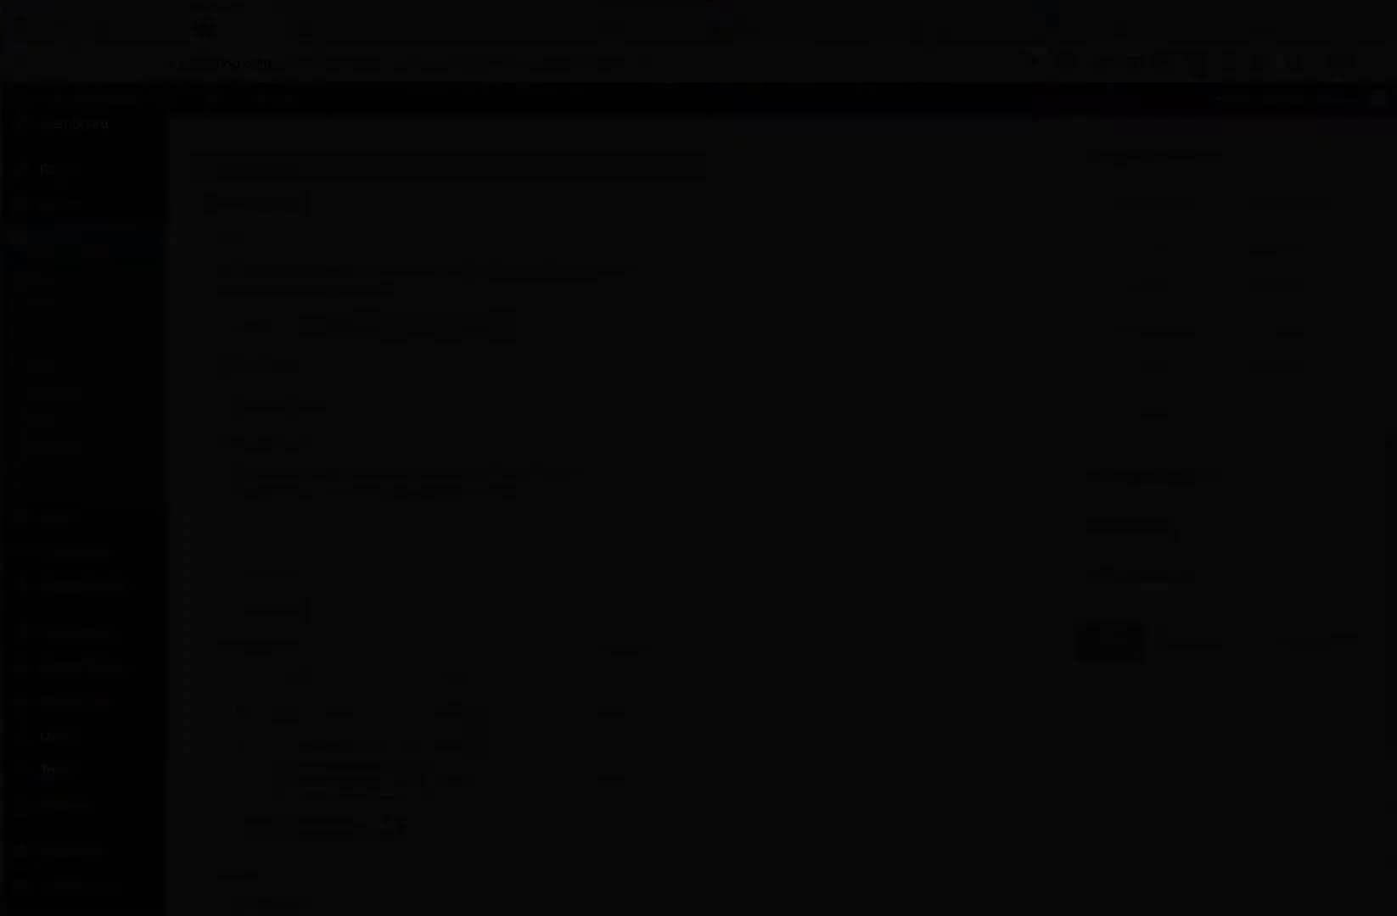
pyautogui.click(1079, 630)
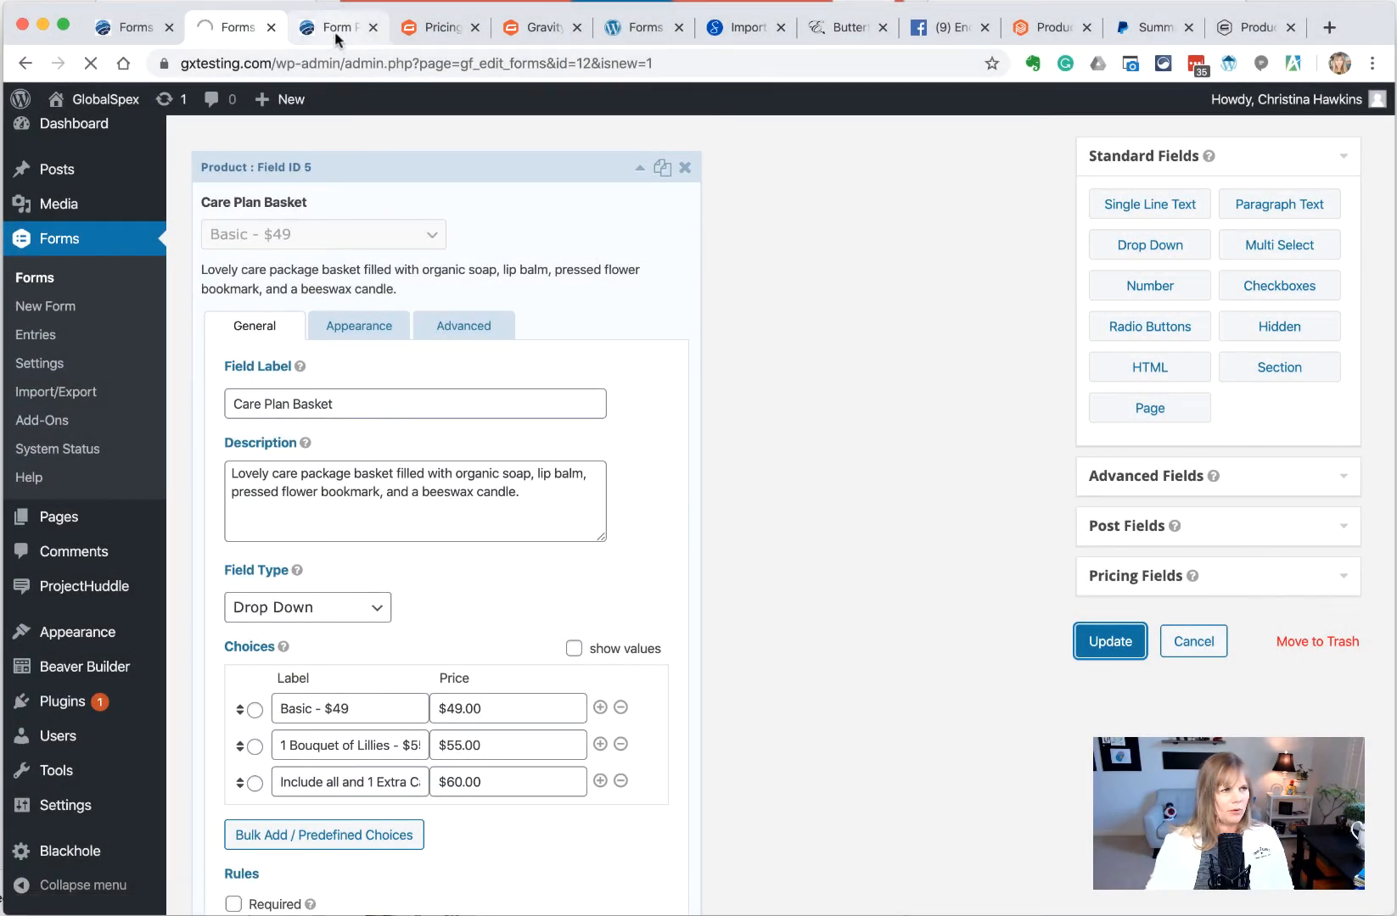
pyautogui.click(336, 36)
# Reload the preview and try the 1 Bouquet of Lillies and Extra Candle basket options
pyautogui.click(92, 62)
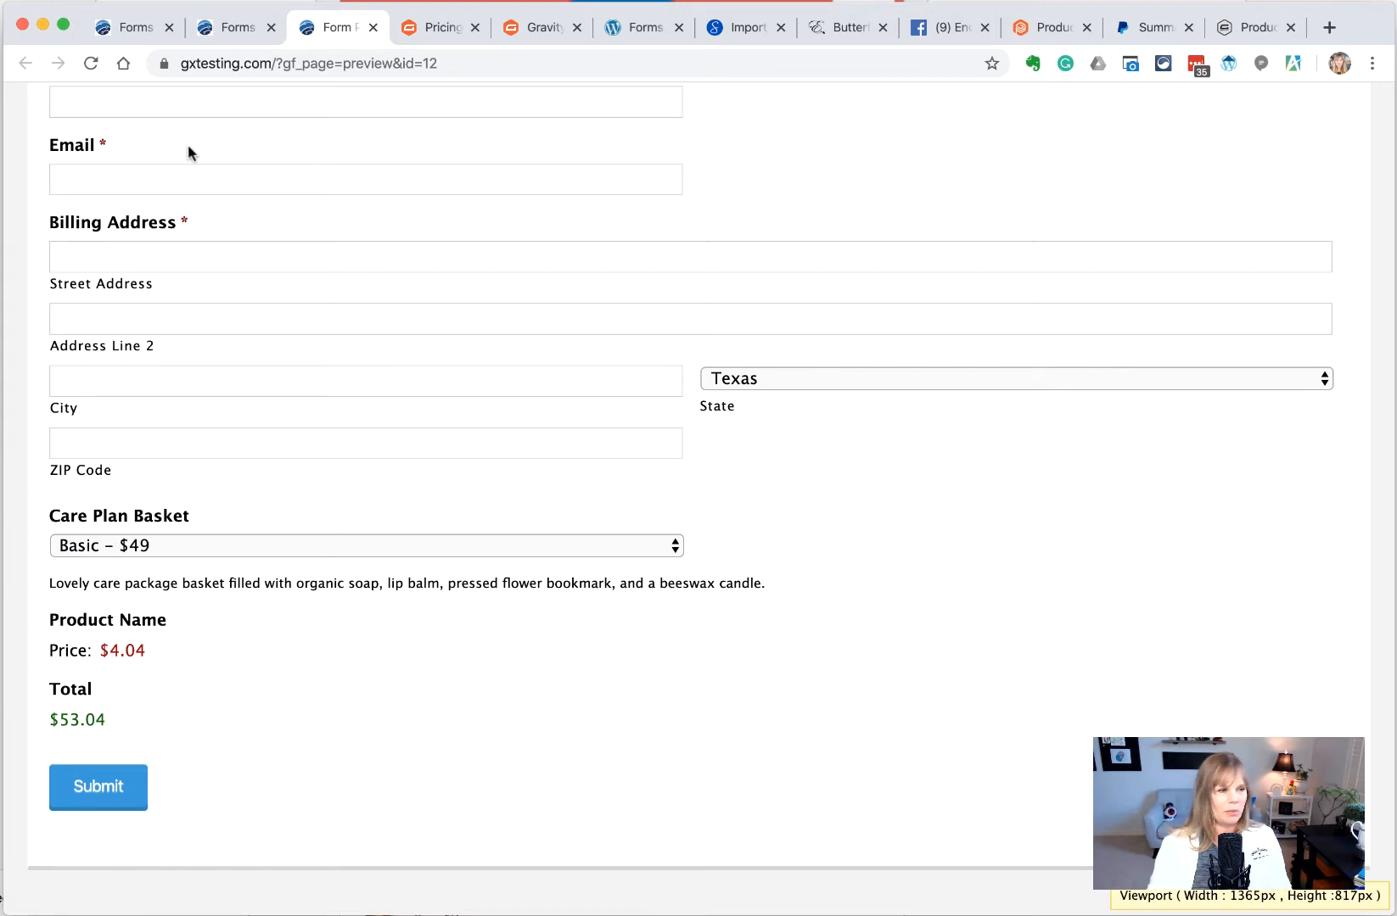
pyautogui.click(224, 545)
pyautogui.click(218, 569)
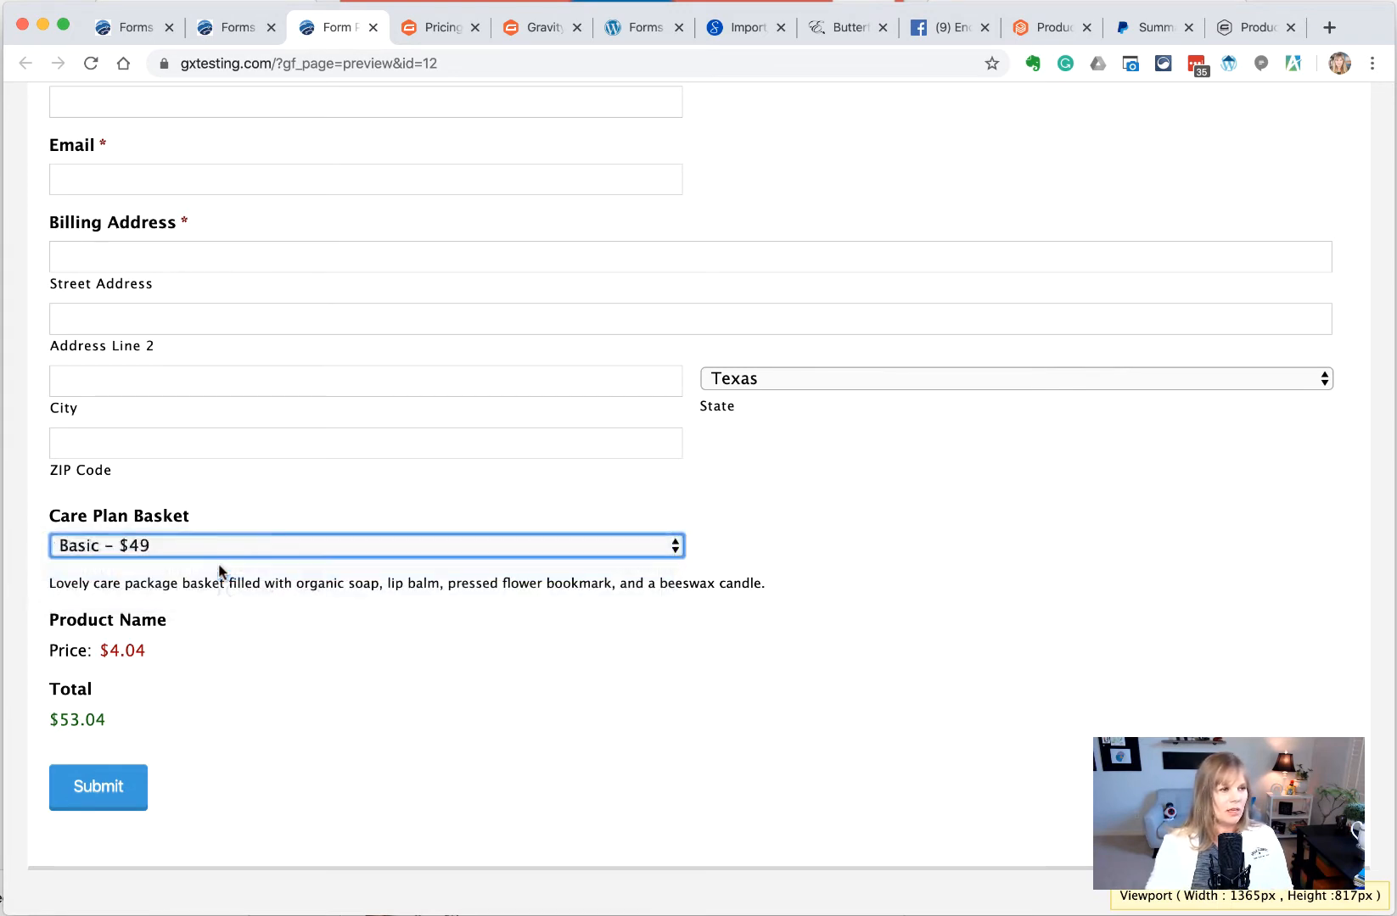
pyautogui.click(245, 549)
pyautogui.click(242, 569)
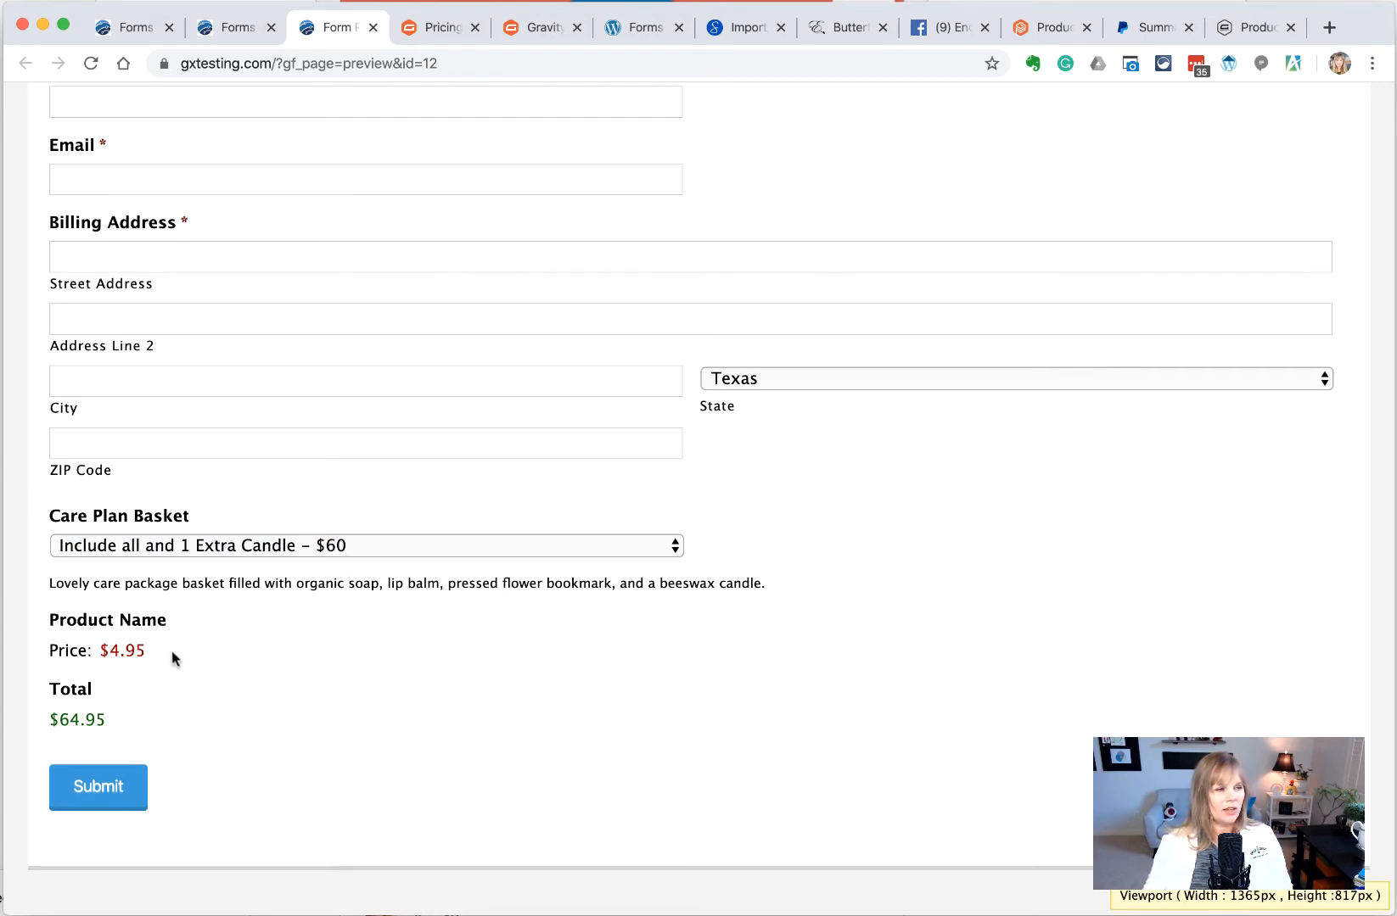
# Switch back through Lillies to Basic - $49, checking the $4.04 tax and total
pyautogui.doubleClick(111, 651)
pyautogui.click(252, 548)
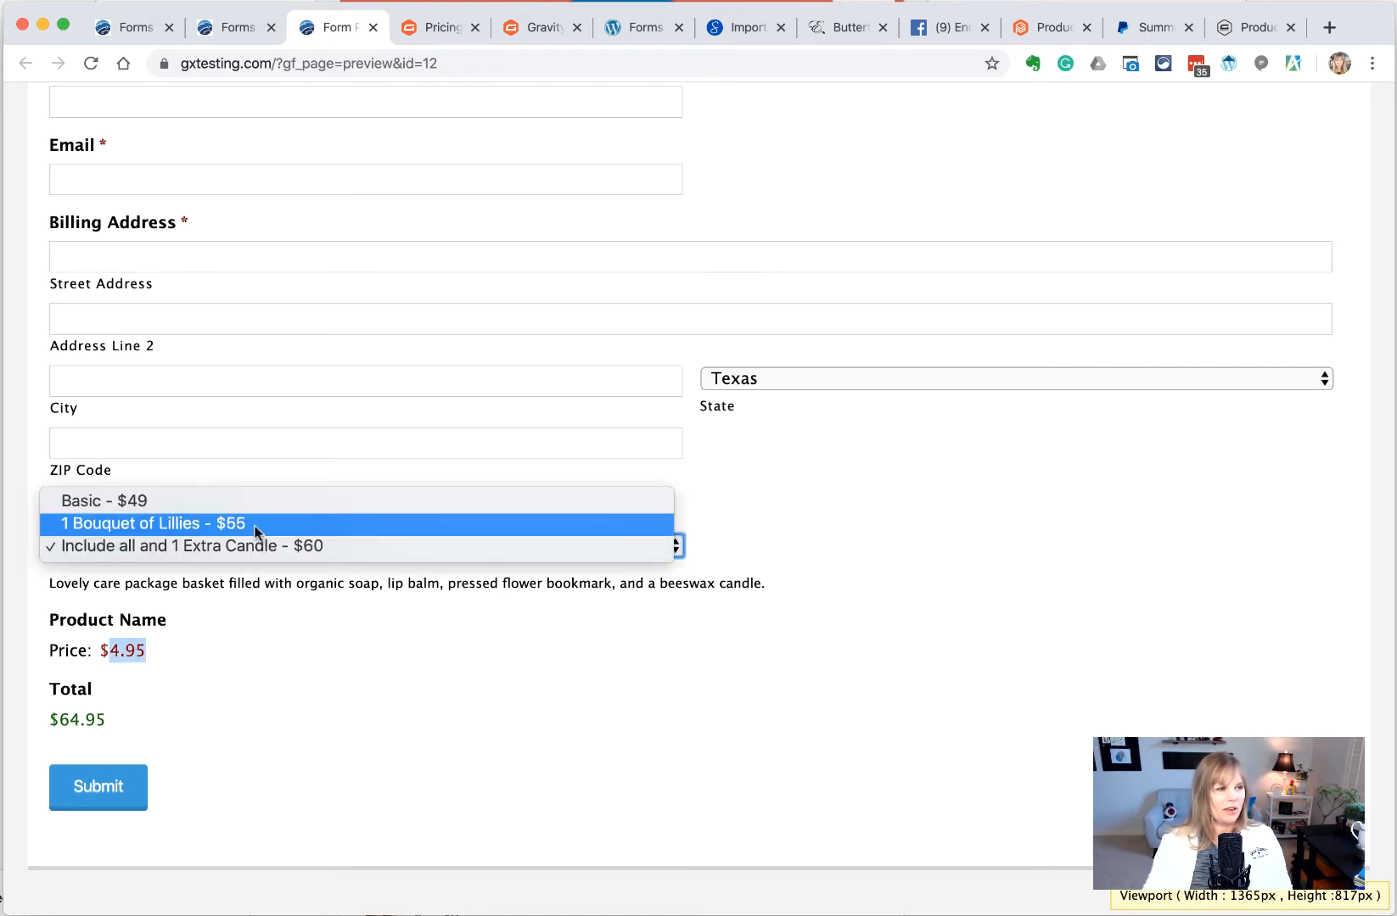
pyautogui.click(254, 532)
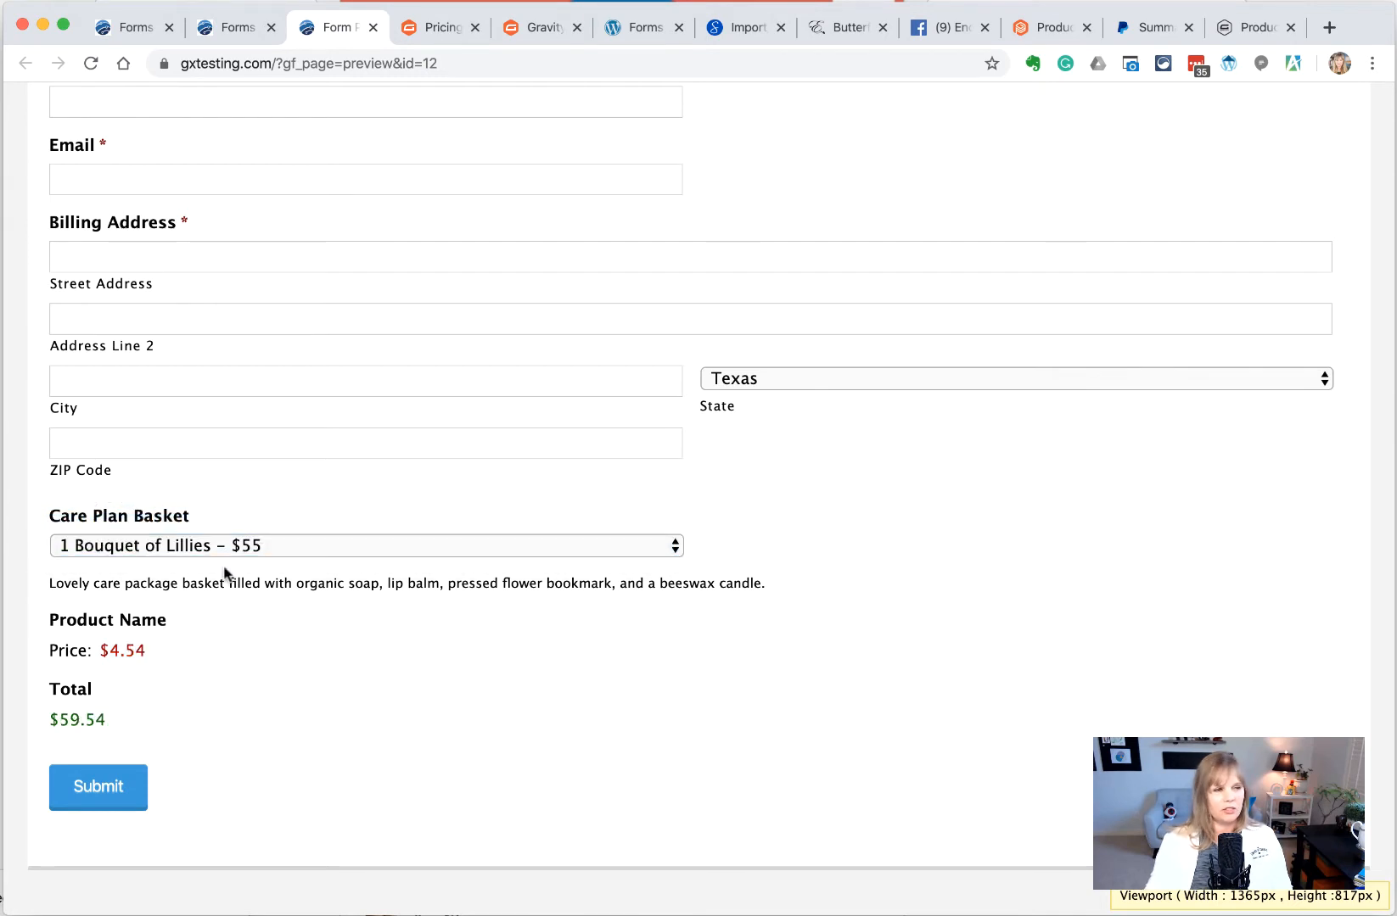
pyautogui.click(235, 556)
pyautogui.click(242, 525)
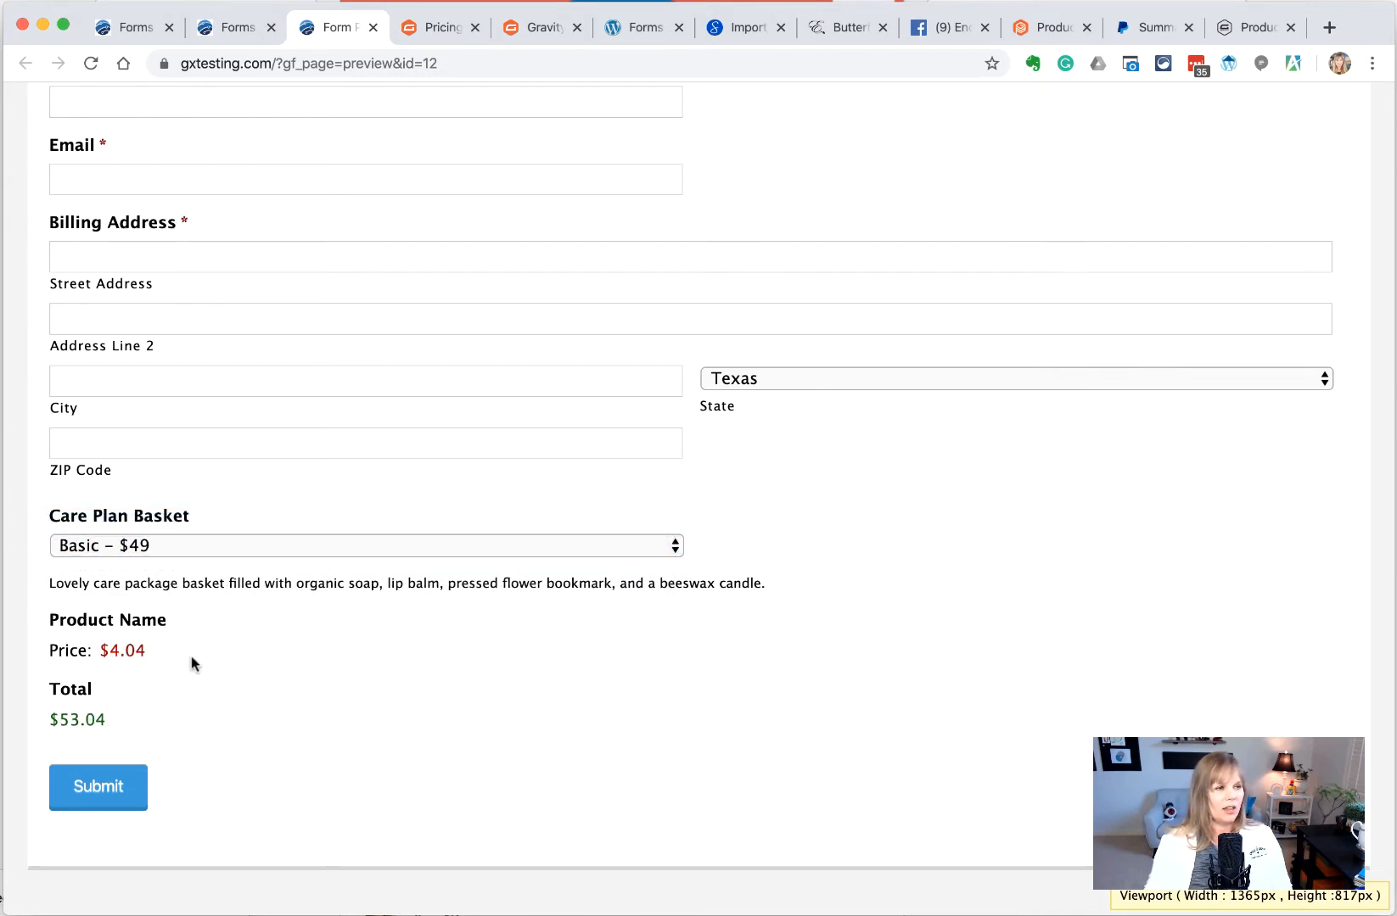
pyautogui.moveTo(166, 651); pyautogui.dragTo(103, 647)
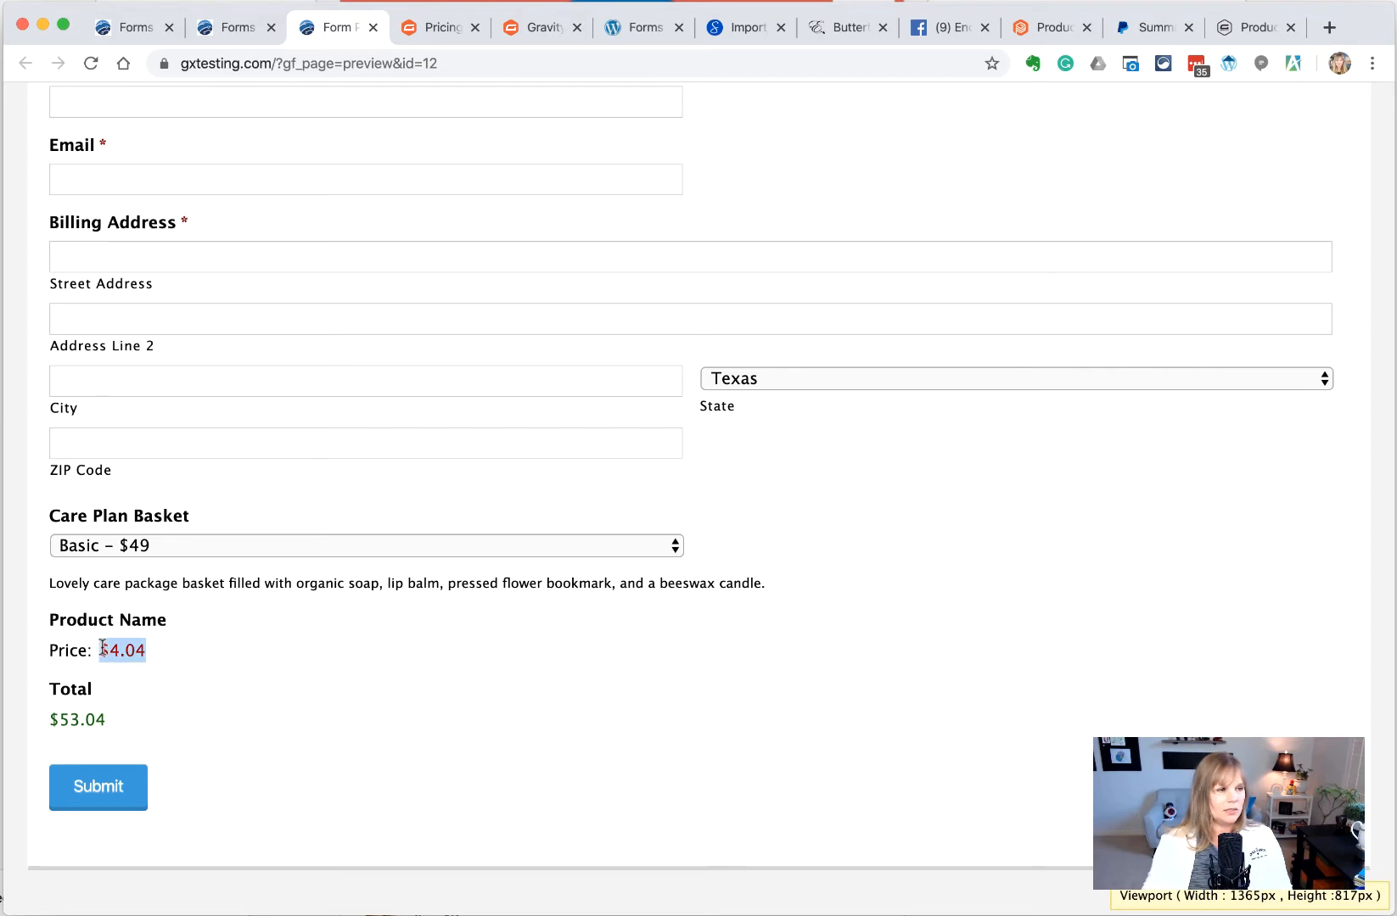
pyautogui.click(217, 681)
pyautogui.moveTo(106, 719); pyautogui.dragTo(50, 718)
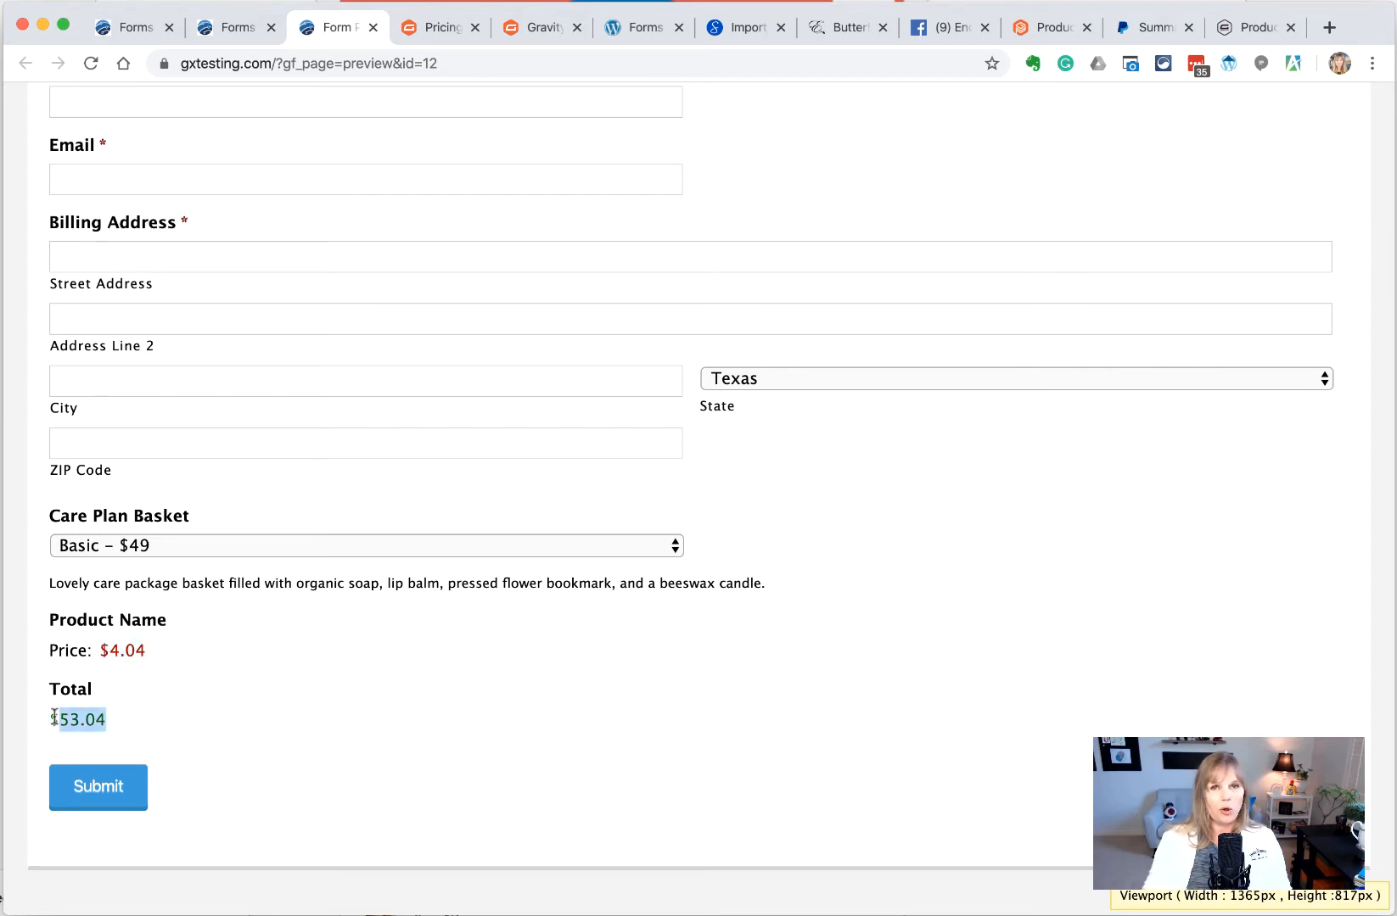
pyautogui.click(212, 726)
pyautogui.scroll(1, 225, 708)
pyautogui.scroll(1, 238, 695)
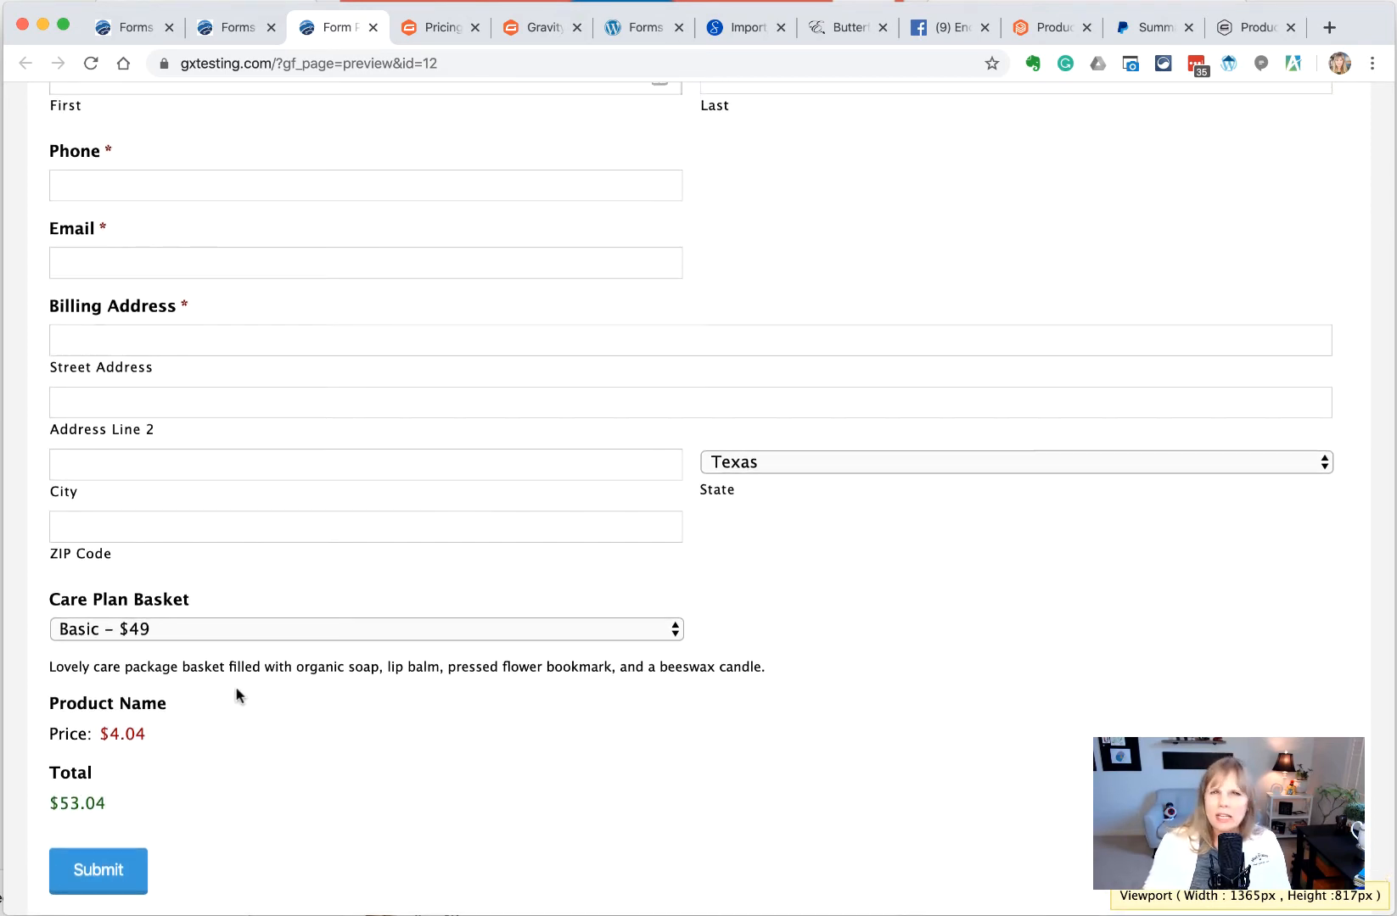
pyautogui.scroll(-2, 237, 695)
pyautogui.scroll(5, 238, 695)
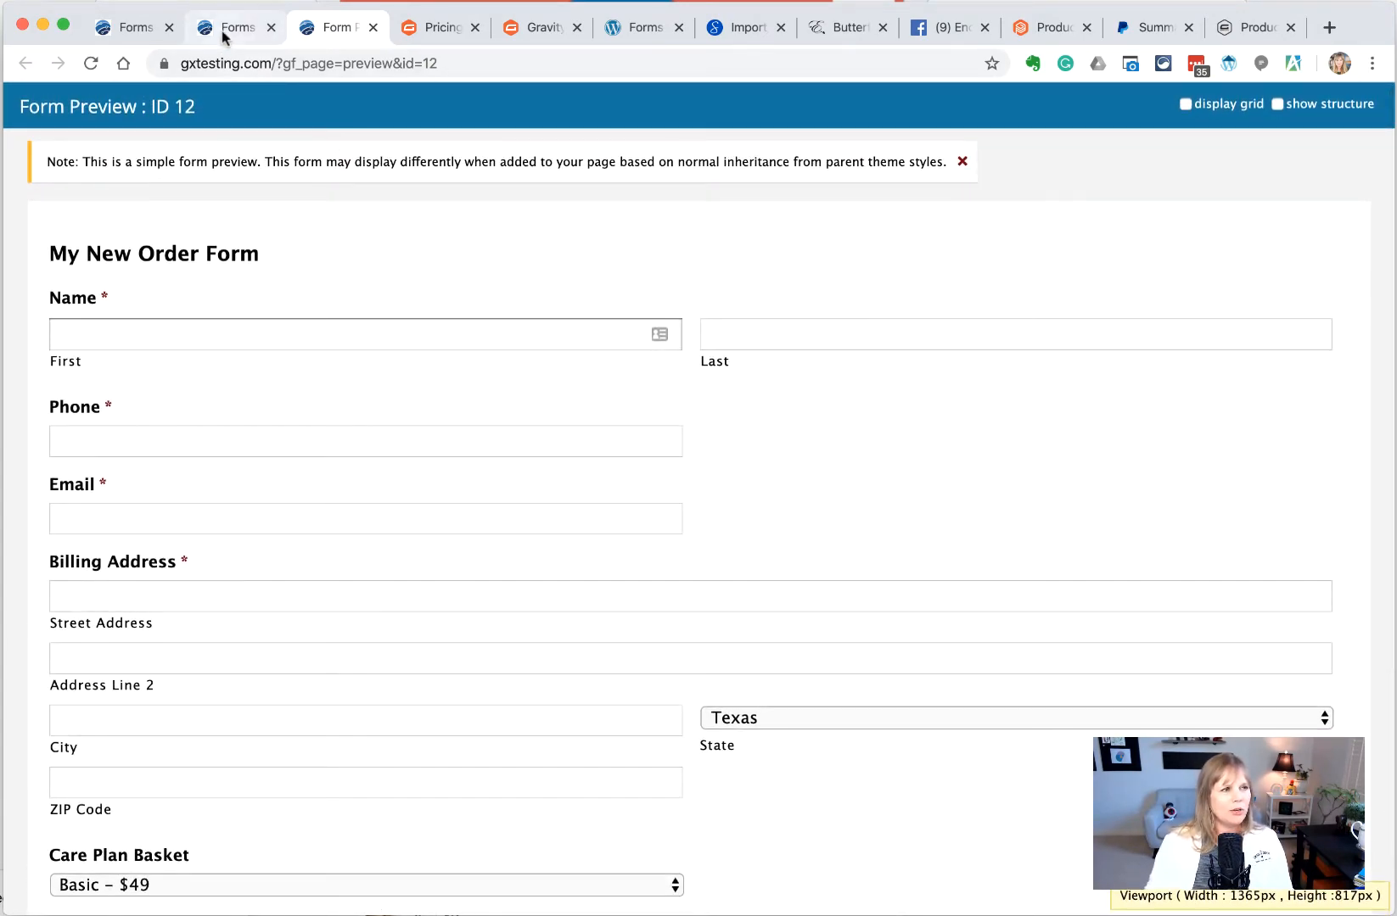
# Add an HTML block below Billing Address, then delete it
pyautogui.click(225, 32)
pyautogui.scroll(-10, 387, 592)
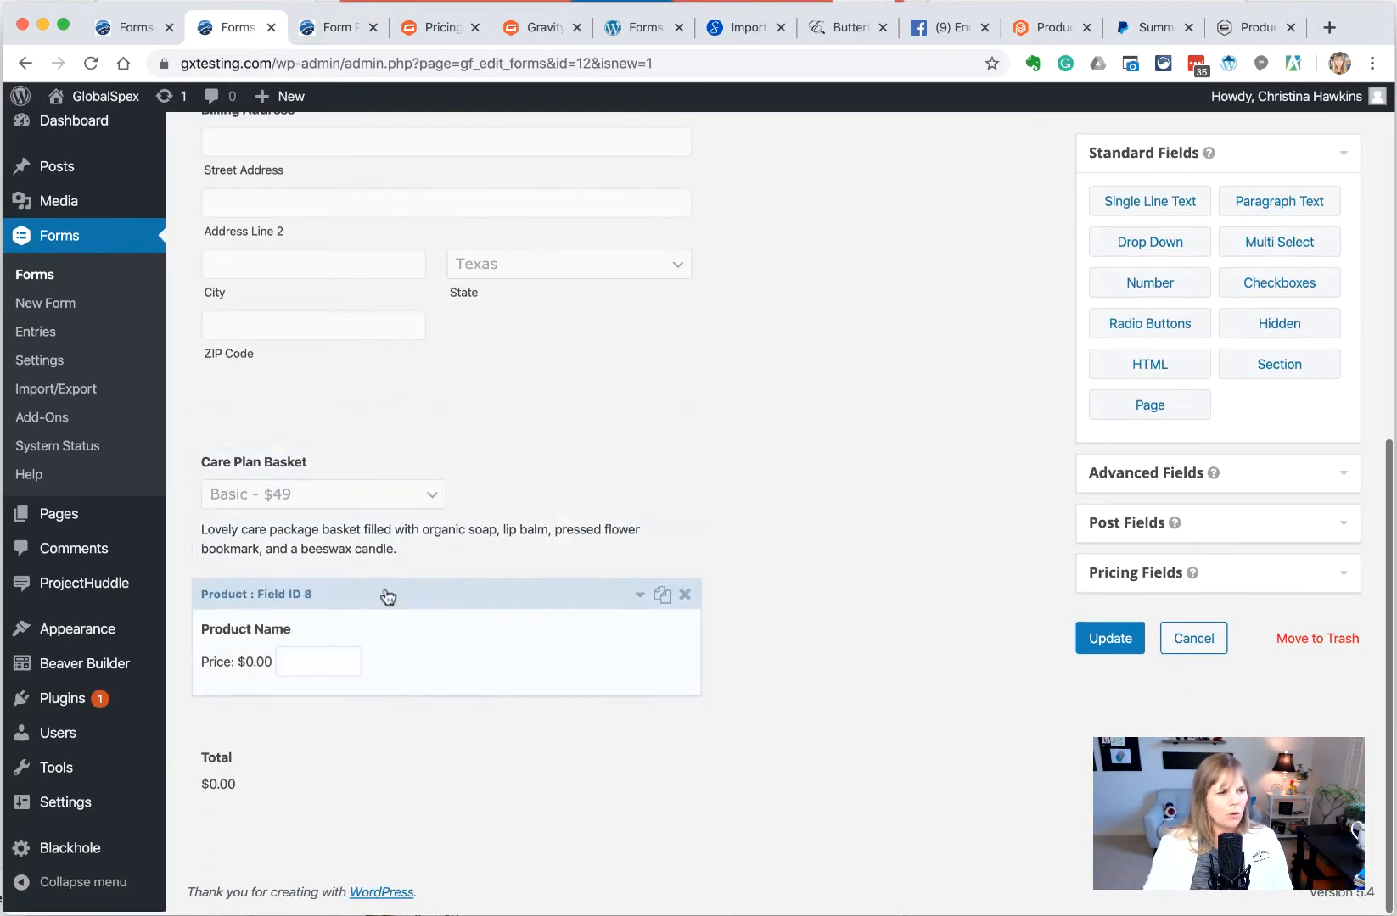
pyautogui.scroll(3, 436, 693)
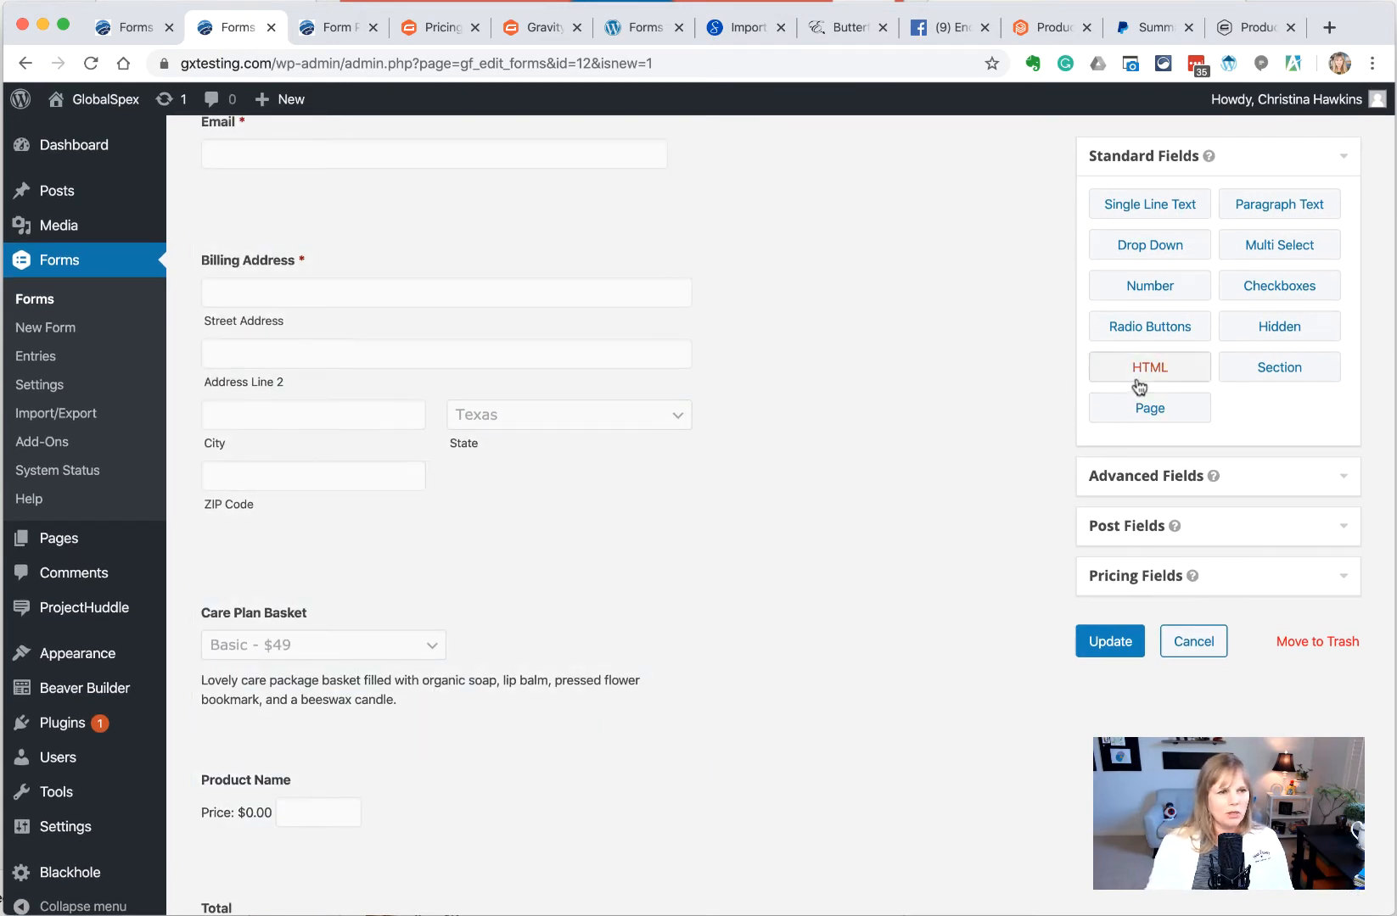
pyautogui.moveTo(1147, 365); pyautogui.dragTo(221, 587)
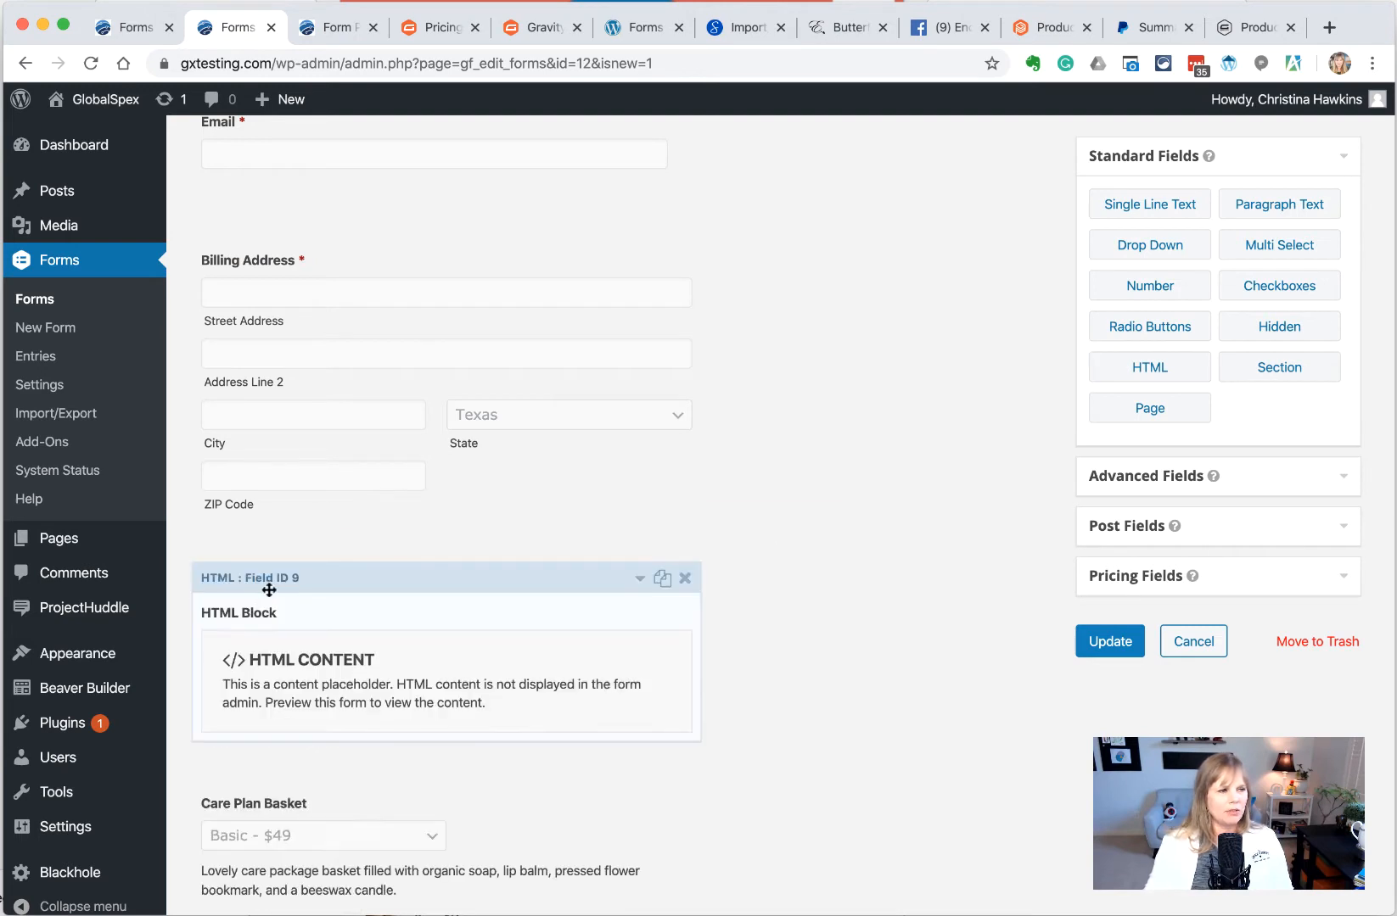
pyautogui.click(684, 578)
pyautogui.click(875, 197)
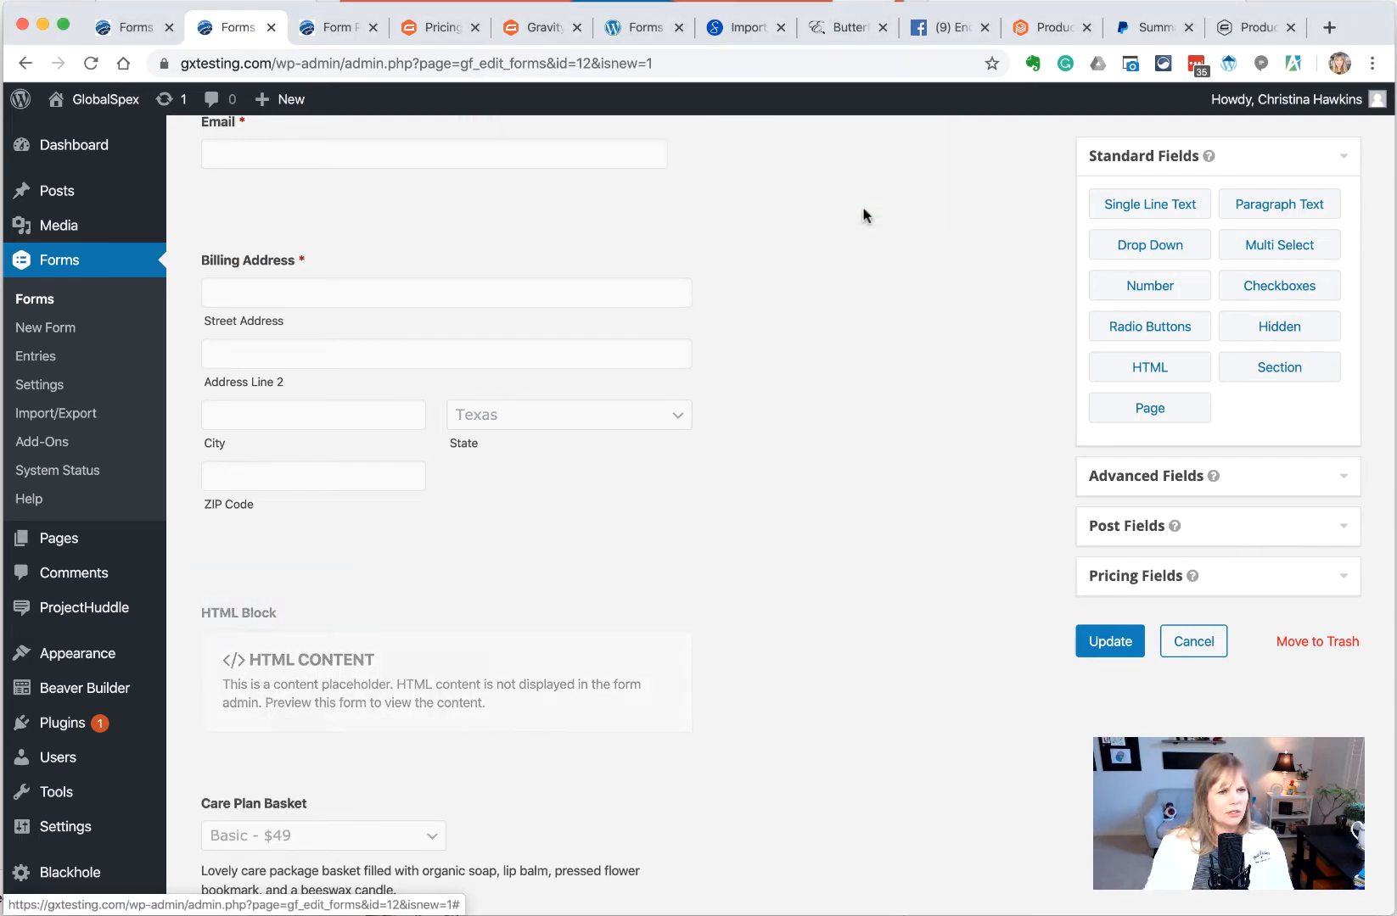
# Insert a section labelled 'Order Details' above Care Plan Basket and save the form
pyautogui.moveTo(1295, 375); pyautogui.dragTo(312, 568)
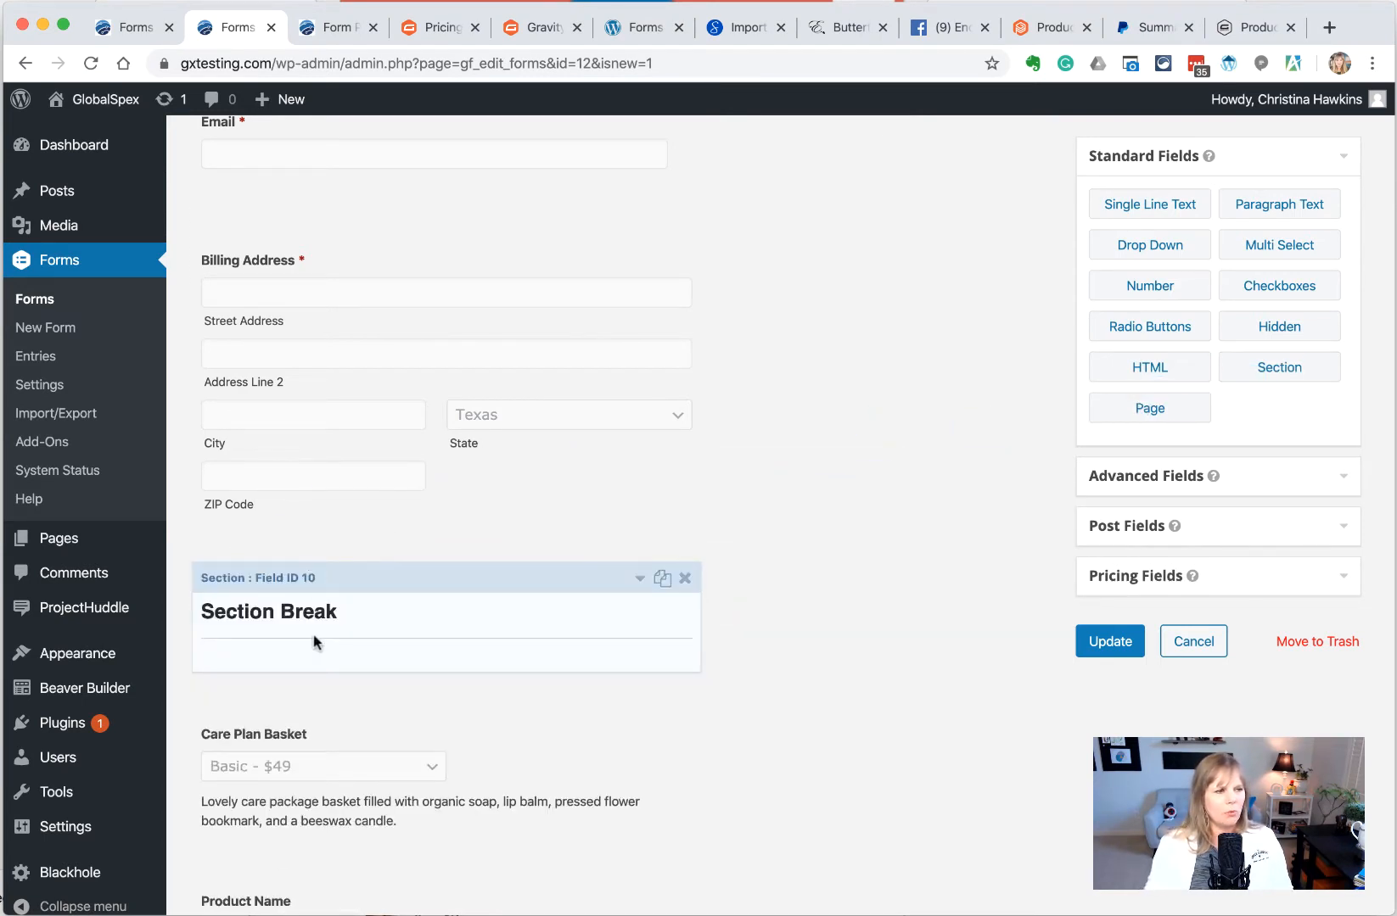
pyautogui.click(302, 610)
pyautogui.scroll(-1, 304, 616)
pyautogui.moveTo(339, 694); pyautogui.dragTo(148, 666)
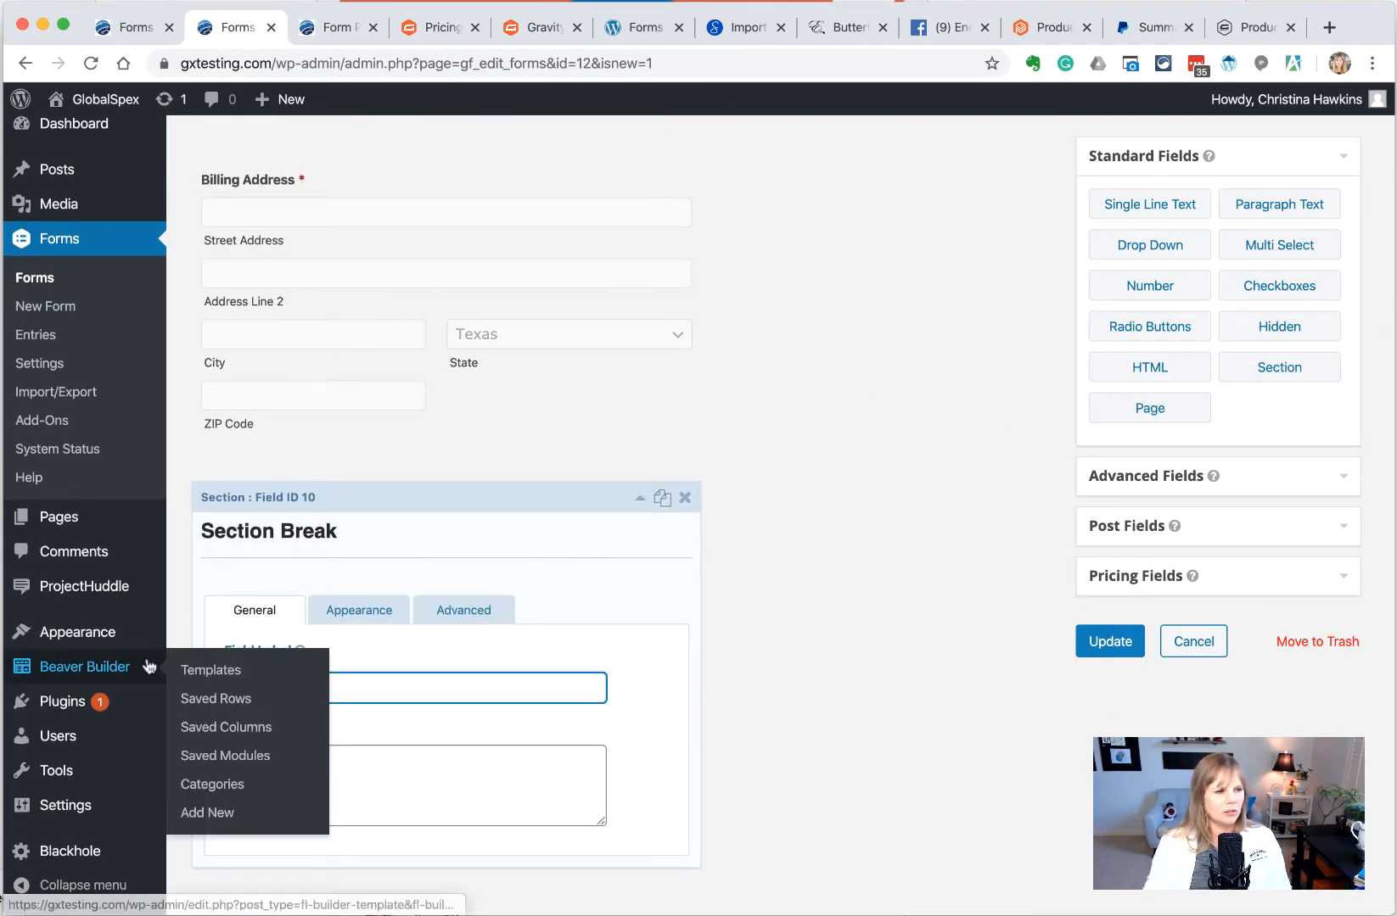
pyautogui.write('Order')
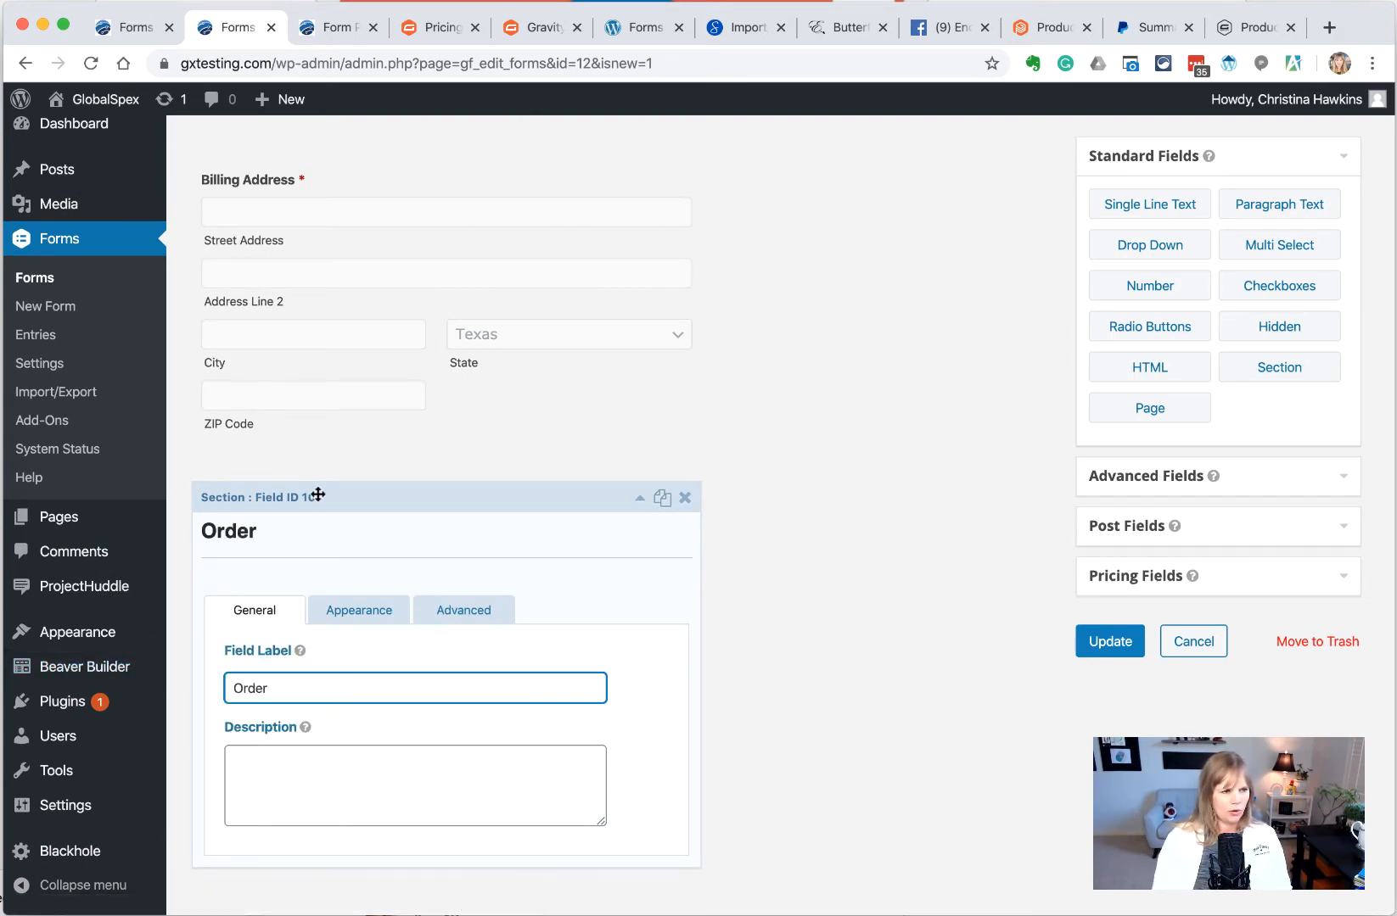
pyautogui.write(' Details')
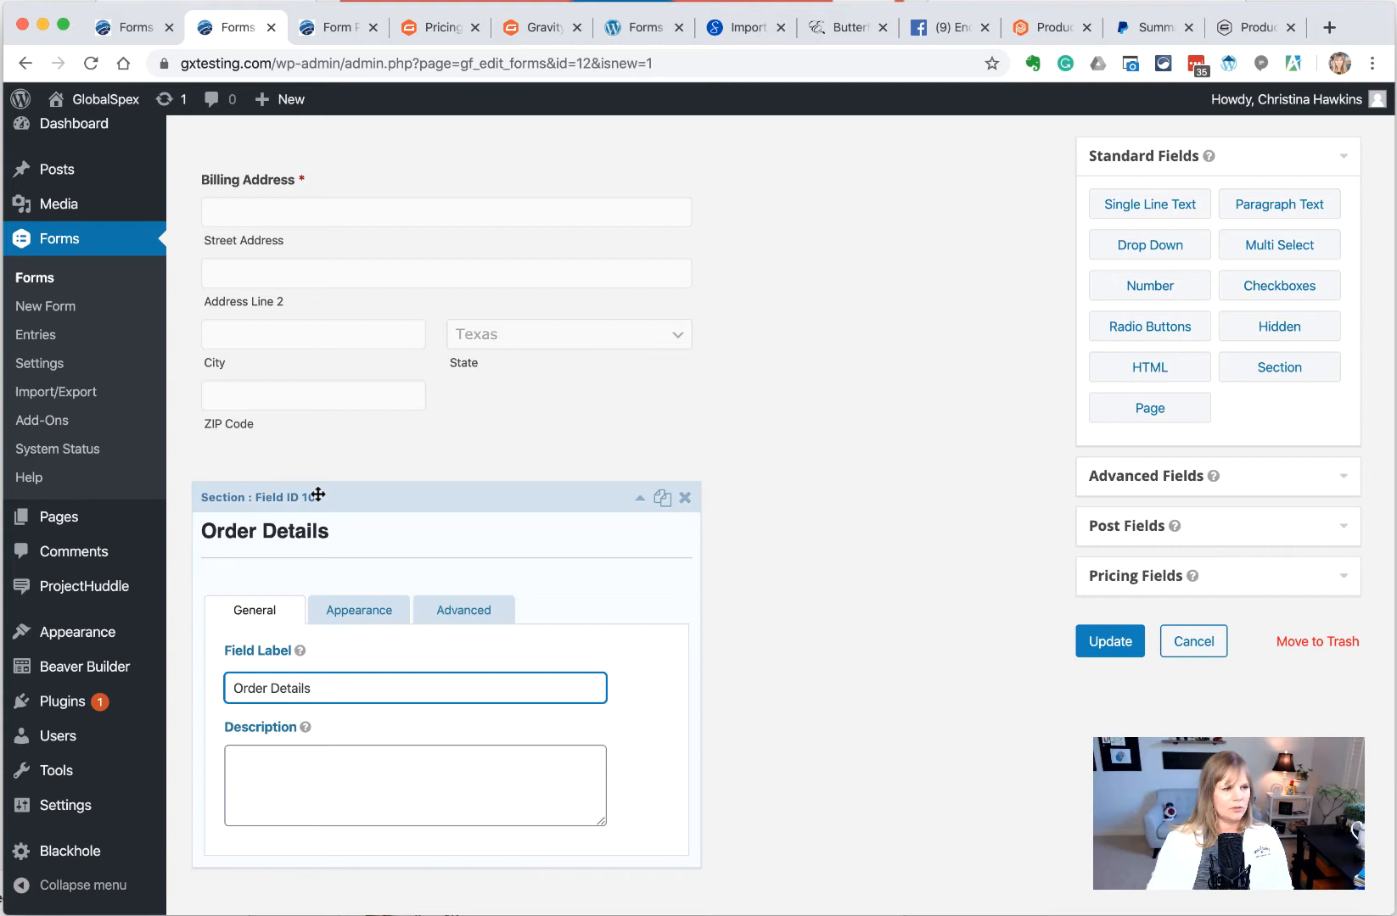
pyautogui.click(319, 781)
pyautogui.click(1103, 646)
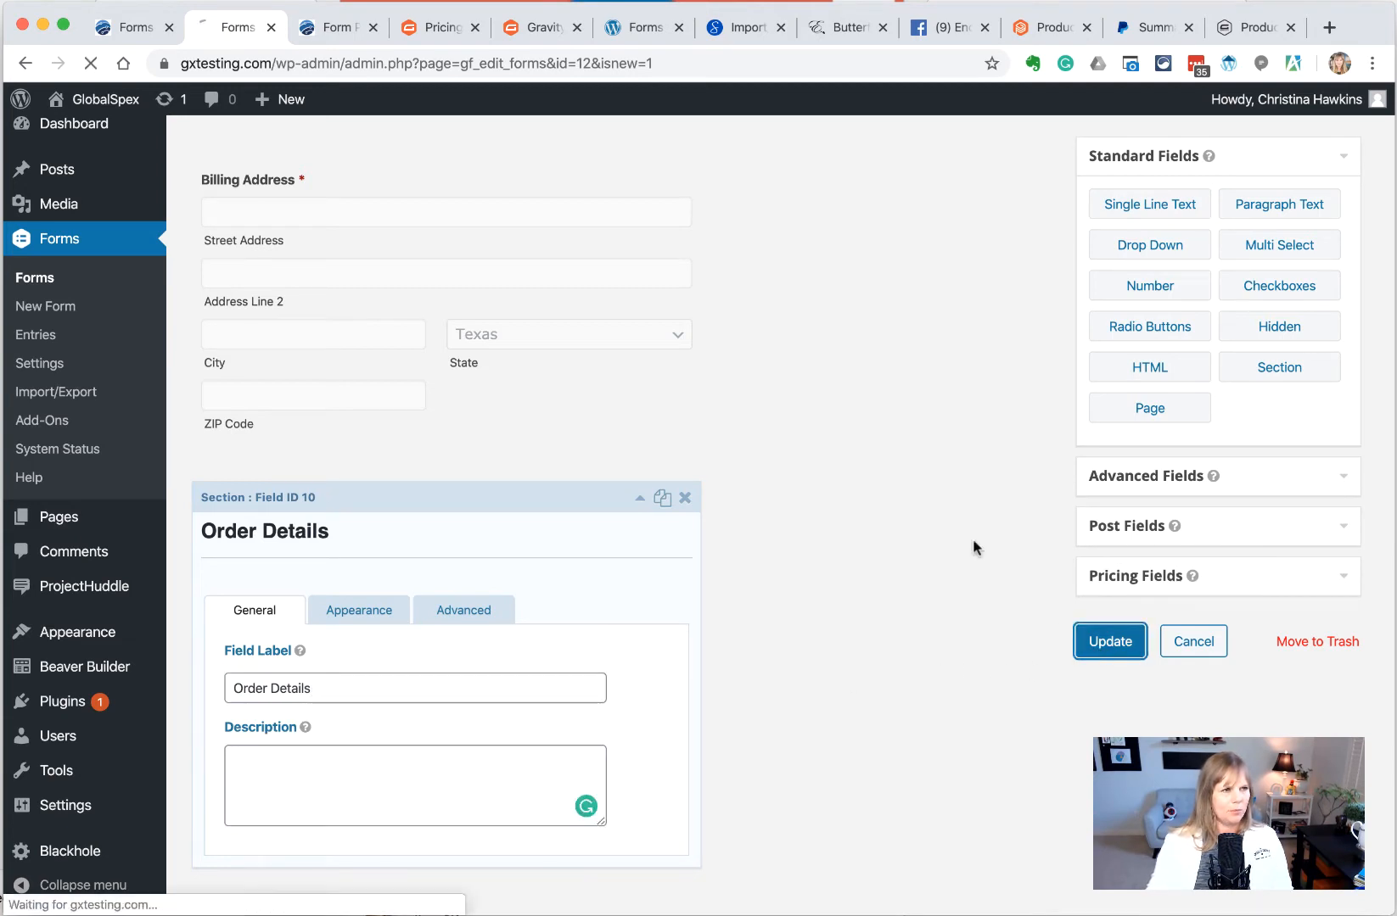
# Reload the preview and highlight the tax line still labelled Product Name under Order Details
pyautogui.click(327, 34)
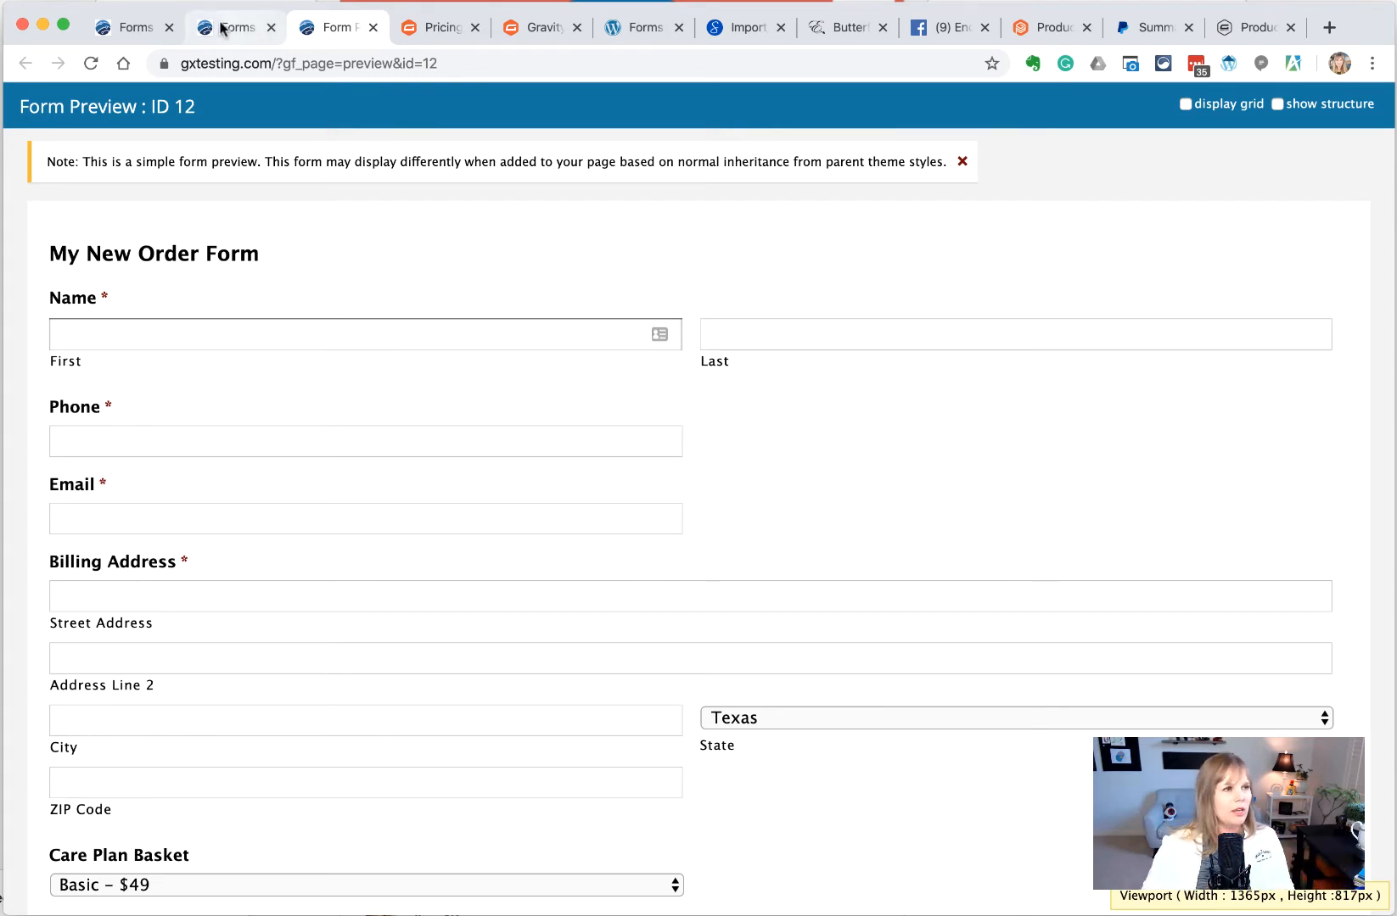
pyautogui.click(89, 63)
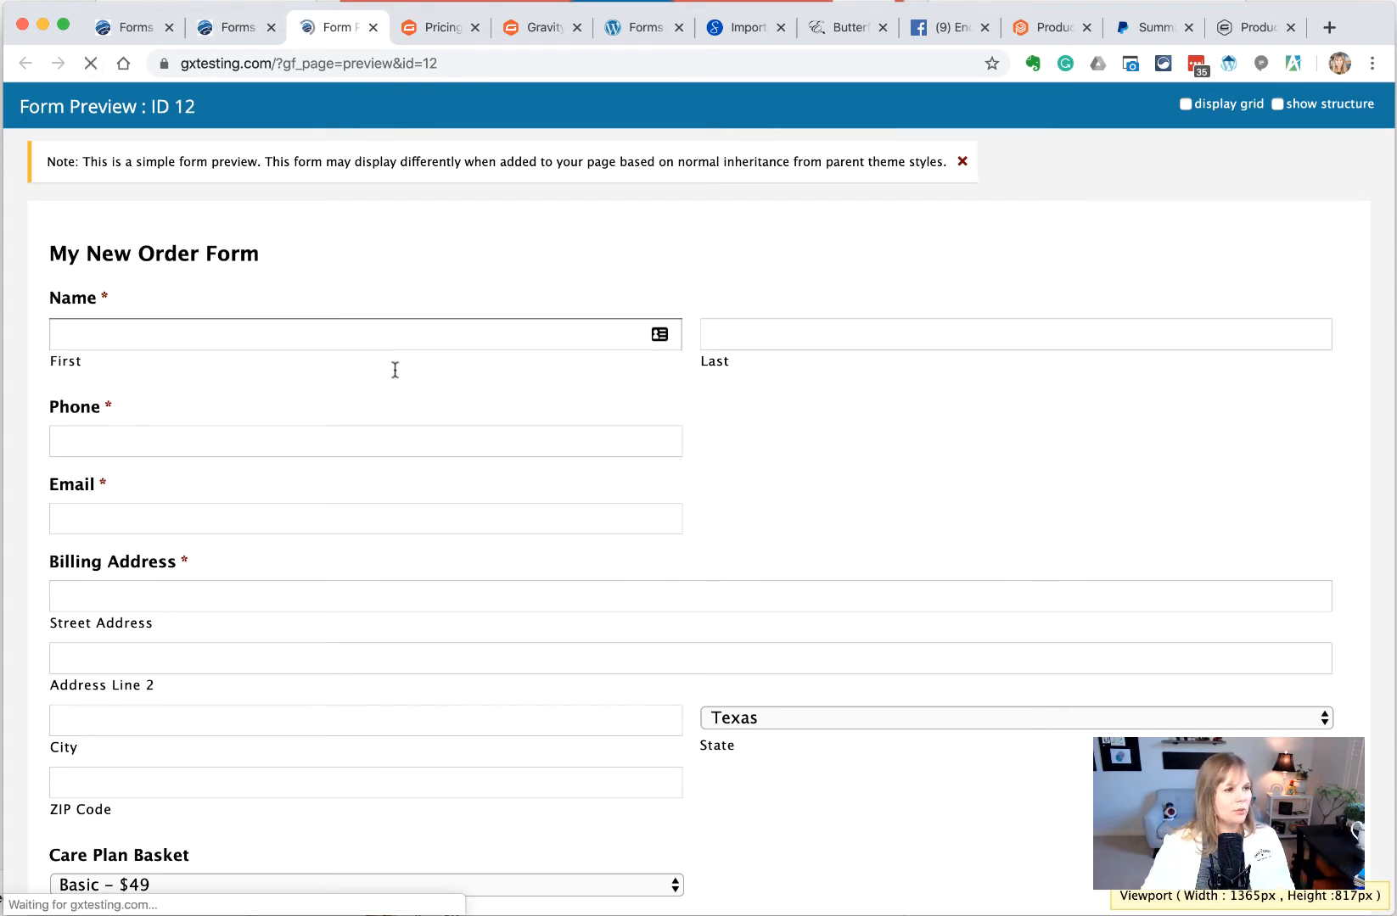
pyautogui.scroll(-5, 394, 373)
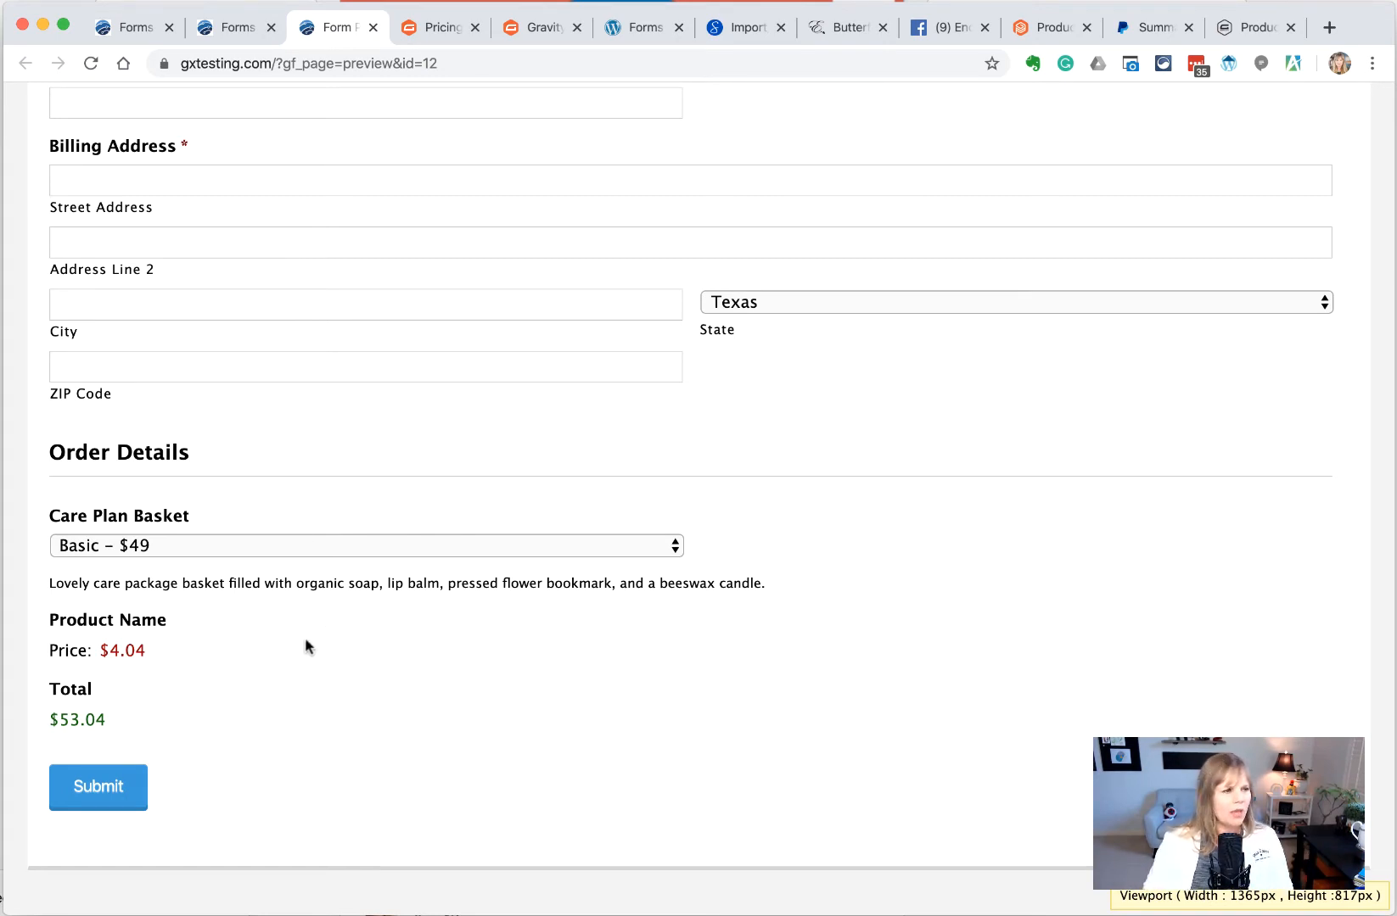
pyautogui.moveTo(58, 628); pyautogui.dragTo(155, 623)
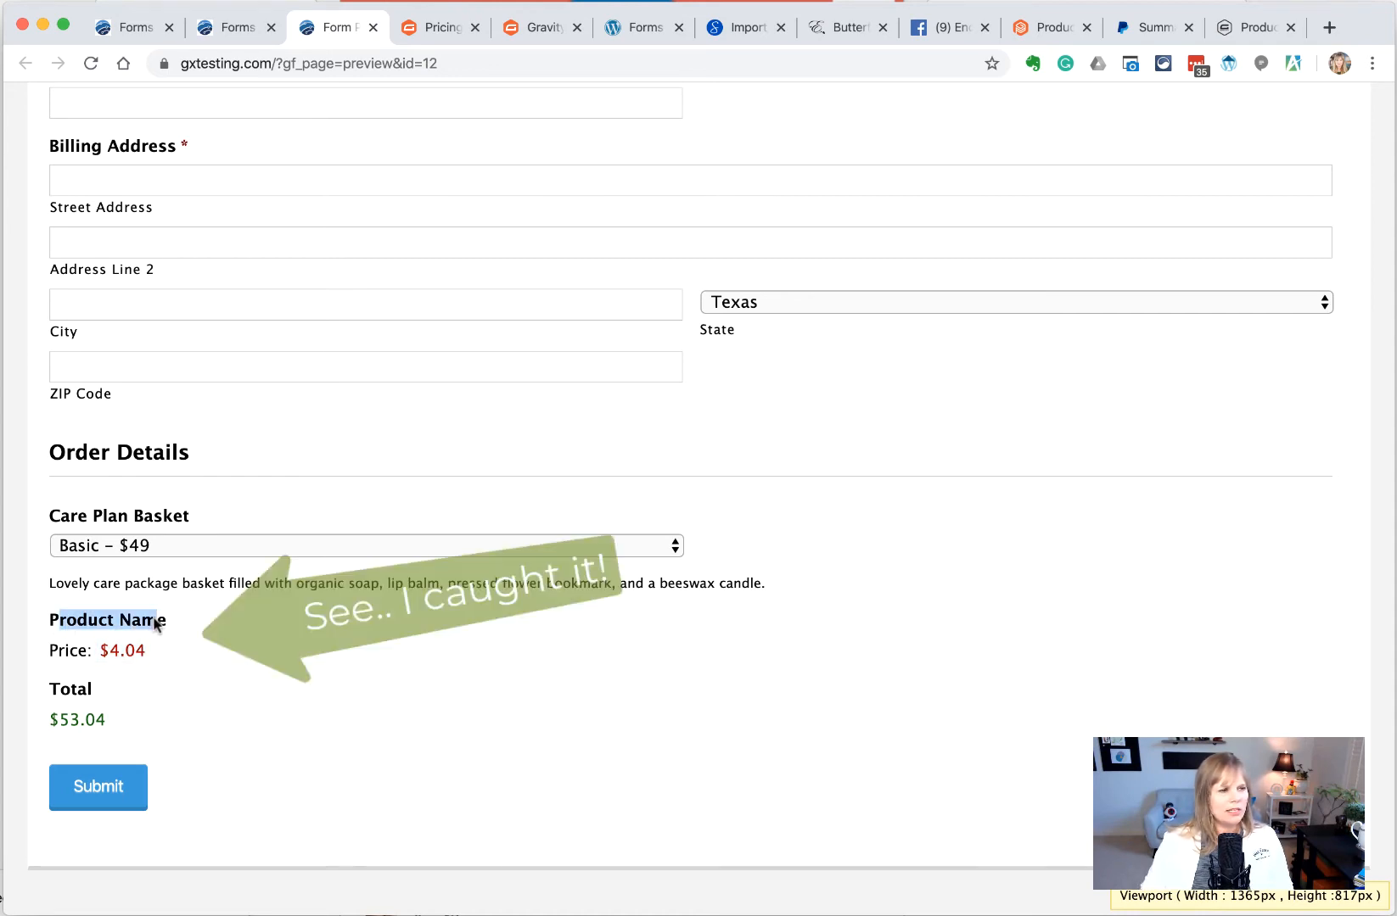
# Replace the Product Name field's label with 'Texas Sales Tax' and save the form
pyautogui.click(223, 27)
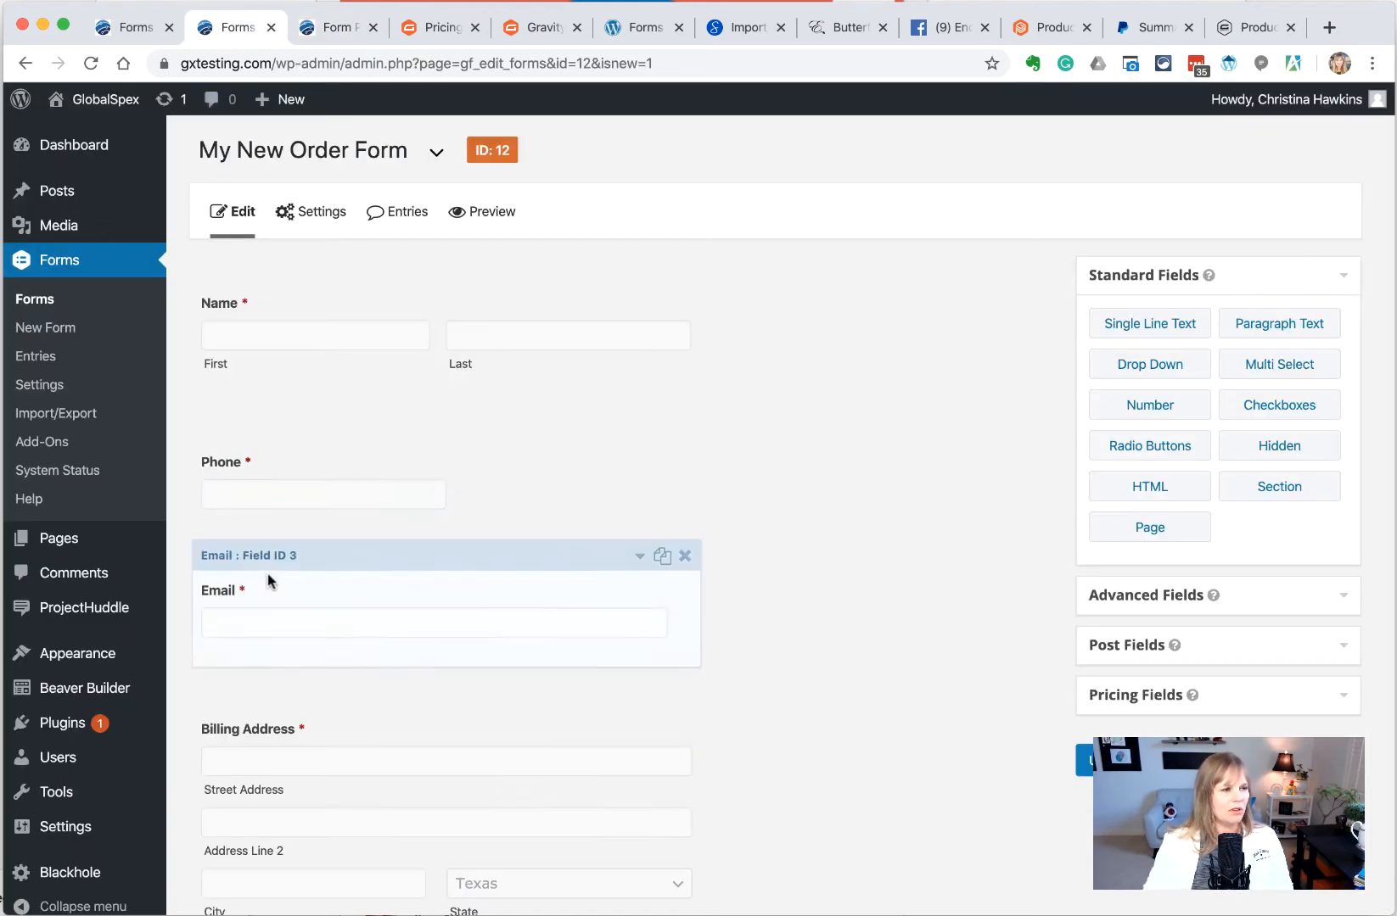
pyautogui.scroll(-10, 268, 576)
pyautogui.click(250, 632)
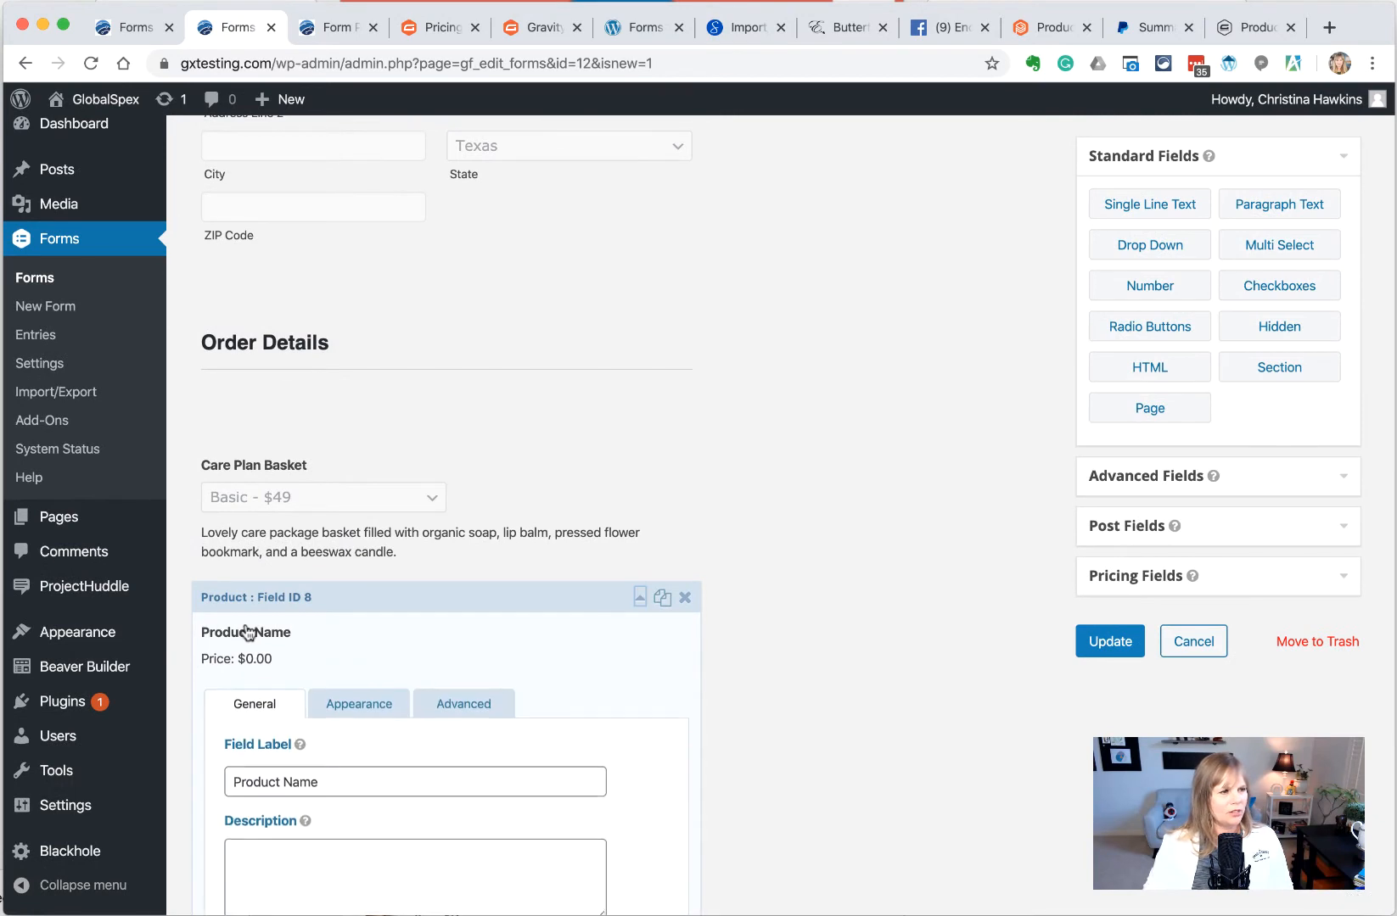
pyautogui.scroll(-2, 323, 780)
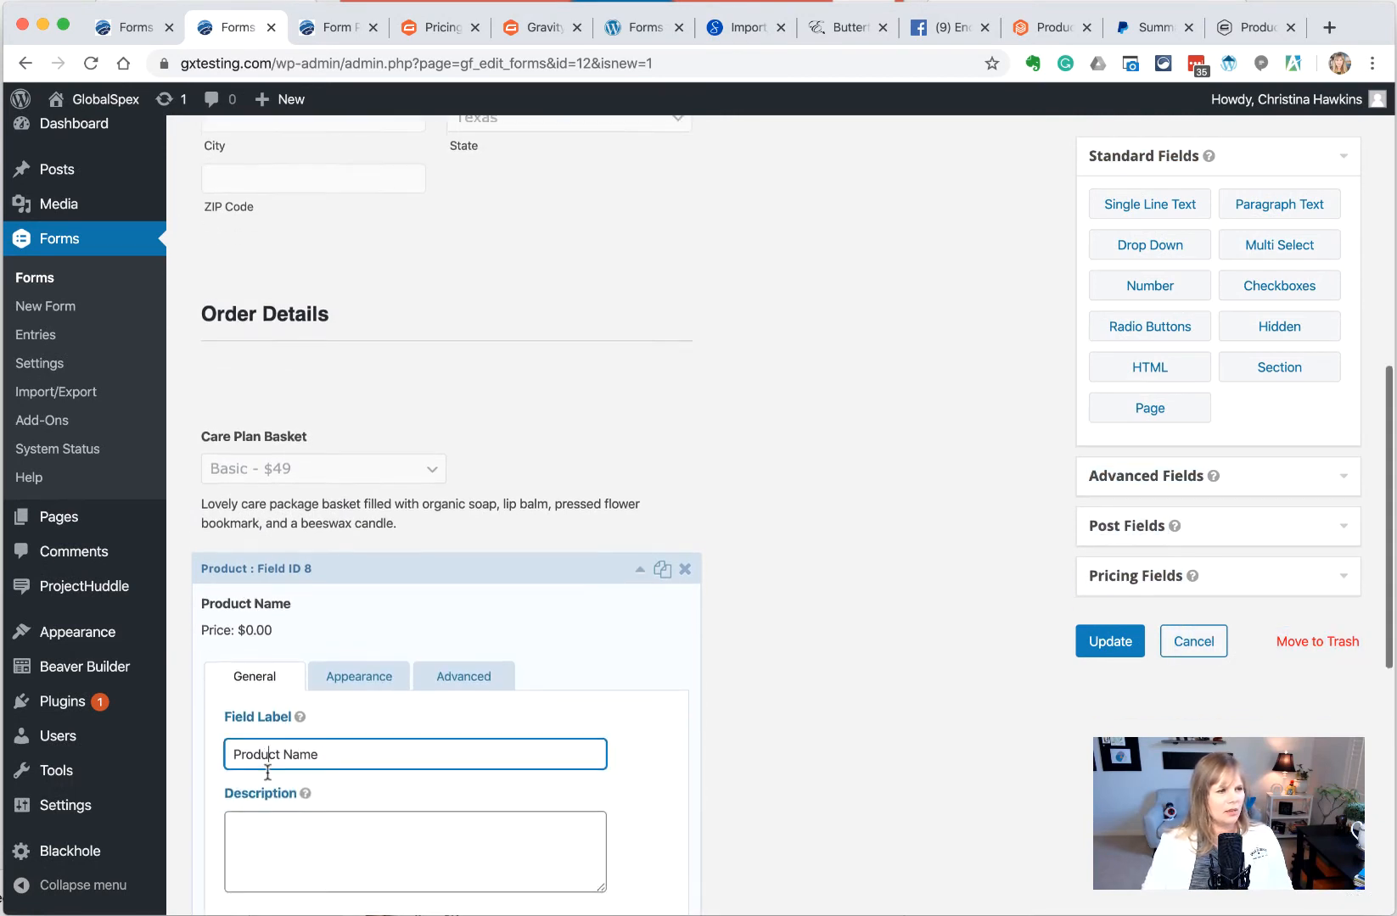
pyautogui.click(313, 674)
pyautogui.press('super+a')
pyautogui.write('Texas Sales Tax')
pyautogui.click(1103, 642)
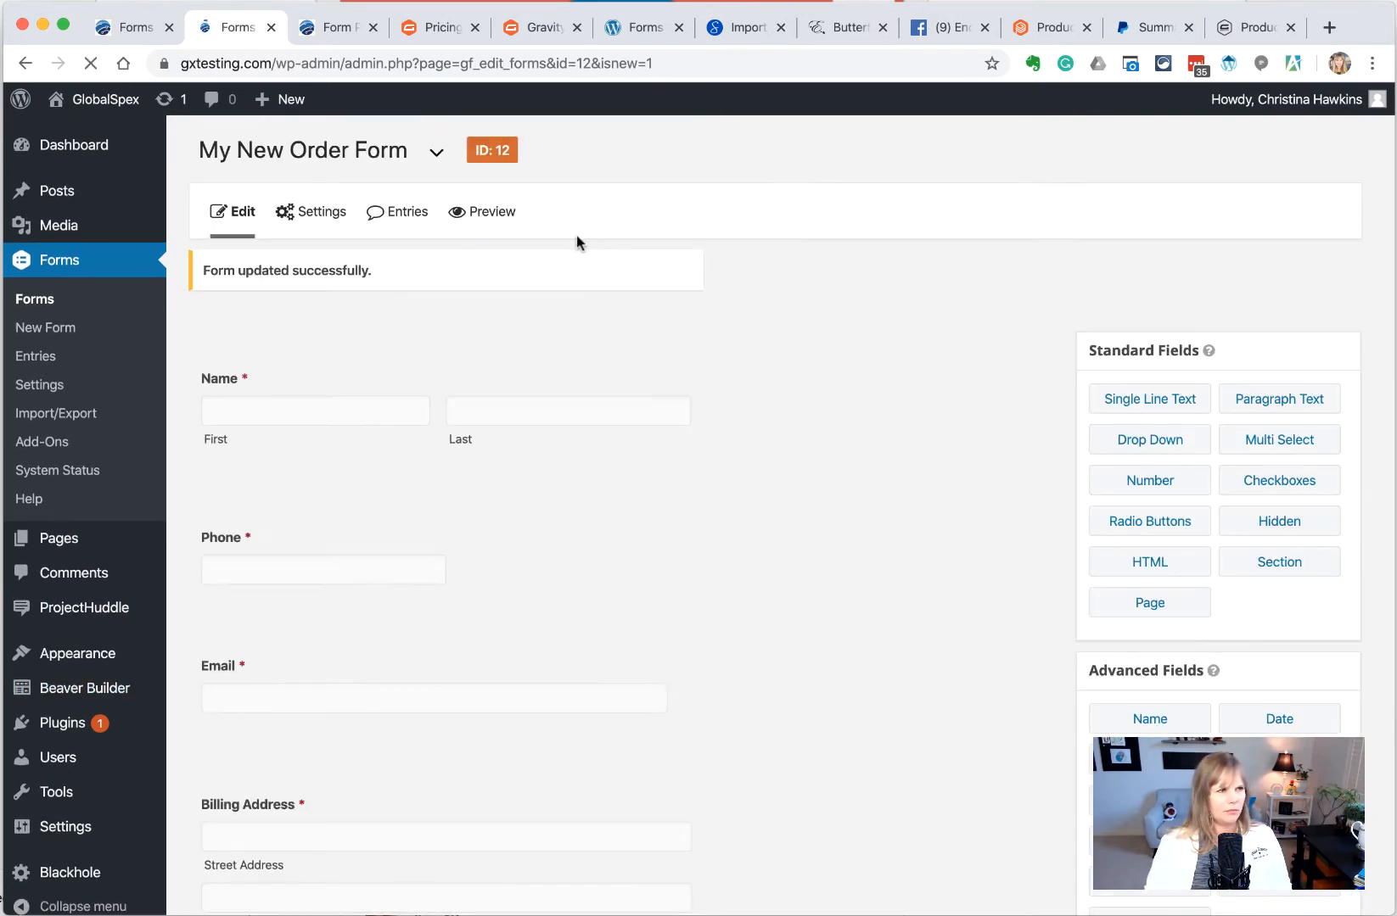
pyautogui.click(331, 28)
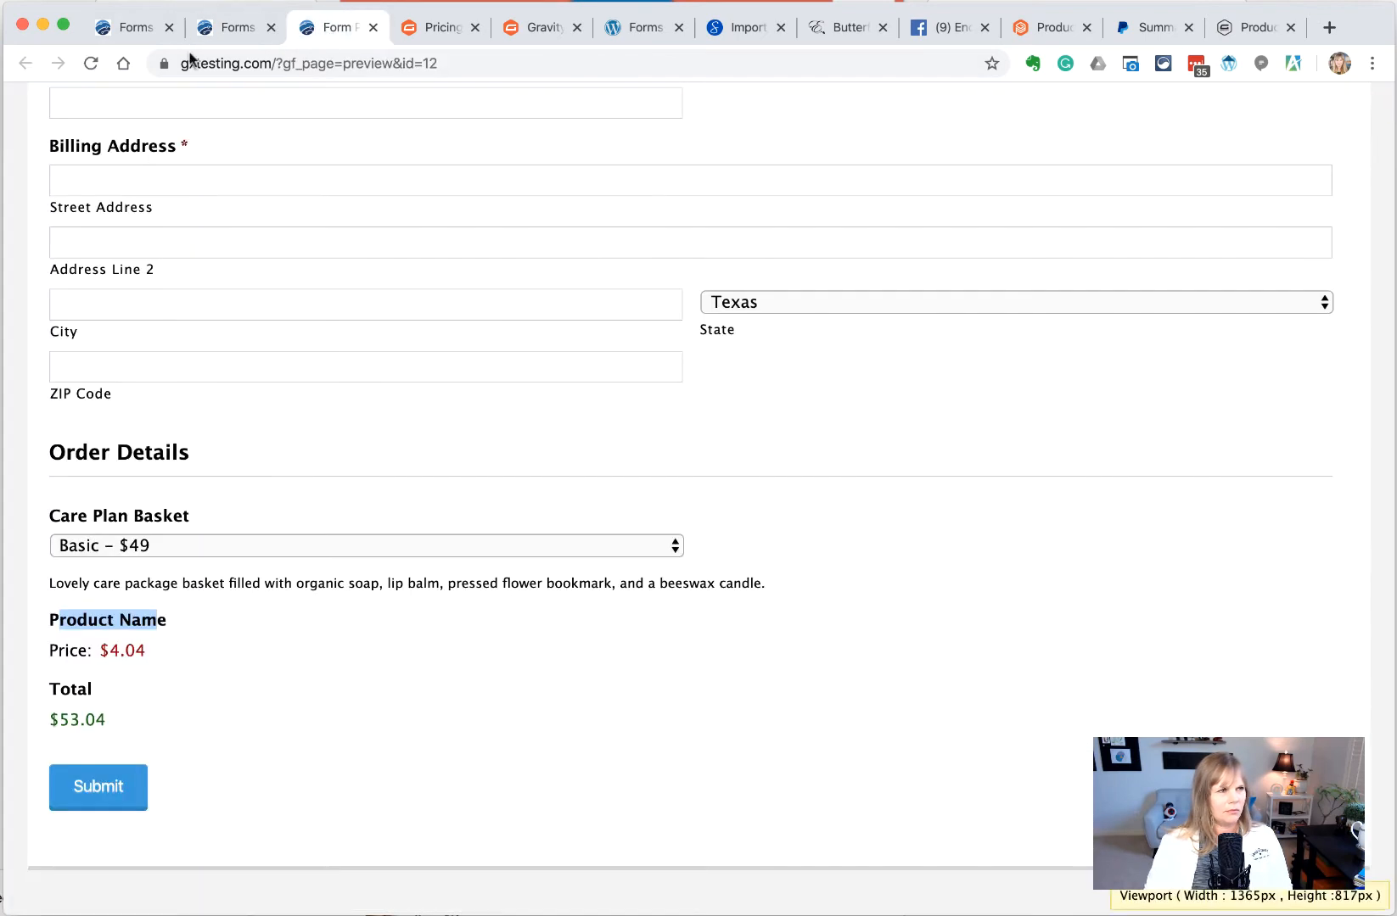
# Reload the preview and point out the Texas Sales Tax price of $4.04
pyautogui.click(94, 66)
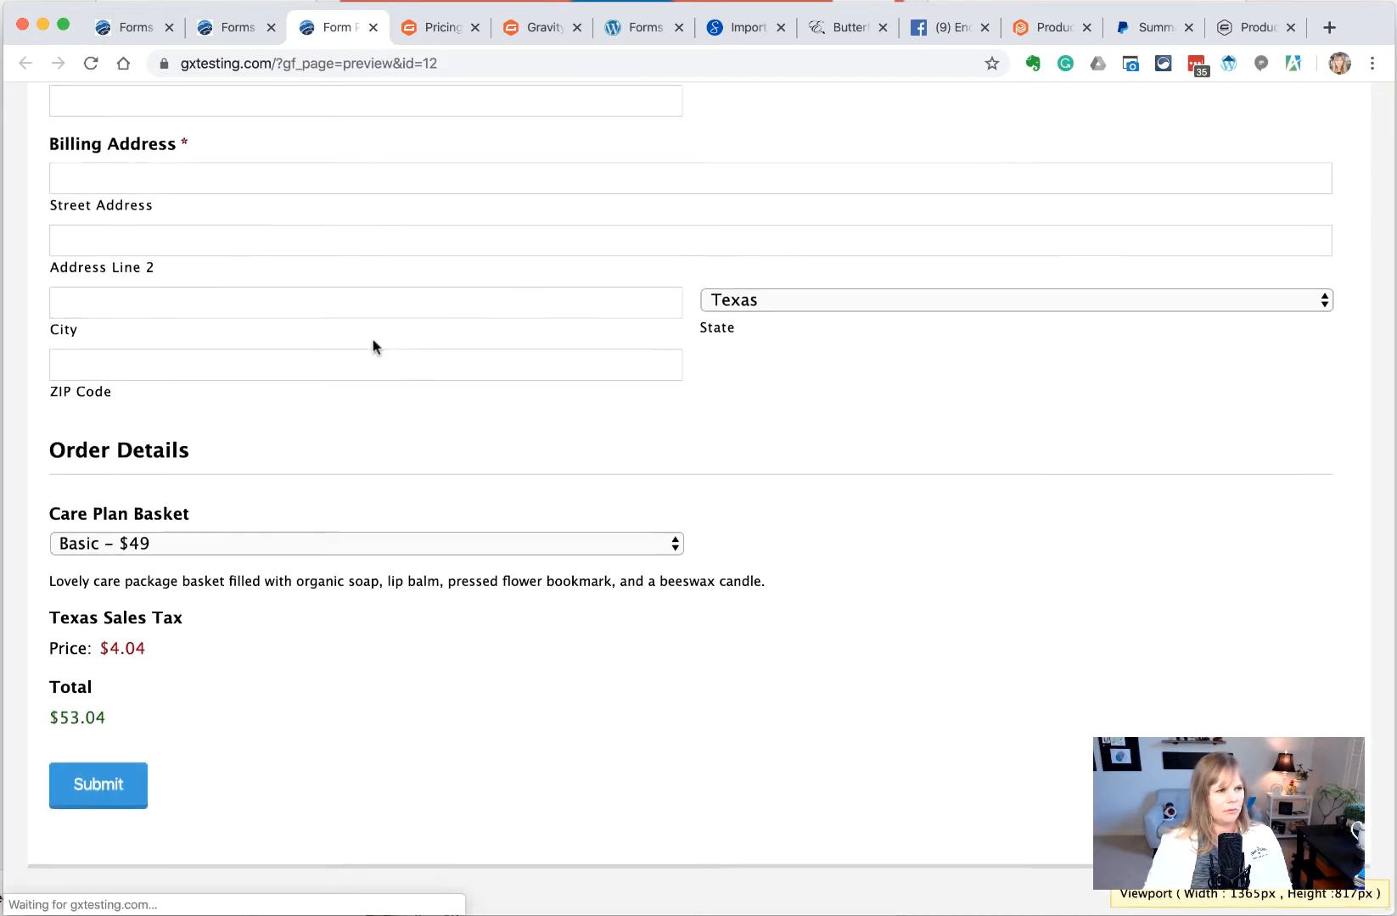
pyautogui.moveTo(146, 651); pyautogui.dragTo(99, 651)
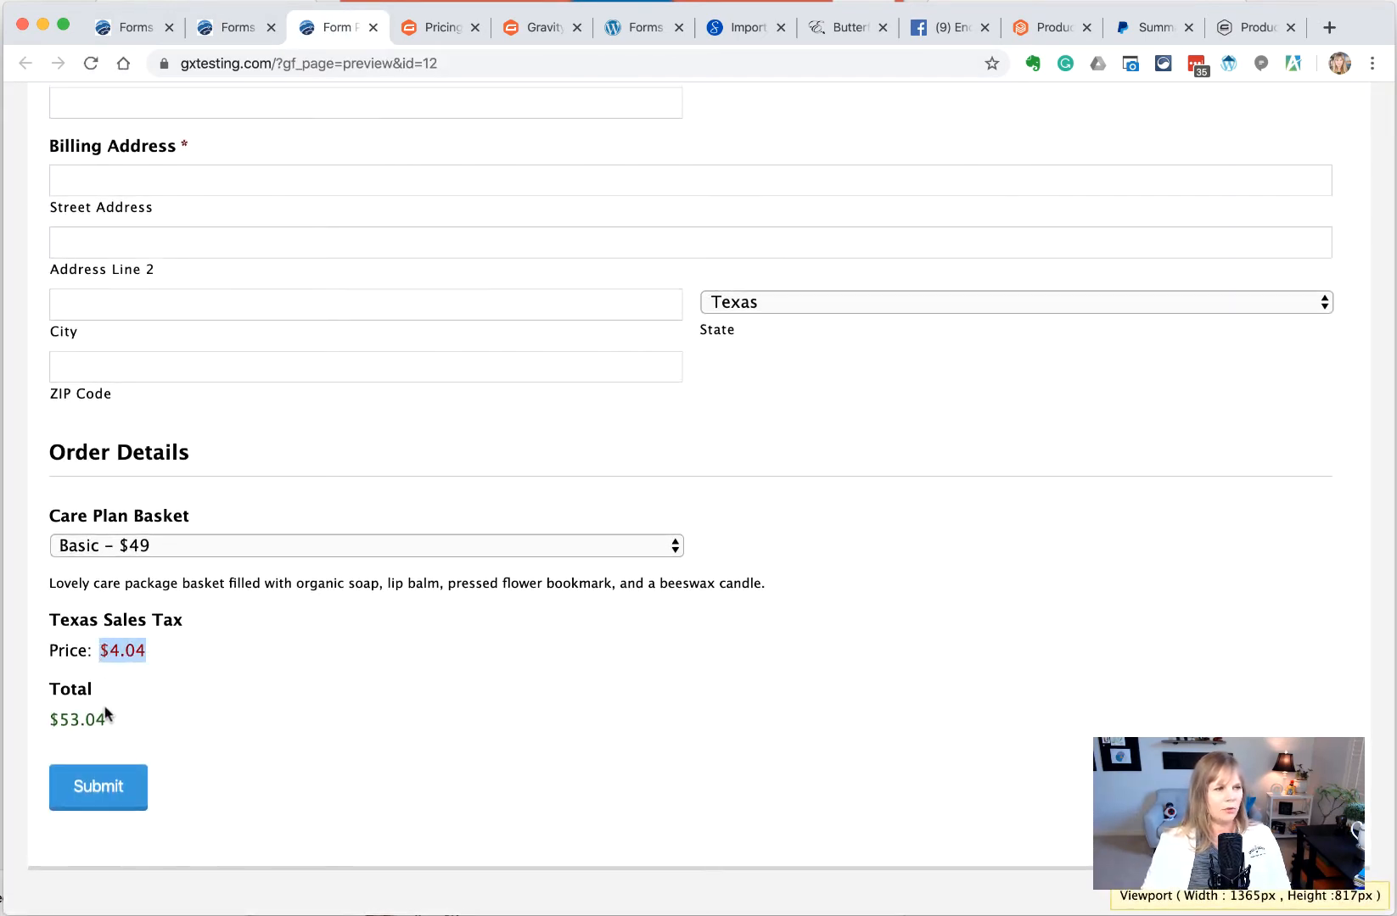
pyautogui.click(110, 718)
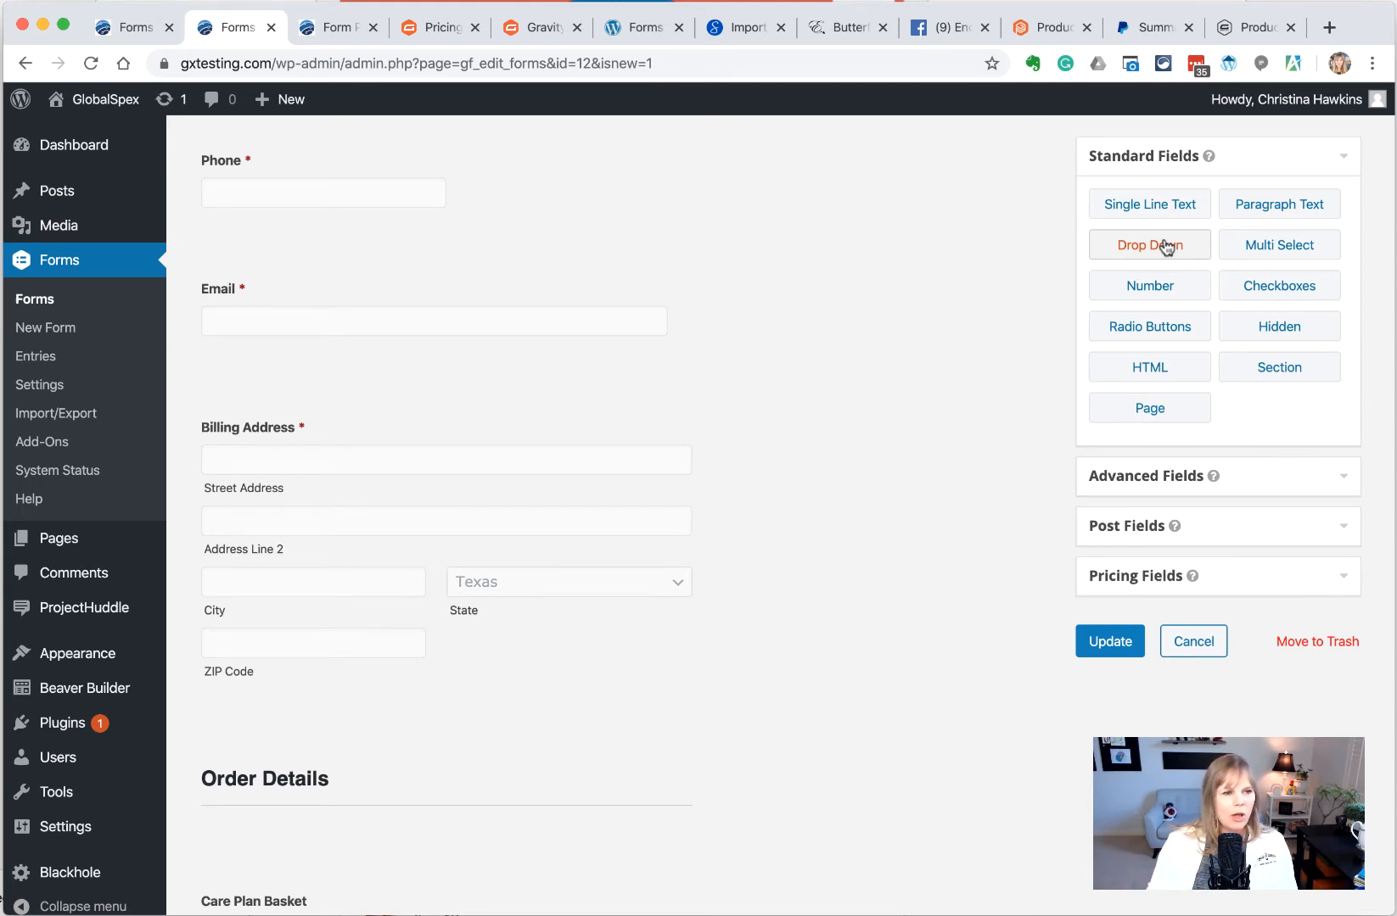
# Add a 'Delivery or Pickup' section below Billing Address and place a Drop Down beneath it
pyautogui.moveTo(1260, 372); pyautogui.dragTo(282, 717)
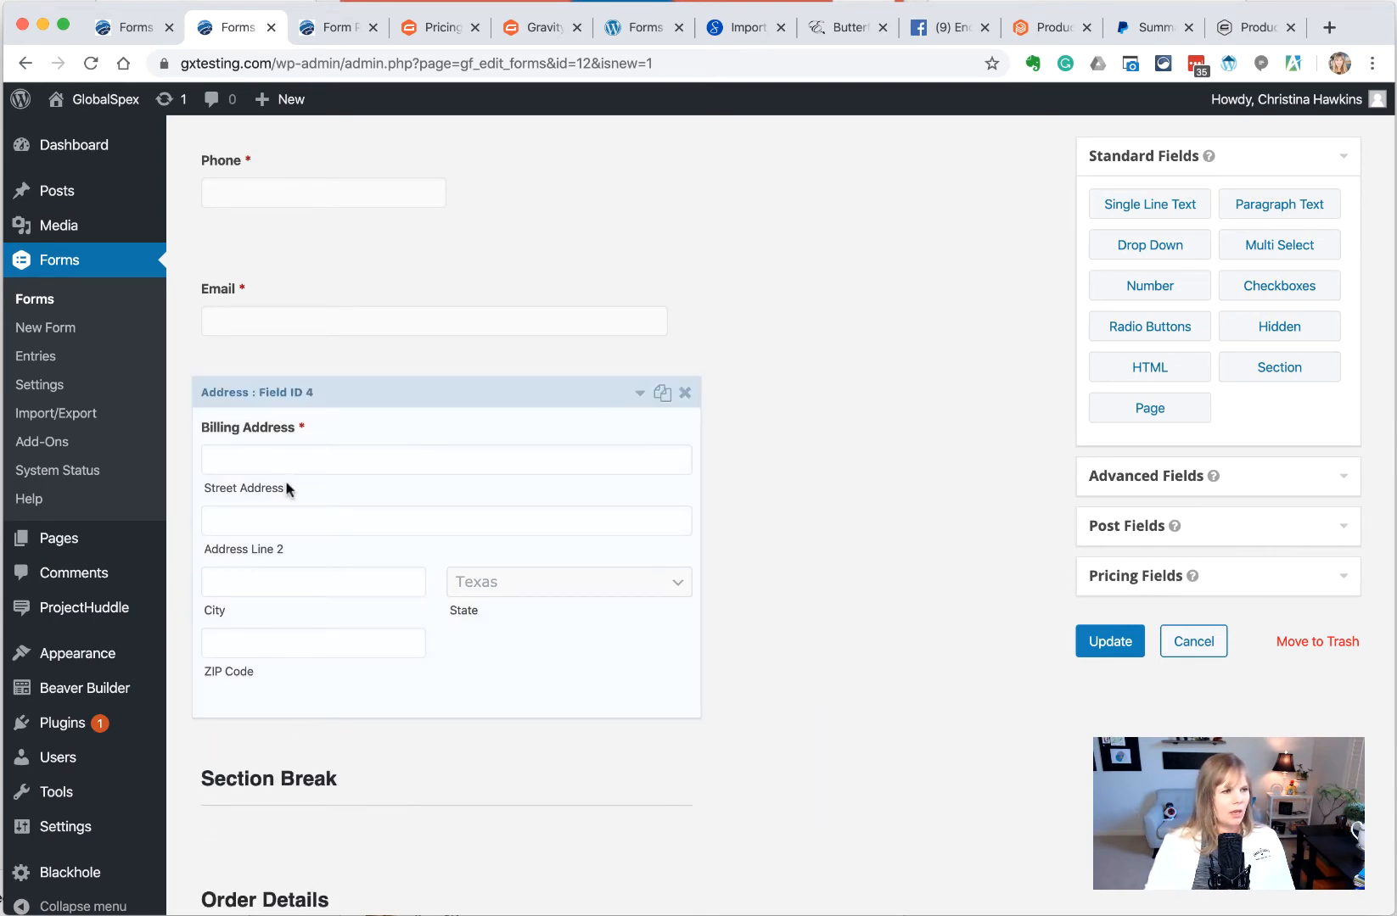
pyautogui.click(311, 790)
pyautogui.scroll(-2, 316, 838)
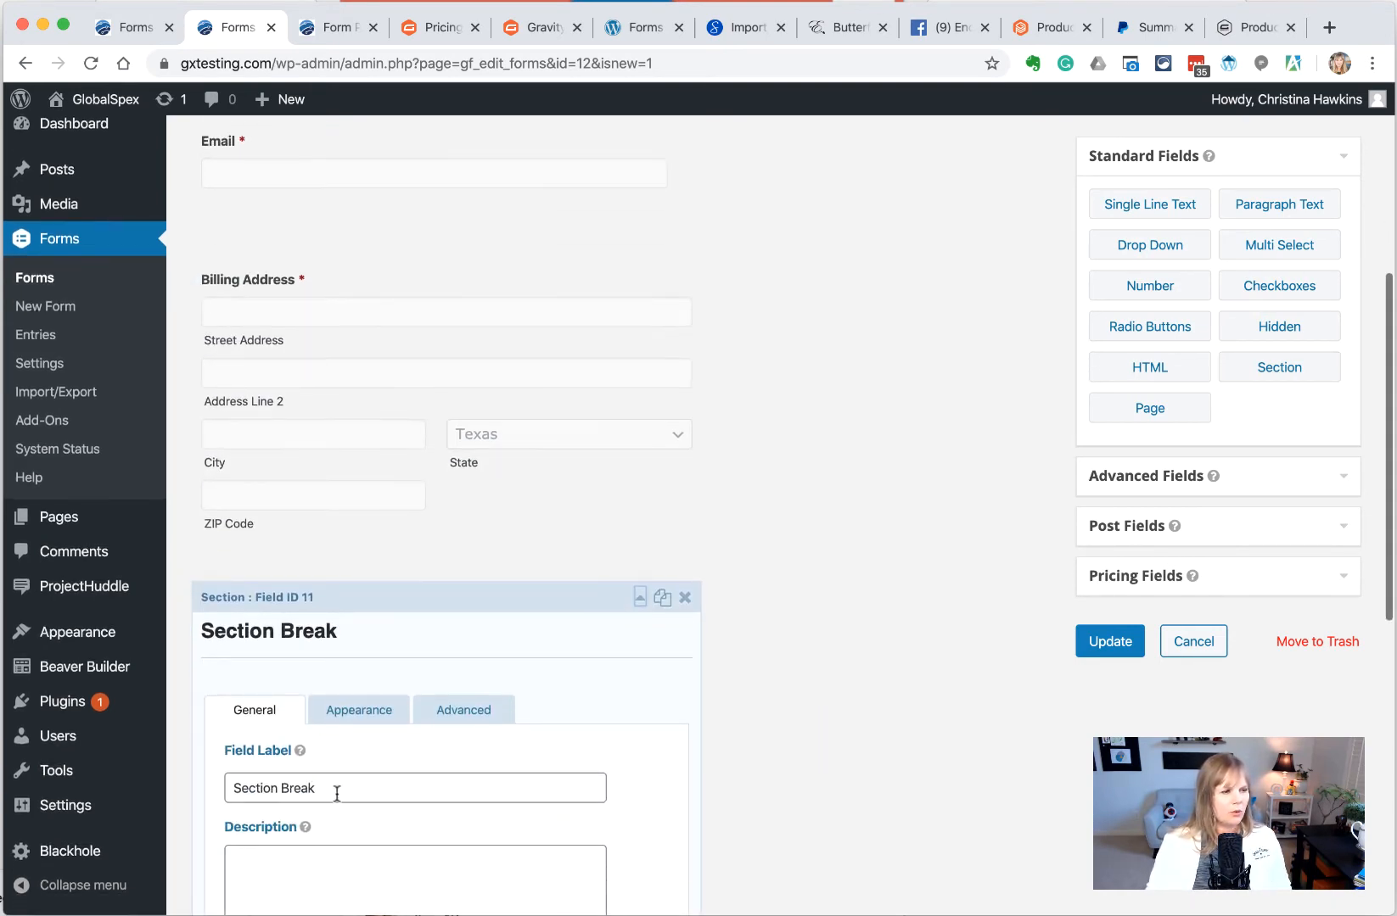
pyautogui.moveTo(337, 794); pyautogui.dragTo(128, 773)
pyautogui.write('Delivery o')
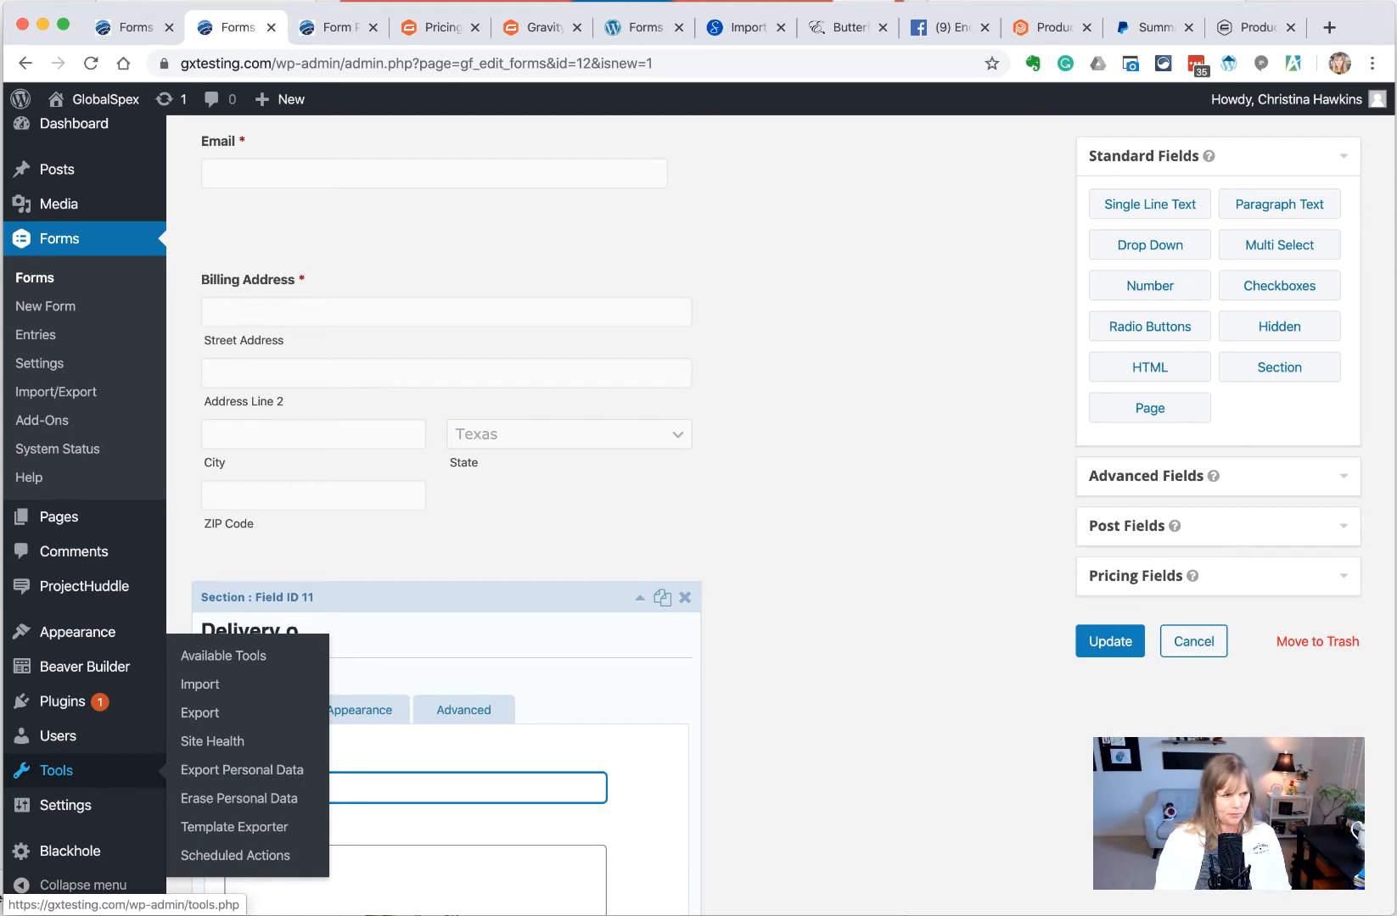
pyautogui.write('r Pickup')
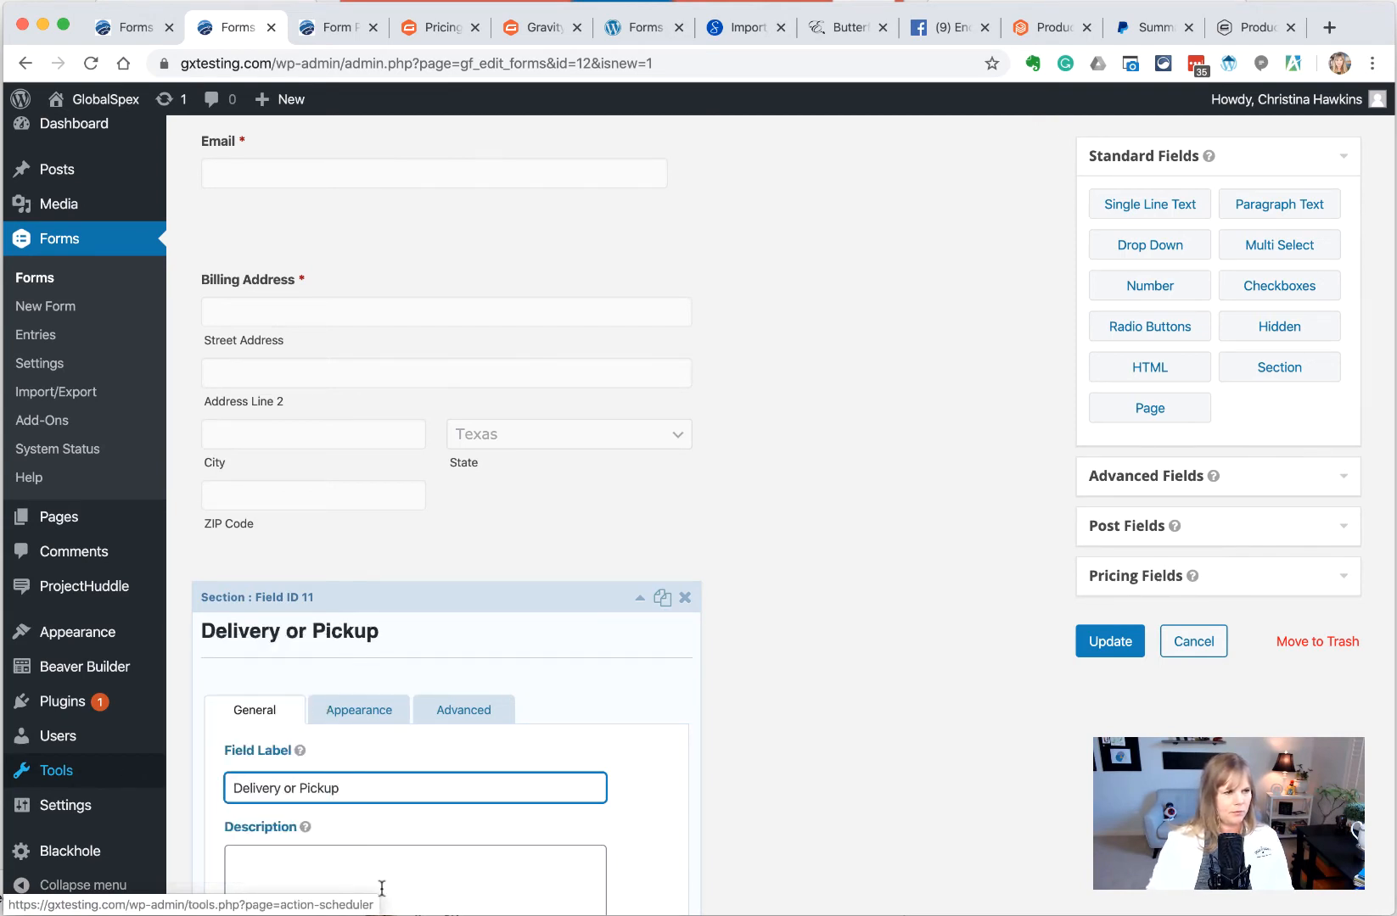
pyautogui.click(422, 878)
pyautogui.click(639, 598)
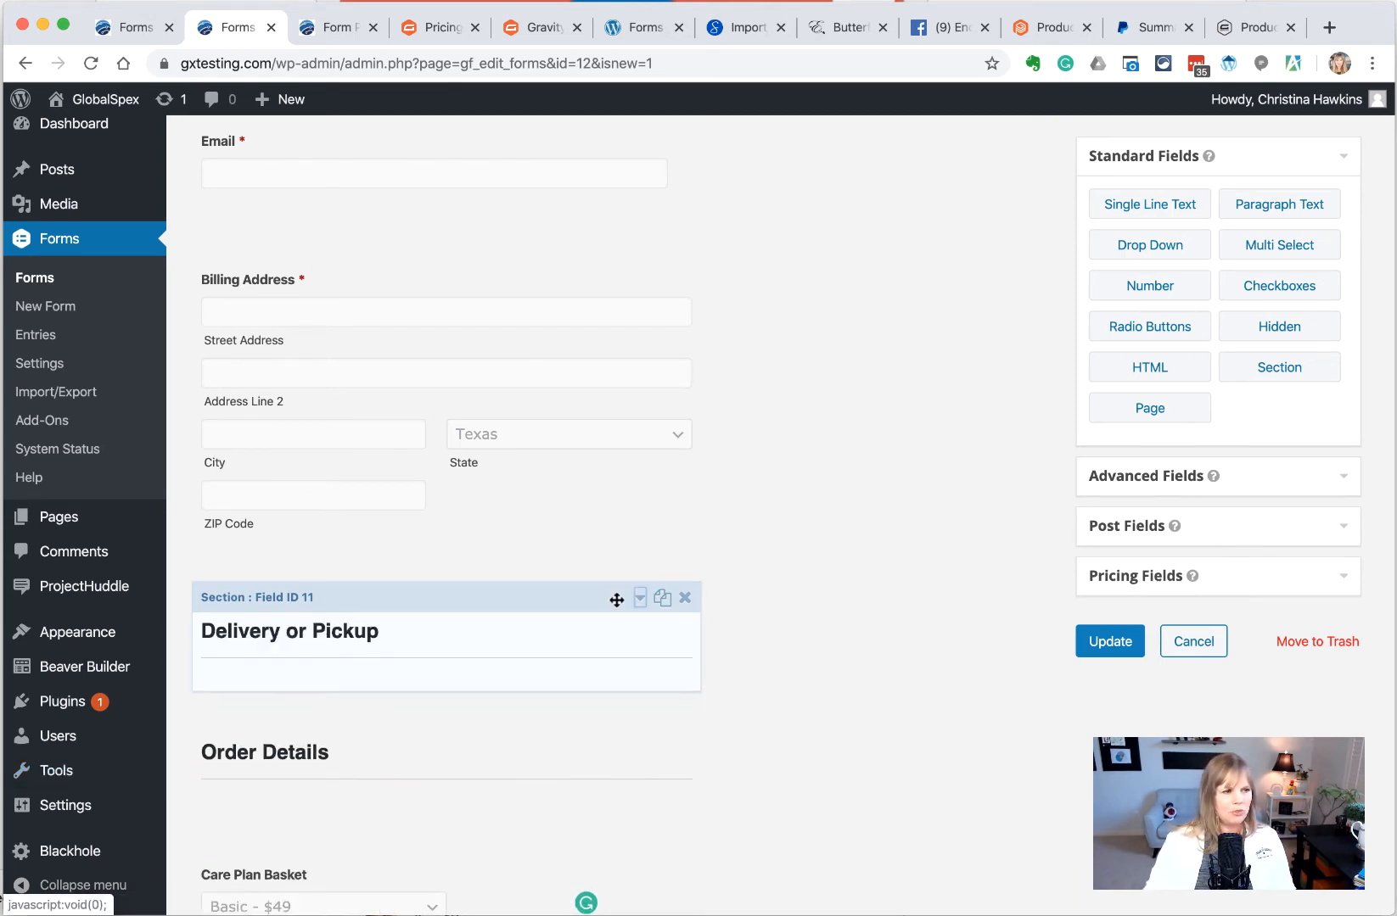
pyautogui.moveTo(1141, 246); pyautogui.dragTo(297, 767)
pyautogui.scroll(-2, 330, 708)
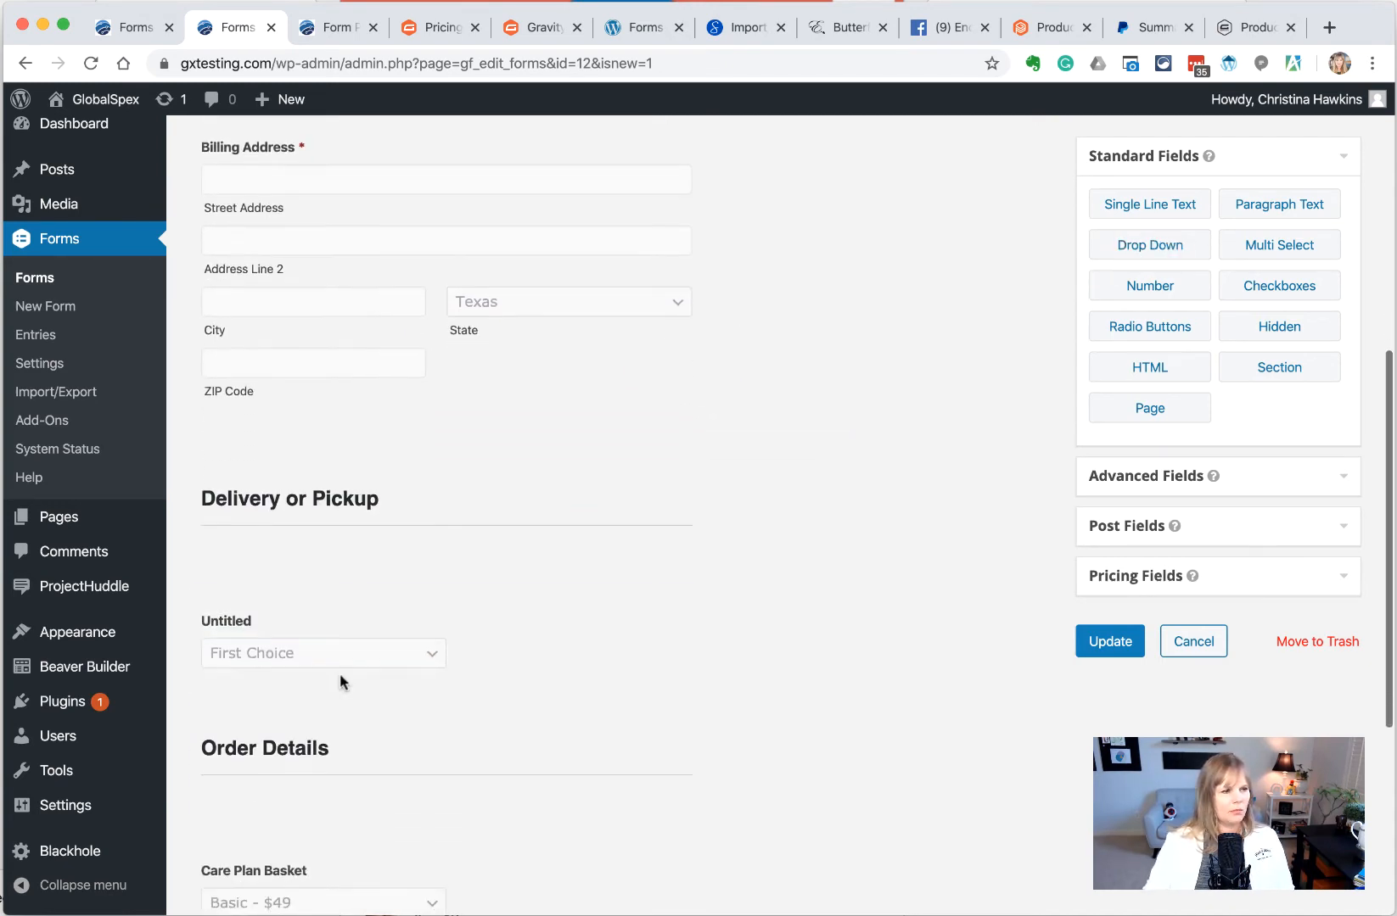
# Label the dropdown 'Choose Pickup or Delivery' with choices Delivery and Pickup, removing the third
pyautogui.click(309, 652)
pyautogui.scroll(-3, 321, 646)
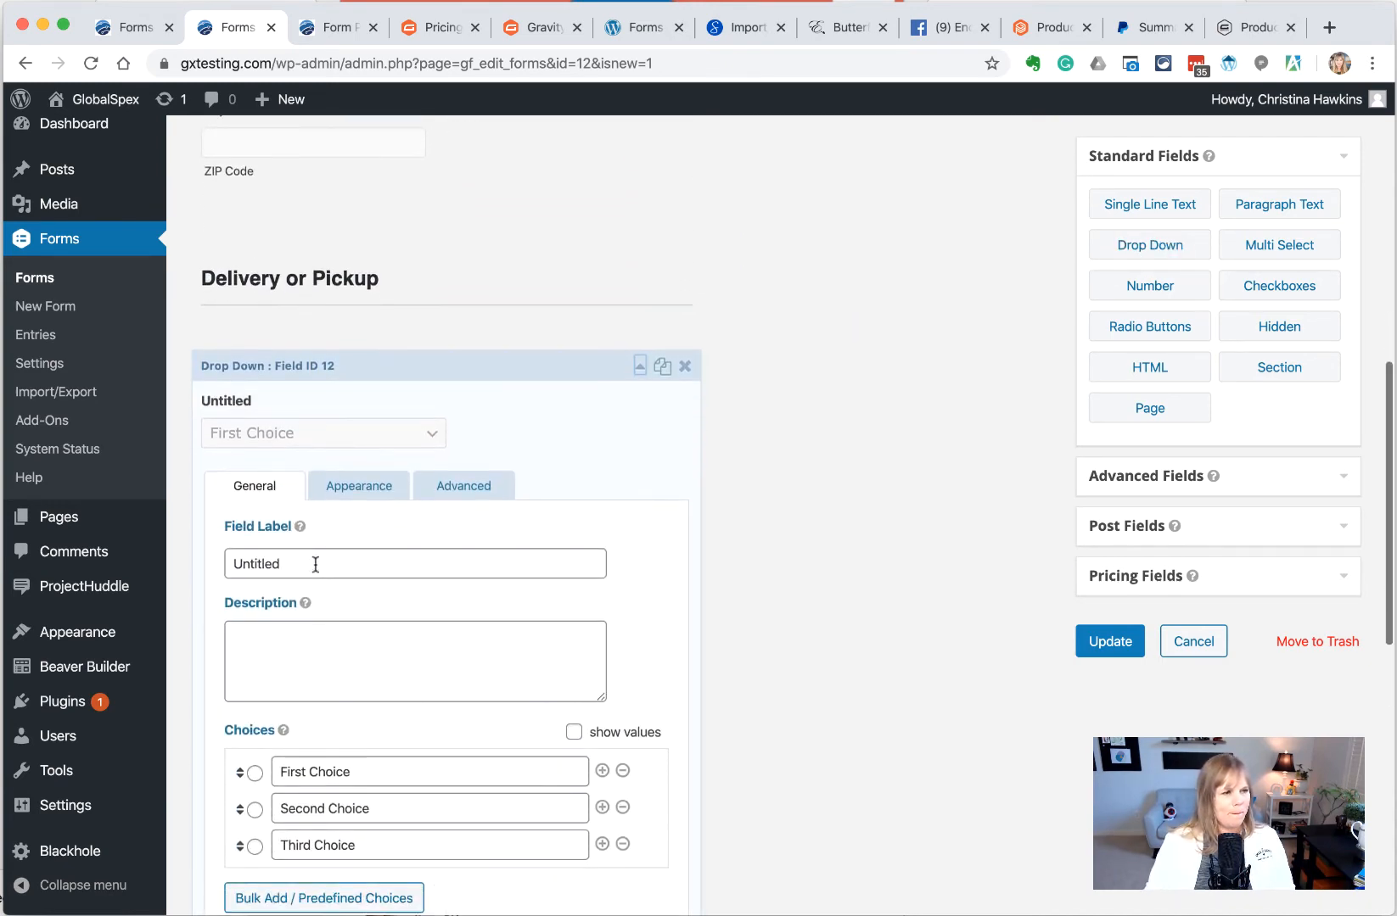
pyautogui.moveTo(406, 560); pyautogui.dragTo(181, 568)
pyautogui.write('Plcup')
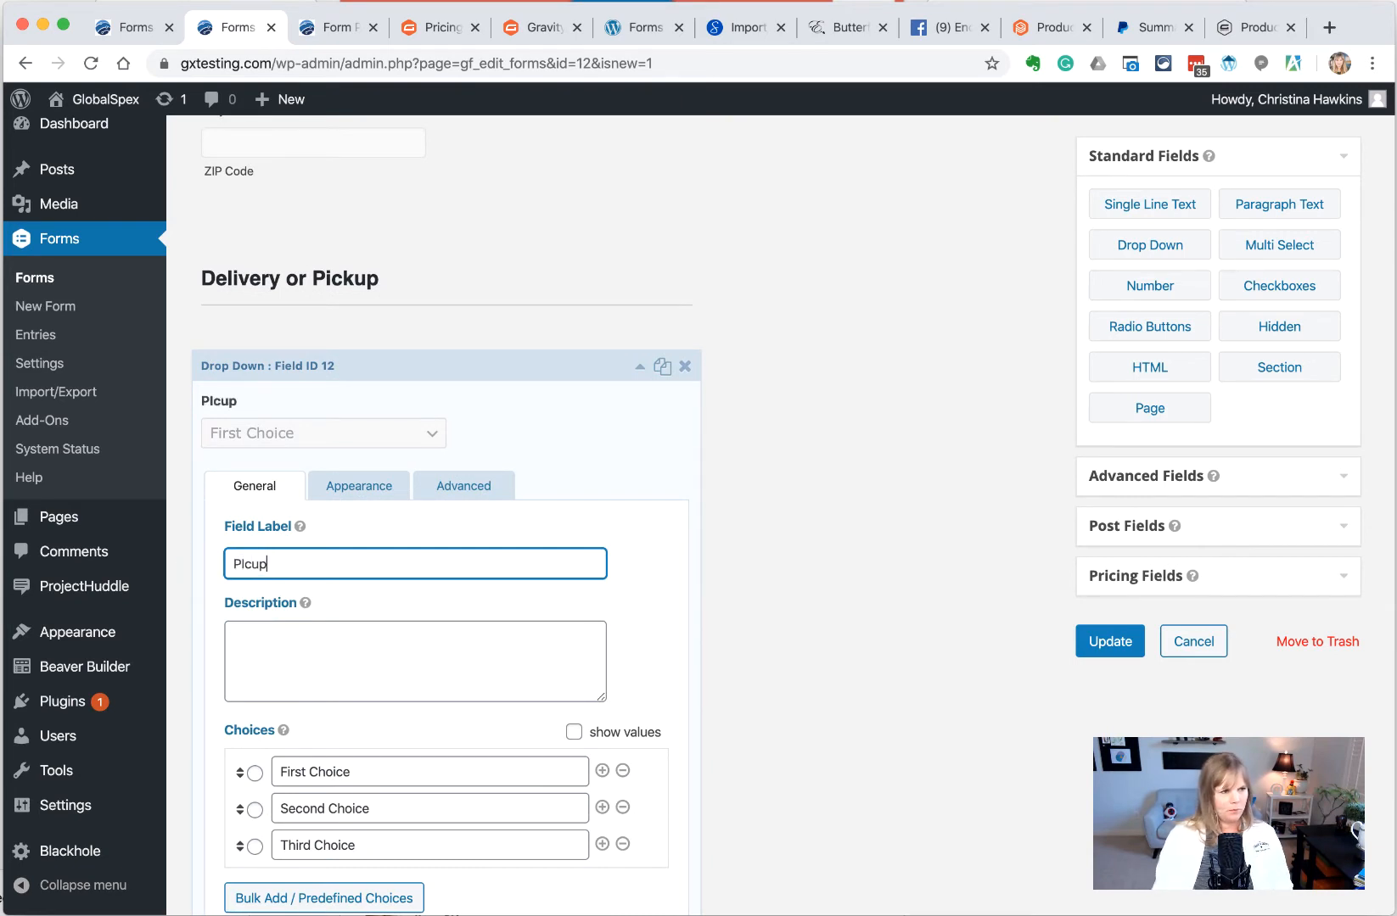
pyautogui.write('Choose ')
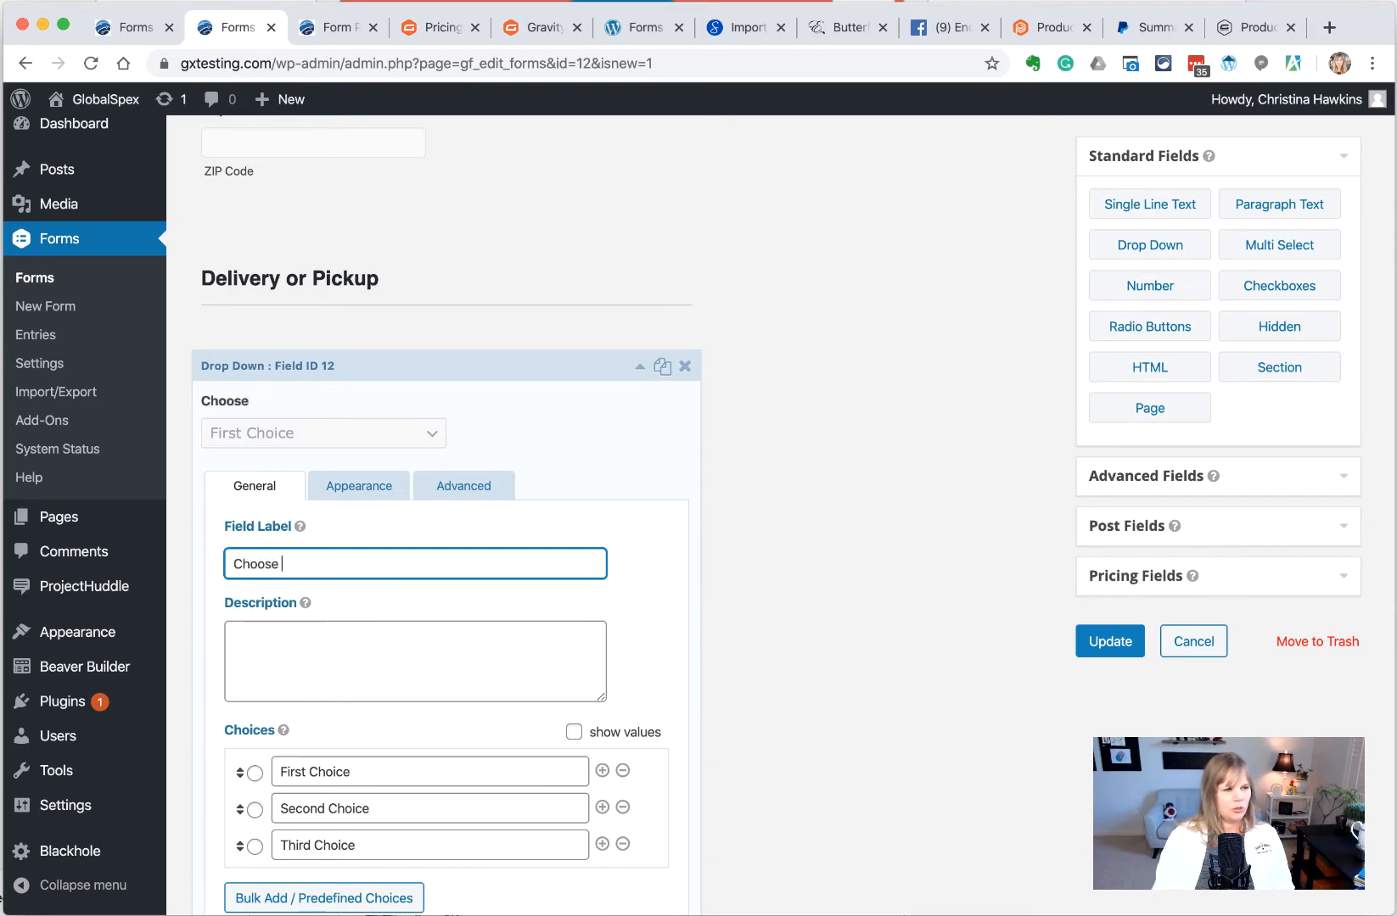
pyautogui.write('Pickup or Delivery')
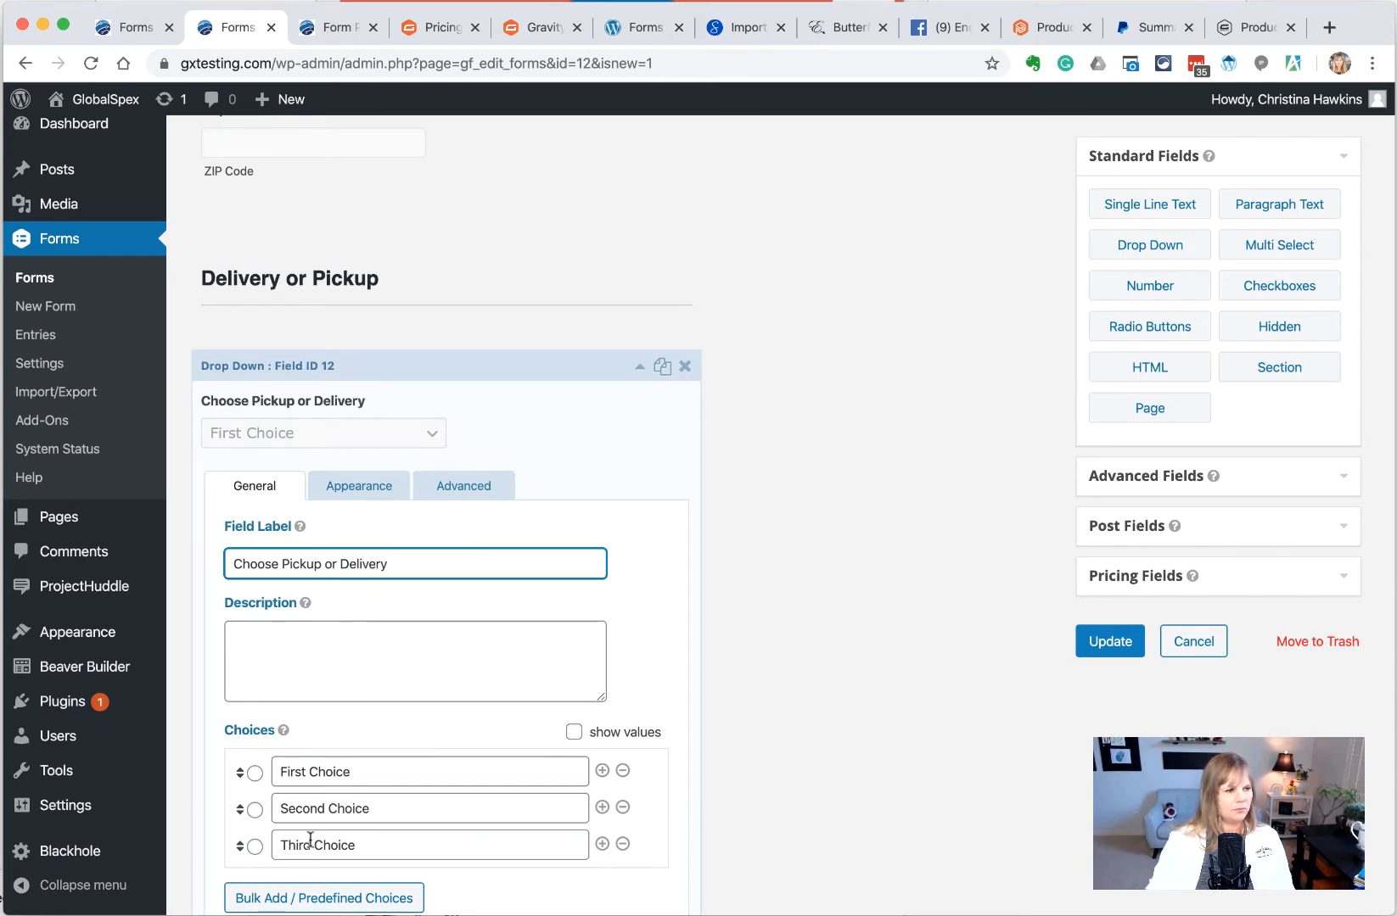
pyautogui.click(384, 779)
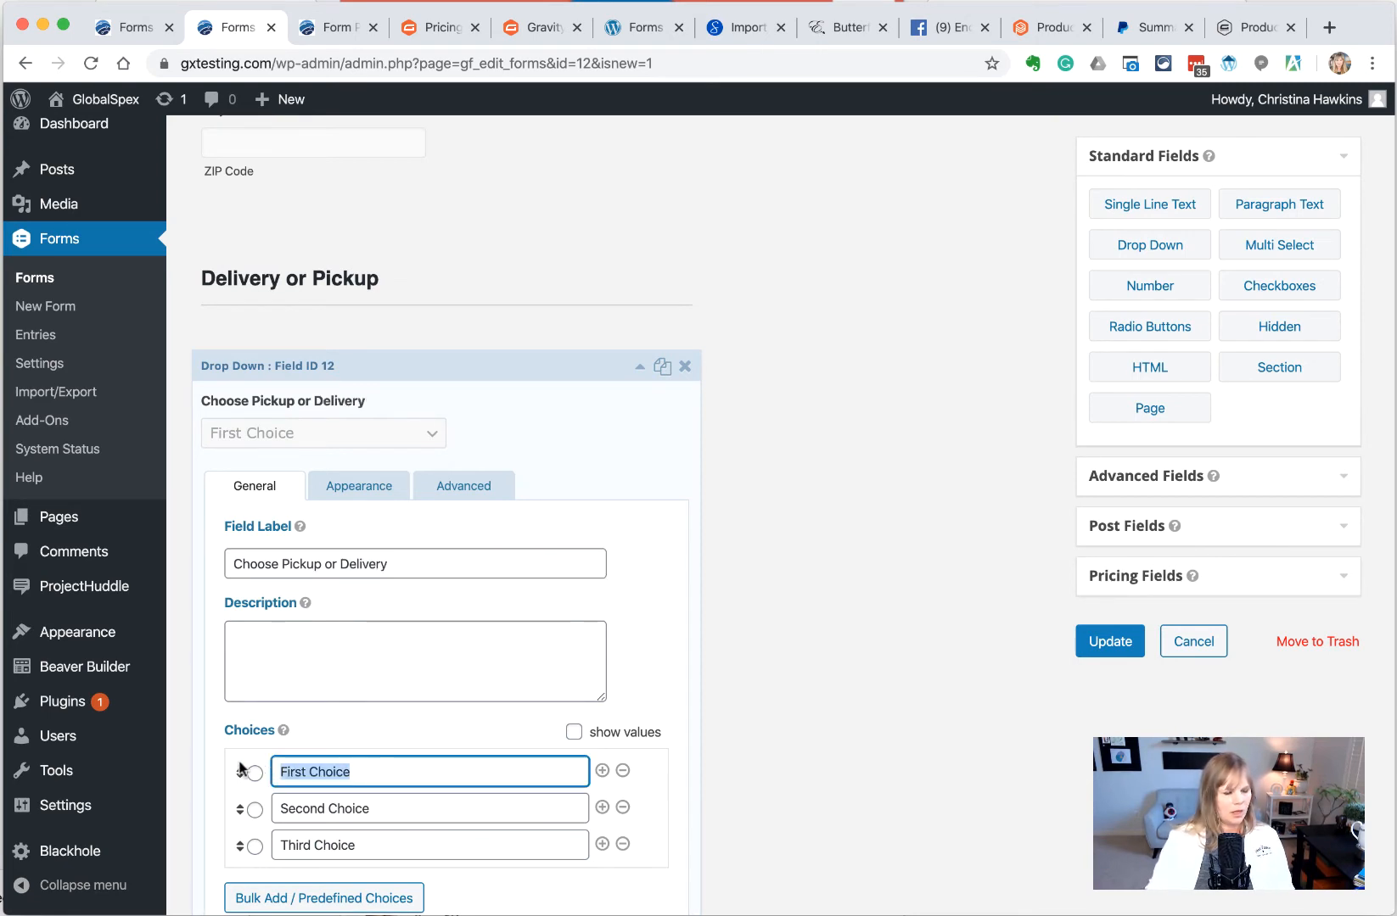
pyautogui.write('i')
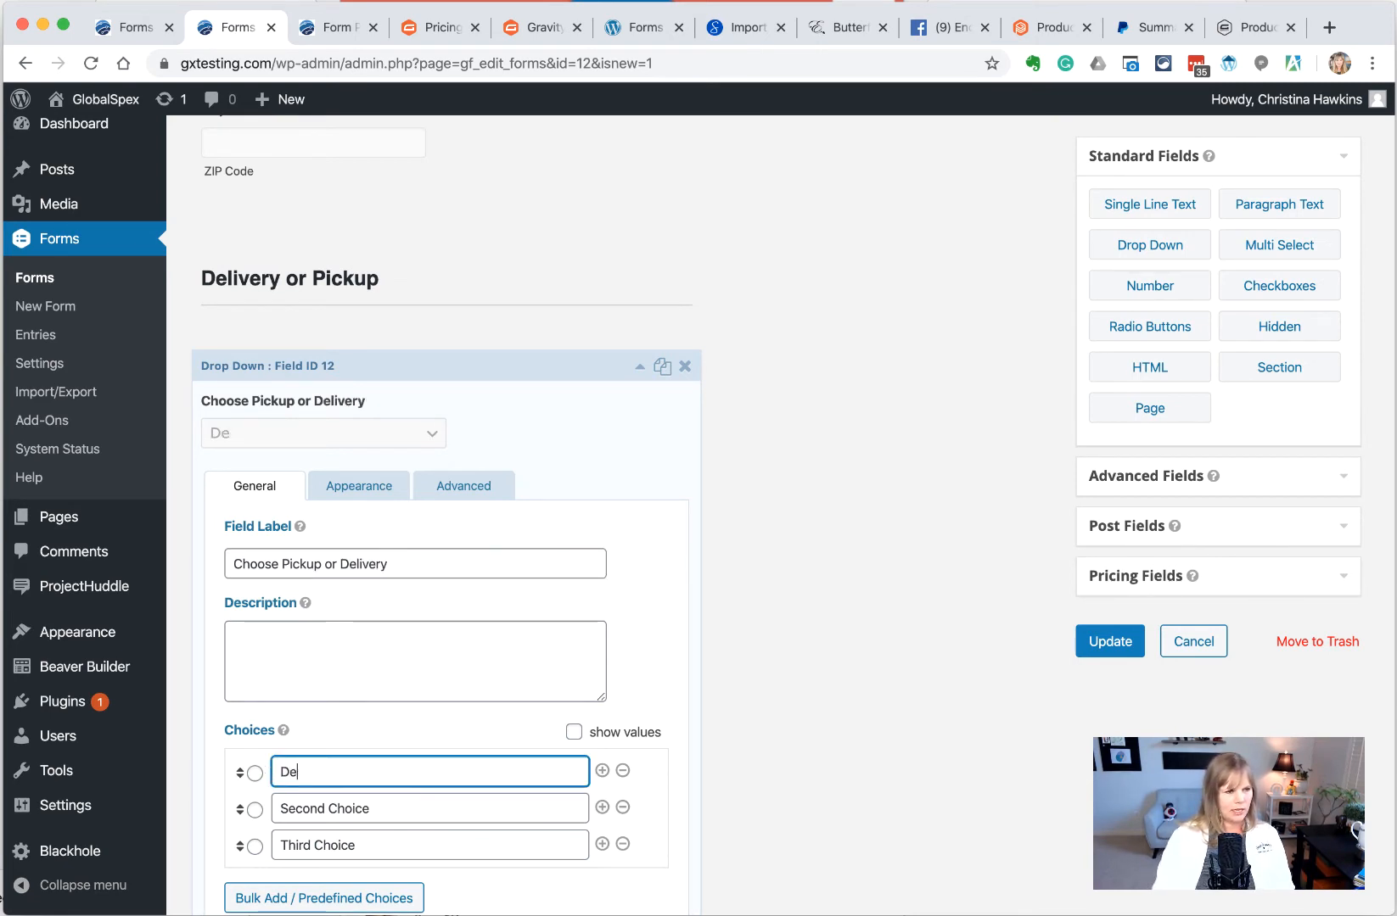
pyautogui.write('elivery')
pyautogui.press('Tab')
pyautogui.press('Tab')
pyautogui.press('Tab')
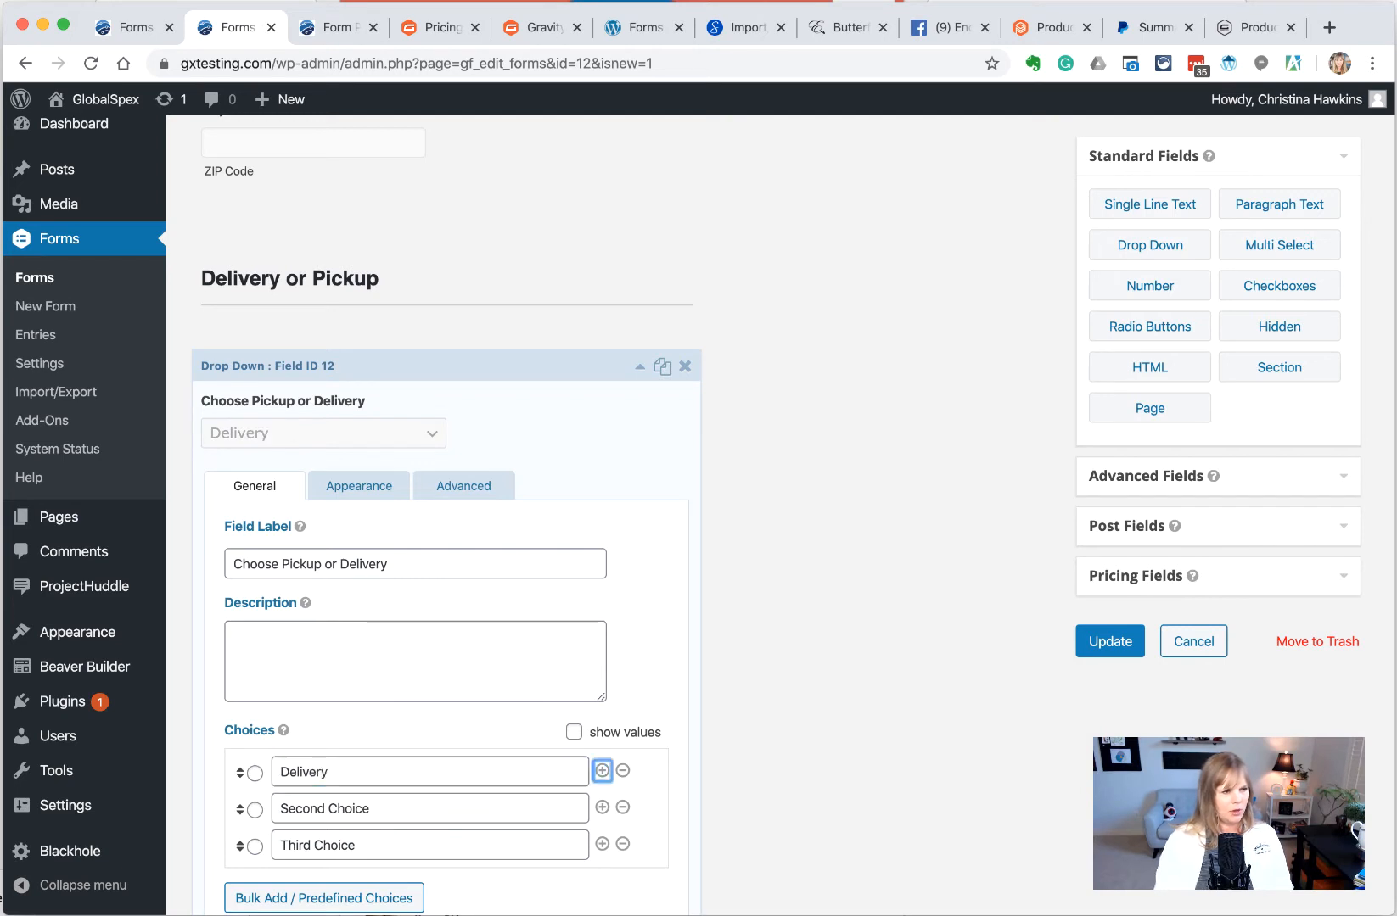
pyautogui.write('Pickup')
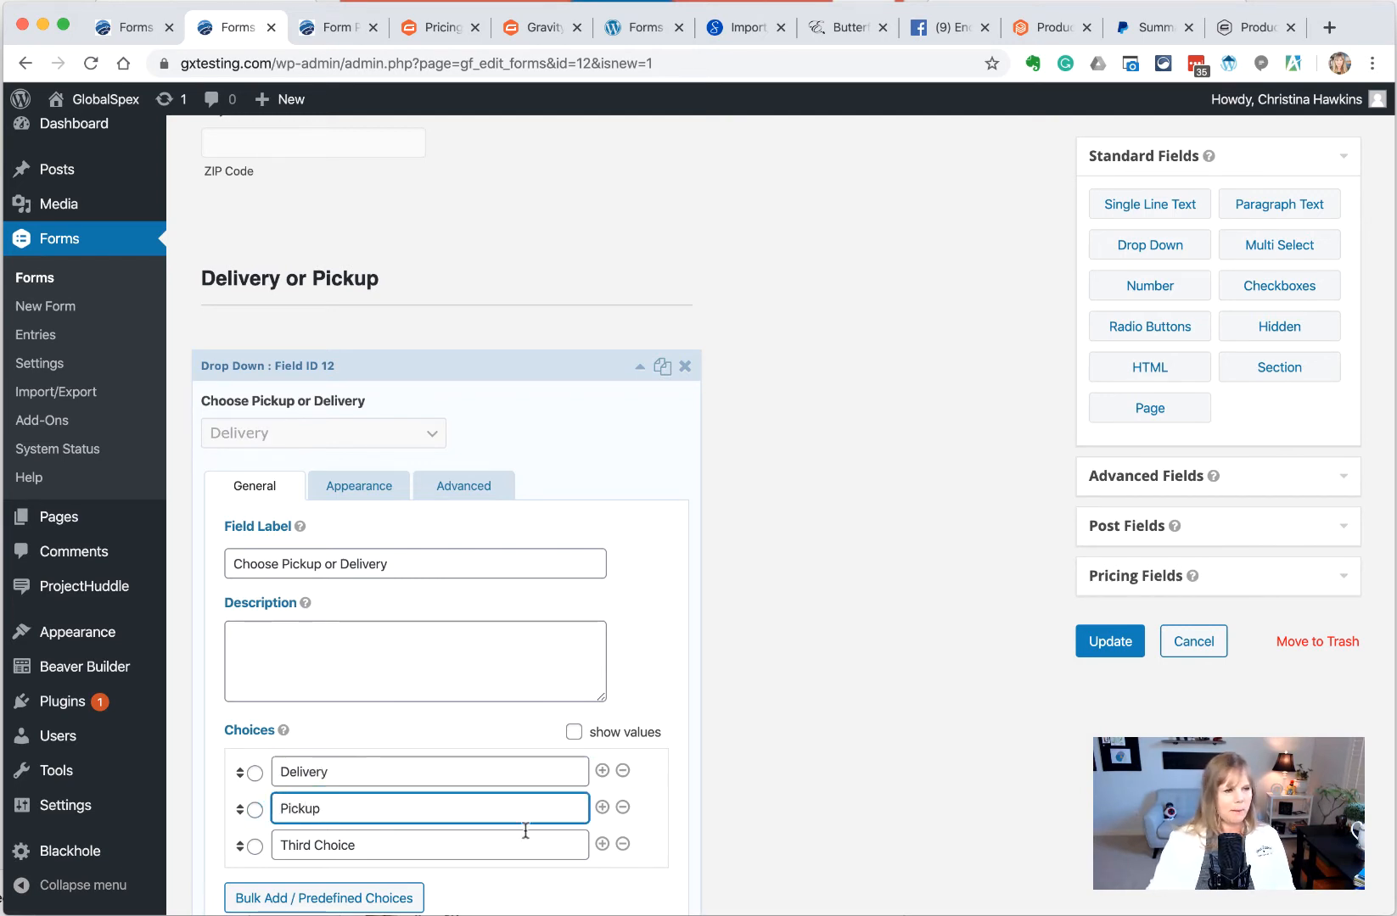
pyautogui.click(623, 844)
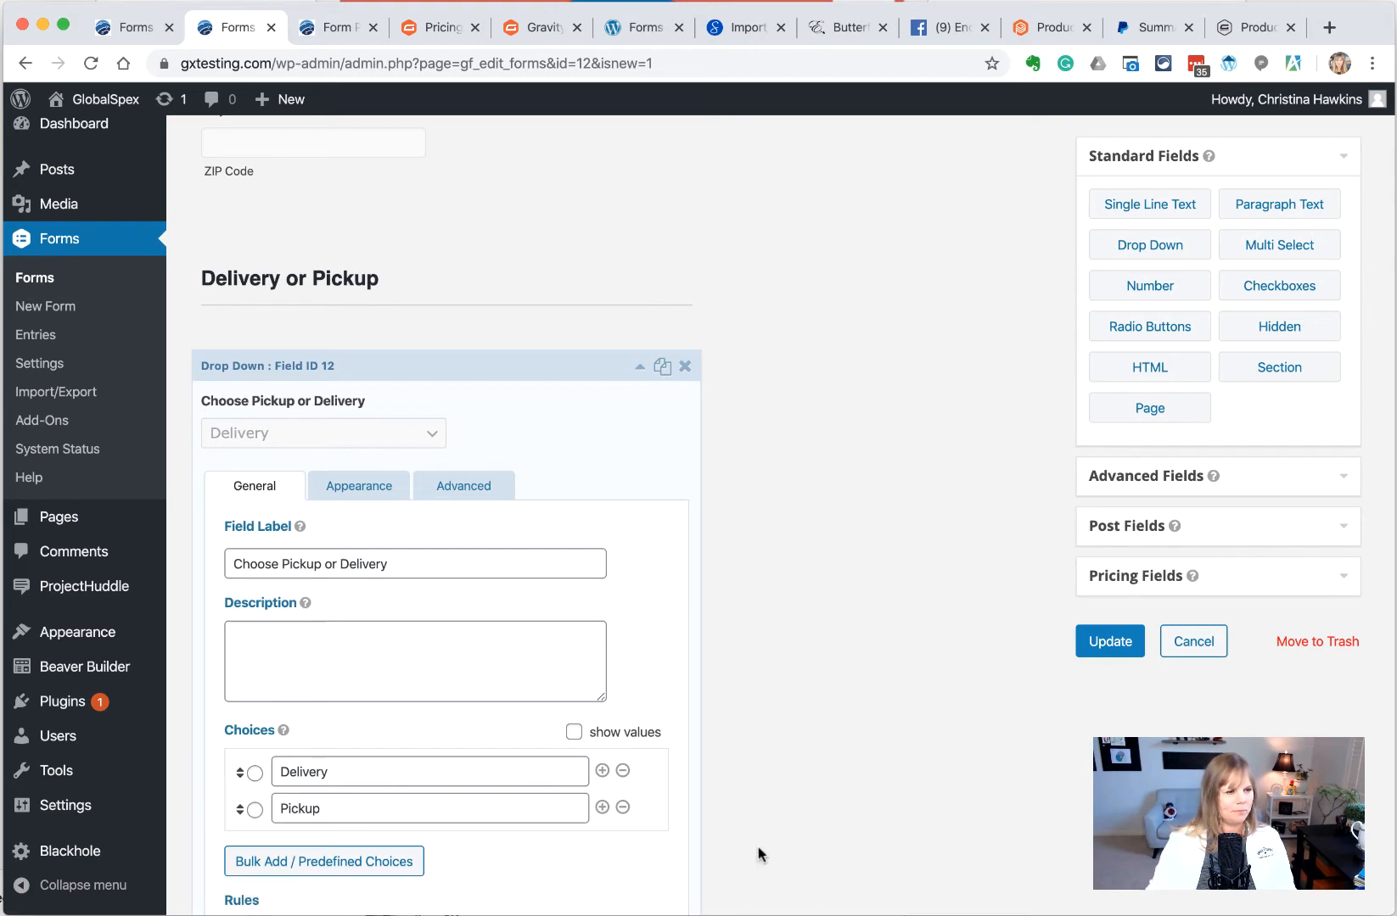
# Collapse the dropdown's settings and check the form preview
pyautogui.scroll(-3, 446, 841)
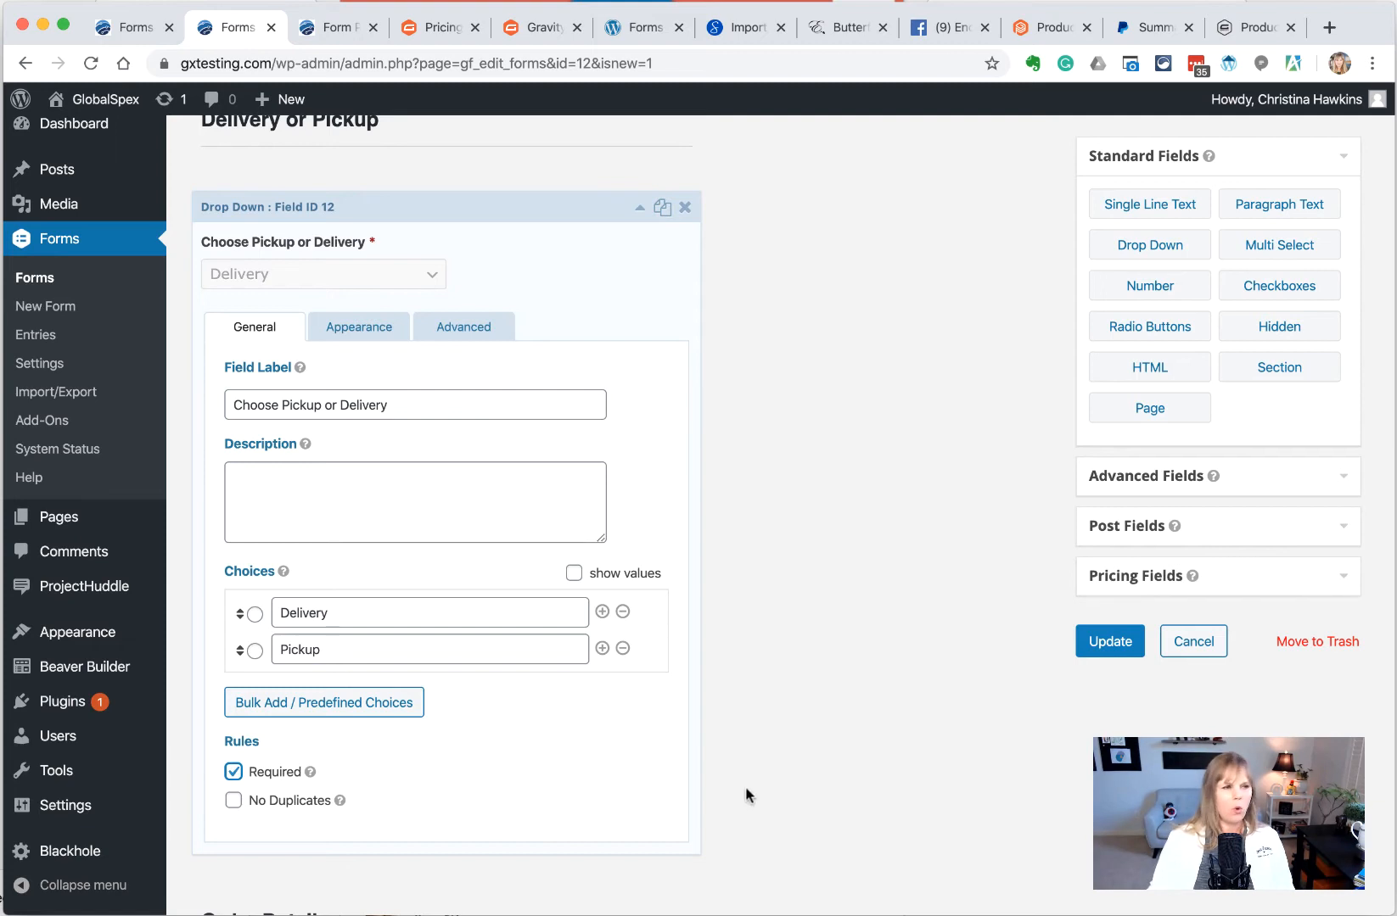
pyautogui.click(639, 211)
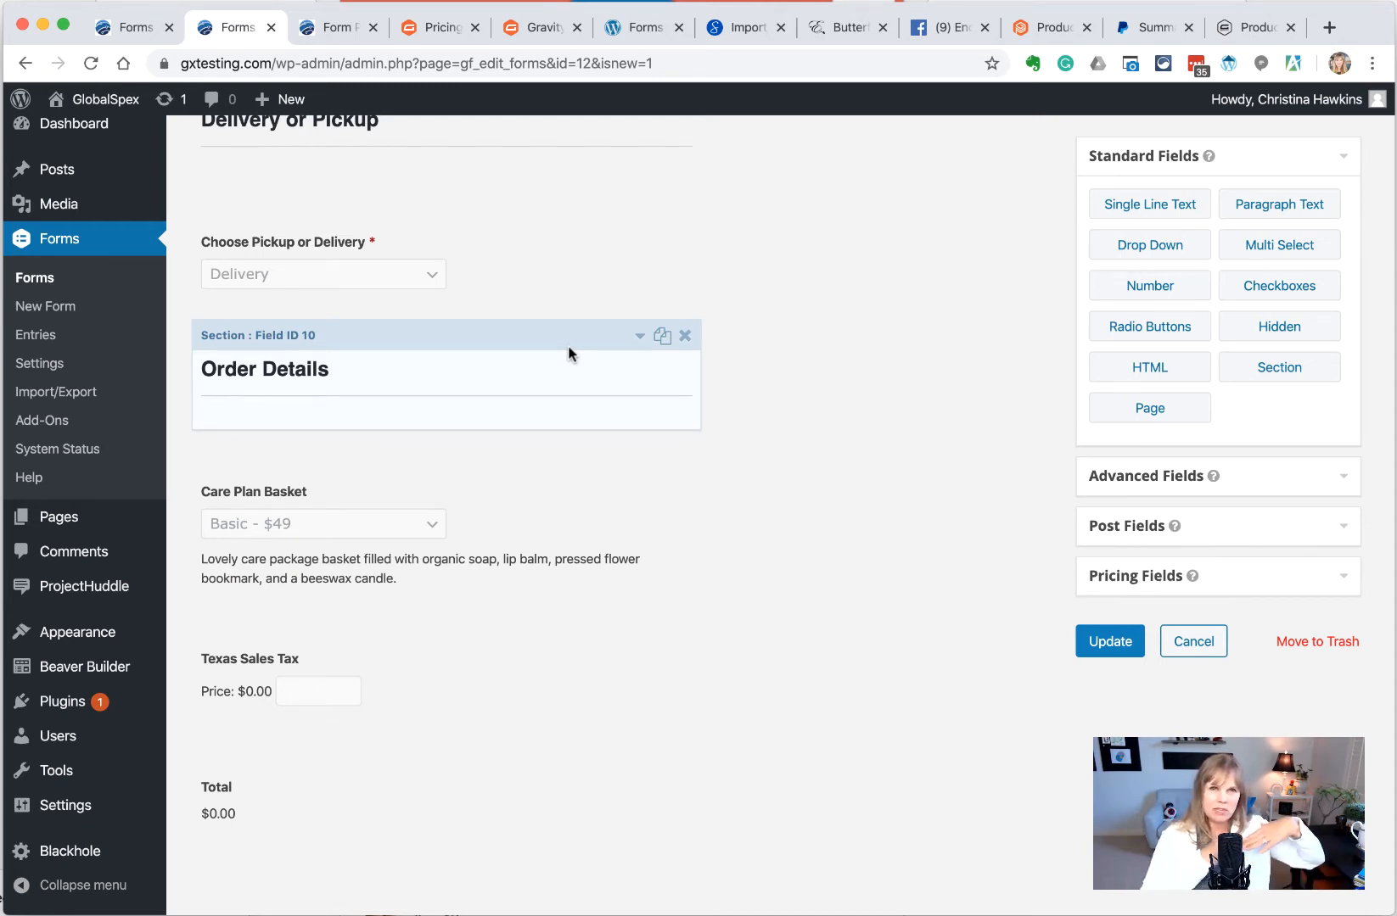
pyautogui.click(333, 28)
pyautogui.scroll(1, 424, 403)
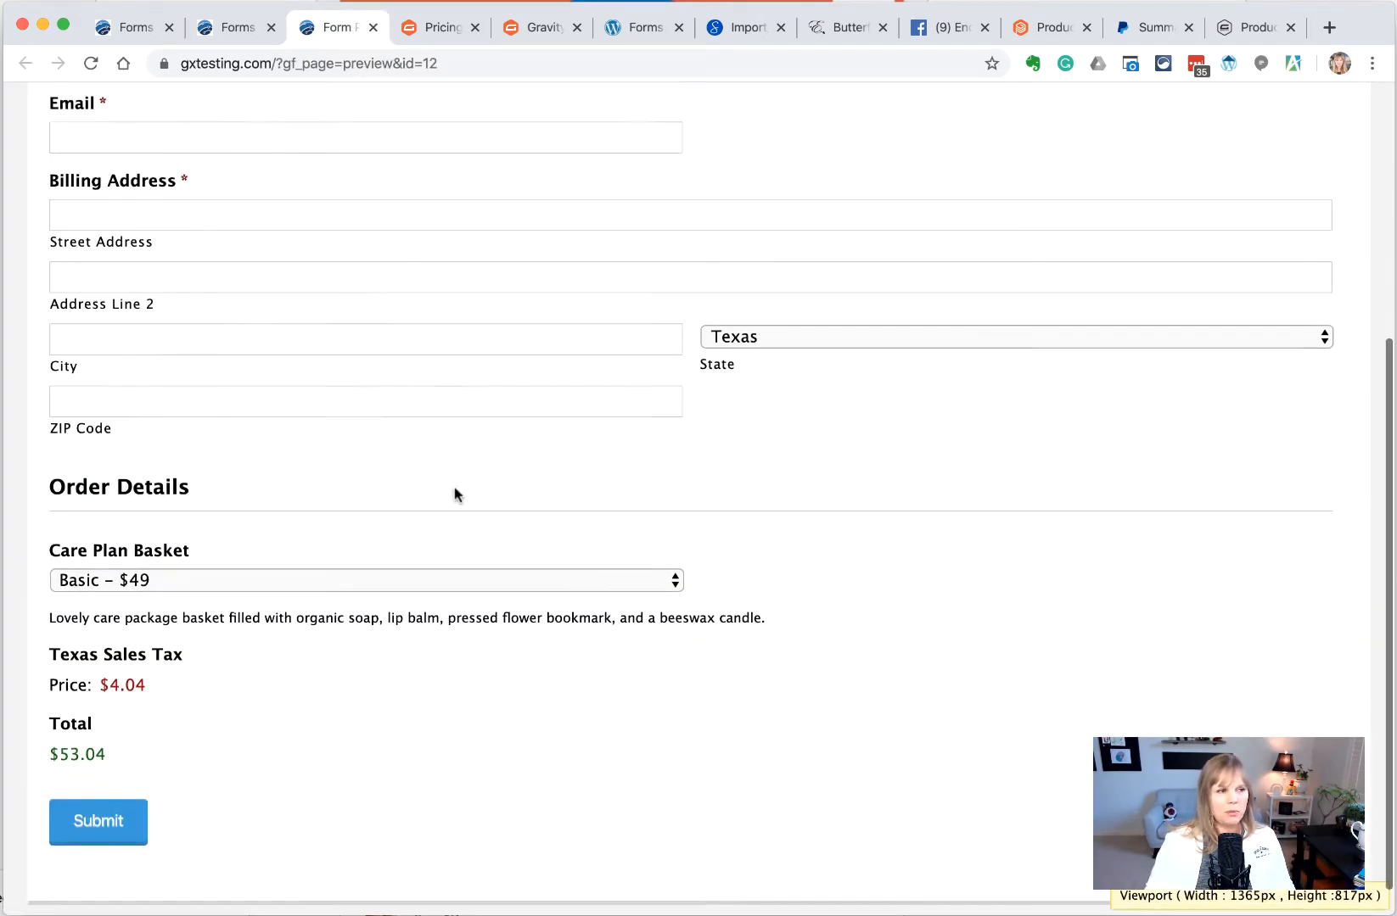
pyautogui.scroll(5, 455, 488)
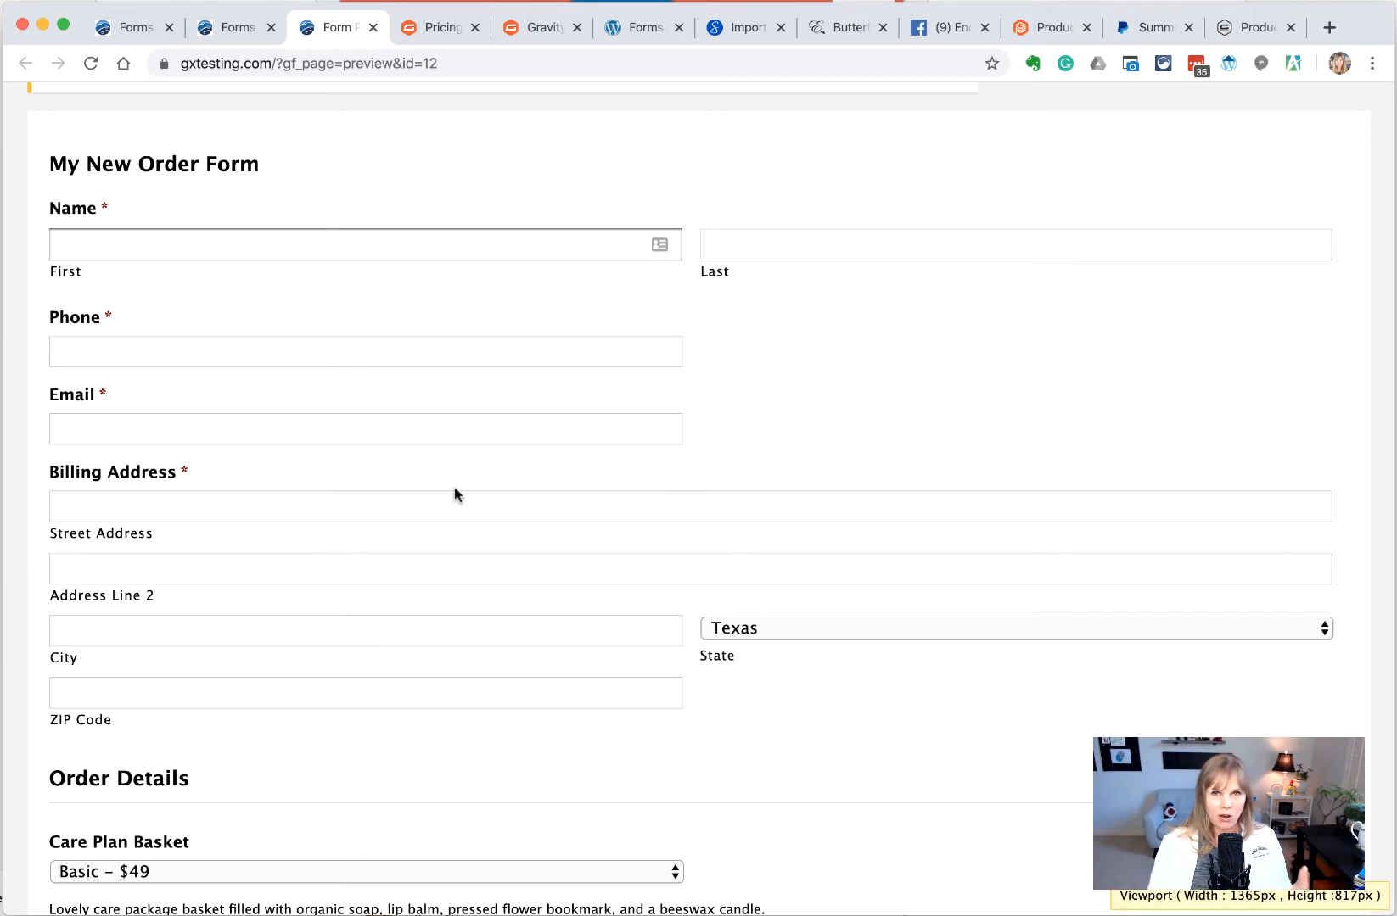
pyautogui.click(214, 27)
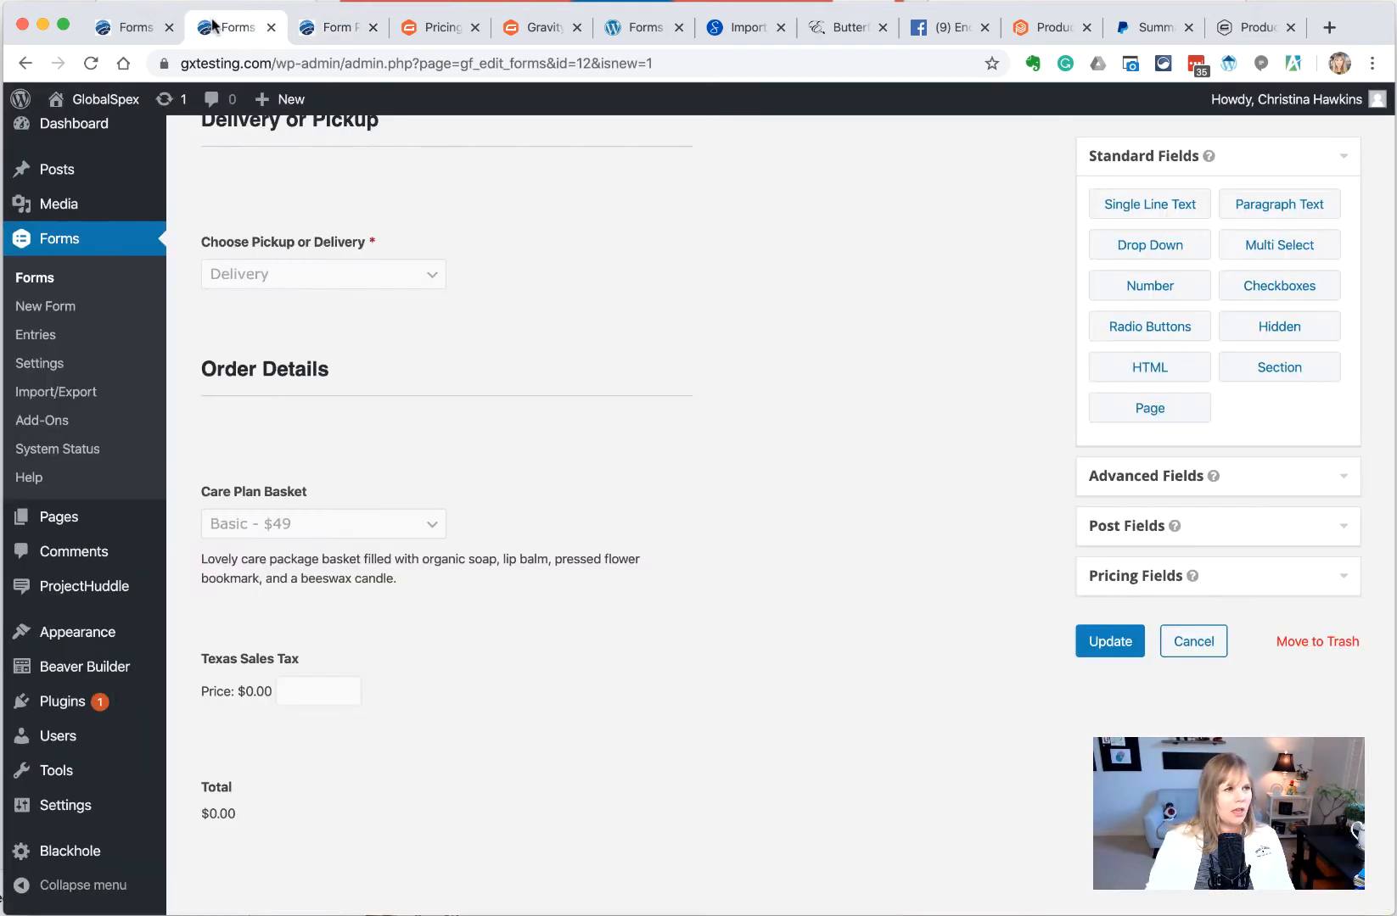
# Add an HTML field below the Choose Pickup or Delivery dropdown and label it 'For Pickups'
pyautogui.scroll(3, 425, 458)
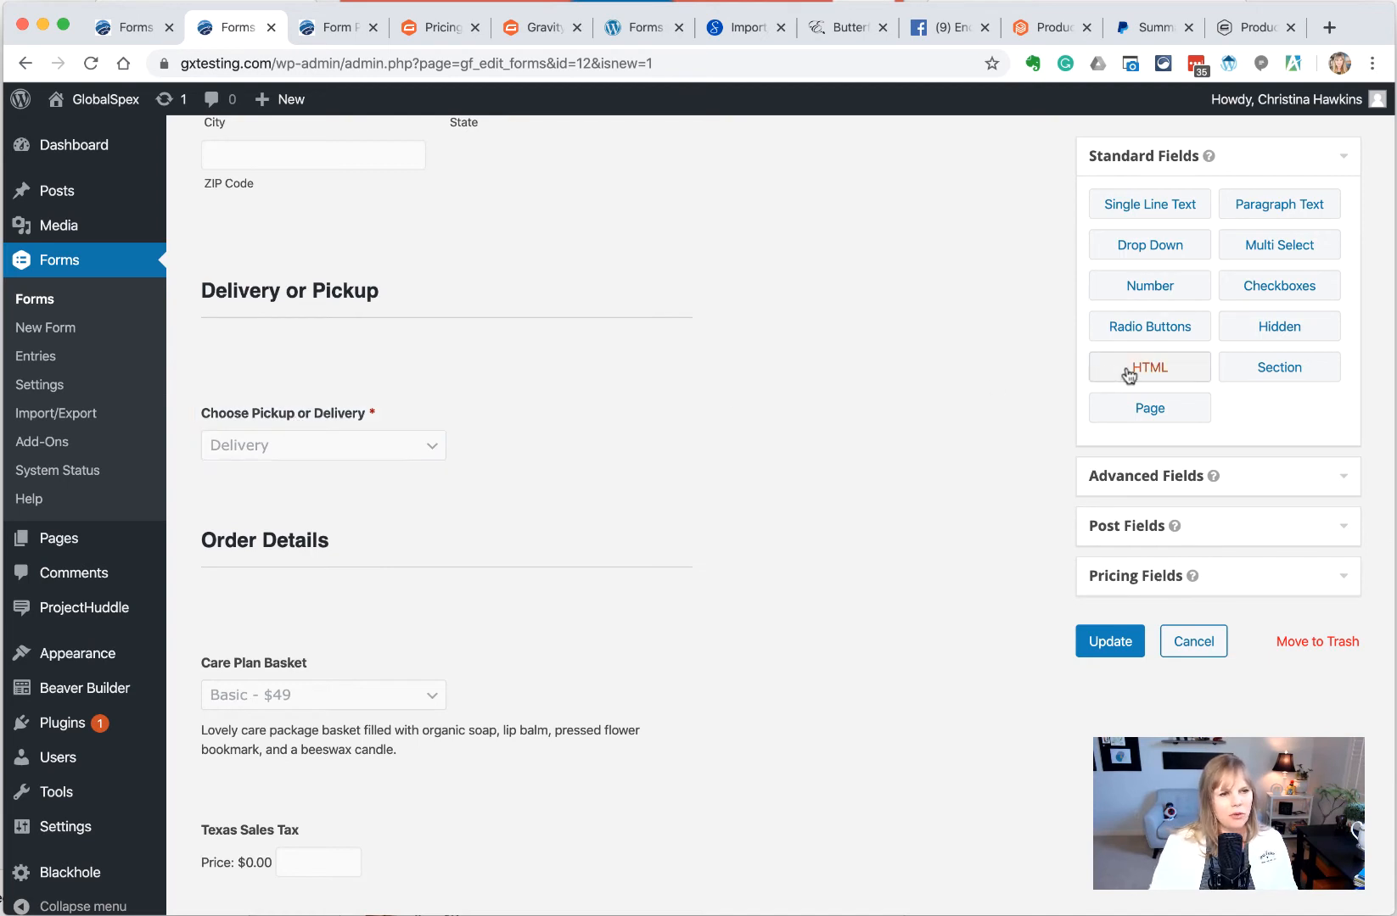
pyautogui.moveTo(1106, 369); pyautogui.dragTo(268, 527)
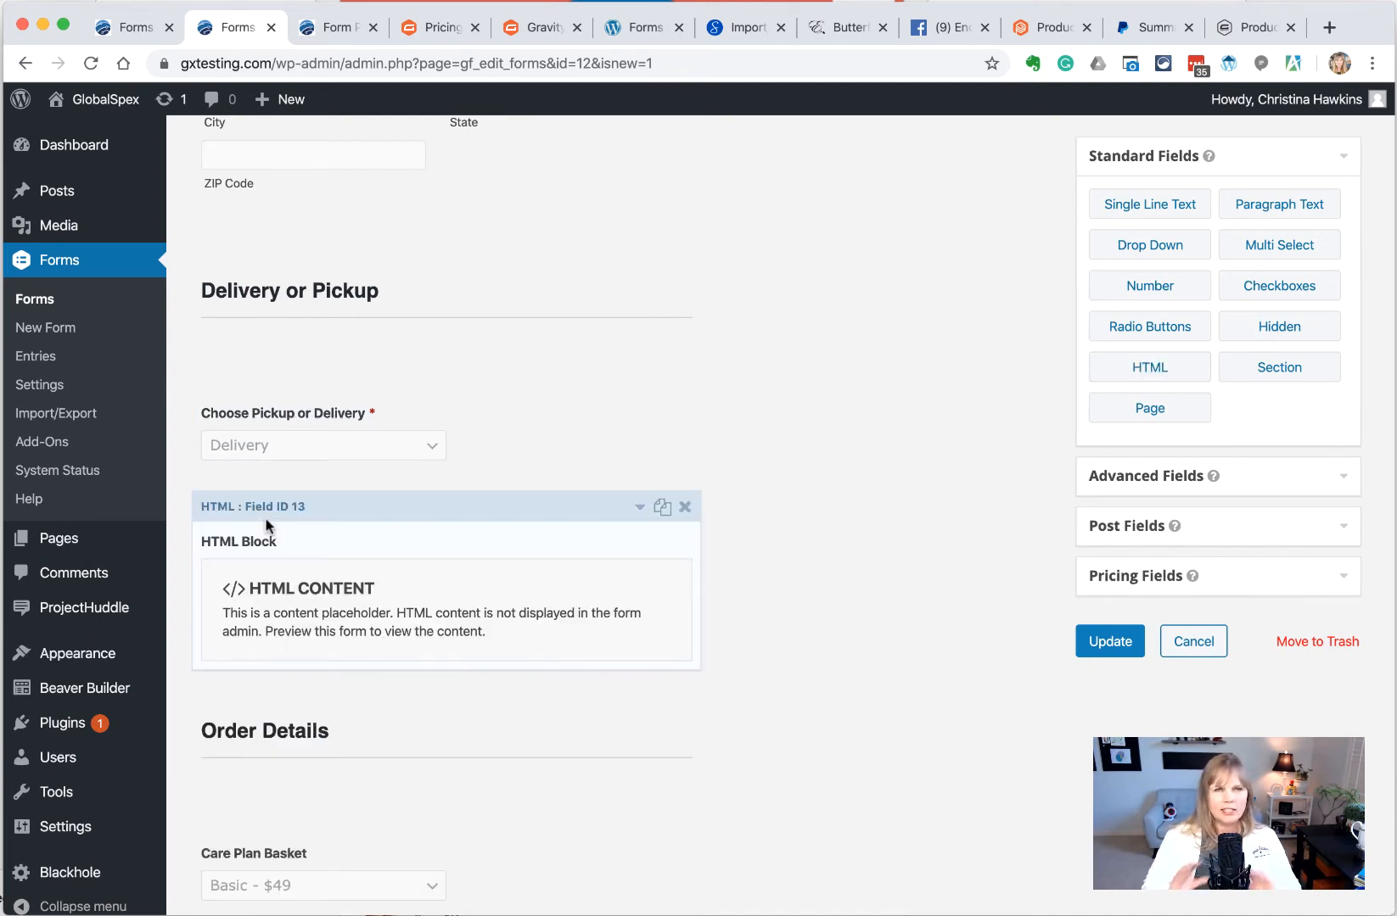
pyautogui.click(314, 550)
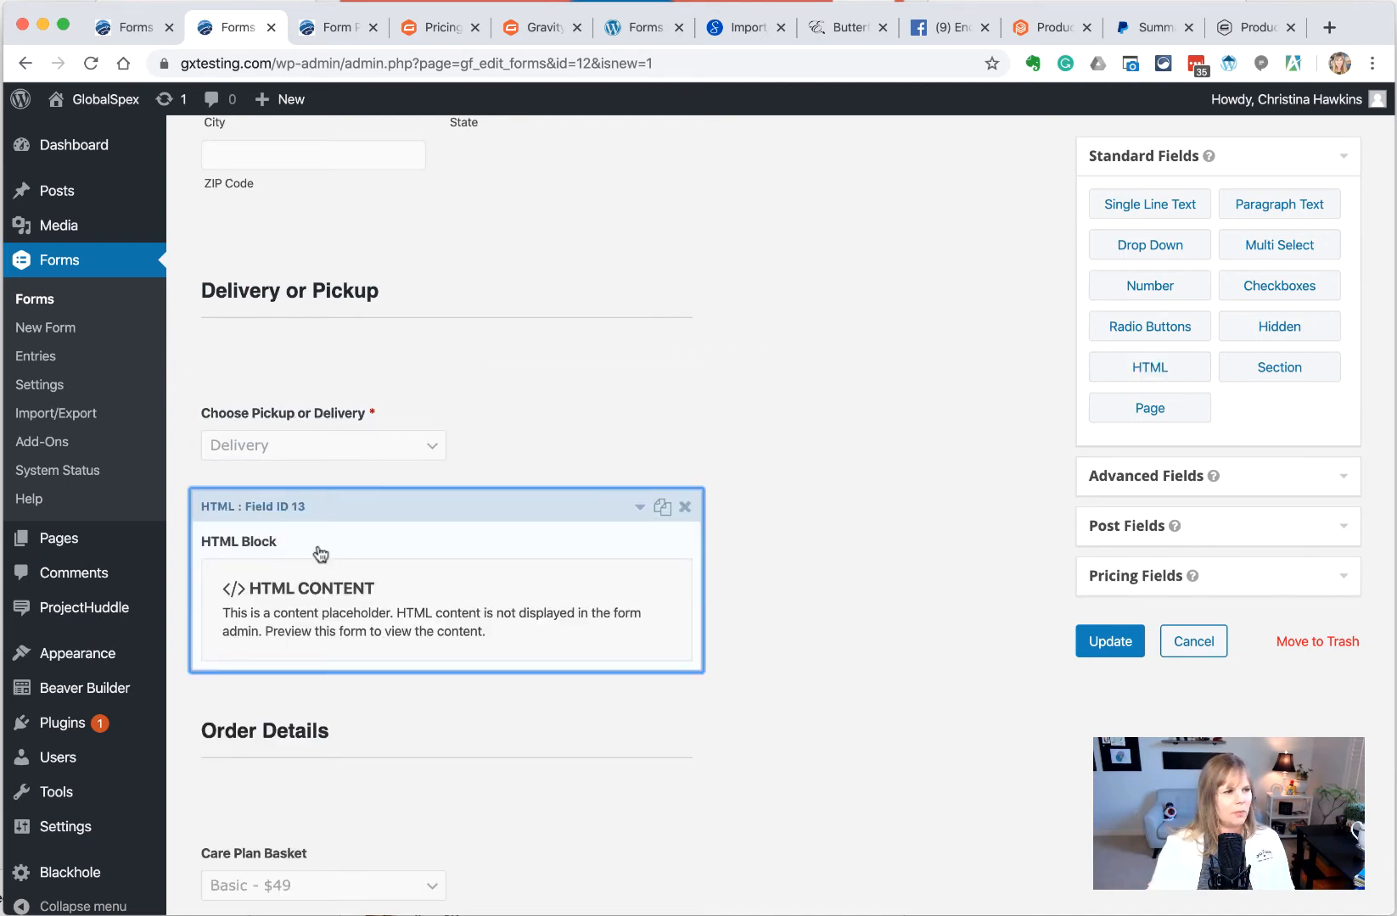
pyautogui.click(193, 755)
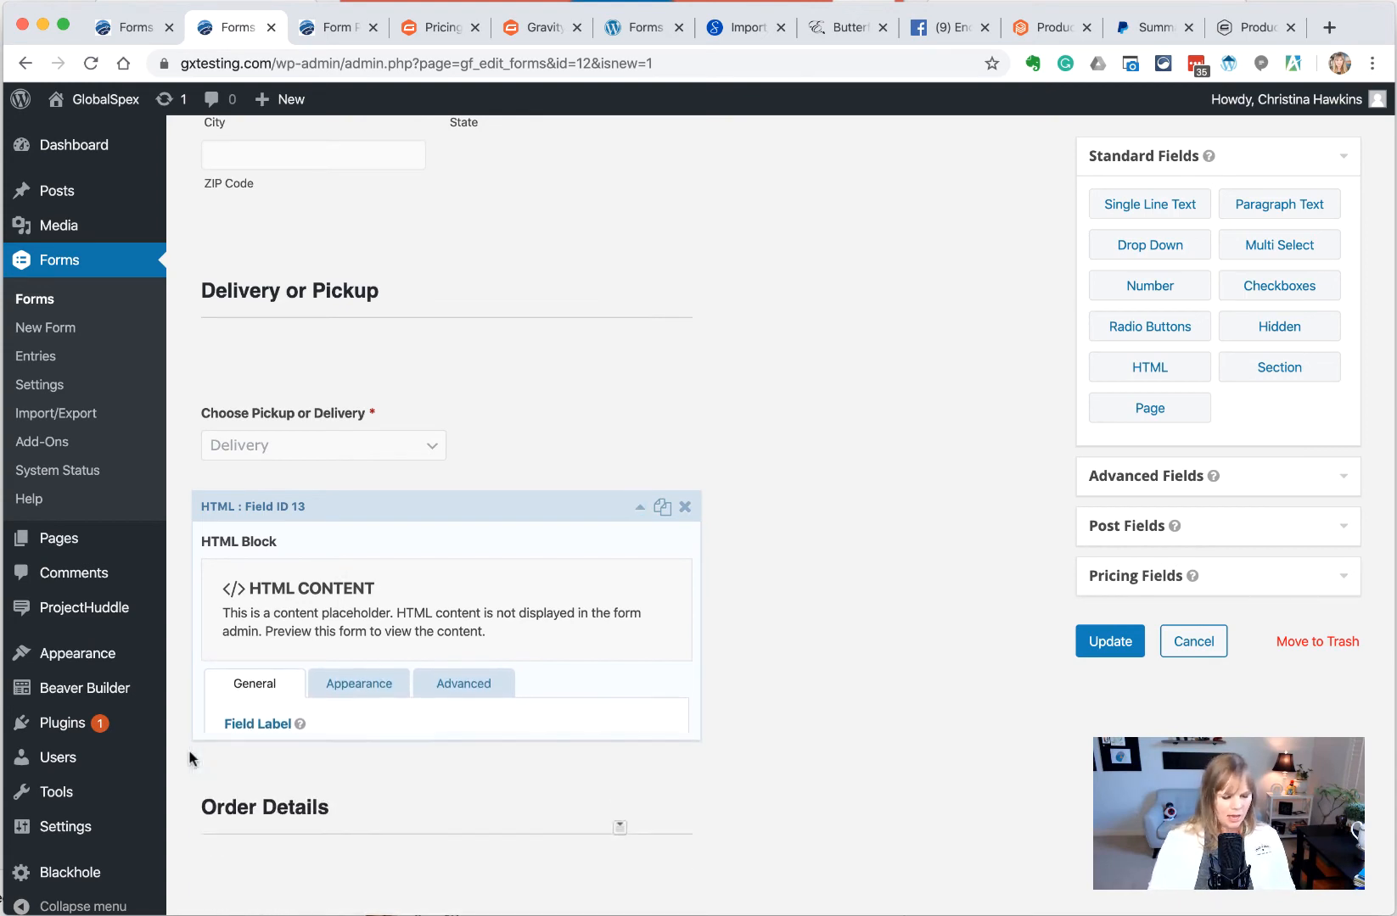
pyautogui.click(281, 646)
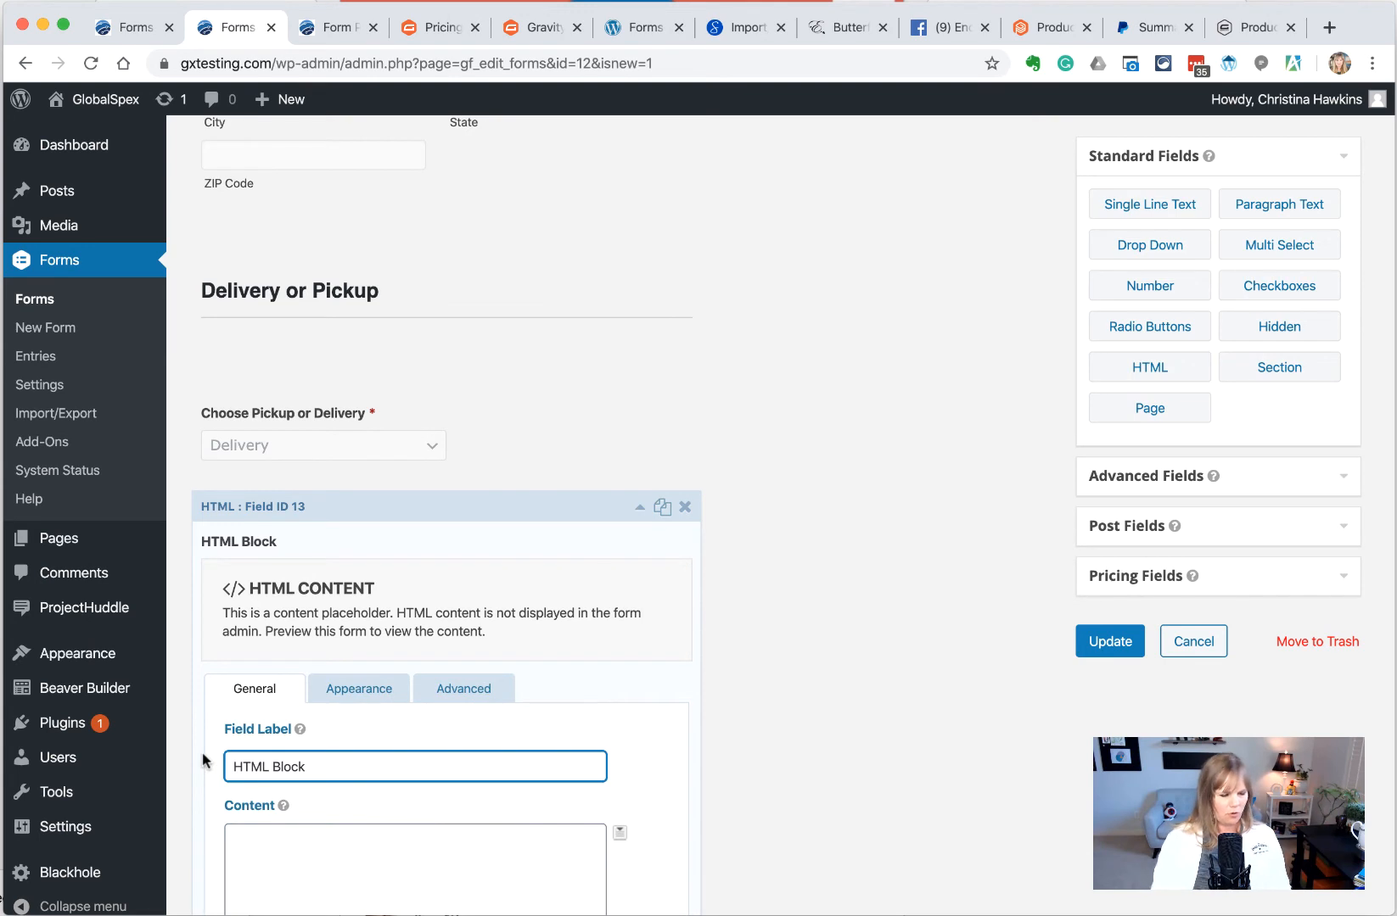
pyautogui.press('super+a')
pyautogui.write('Fo')
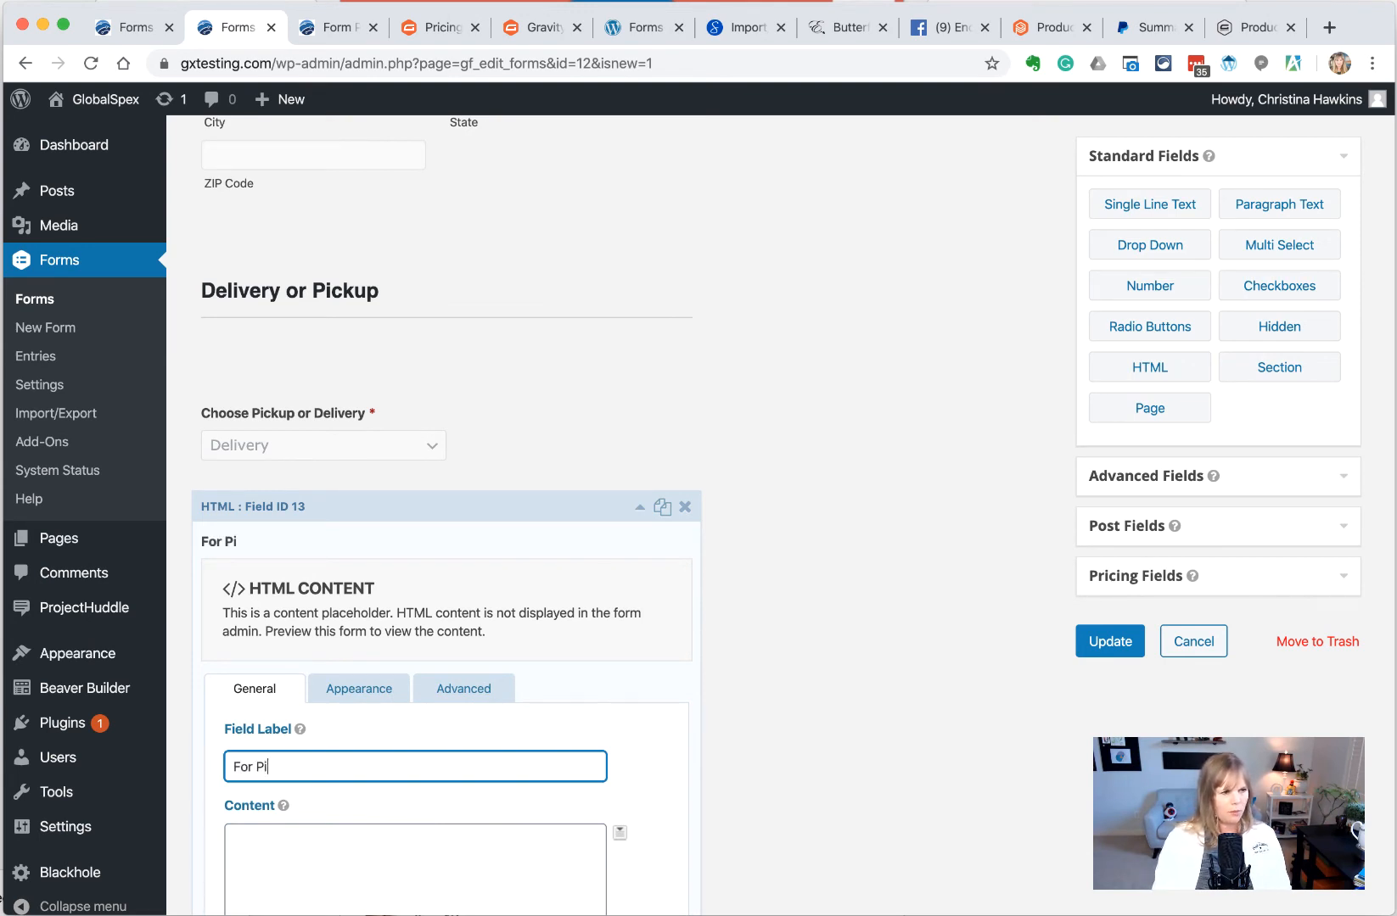
# Fill its Content with the store-hours pickup message, noting orders before 3pm are ready same day
pyautogui.scroll(-2, 234, 758)
pyautogui.click(301, 746)
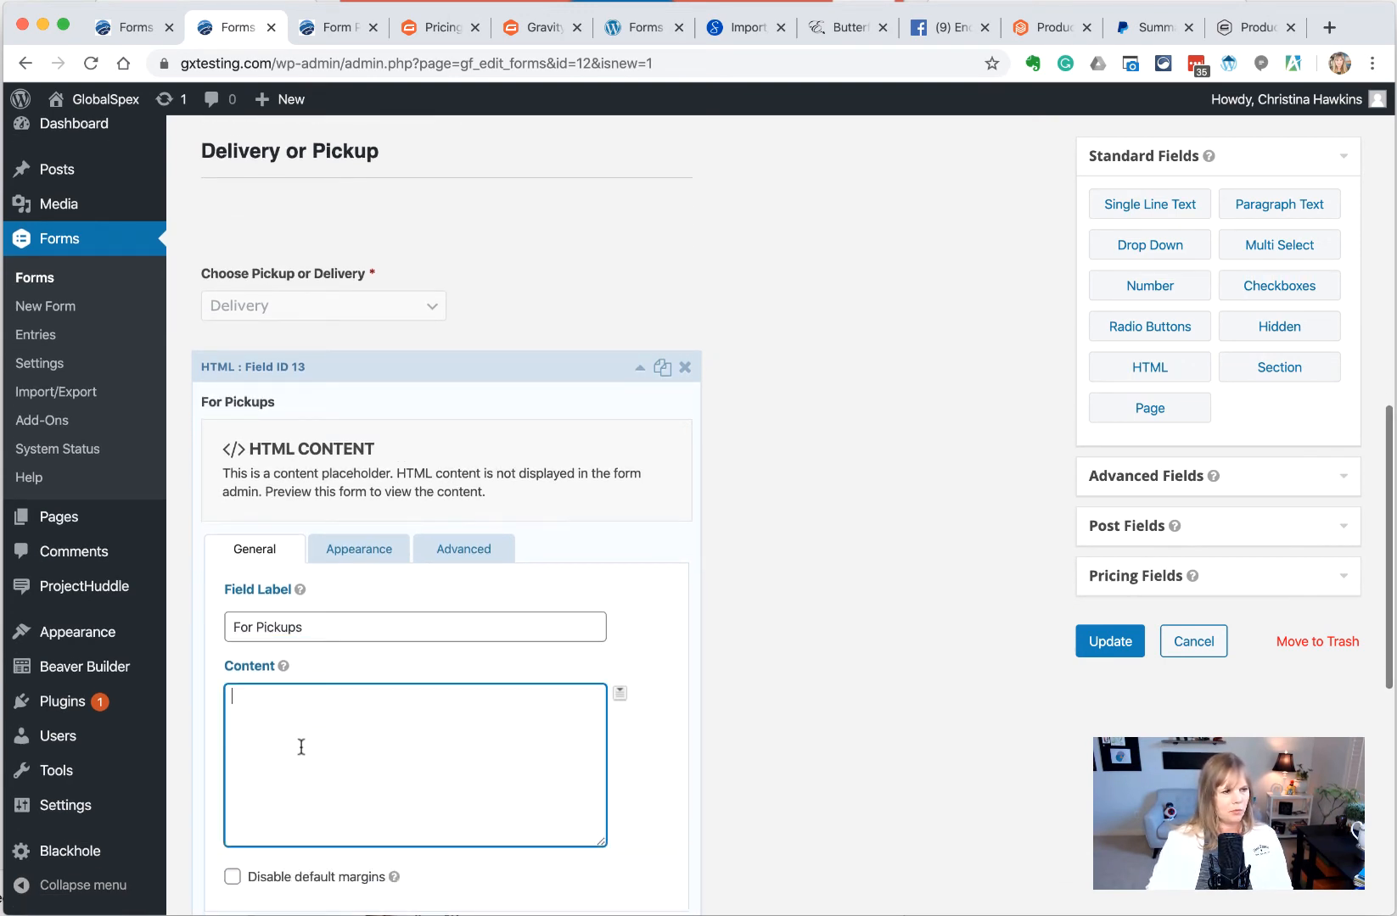
pyautogui.write('For pickups')
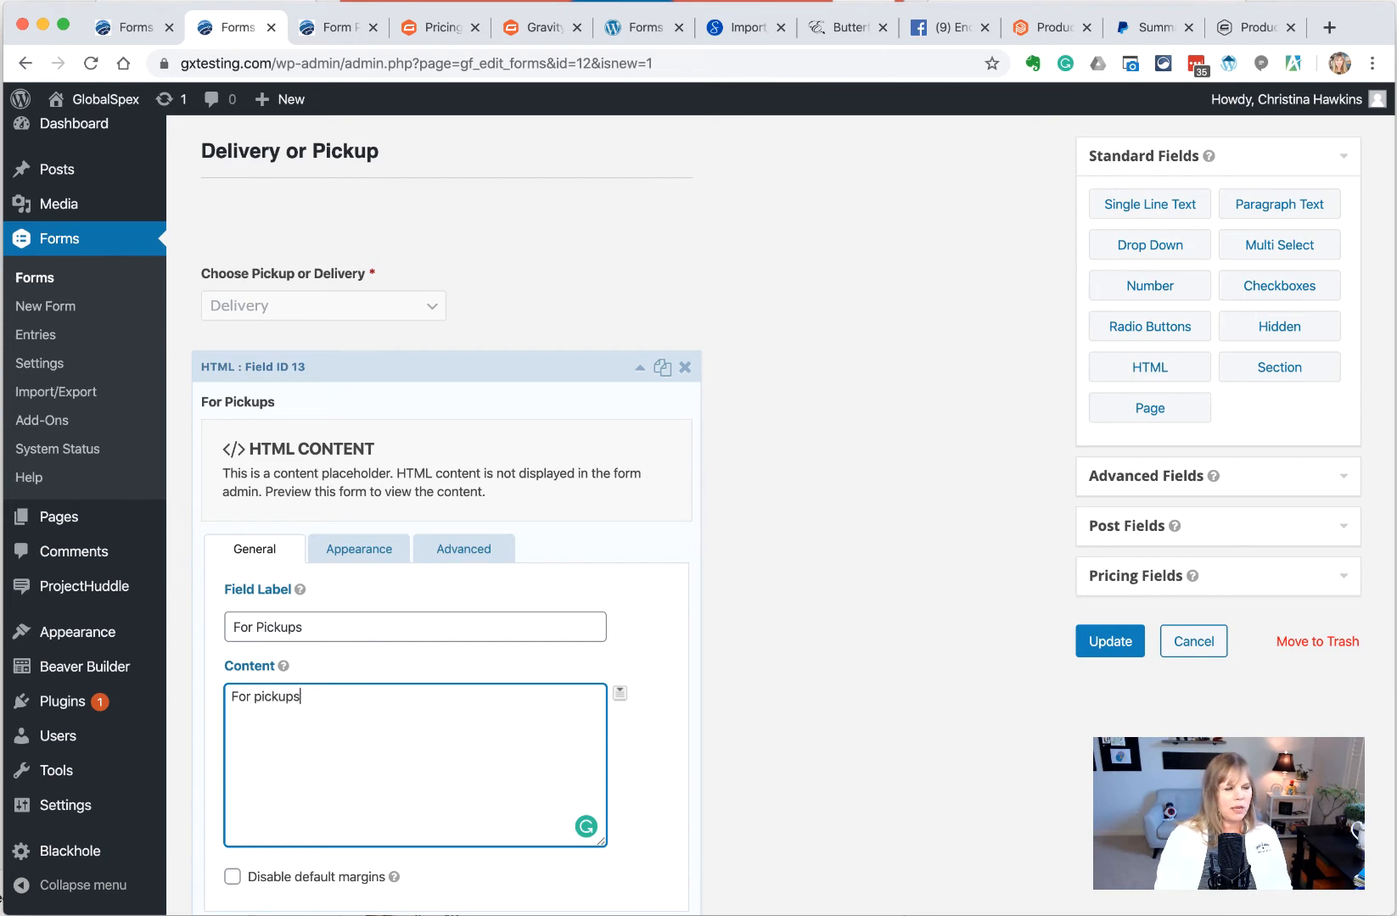
pyautogui.write(', you can visit our store during regular')
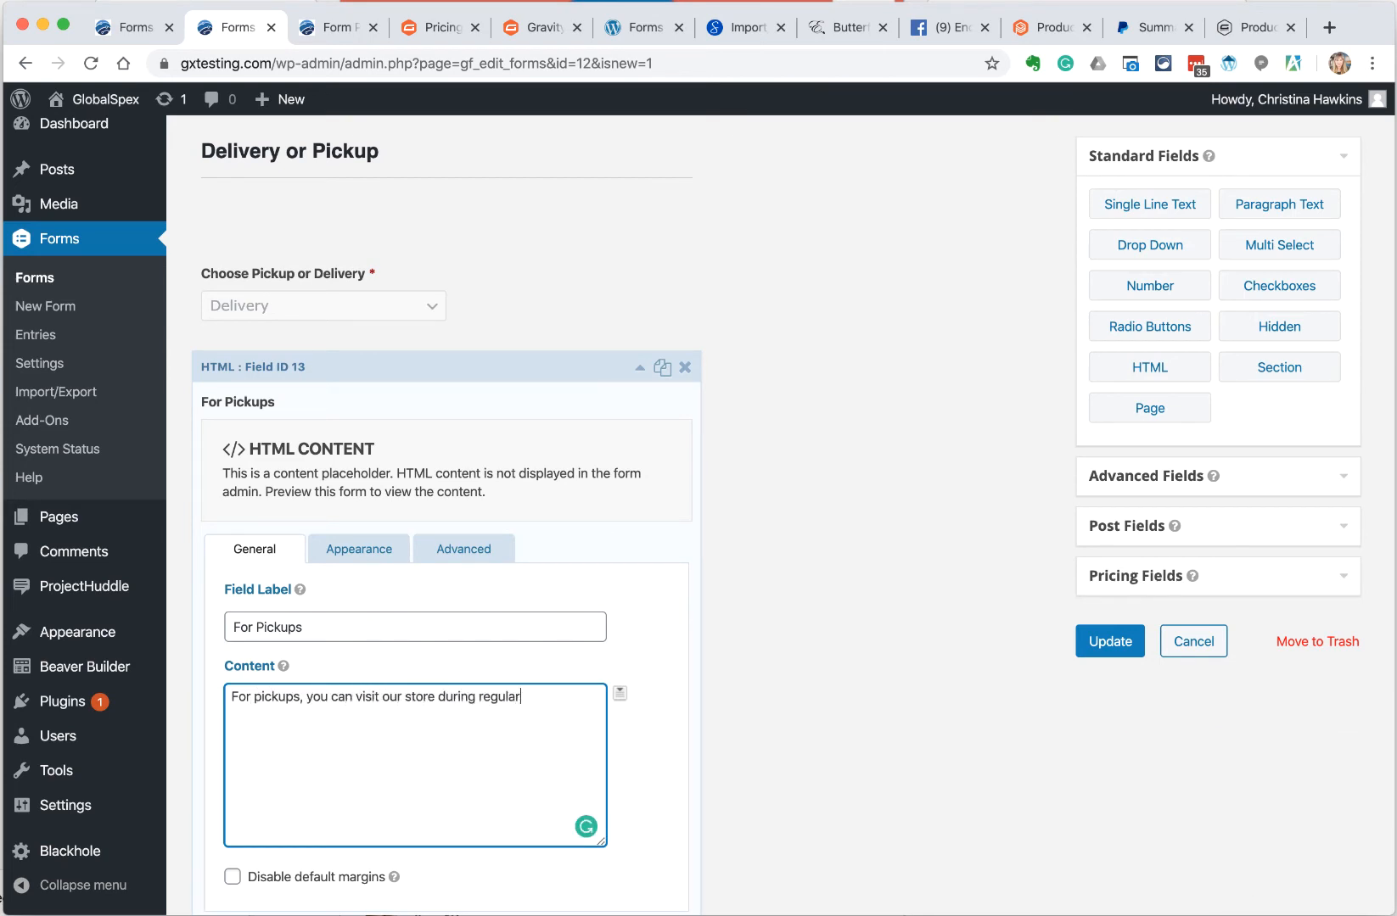
pyautogui.write(' business hours. Any order')
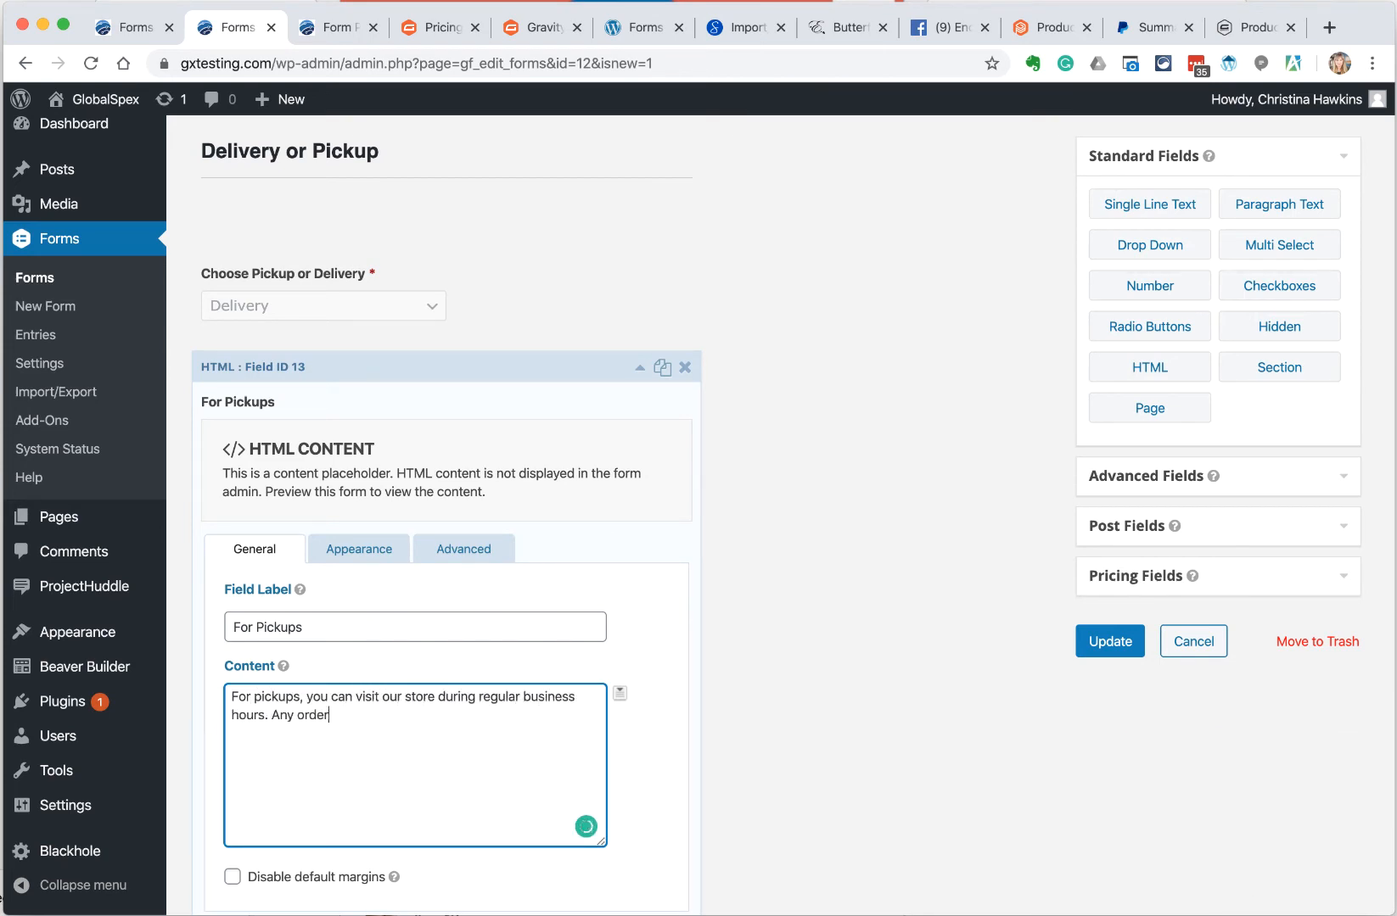
pyautogui.write('s made after 3pm, are ready for p')
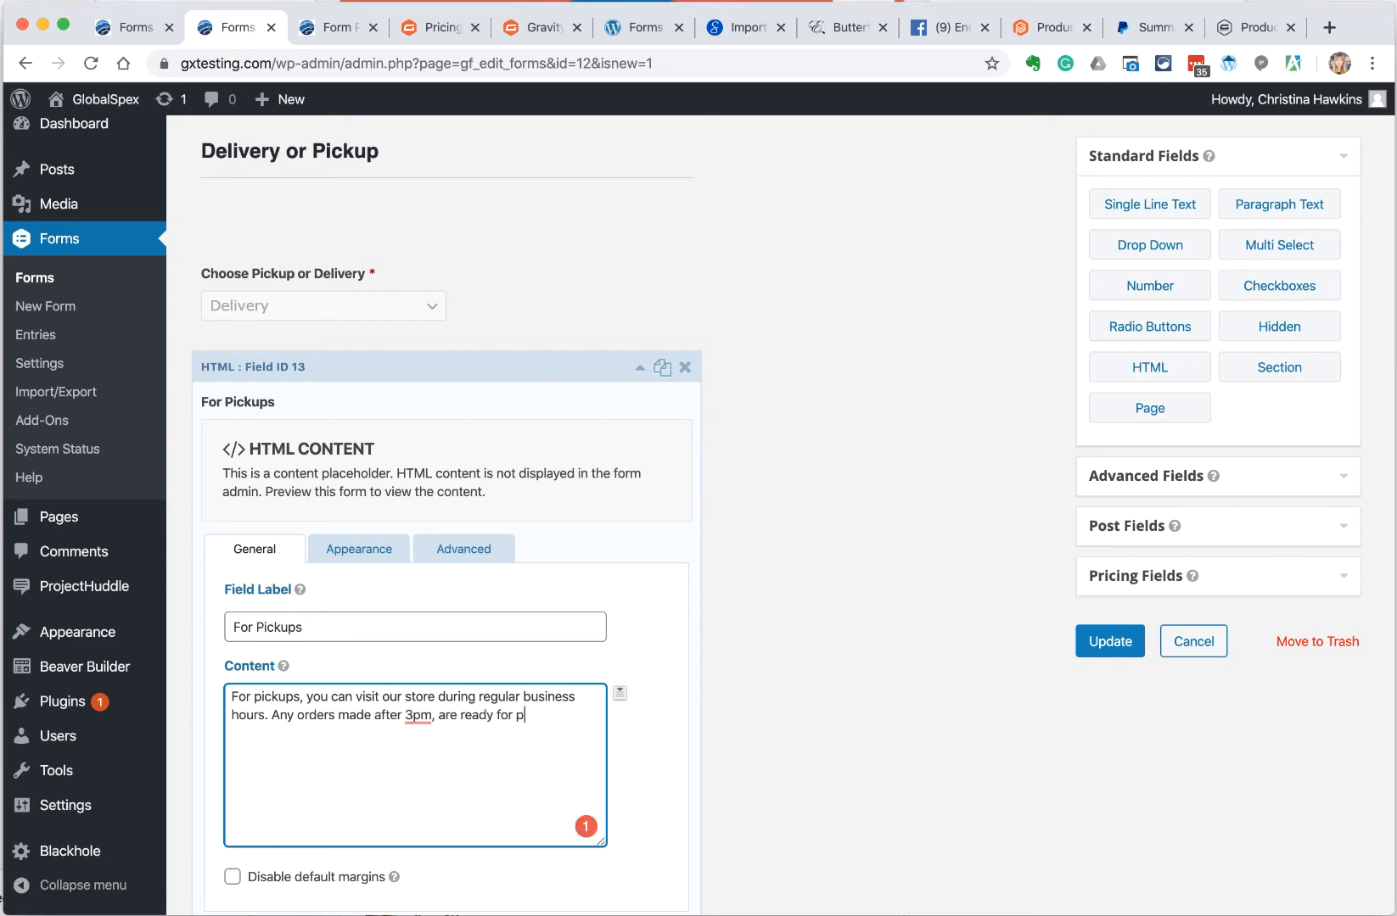
pyautogui.write('ickup next day. Orders made b')
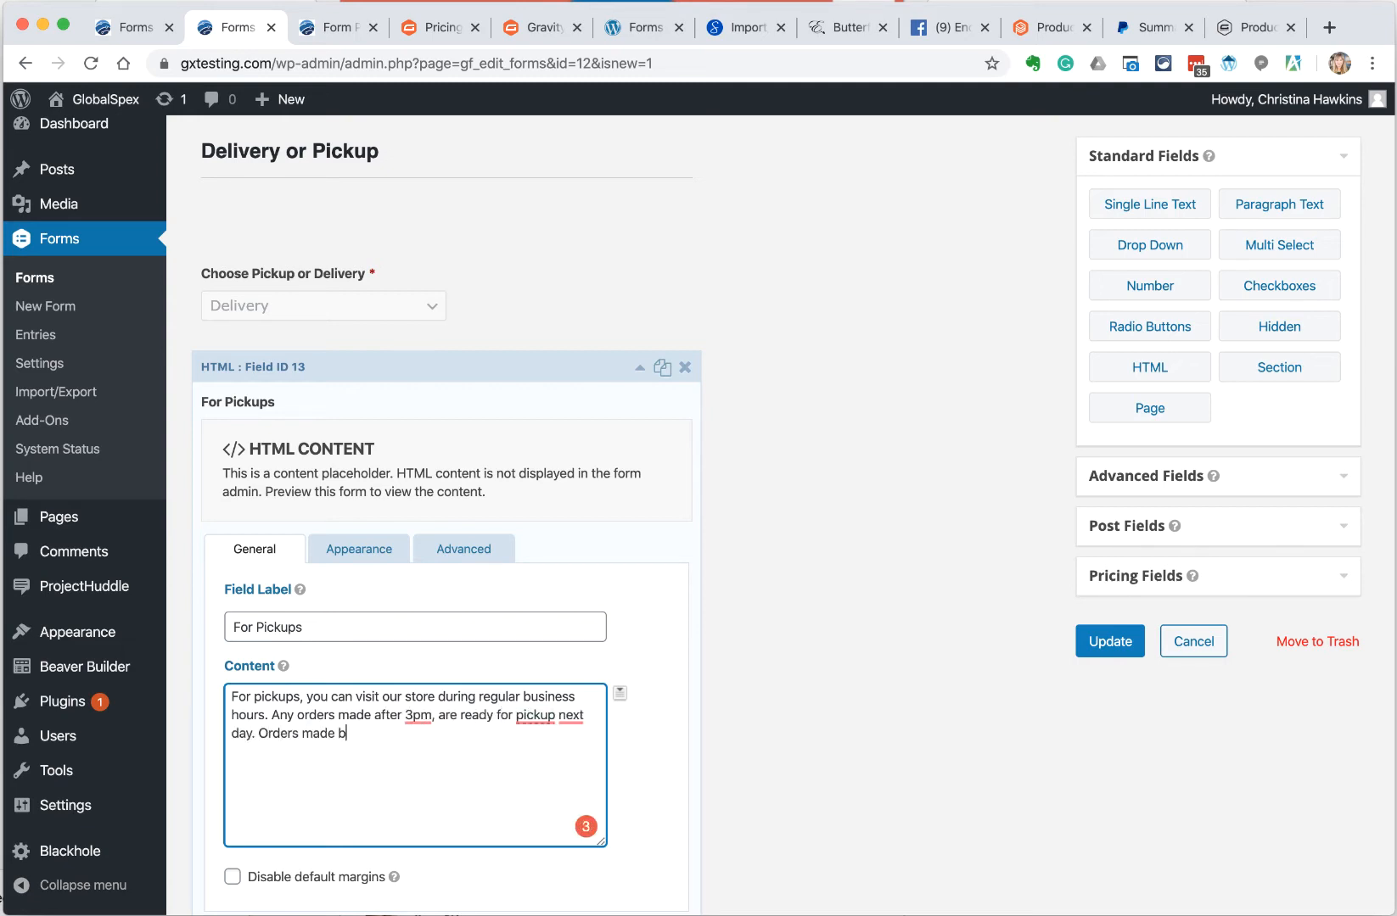
pyautogui.write('efore 30')
pyautogui.press('BackSpace')
pyautogui.write('pm, are ready same day.')
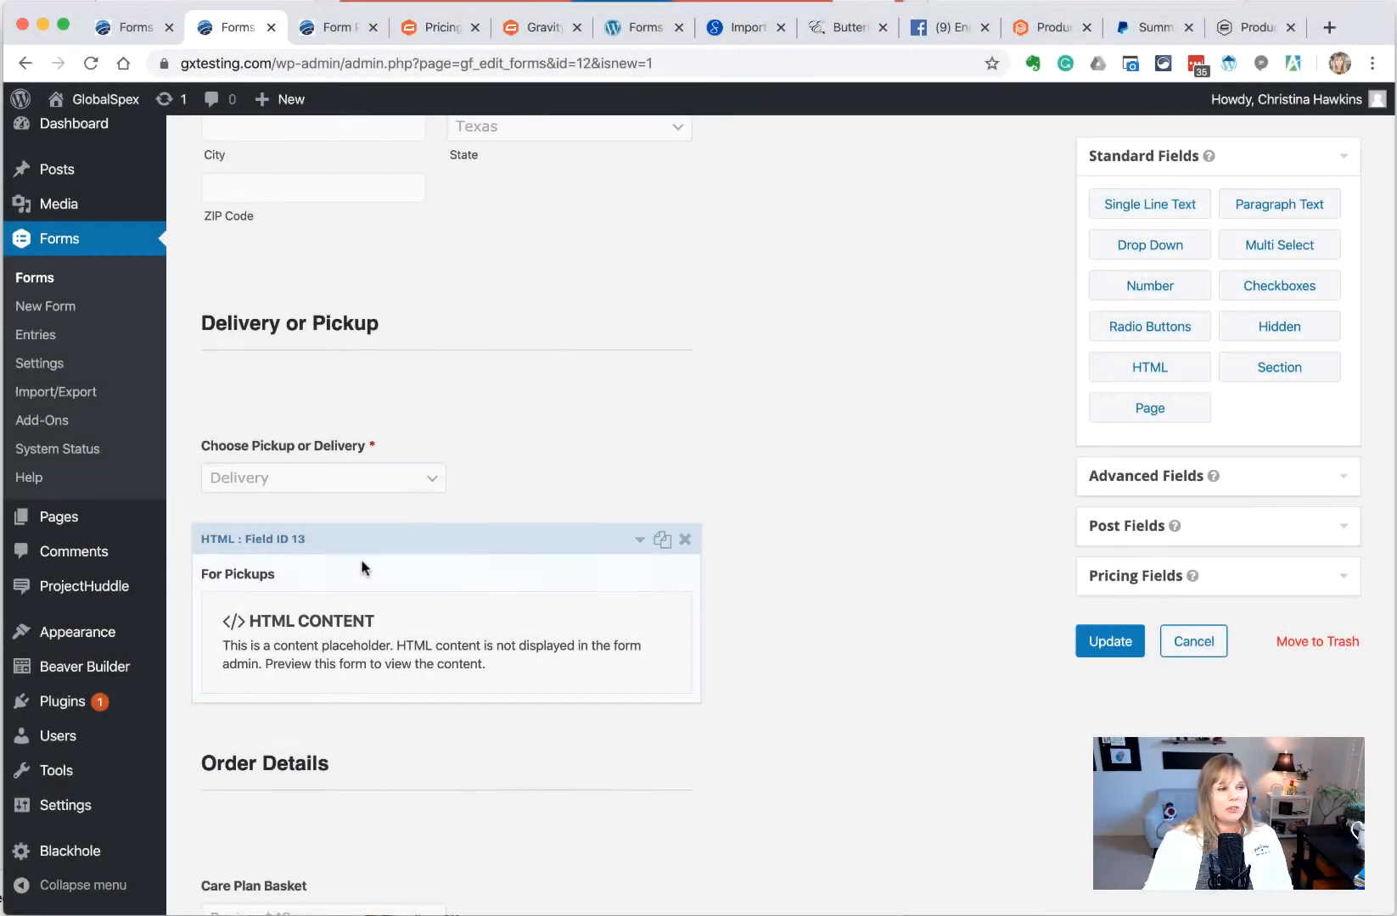
# Add an Address field below the For Pickups block and label it 'Delivery Address'
pyautogui.scroll(3, 354, 354)
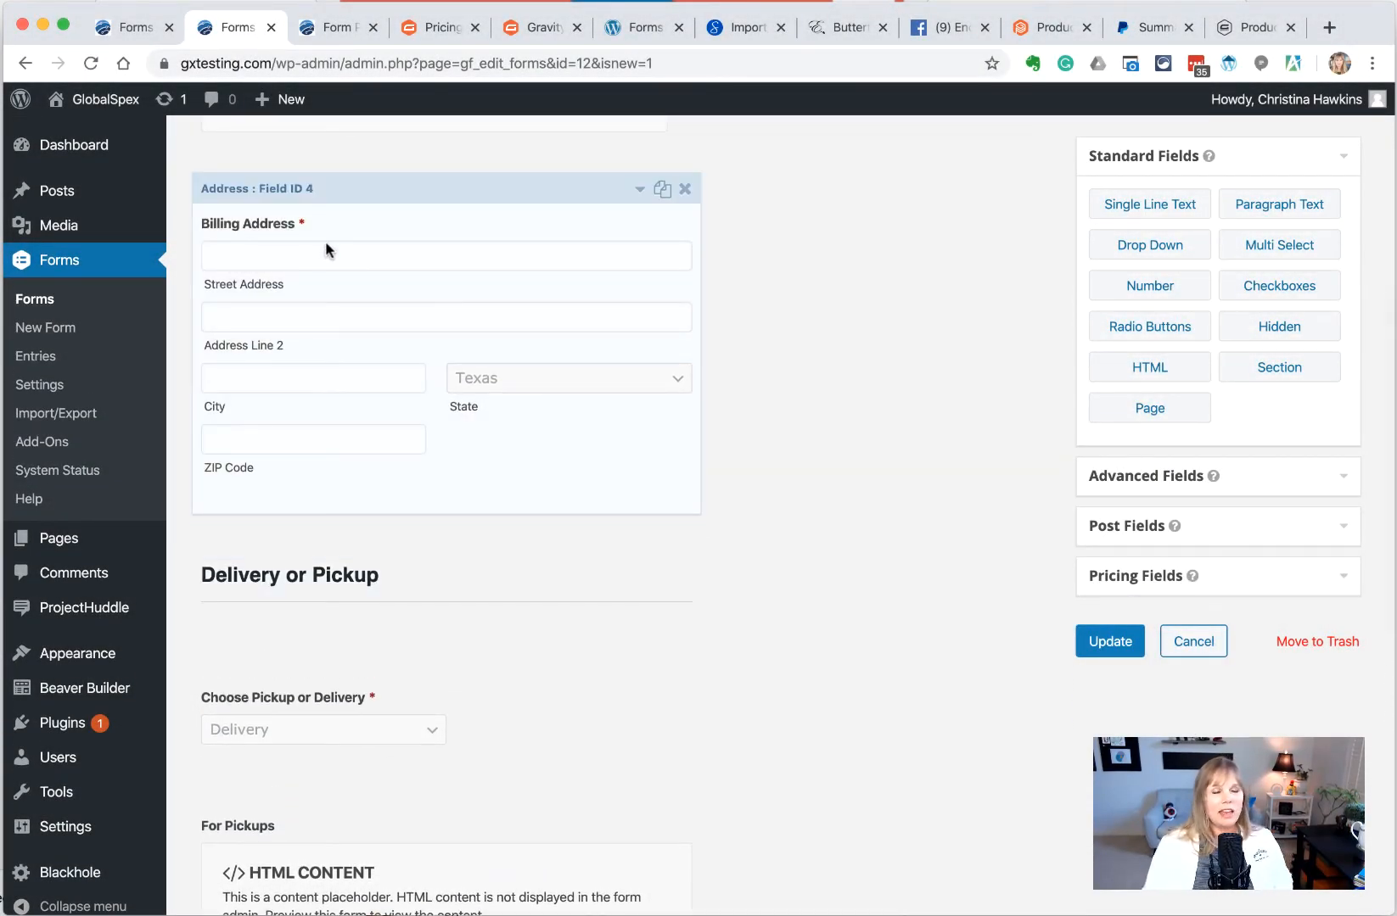
pyautogui.scroll(-2, 400, 584)
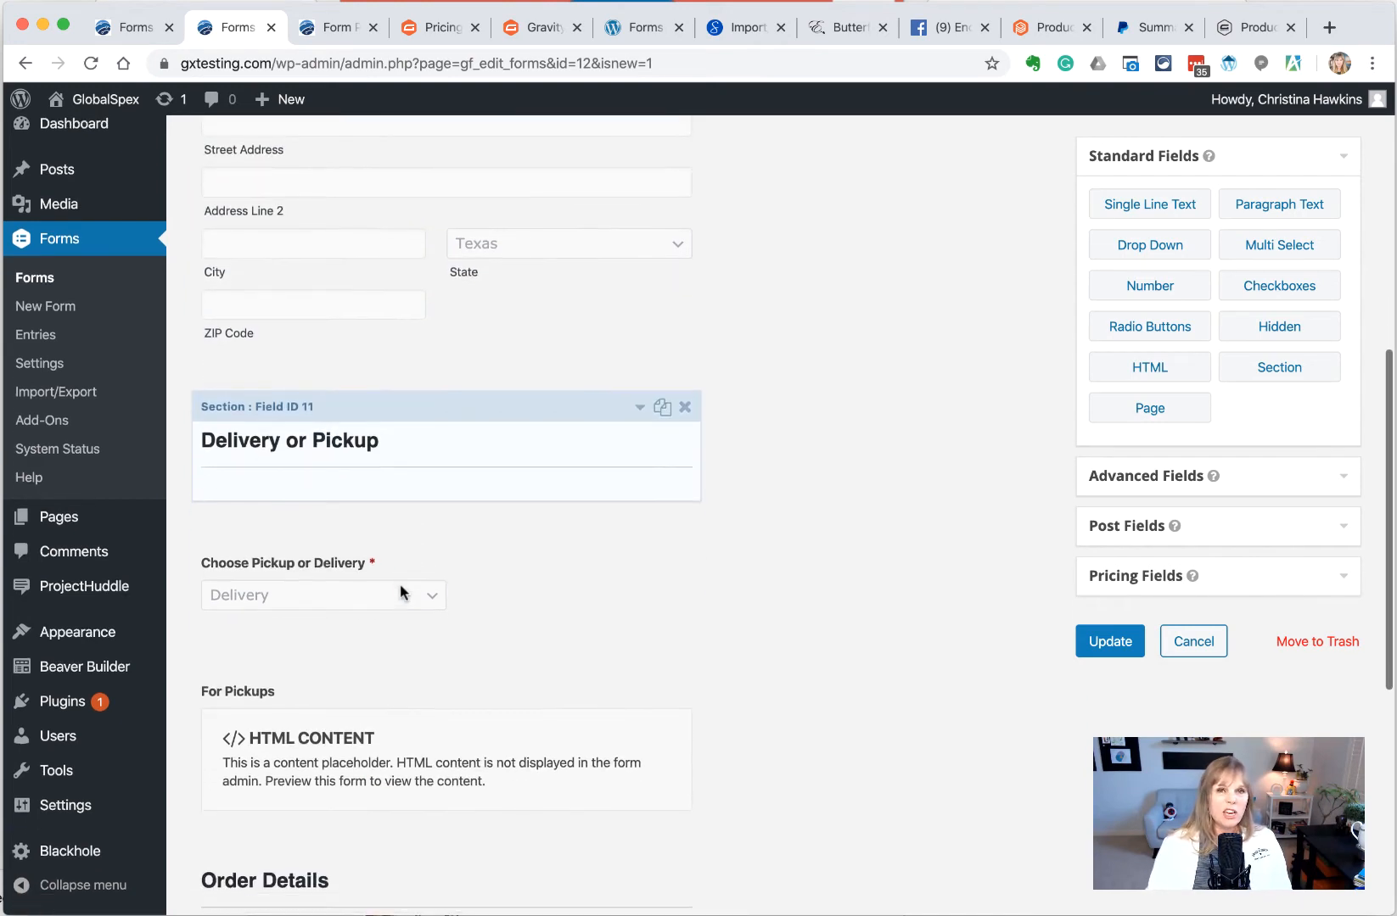
pyautogui.scroll(1, 352, 321)
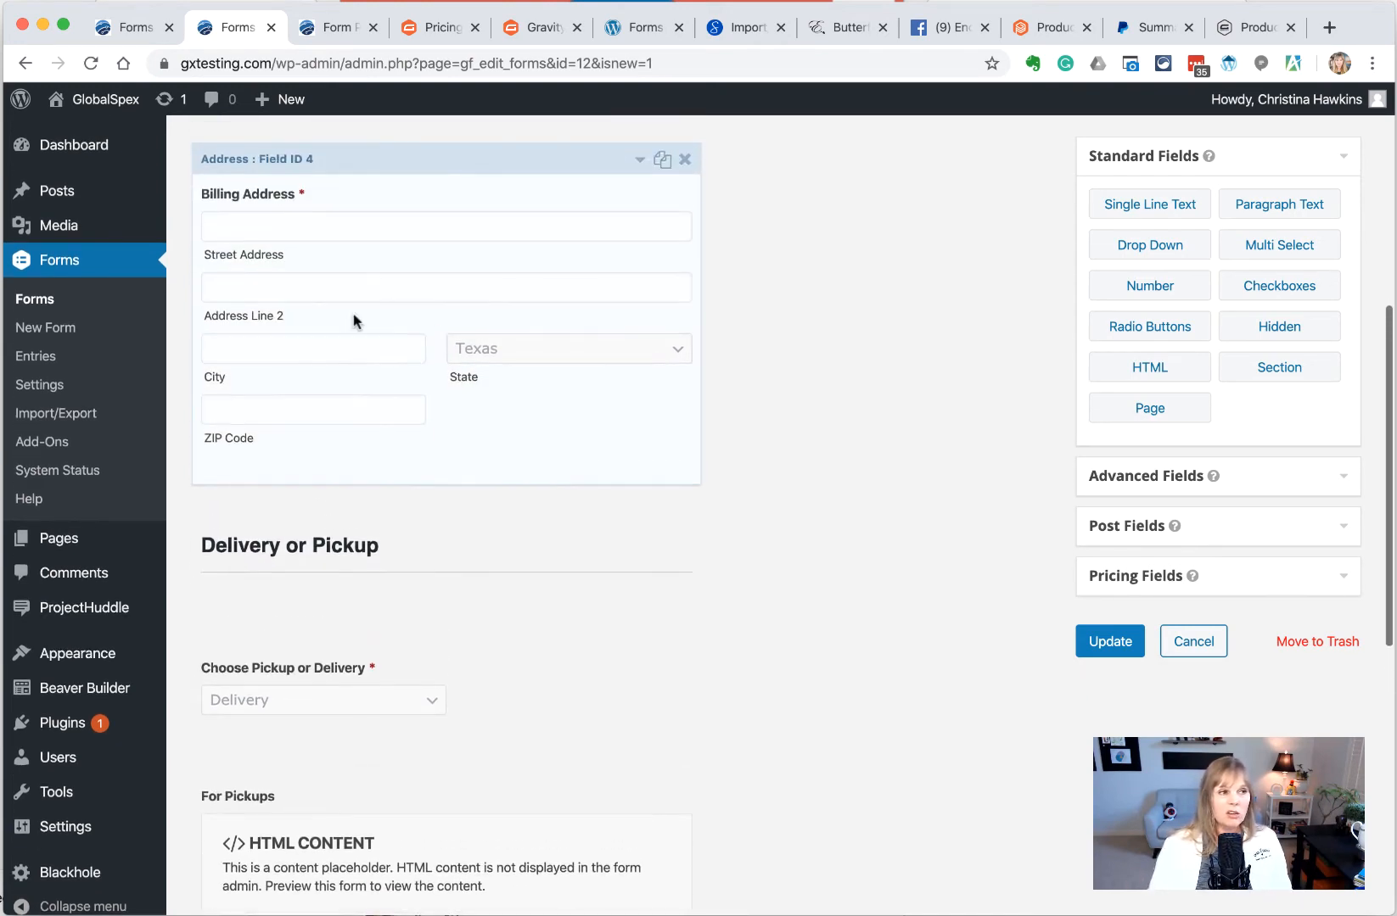
pyautogui.scroll(-3, 387, 475)
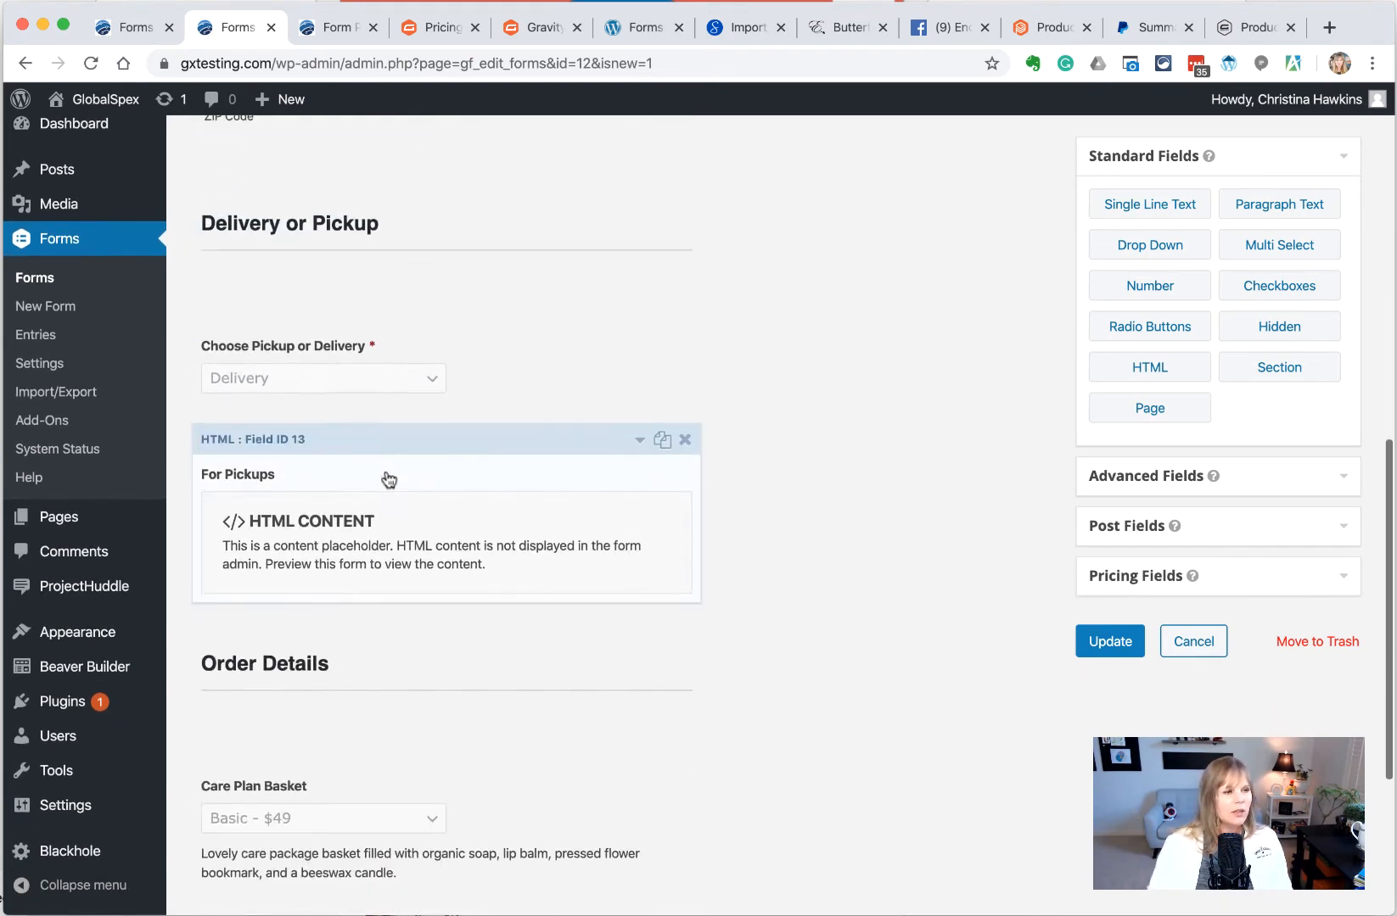
pyautogui.click(1147, 476)
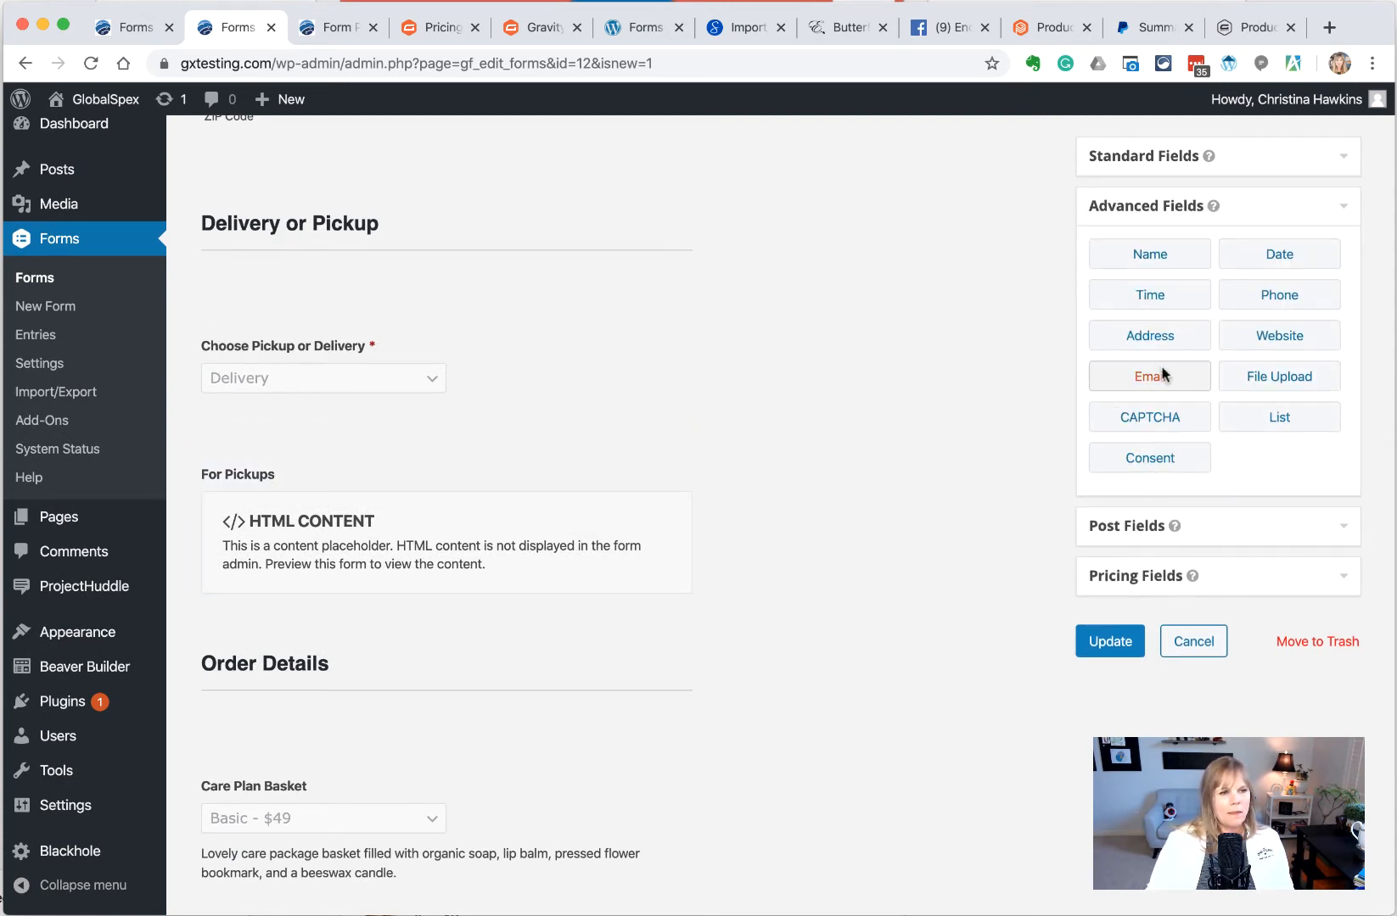
pyautogui.moveTo(1160, 344); pyautogui.dragTo(390, 636)
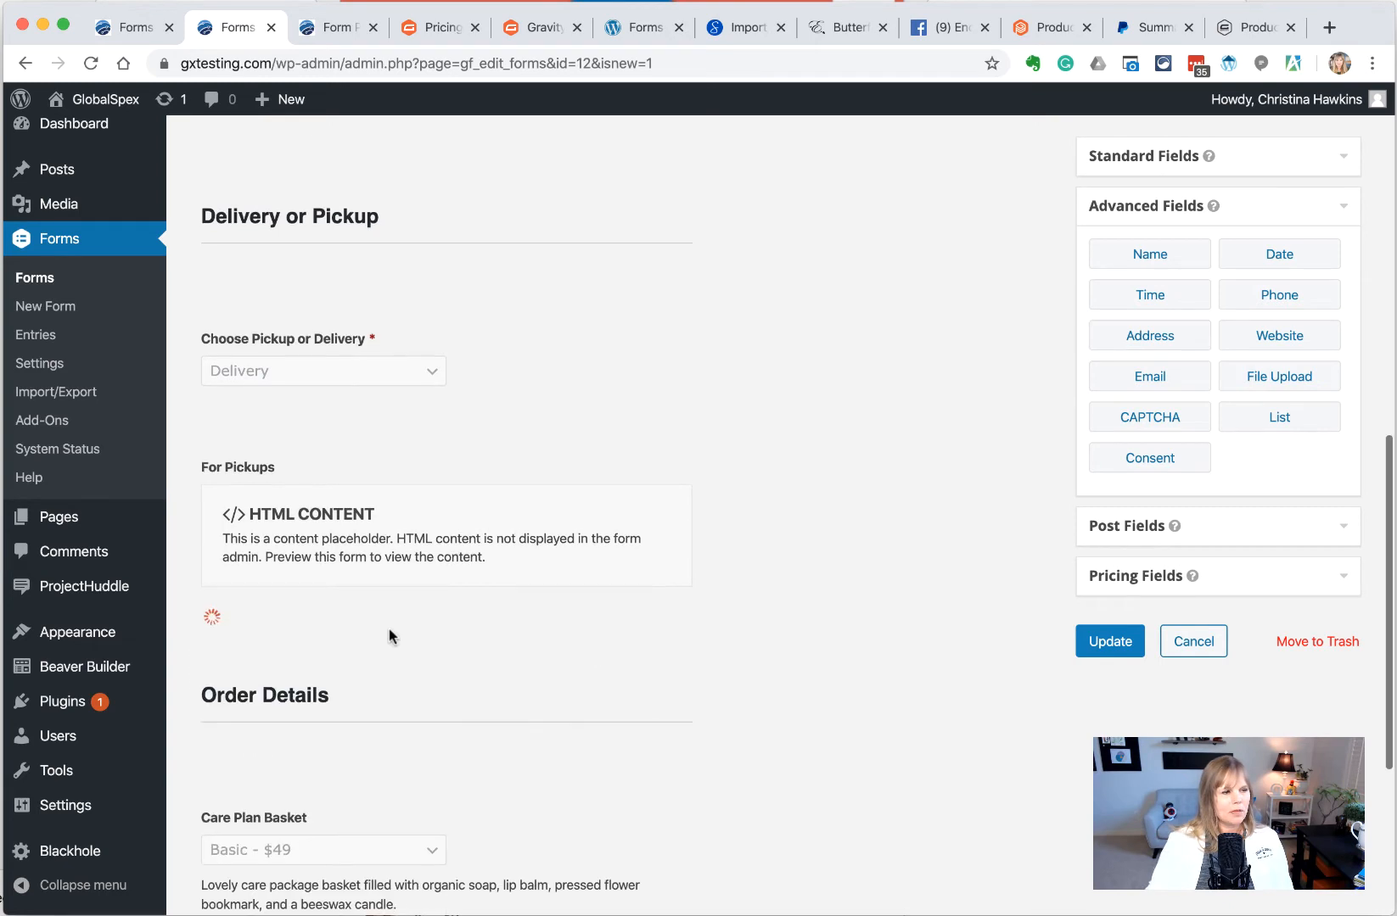
pyautogui.scroll(-3, 344, 662)
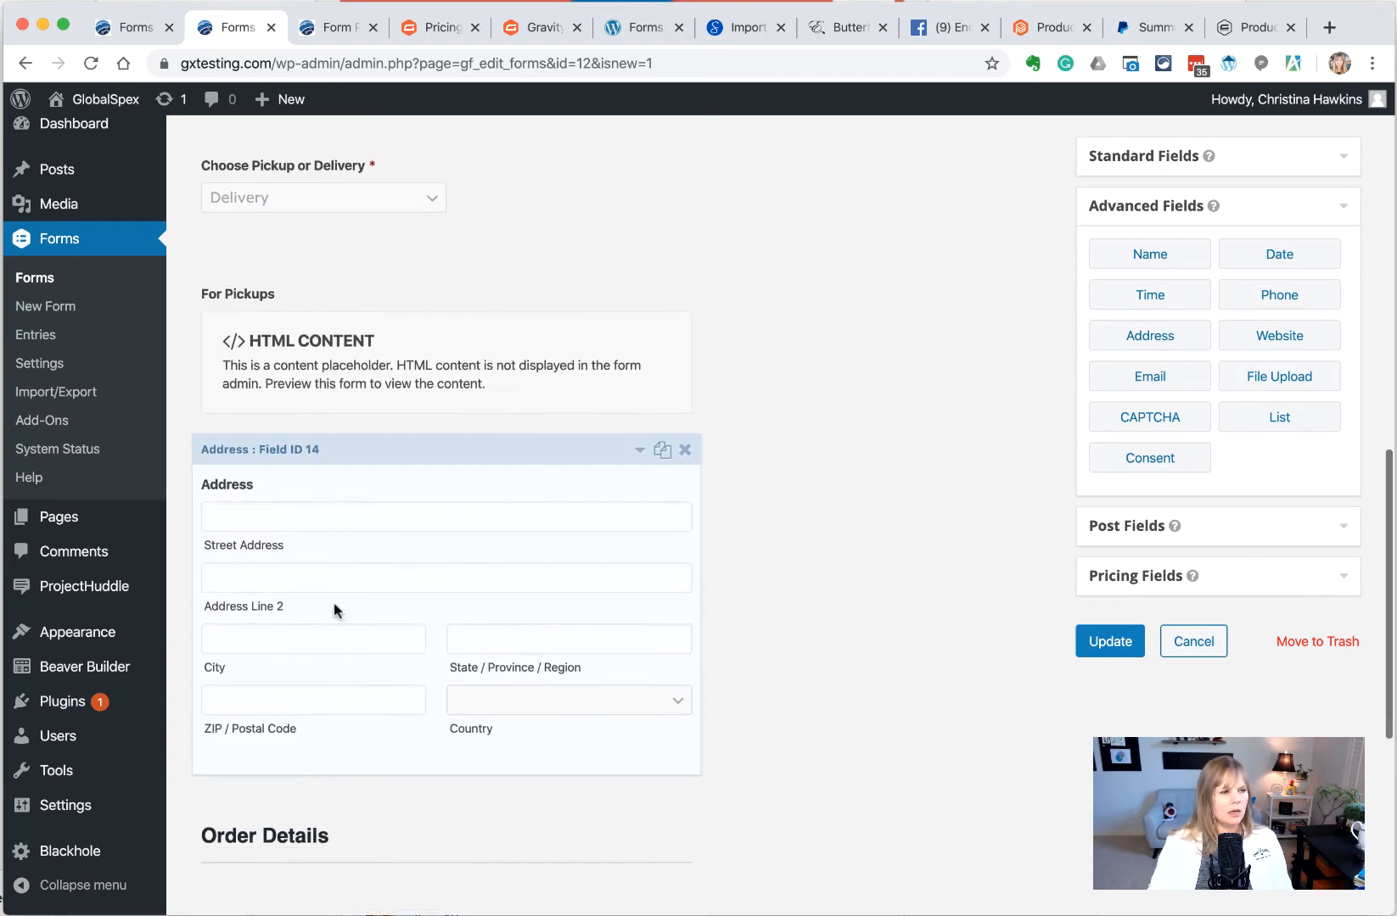
pyautogui.click(281, 496)
pyautogui.scroll(-3, 305, 658)
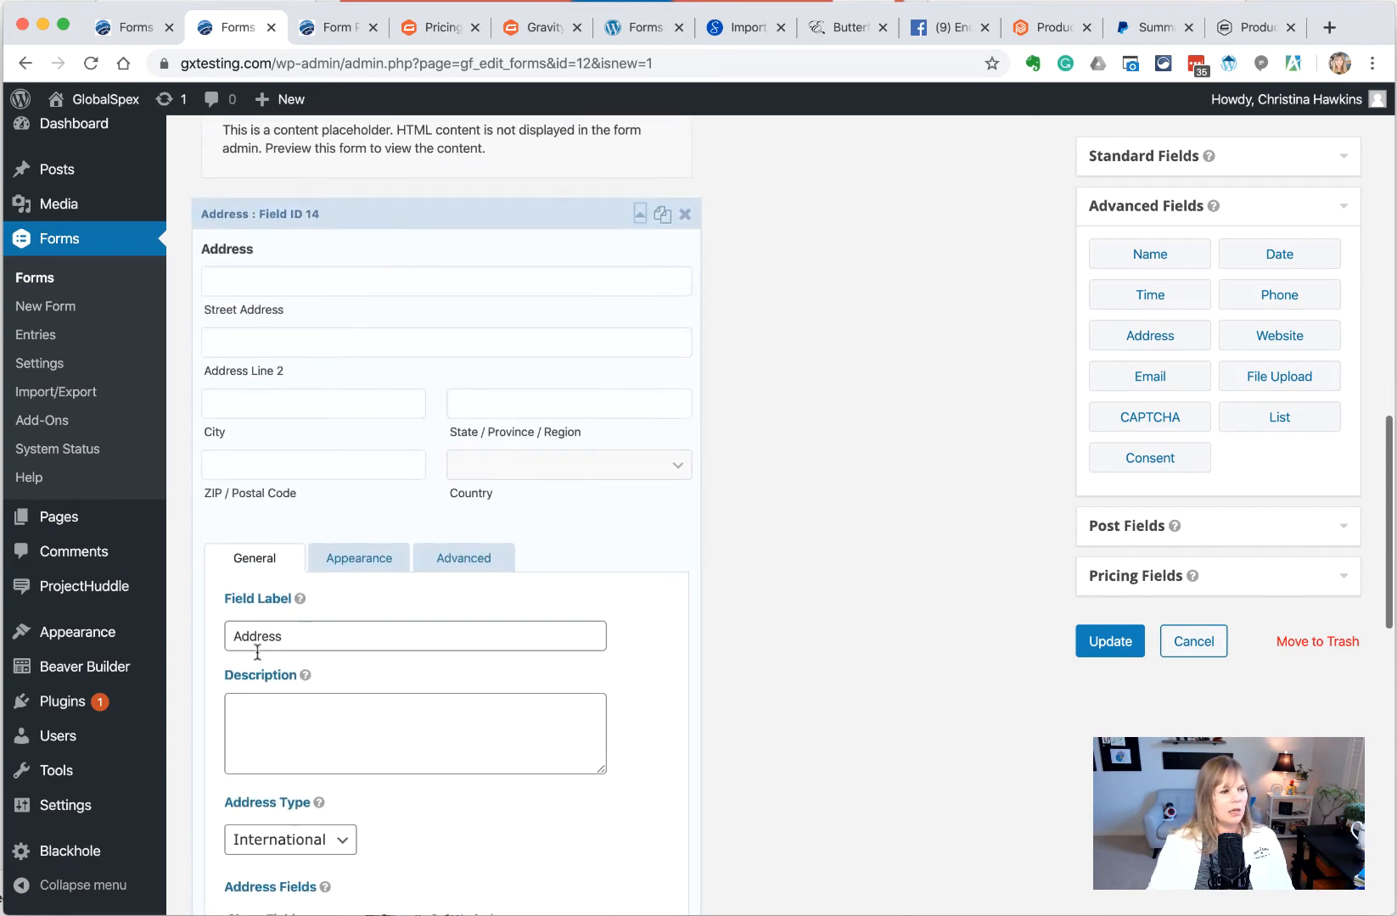
pyautogui.doubleClick(257, 638)
pyautogui.write('Delivery Ad')
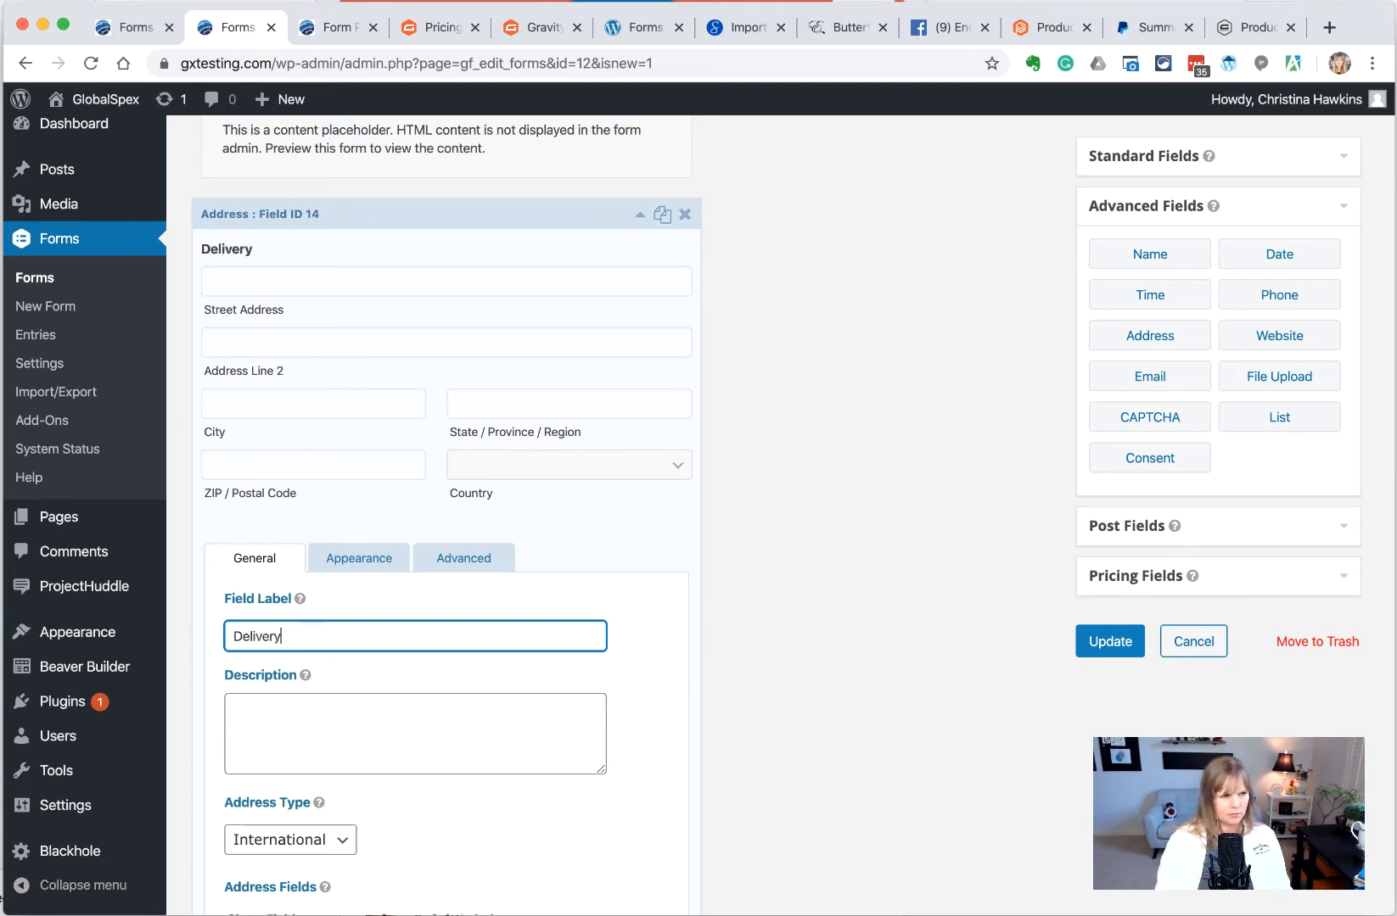
# Set the address type to United States with default state Texas, make it required, and save
pyautogui.scroll(-5, 305, 536)
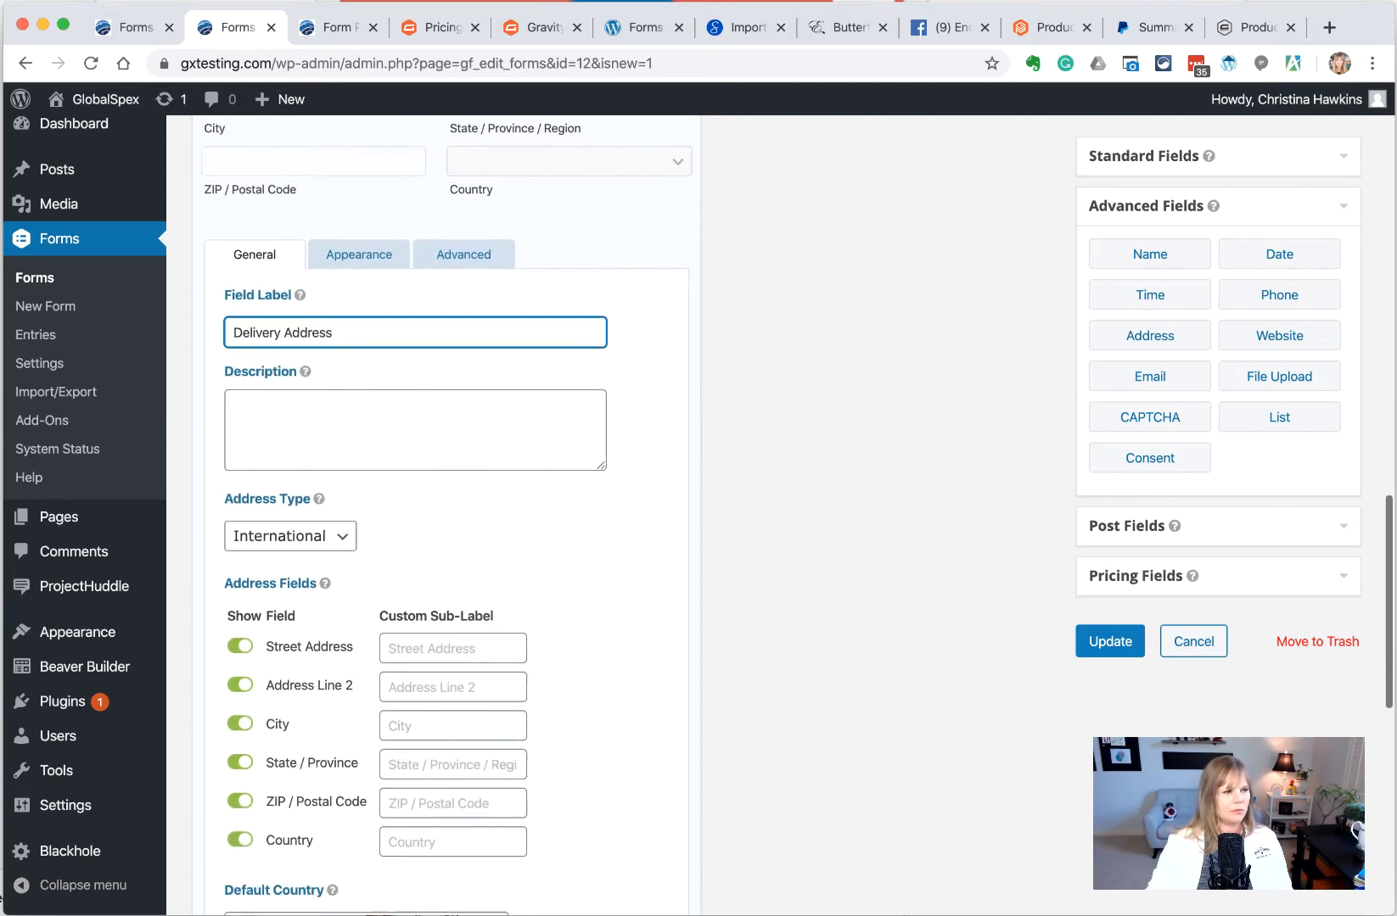
pyautogui.click(306, 509)
pyautogui.click(310, 528)
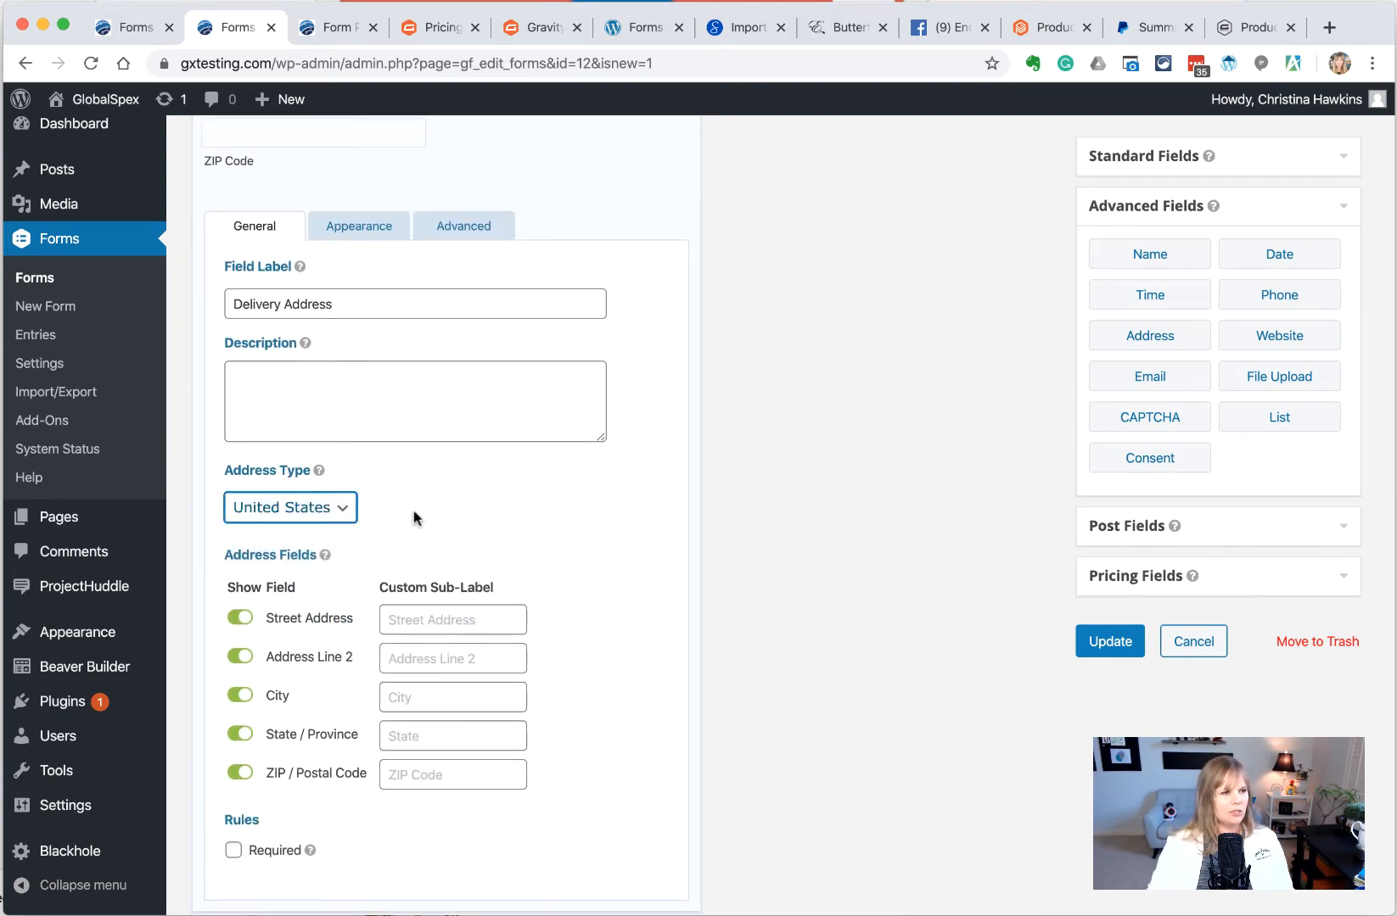
pyautogui.scroll(-2, 399, 594)
pyautogui.click(353, 730)
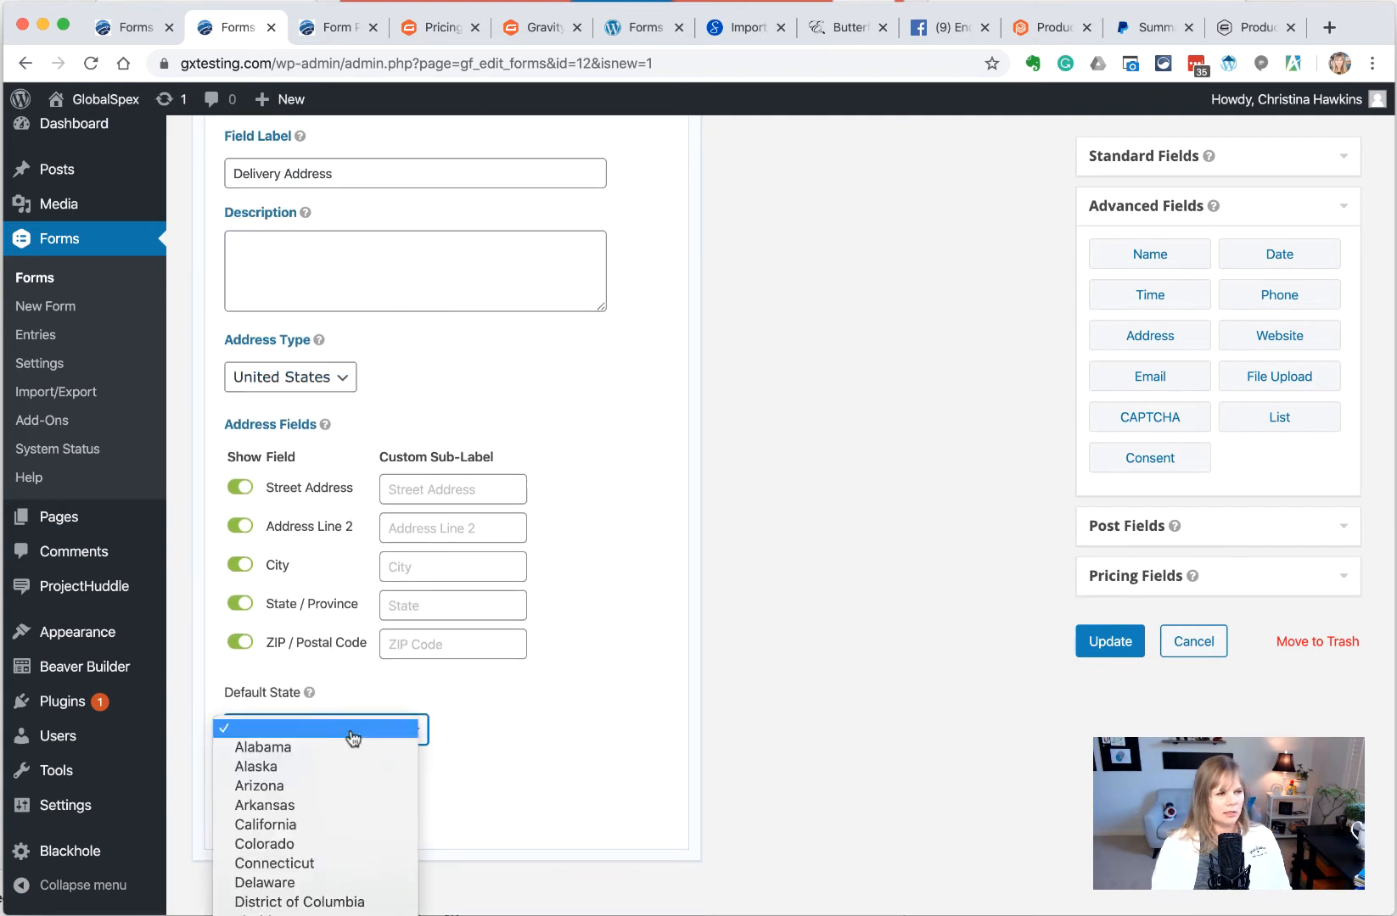
pyautogui.scroll(-5, 352, 736)
pyautogui.scroll(-3, 316, 594)
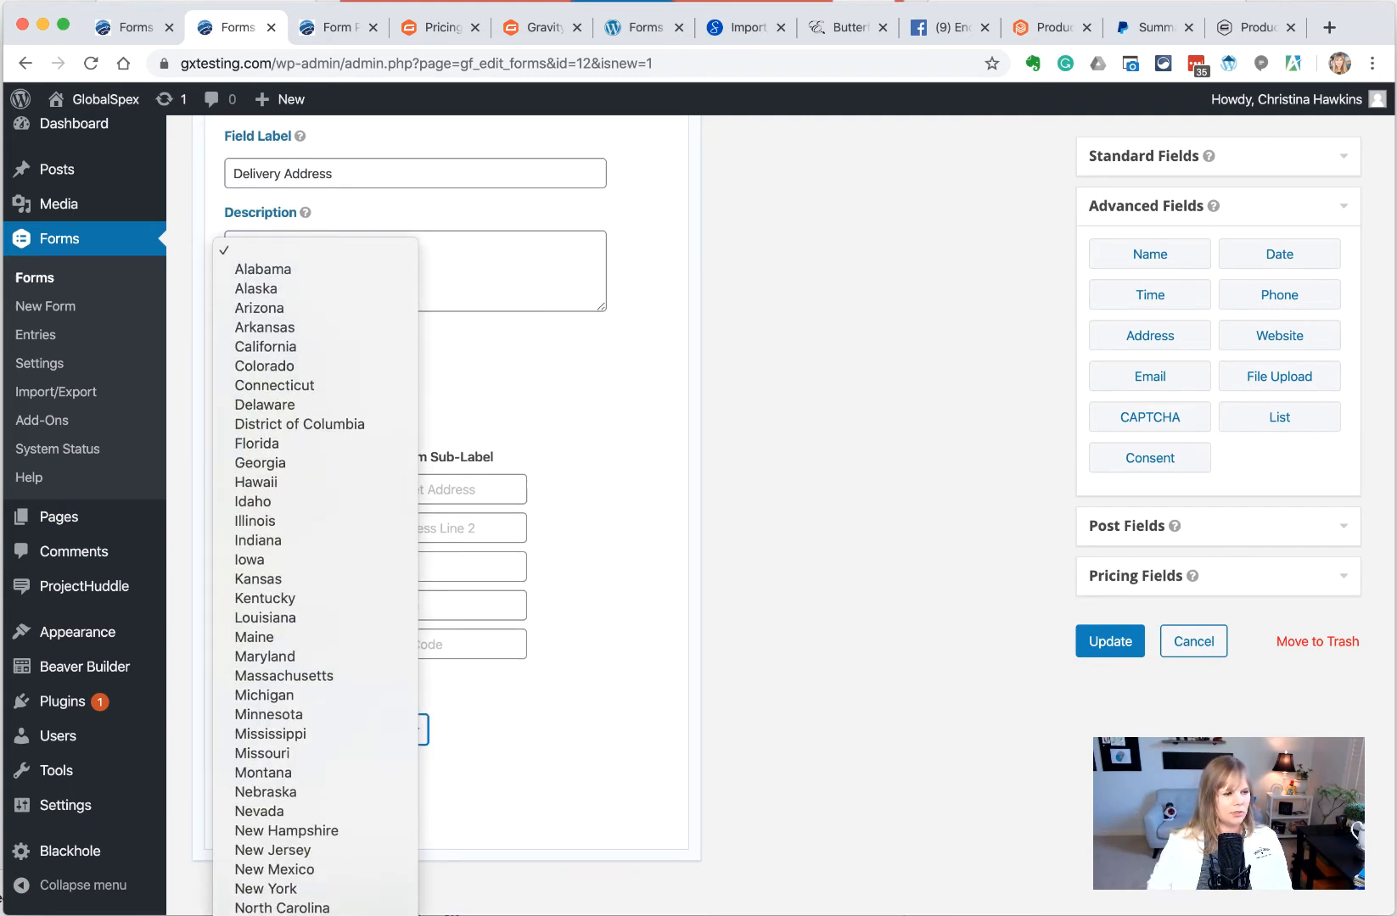
pyautogui.click(316, 915)
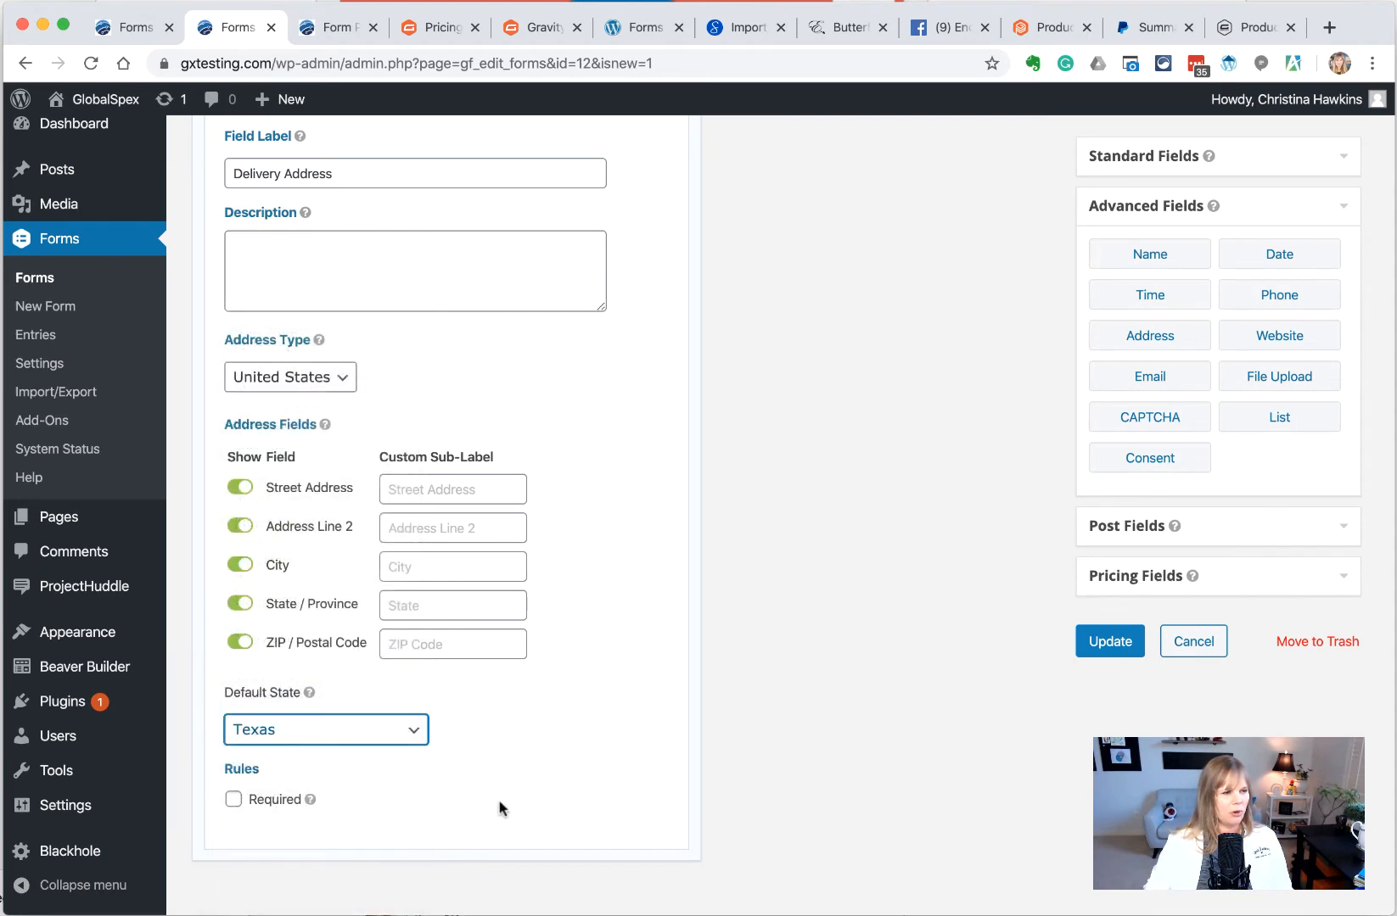
pyautogui.click(730, 773)
pyautogui.click(233, 802)
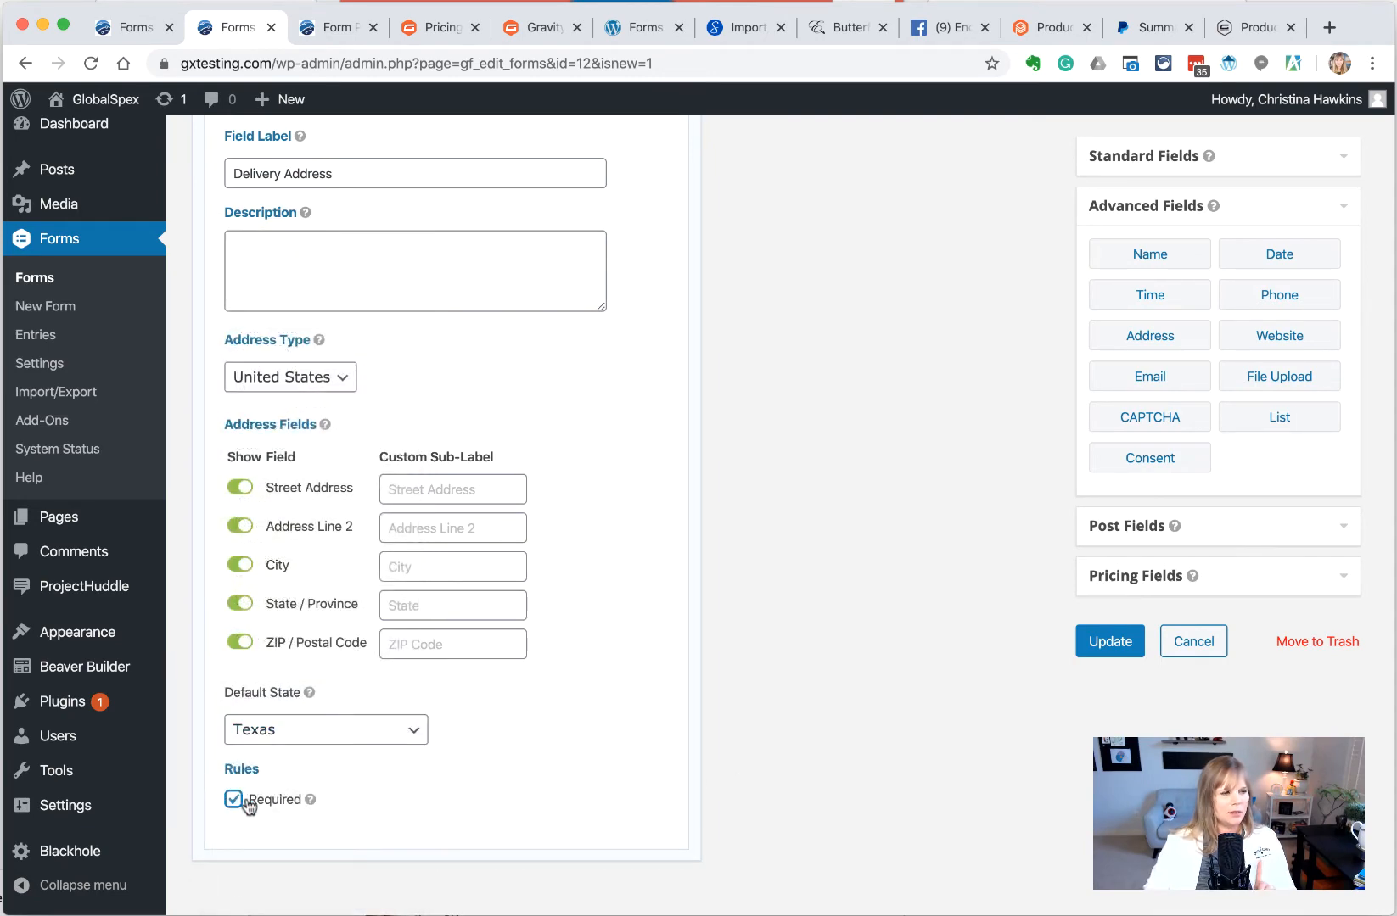
pyautogui.click(1105, 643)
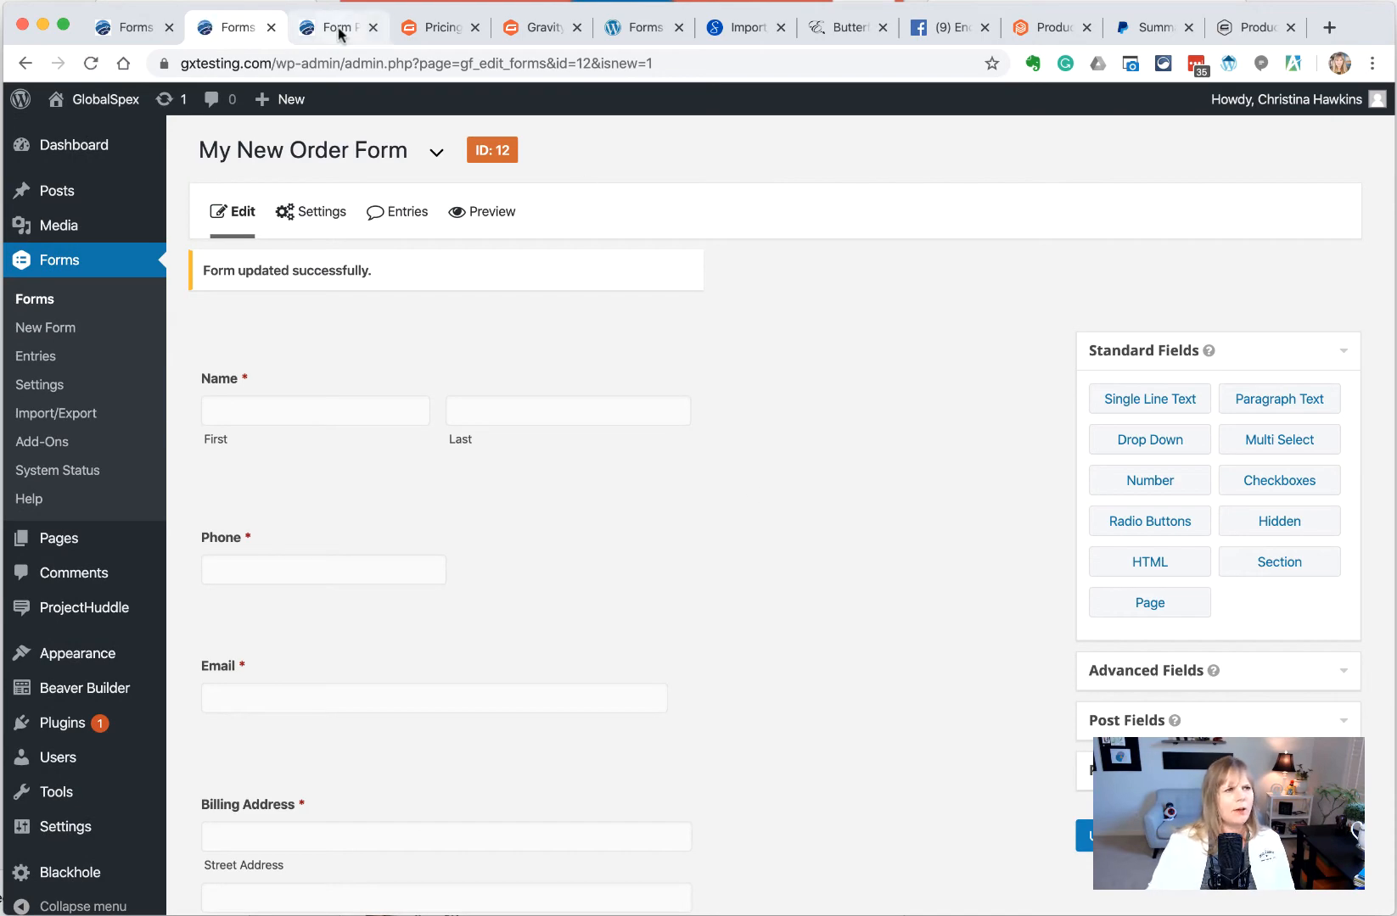
# Reload the form preview to check the new Delivery Address below the pickup note, then return to the editor
pyautogui.click(354, 19)
pyautogui.click(91, 63)
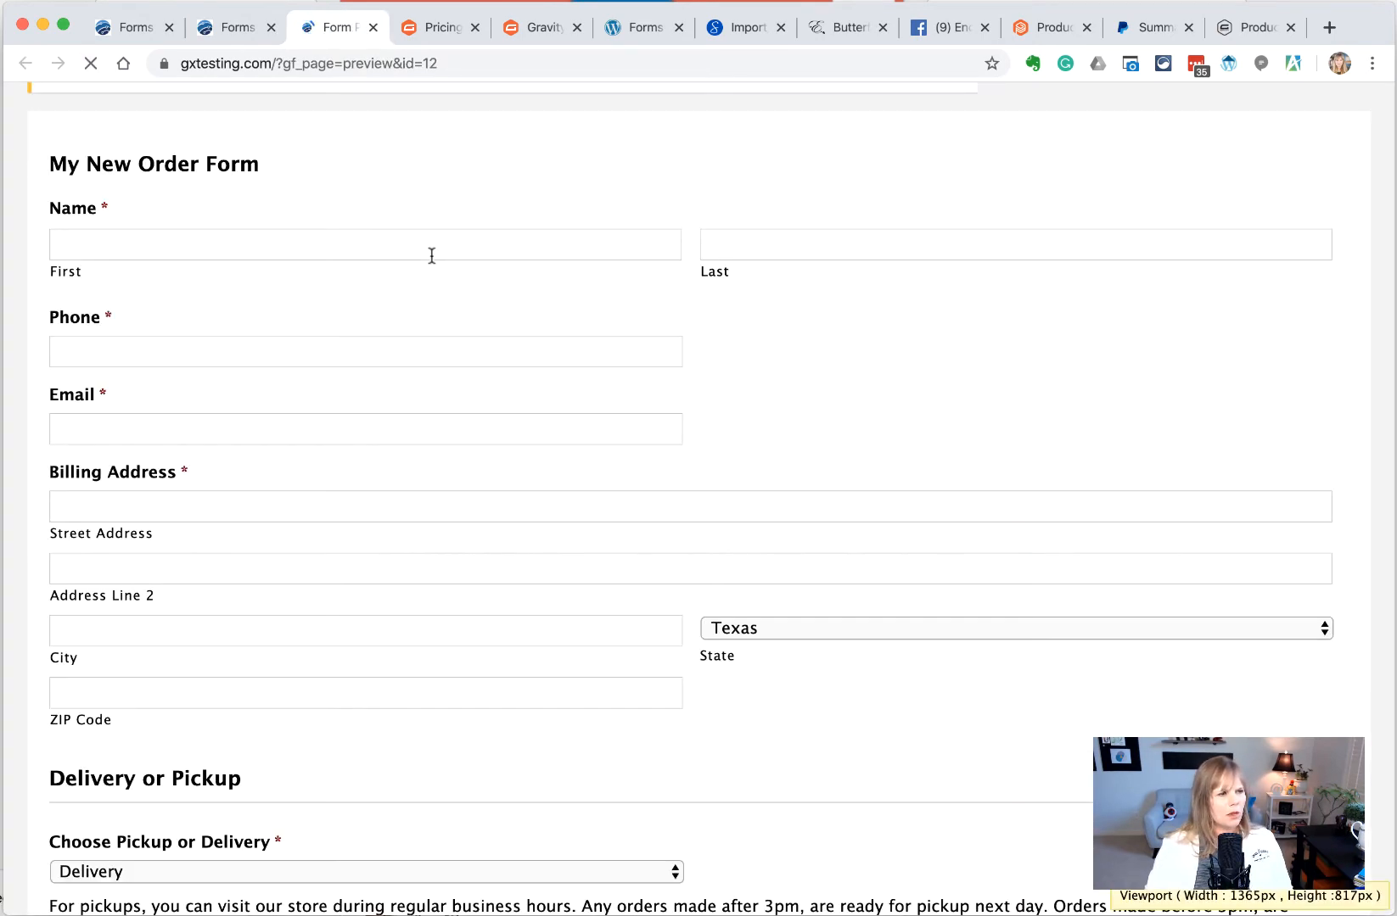
pyautogui.scroll(-6, 431, 307)
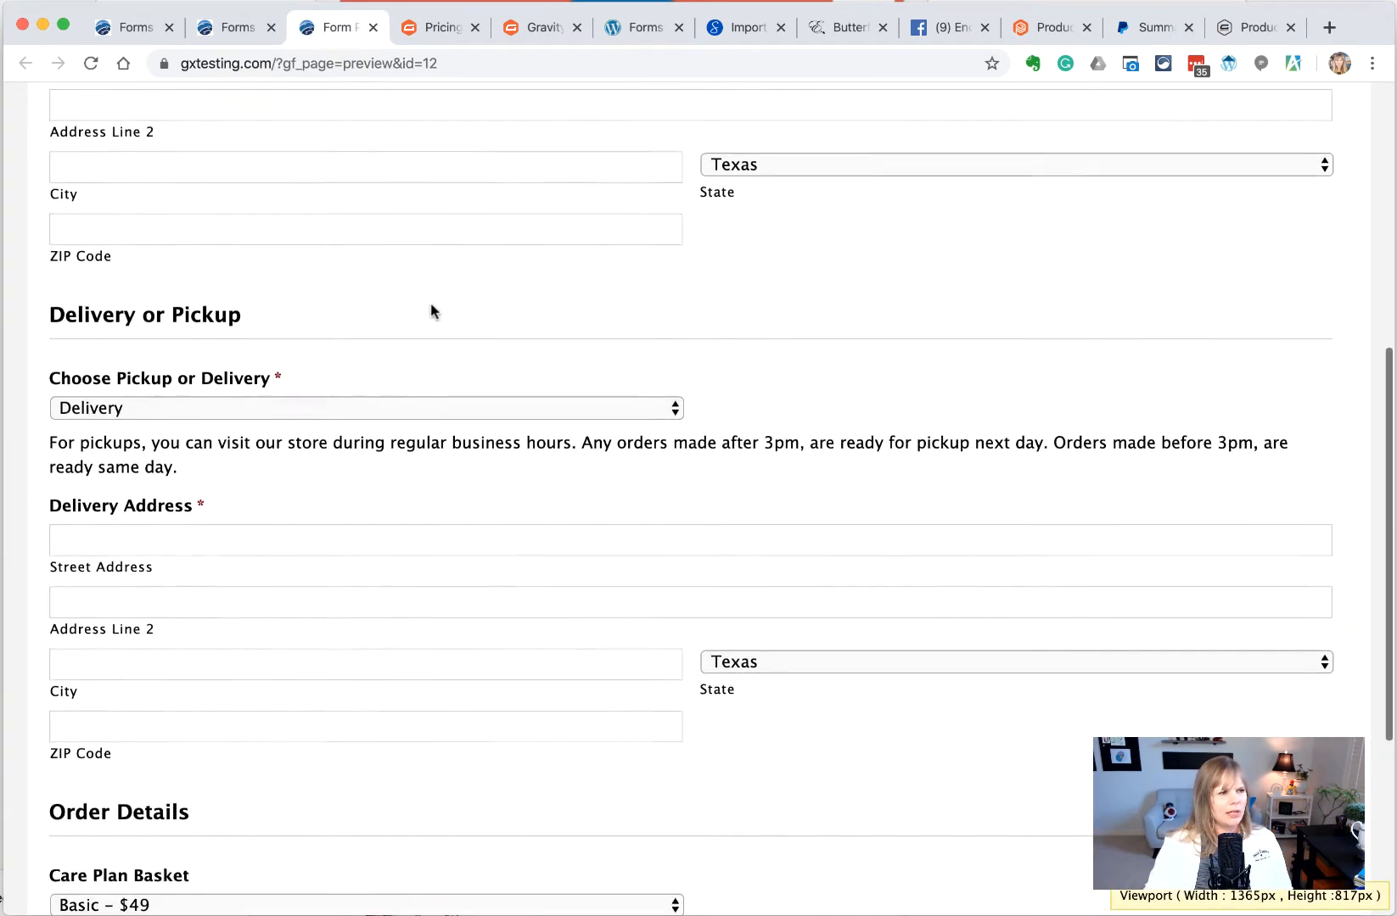
pyautogui.scroll(-3, 430, 302)
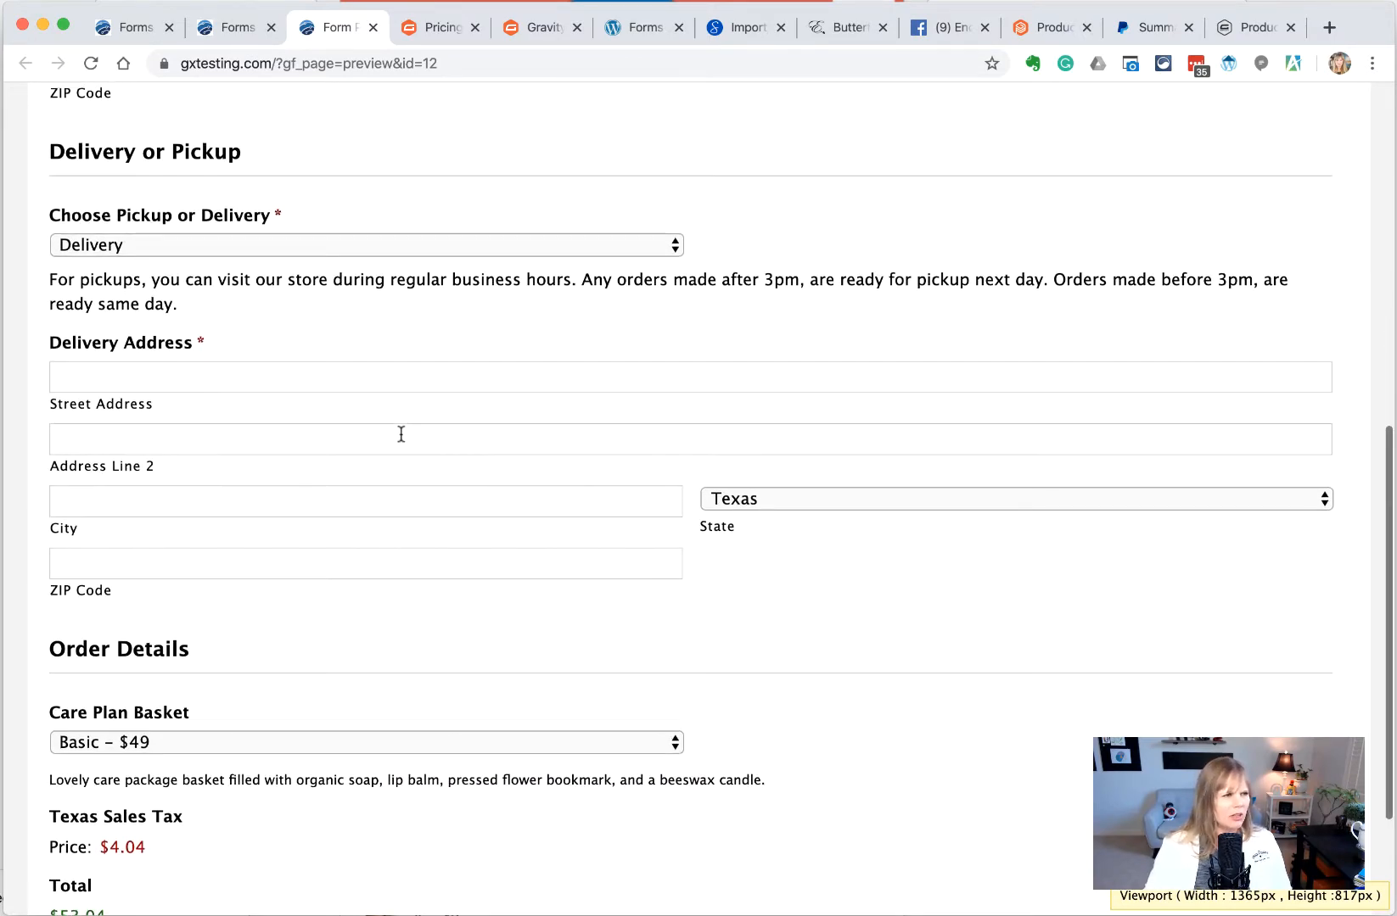
pyautogui.scroll(2, 401, 435)
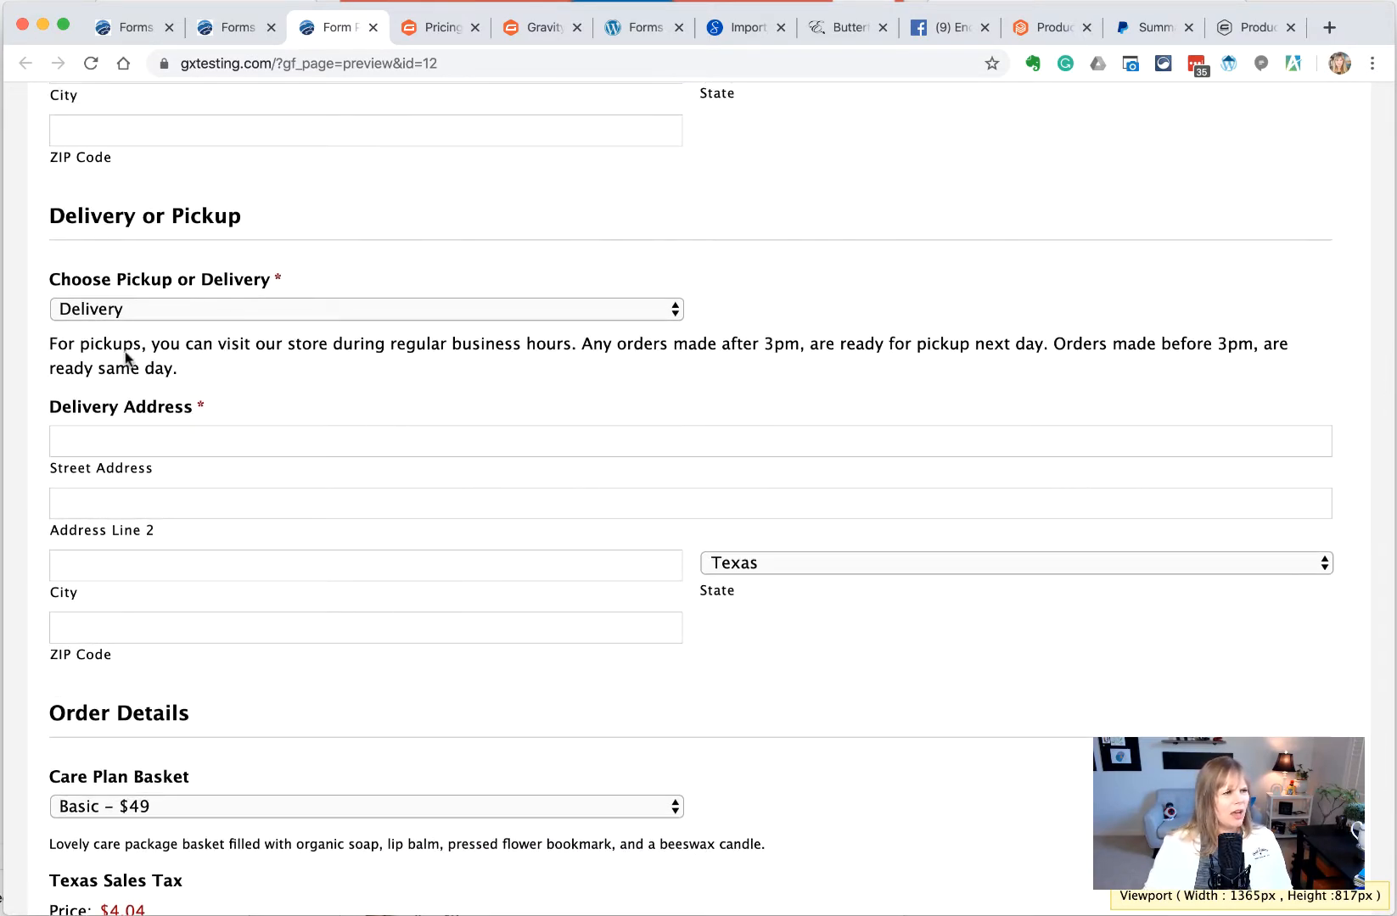
pyautogui.moveTo(210, 367); pyautogui.dragTo(53, 350)
pyautogui.click(207, 369)
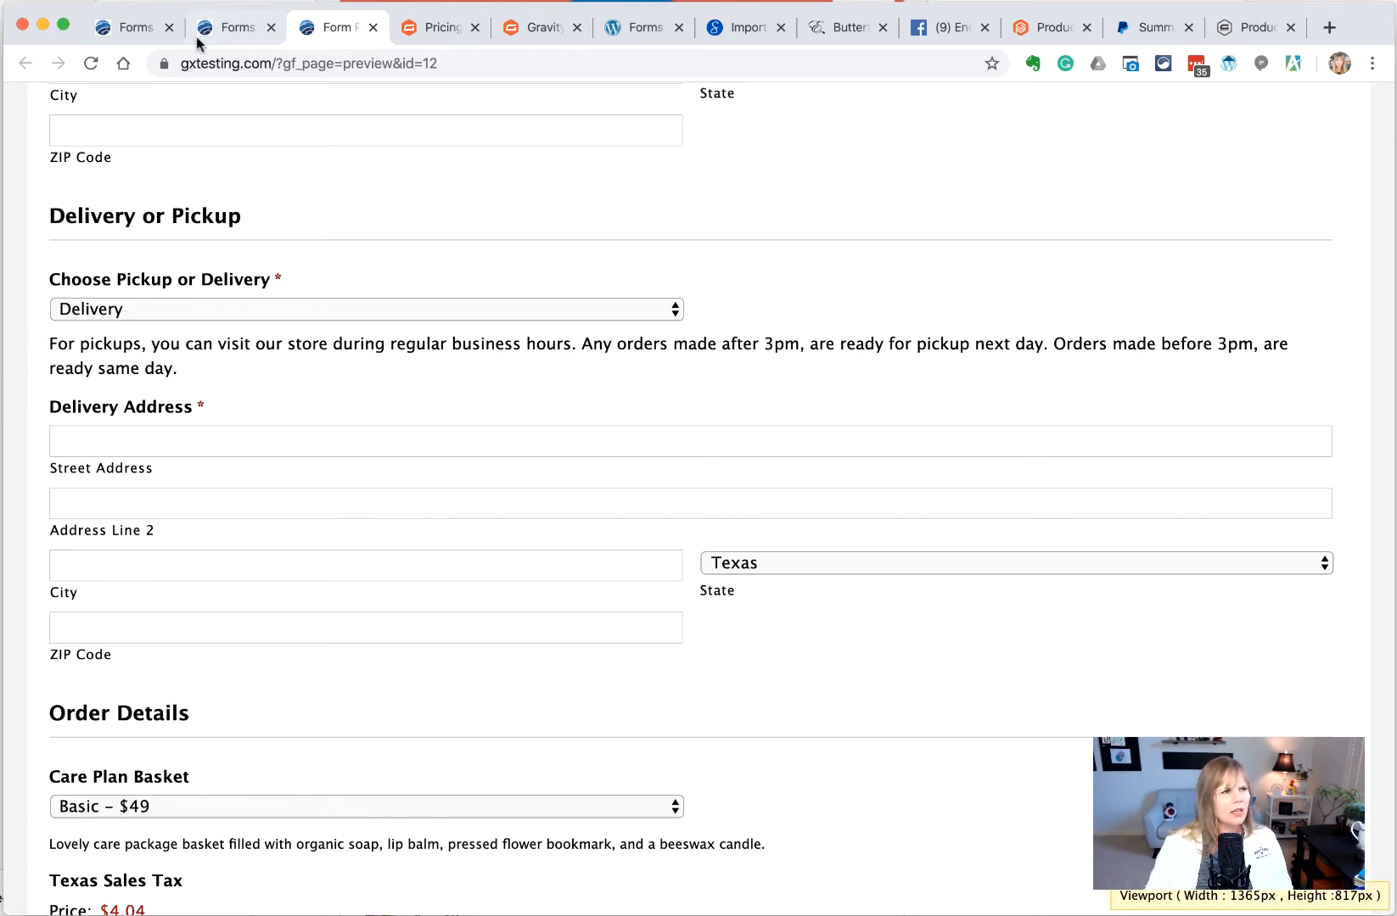
pyautogui.click(223, 29)
# Insert a 'Pickups.' line at the start of the For Pickups HTML content
pyautogui.scroll(-4, 394, 381)
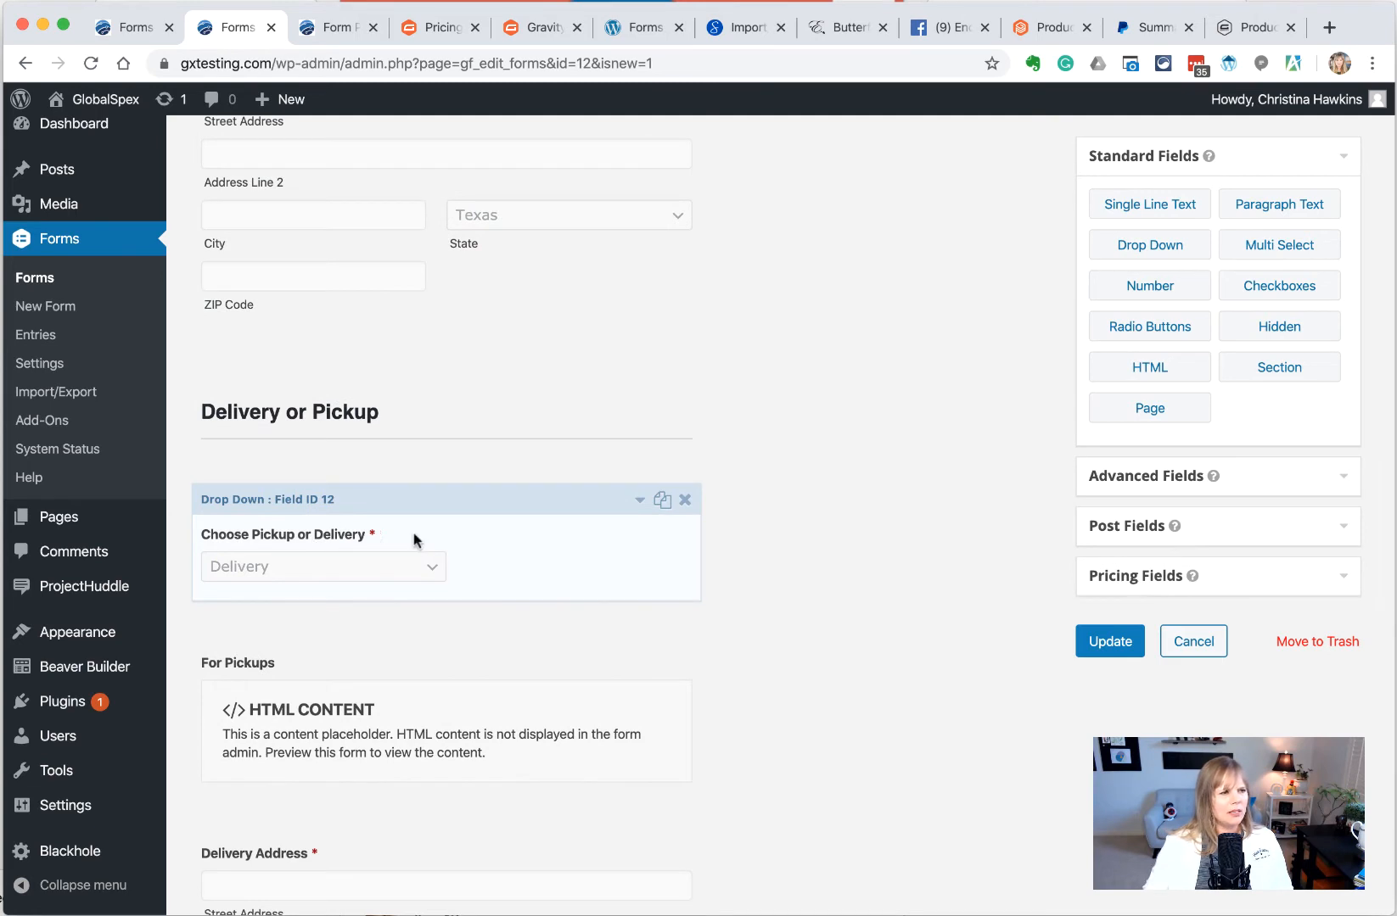
pyautogui.click(512, 550)
pyautogui.scroll(-1, 338, 689)
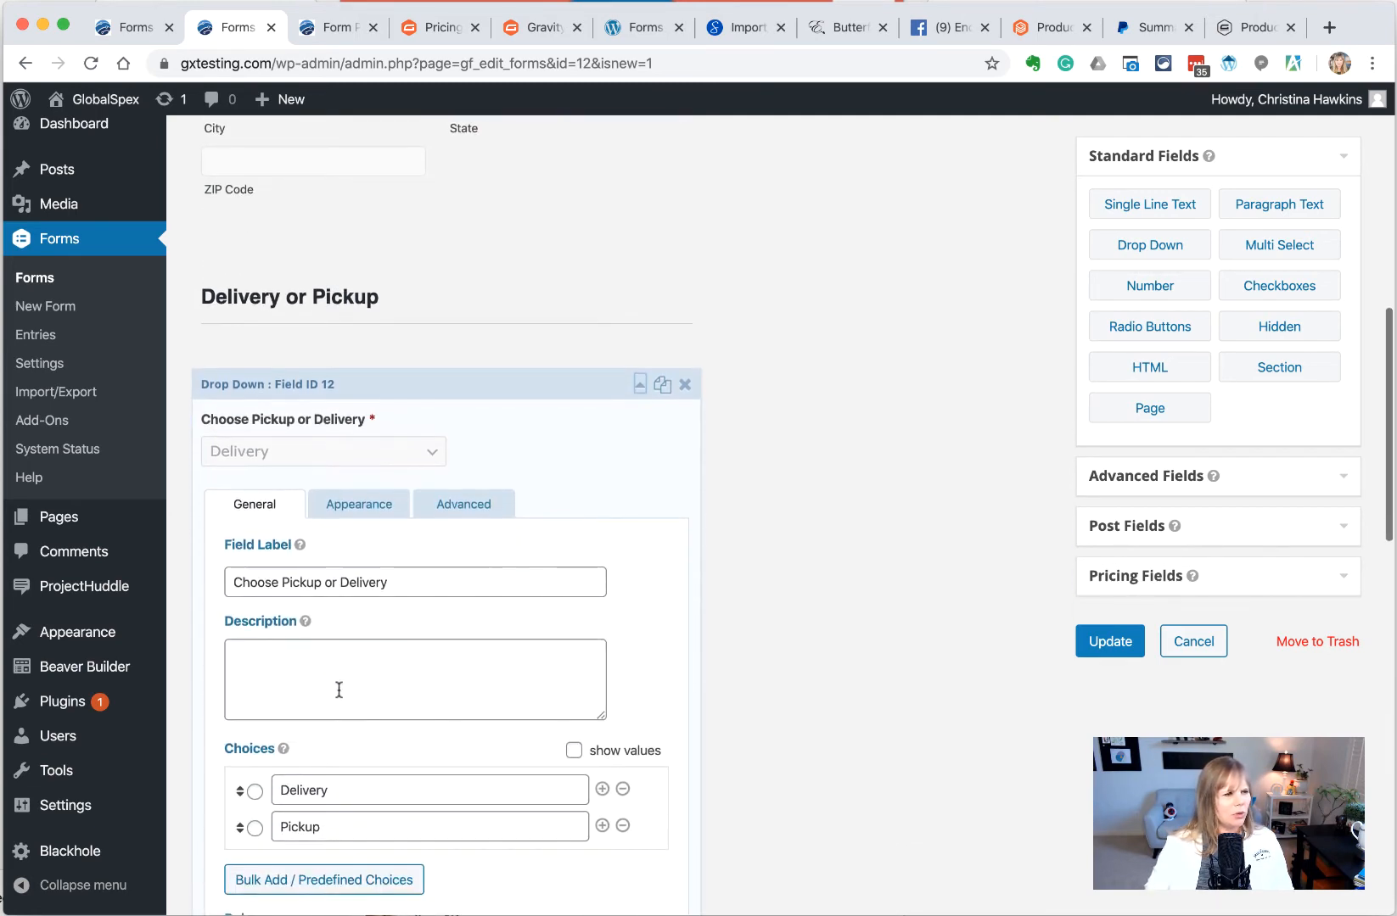
pyautogui.click(477, 442)
pyautogui.click(416, 572)
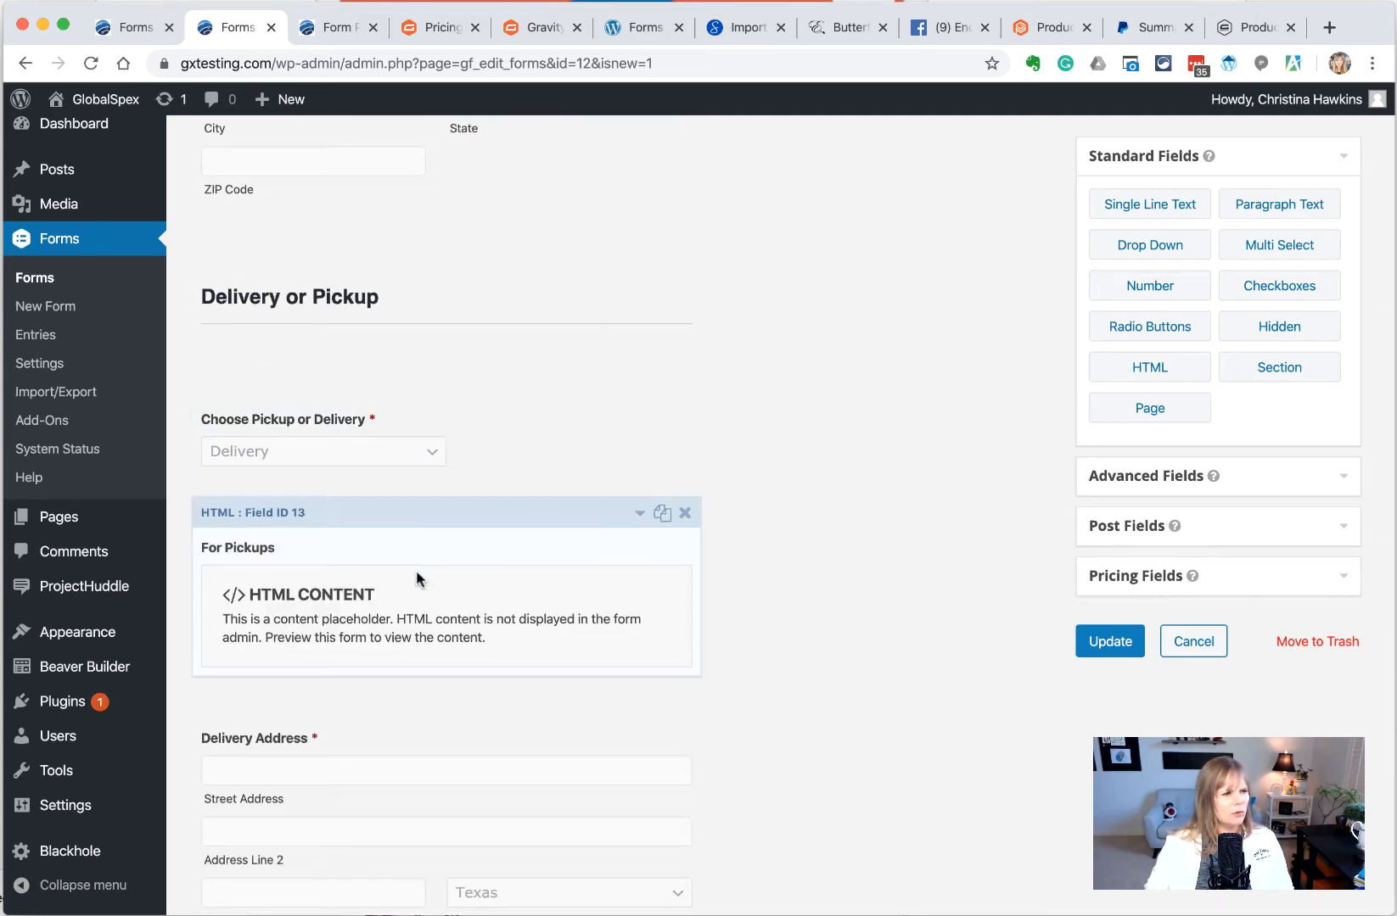
pyautogui.scroll(-3, 322, 632)
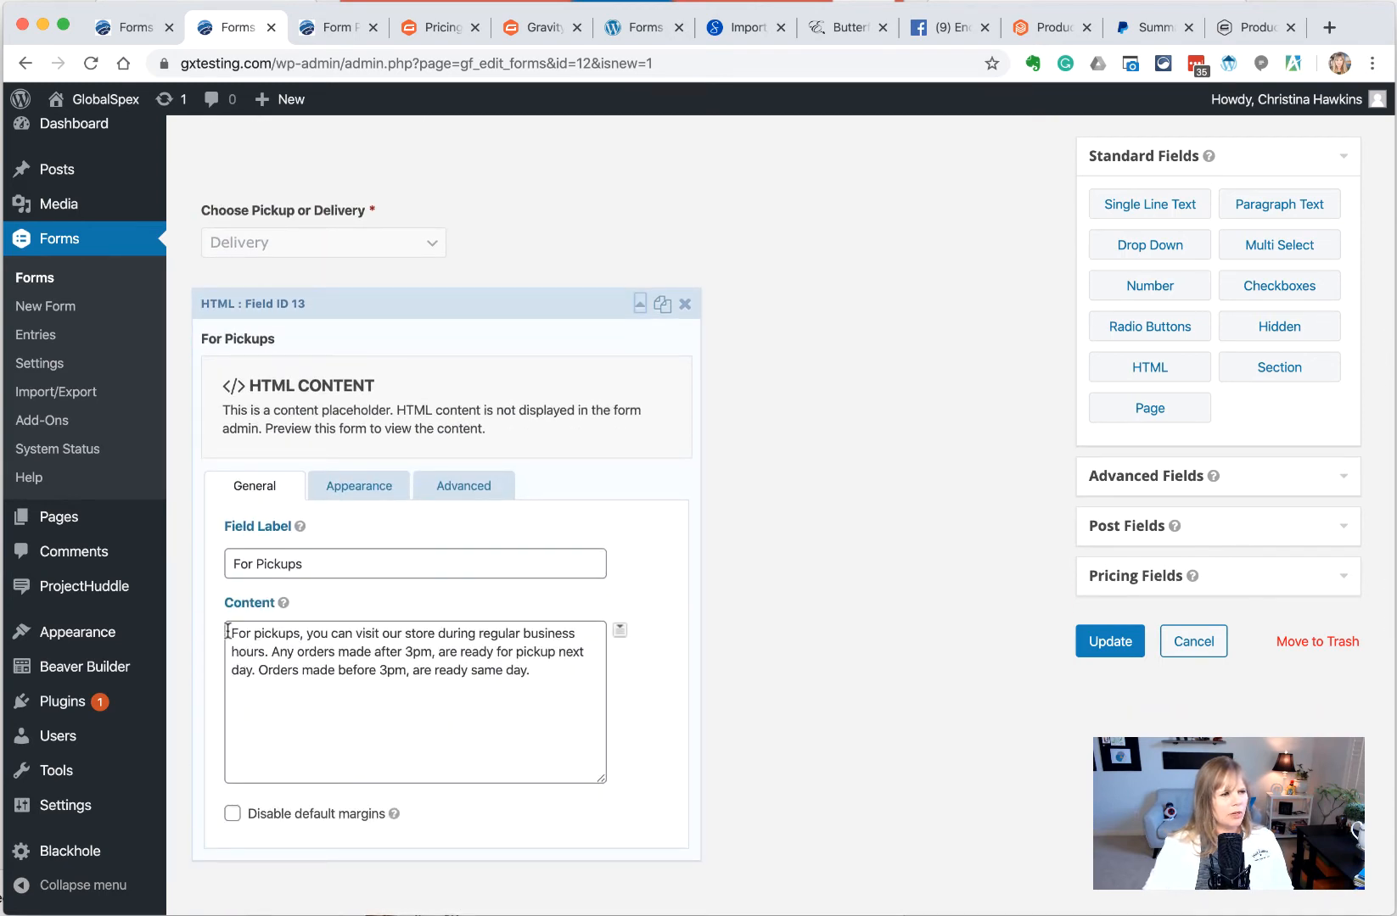
pyautogui.click(281, 632)
pyautogui.moveTo(430, 652)
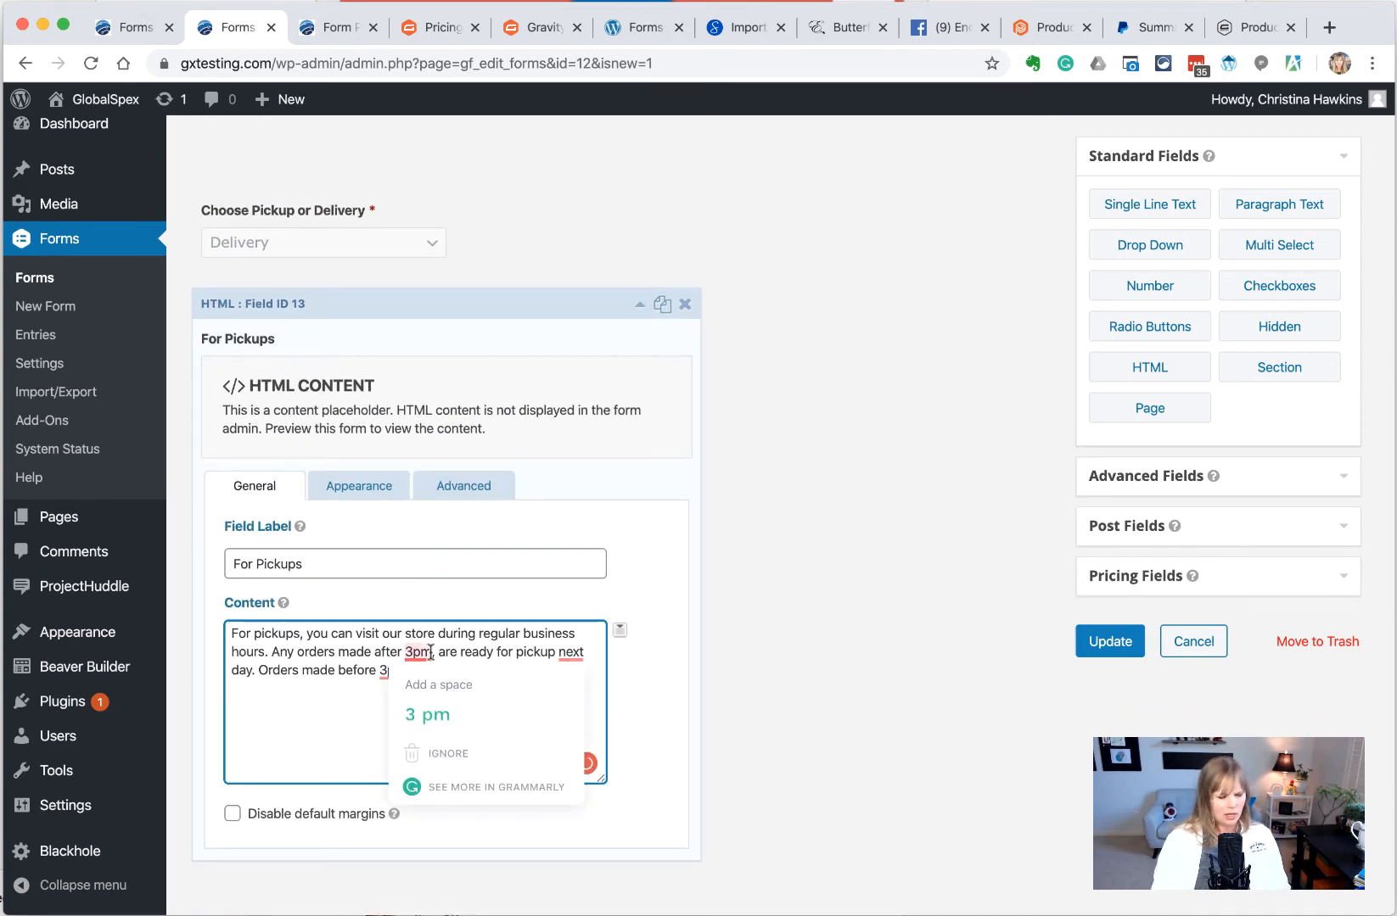
pyautogui.write('PIckups.')
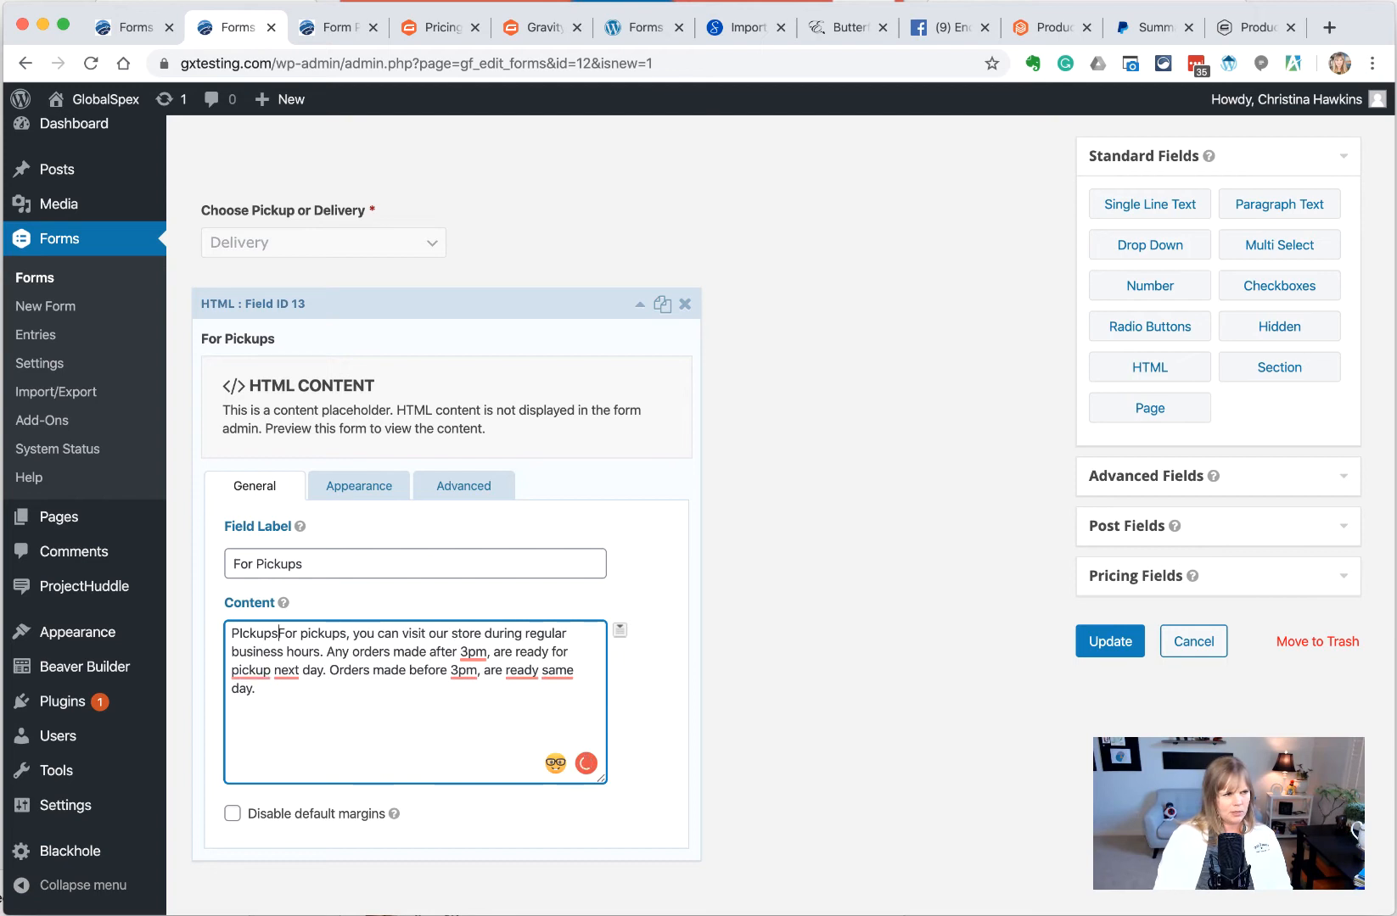
pyautogui.press('Return')
# Wrap that line in <h3></h3> tags and correct 'PIckups' to 'Pickups'
pyautogui.write('<h3>PIckups.')
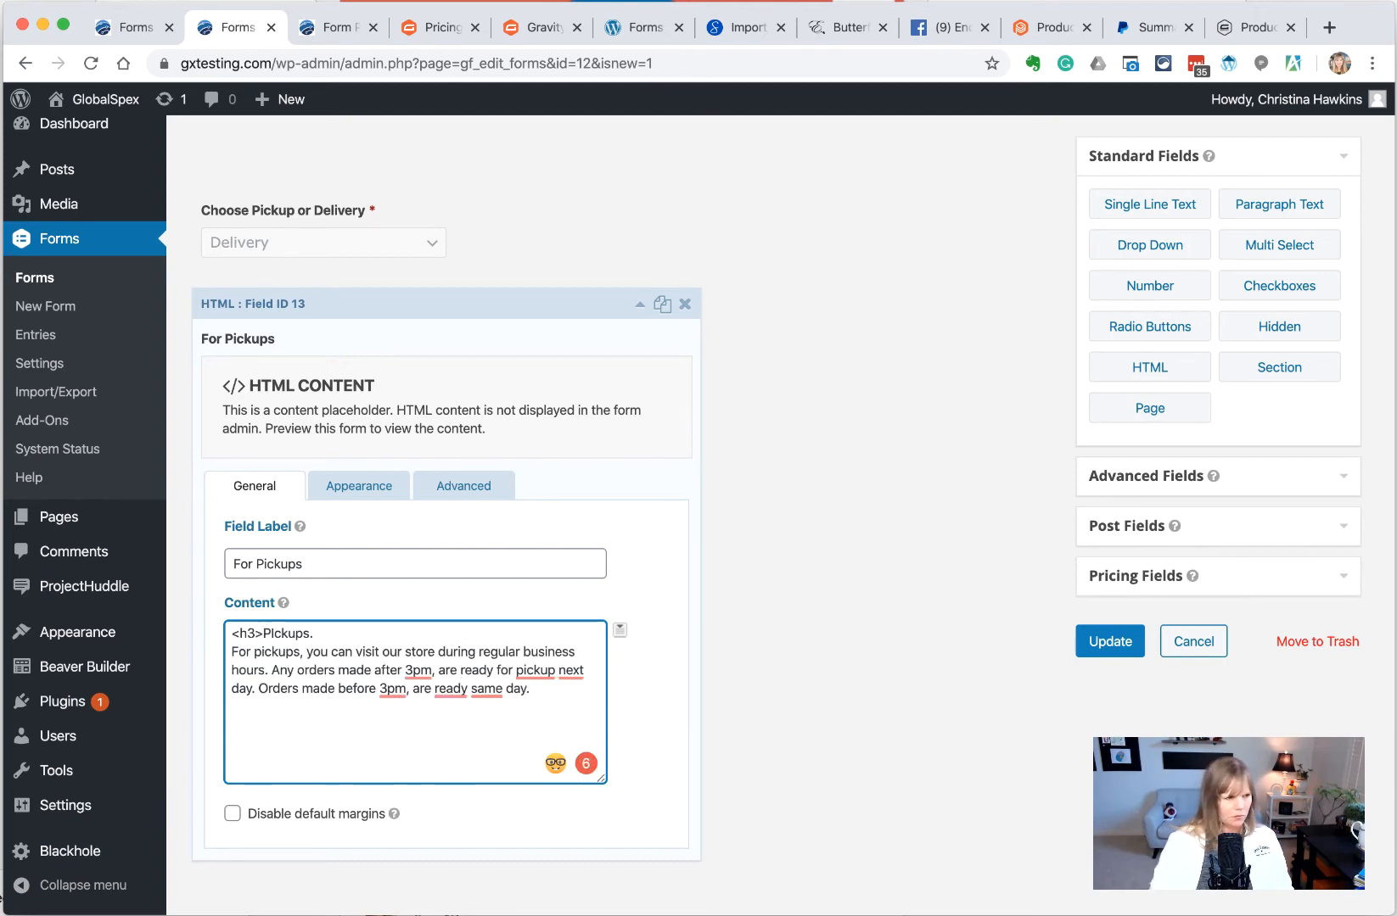
pyautogui.scroll(1, 483, 672)
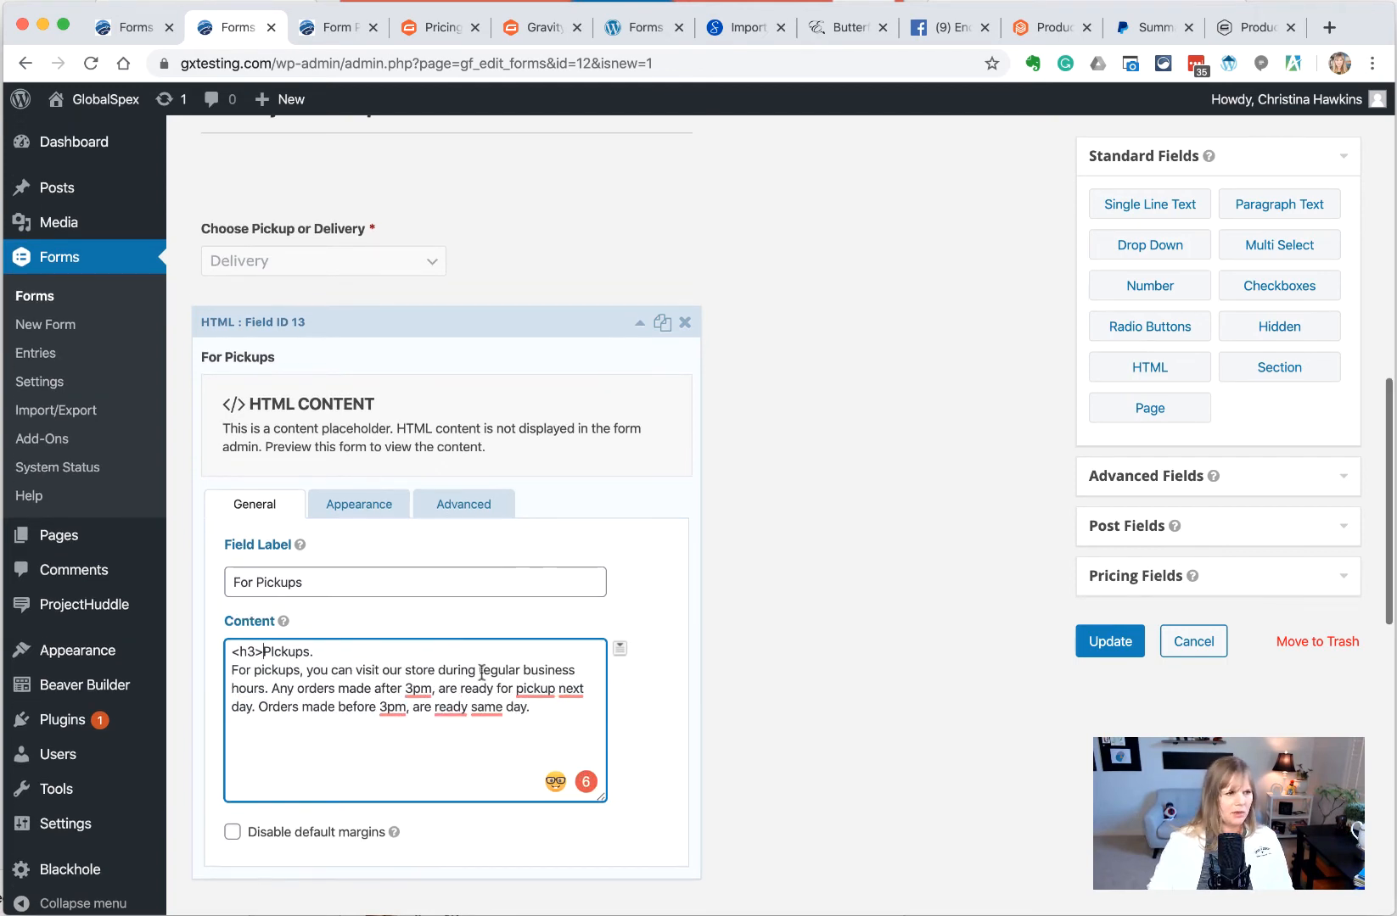
pyautogui.click(383, 651)
pyautogui.write('</h3>')
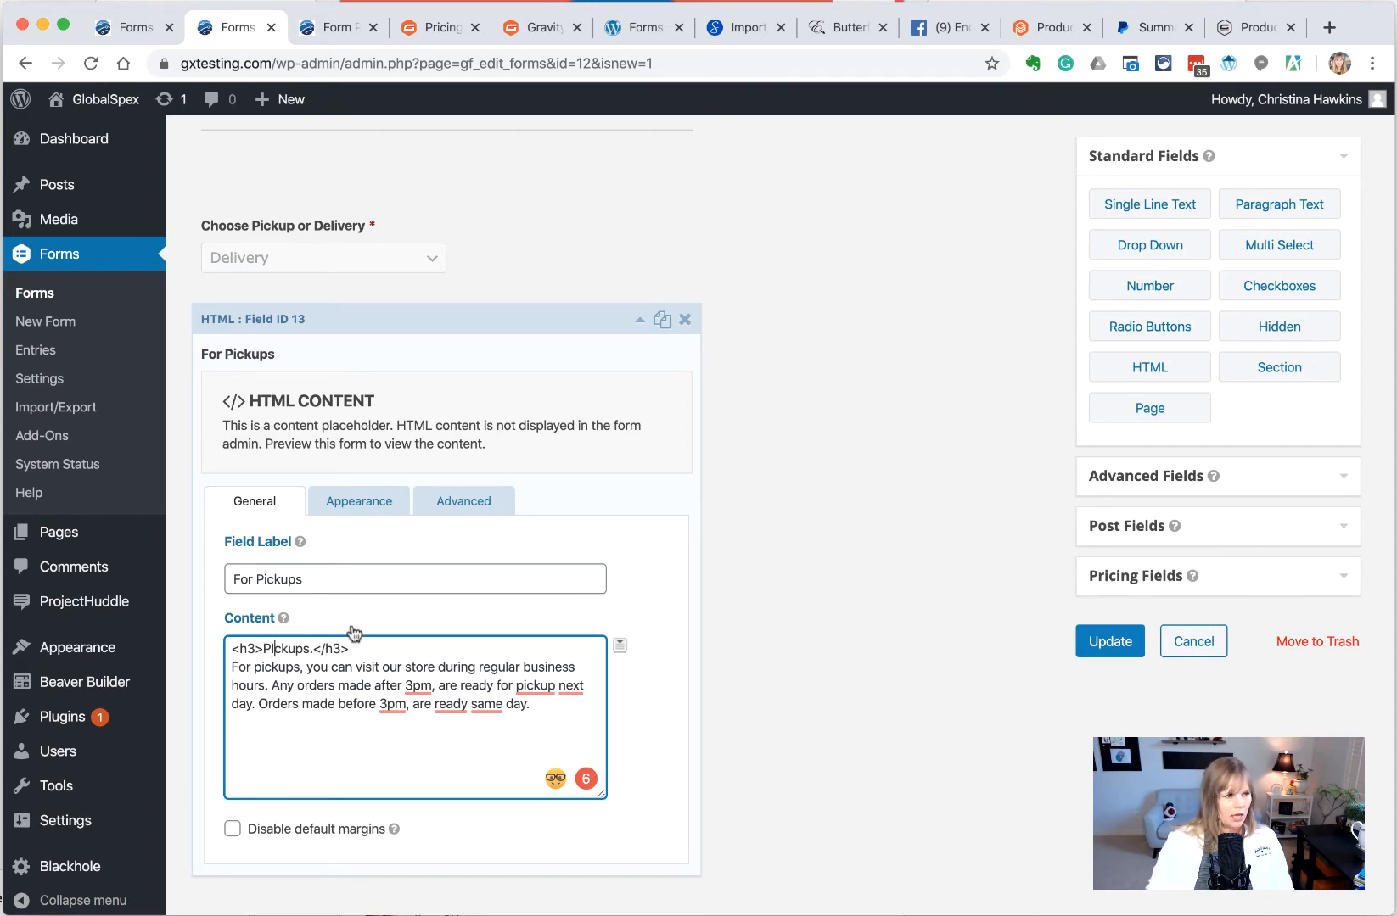
pyautogui.press('BackSpace')
pyautogui.write('i')
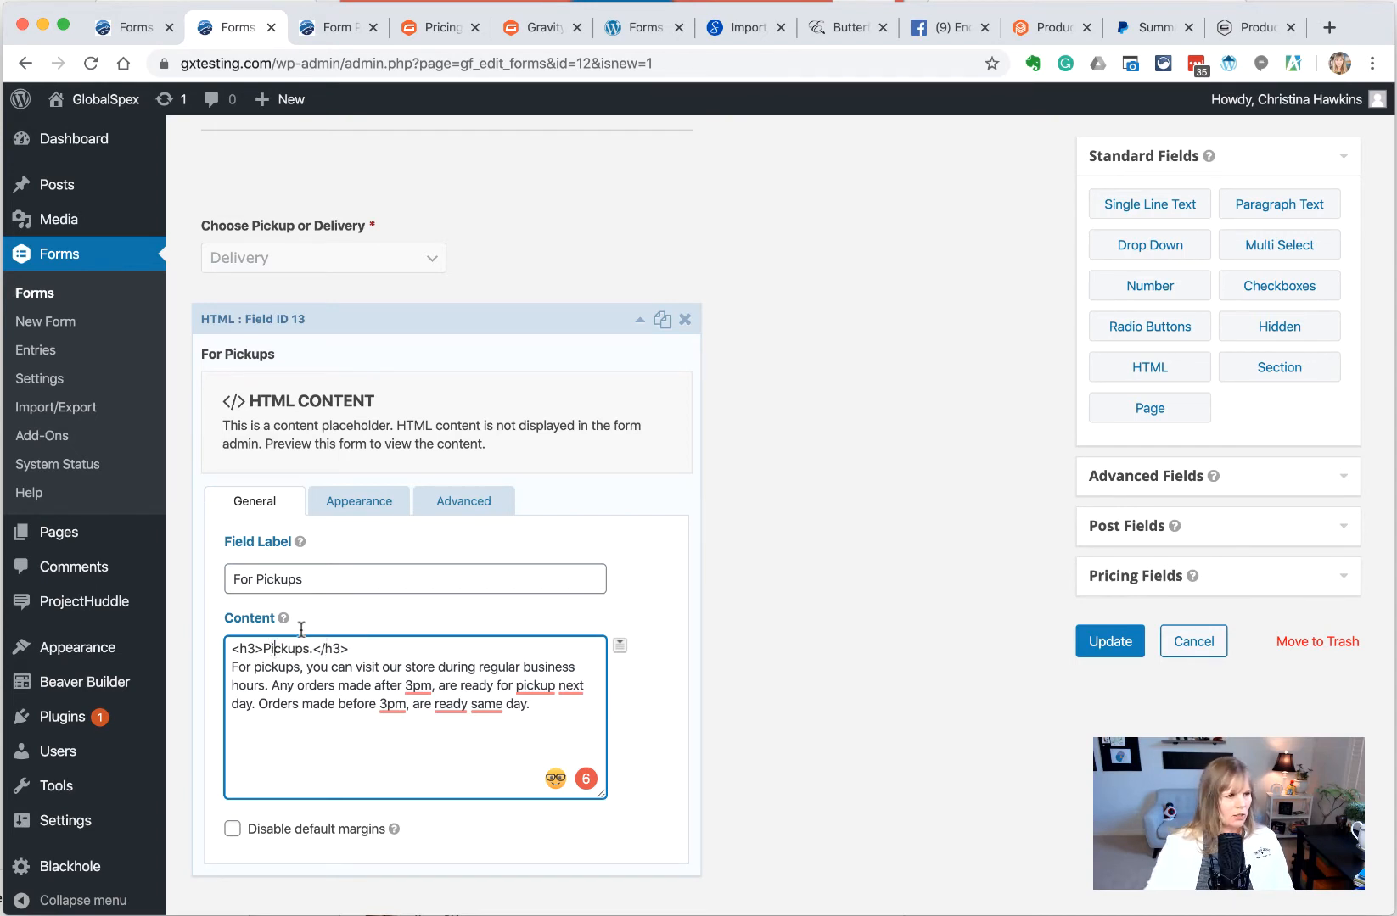
# Save the form, reload the preview to confirm the Pickups. heading, and return to the editor
pyautogui.click(1110, 641)
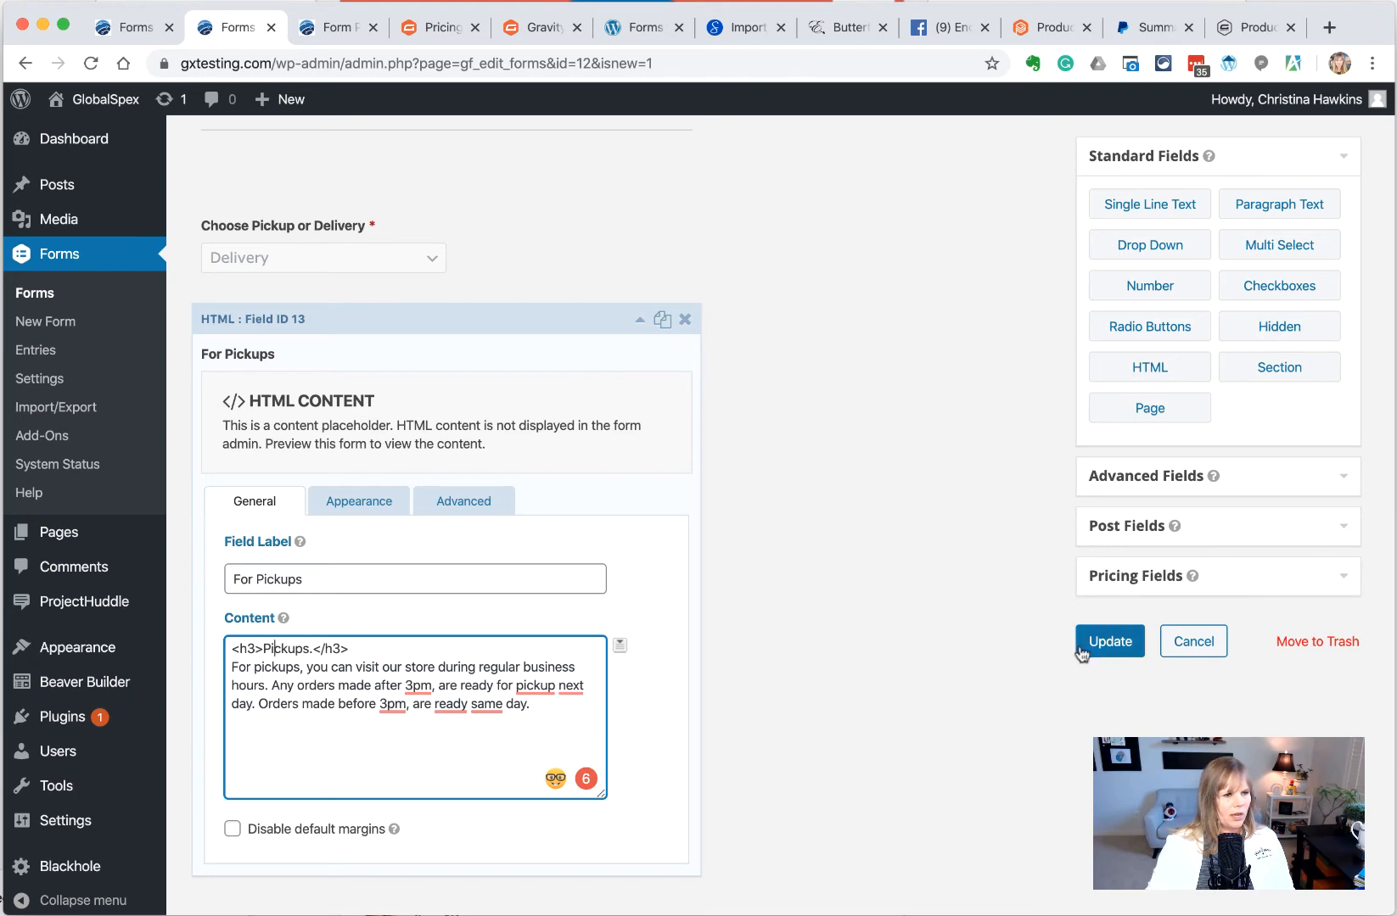
pyautogui.click(339, 28)
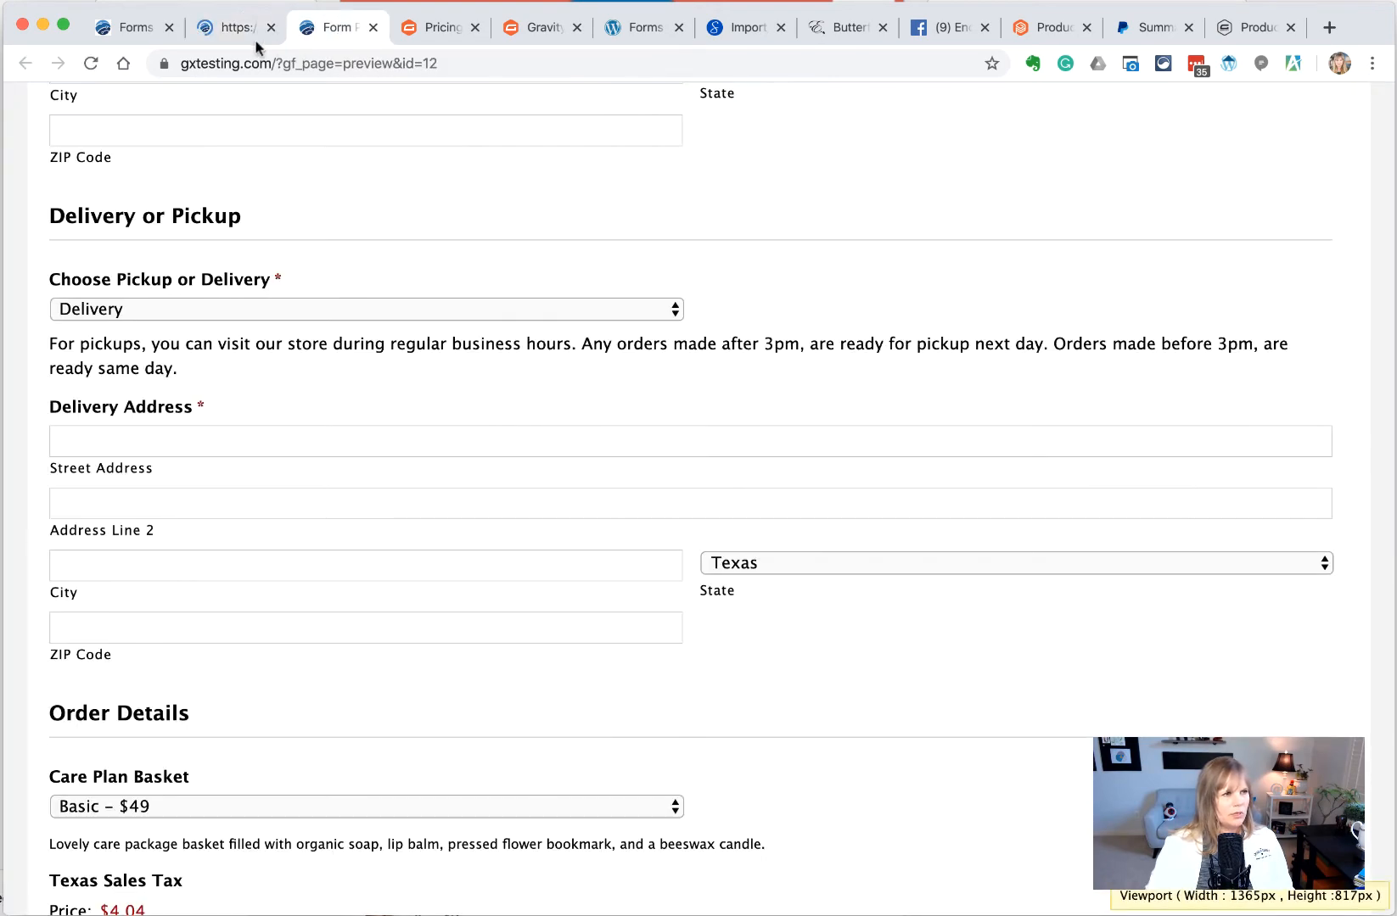
pyautogui.click(90, 63)
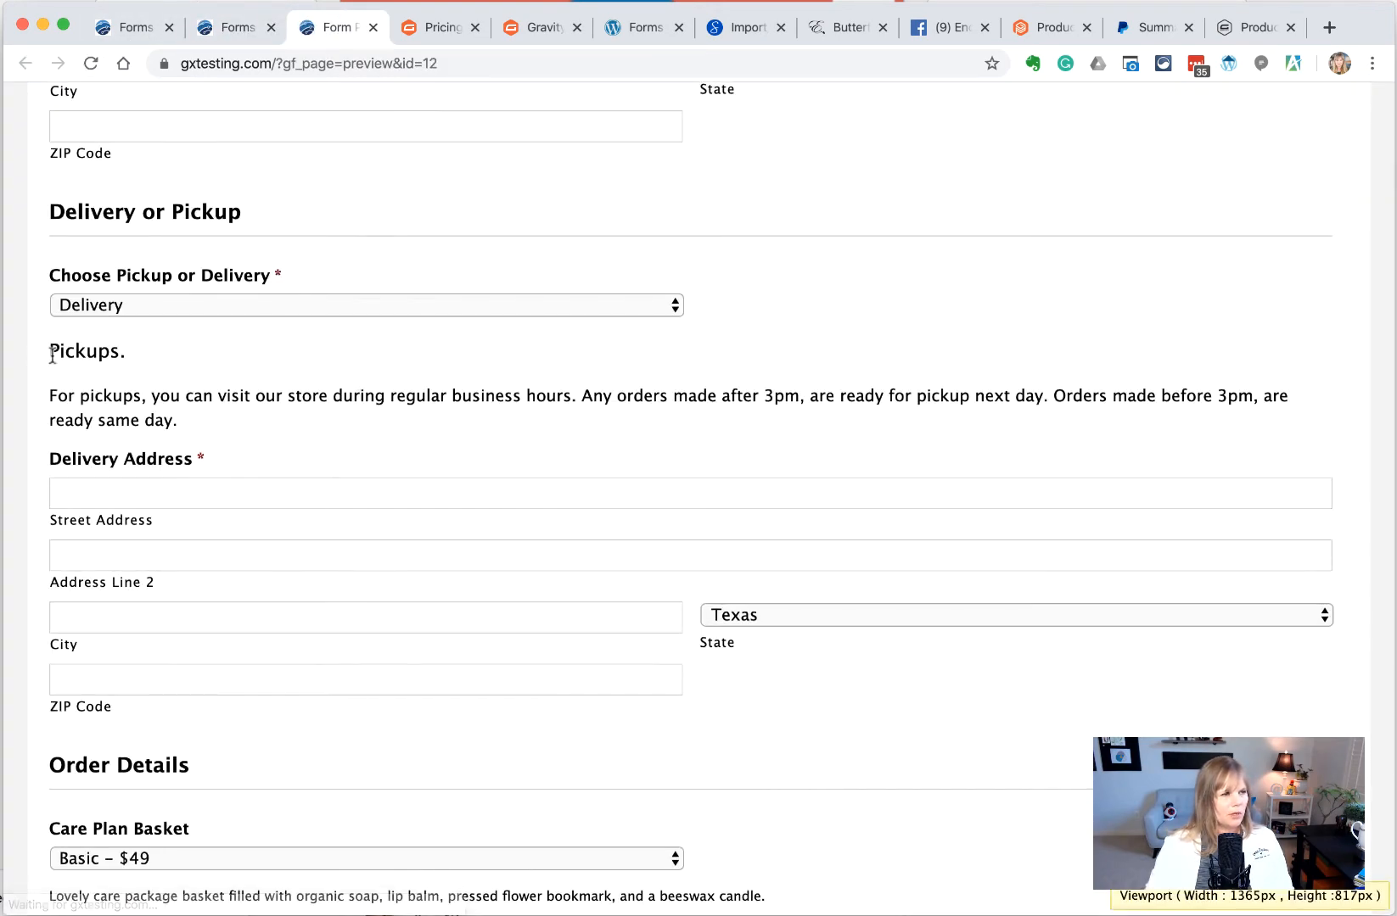
pyautogui.moveTo(126, 352); pyautogui.dragTo(65, 351)
pyautogui.click(217, 391)
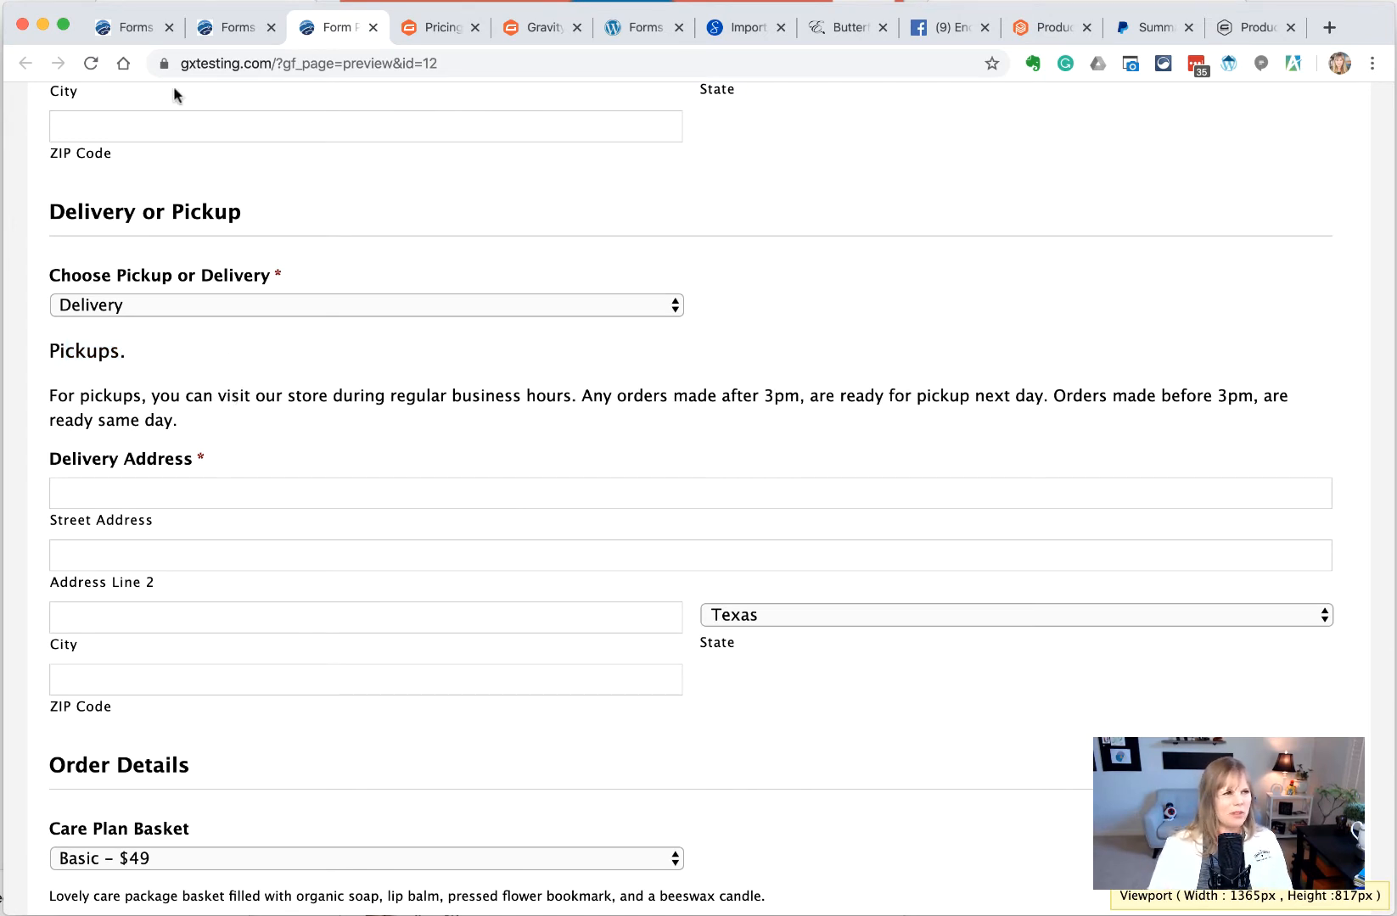
pyautogui.click(236, 27)
pyautogui.scroll(-6, 474, 507)
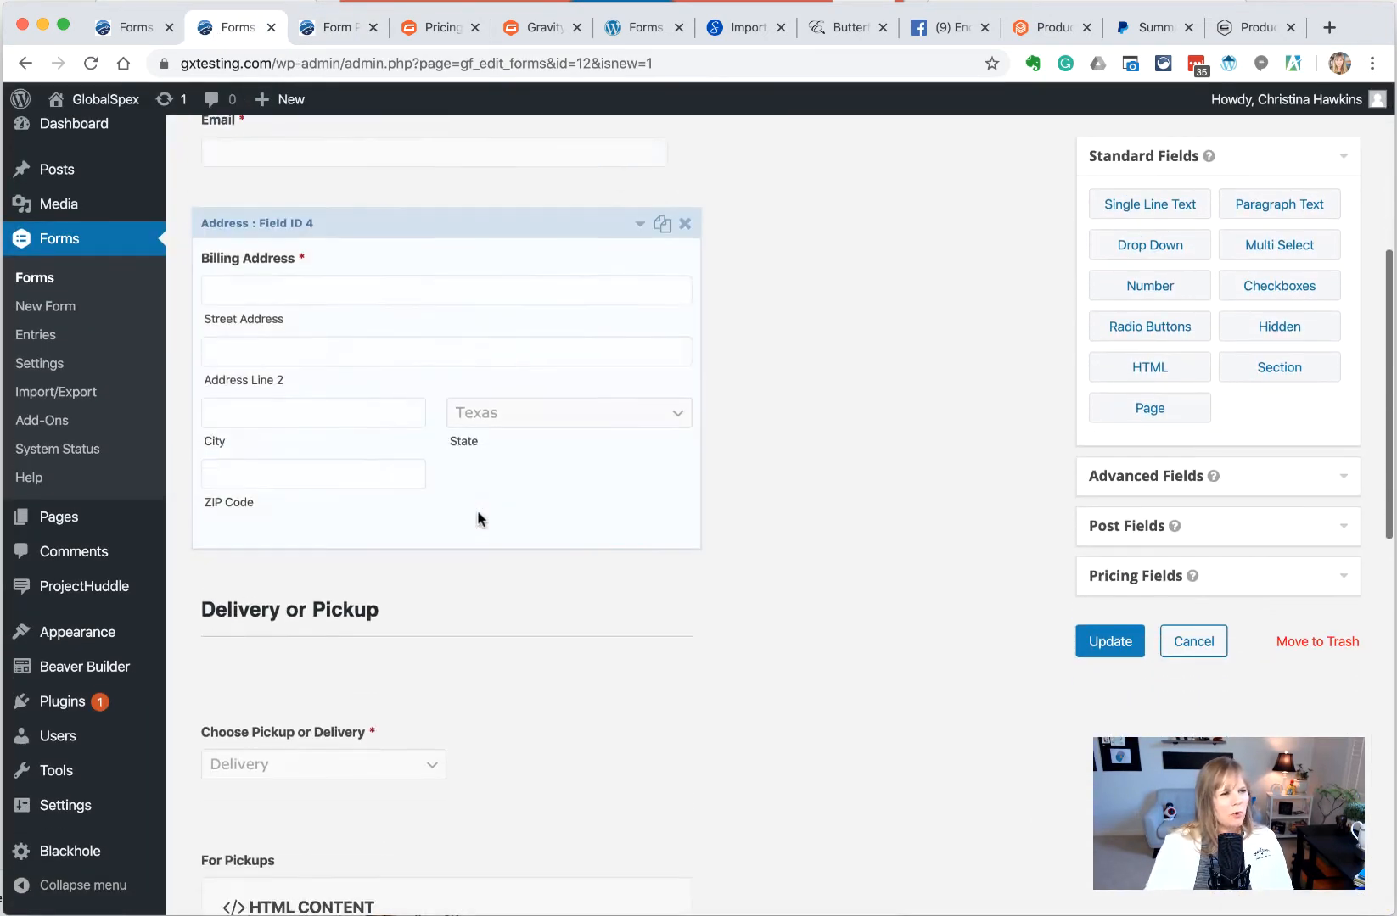
pyautogui.scroll(-5, 477, 510)
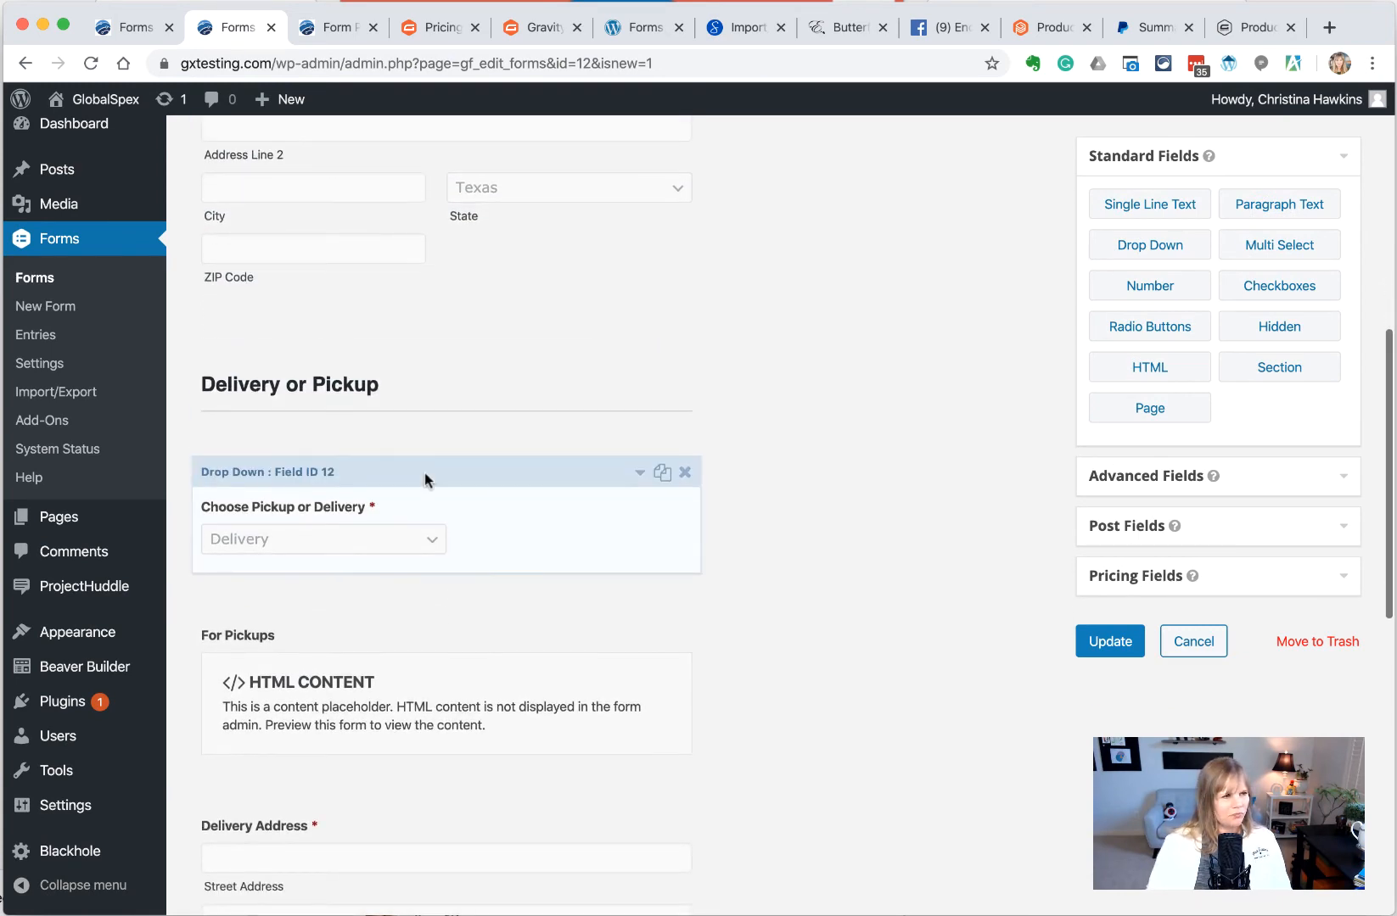
pyautogui.scroll(-3, 439, 529)
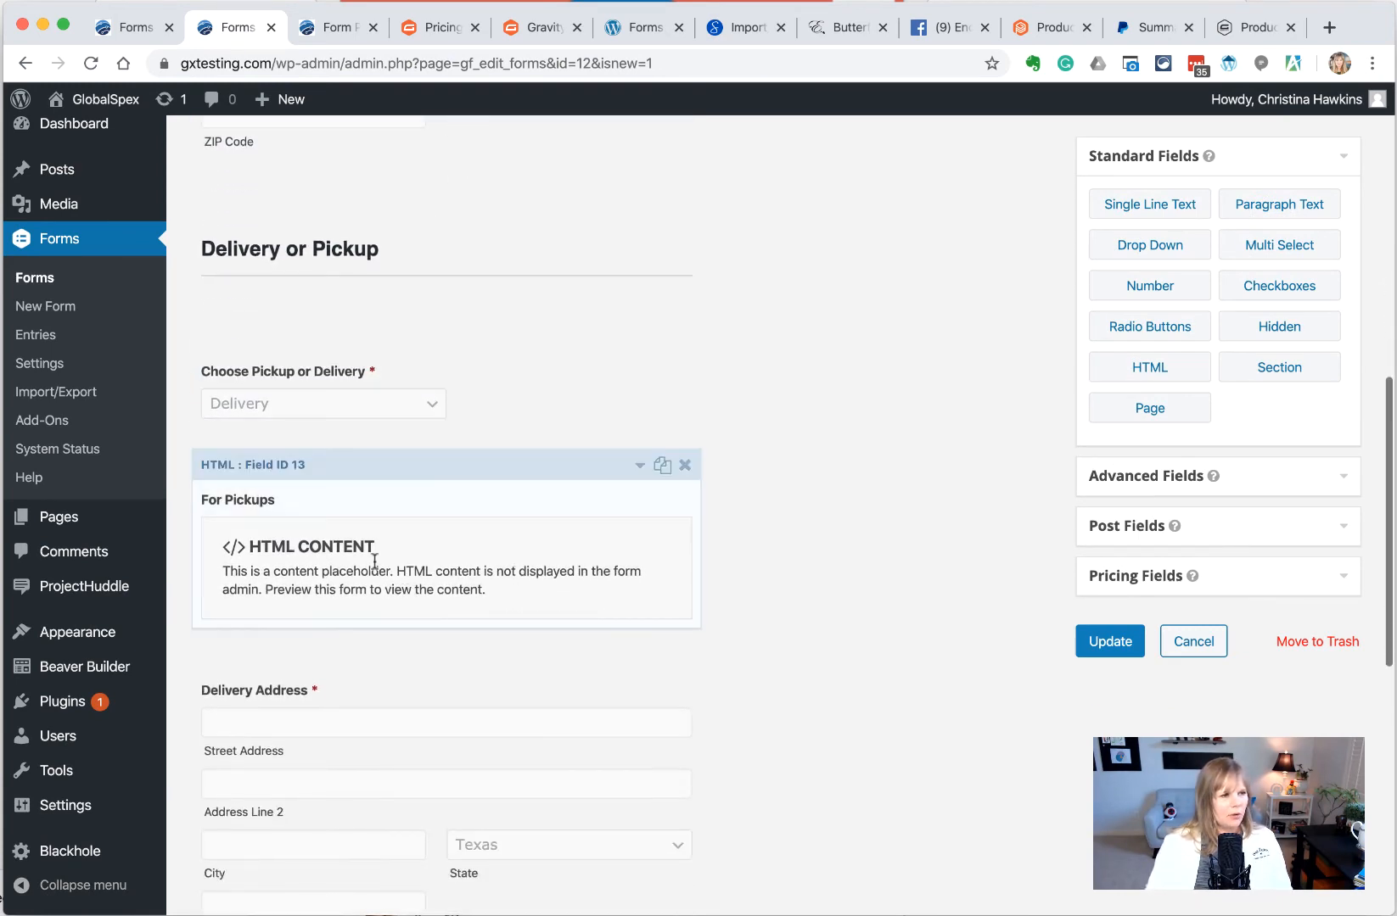
# Give the For Pickups block conditional logic: show only if Choose Pickup or Delivery is Pickup
pyautogui.click(329, 510)
pyautogui.scroll(-4, 485, 627)
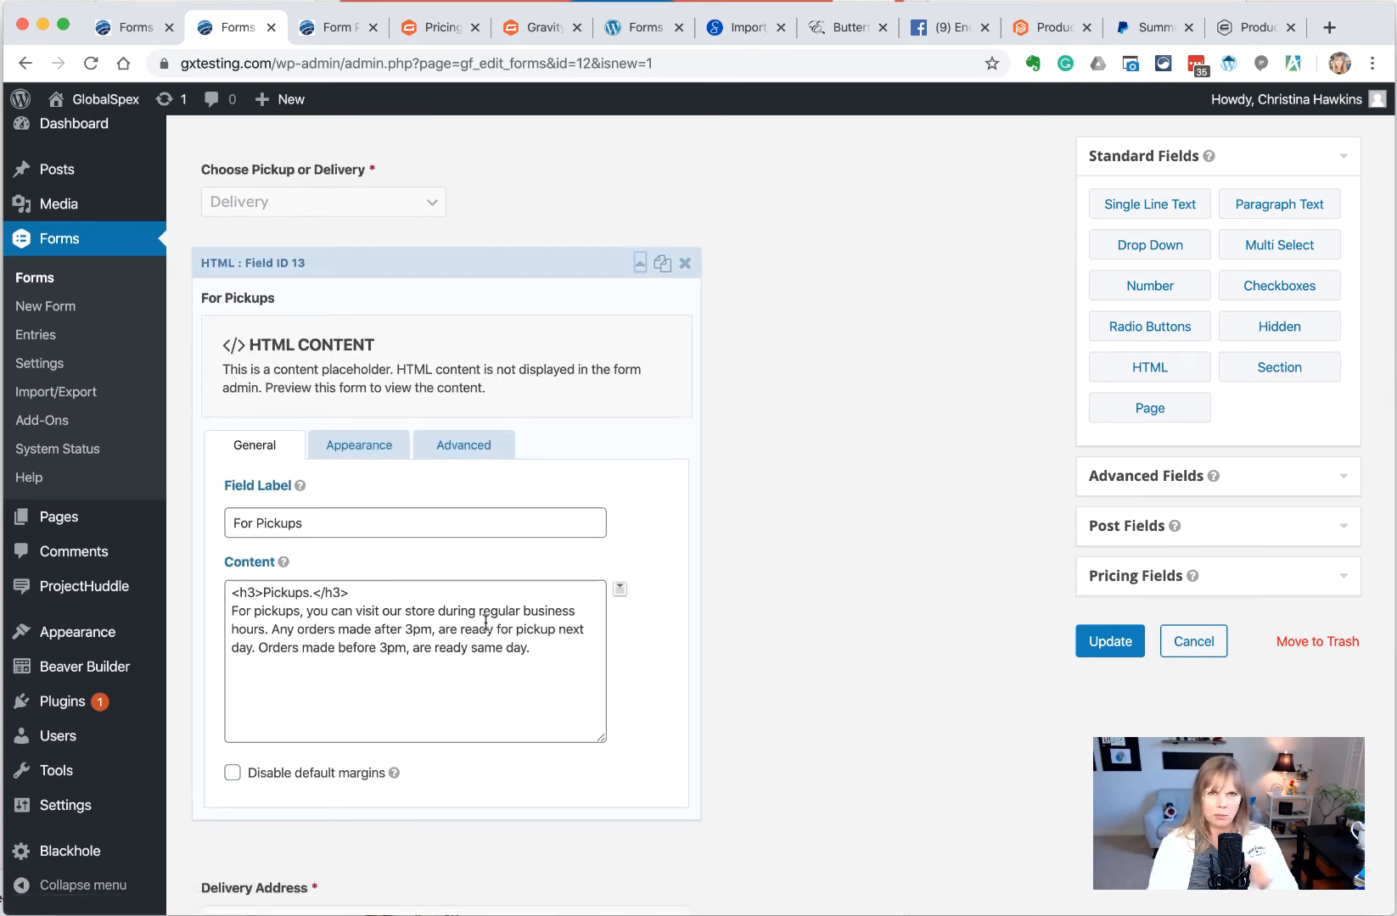
pyautogui.click(473, 458)
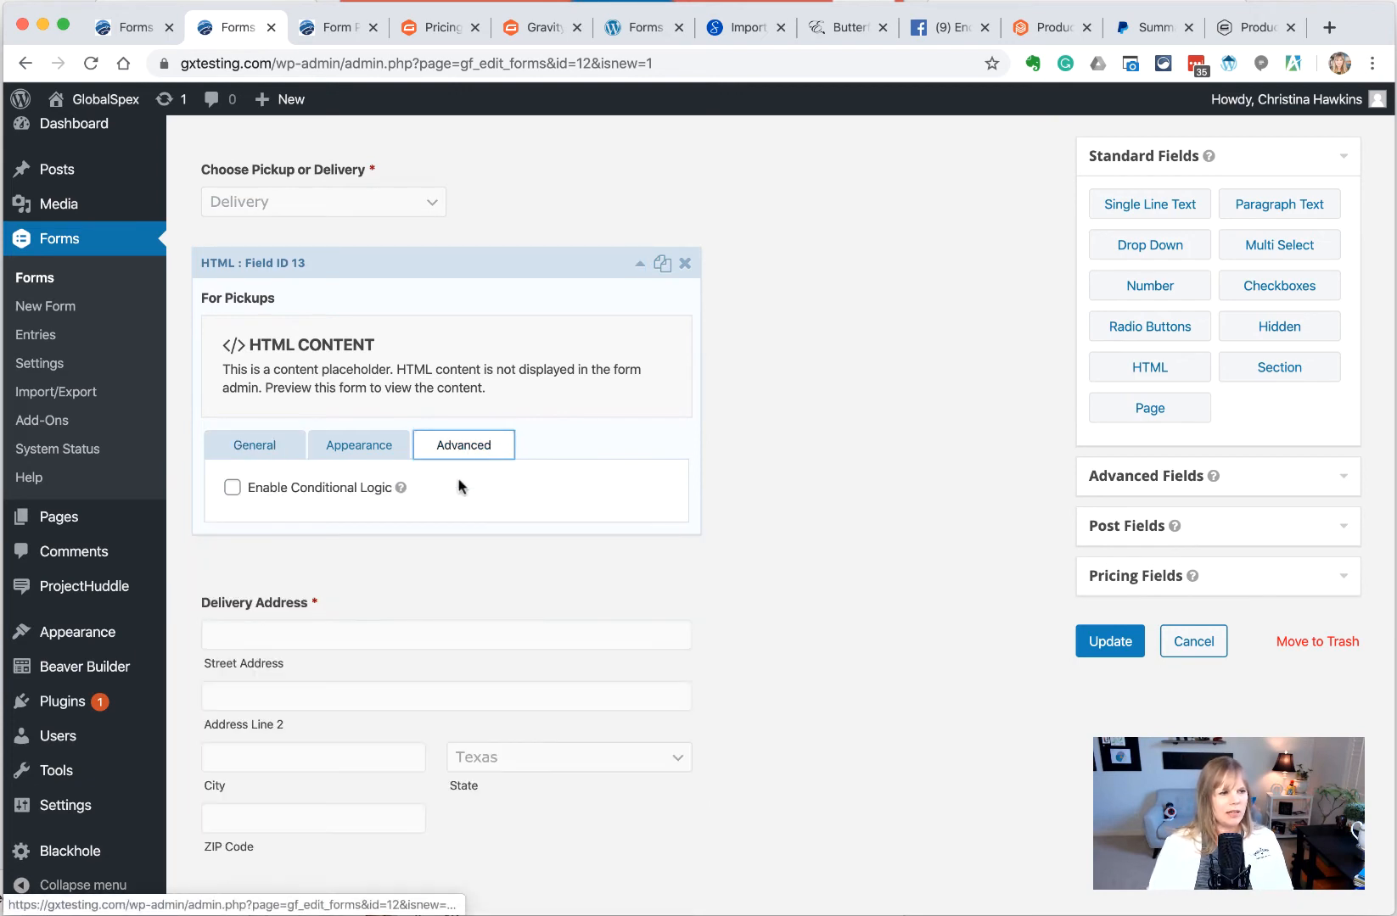
pyautogui.click(304, 490)
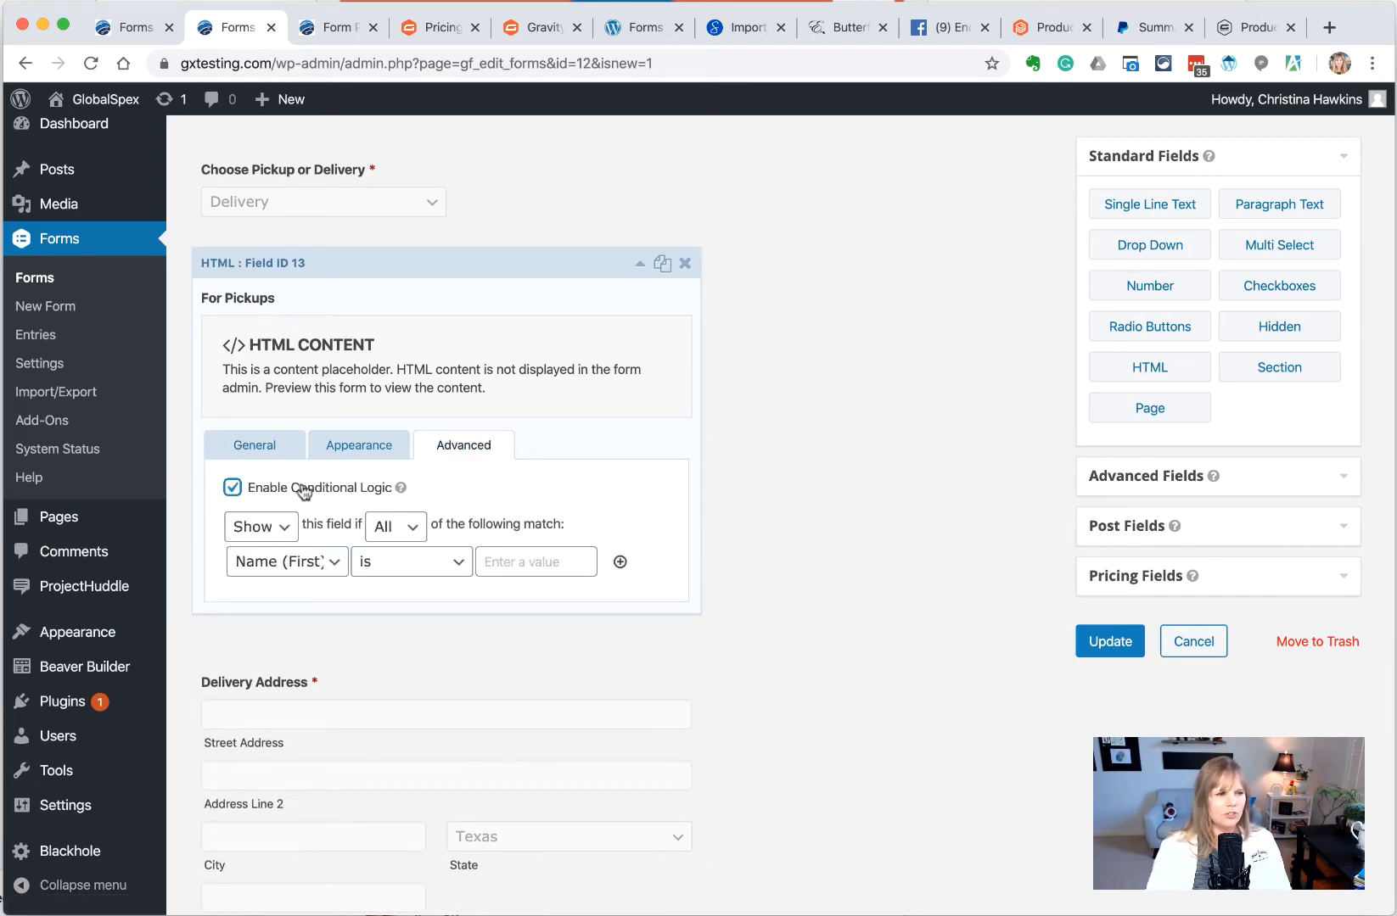
pyautogui.click(285, 567)
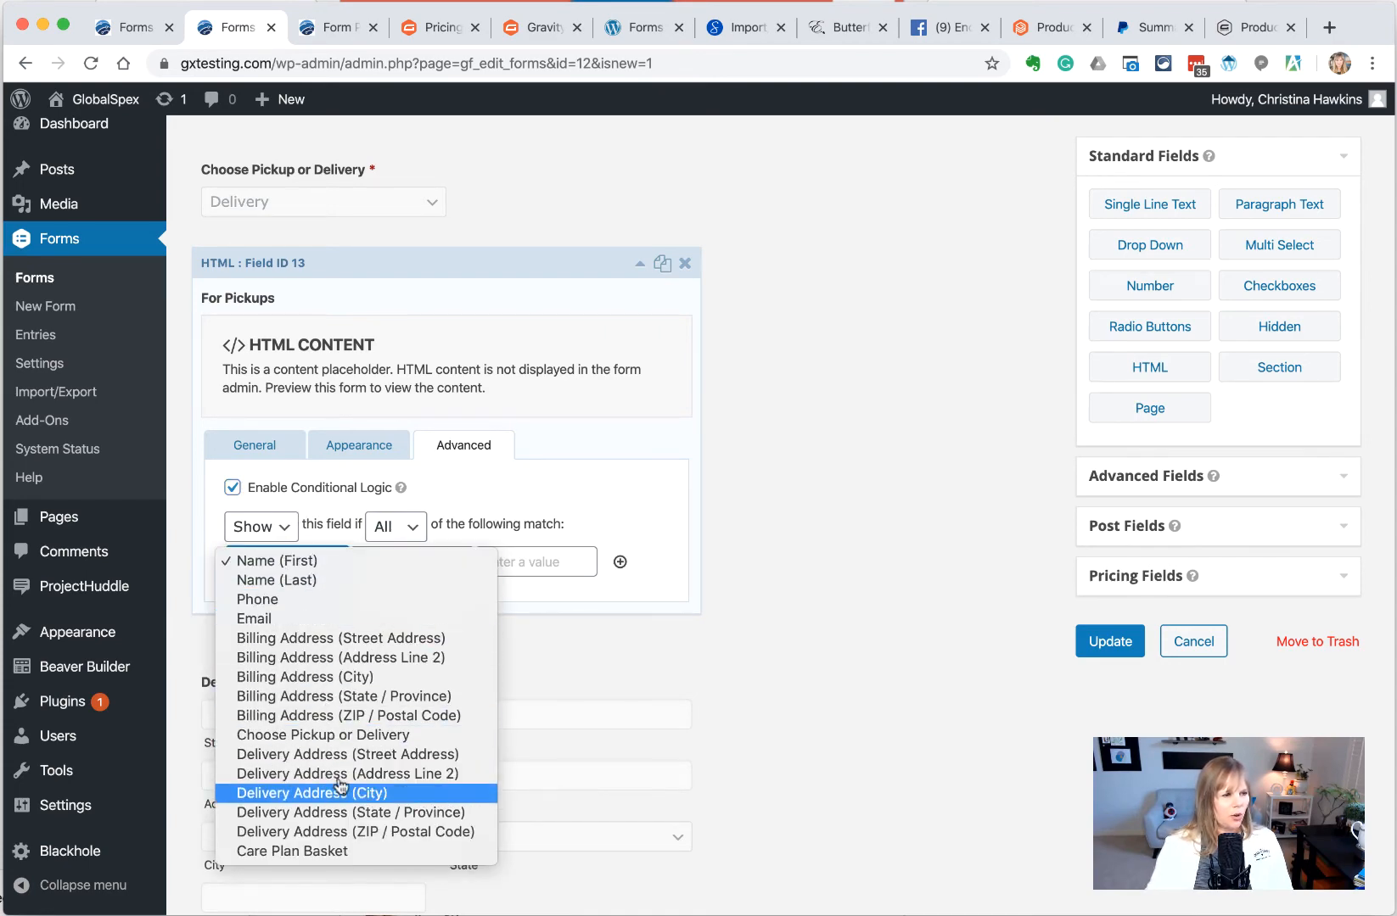
pyautogui.click(353, 738)
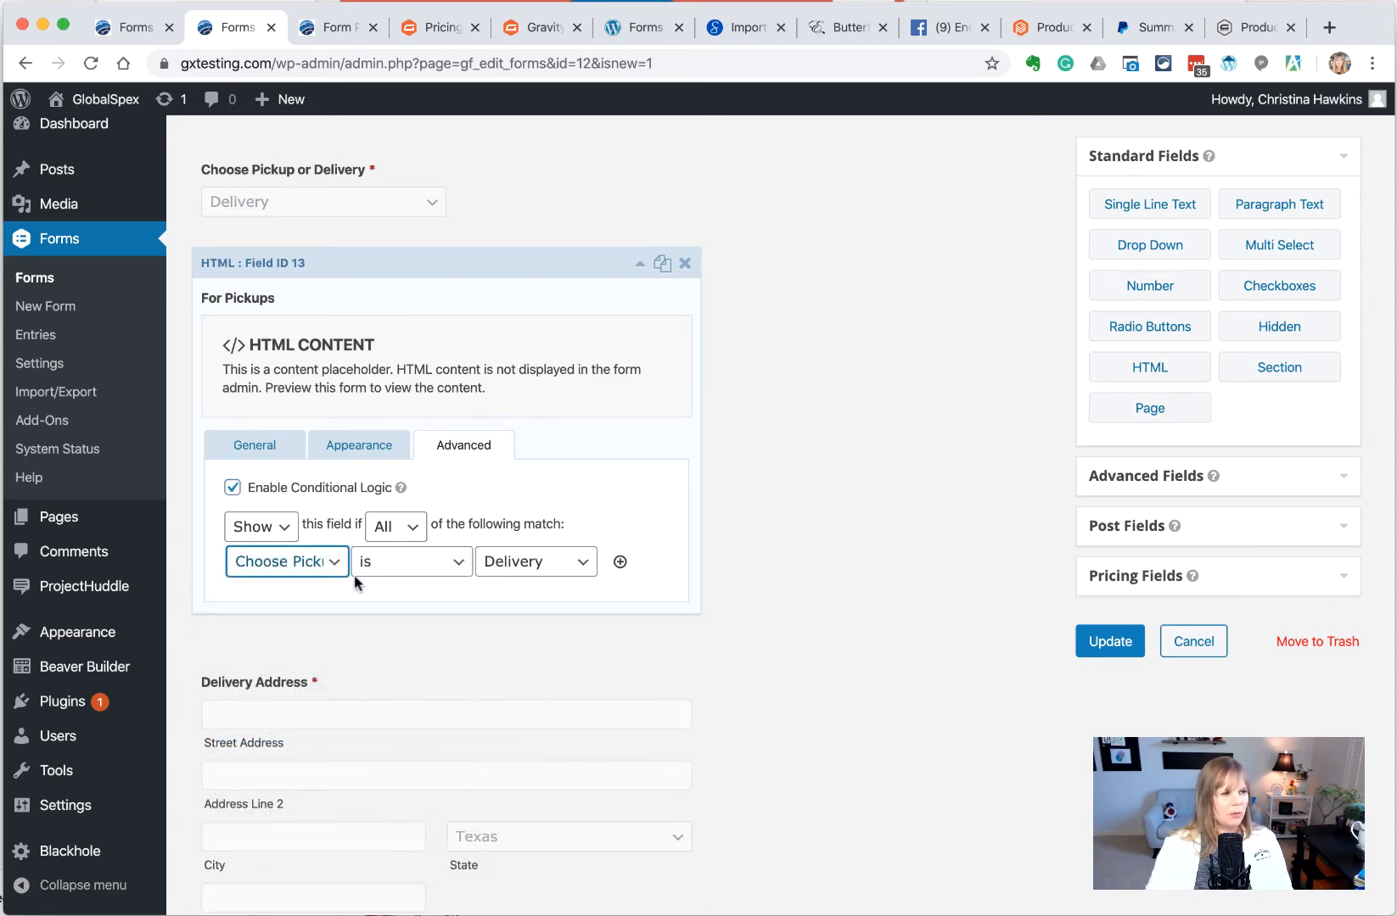
pyautogui.click(508, 567)
pyautogui.click(505, 581)
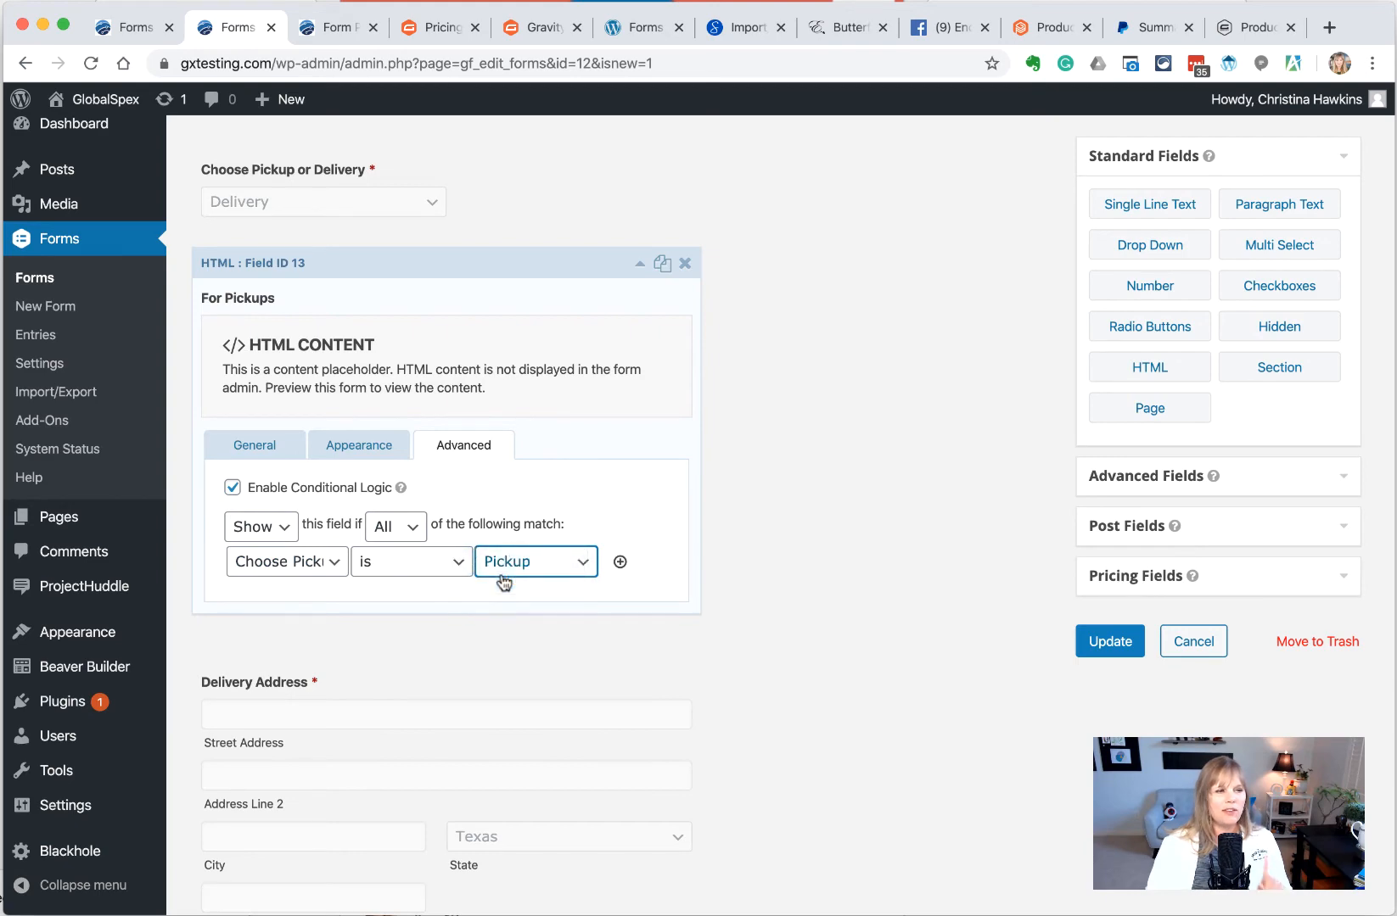
pyautogui.click(415, 692)
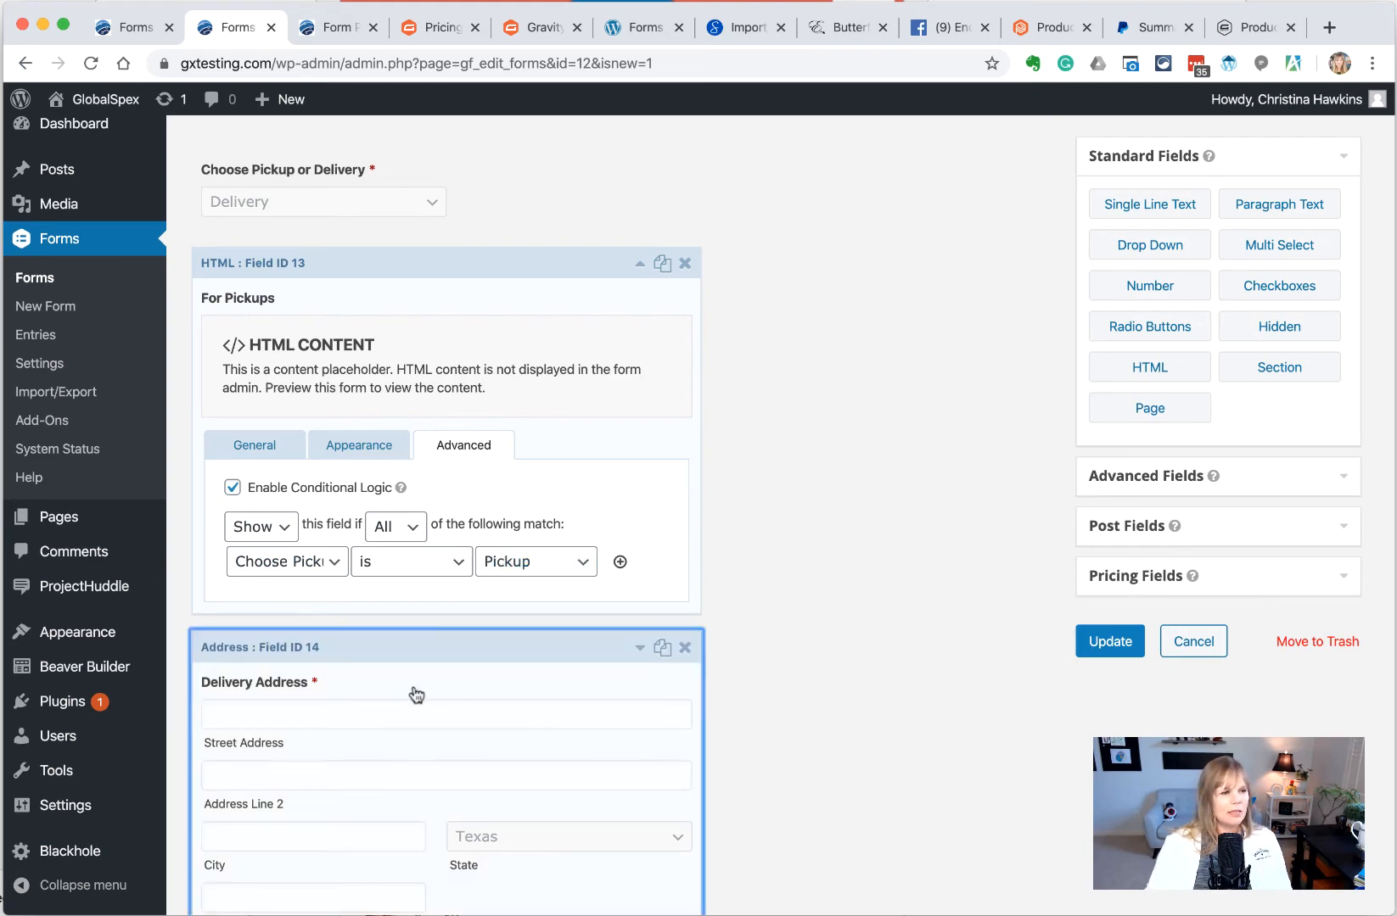
# Give Delivery Address the rule 'show if Choose Pickup or Delivery is Delivery' and save the form
pyautogui.scroll(-2, 414, 693)
pyautogui.scroll(-5, 420, 683)
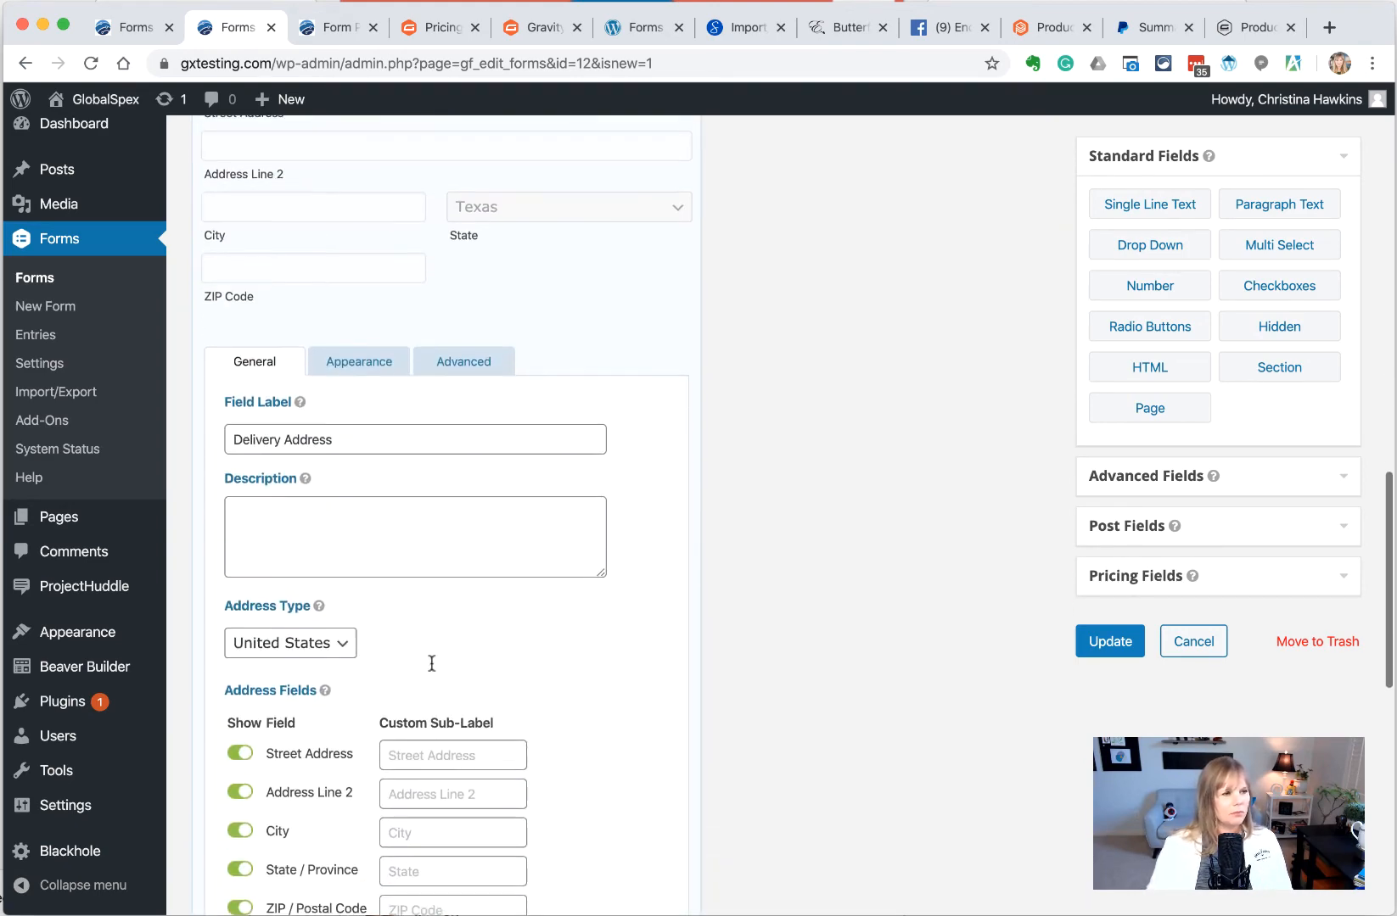
pyautogui.click(463, 361)
pyautogui.scroll(-4, 324, 700)
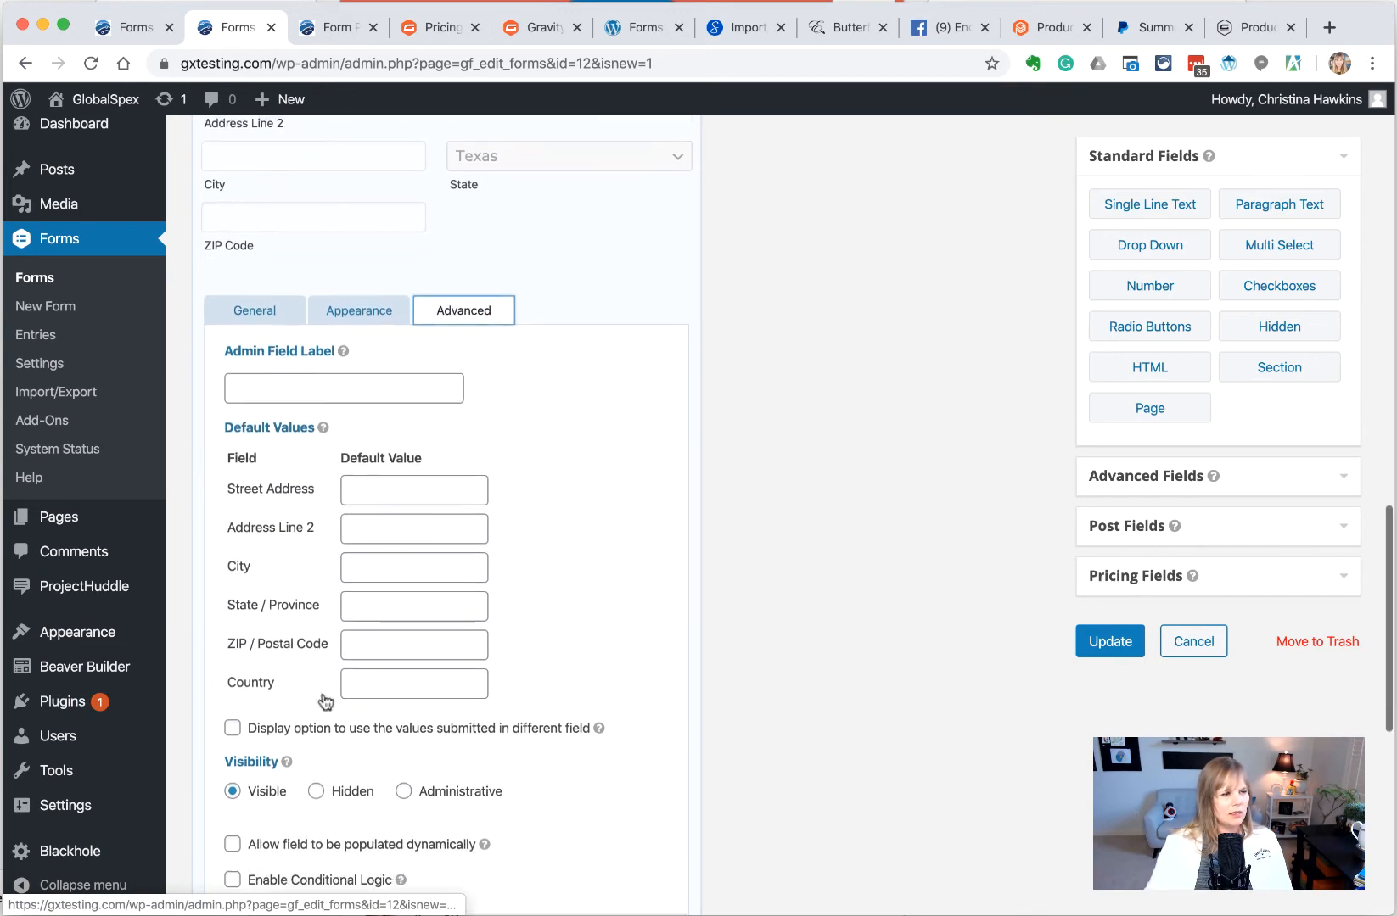
pyautogui.click(263, 675)
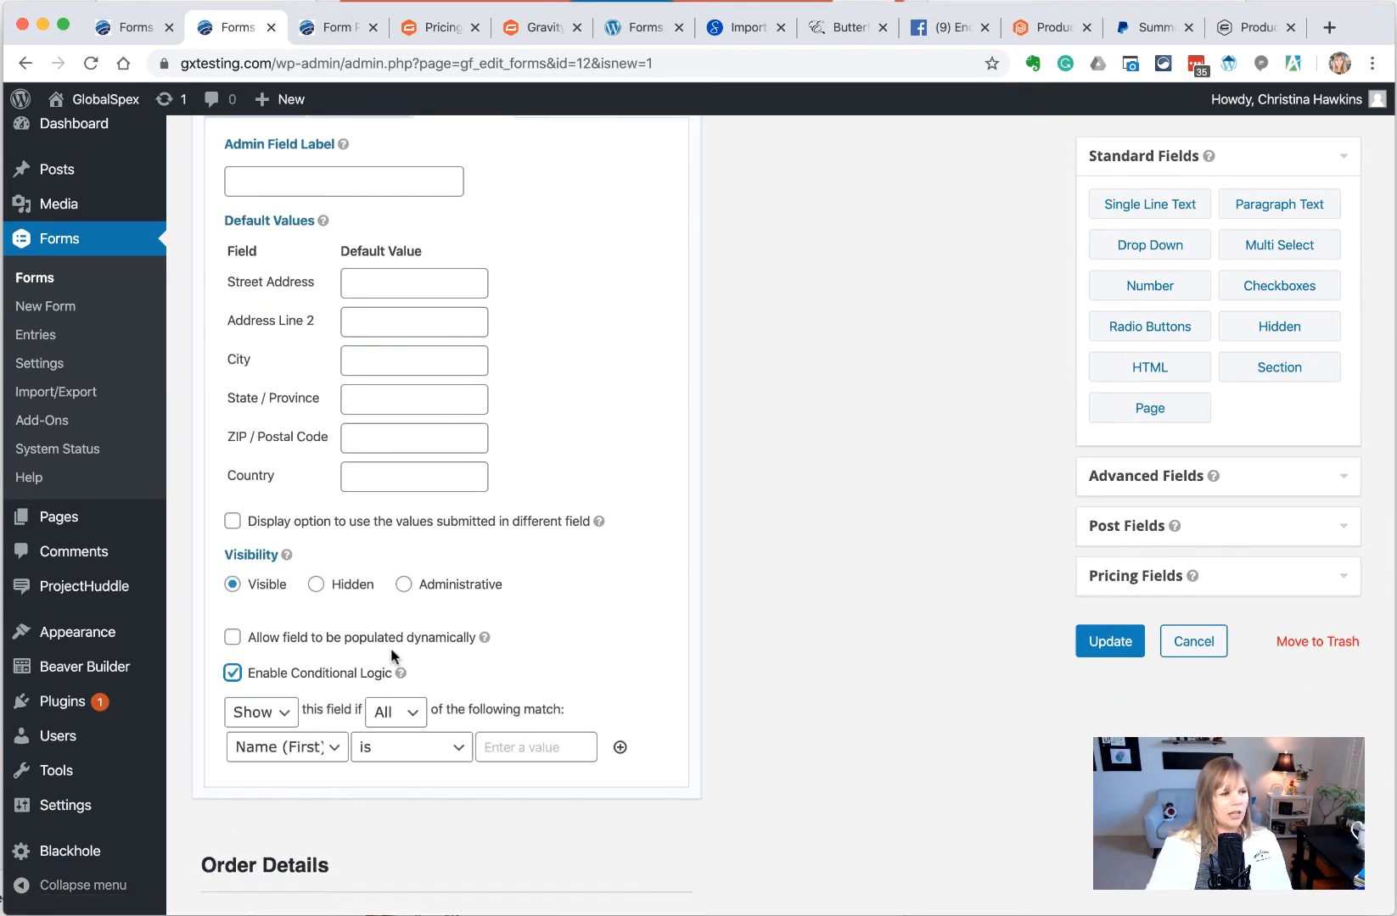
pyautogui.scroll(-2, 382, 649)
pyautogui.click(301, 604)
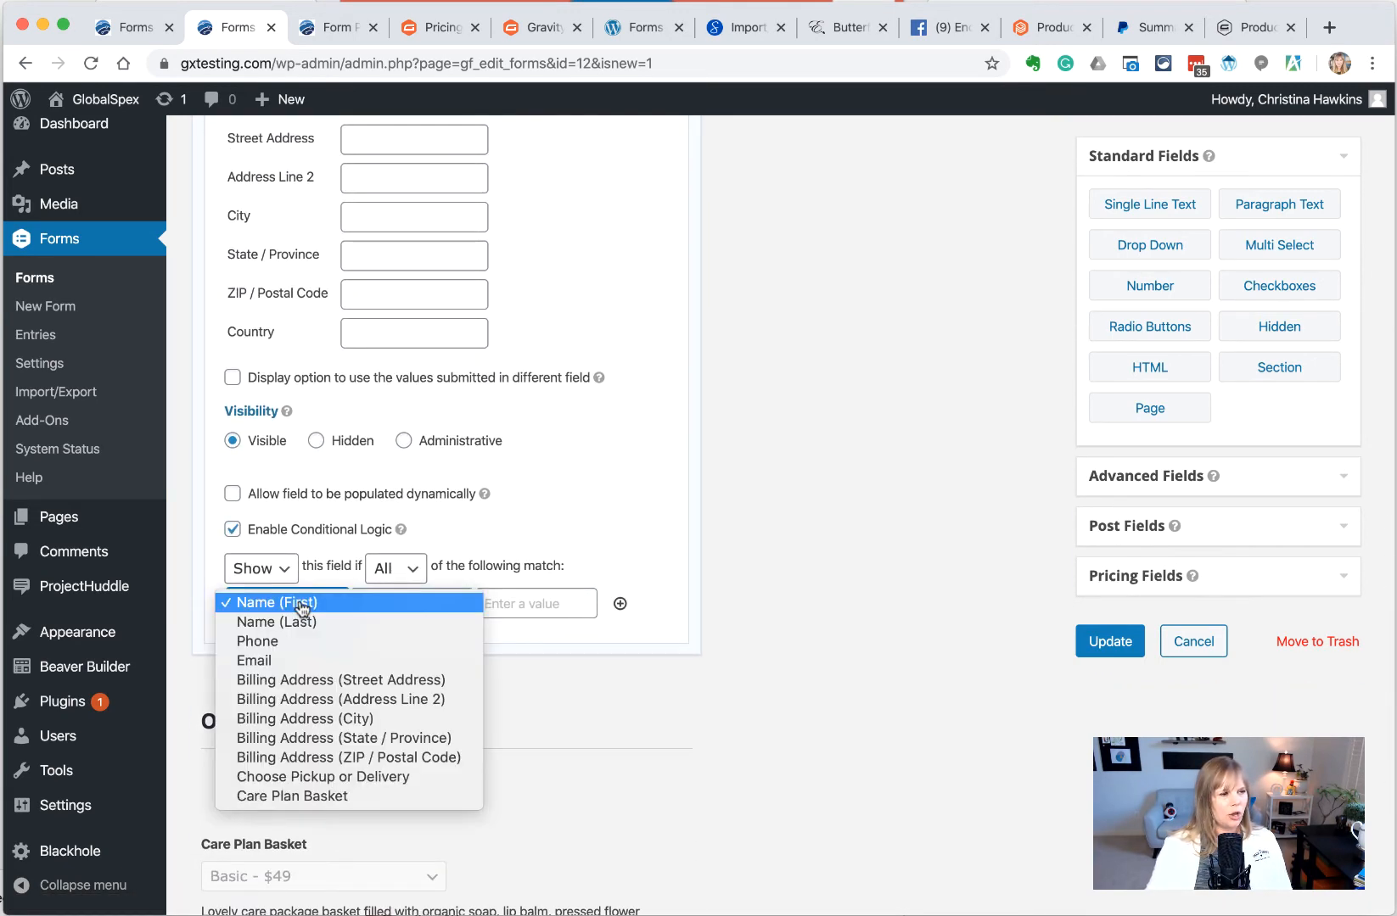
pyautogui.click(323, 777)
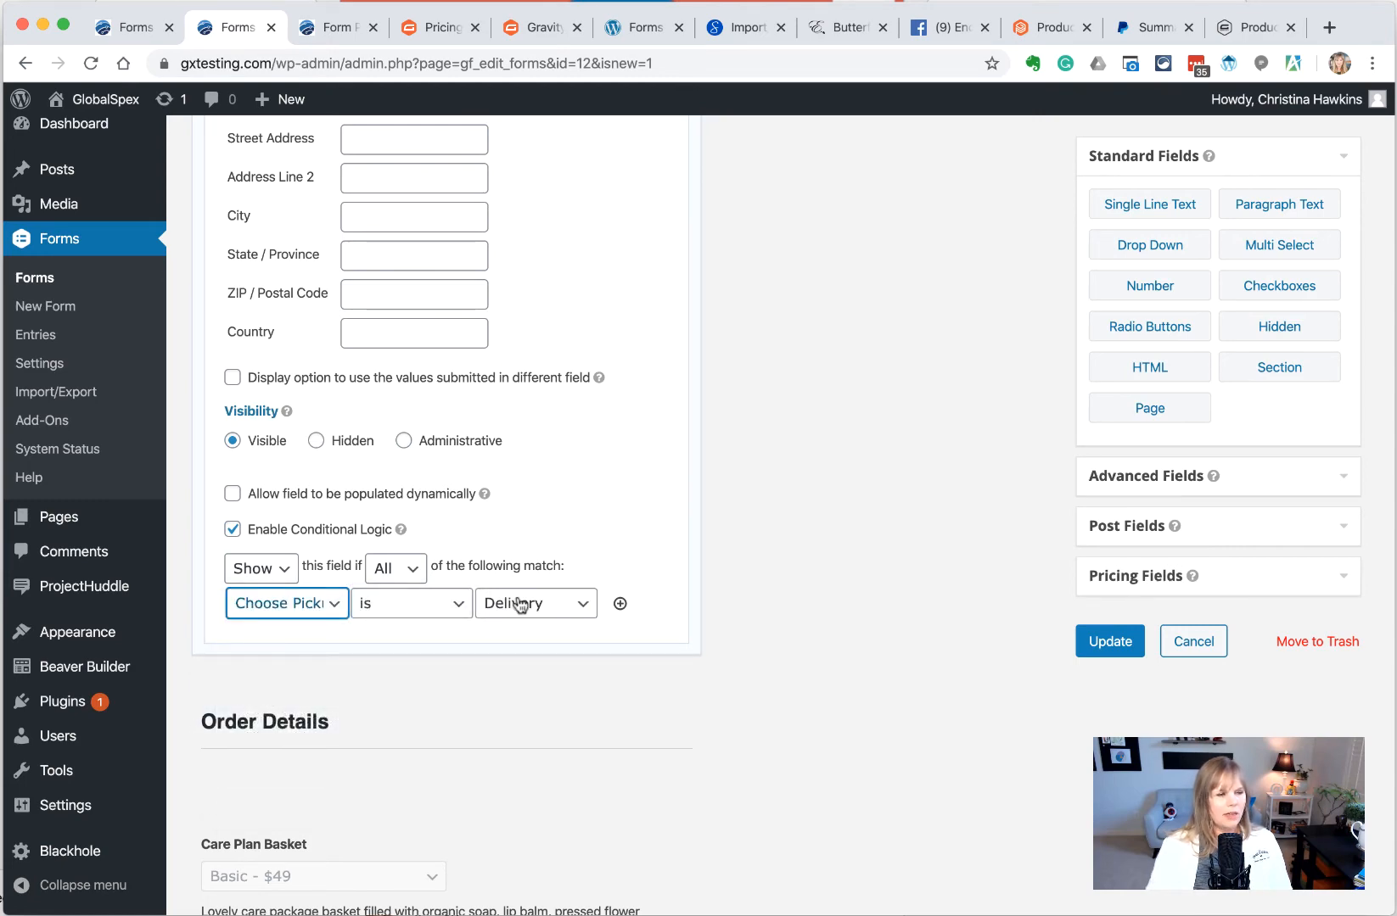
pyautogui.click(1107, 641)
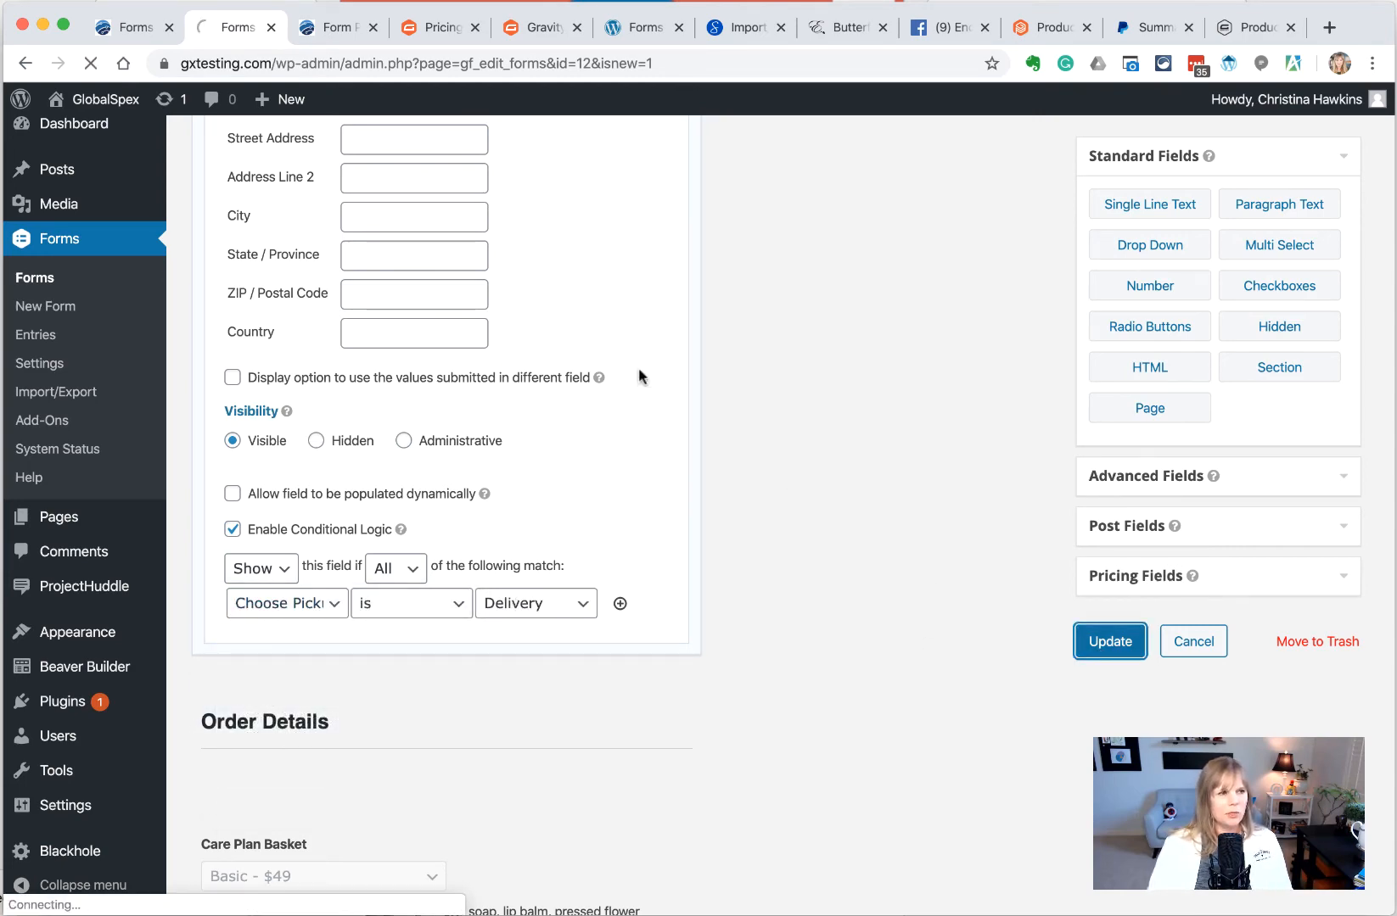
pyautogui.hotkey('ctrl', 'Tab')
# In the preview, switch the dropdown between Pickup, Delivery and Pickup to check both conditional sections, then return to the editor
pyautogui.click(277, 433)
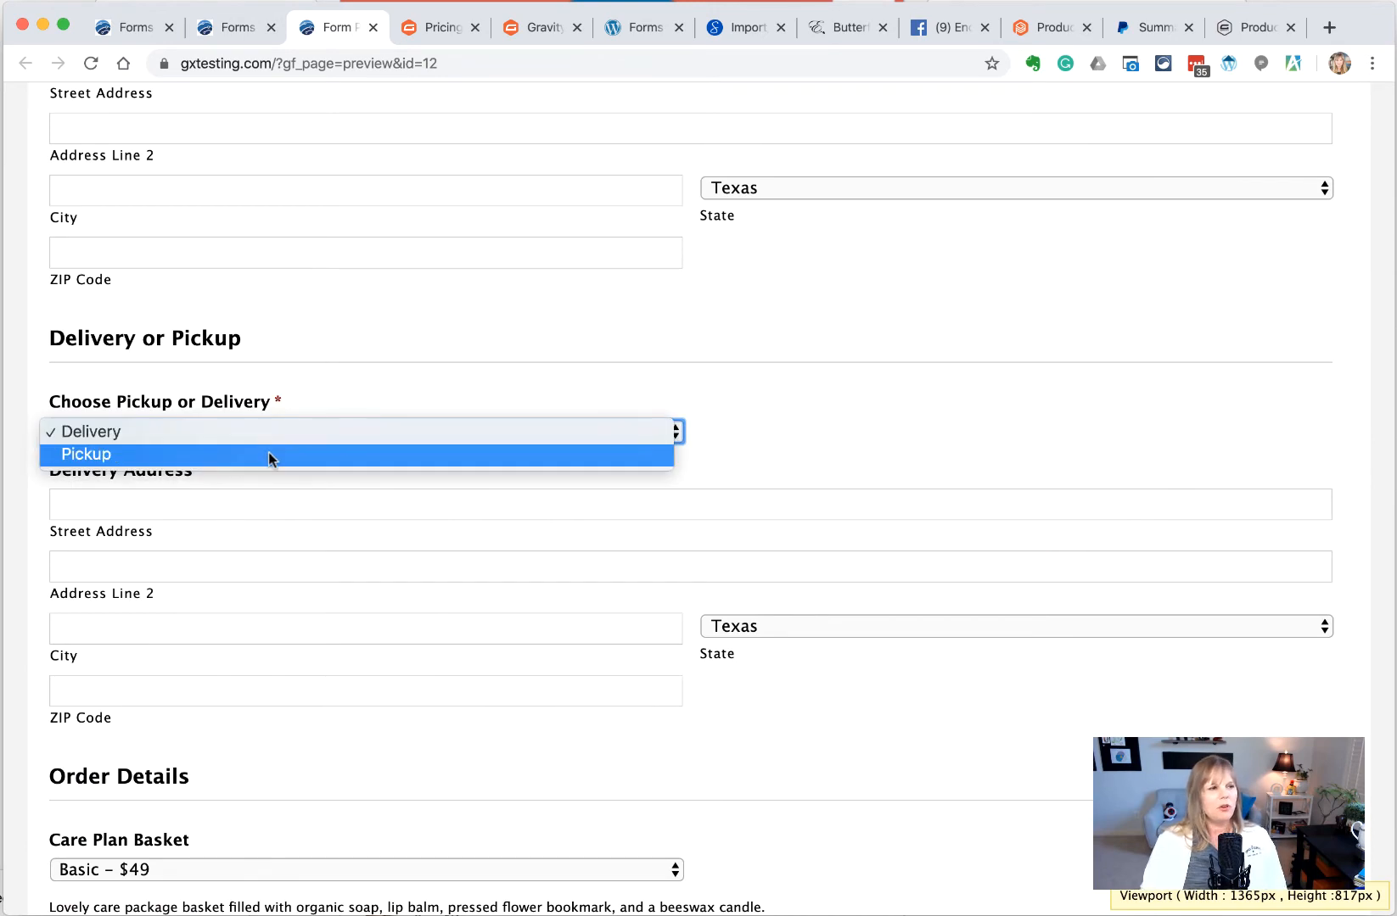
pyautogui.click(270, 456)
pyautogui.click(250, 434)
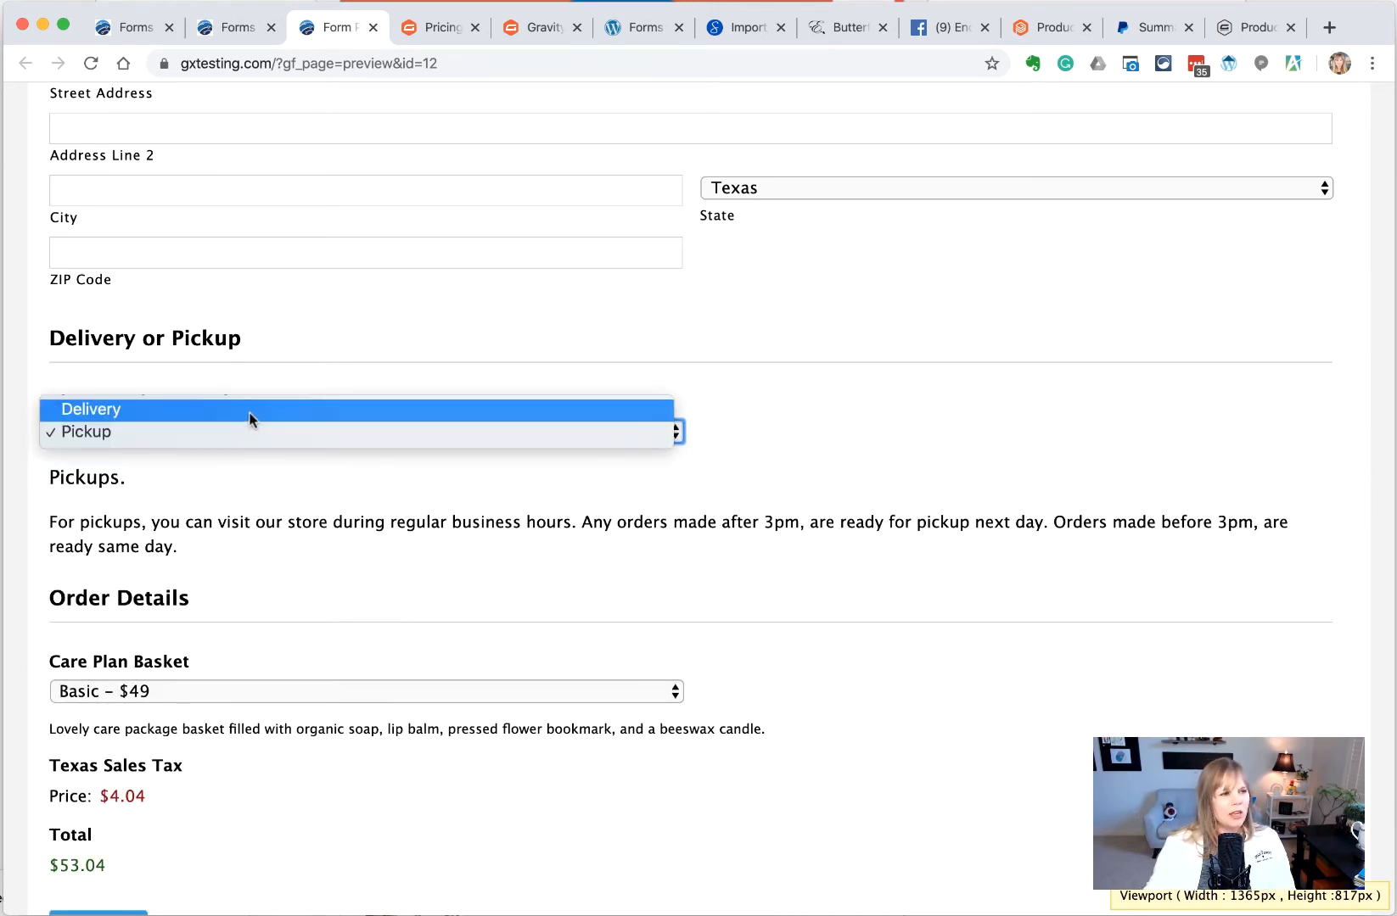
pyautogui.click(249, 414)
pyautogui.click(298, 435)
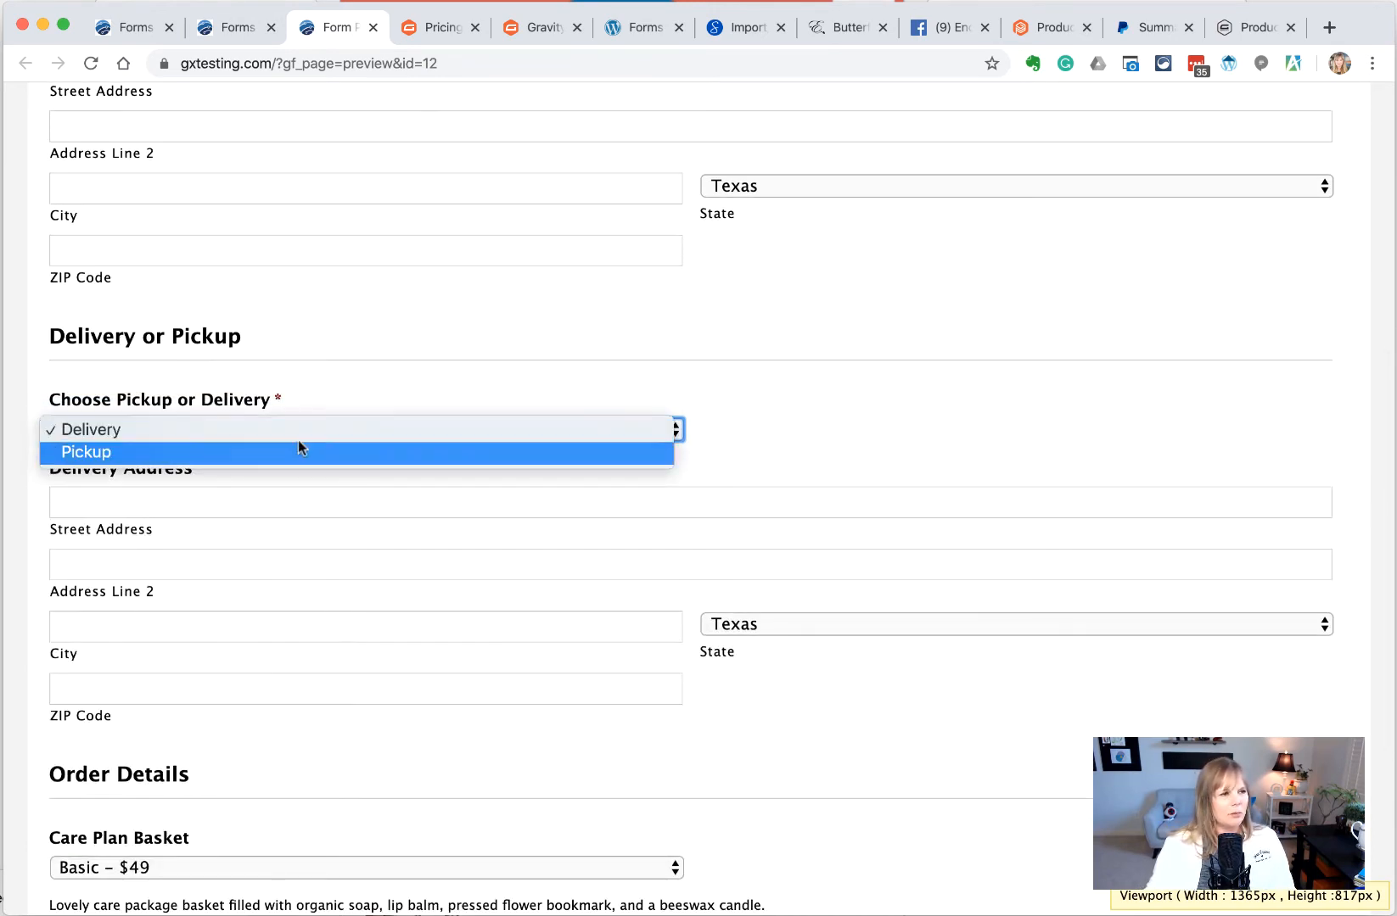
pyautogui.click(298, 445)
pyautogui.click(848, 477)
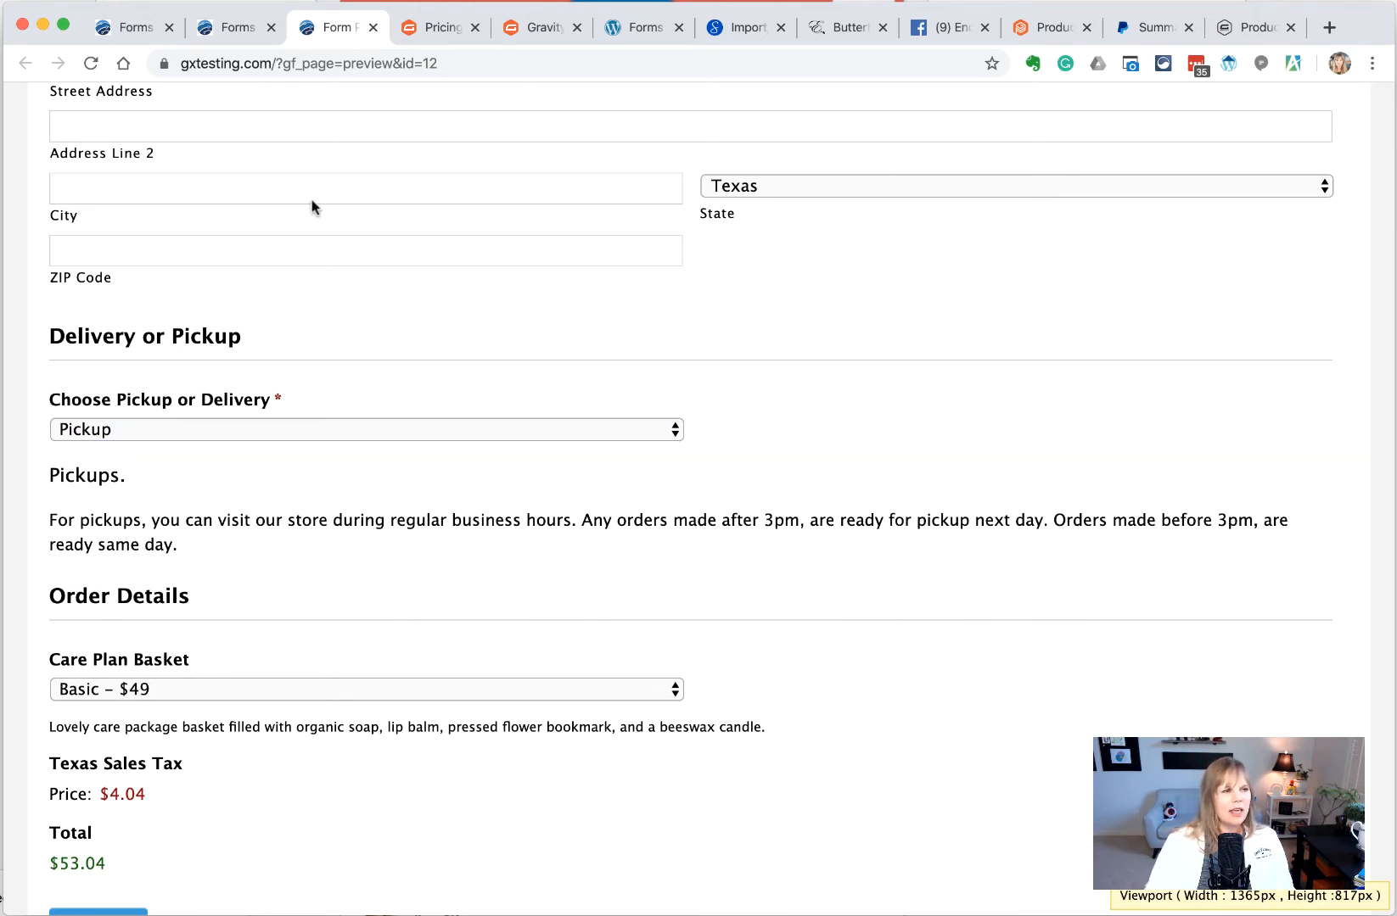
pyautogui.click(227, 30)
pyautogui.scroll(-10, 259, 490)
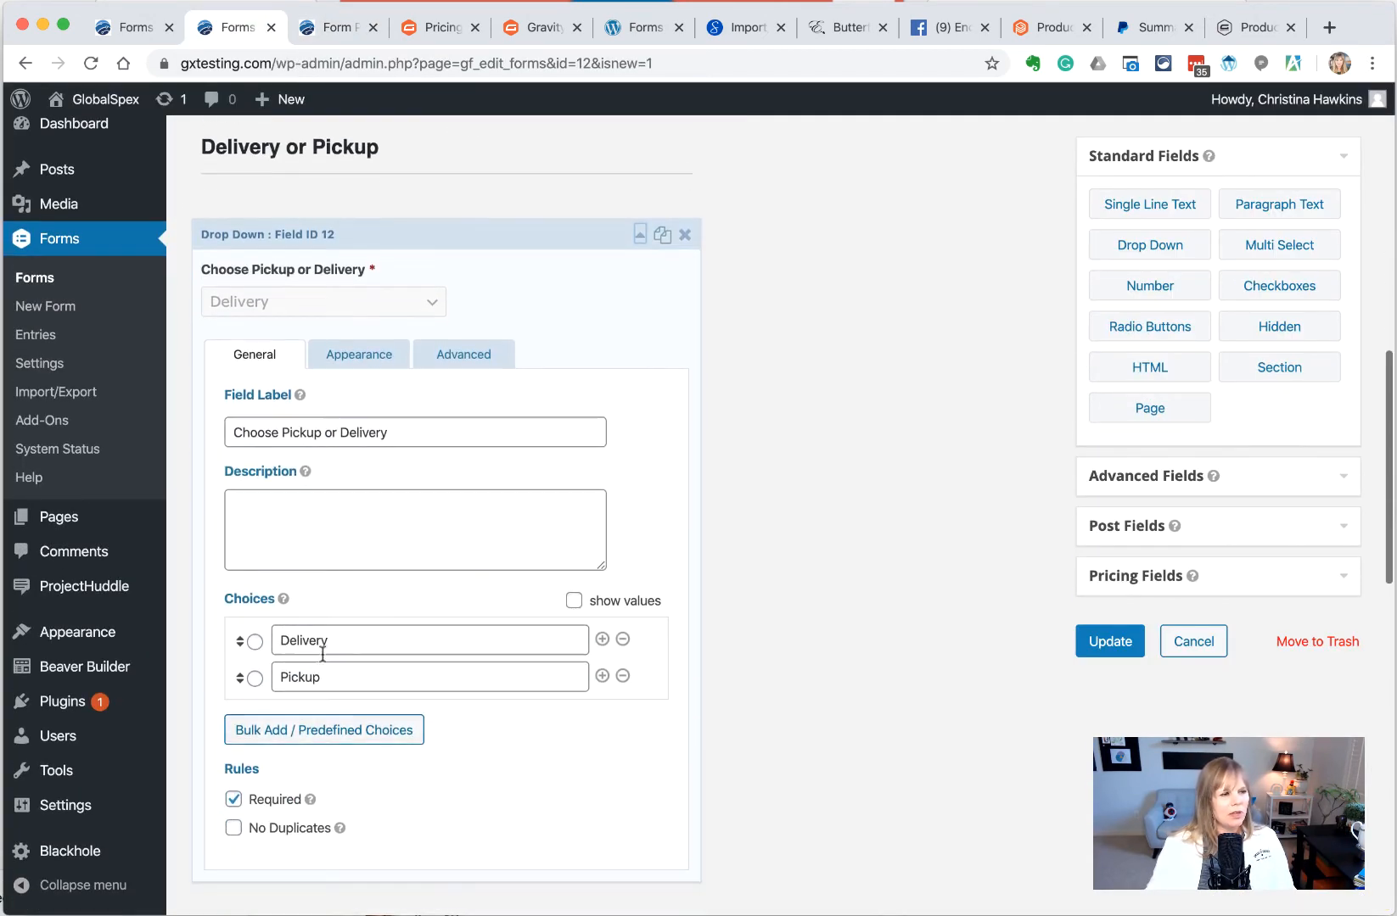
# Add a 'Select Delivery or Pickup' choice, move it to the top of the dropdown, and save
pyautogui.click(601, 676)
pyautogui.click(409, 717)
pyautogui.write('Ch')
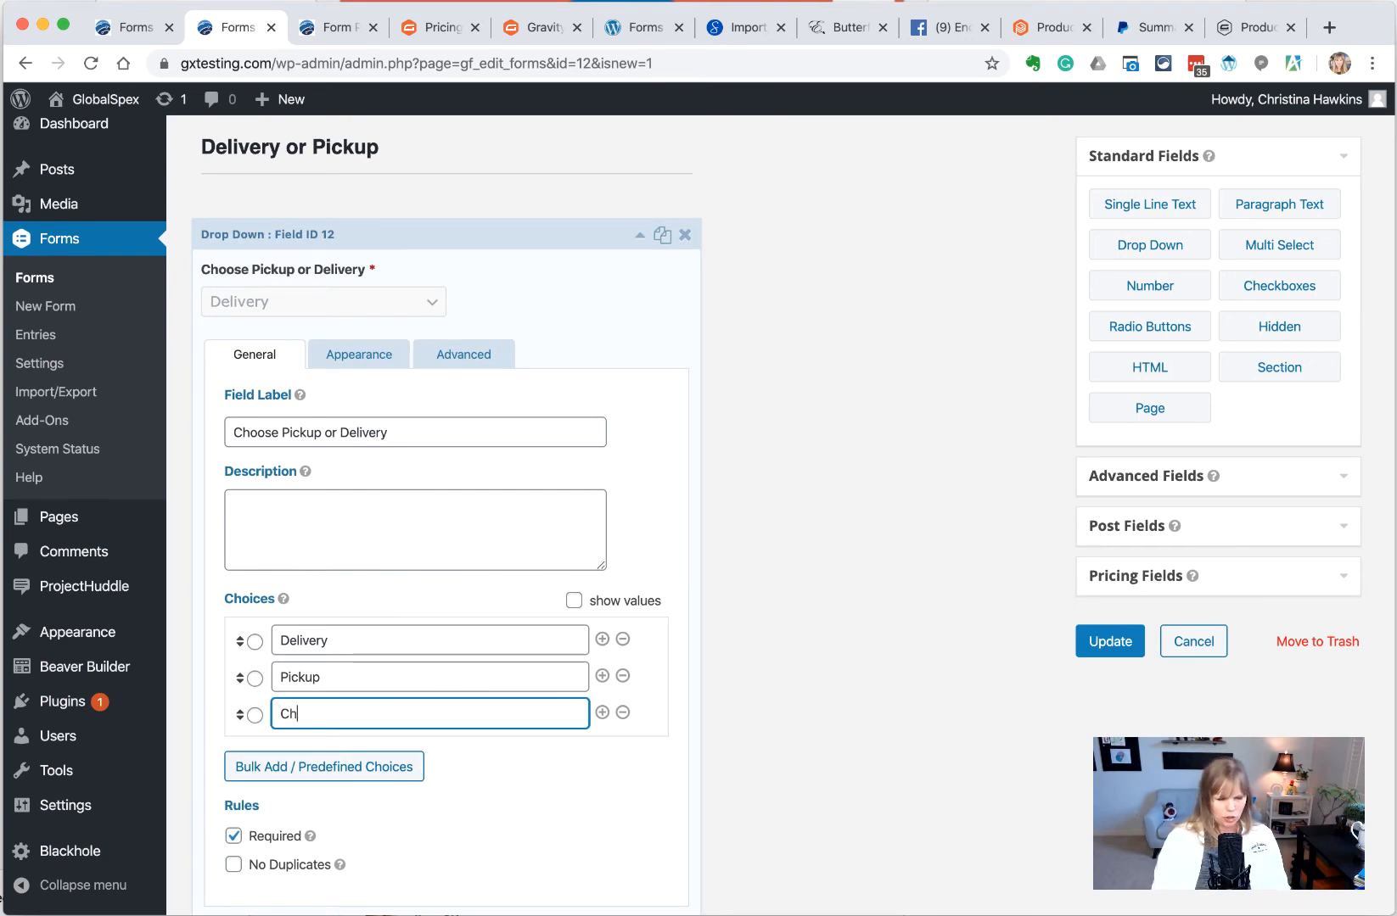
pyautogui.write('ooes')
pyautogui.press('BackSpace')
pyautogui.press('BackSpace')
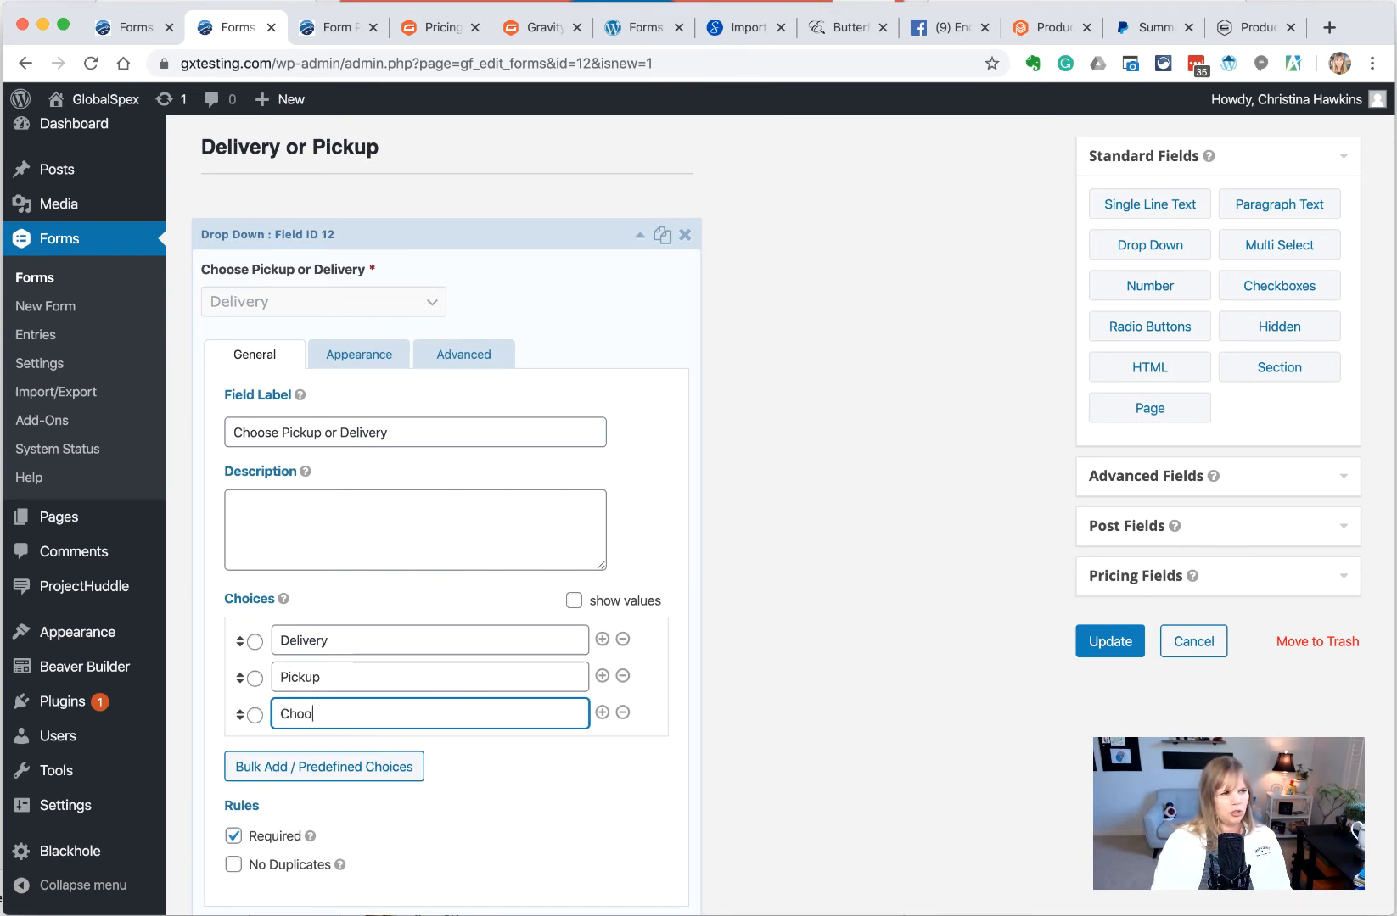
pyautogui.write('se')
pyautogui.press('BackSpace')
pyautogui.press('BackSpace')
pyautogui.press('BackSpace')
pyautogui.press('BackSpace')
pyautogui.press('BackSpace')
pyautogui.press('BackSpace')
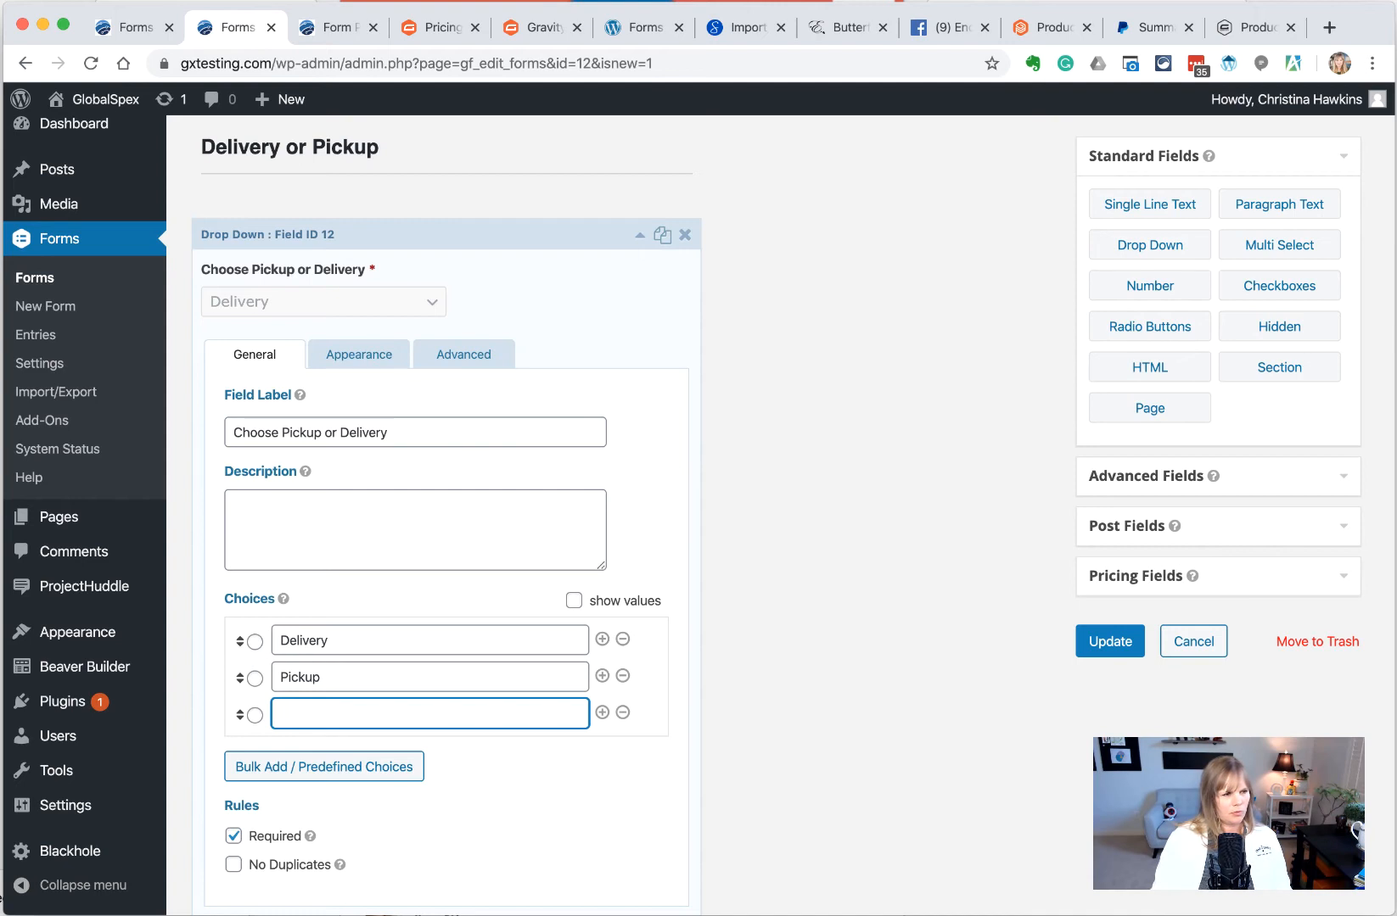
pyautogui.write('Select')
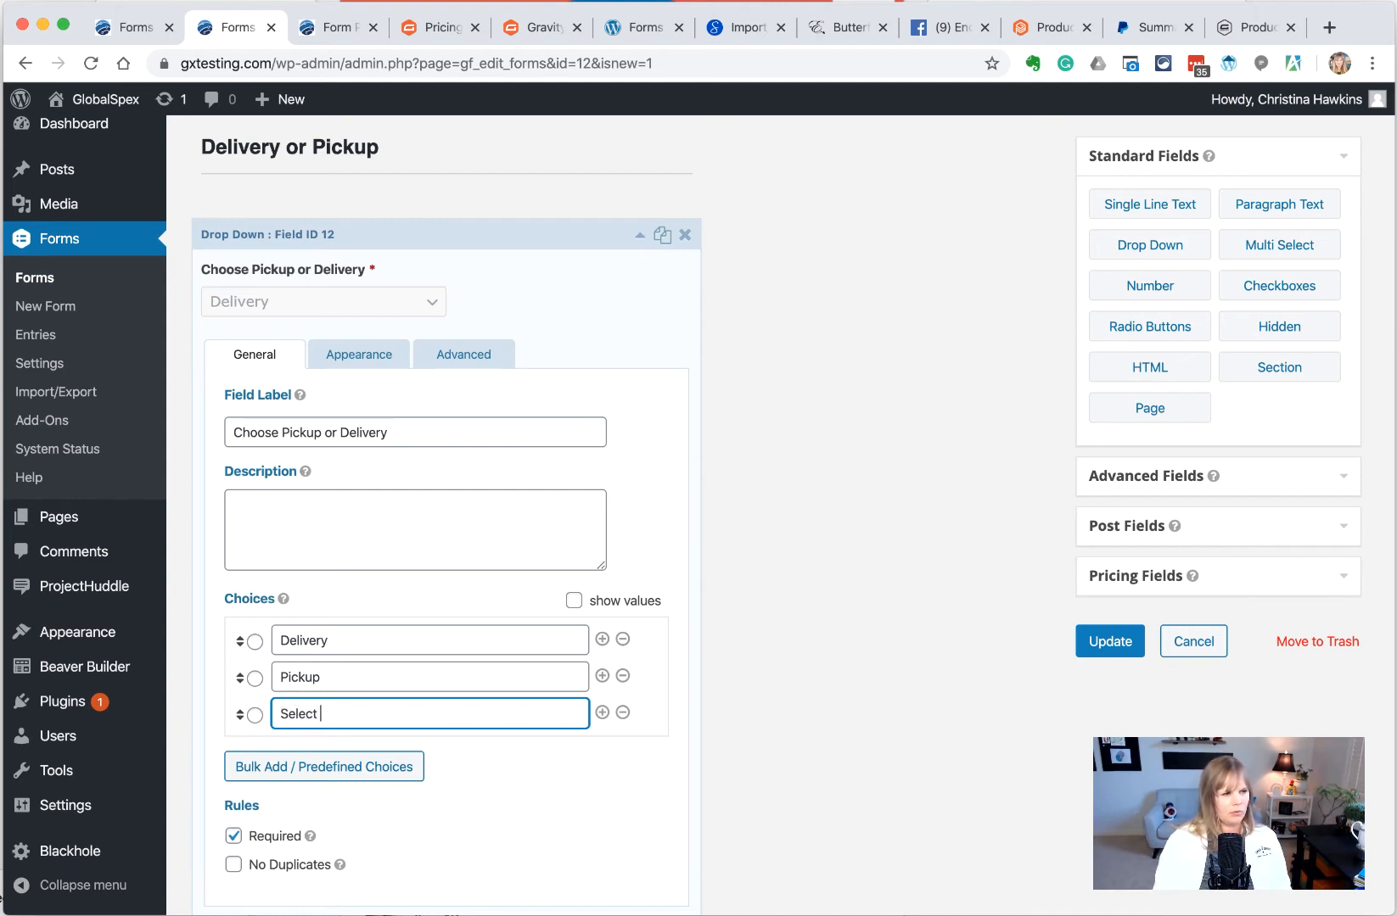
pyautogui.write(' Delivery or Pickup')
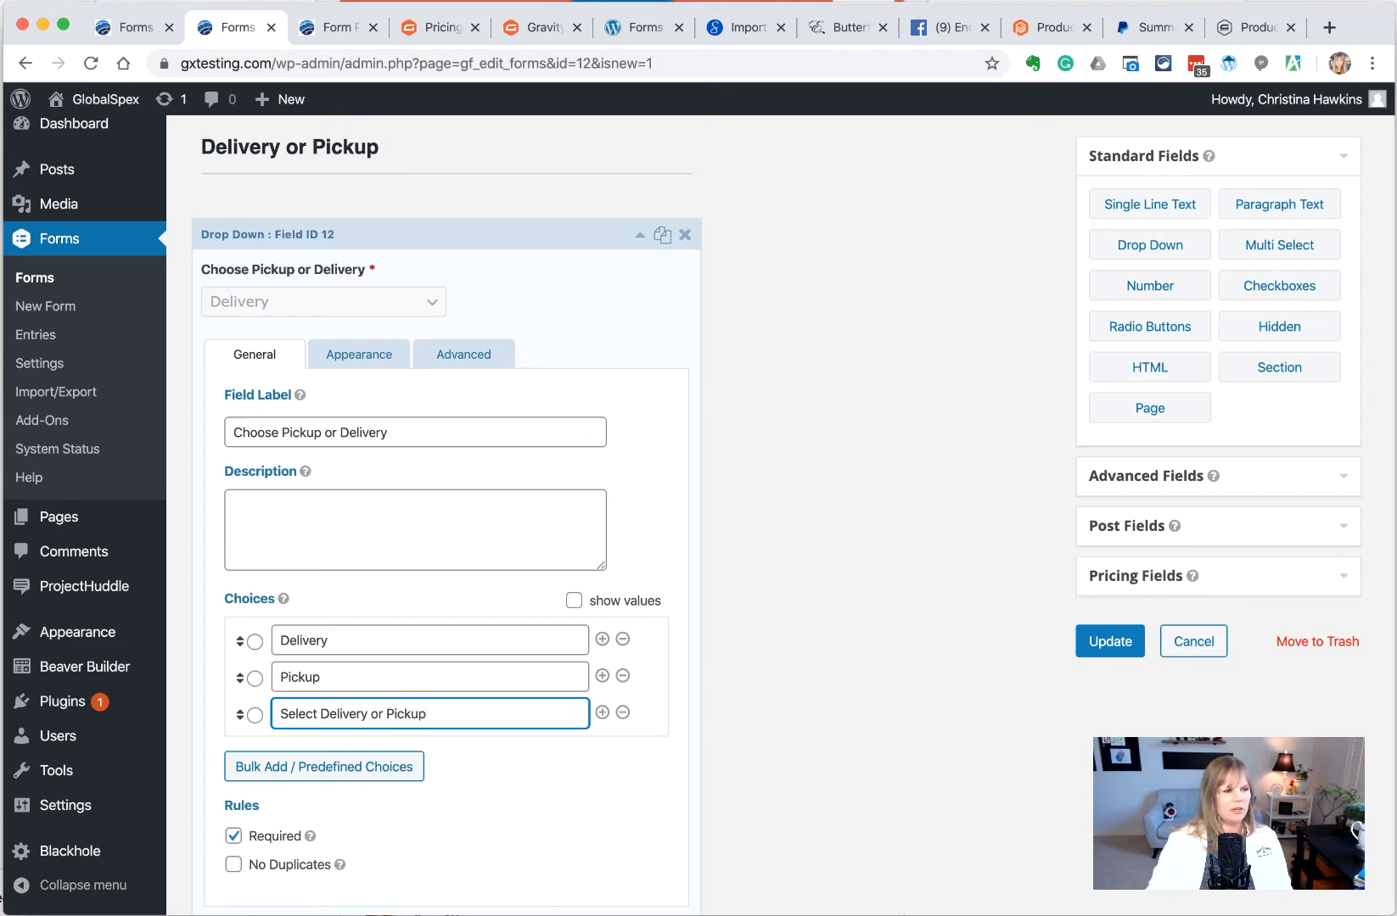
pyautogui.moveTo(240, 715); pyautogui.dragTo(235, 638)
pyautogui.scroll(-3, 427, 667)
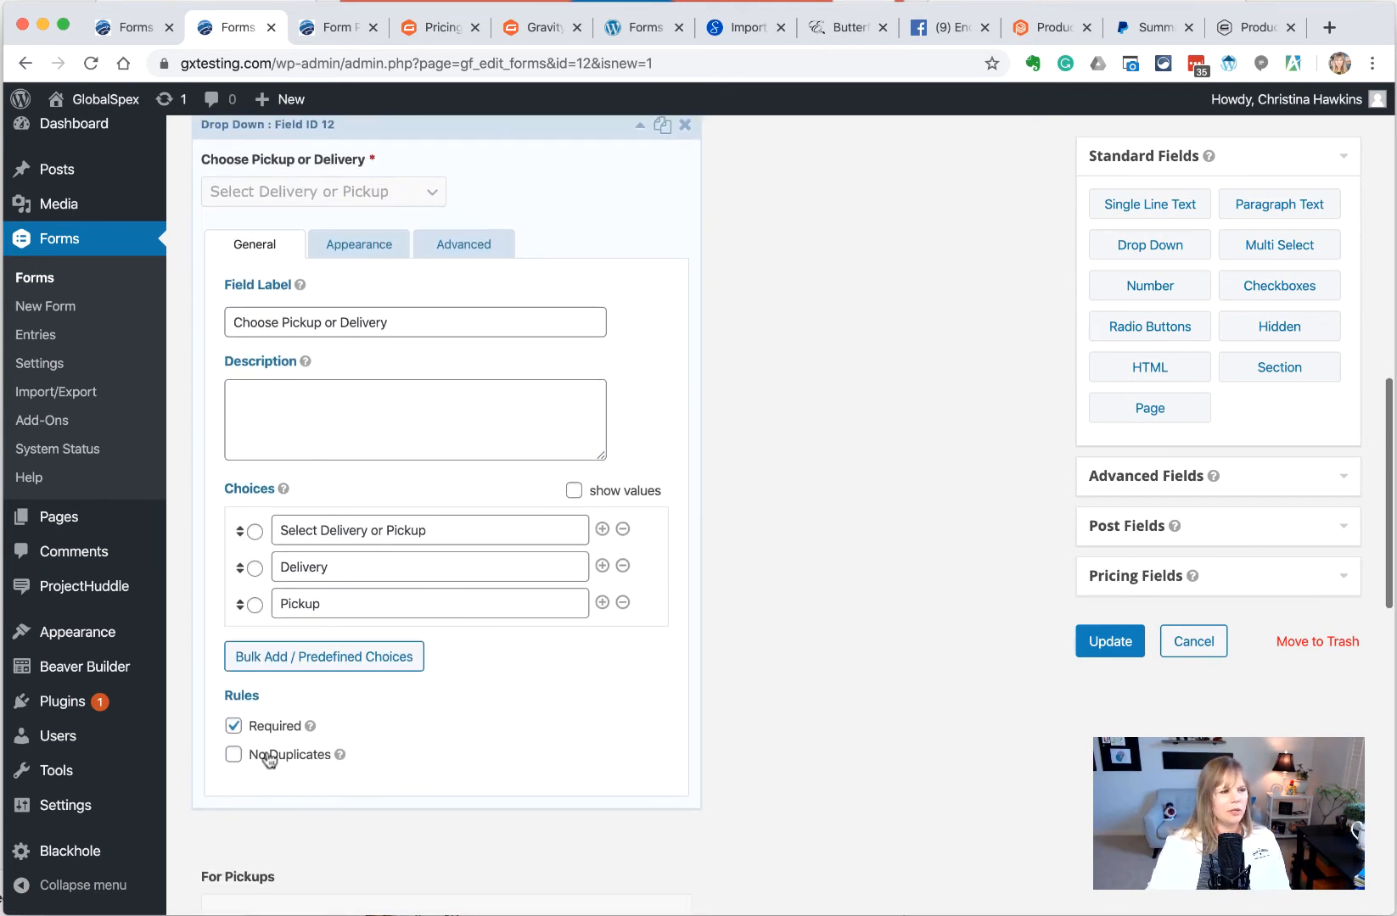
pyautogui.click(1099, 650)
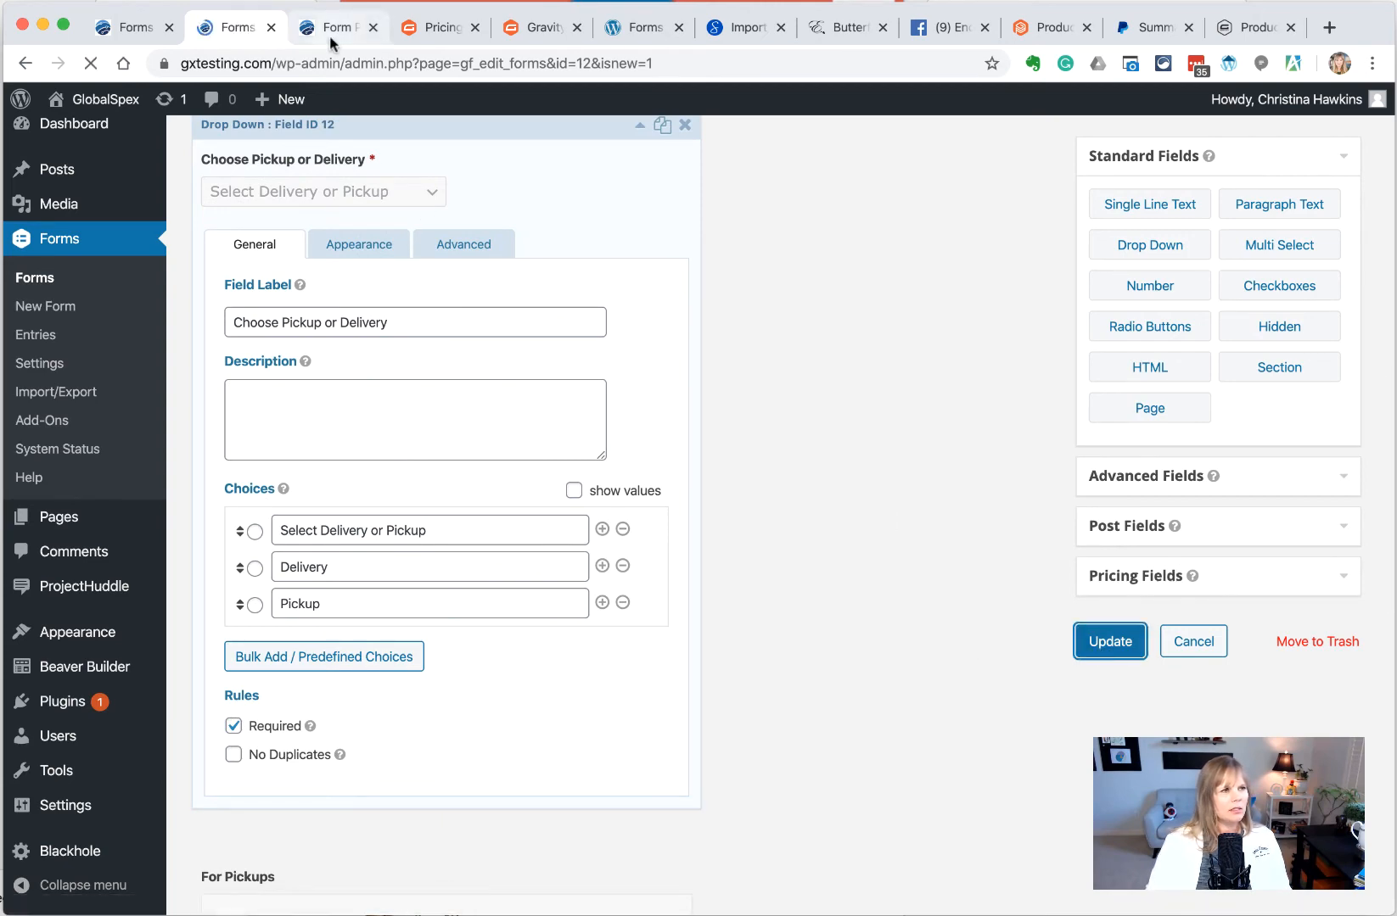
pyautogui.click(329, 35)
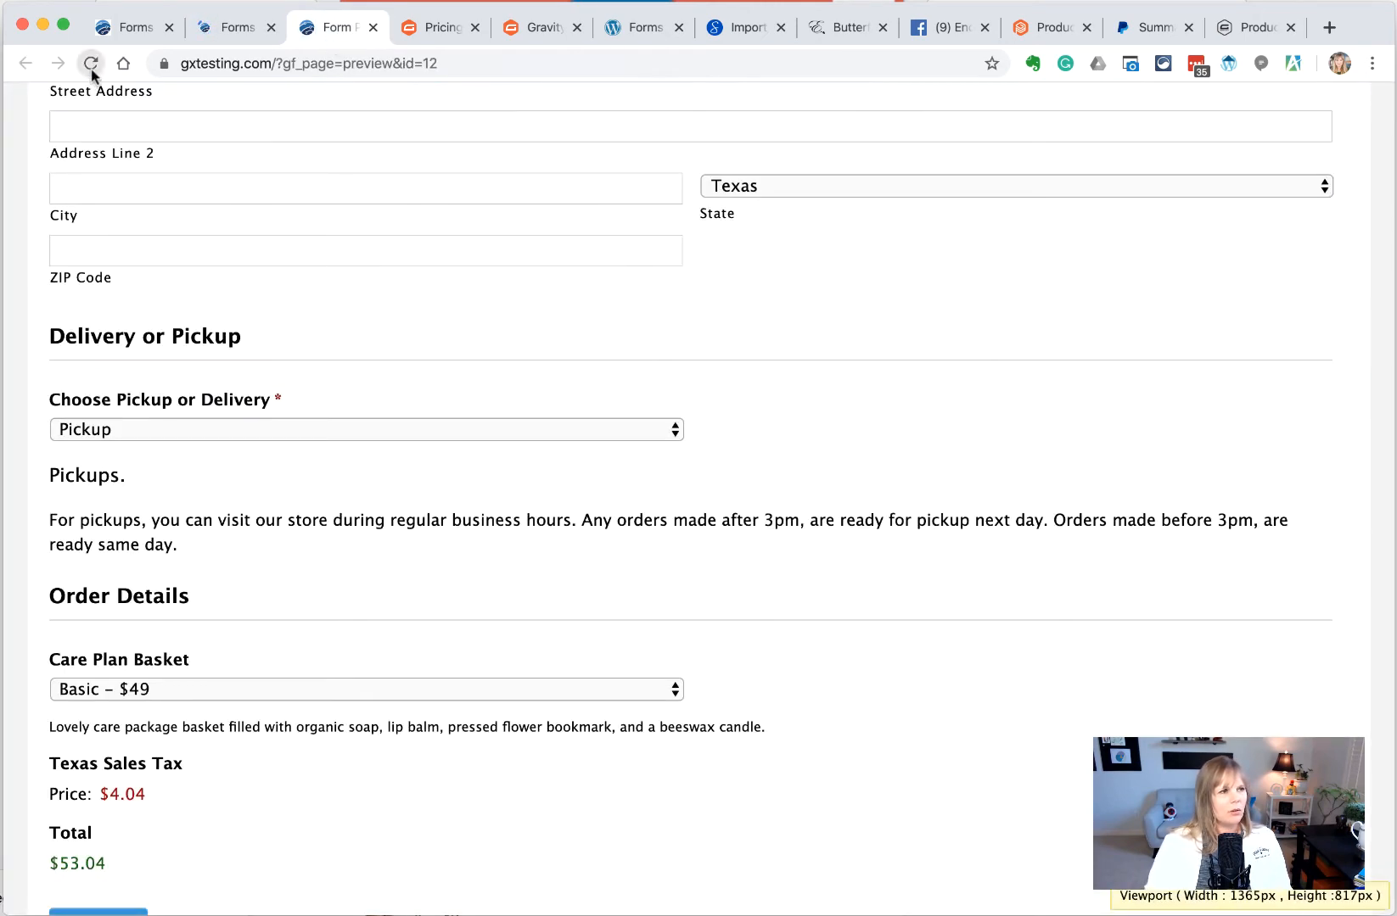
# Reload the preview and choose Delivery to confirm the address fields appear
pyautogui.click(91, 63)
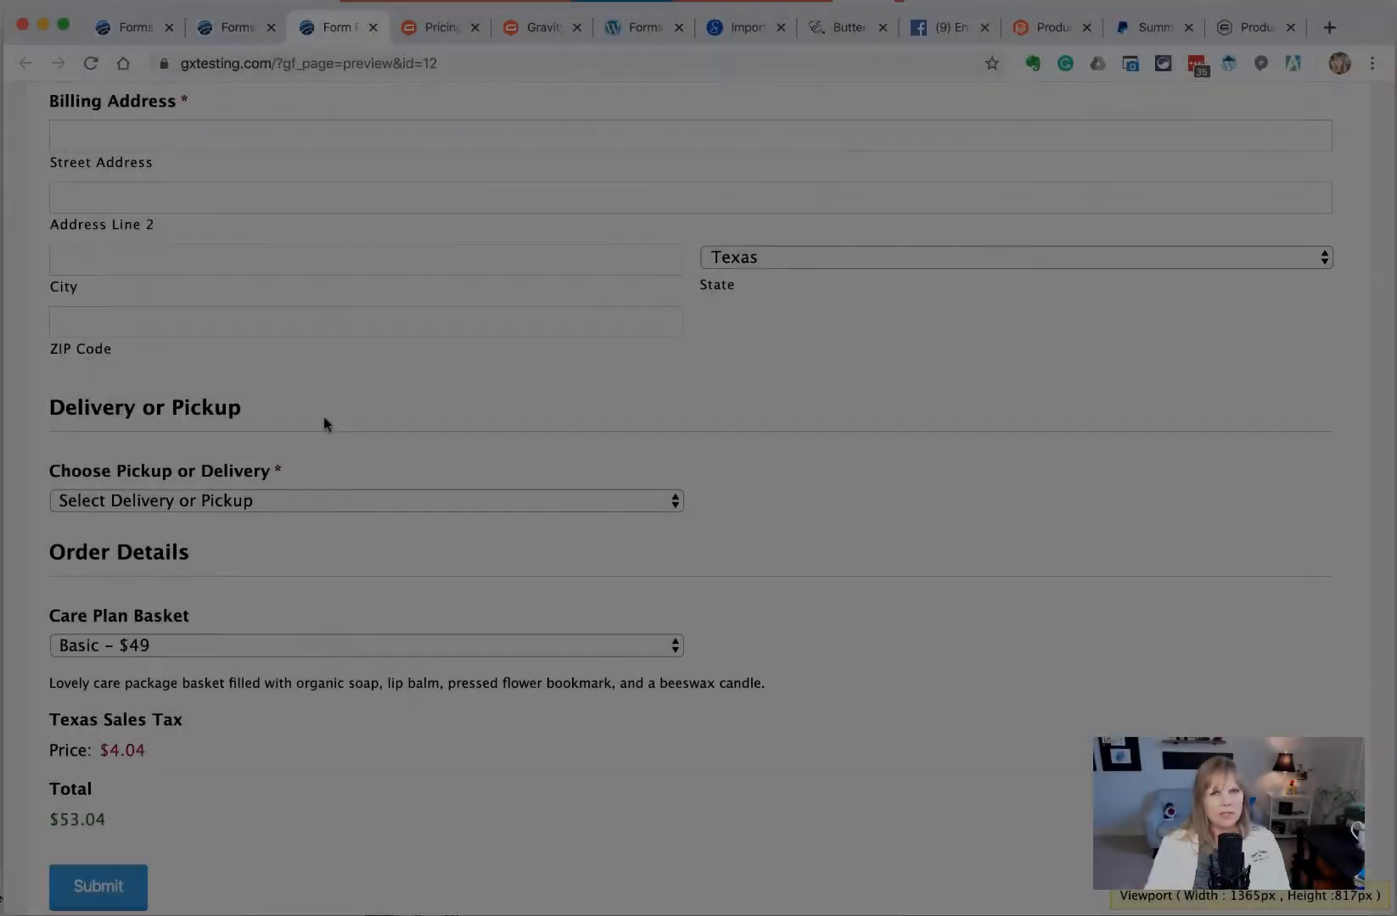
pyautogui.click(277, 499)
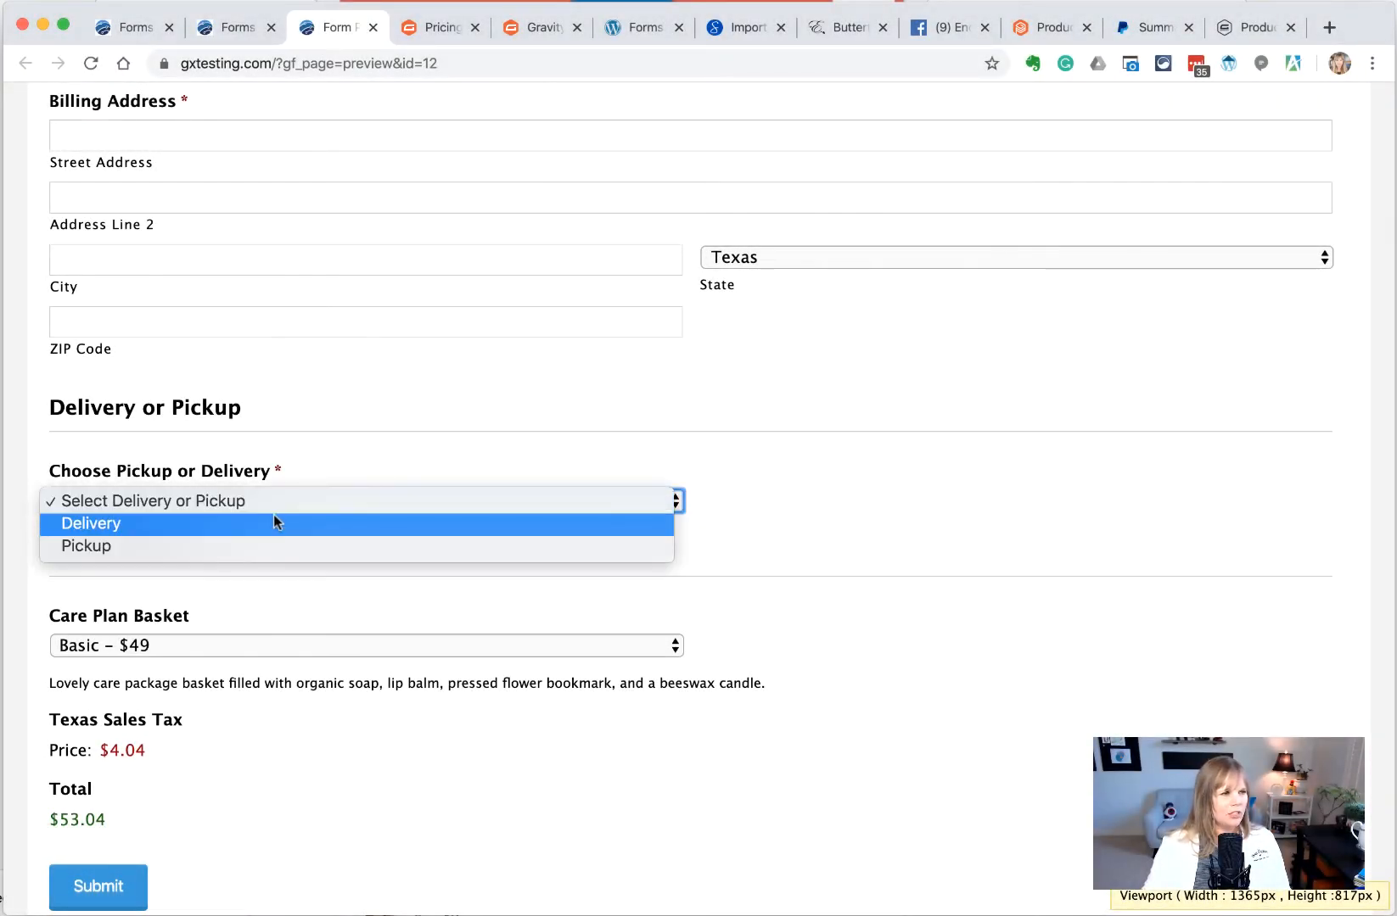
pyautogui.click(273, 518)
pyautogui.scroll(-3, 272, 517)
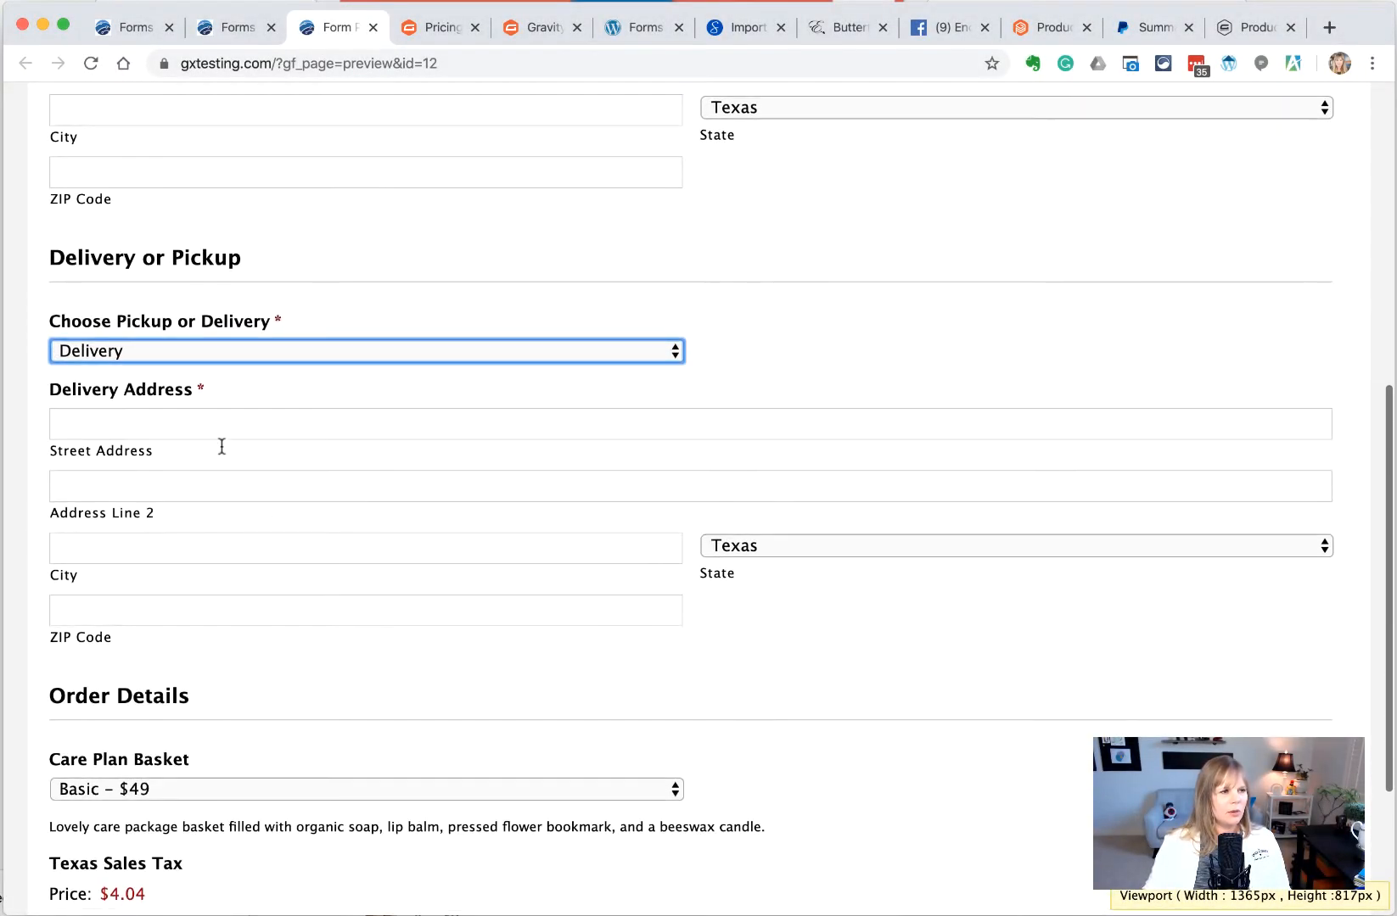
pyautogui.click(212, 421)
pyautogui.scroll(-2, 212, 419)
# Switch the dropdown to Pickup and review the pickup instructions text
pyautogui.click(263, 240)
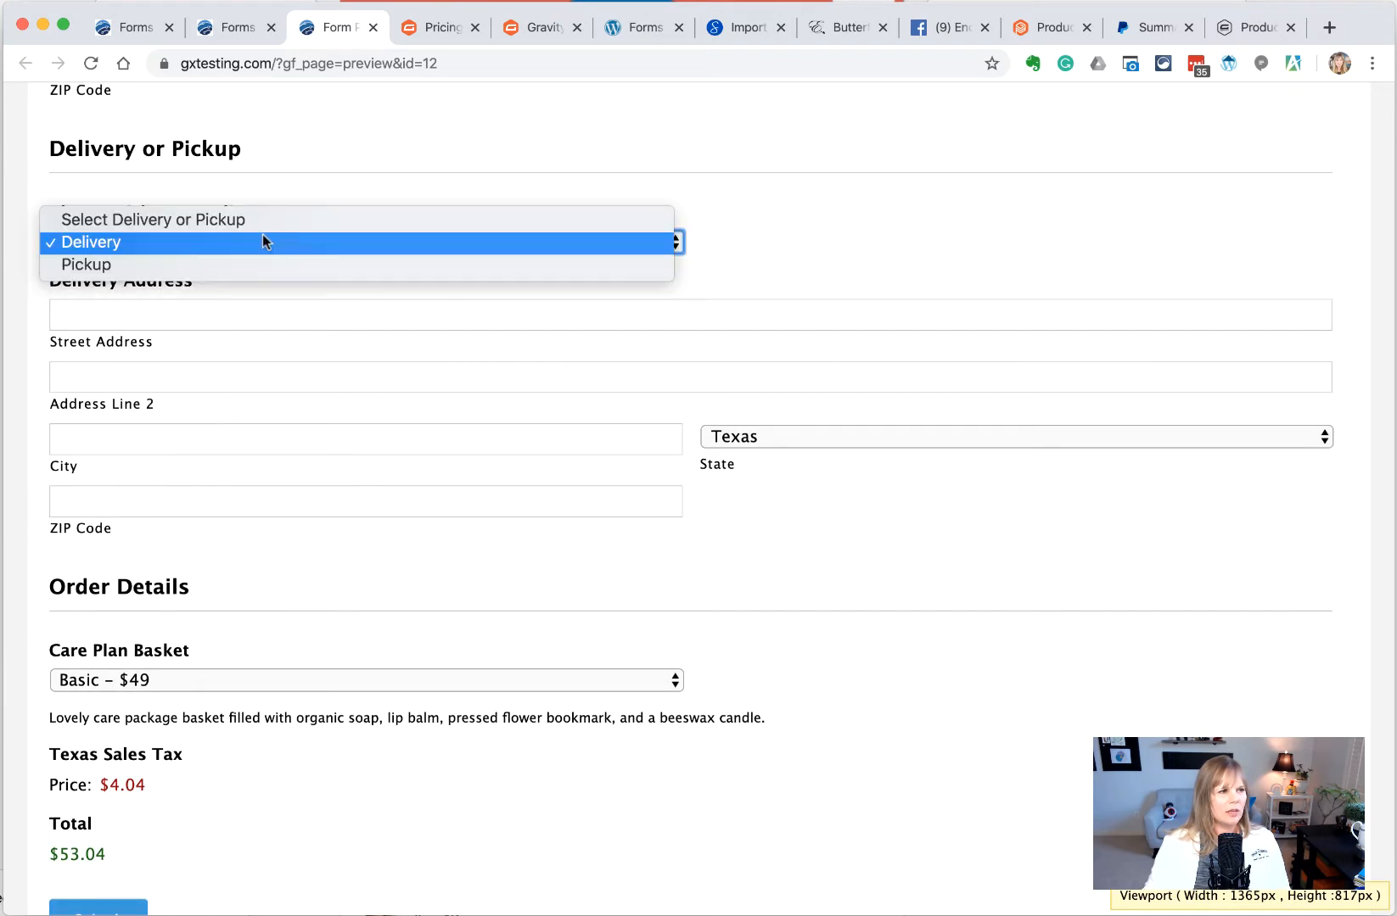
pyautogui.click(256, 259)
pyautogui.moveTo(196, 402); pyautogui.dragTo(158, 396)
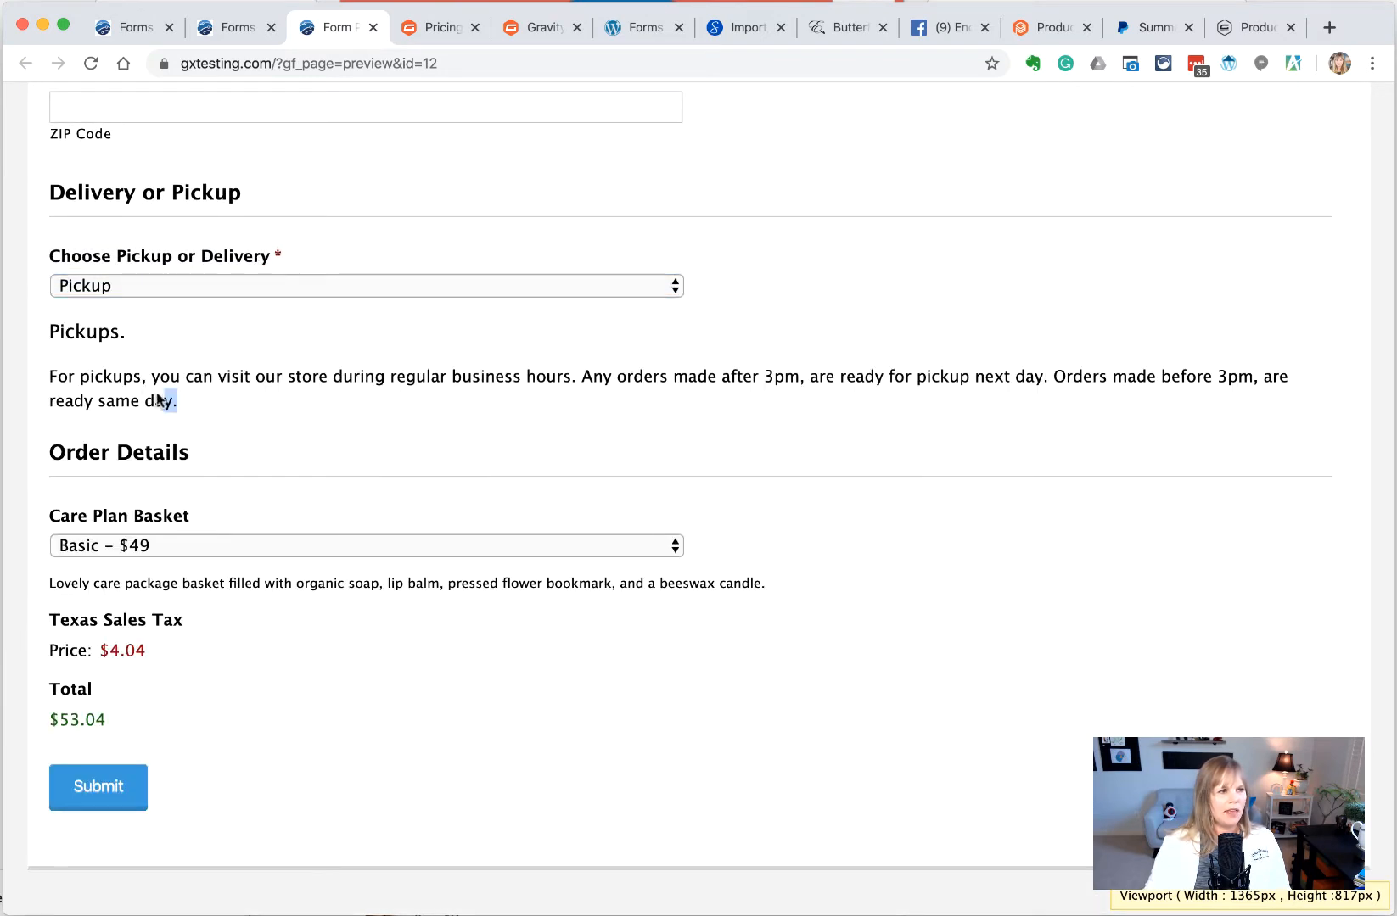
pyautogui.tripleClick(229, 396)
pyautogui.click(237, 399)
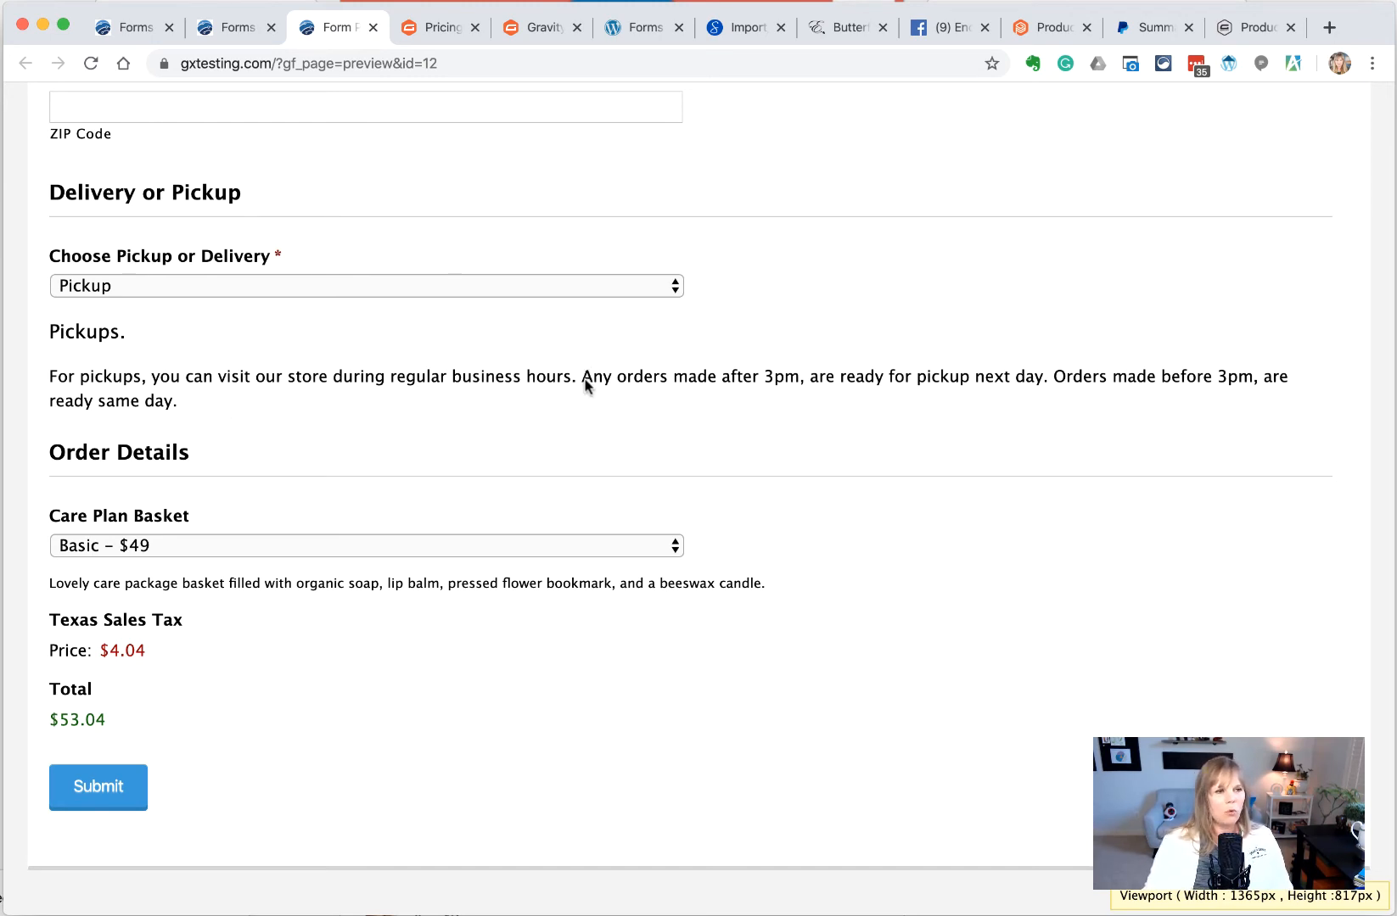
pyautogui.moveTo(584, 383); pyautogui.dragTo(486, 424)
pyautogui.click(438, 417)
# Choose '1 Bouquet of Lillies - $55' in Care Plan Basket and submit the test order
pyautogui.click(276, 548)
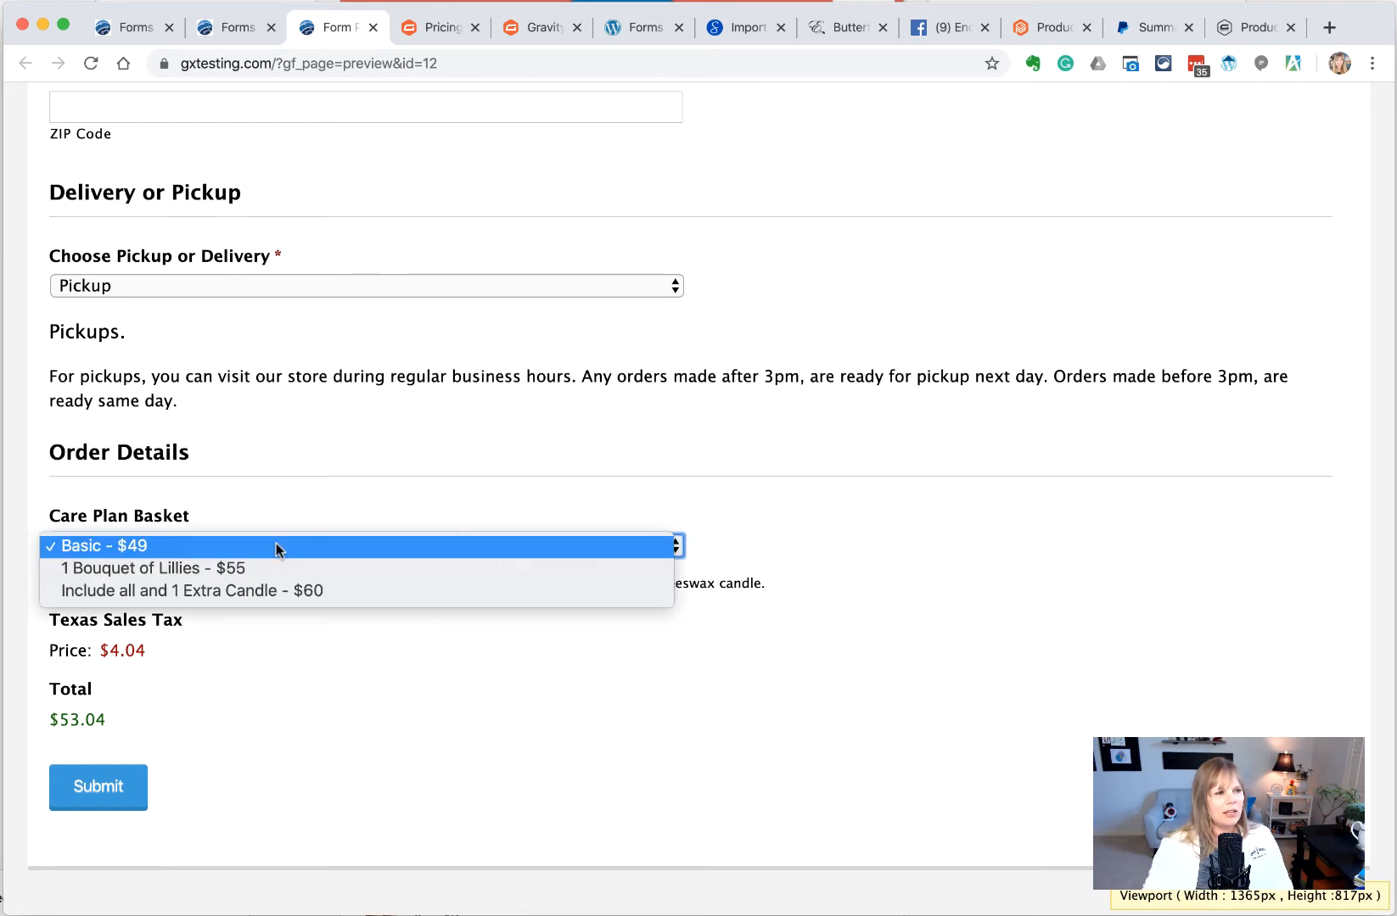
pyautogui.click(274, 568)
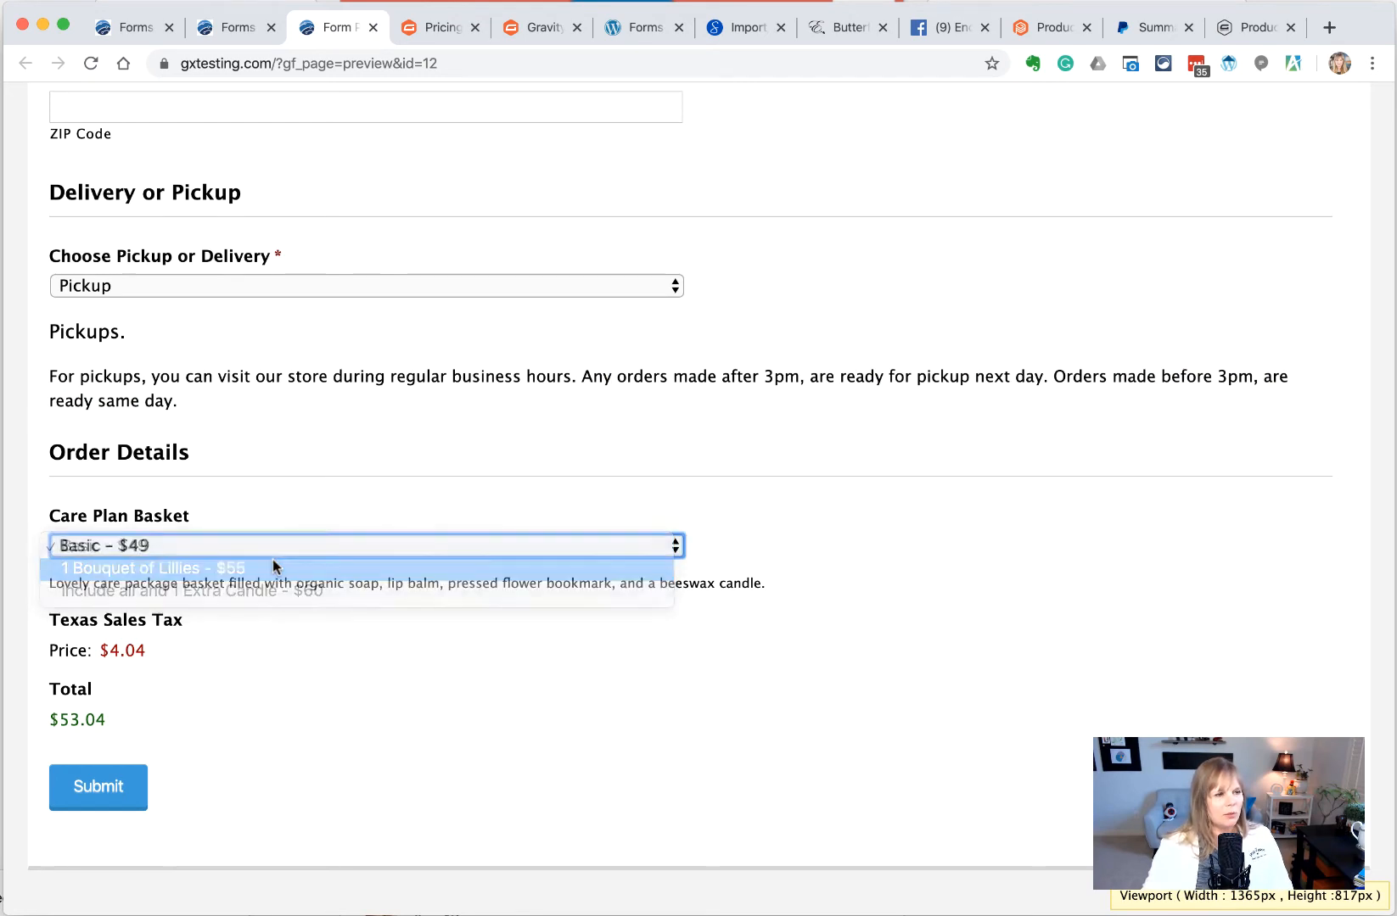
pyautogui.click(107, 788)
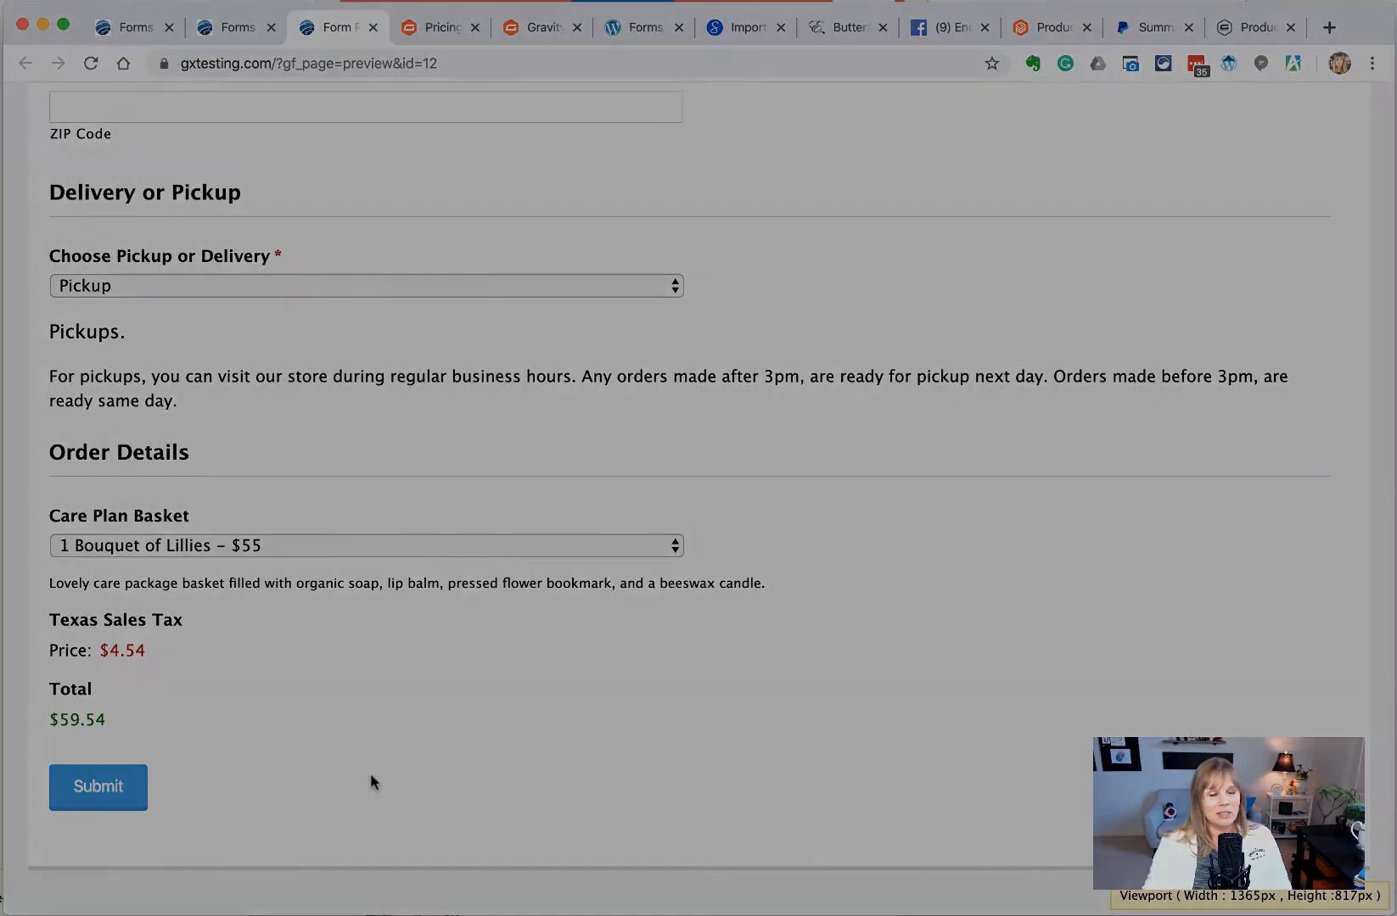
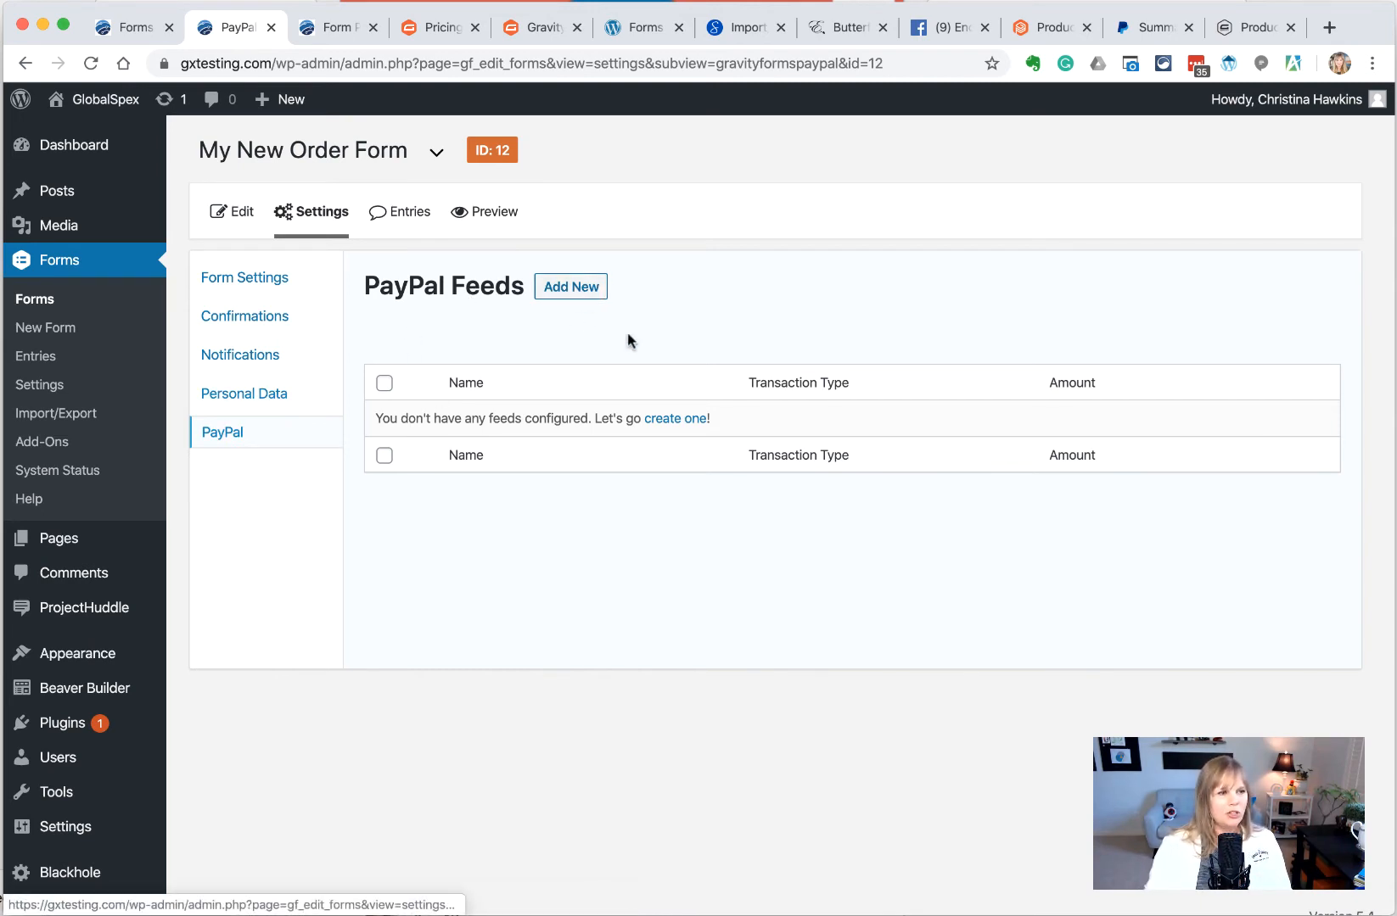
# Add a new PayPal feed and name it Gift Baskets
pyautogui.click(565, 290)
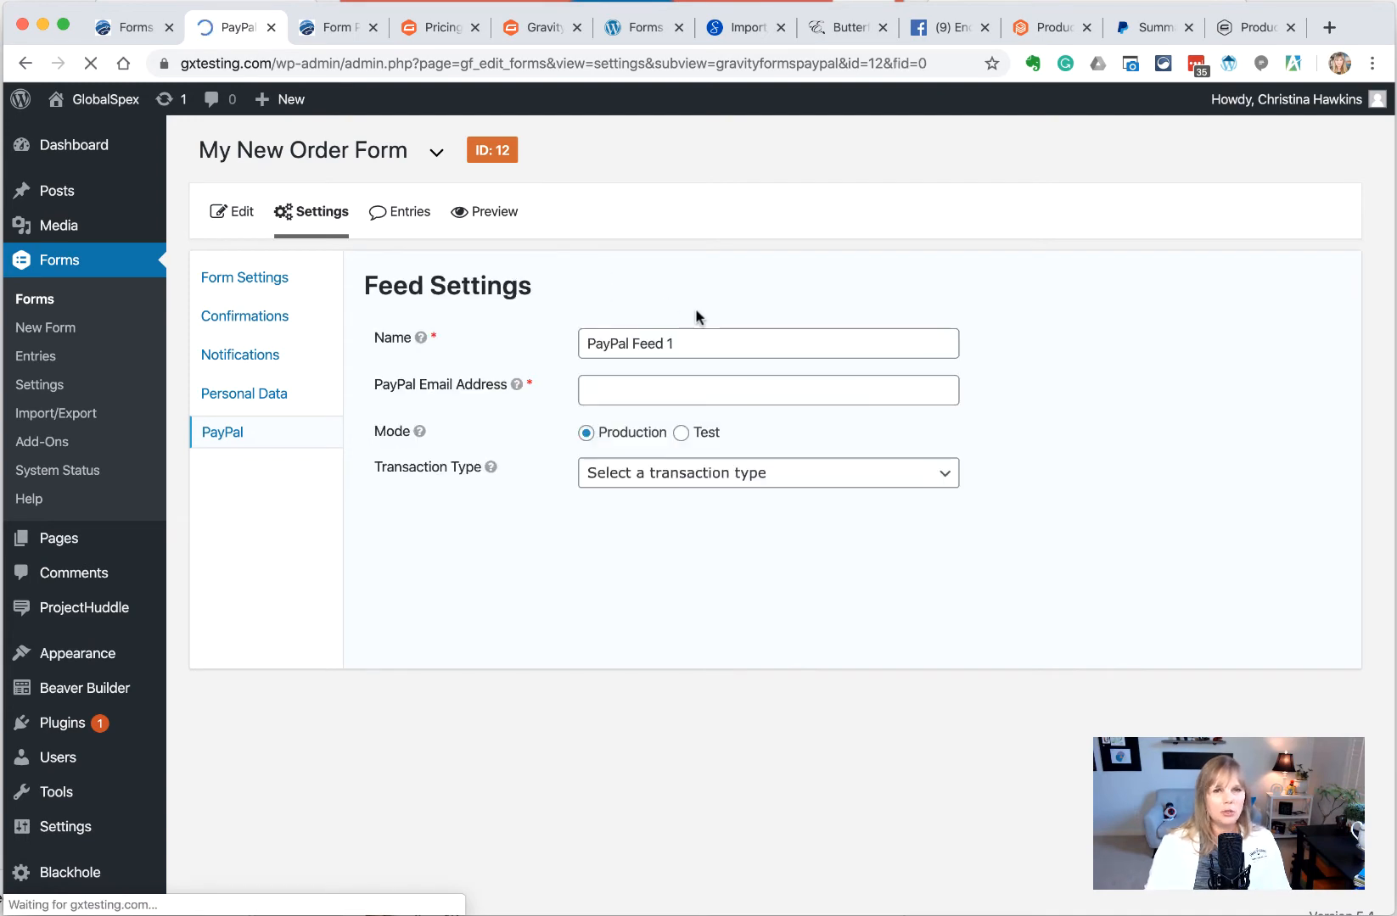
pyautogui.click(695, 341)
pyautogui.moveTo(694, 341); pyautogui.dragTo(571, 344)
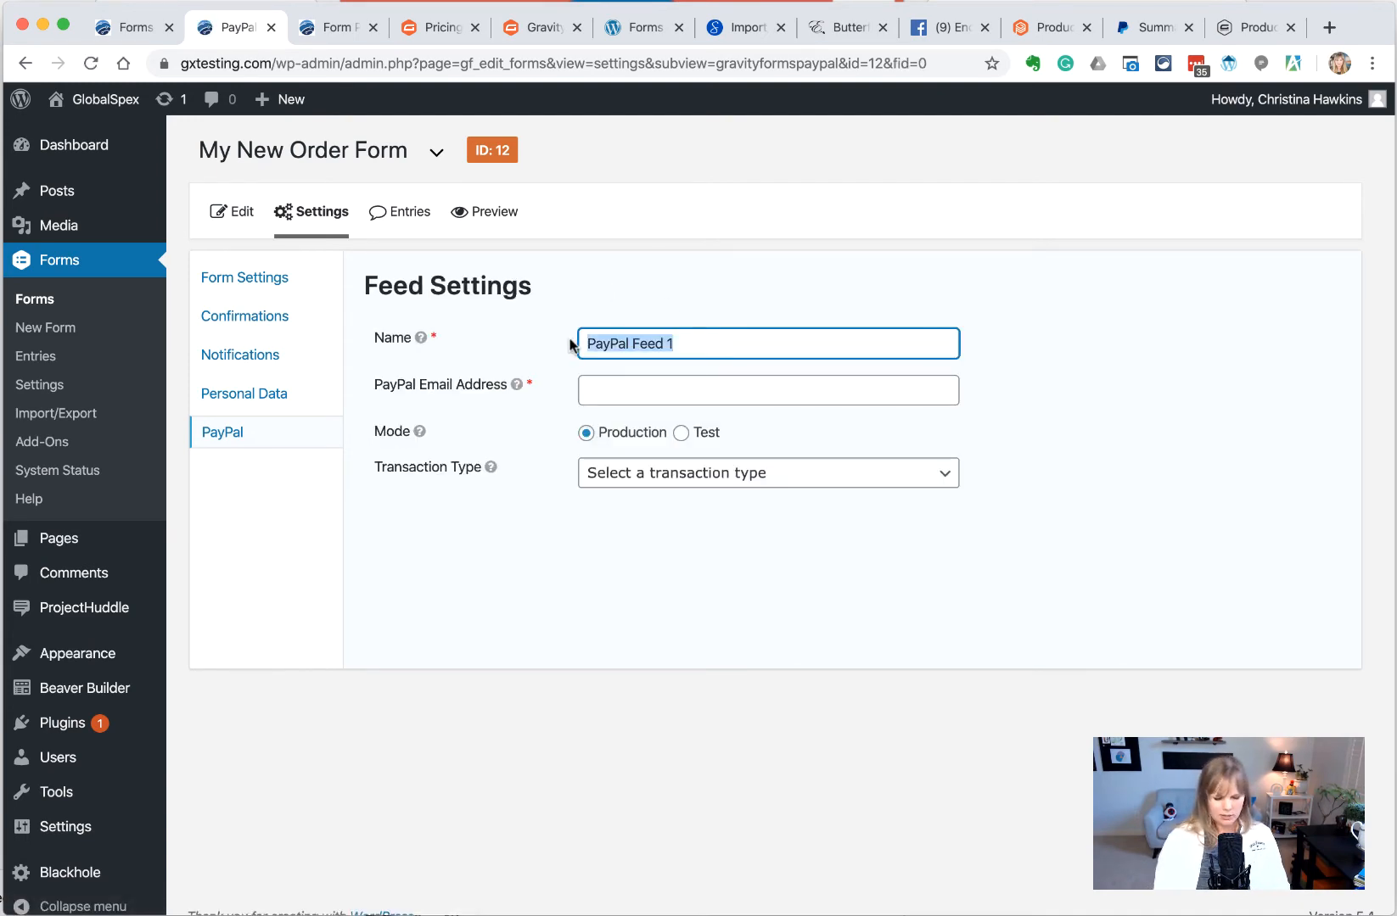
pyautogui.write('Care')
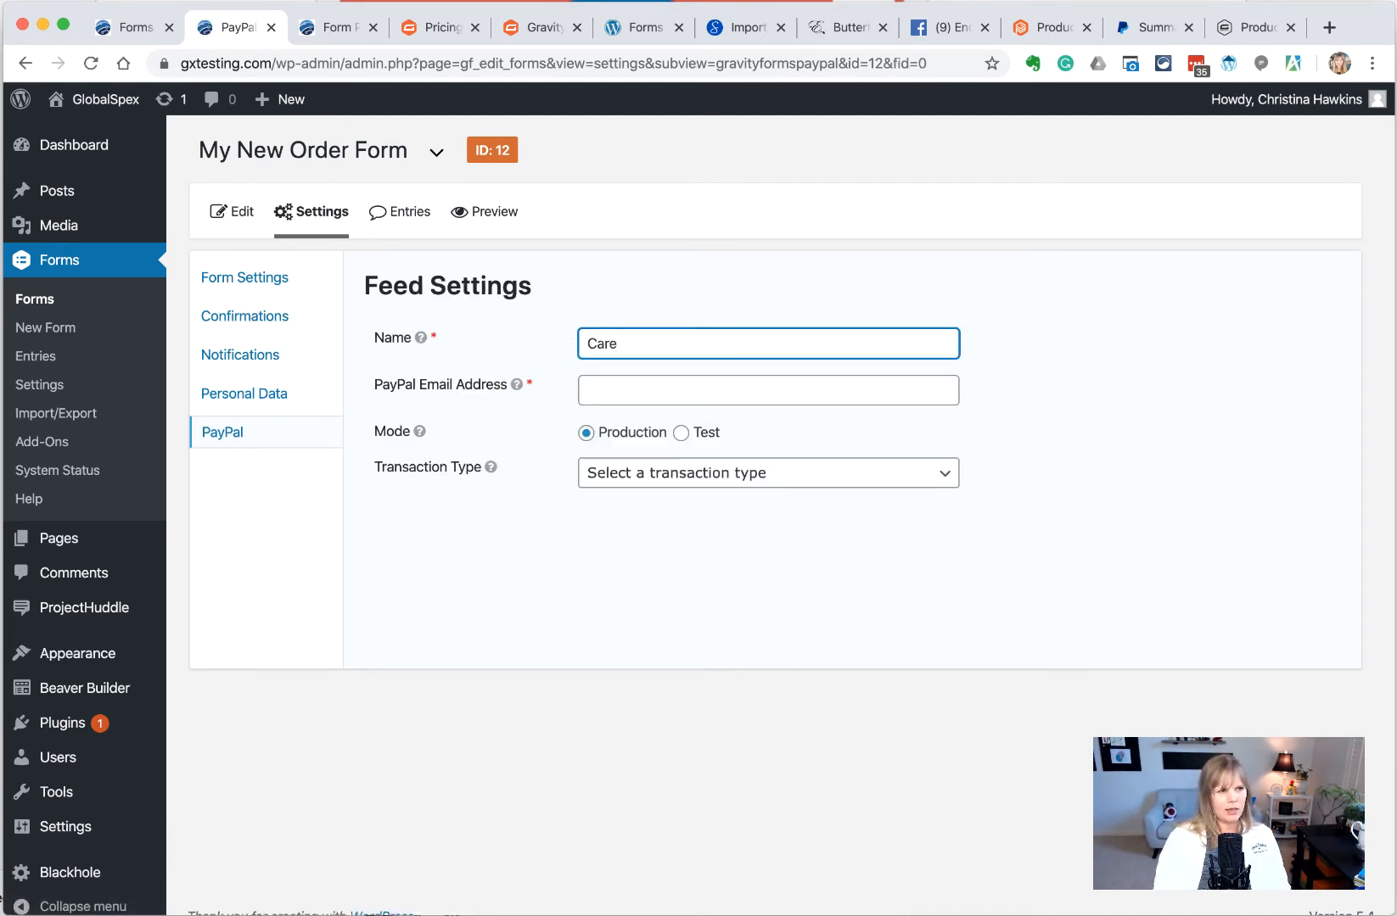
pyautogui.write(' Package')
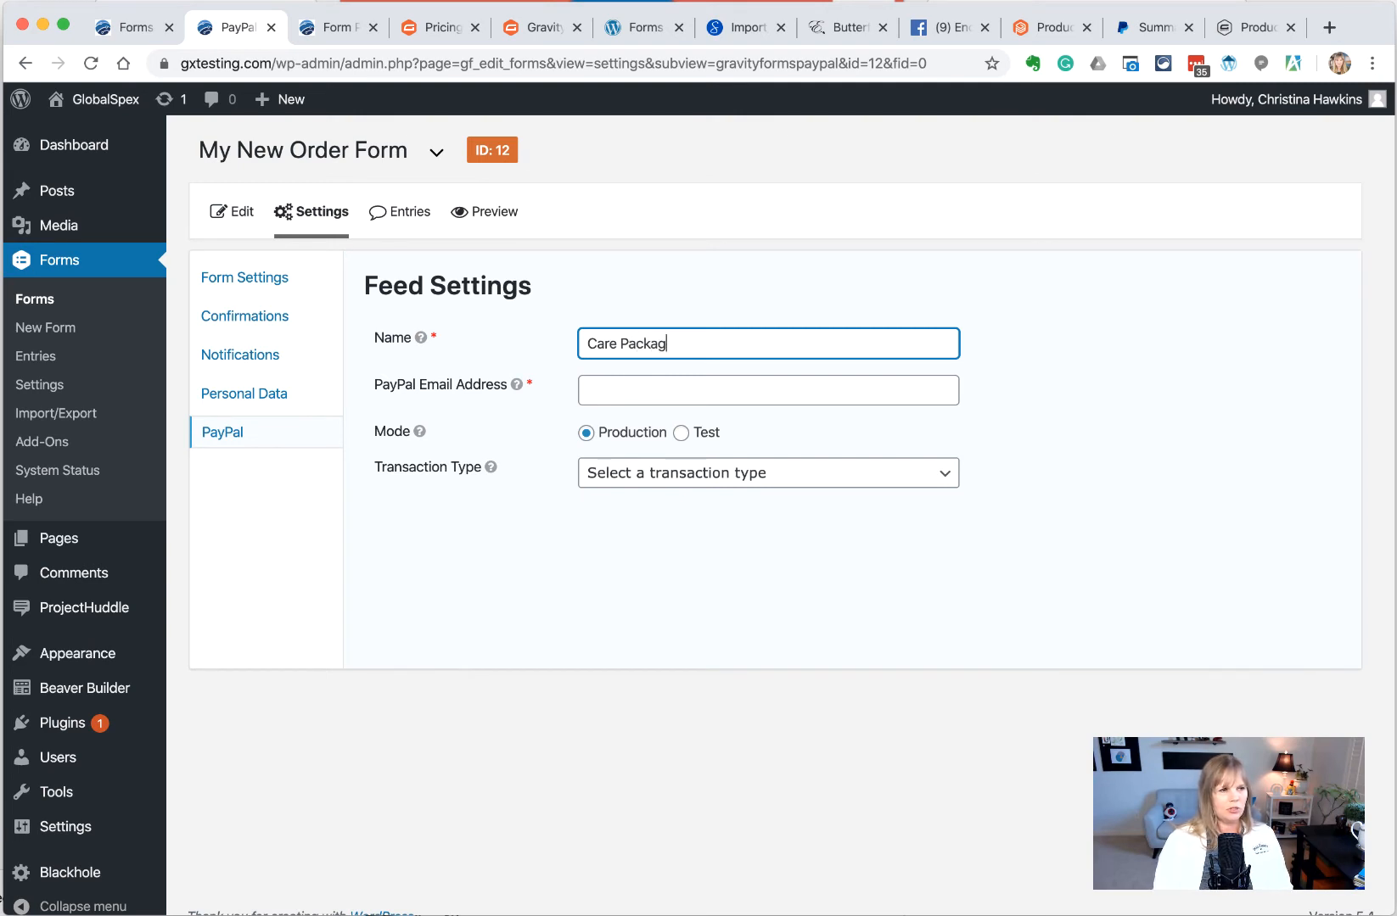
pyautogui.press('BackSpace')
pyautogui.press('BackSpace')
pyautogui.press('BackSpace')
pyautogui.press('BackSpace')
pyautogui.press('BackSpace')
pyautogui.press('super+a')
pyautogui.write('G')
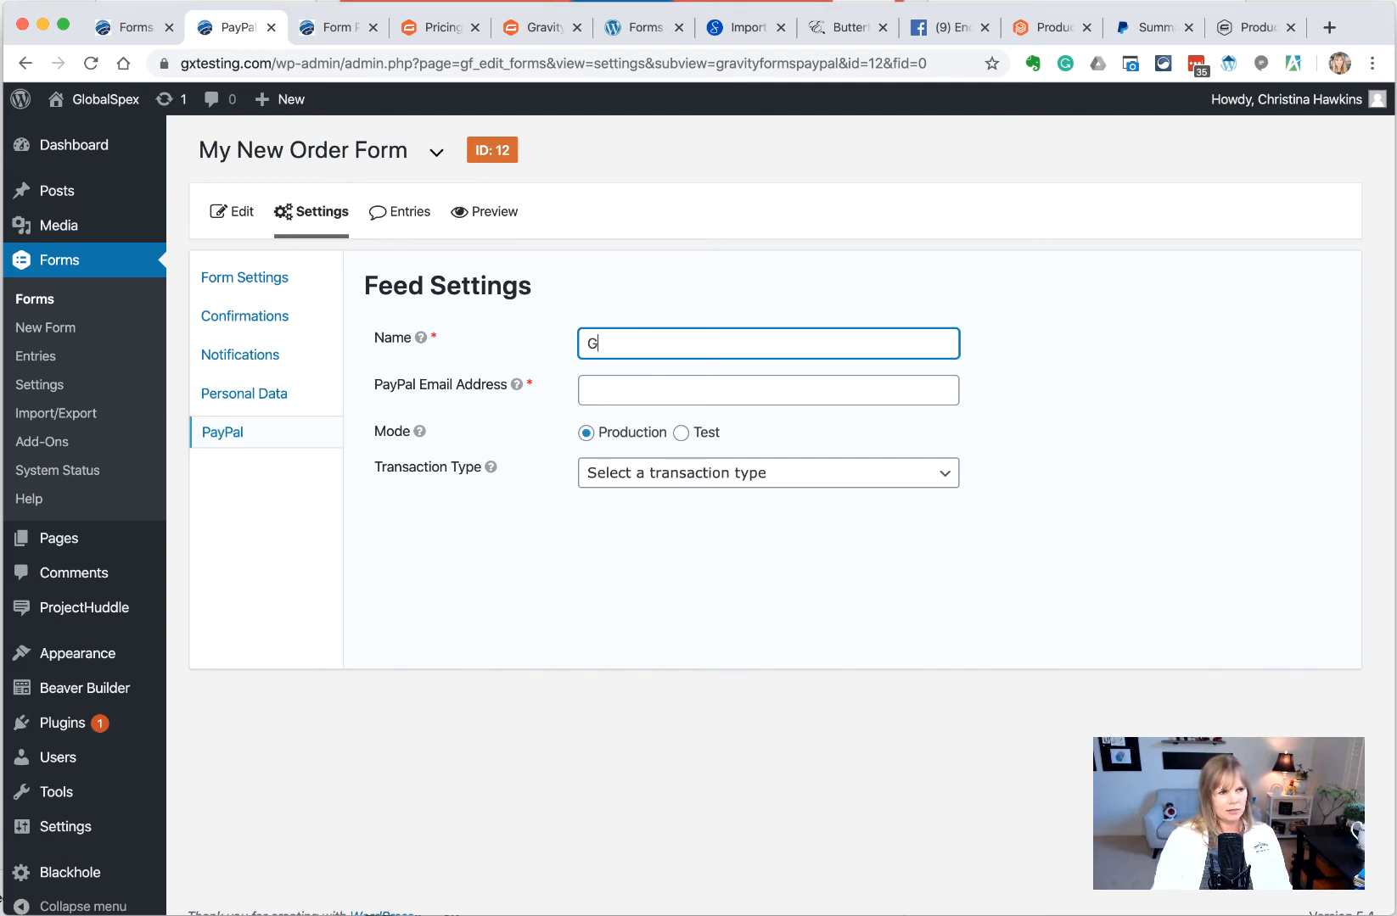
pyautogui.write('ift Baskets')
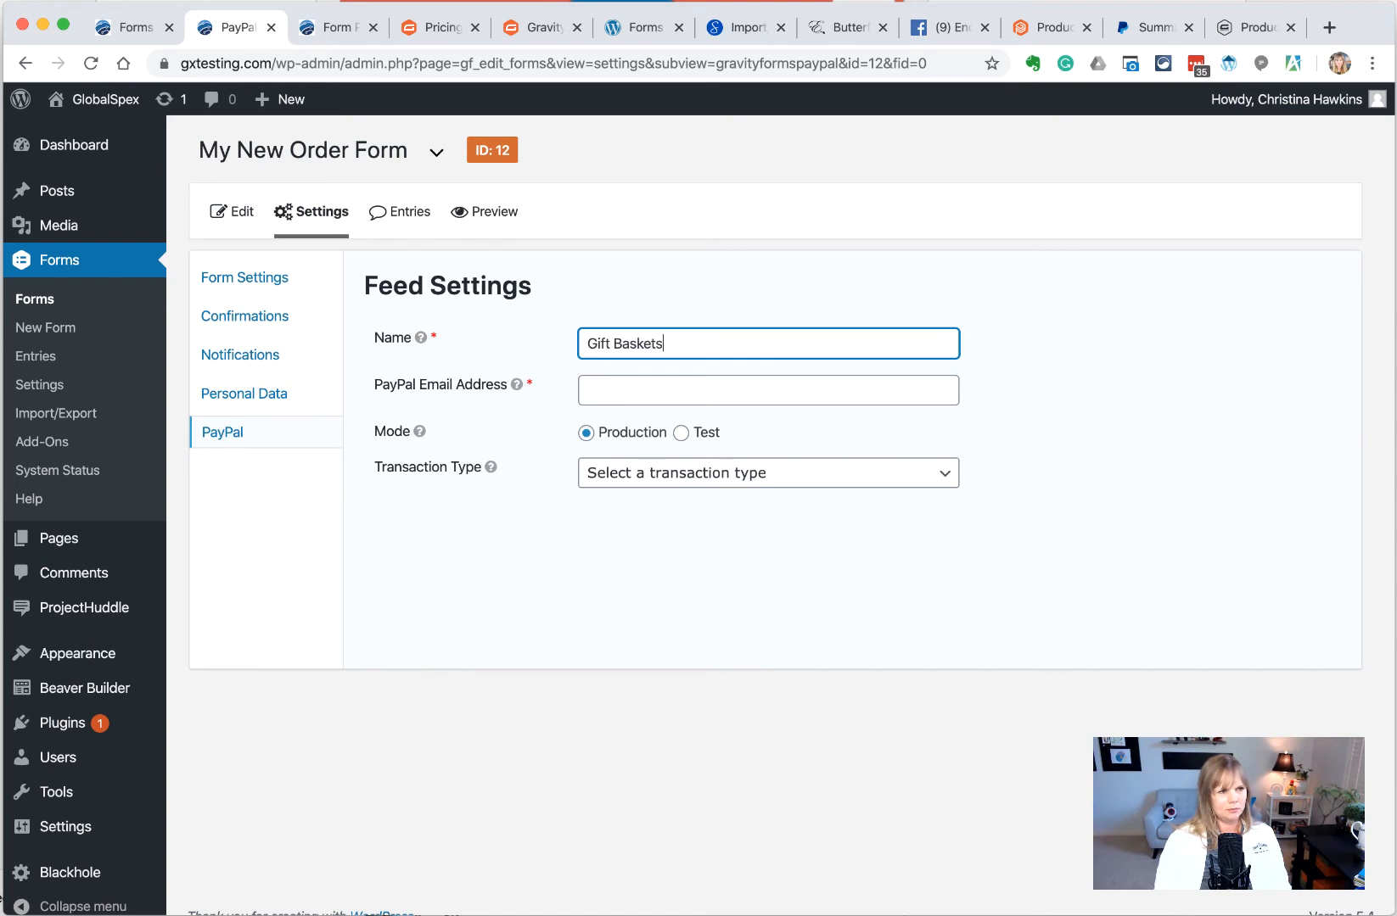
# Enter the PayPal account e-mail and set the transaction type to Products and Services
pyautogui.click(633, 382)
pyautogui.write('chawk')
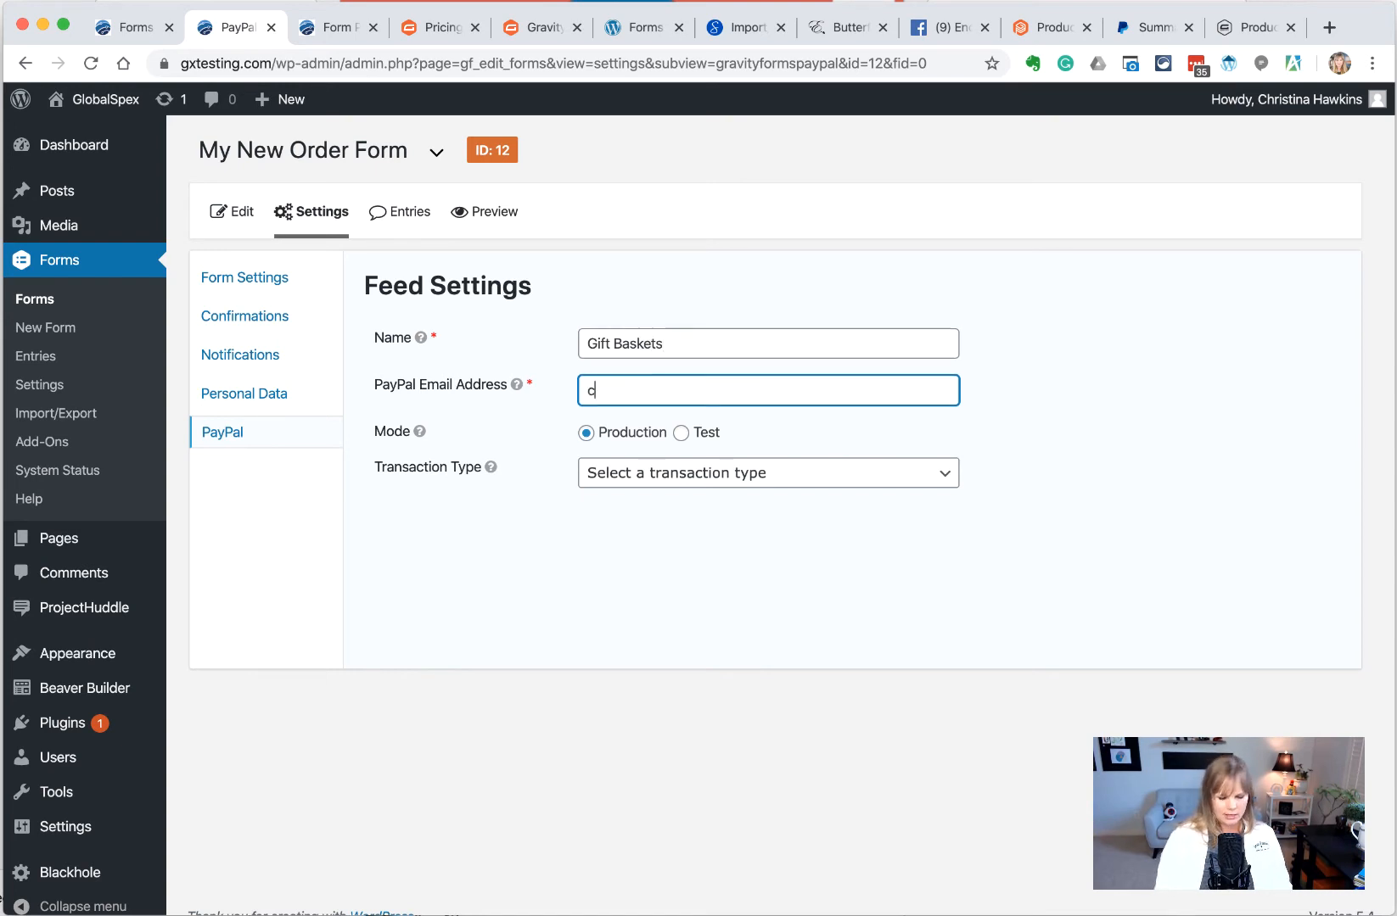
pyautogui.press('BackSpace')
pyautogui.press('BackSpace')
pyautogui.press('BackSpace')
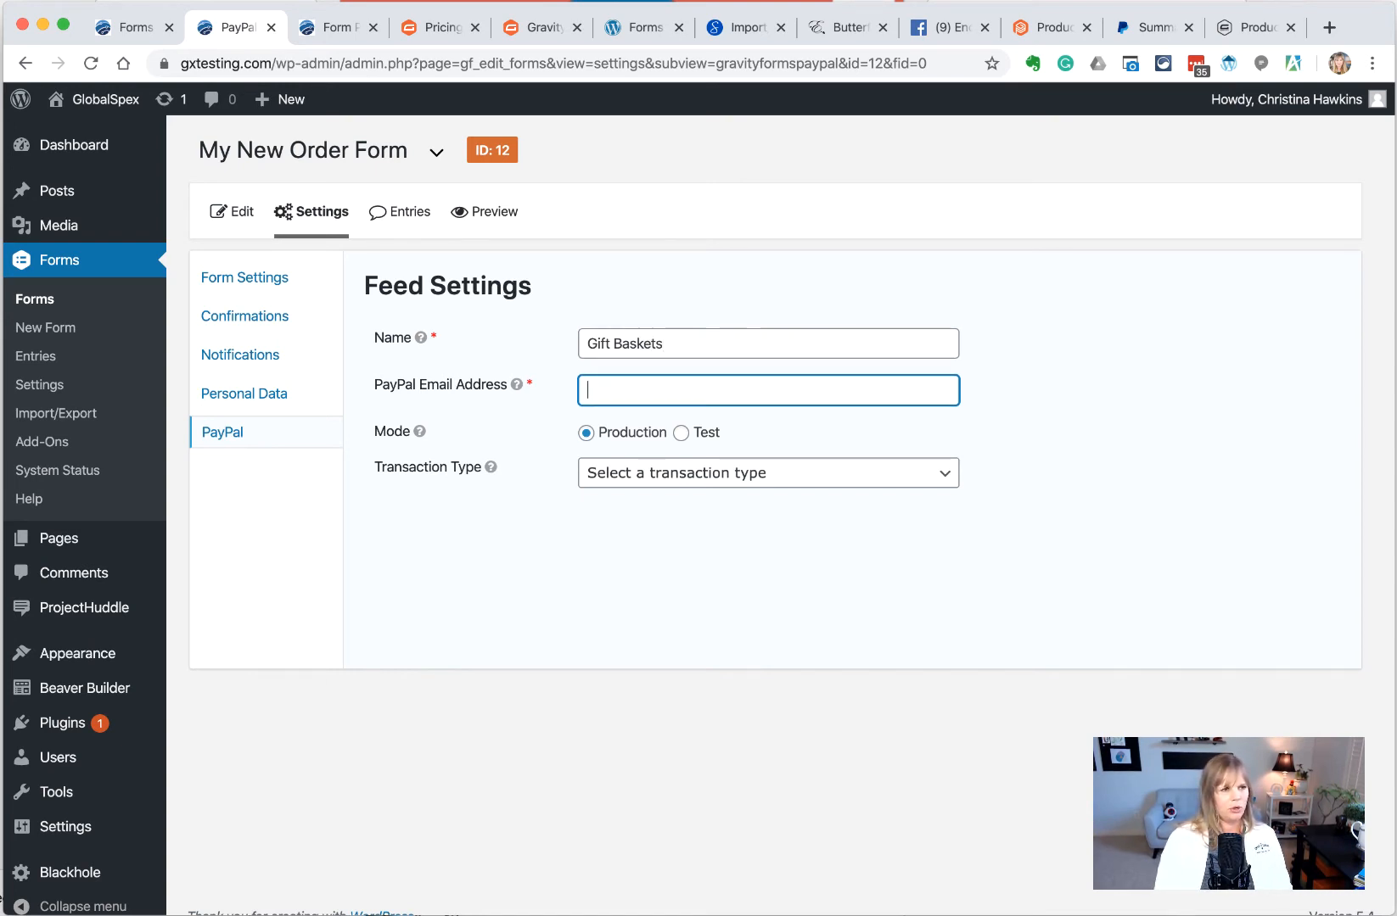
pyautogui.write('customer')
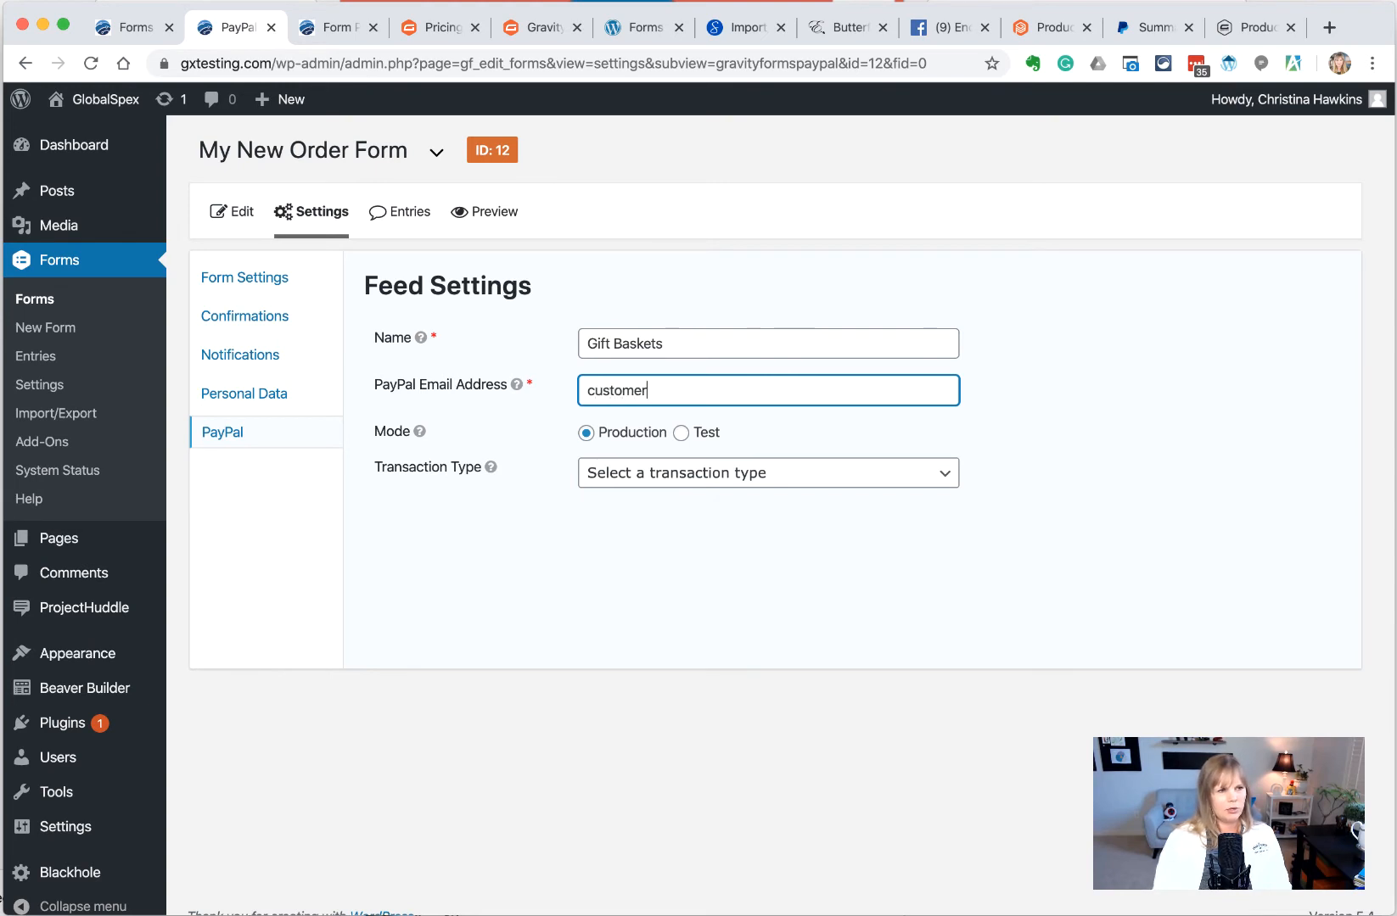
pyautogui.write('@c')
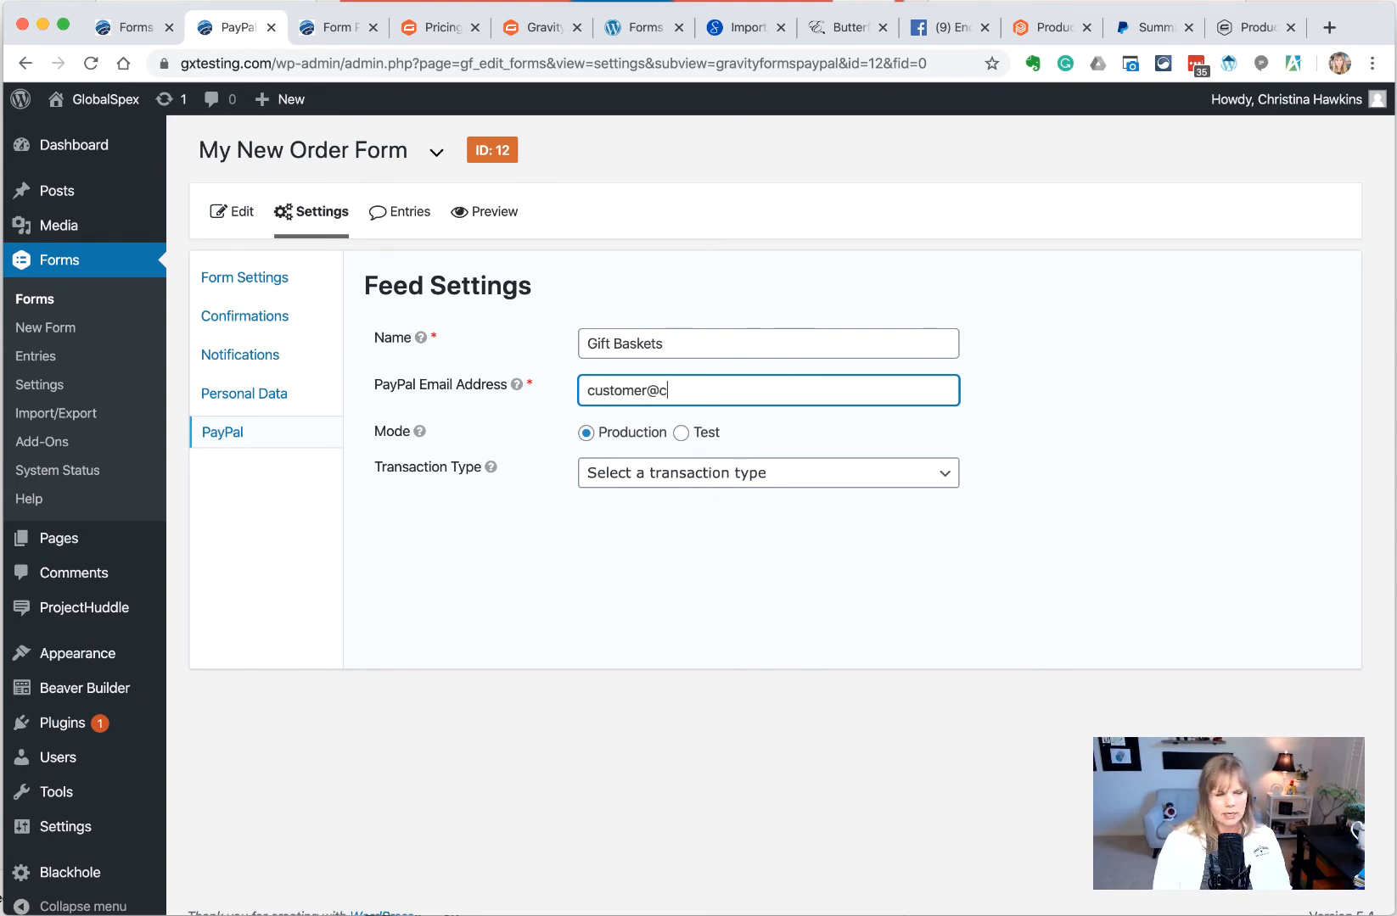
pyautogui.write('ompany.com')
pyautogui.press('Tab')
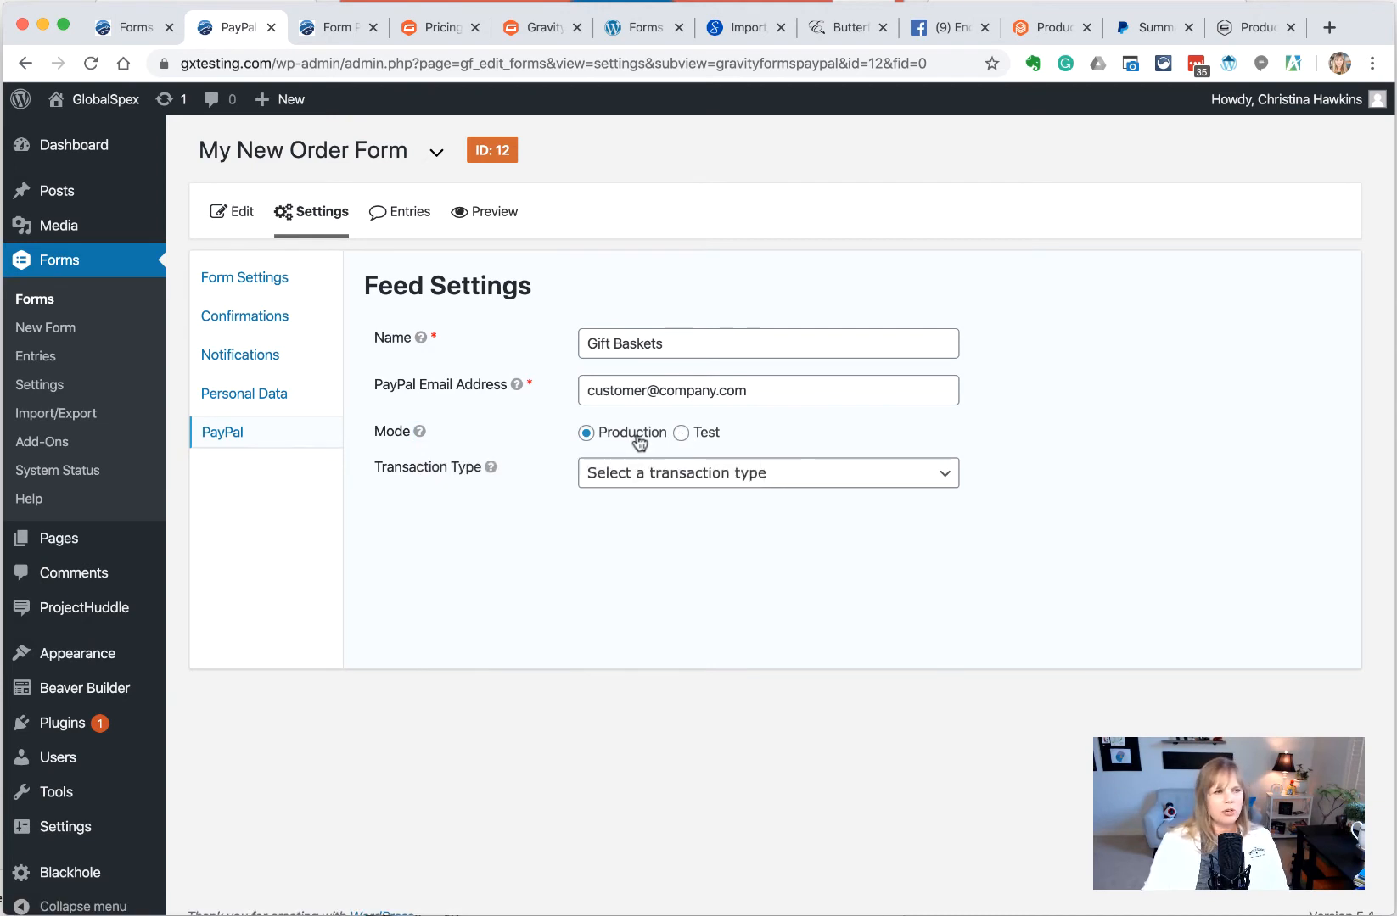
pyautogui.click(728, 476)
pyautogui.click(754, 494)
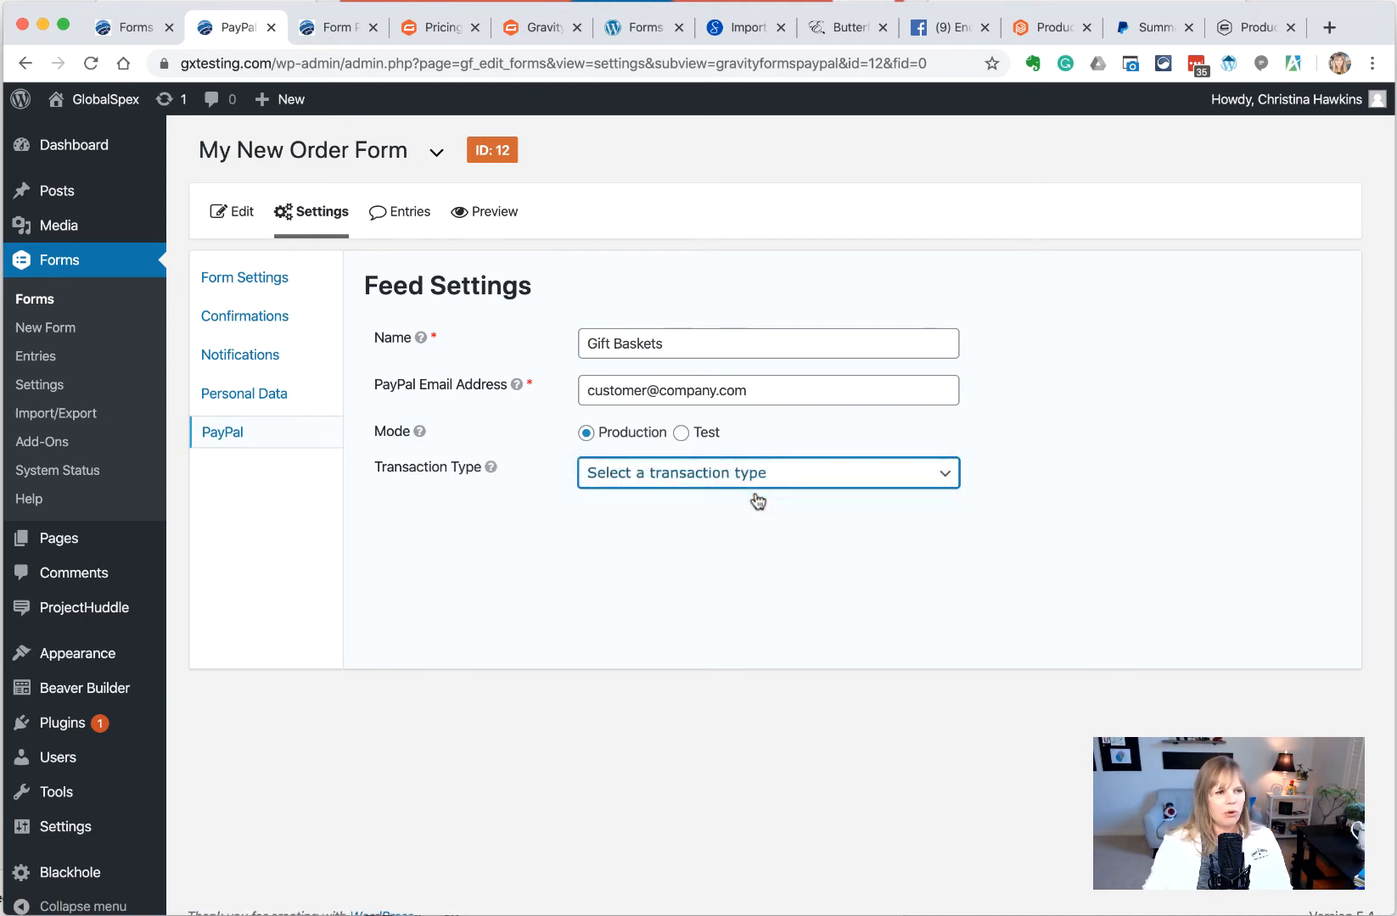
# Keep the payment amount set to Form Total
pyautogui.scroll(-3, 1120, 489)
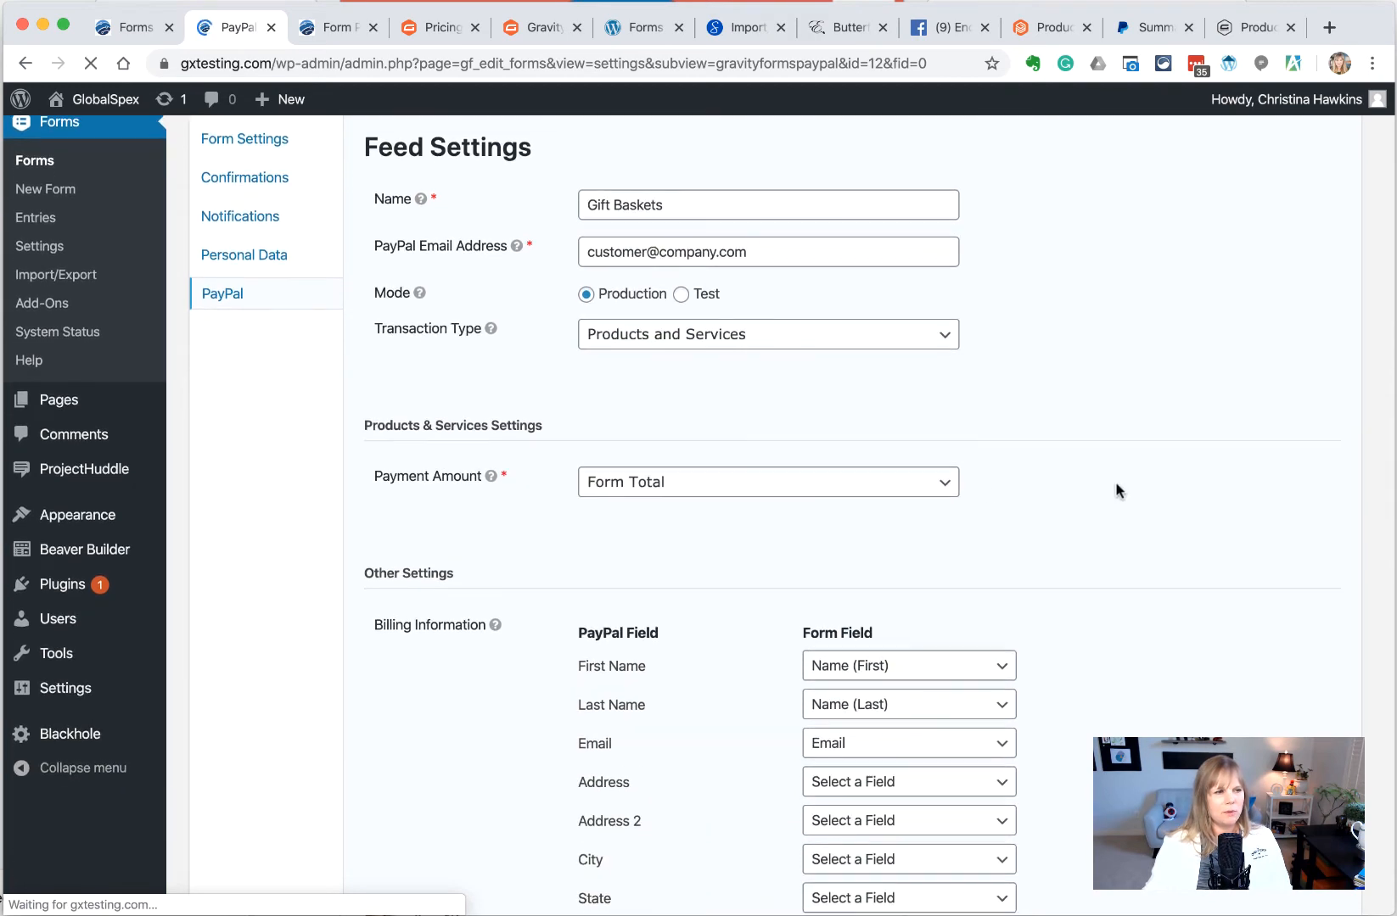
pyautogui.click(652, 483)
pyautogui.click(650, 483)
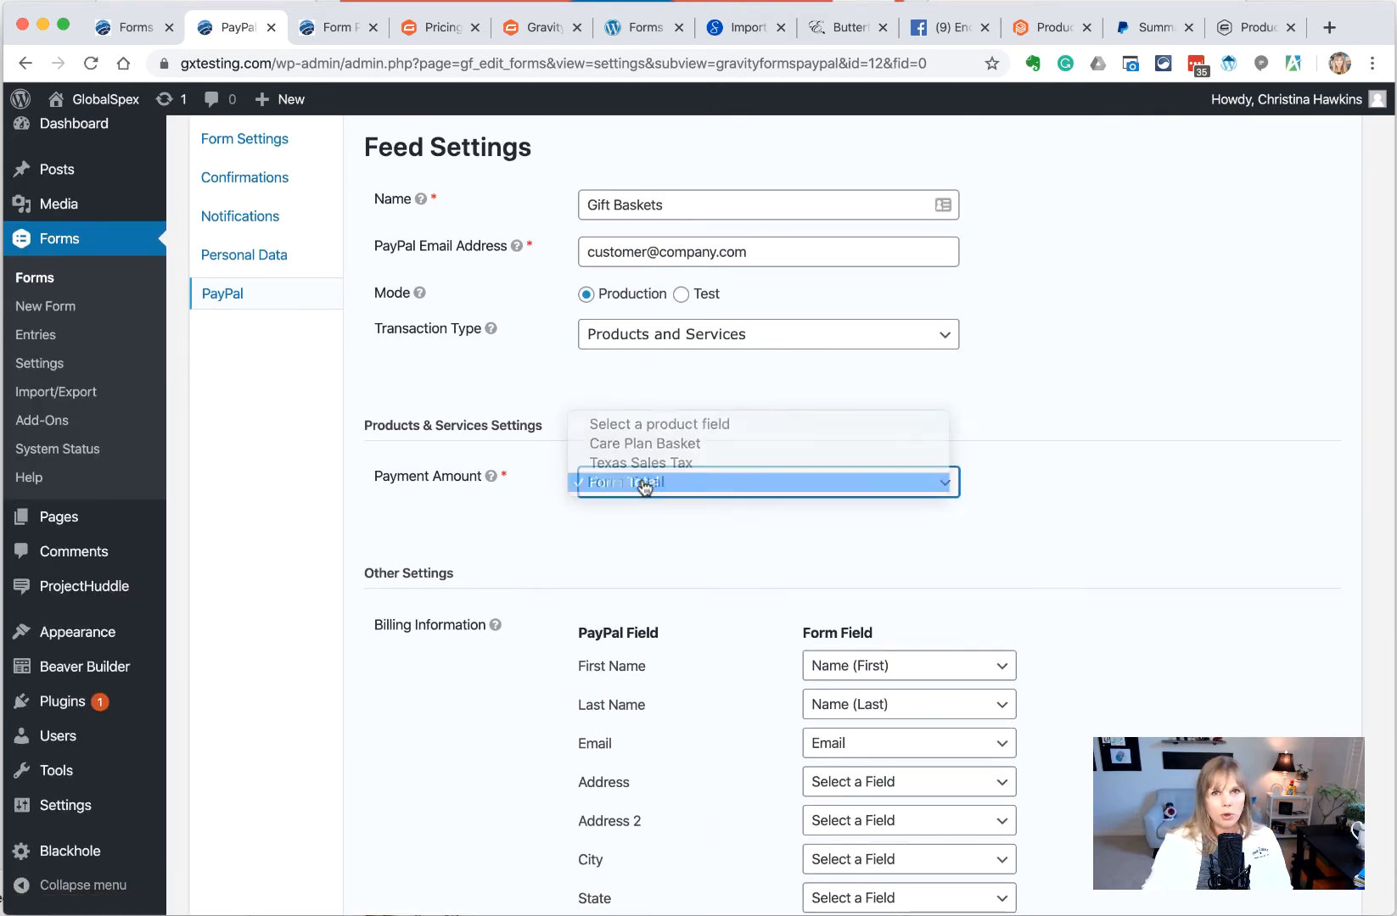
pyautogui.click(832, 485)
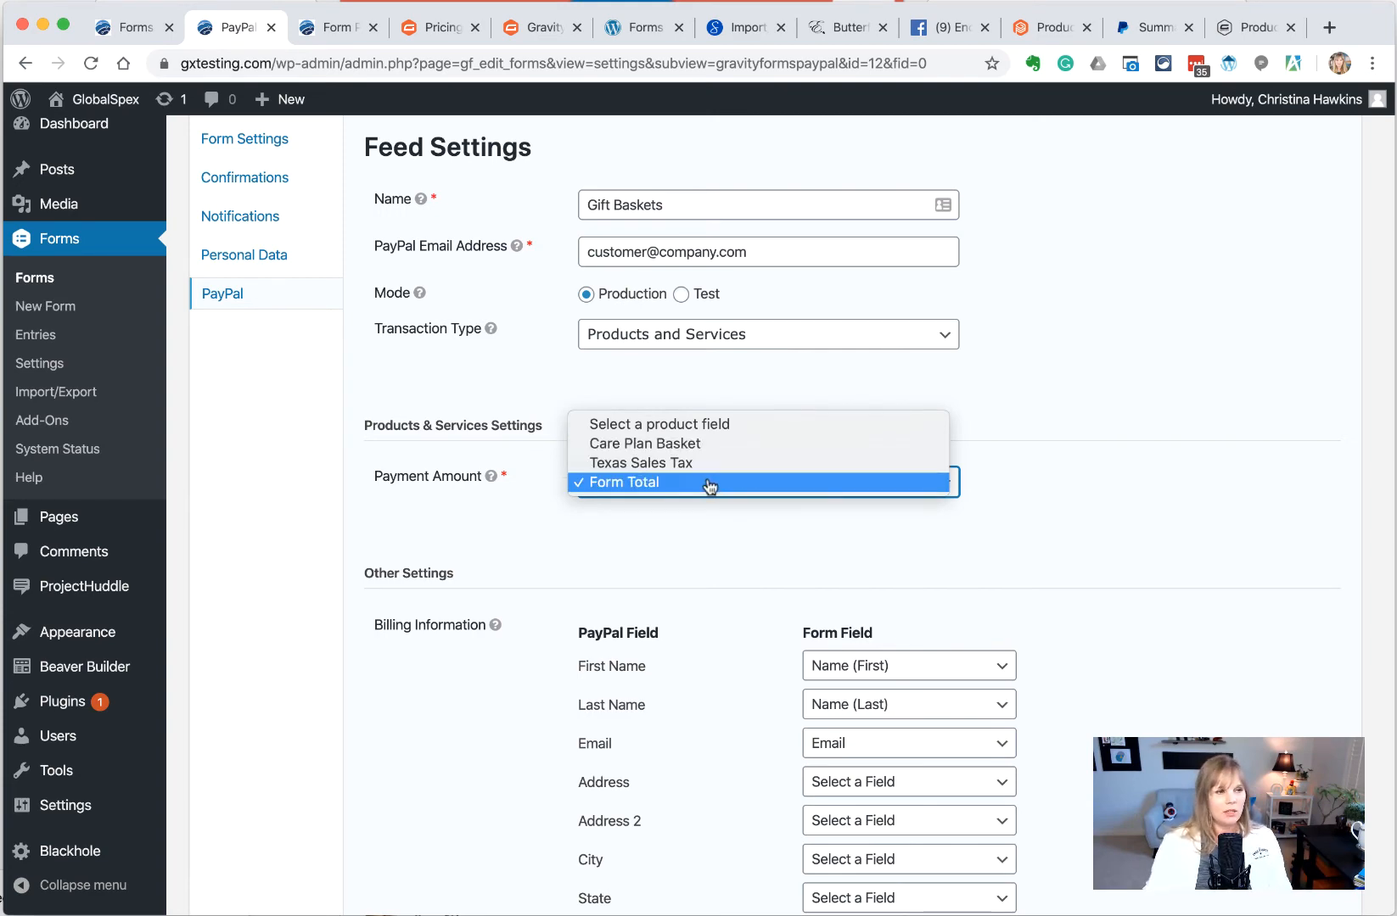
pyautogui.click(710, 484)
# Map Address, Address 2 and City to Billing Address Street, Line 2 and City
pyautogui.scroll(-3, 1103, 574)
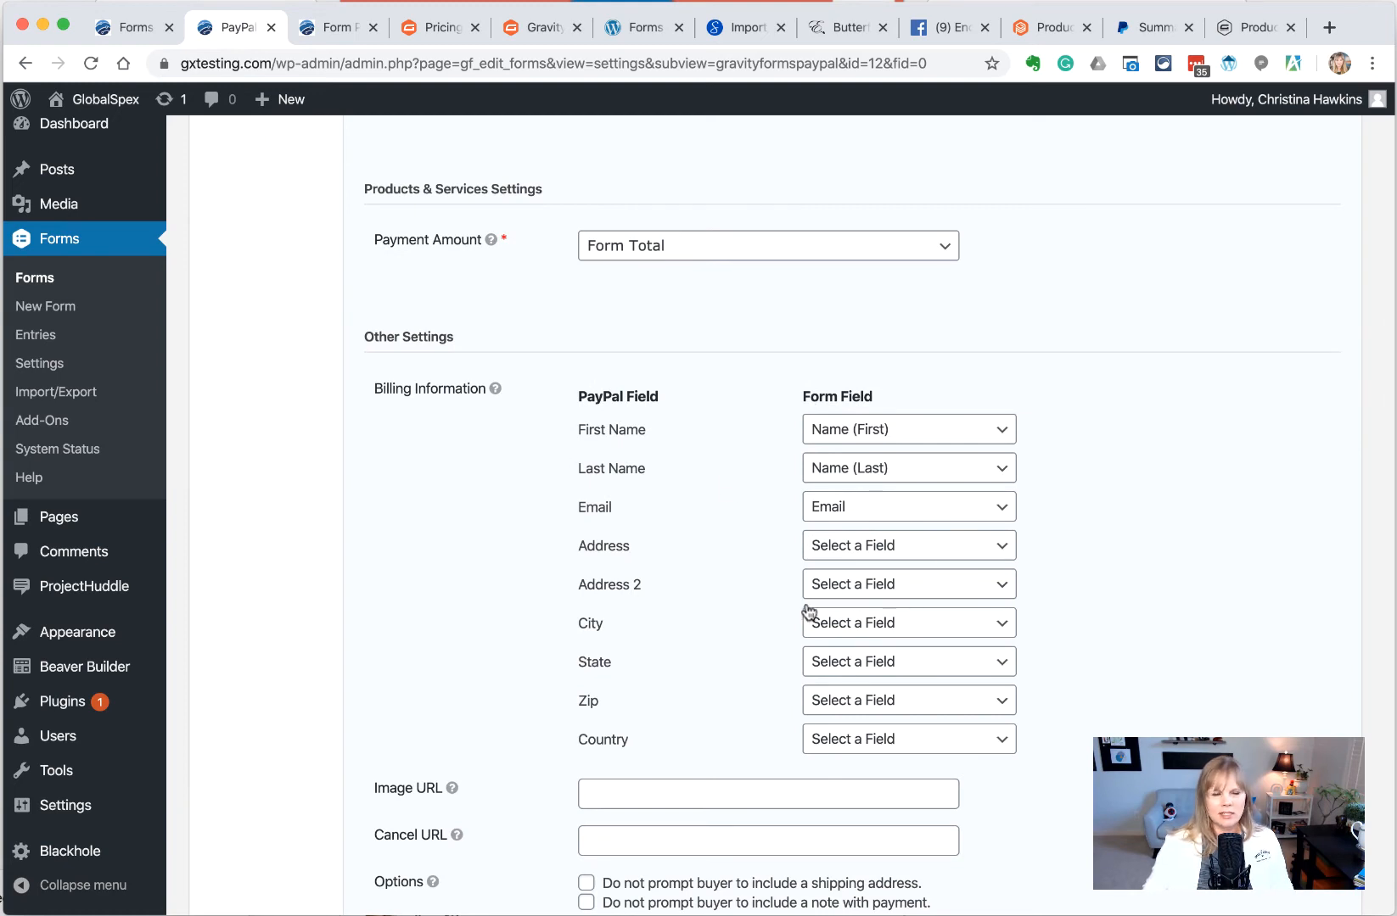
pyautogui.click(874, 546)
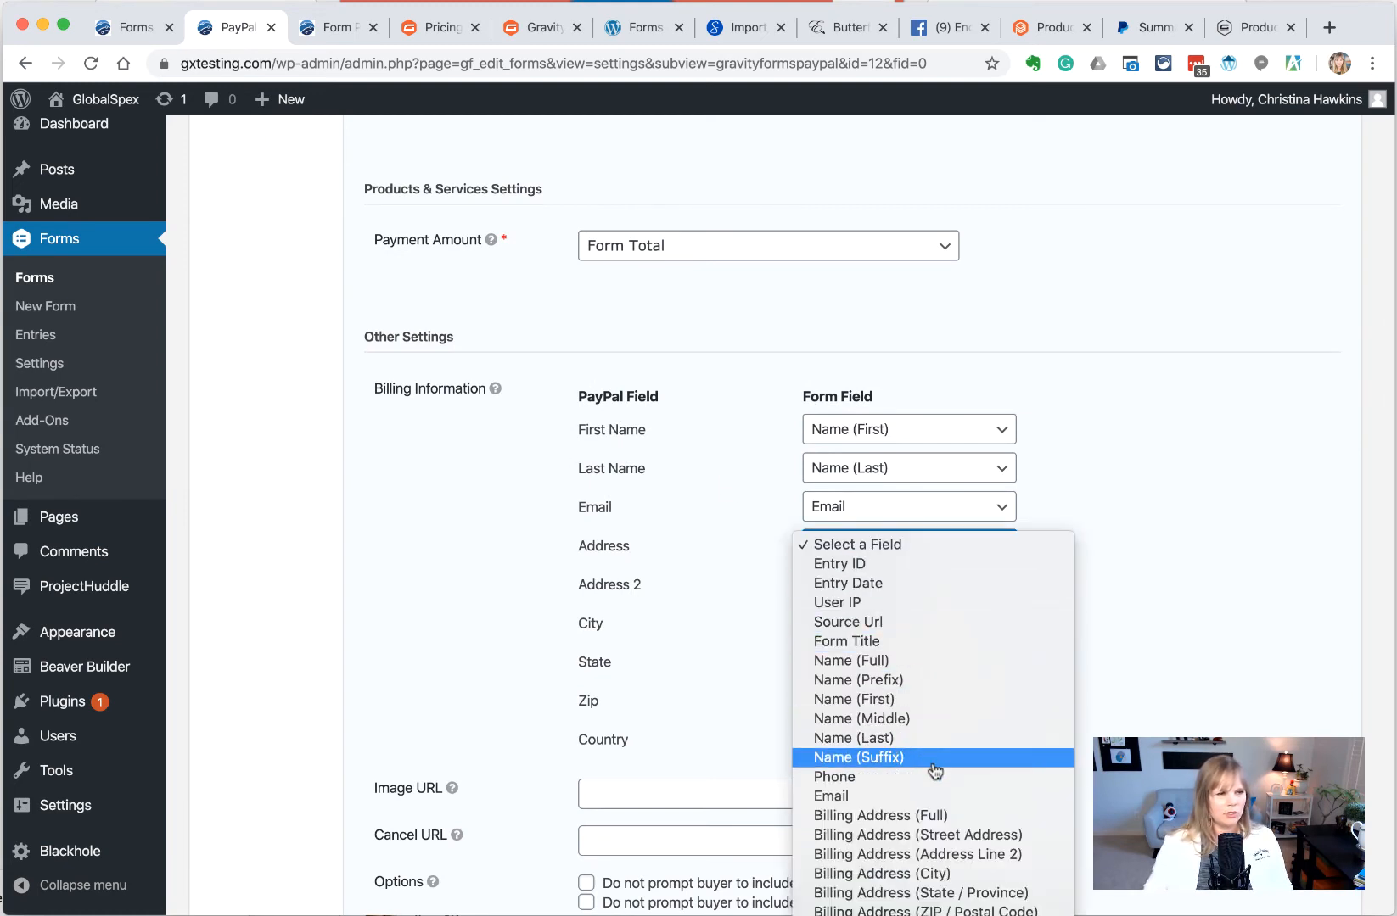
pyautogui.click(934, 835)
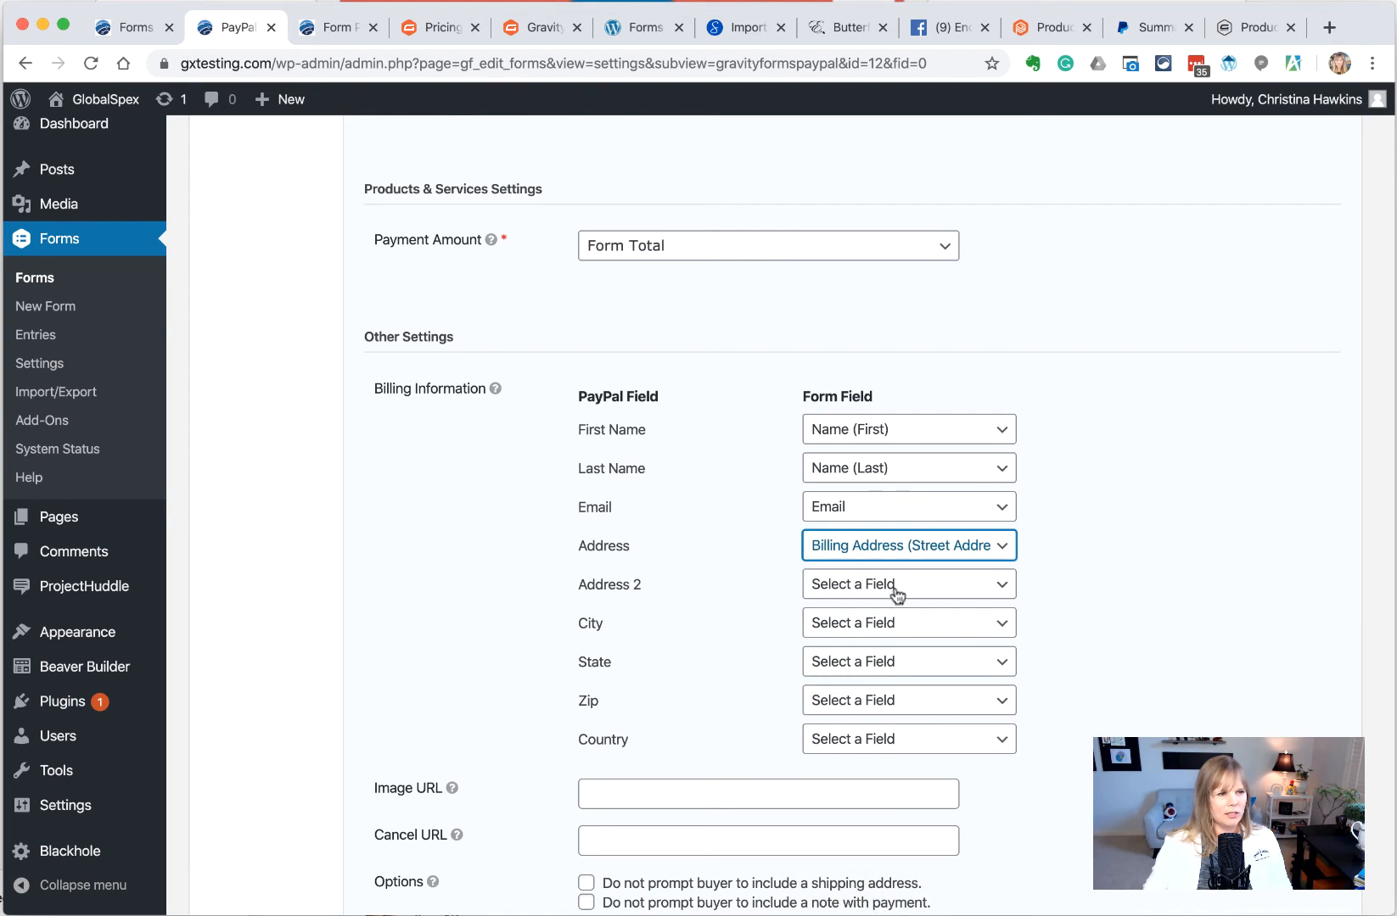
pyautogui.click(896, 594)
pyautogui.click(988, 898)
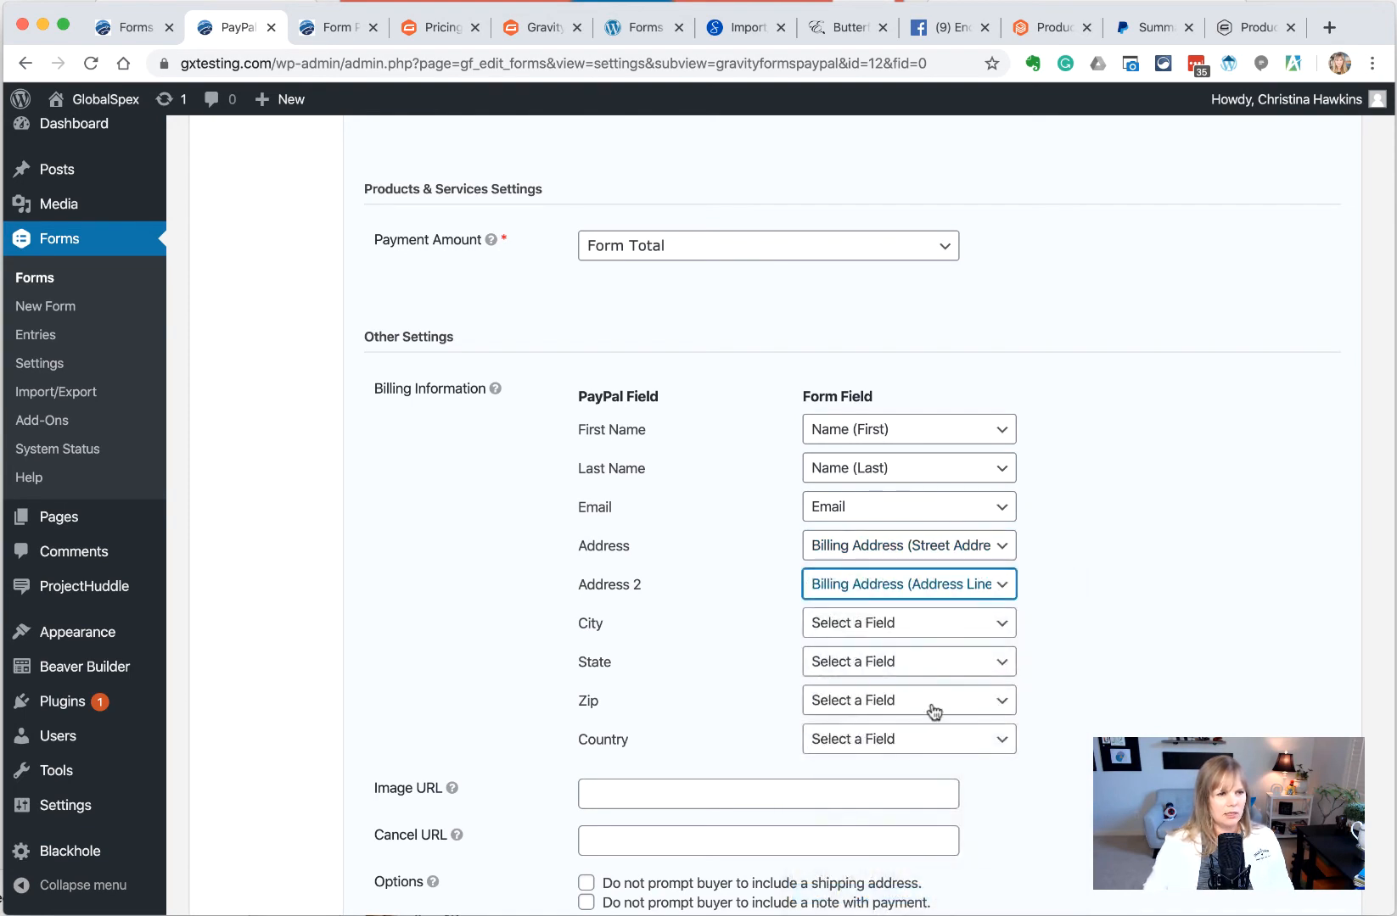
pyautogui.click(904, 625)
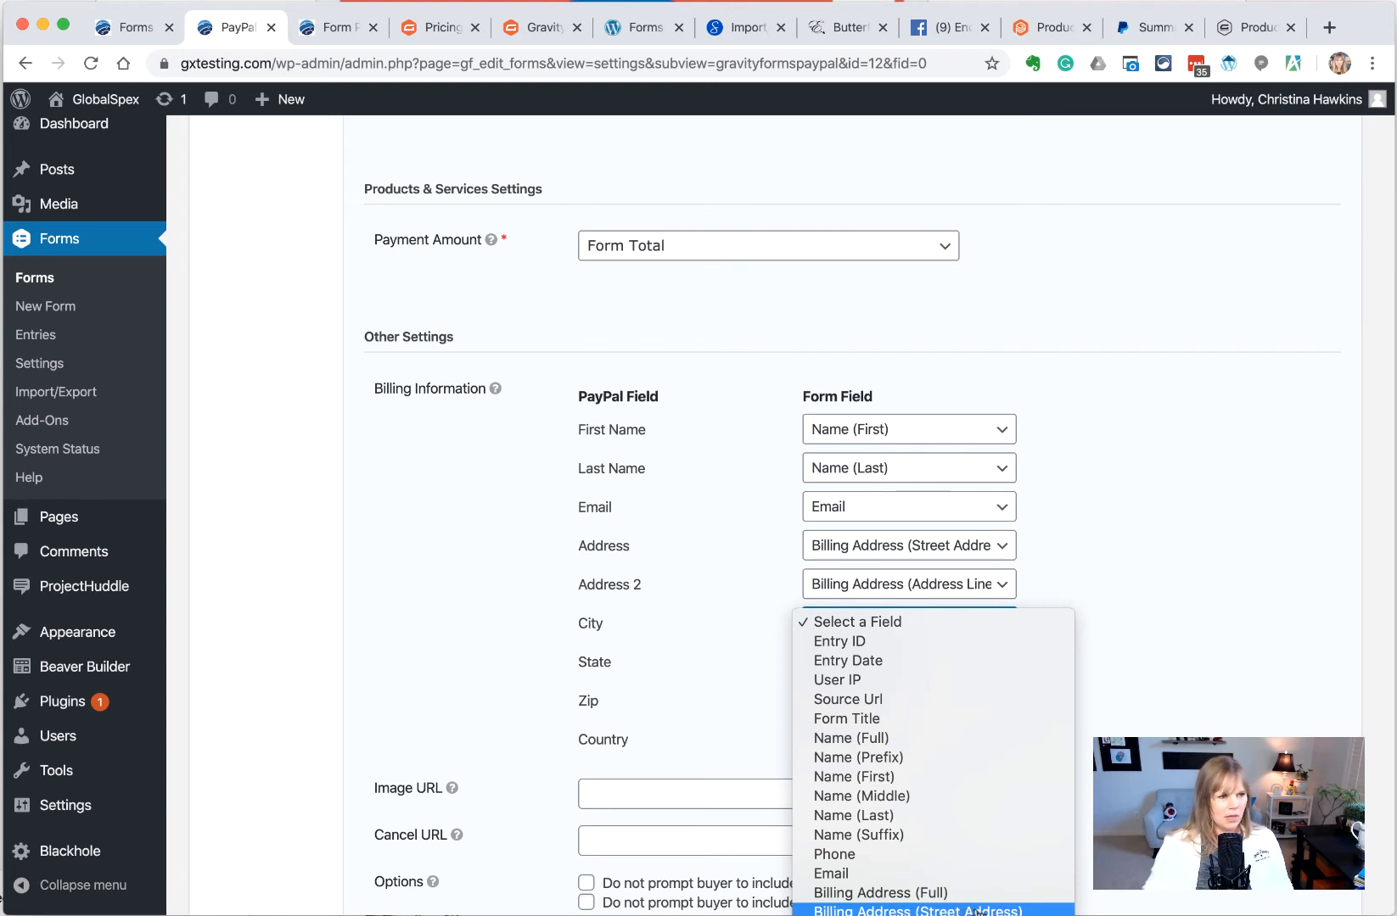
pyautogui.click(980, 827)
# Map State, Zip and Country to Billing Address State, ZIP and Country
pyautogui.click(936, 671)
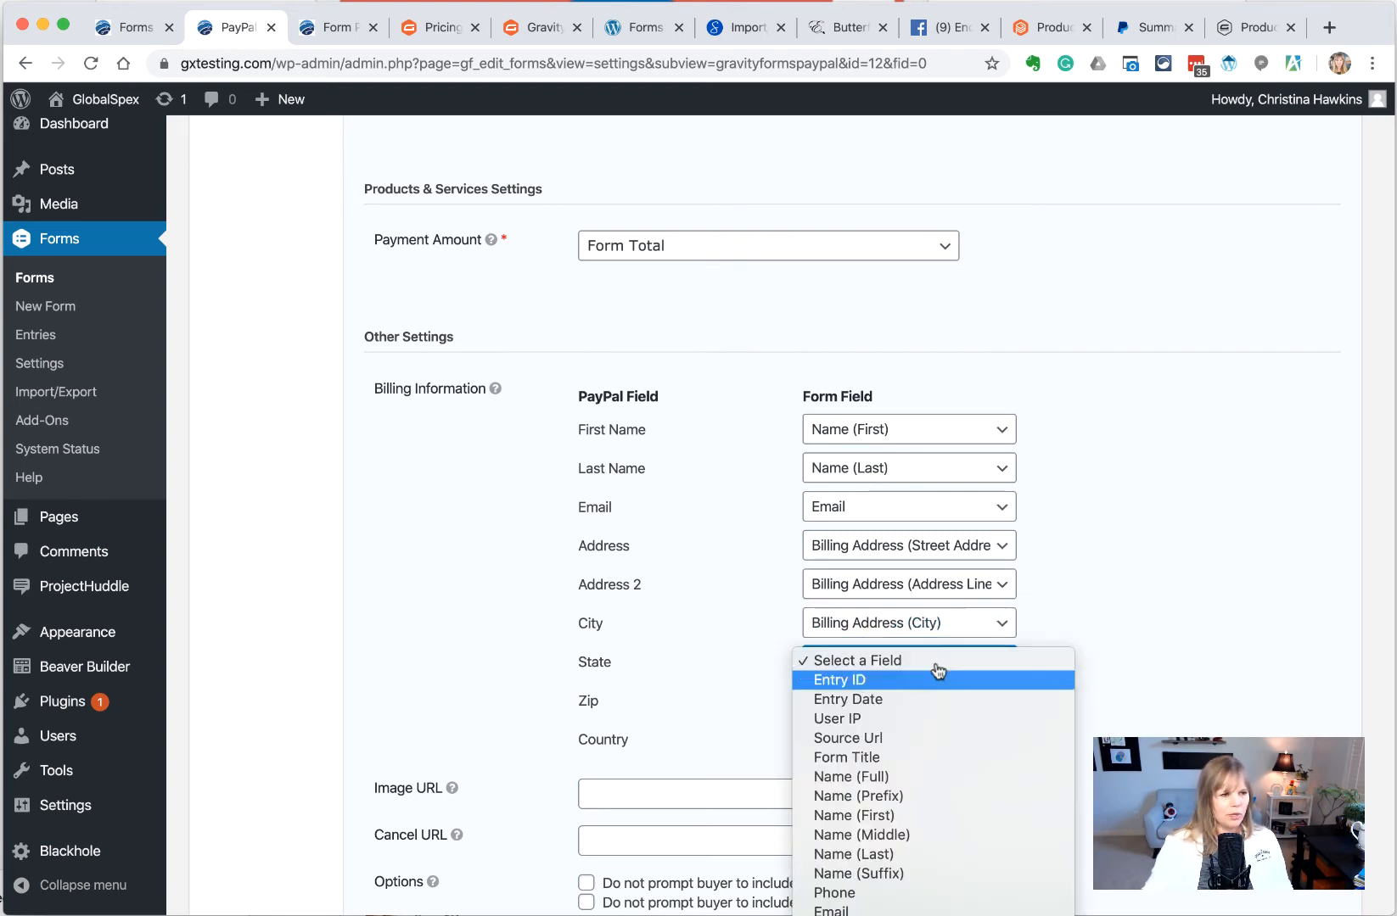
pyautogui.click(923, 721)
pyautogui.click(923, 700)
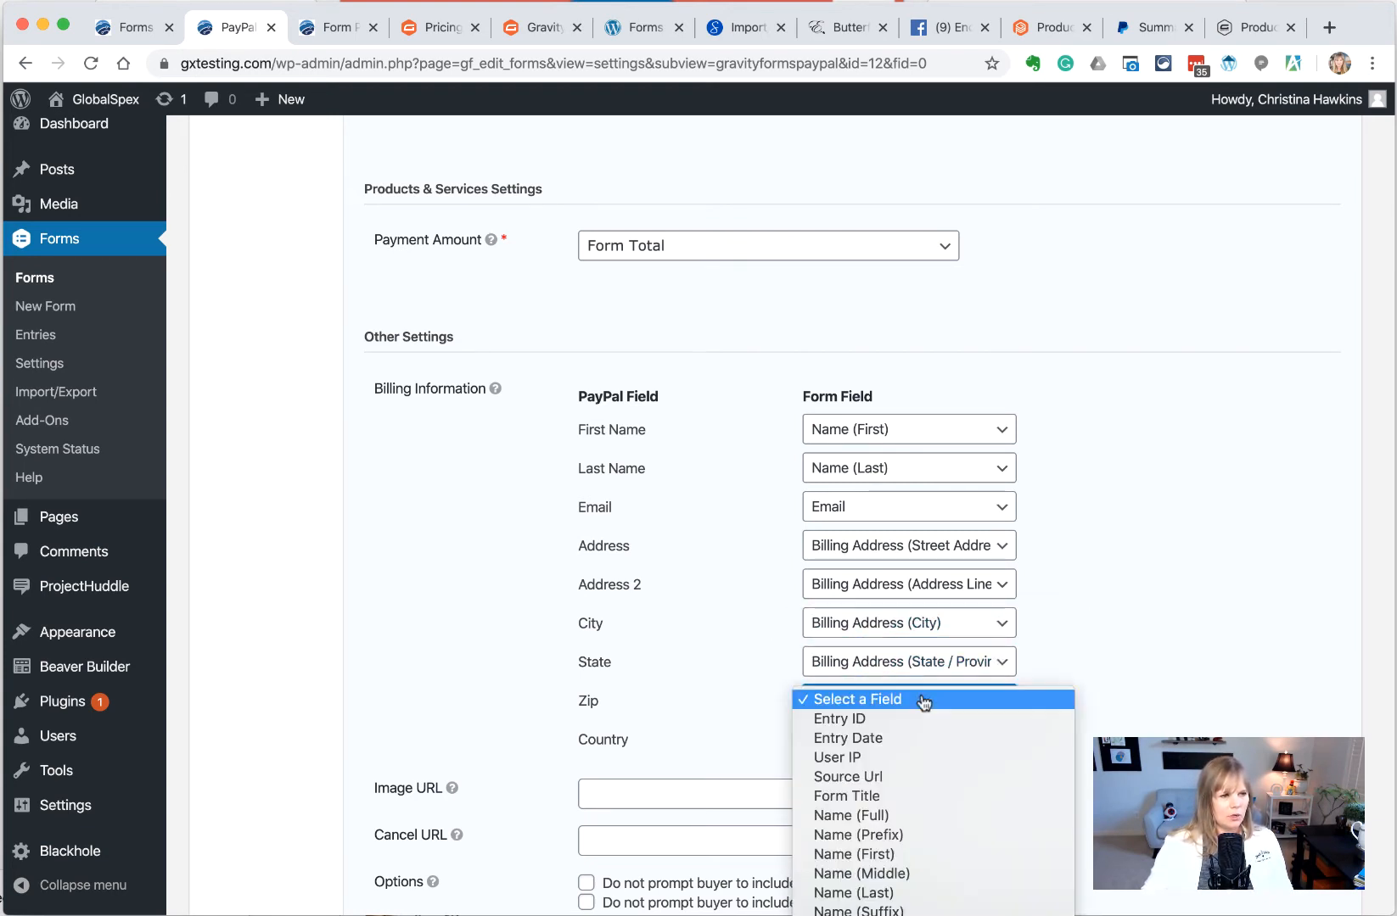
pyautogui.click(913, 772)
pyautogui.click(913, 742)
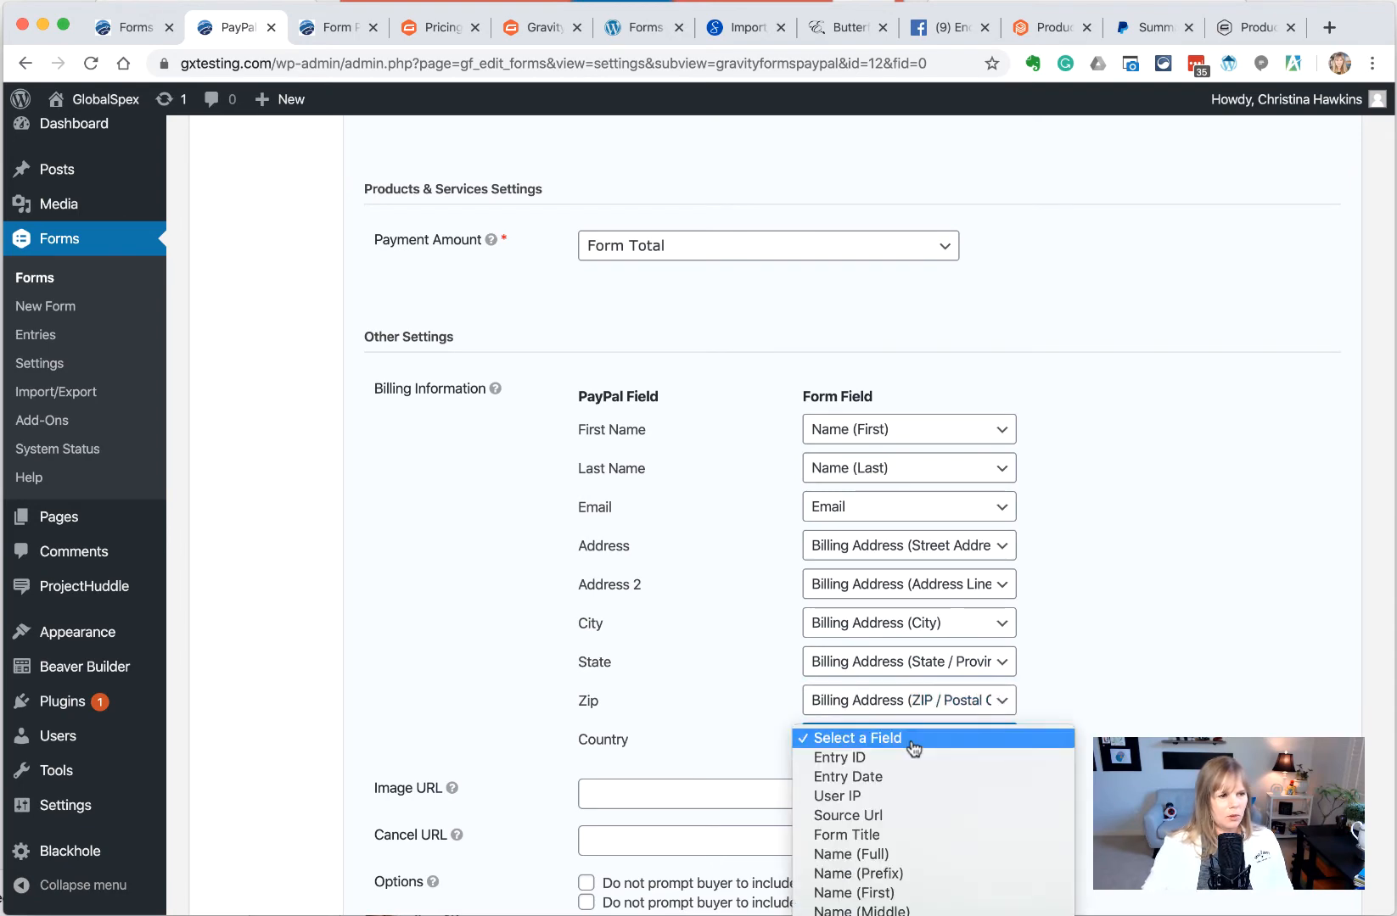
pyautogui.click(913, 911)
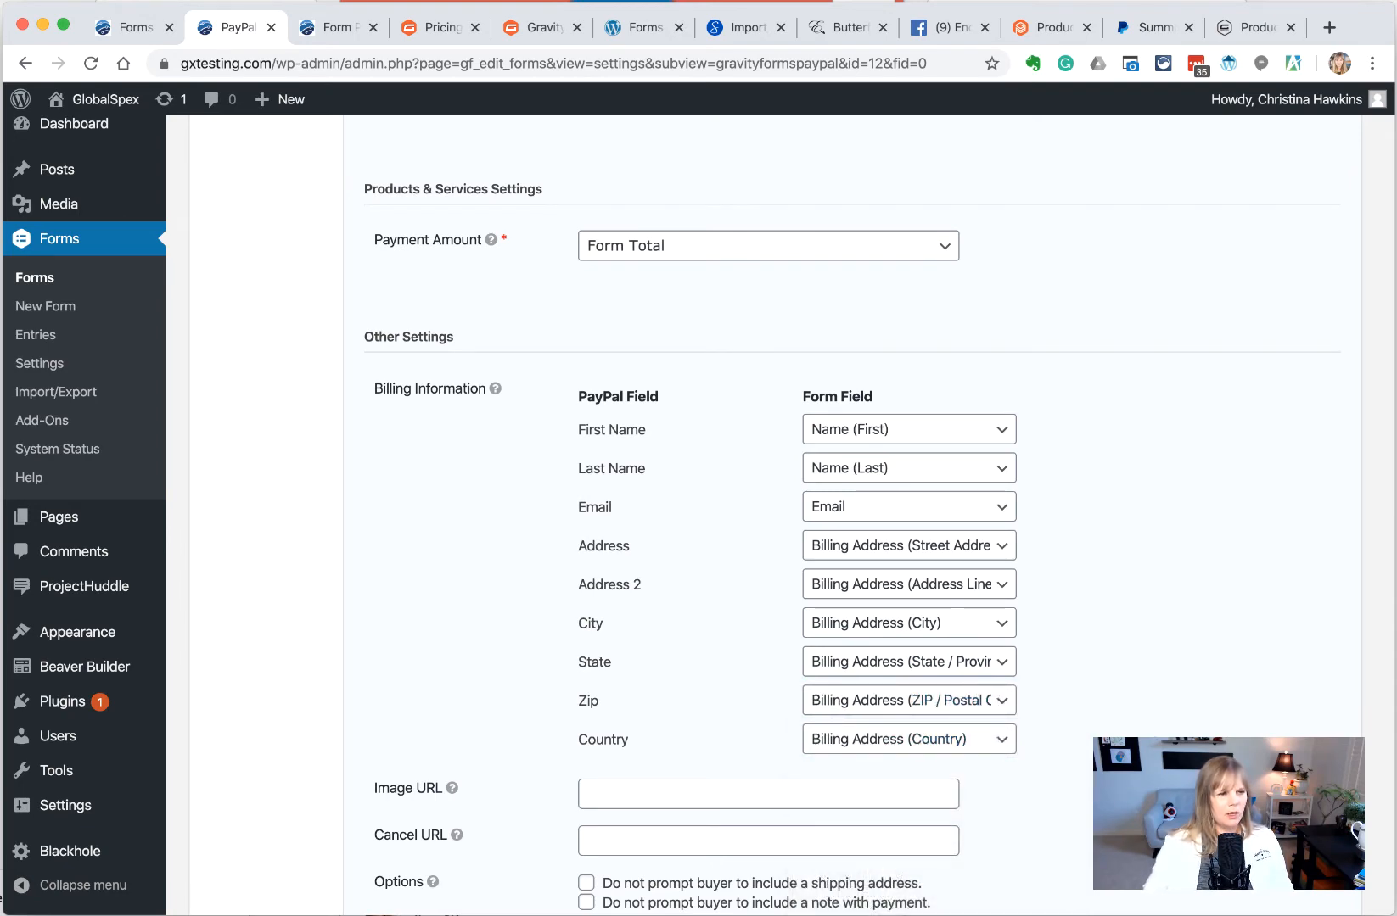
pyautogui.scroll(-3, 768, 543)
pyautogui.moveTo(458, 507)
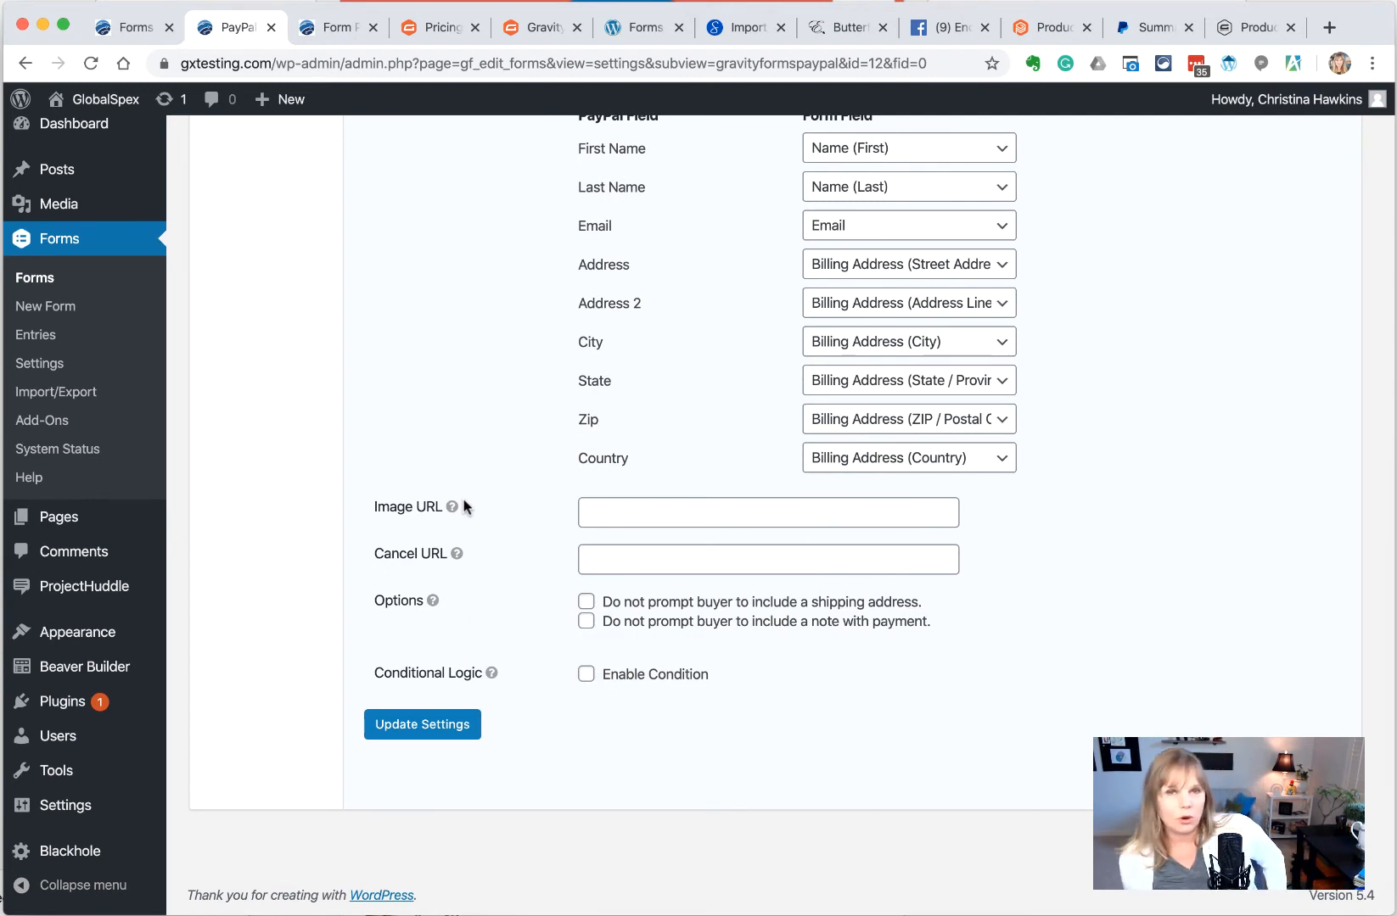
# Leave Image and Cancel URLs blank and tick 'Do not prompt buyer to include a shipping address'
pyautogui.click(602, 509)
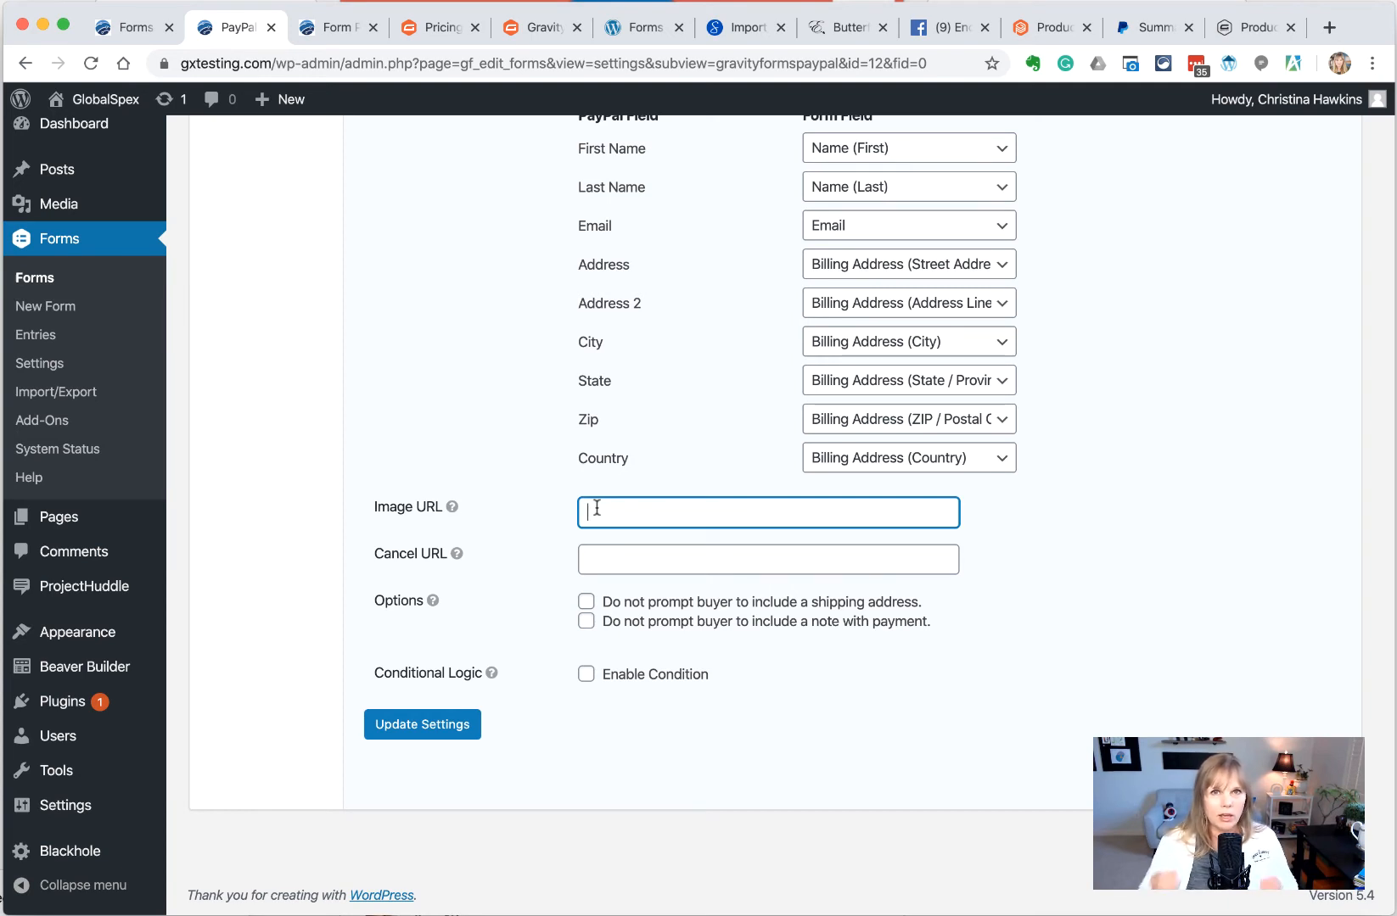
pyautogui.moveTo(64, 204)
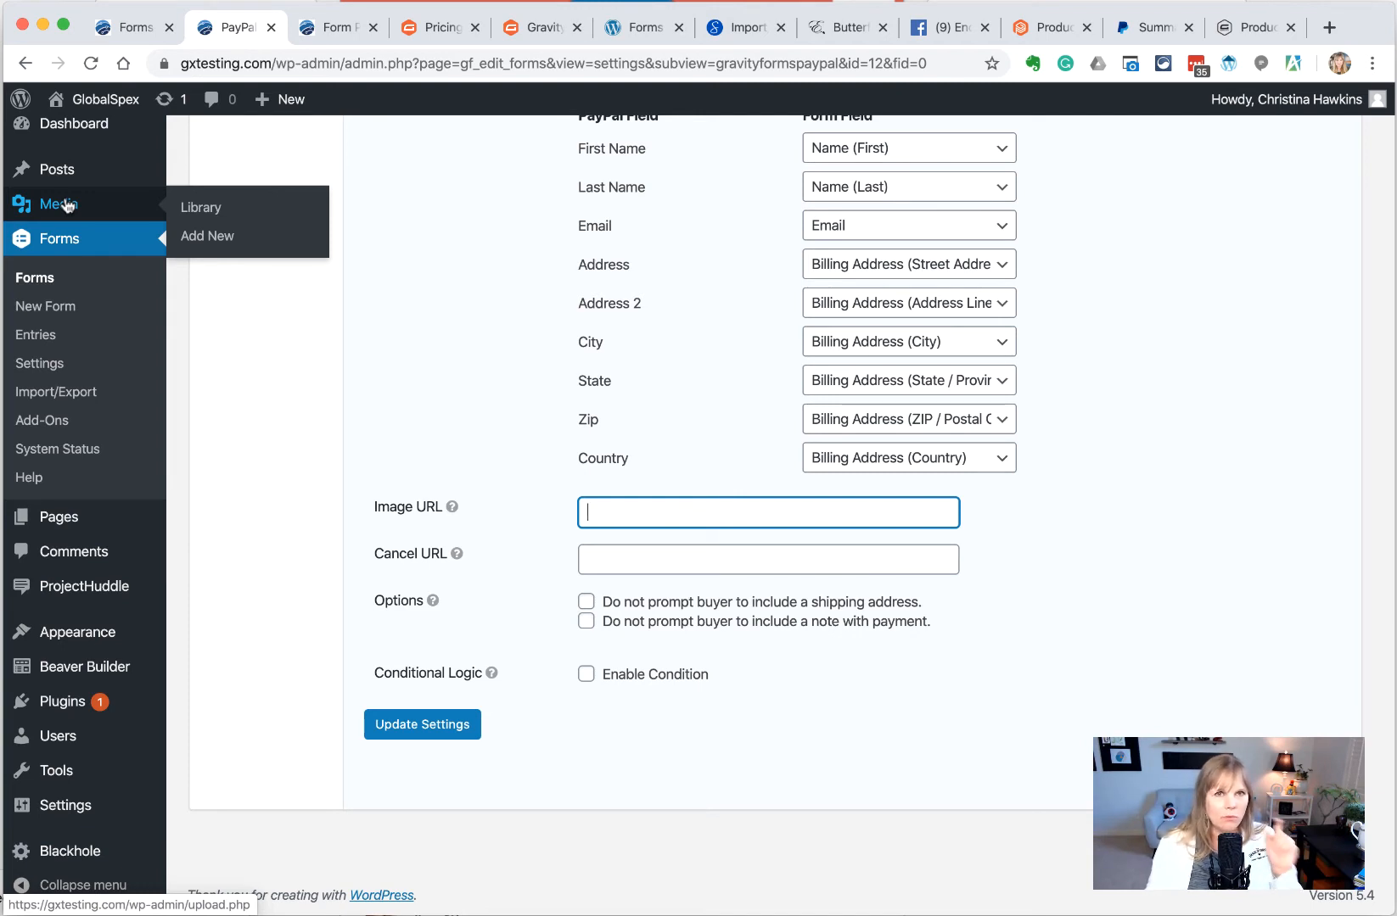
pyautogui.press('Tab')
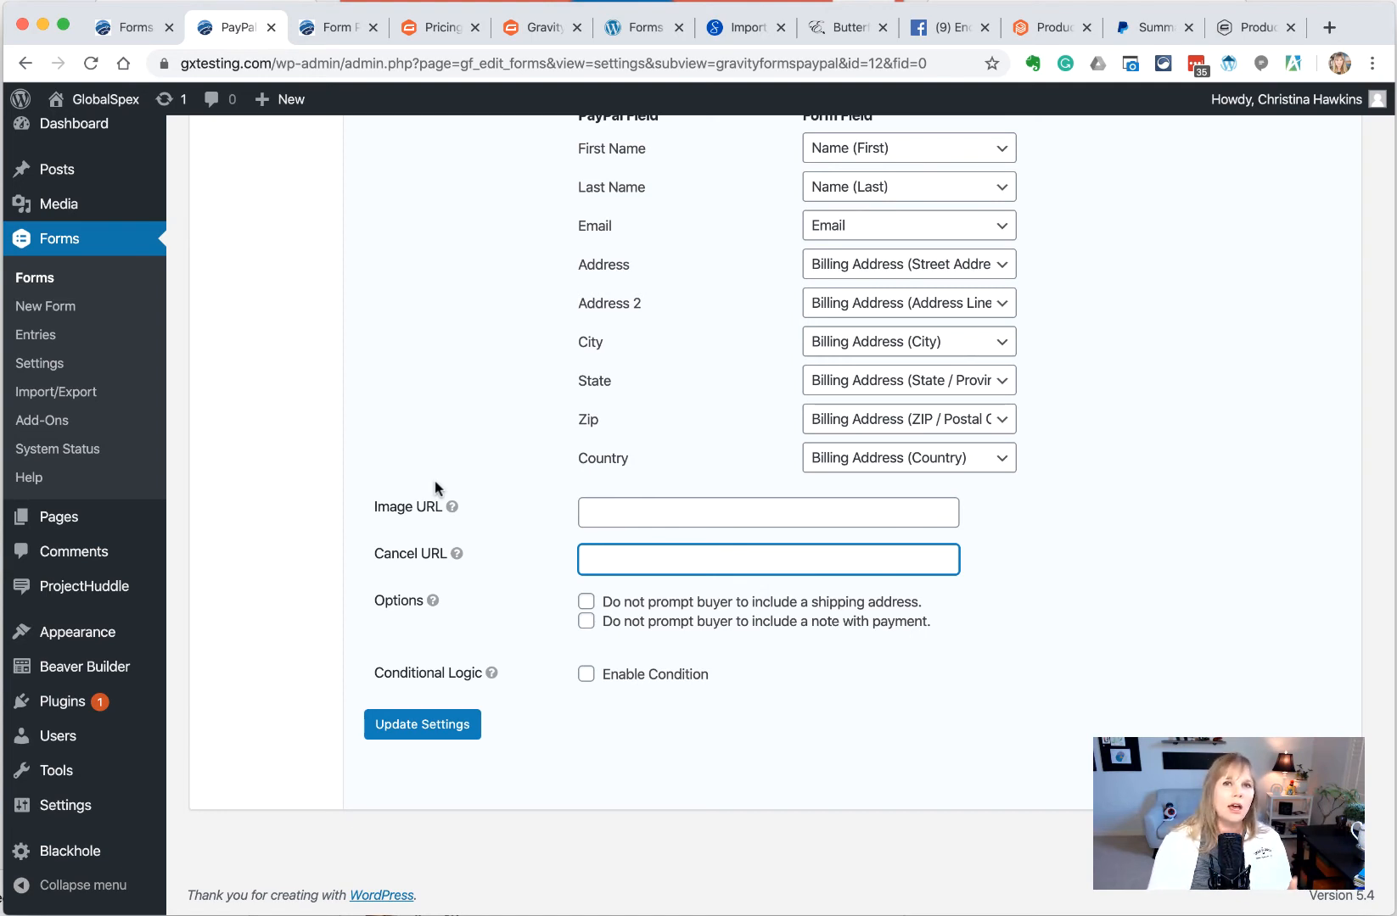
pyautogui.click(705, 658)
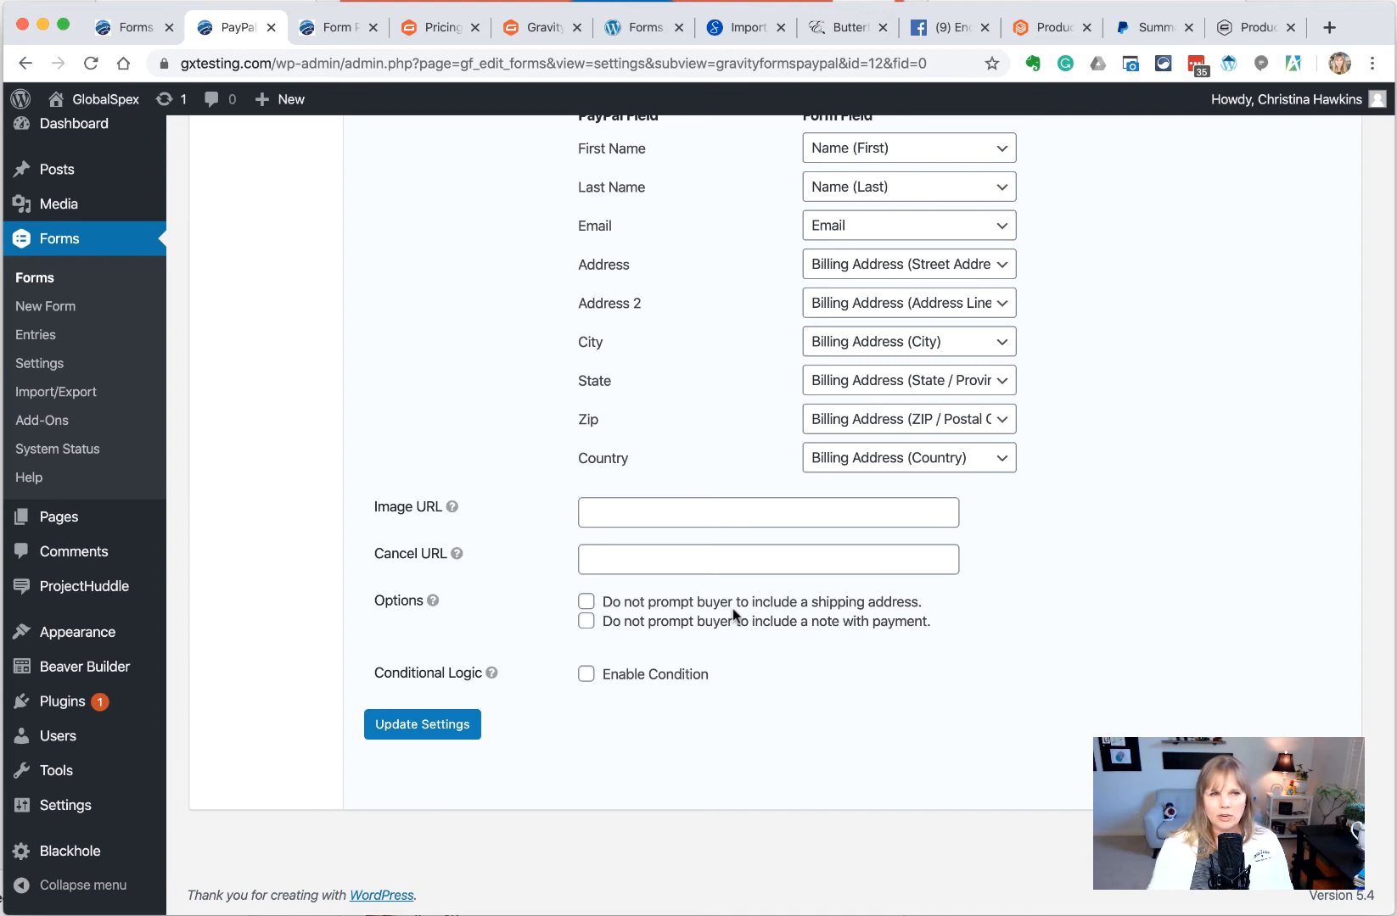
pyautogui.click(587, 603)
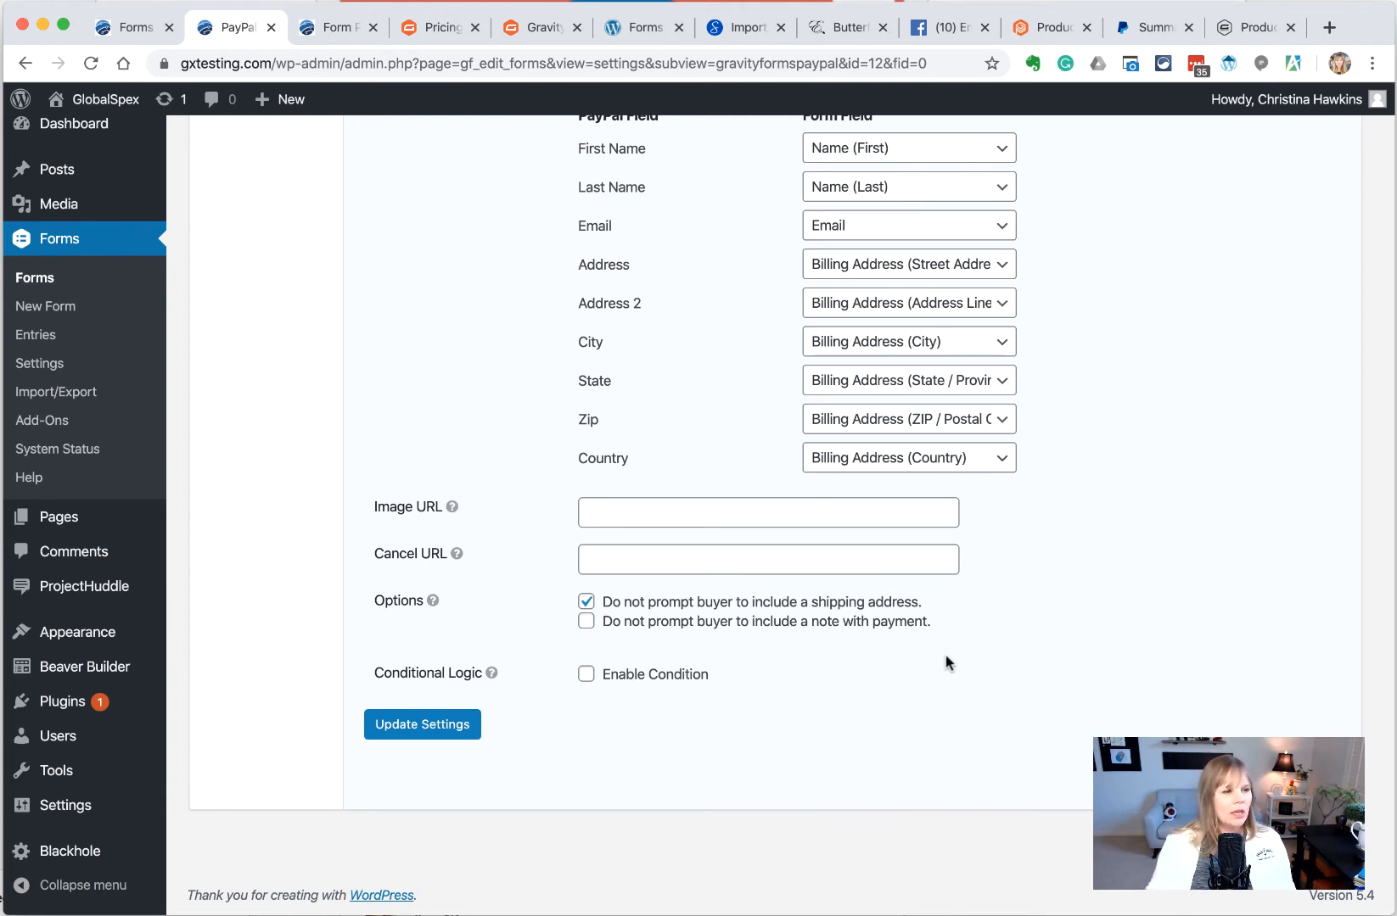
# Save the feed with Update Settings and check the PayPal e-mail field
pyautogui.scroll(2, 945, 655)
pyautogui.click(422, 859)
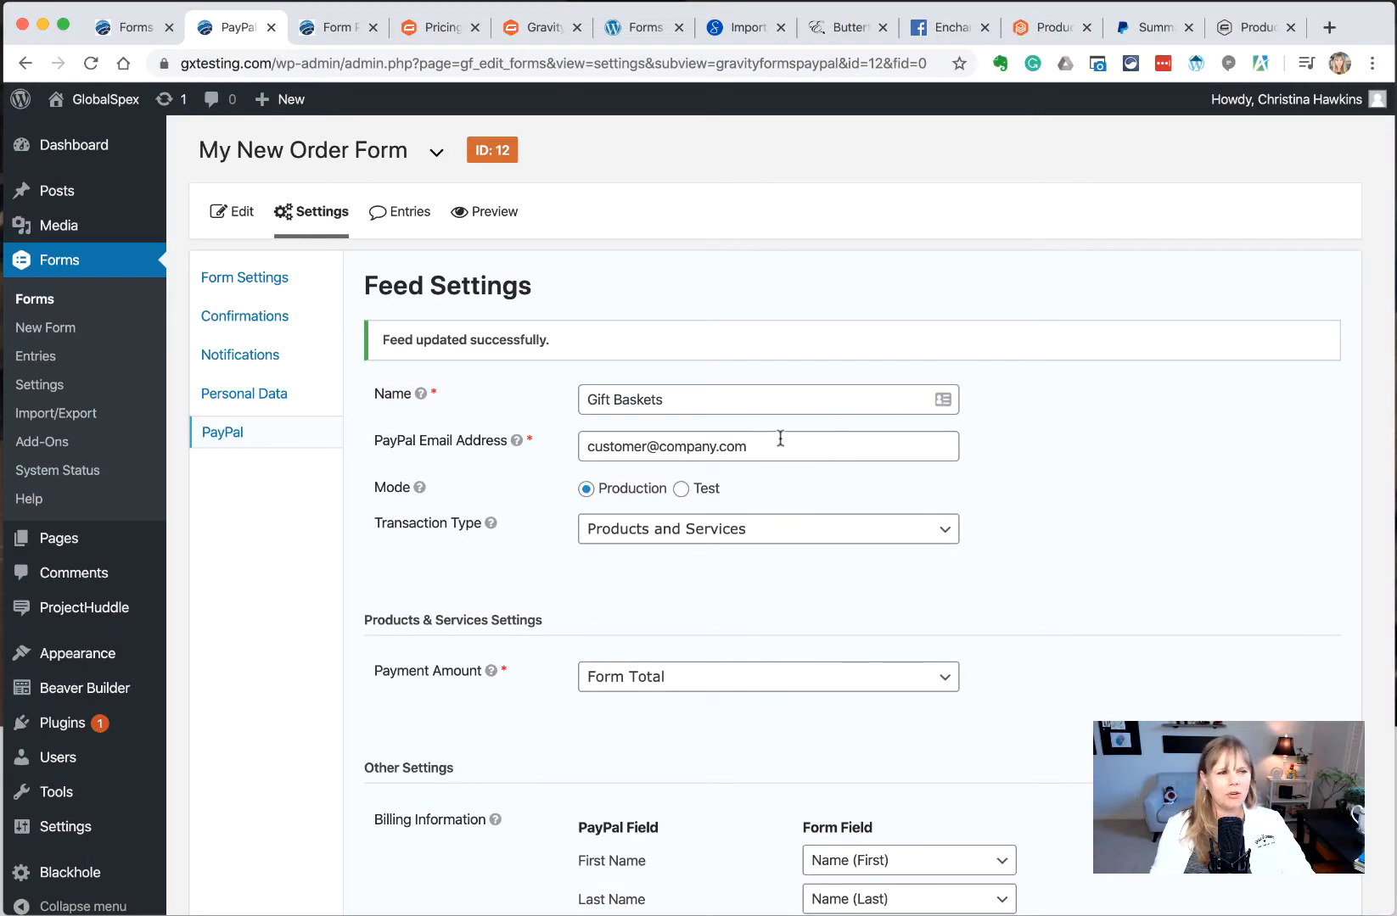
pyautogui.moveTo(776, 441); pyautogui.dragTo(563, 449)
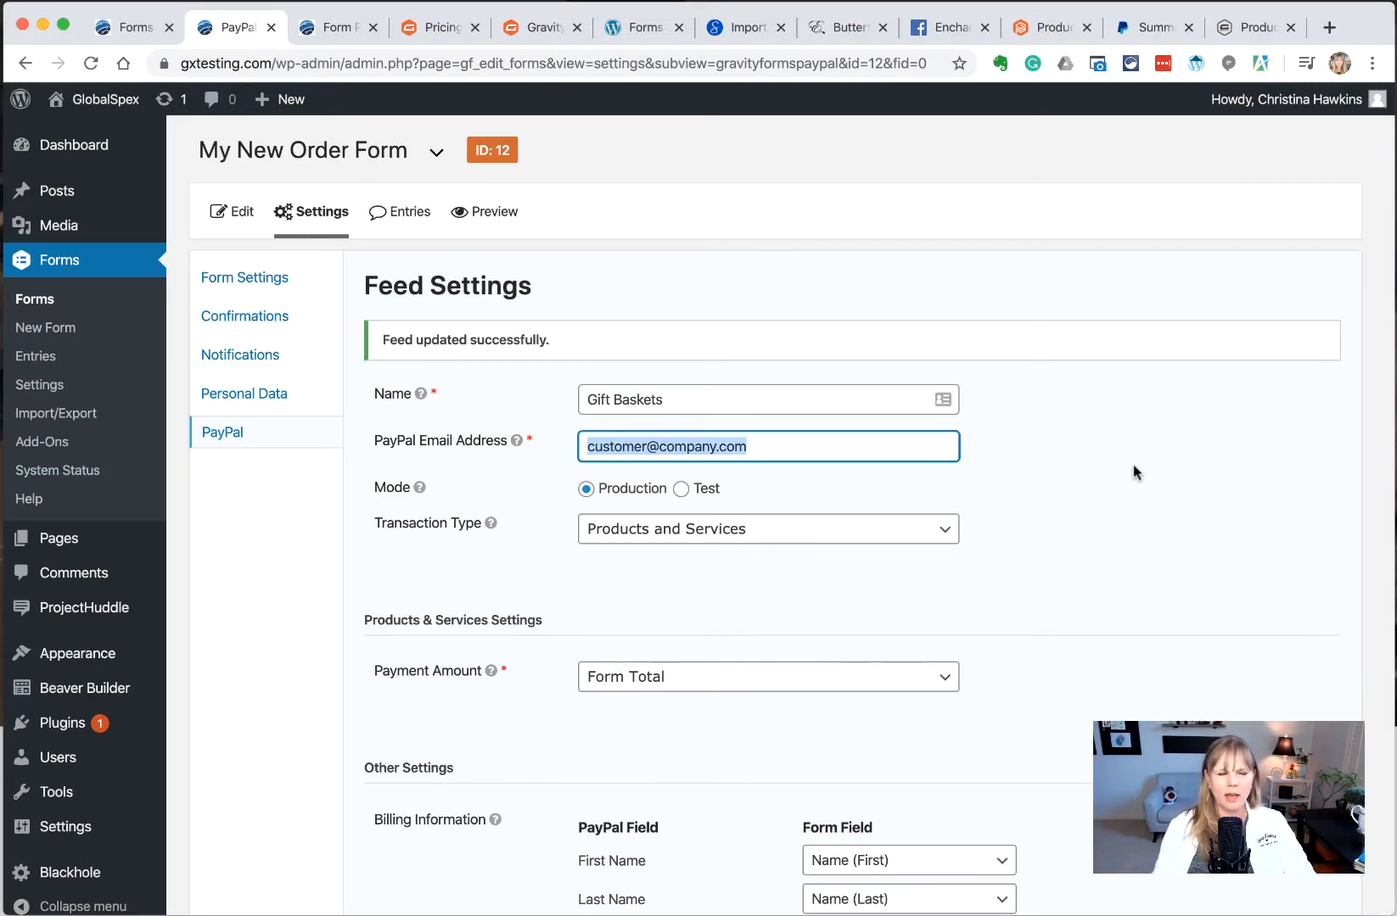
pyautogui.click(808, 437)
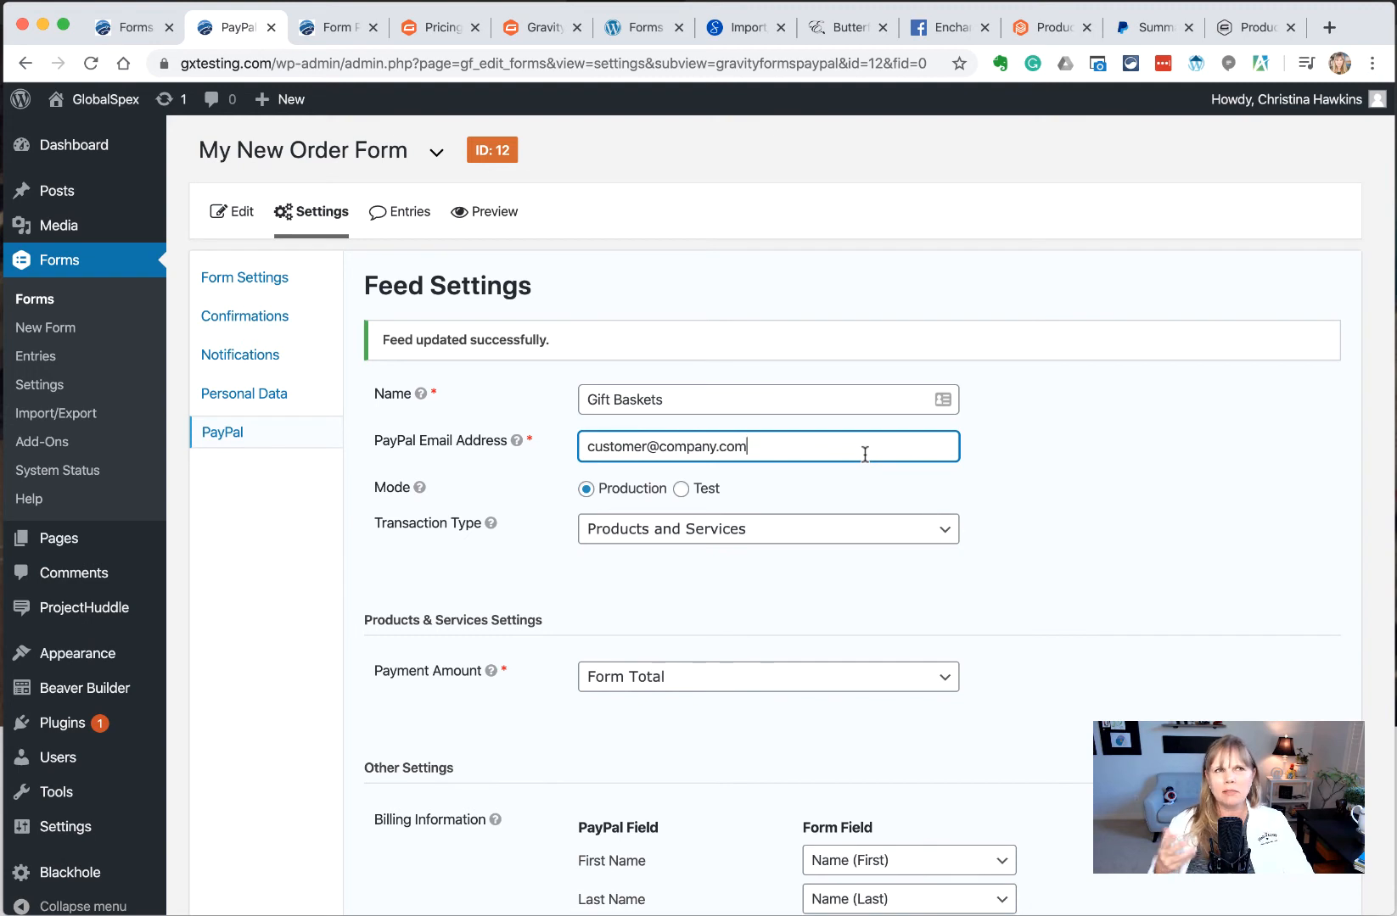
pyautogui.click(1193, 540)
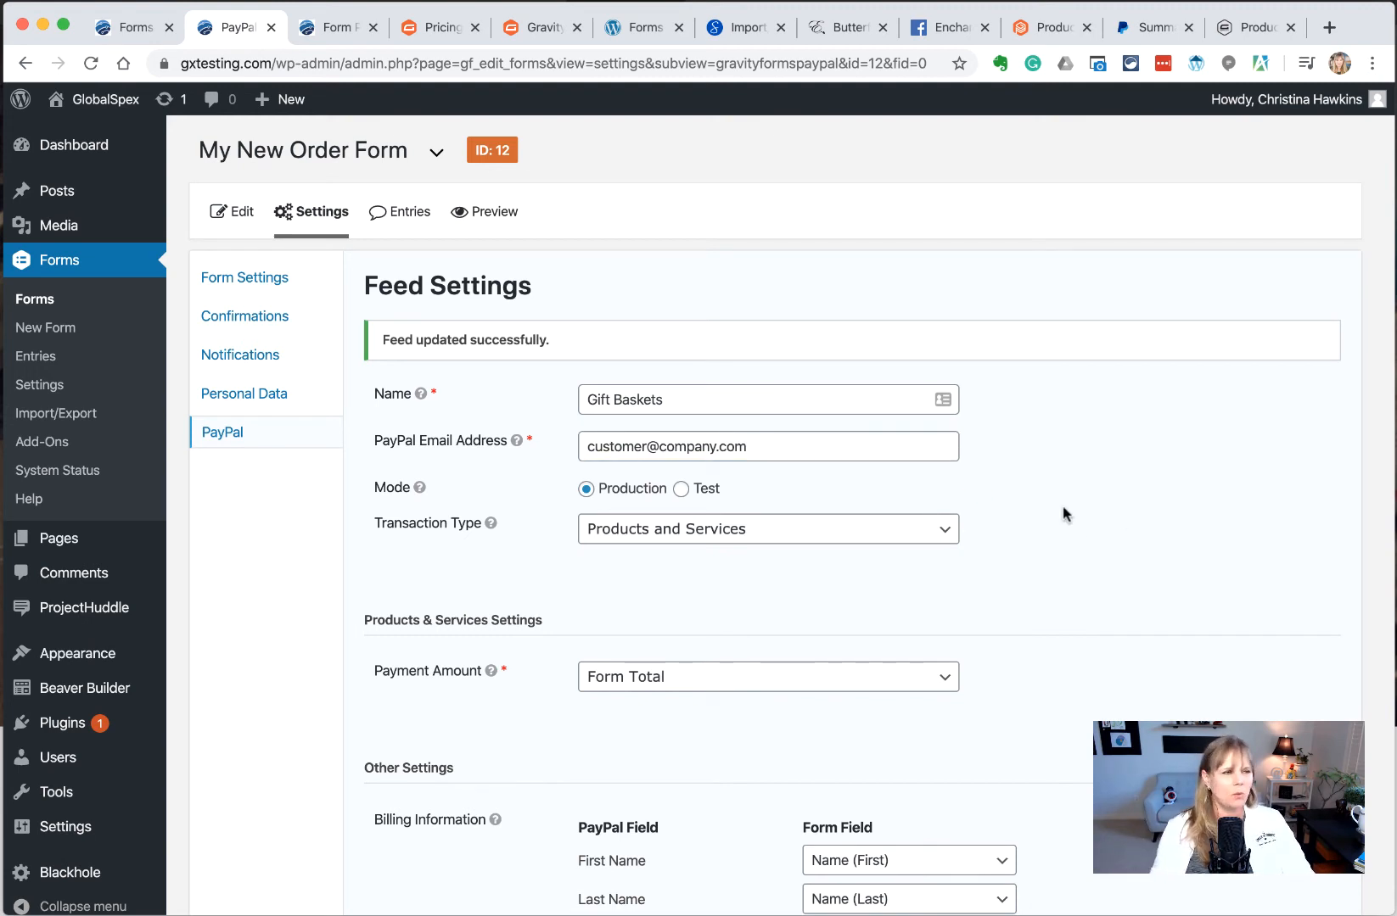
# Open the Admin Notification and set its event to Payment Completed
pyautogui.click(248, 360)
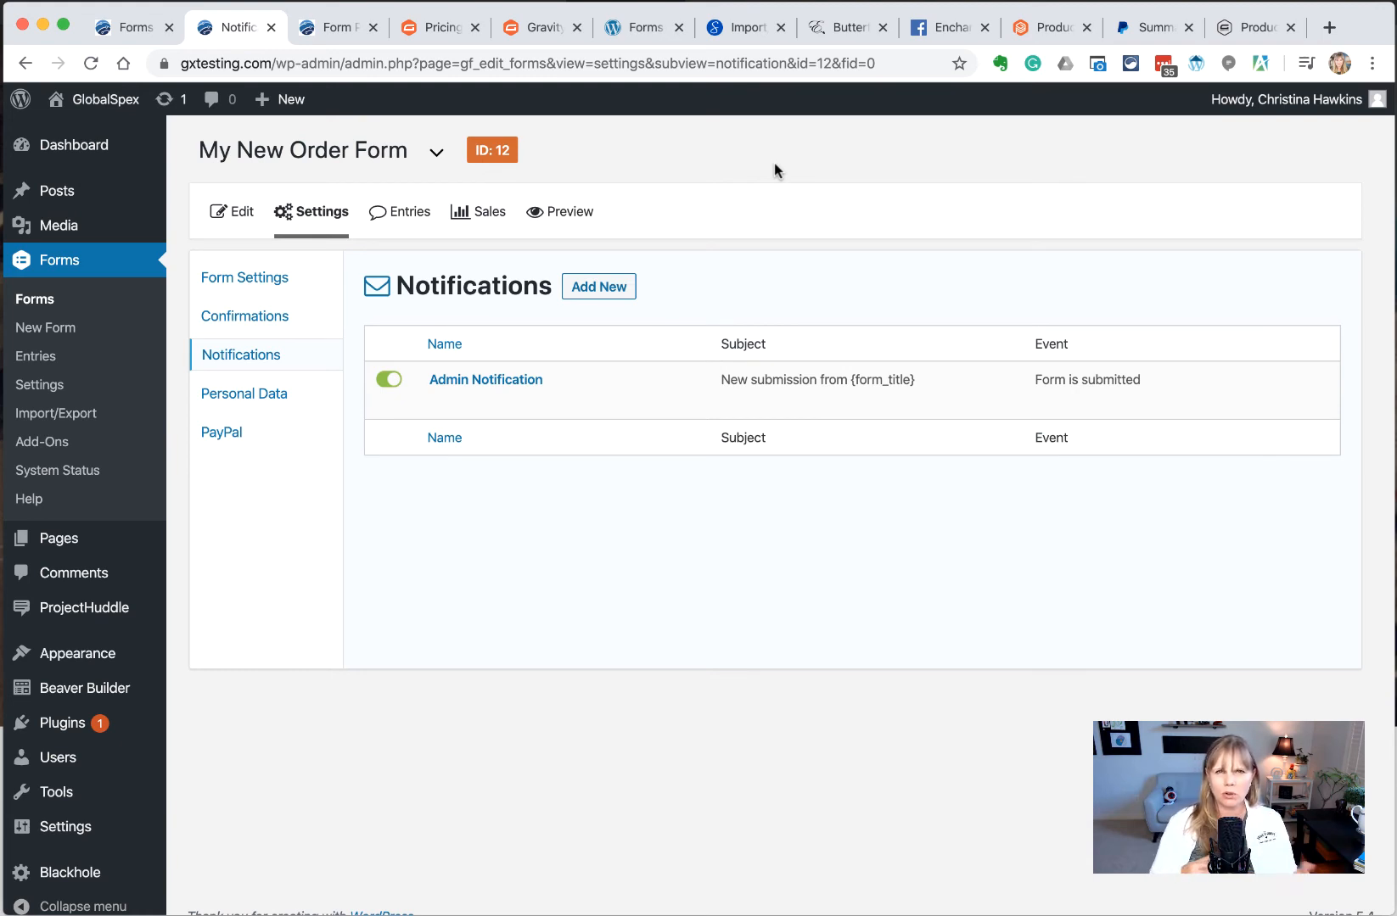
pyautogui.moveTo(446, 389)
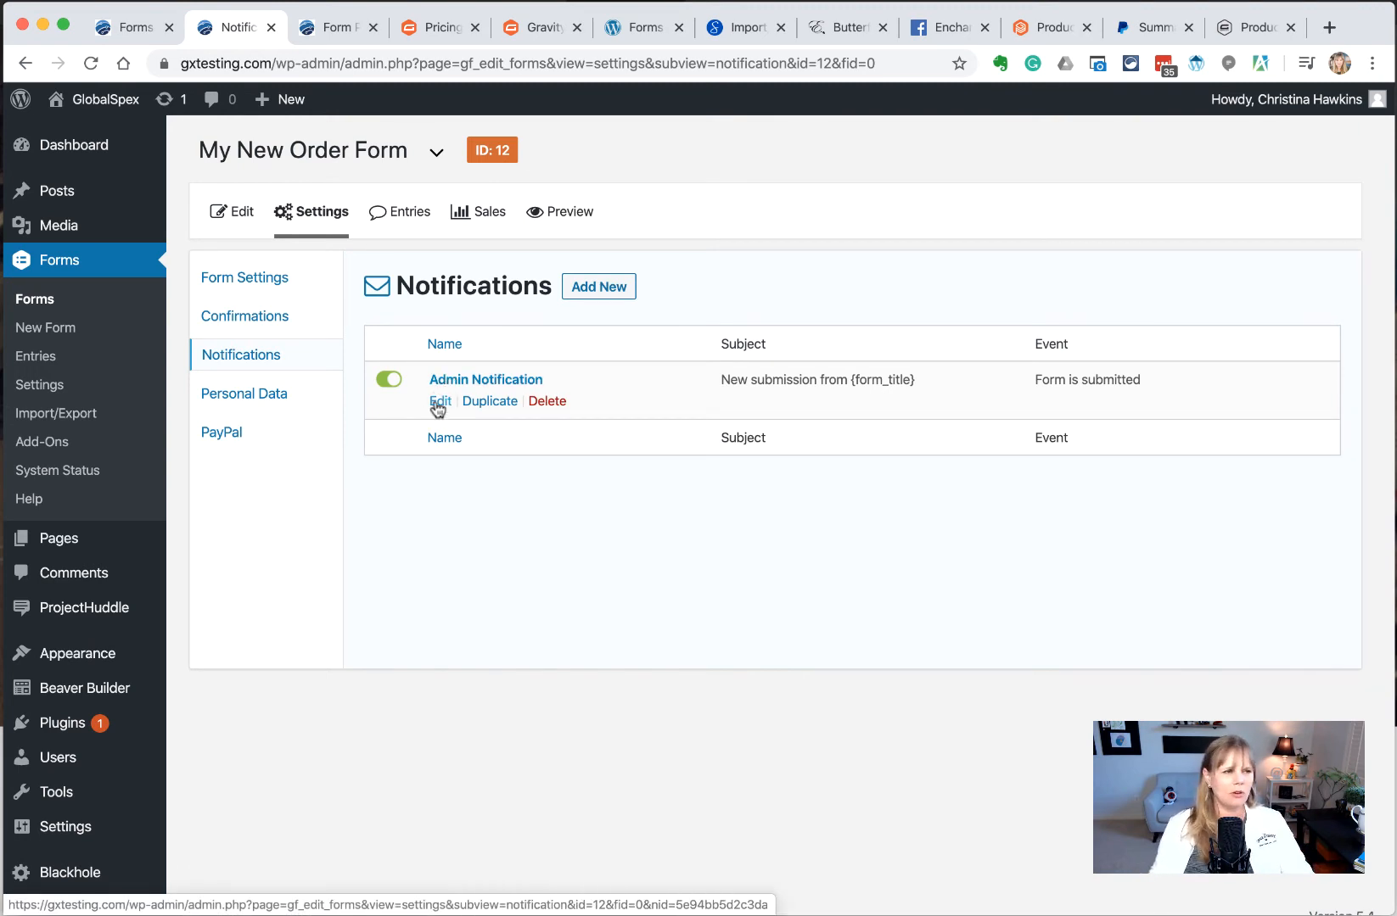
pyautogui.click(440, 401)
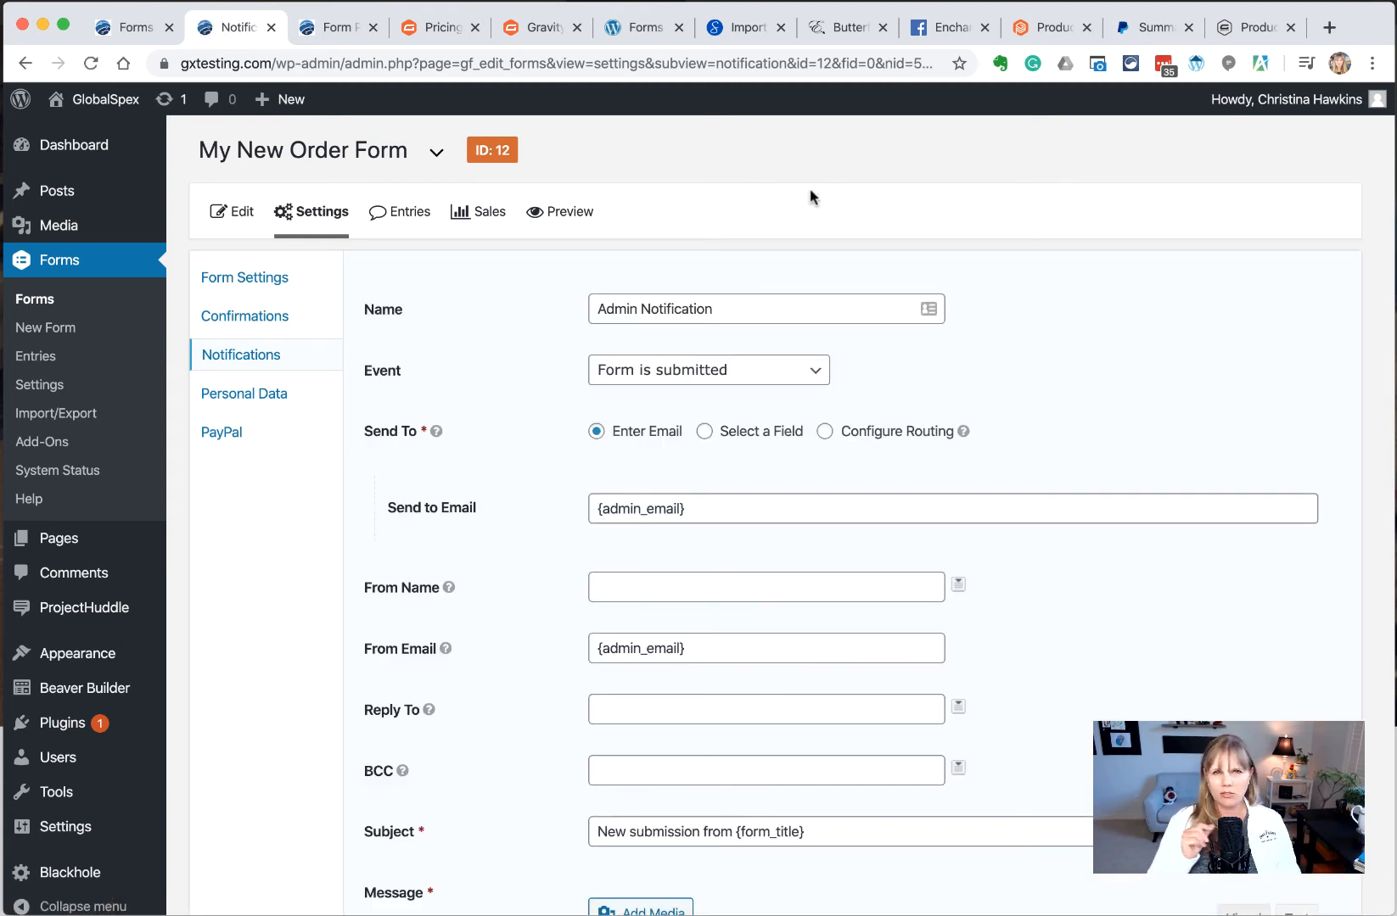
pyautogui.scroll(-2, 765, 242)
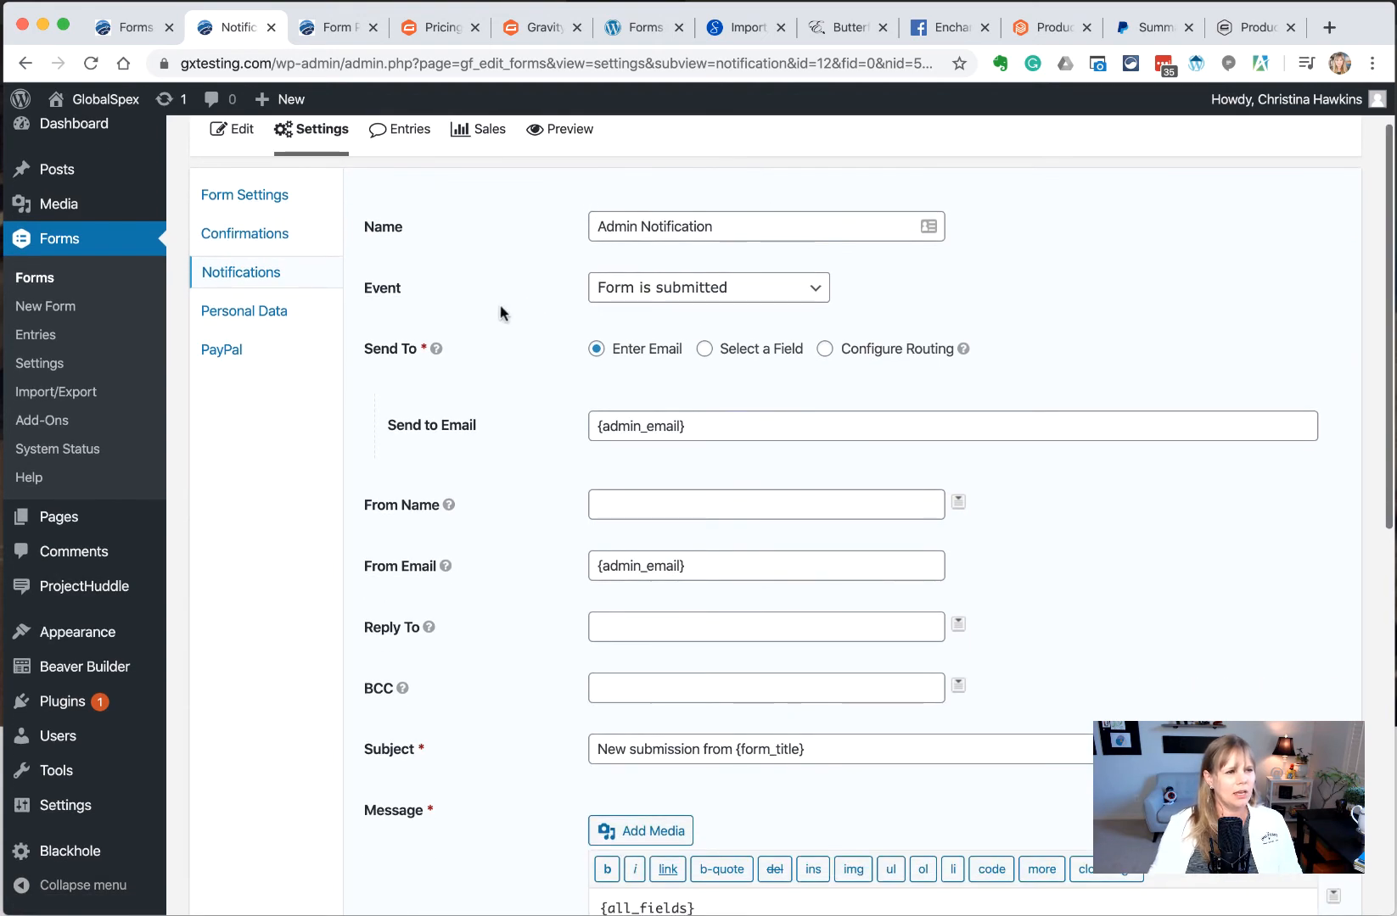
pyautogui.click(654, 295)
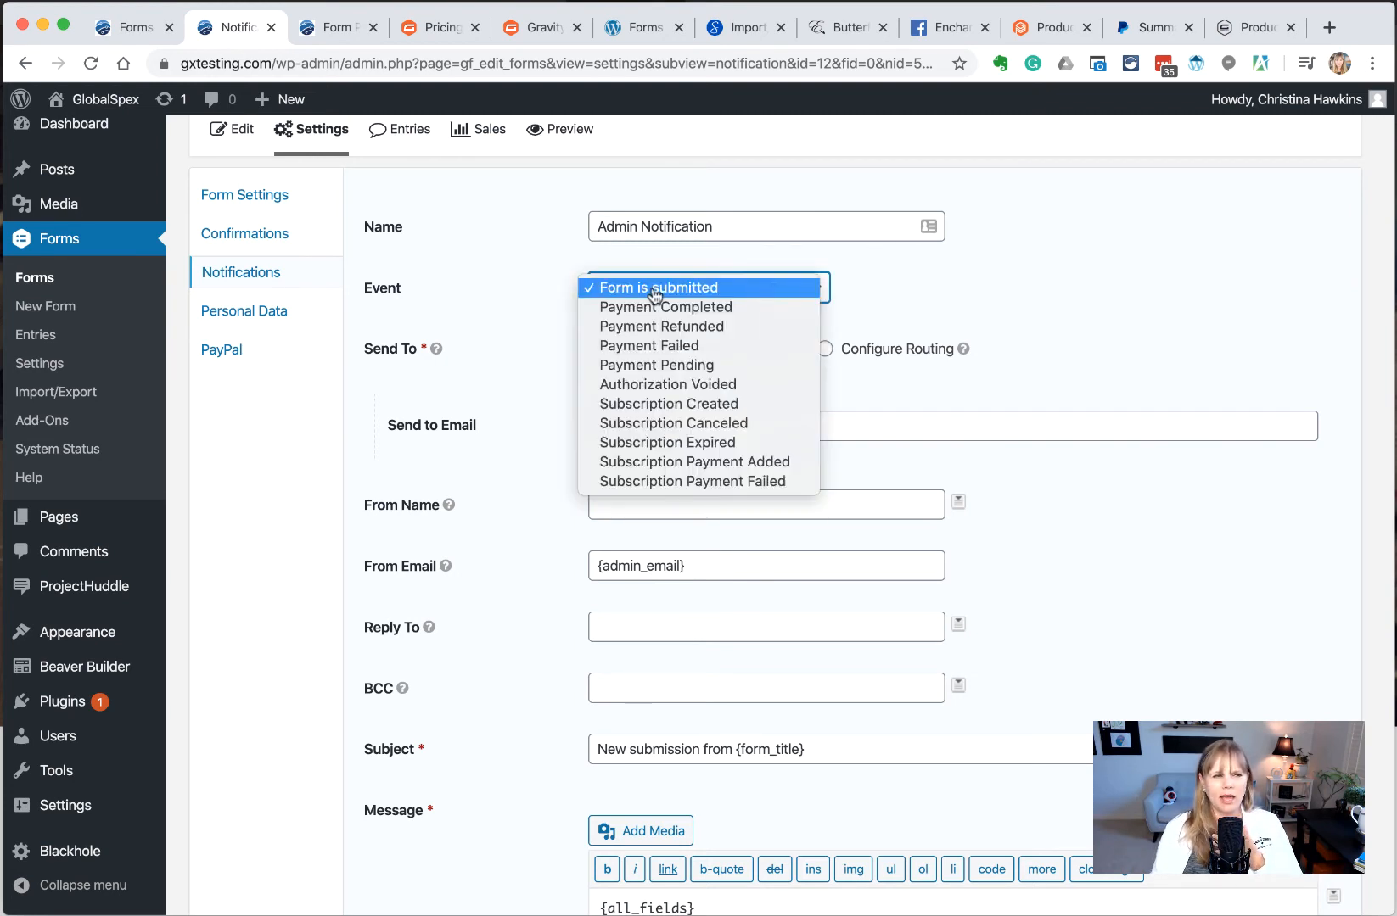
pyautogui.click(656, 306)
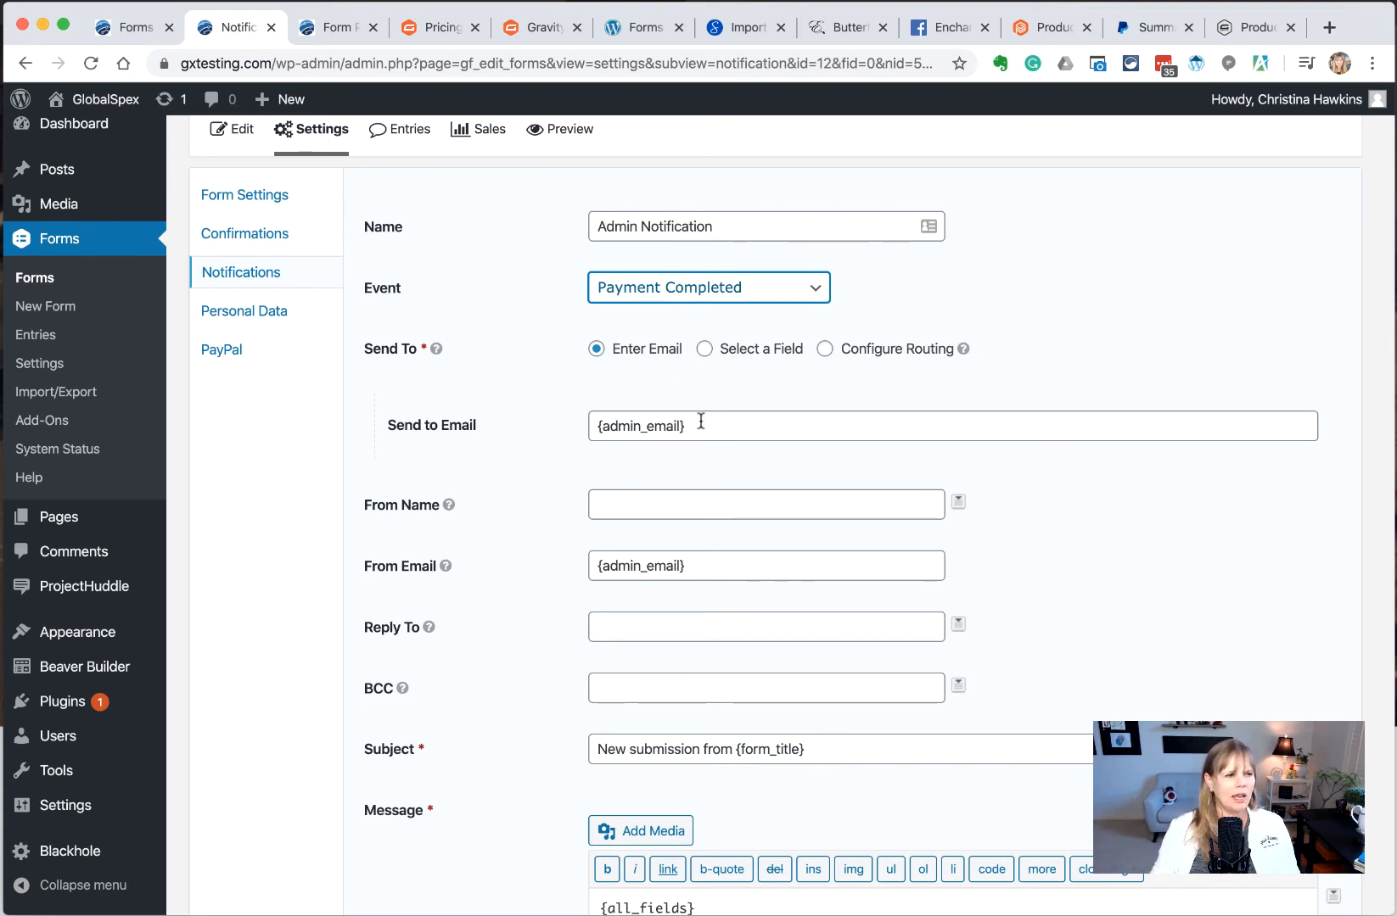
# Set Send To to the order e-mail address and From Name to Company
pyautogui.moveTo(698, 420); pyautogui.dragTo(561, 418)
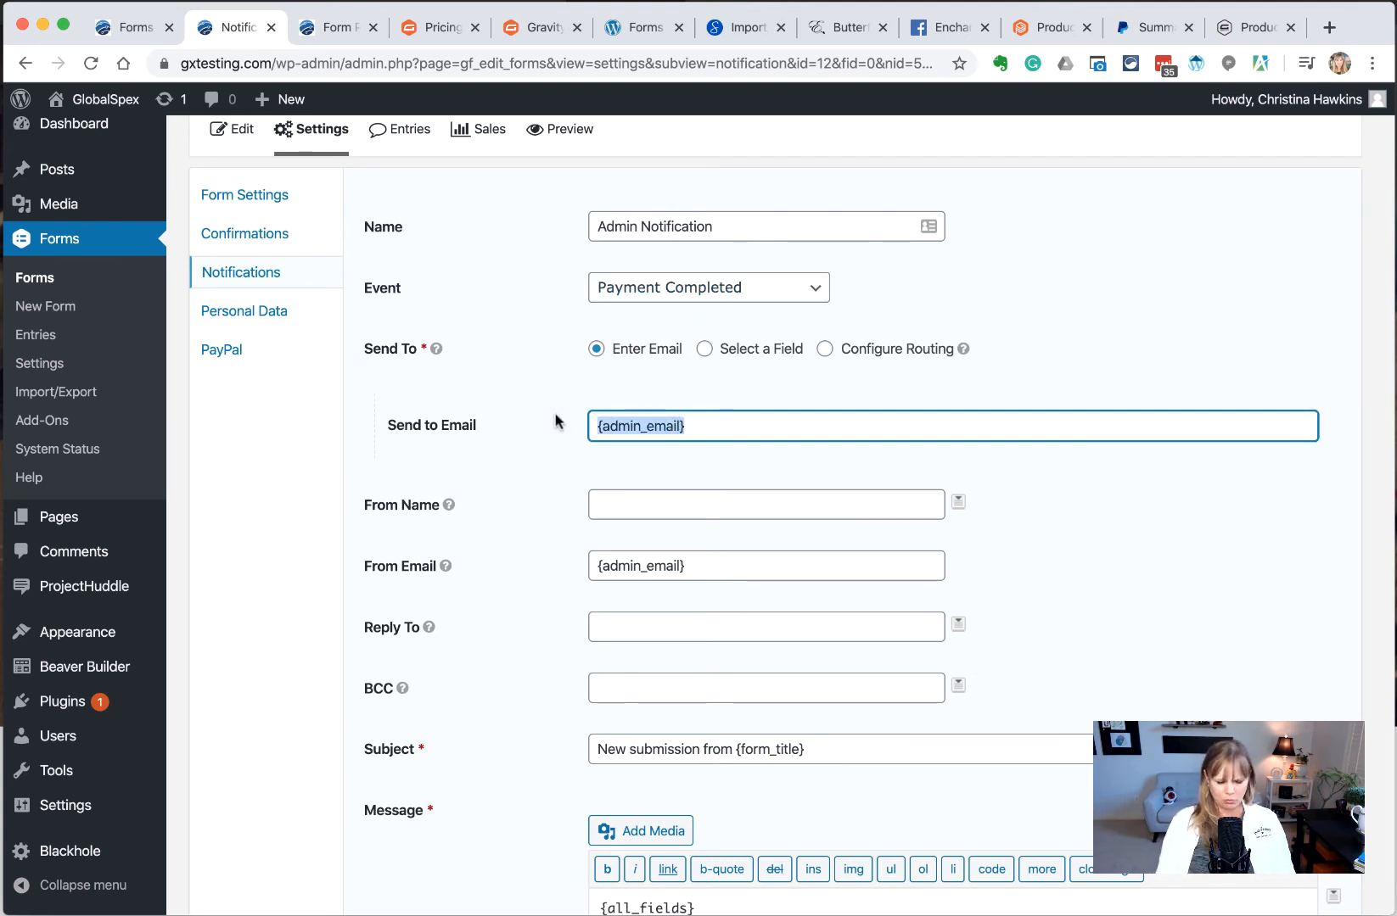
pyautogui.write('s')
pyautogui.press('BackSpace')
pyautogui.write('ord')
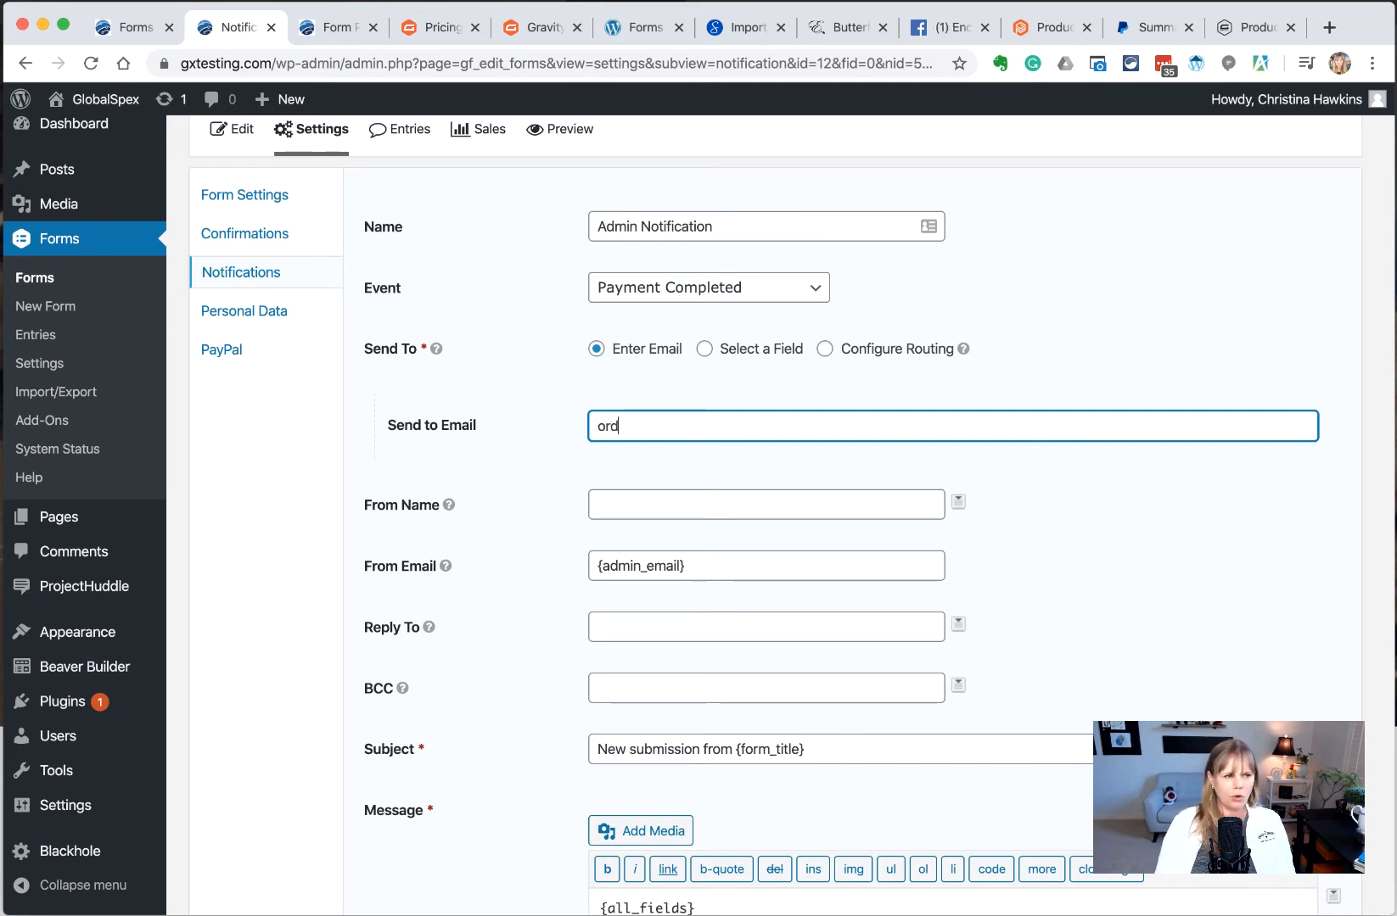
pyautogui.write('er@compan')
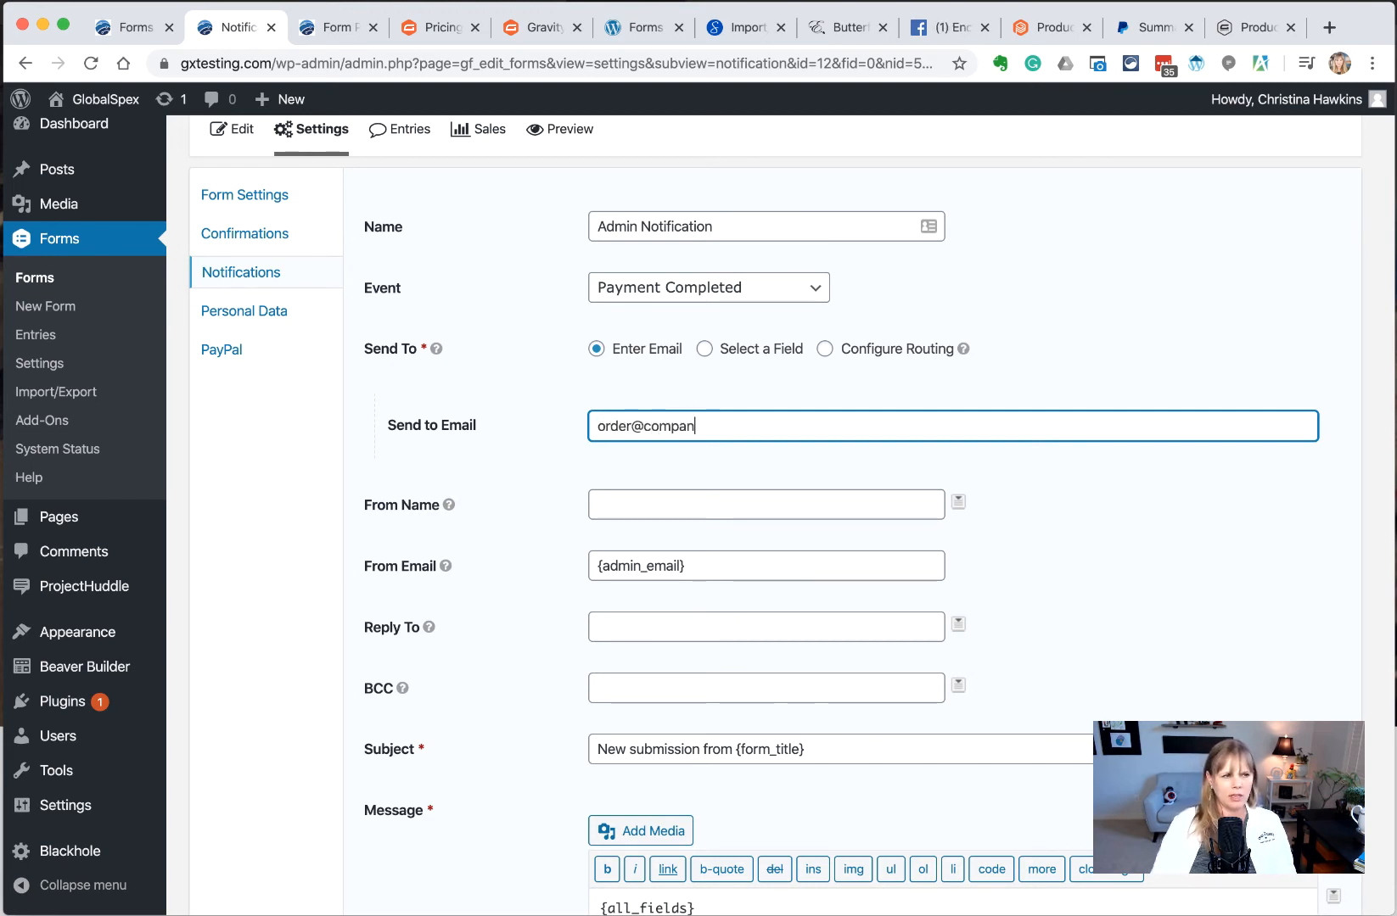
pyautogui.write('y.com')
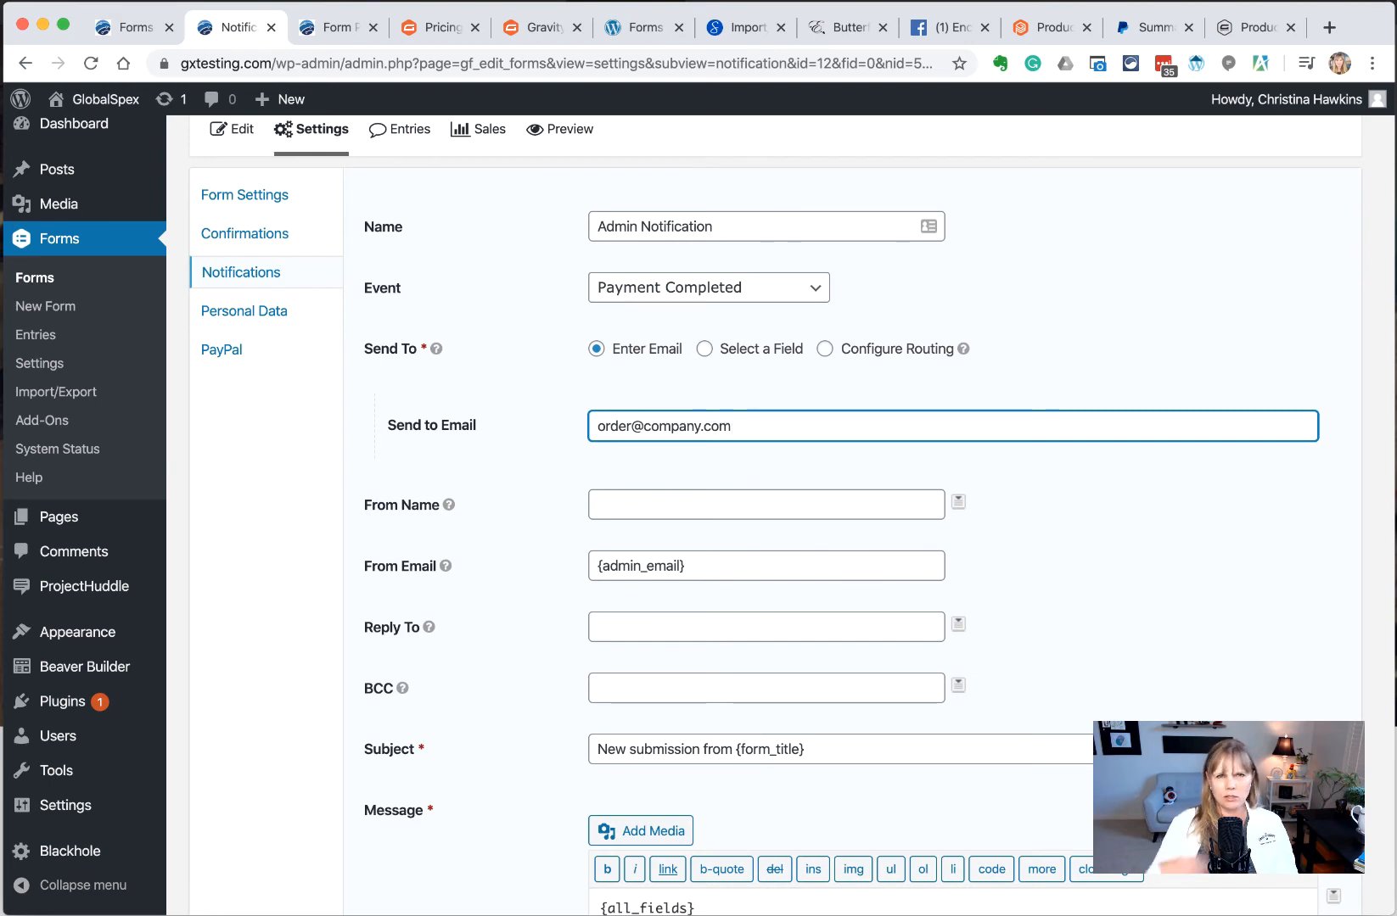
pyautogui.click(764, 498)
pyautogui.scroll(2, 550, 381)
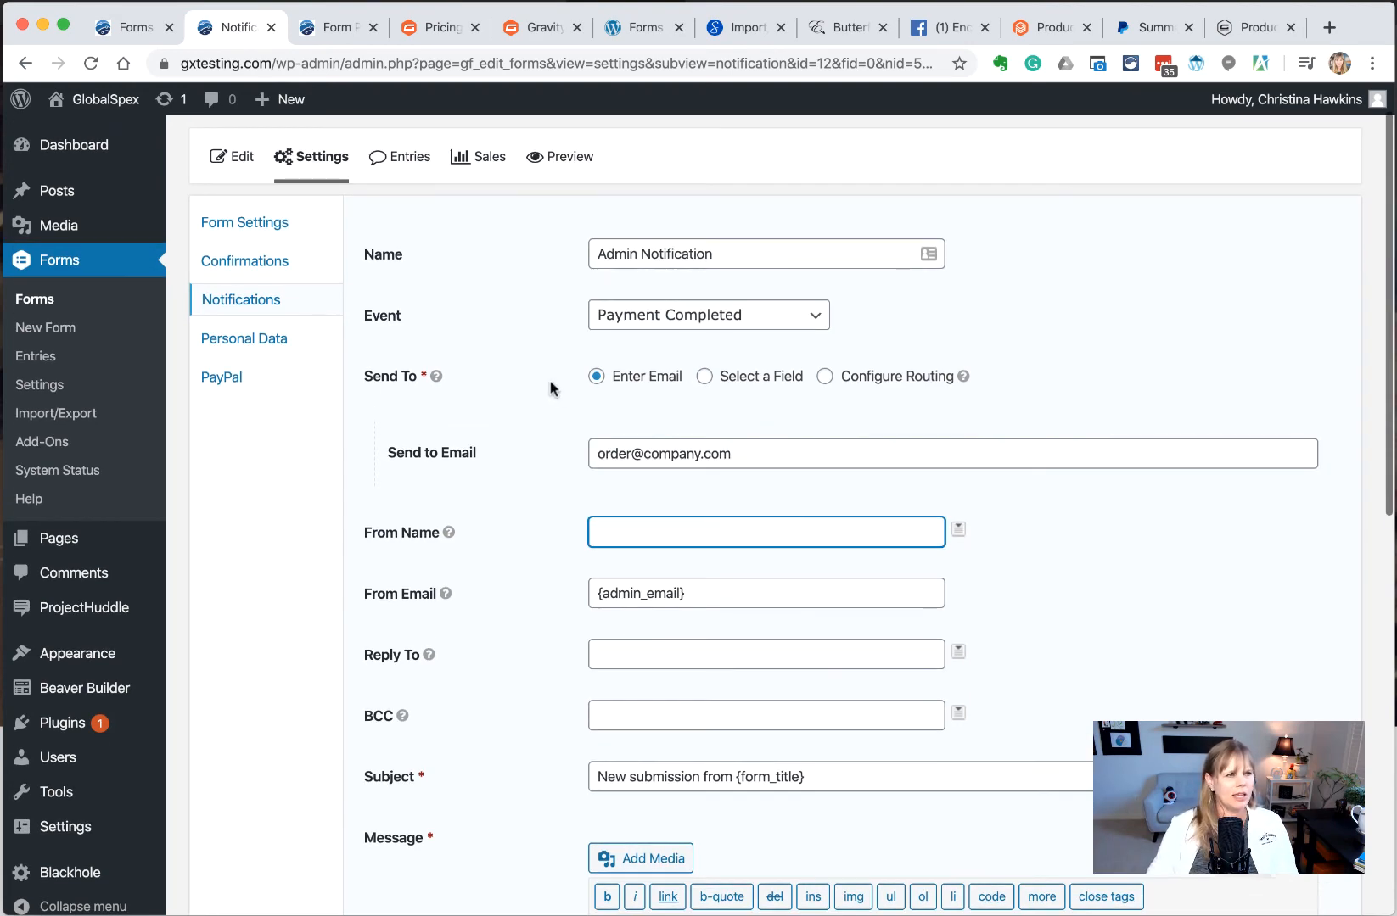
pyautogui.scroll(-2, 553, 386)
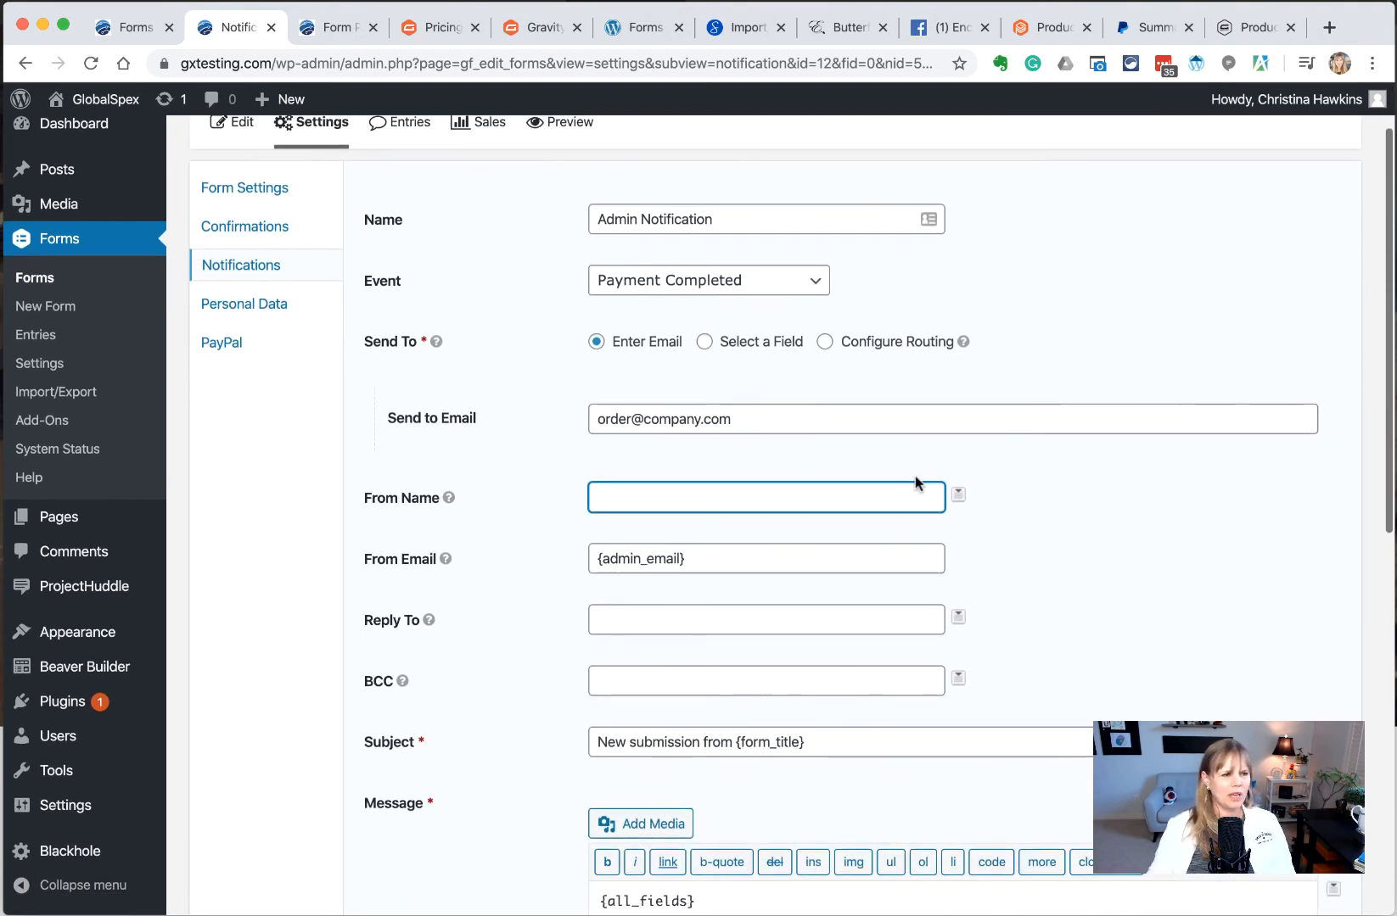
pyautogui.write('Comp')
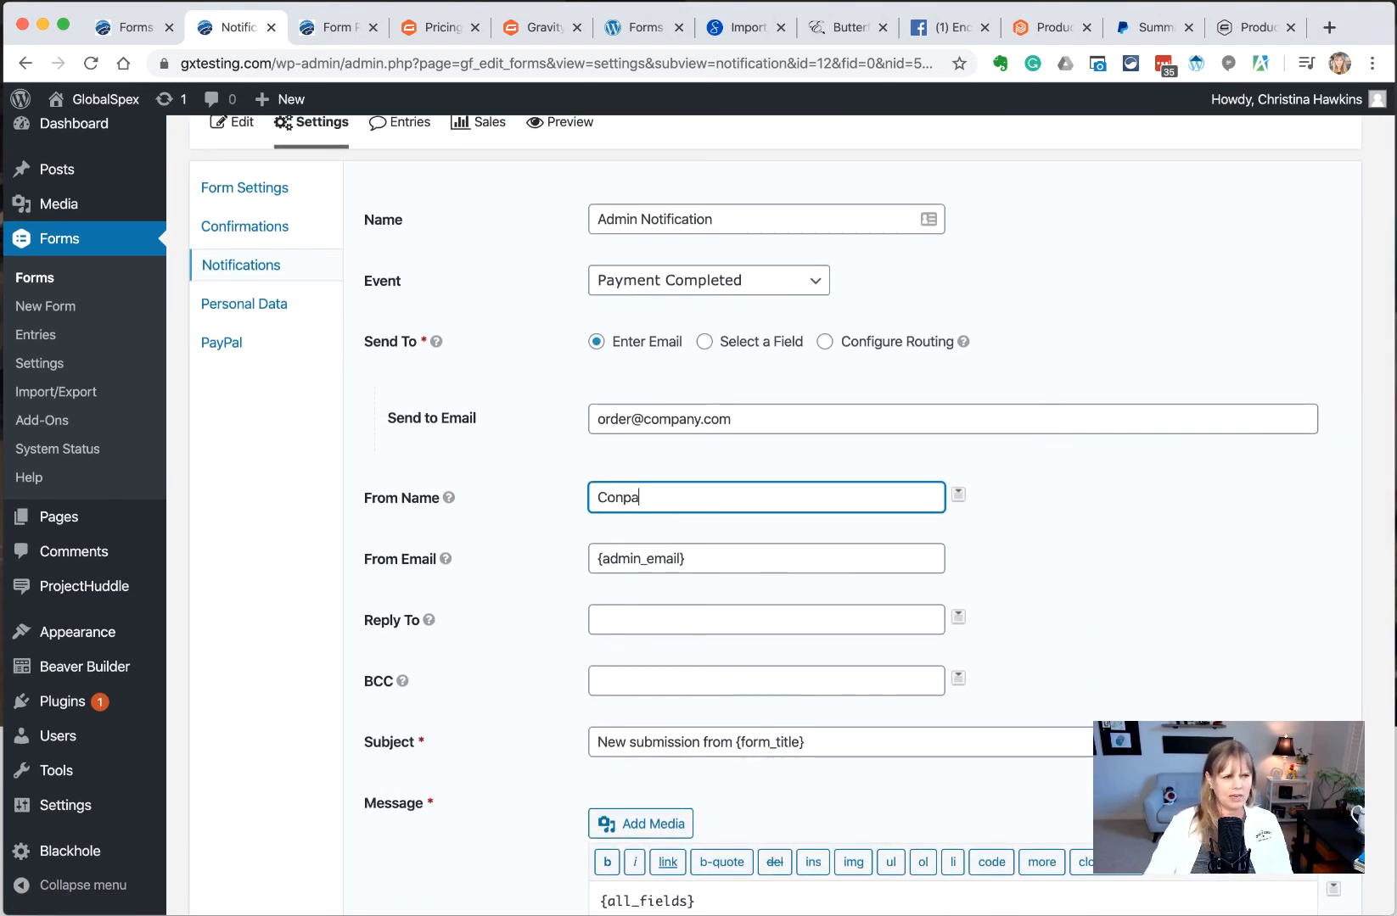
pyautogui.press('BackSpace')
pyautogui.press('BackSpace')
pyautogui.write('mpa')
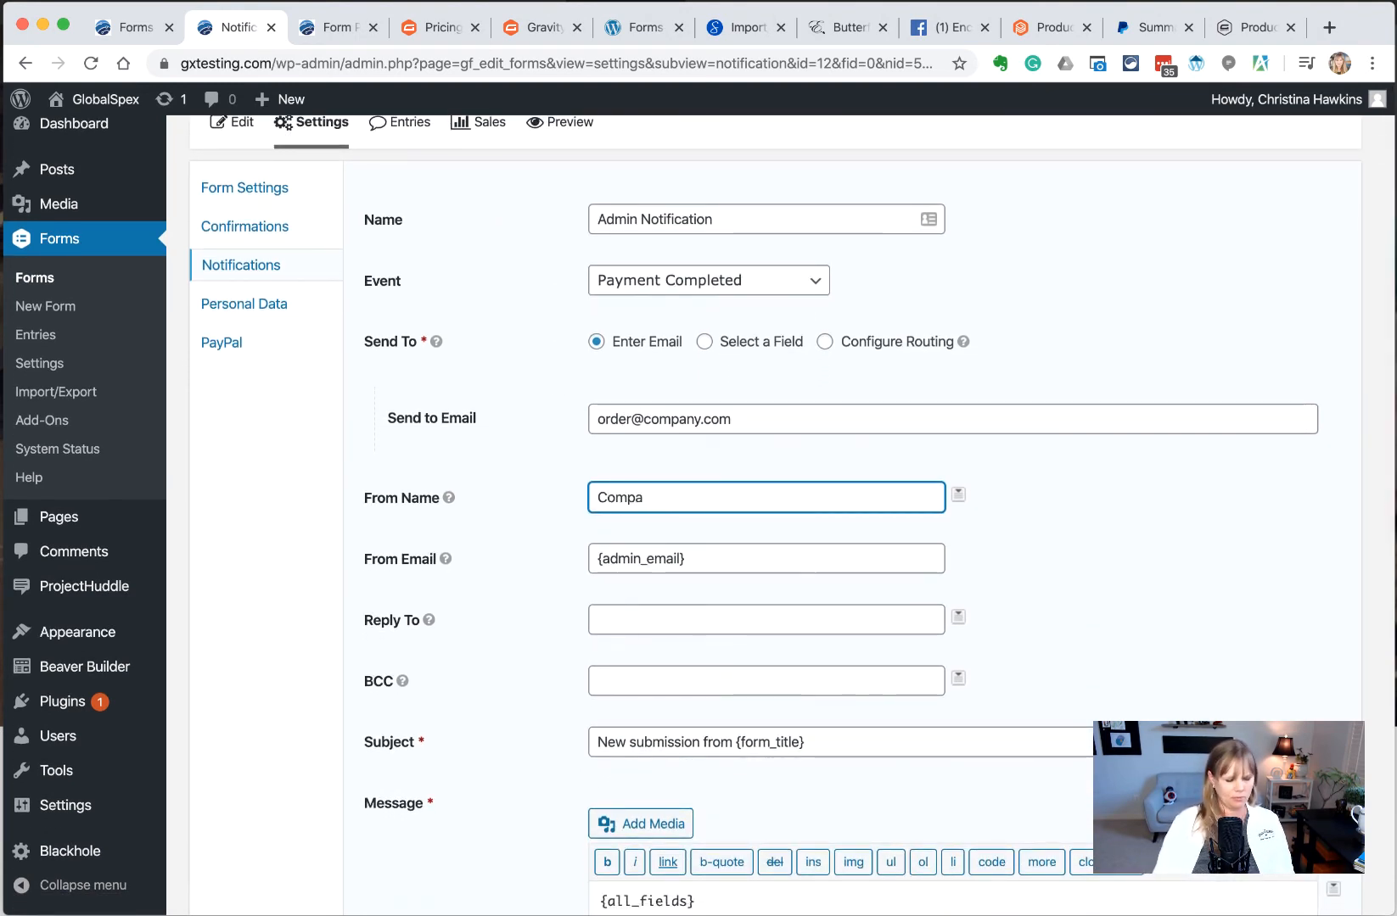
pyautogui.write('ny')
pyautogui.press('Tab')
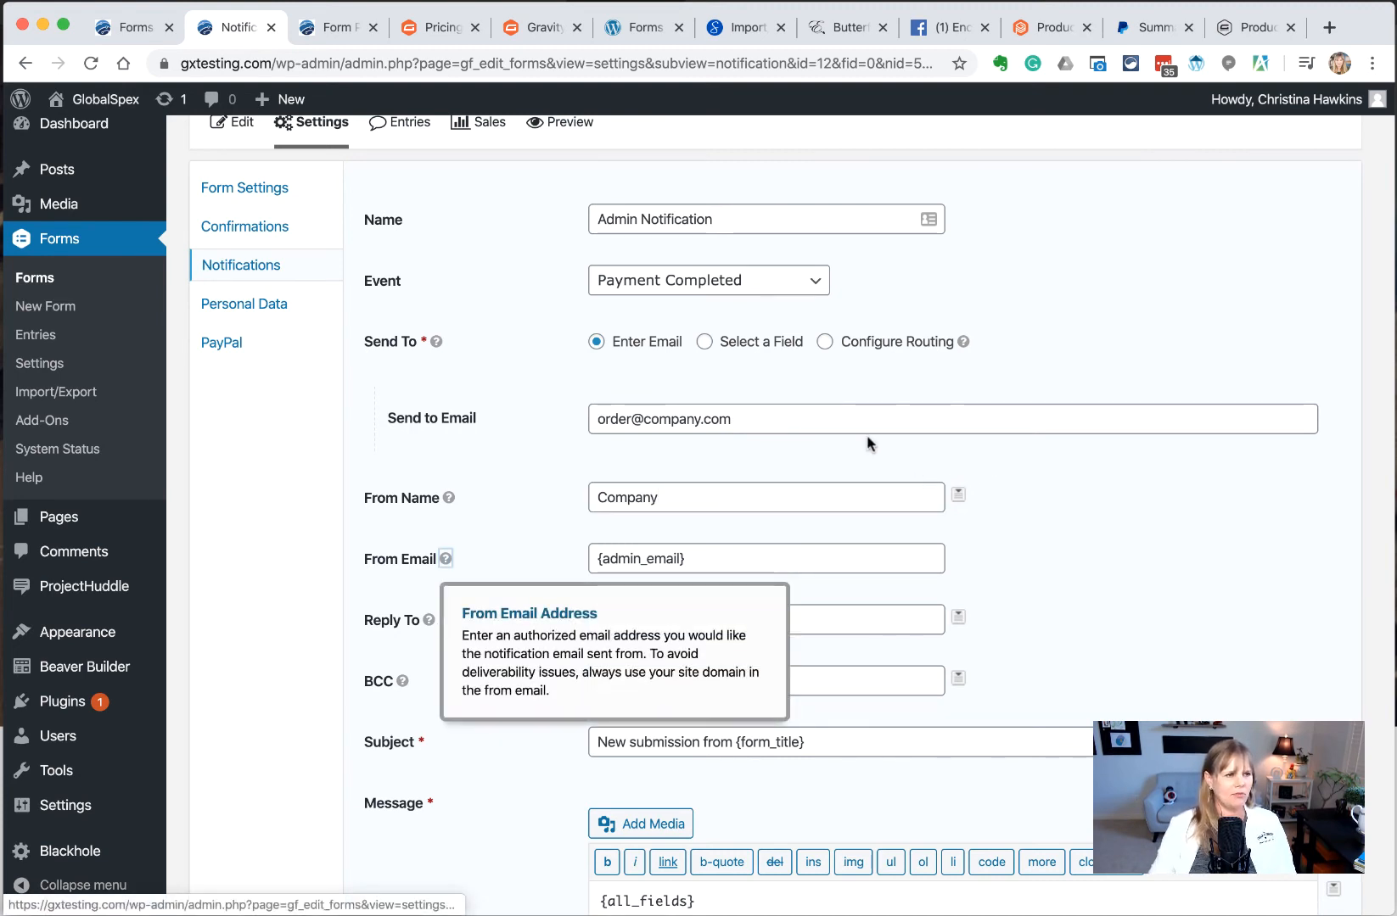
# Copy the order e-mail address into the From Email field
pyautogui.tripleClick(779, 424)
pyautogui.press('super+c')
pyautogui.tripleClick(727, 558)
pyautogui.press('super+v')
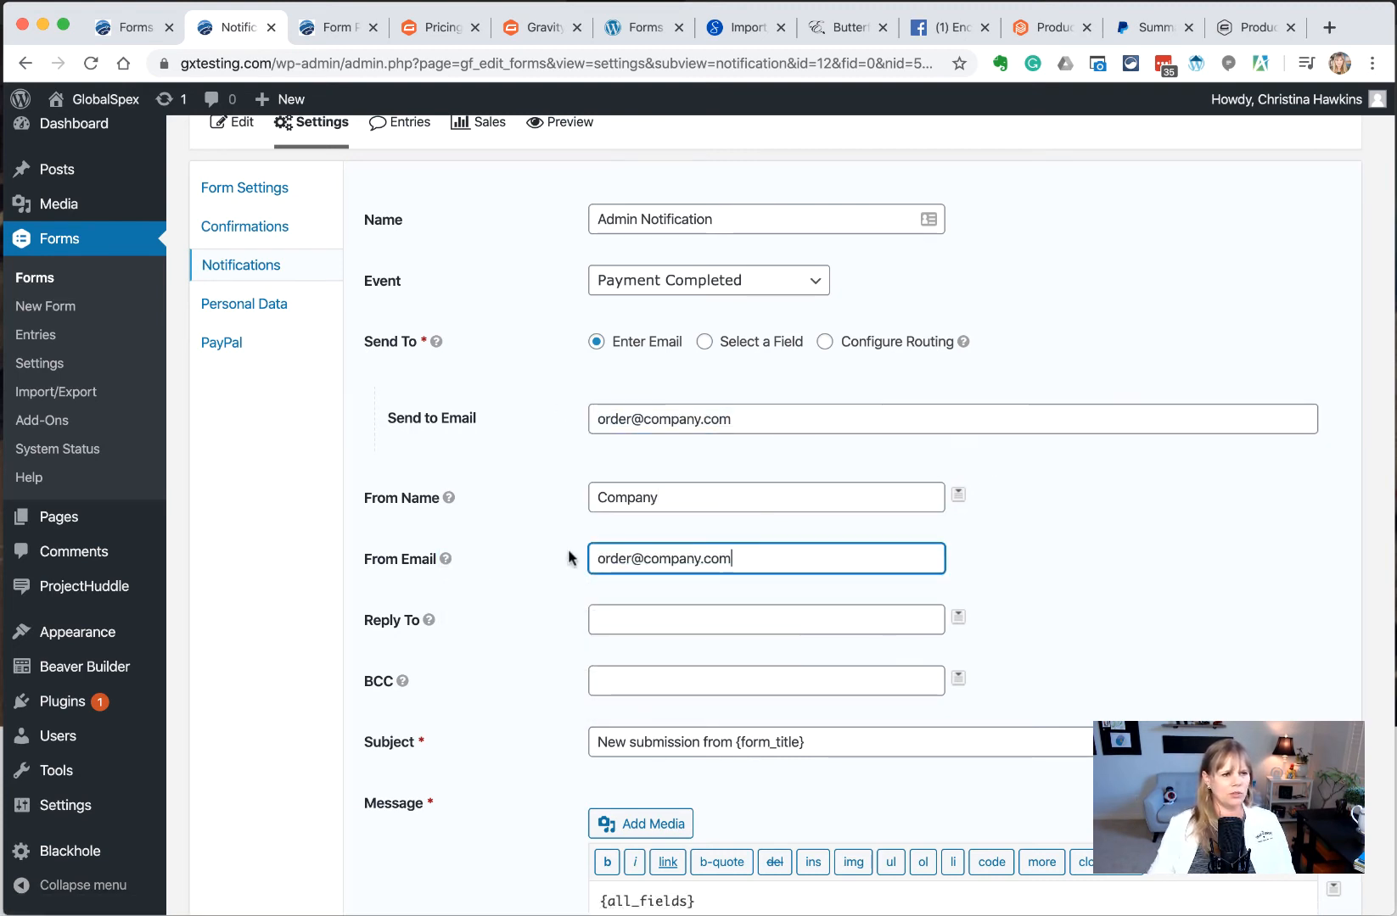
pyautogui.click(633, 619)
pyautogui.scroll(-2, 633, 615)
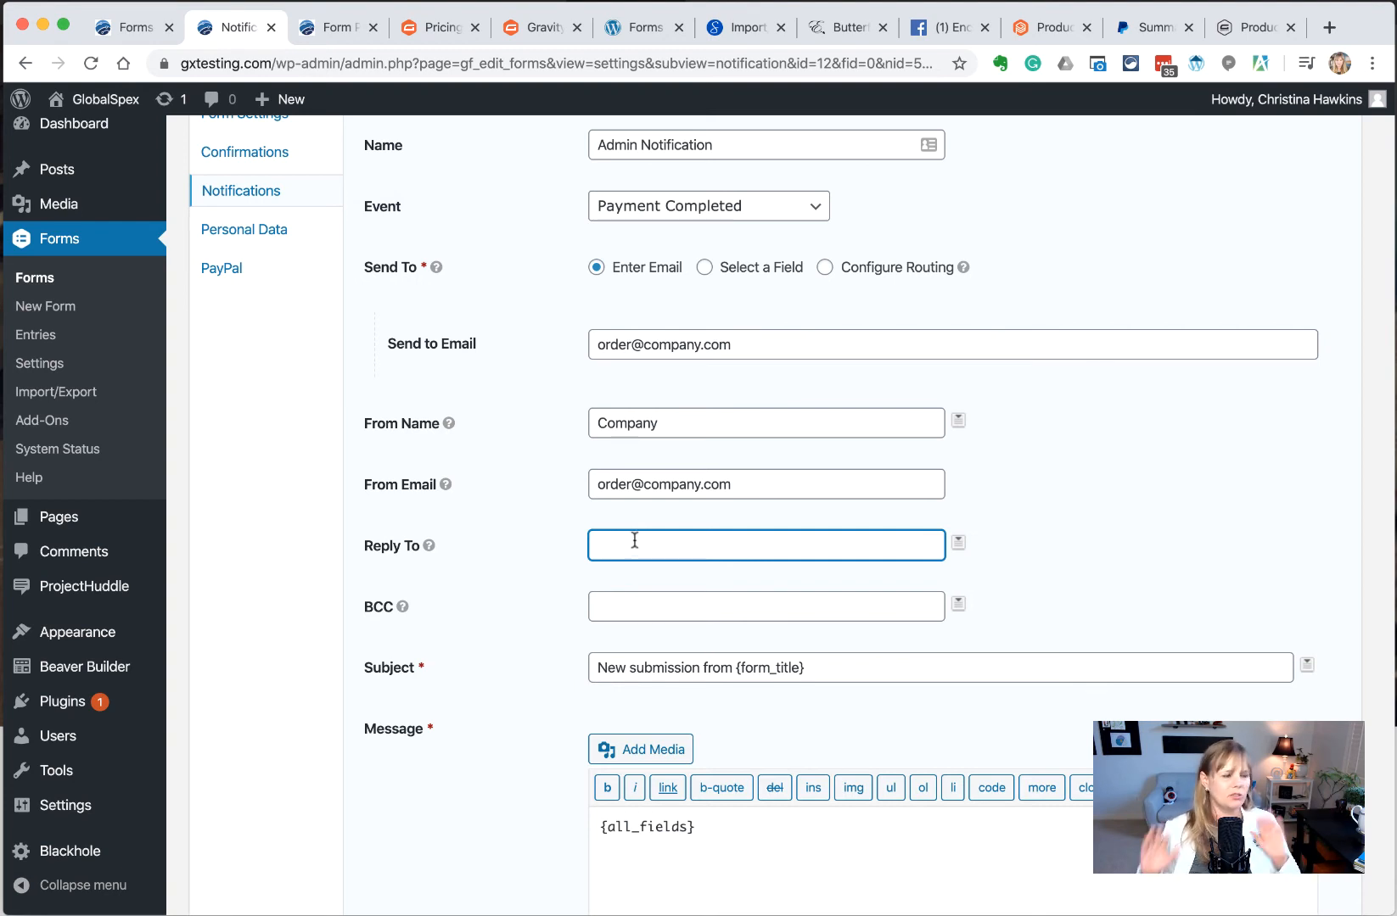
# Replace the subject with 'New Order -' followed by the first-name merge tag
pyautogui.click(826, 667)
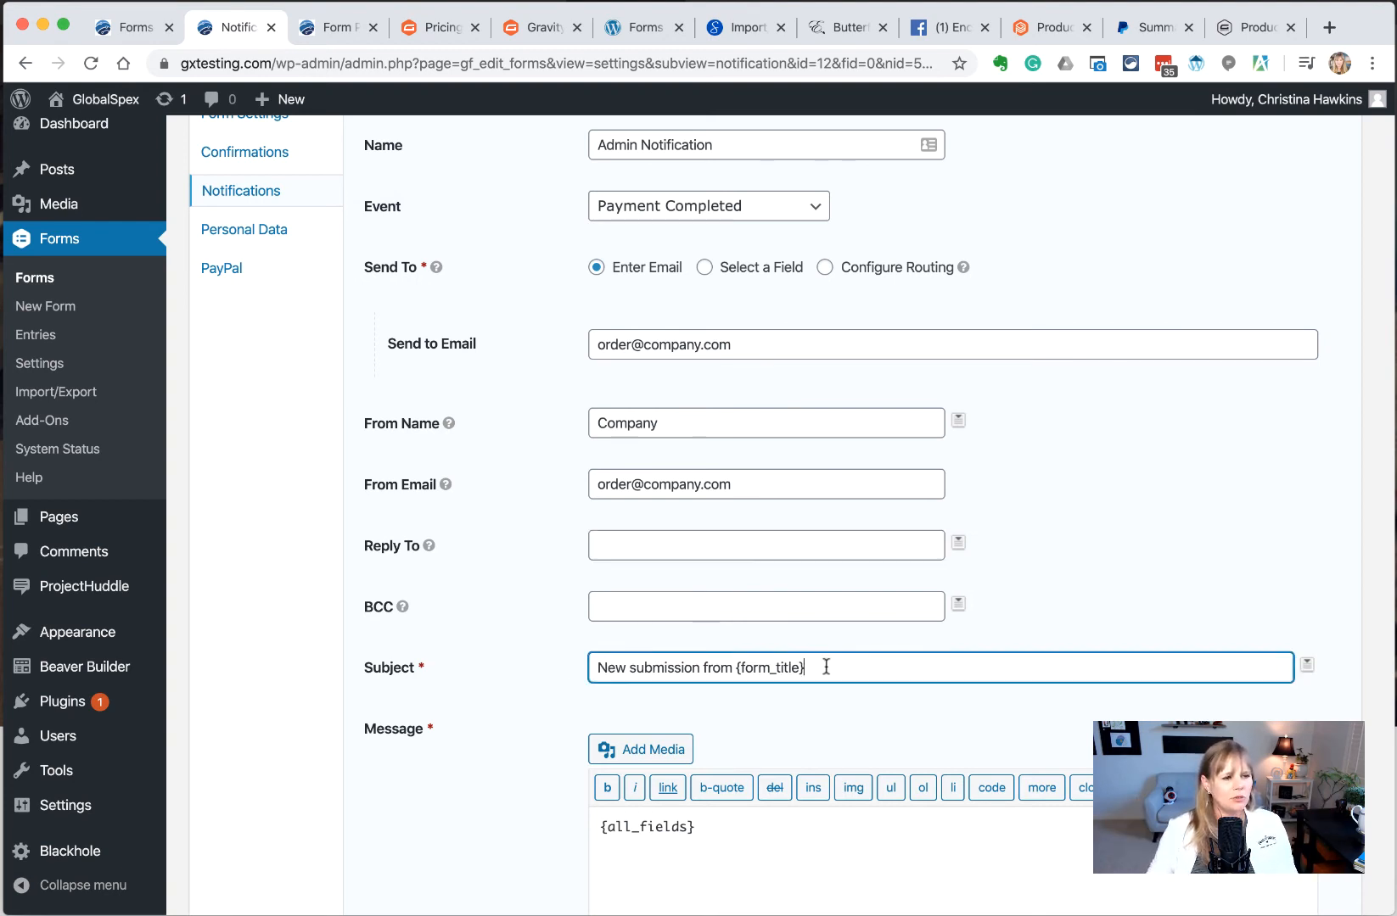
pyautogui.moveTo(826, 667); pyautogui.dragTo(489, 661)
pyautogui.press('BackSpace')
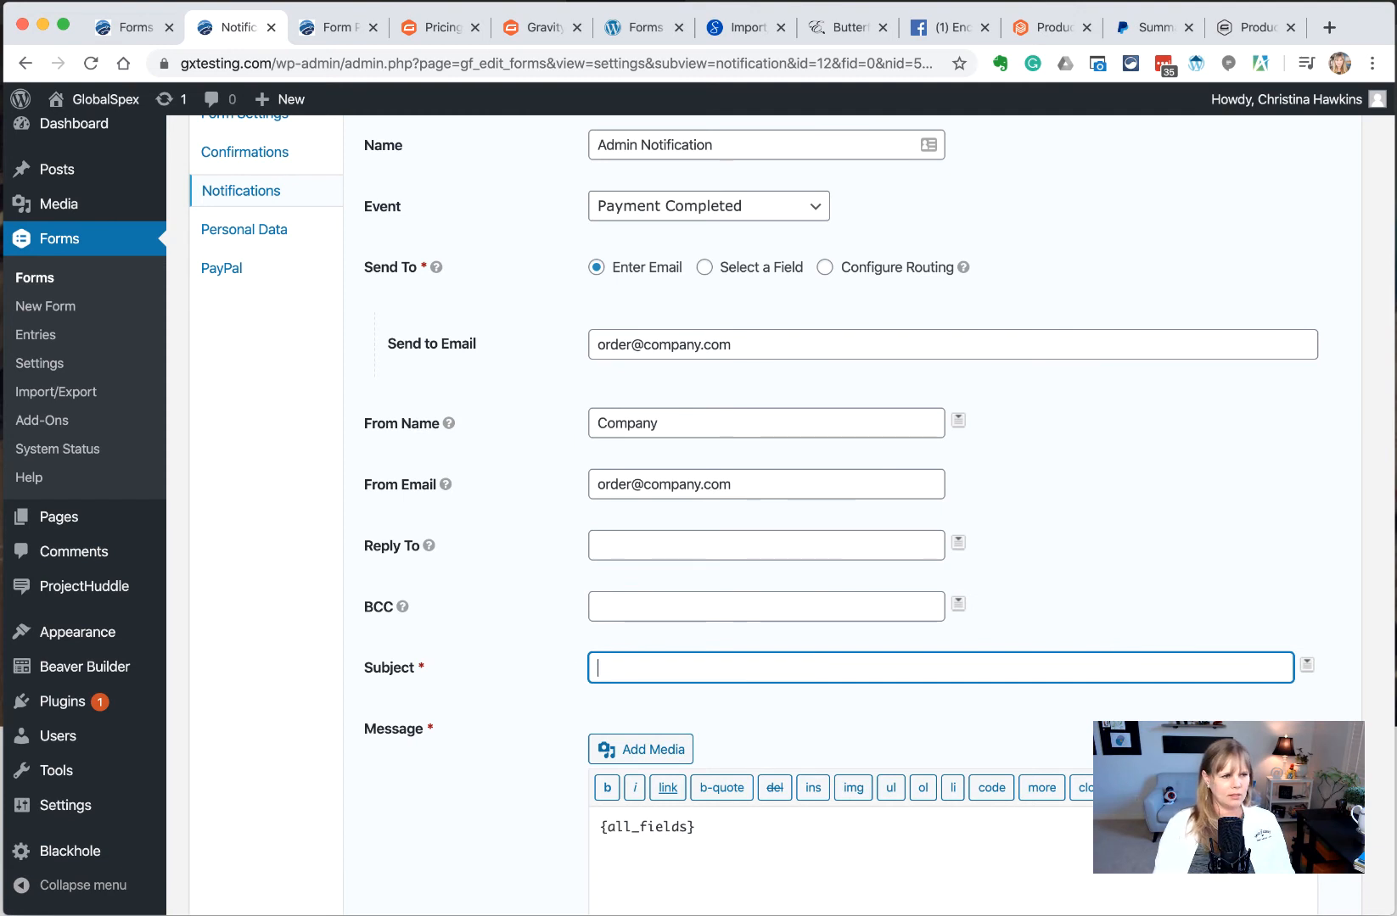
pyautogui.write('New Ord')
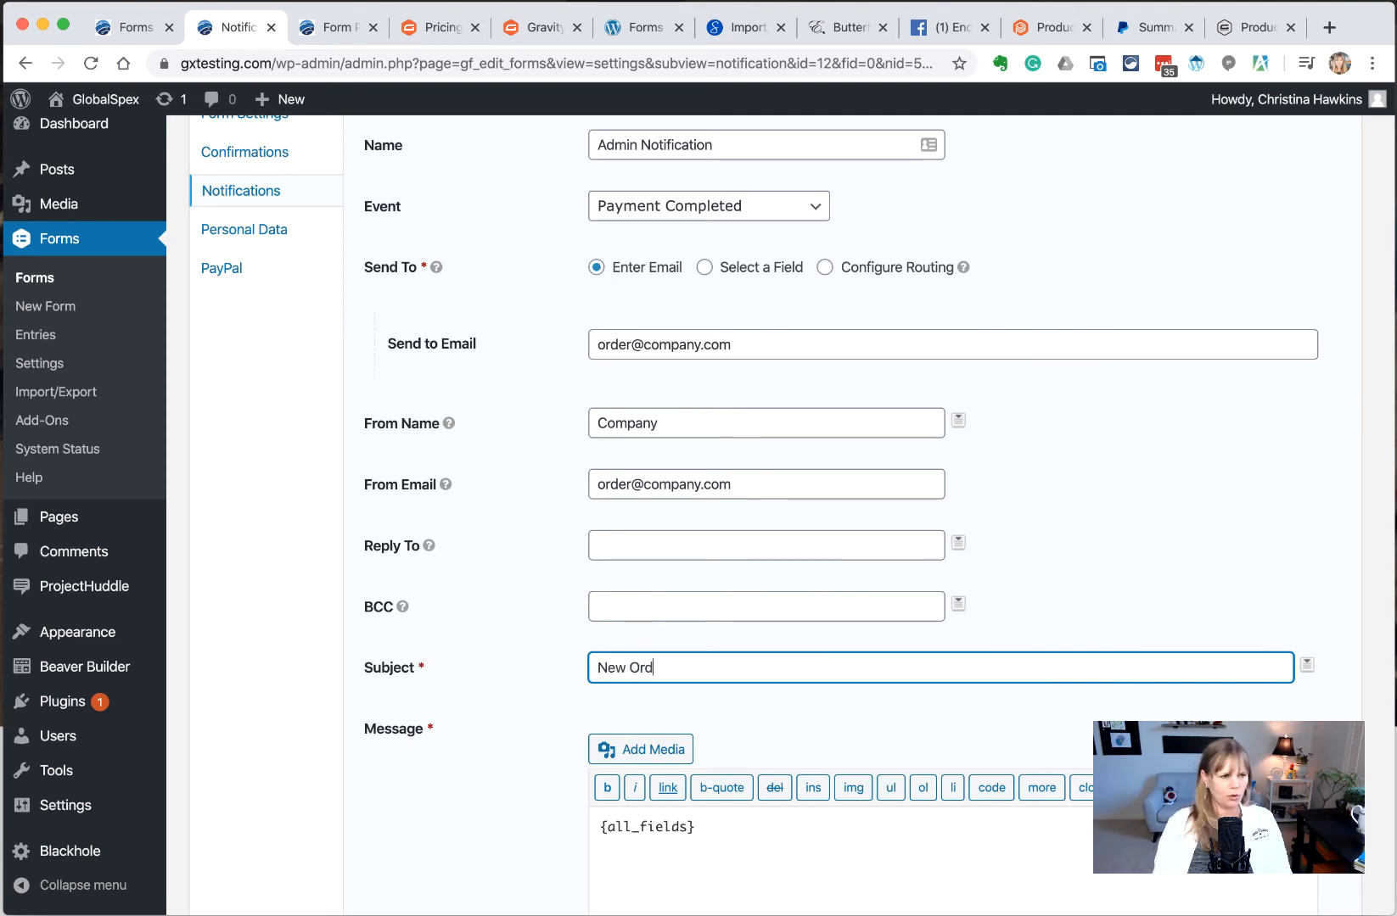
pyautogui.write('er -')
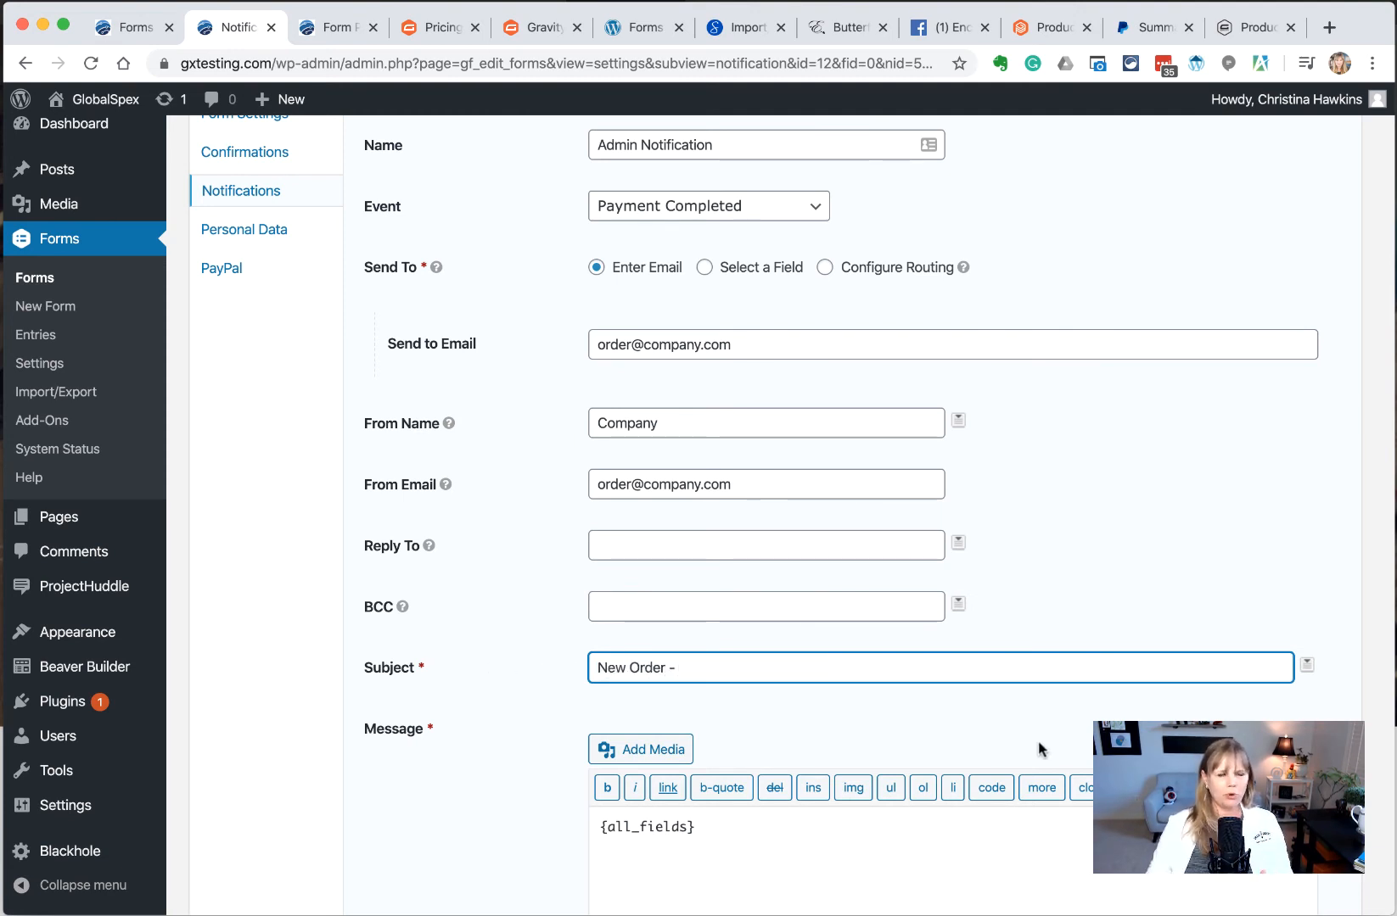
pyautogui.click(1306, 666)
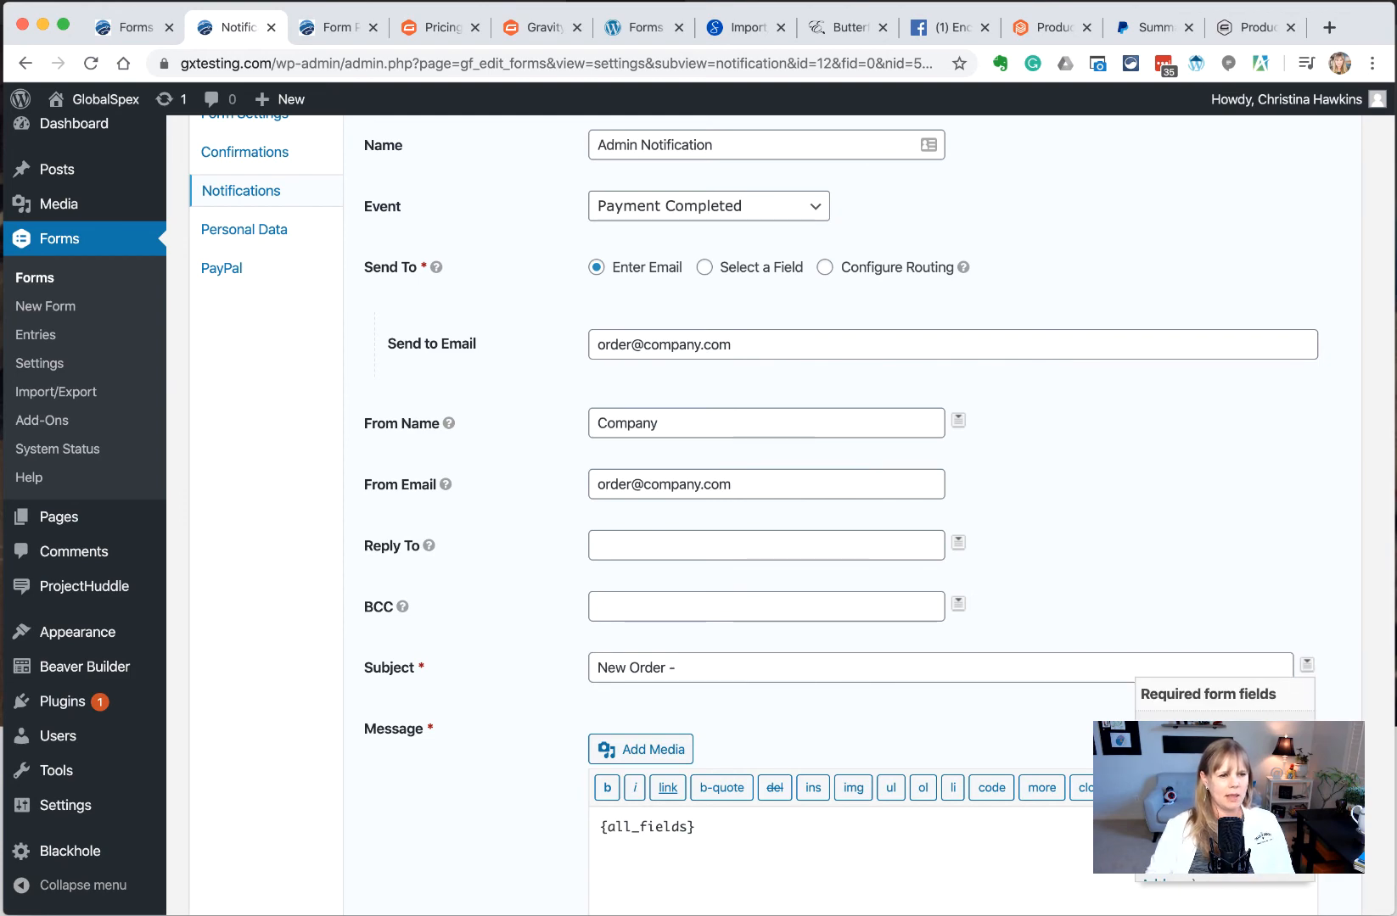
pyautogui.click(1175, 731)
# Append the Name (Last) merge tag to the subject
pyautogui.scroll(-7, 976, 669)
pyautogui.scroll(6, 944, 616)
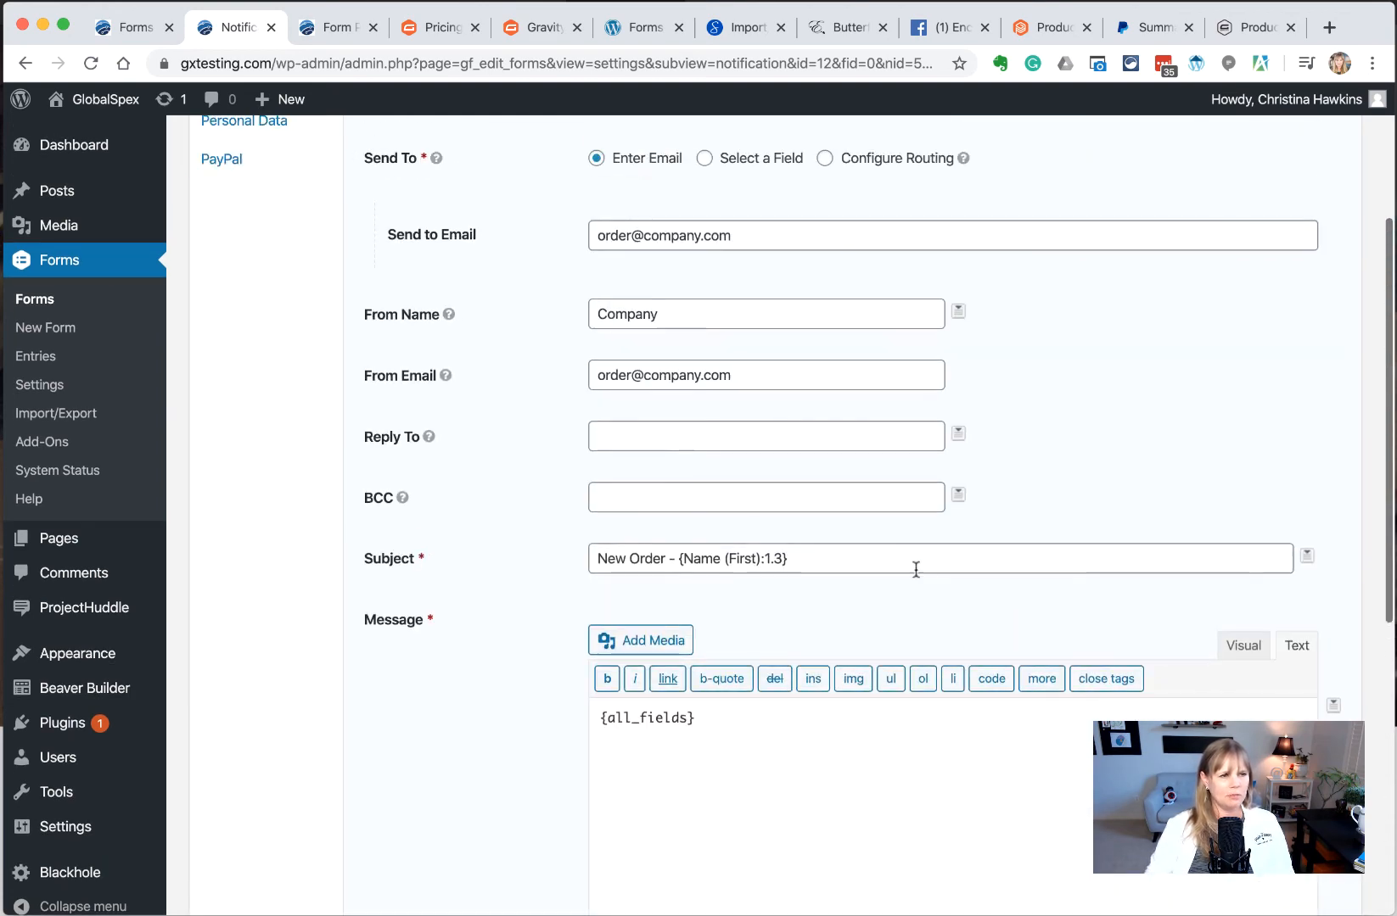
pyautogui.click(917, 561)
pyautogui.click(1307, 561)
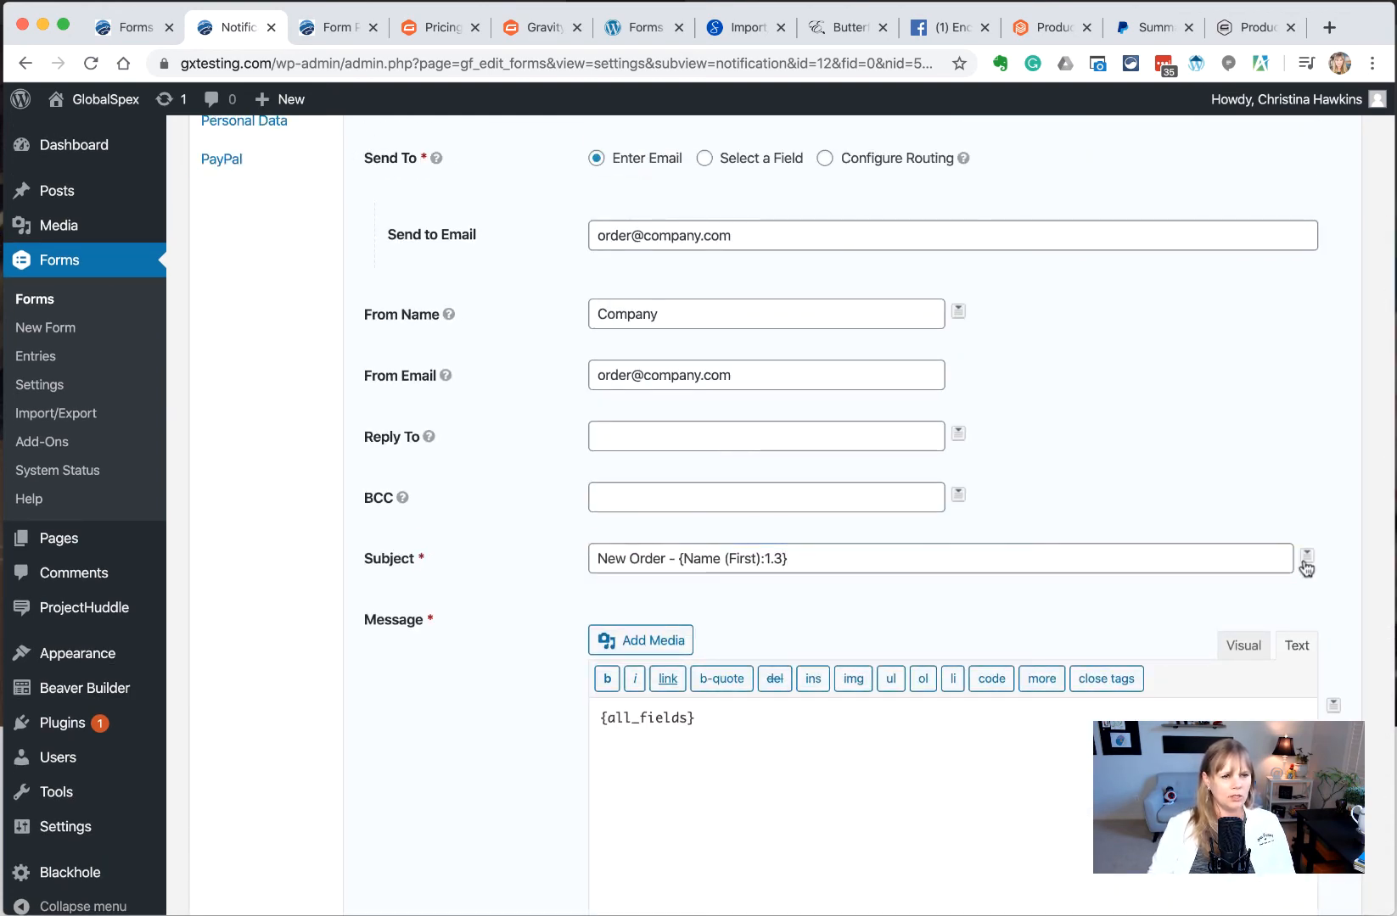
pyautogui.click(1194, 666)
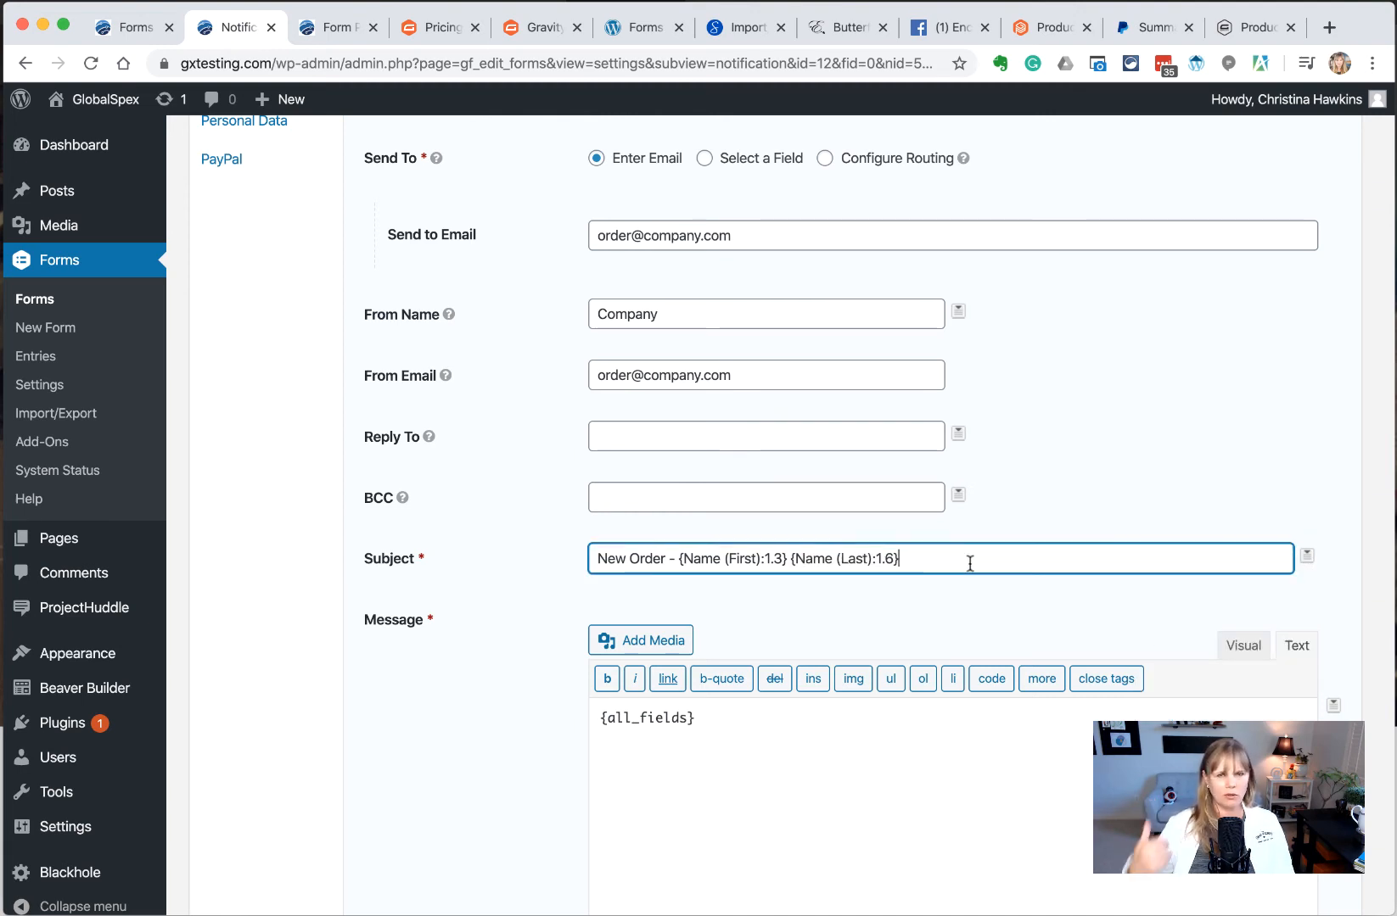
pyautogui.click(813, 757)
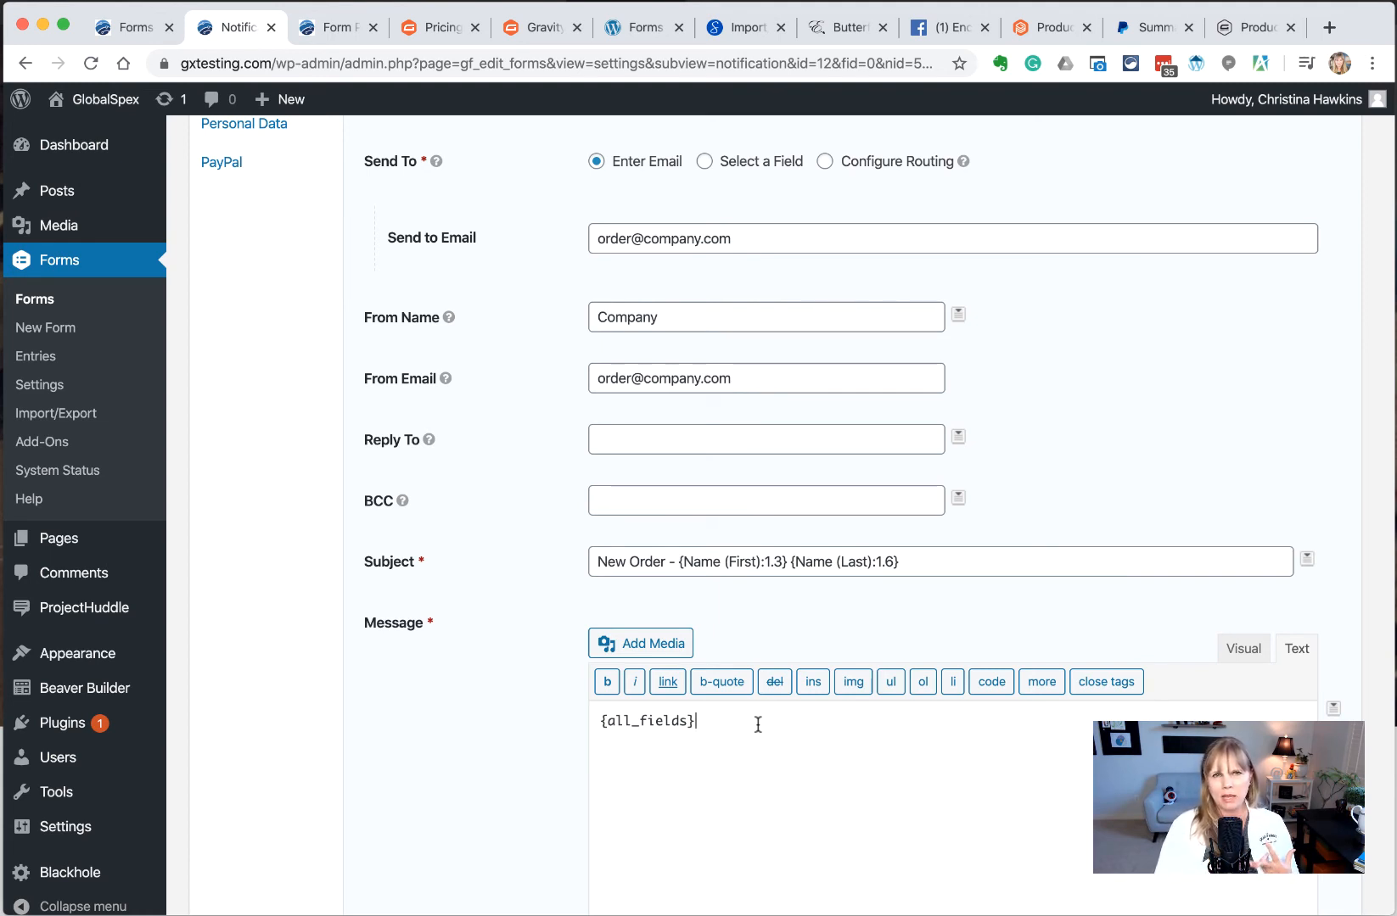
# Save the Admin Notification with Update Notification
pyautogui.scroll(2, 768, 696)
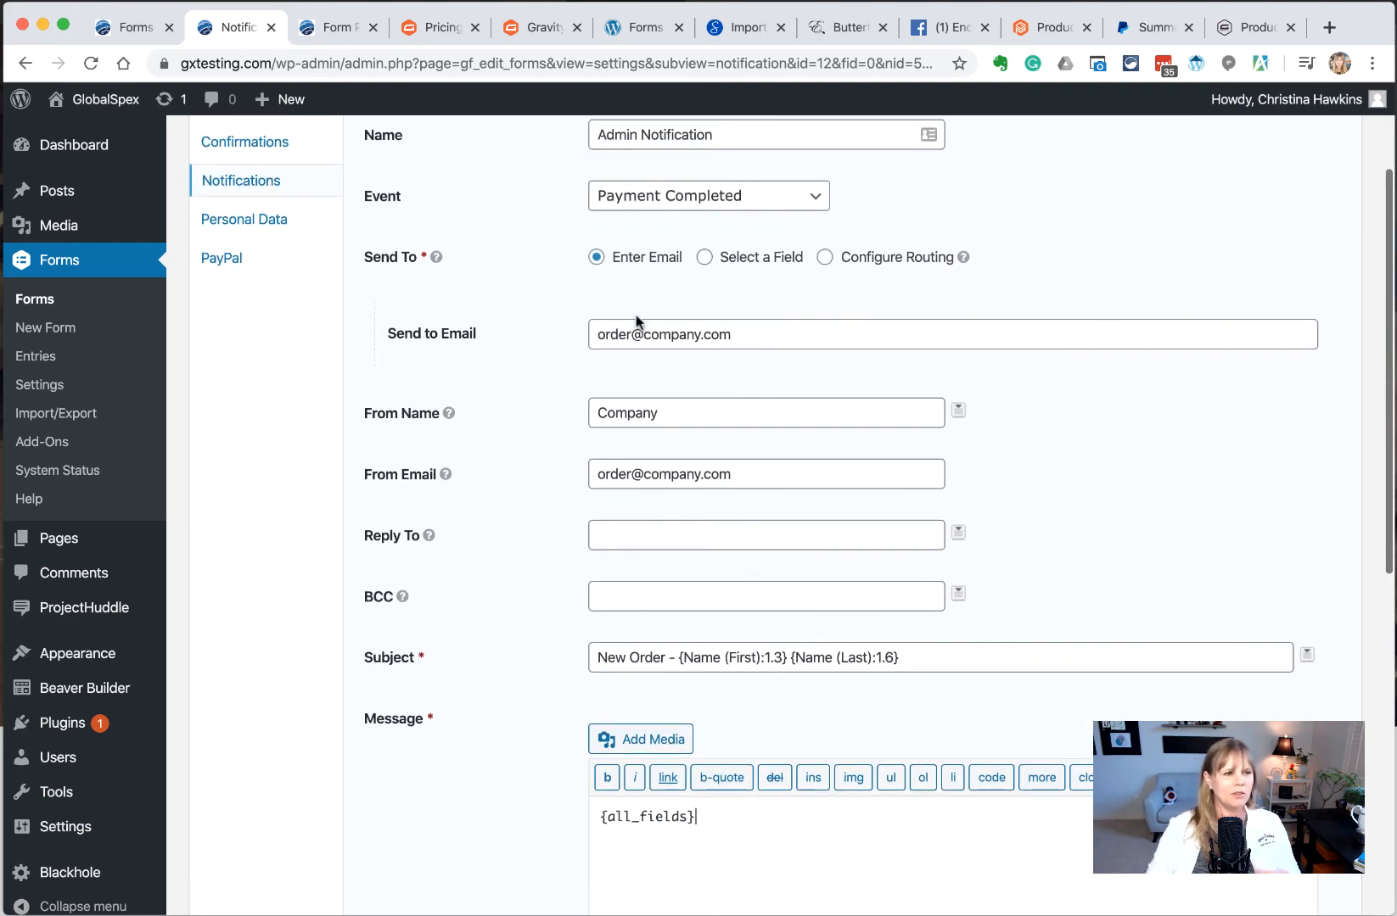
pyautogui.scroll(3, 1117, 276)
pyautogui.scroll(1, 711, 521)
pyautogui.scroll(-10, 711, 521)
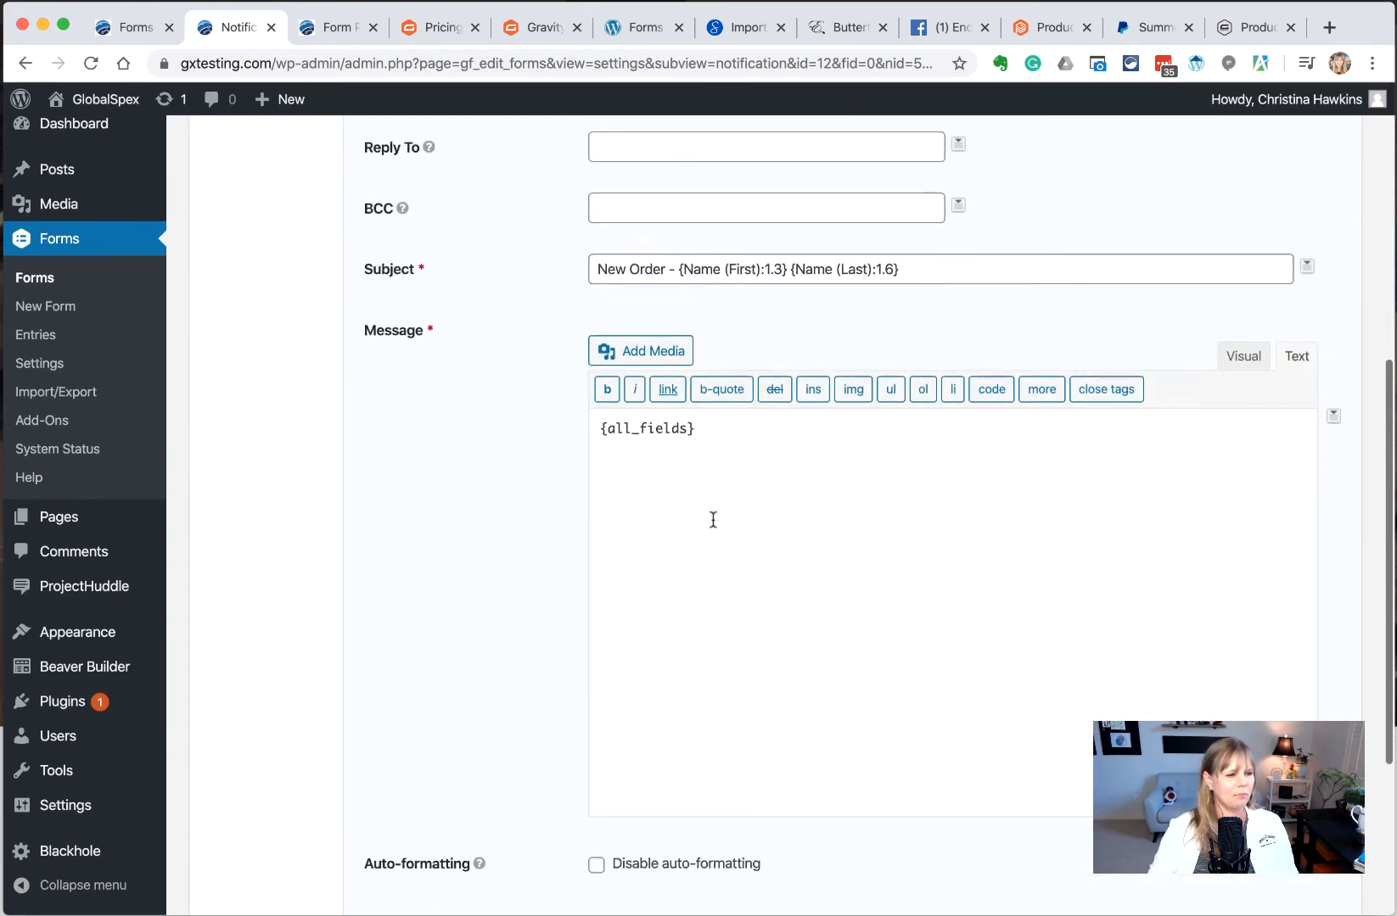
pyautogui.click(455, 728)
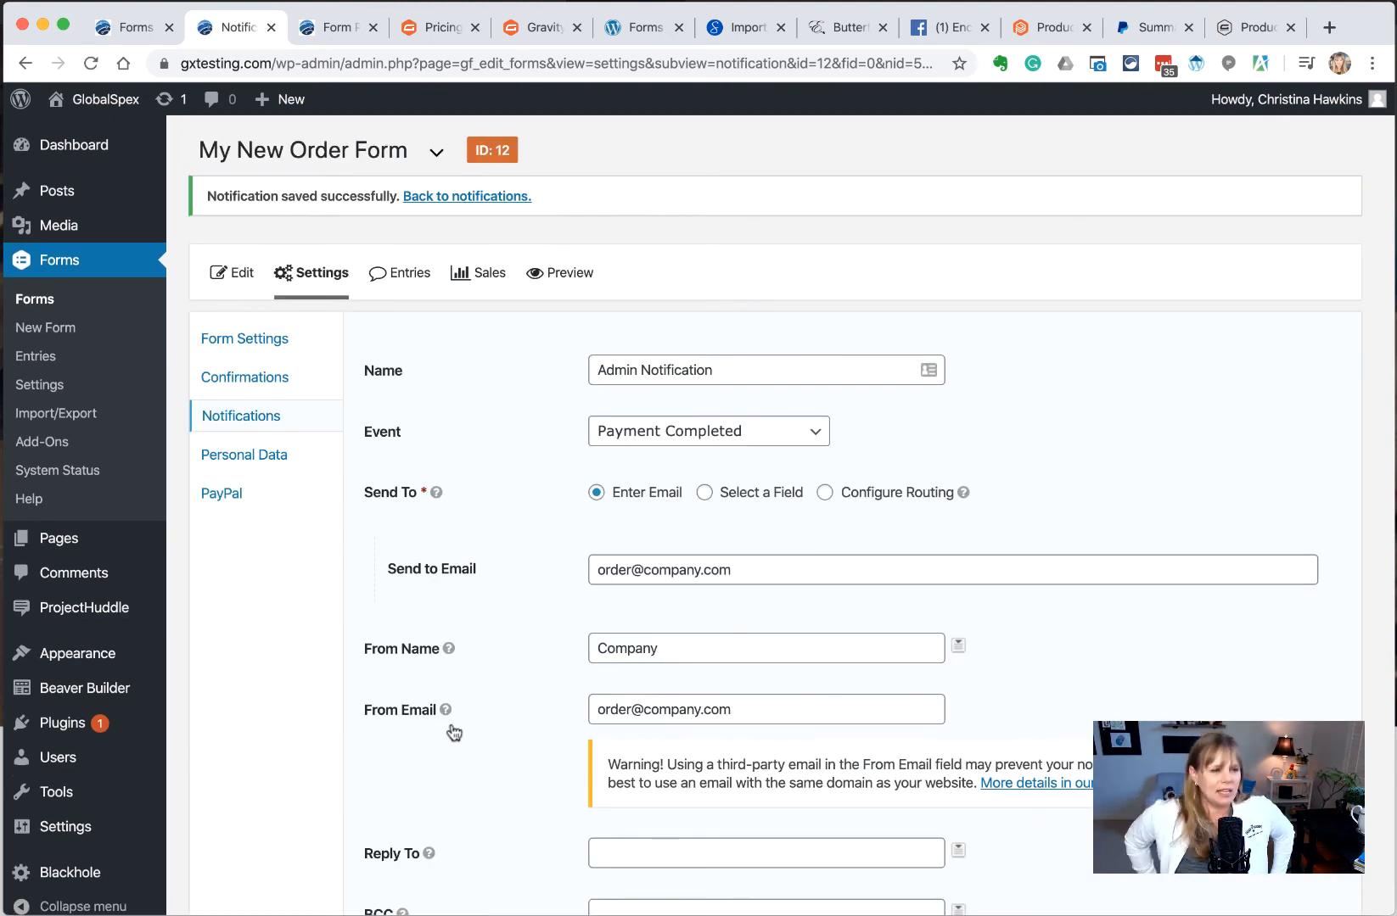
# Return to My New Order Form's Notifications list and begin a new notification
pyautogui.click(247, 416)
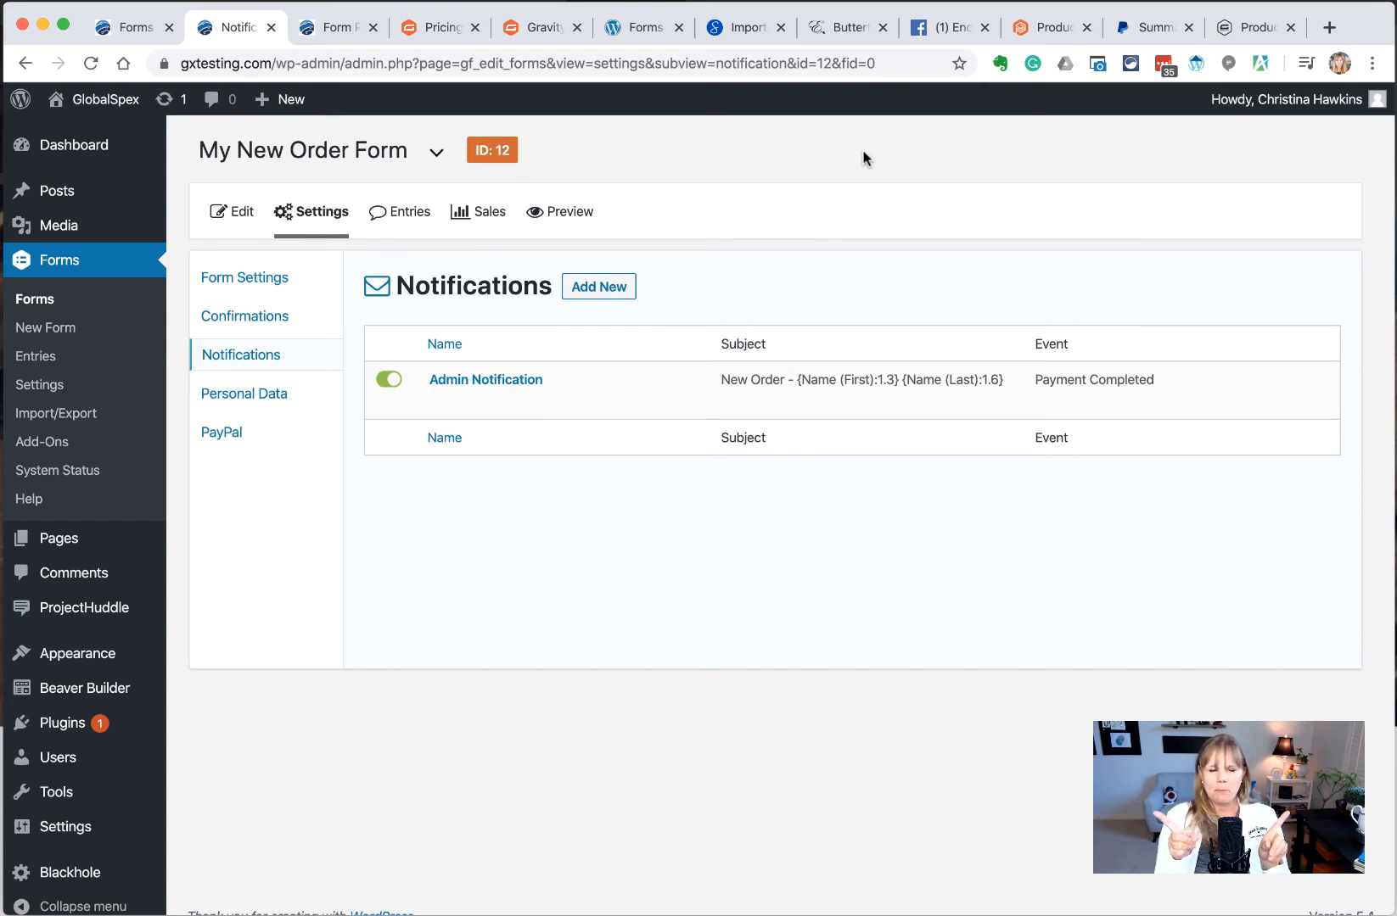
pyautogui.click(610, 287)
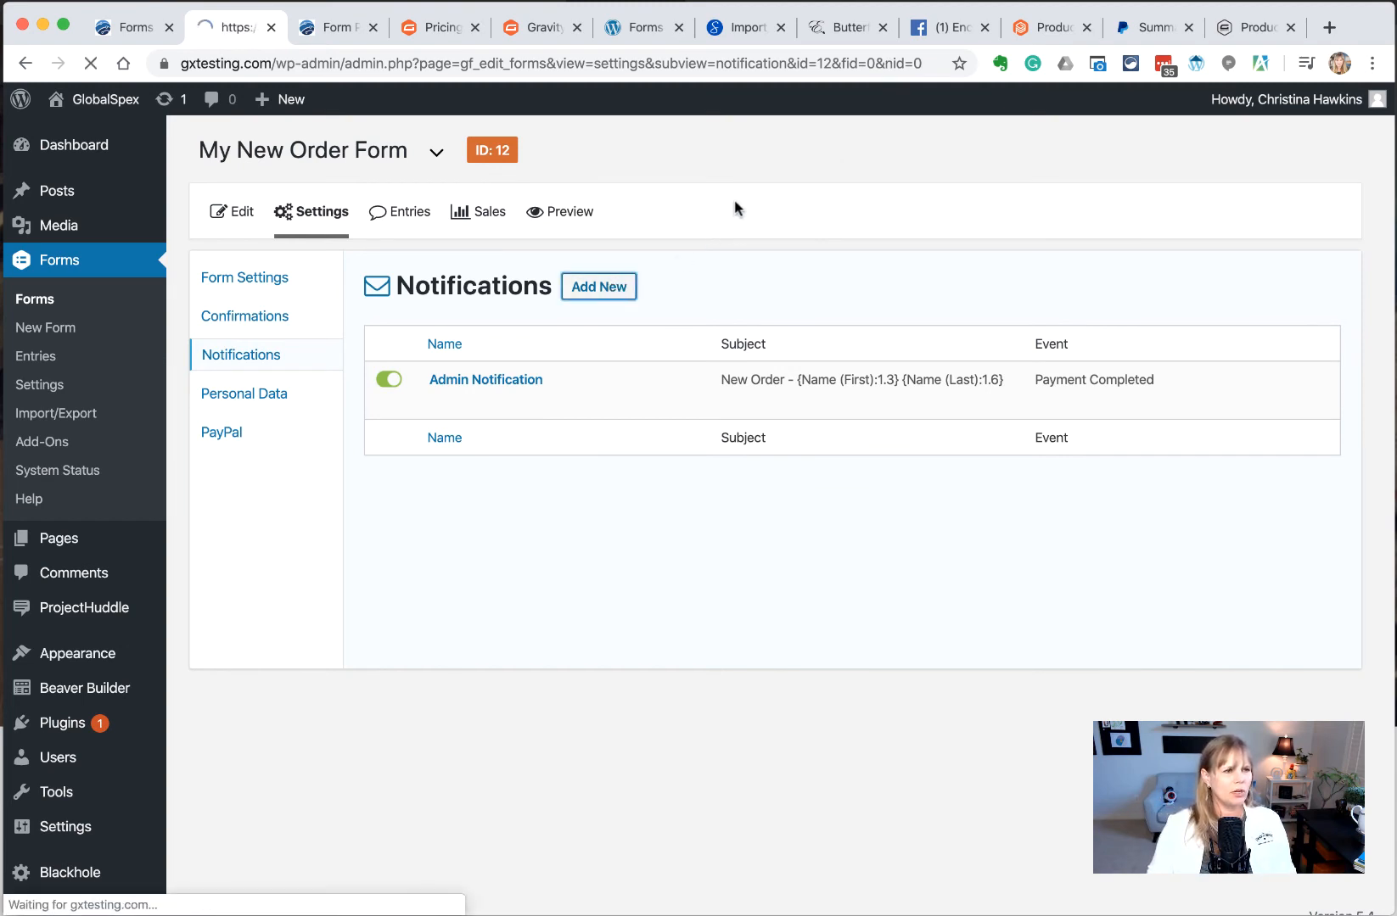
# Name the notification 'Customer Notification - Delivery' with the Payment Completed event
pyautogui.click(678, 311)
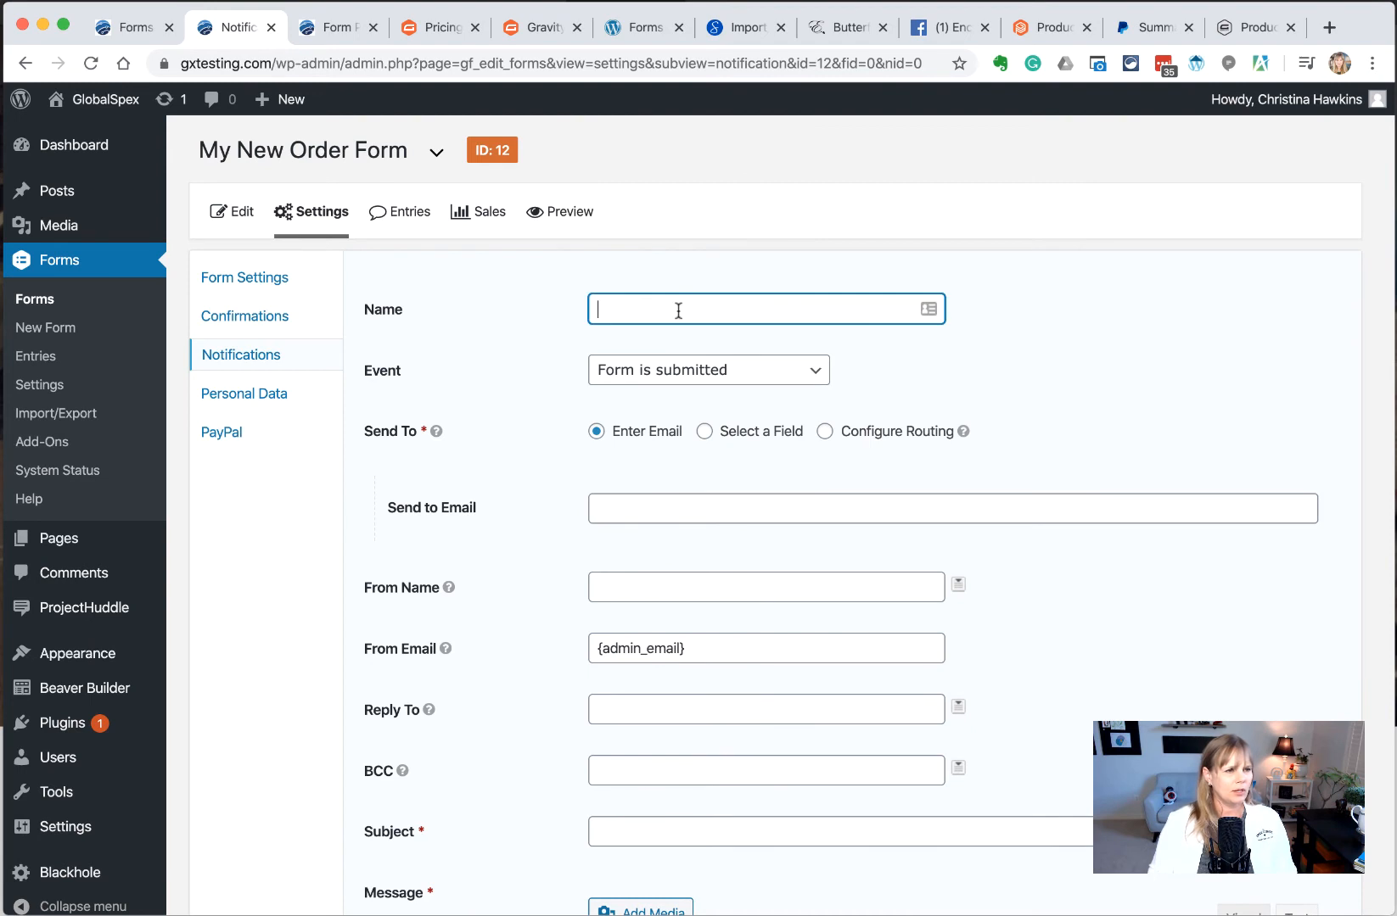
pyautogui.write('Cus')
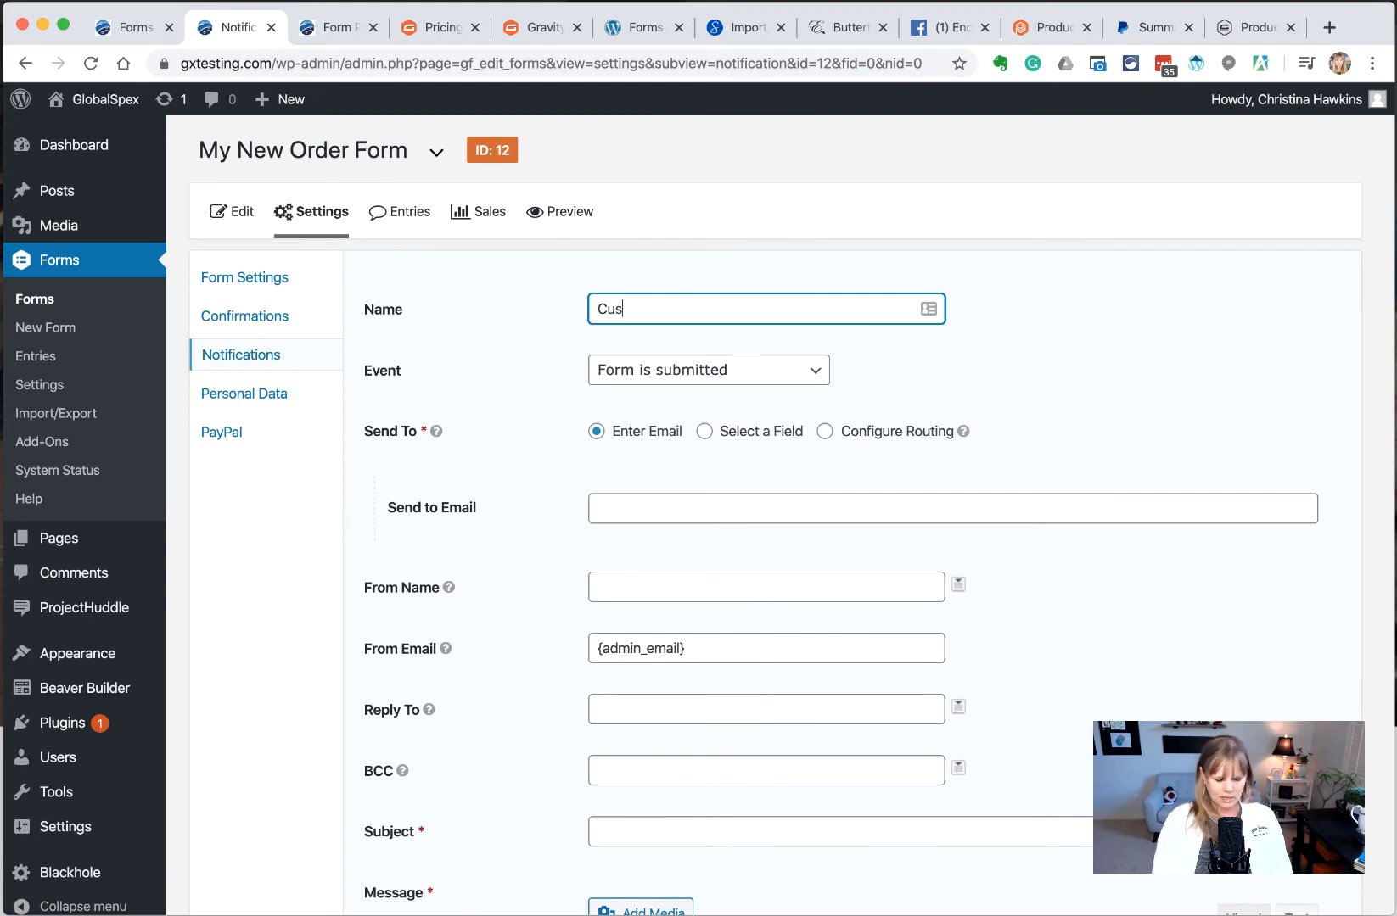
pyautogui.write('tomer Noti')
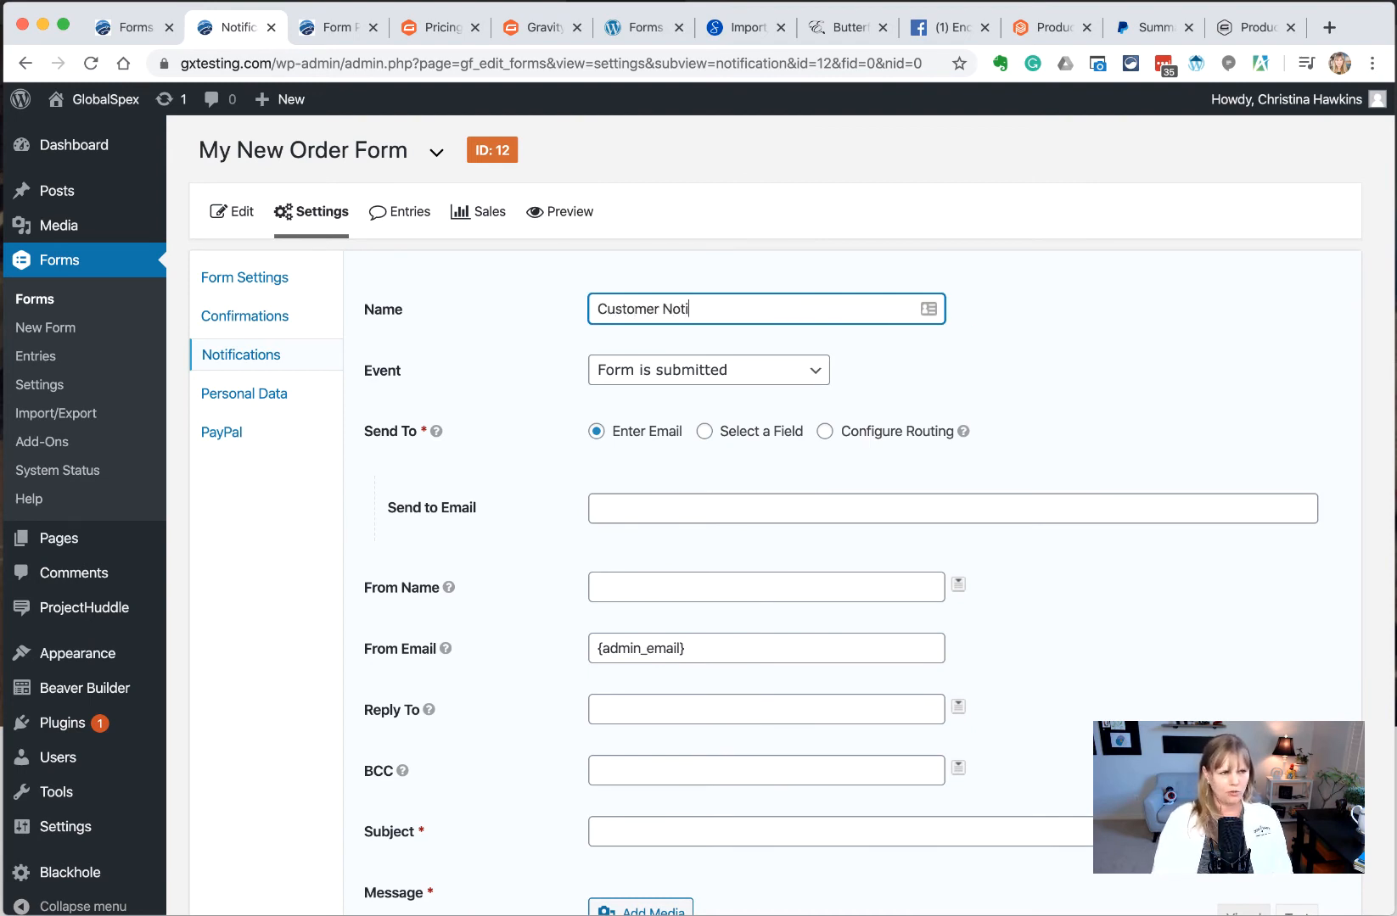
pyautogui.write('fi')
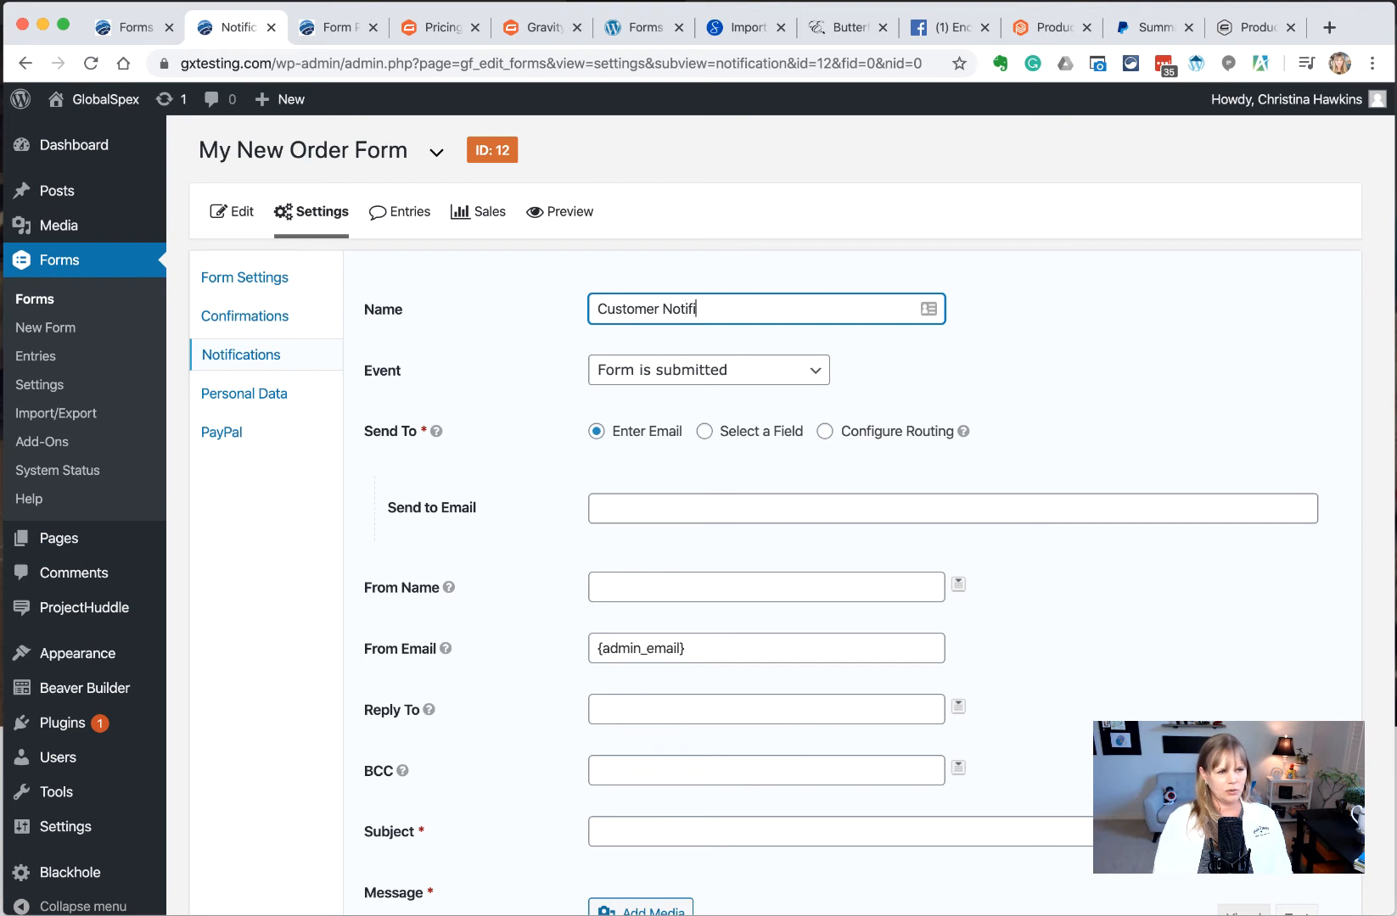
pyautogui.write('cation - Delivery')
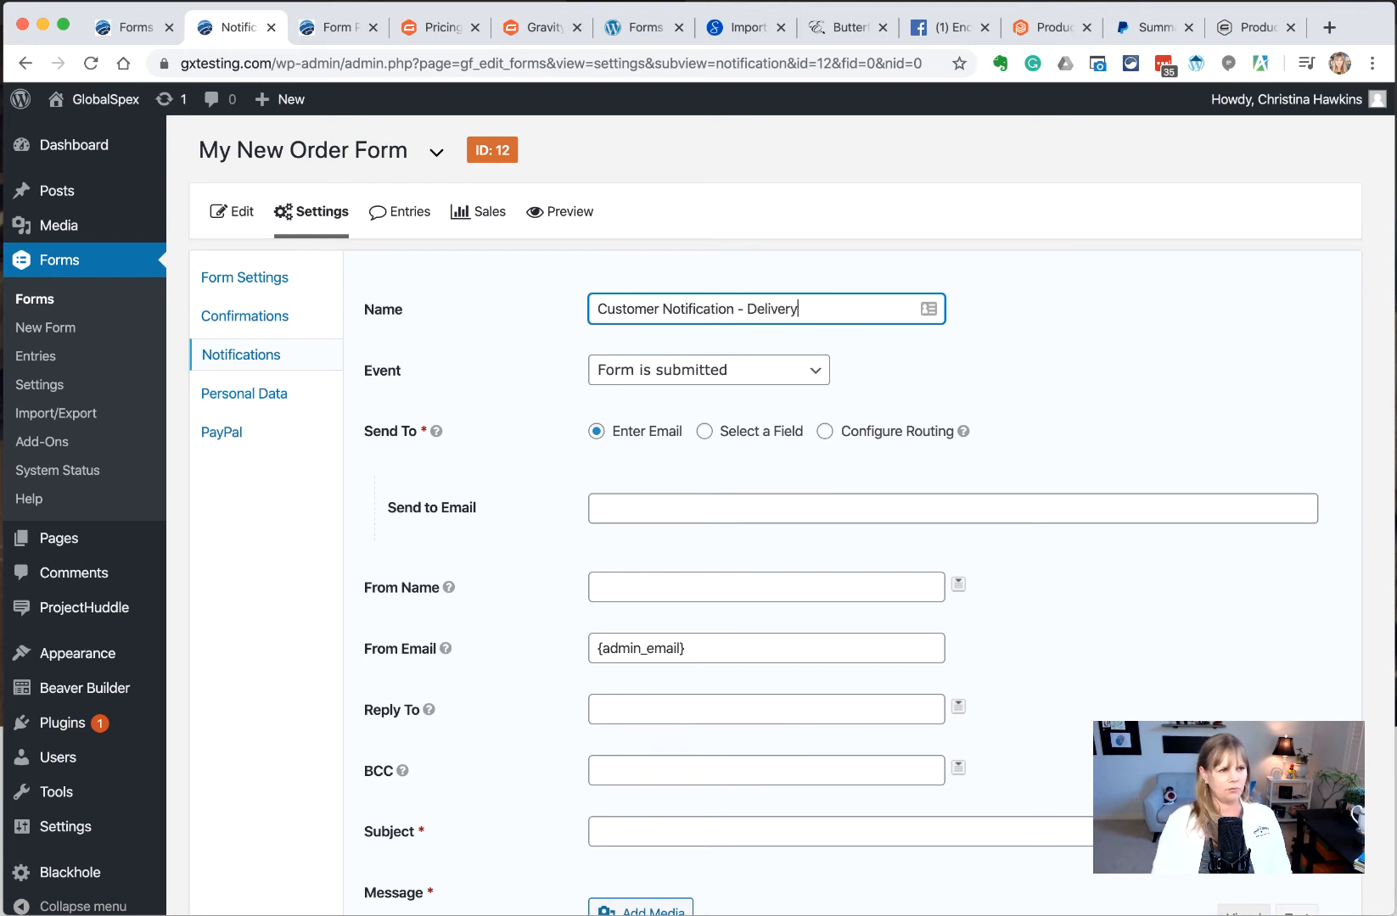
pyautogui.click(702, 382)
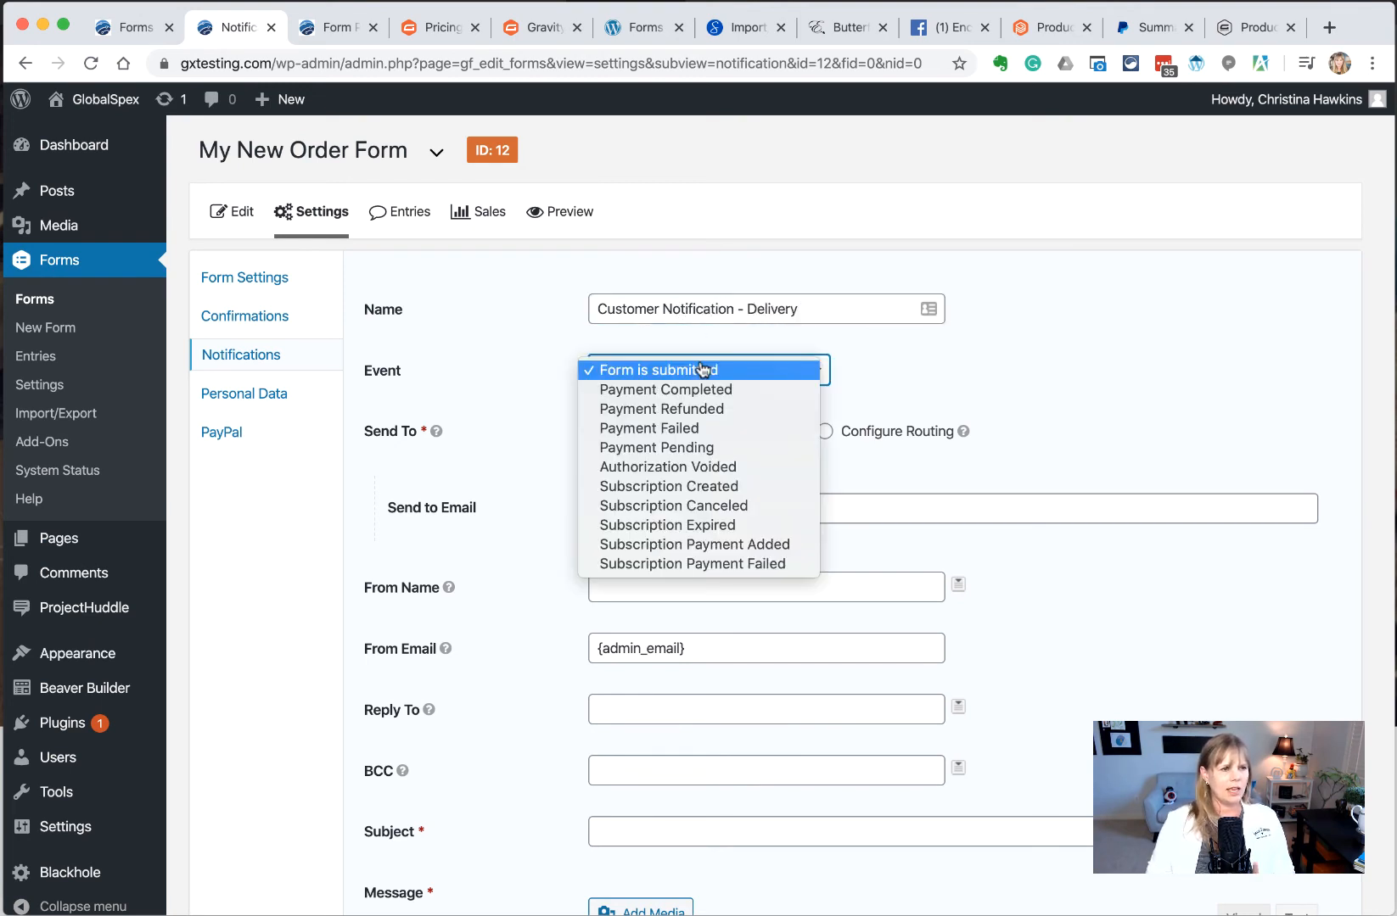
pyautogui.click(721, 392)
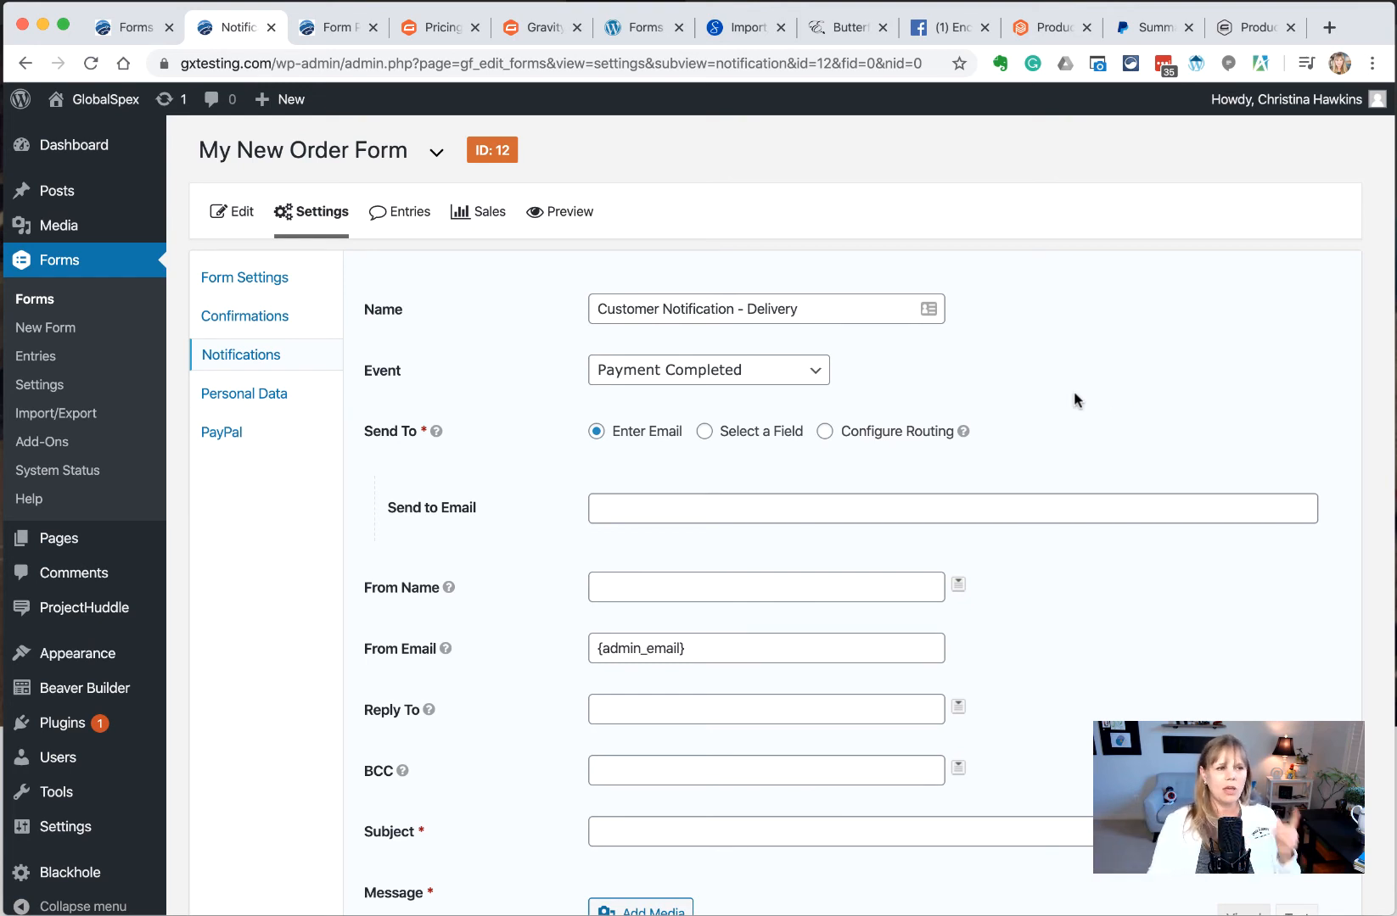
# Send the notification to the form's Email field
pyautogui.click(788, 507)
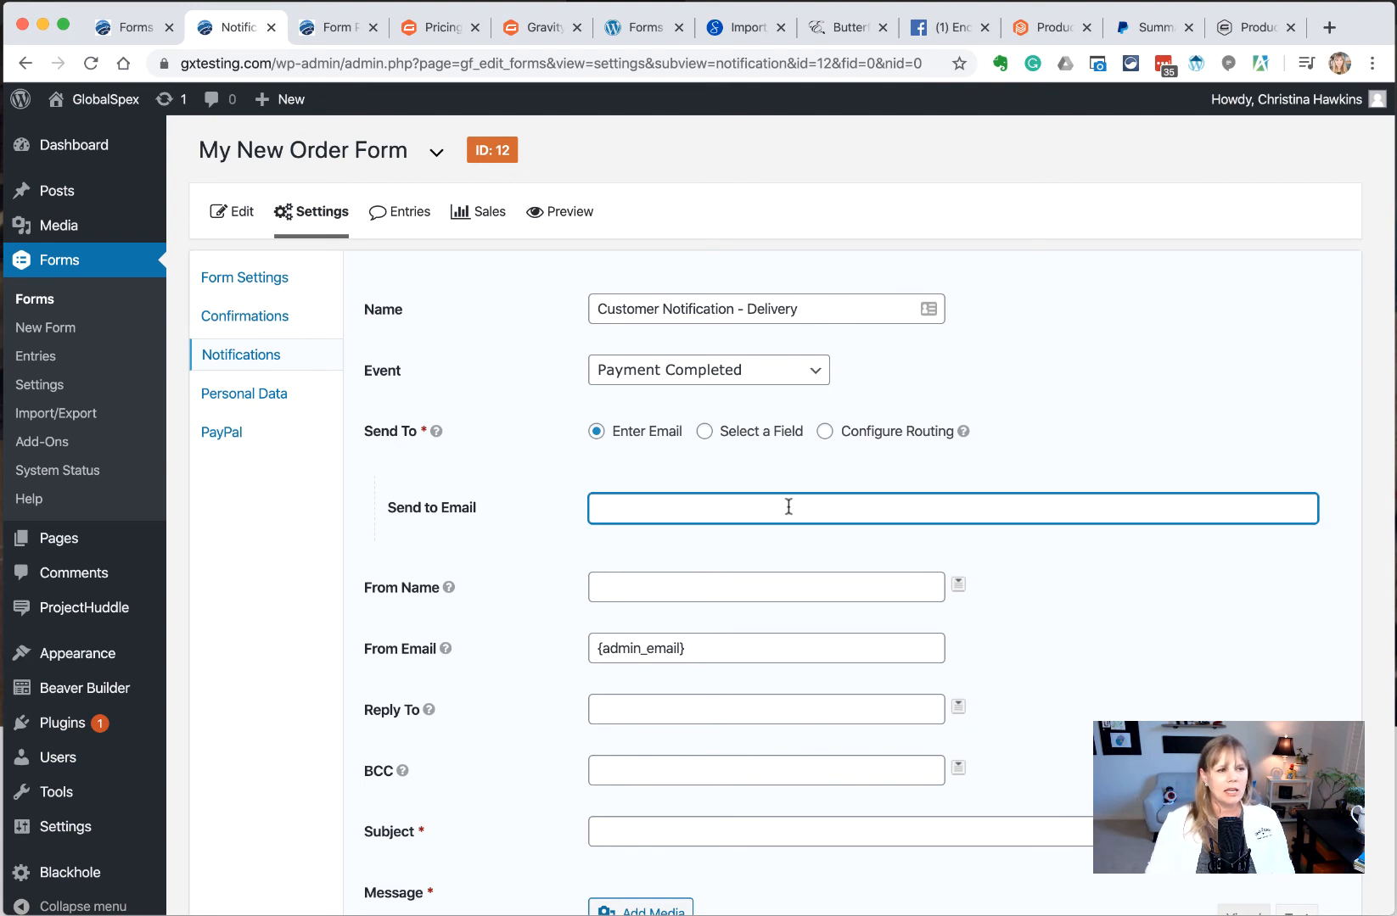
pyautogui.click(706, 433)
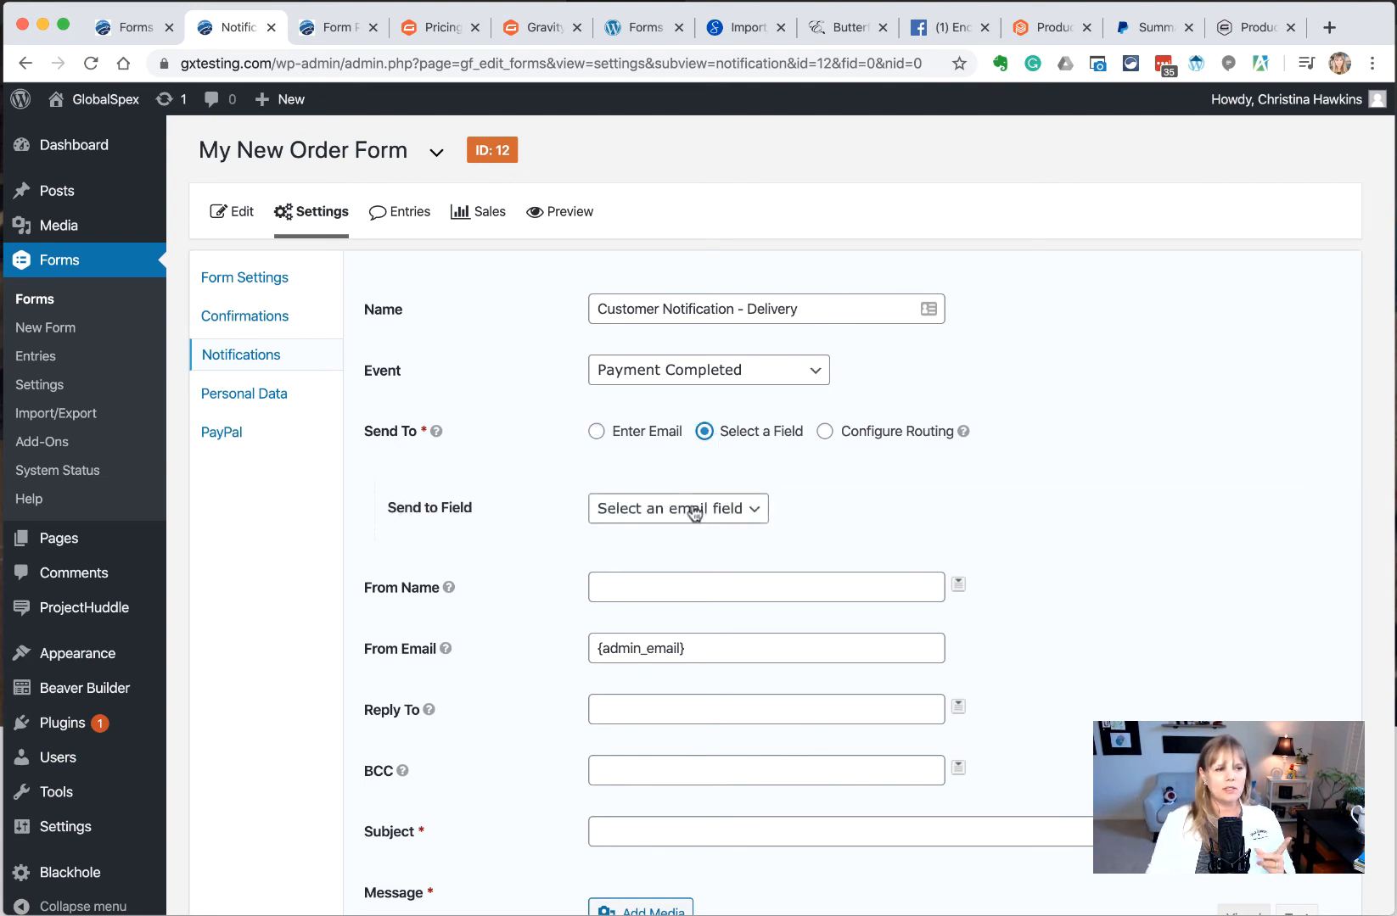
pyautogui.click(693, 508)
pyautogui.click(689, 527)
pyautogui.click(942, 517)
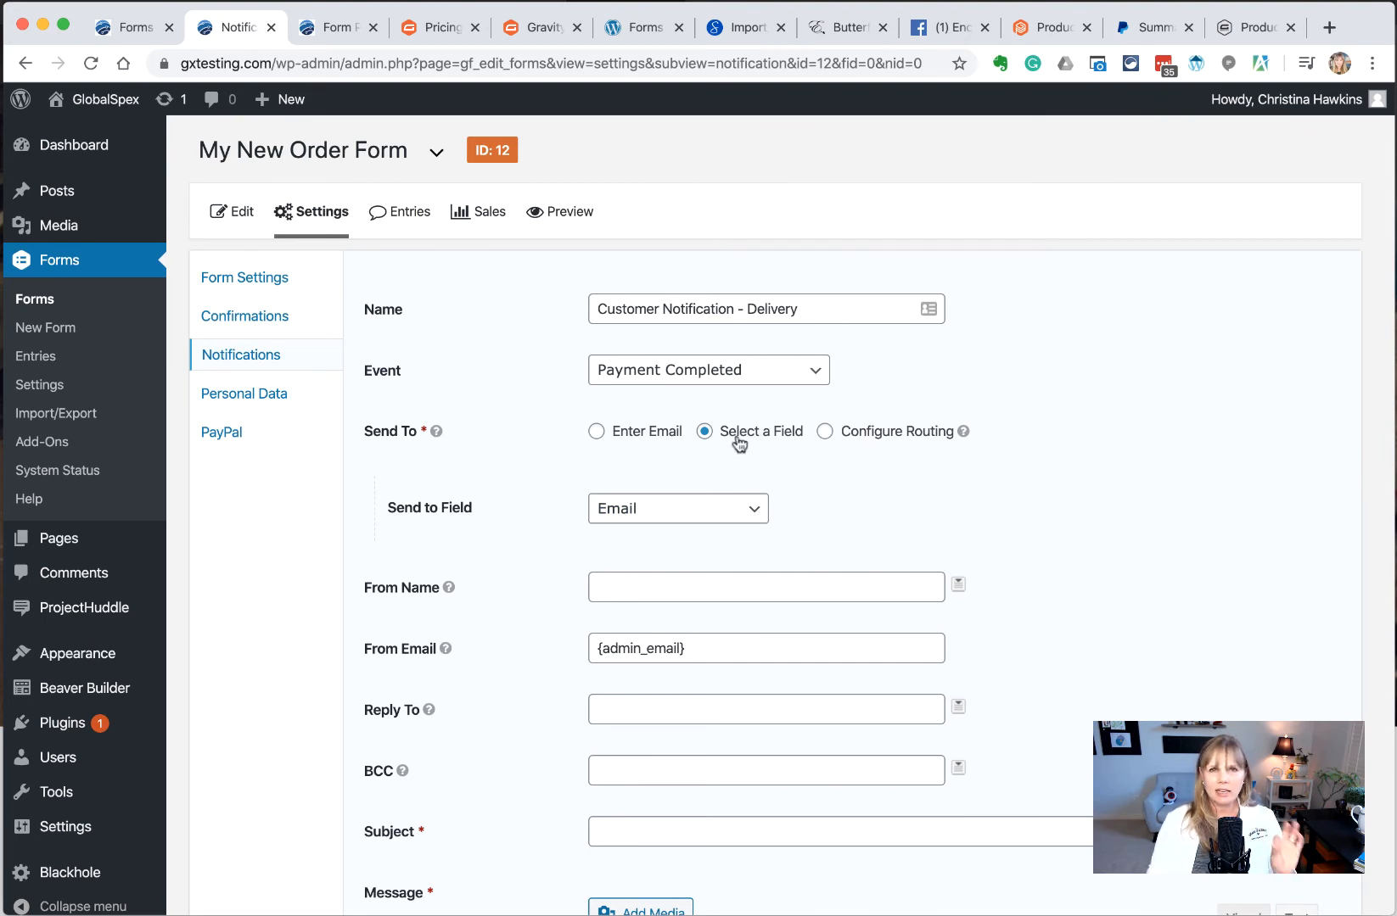
pyautogui.click(701, 509)
# Set From Name to 'Company Name' and use the order address as From Email and Reply To
pyautogui.click(750, 585)
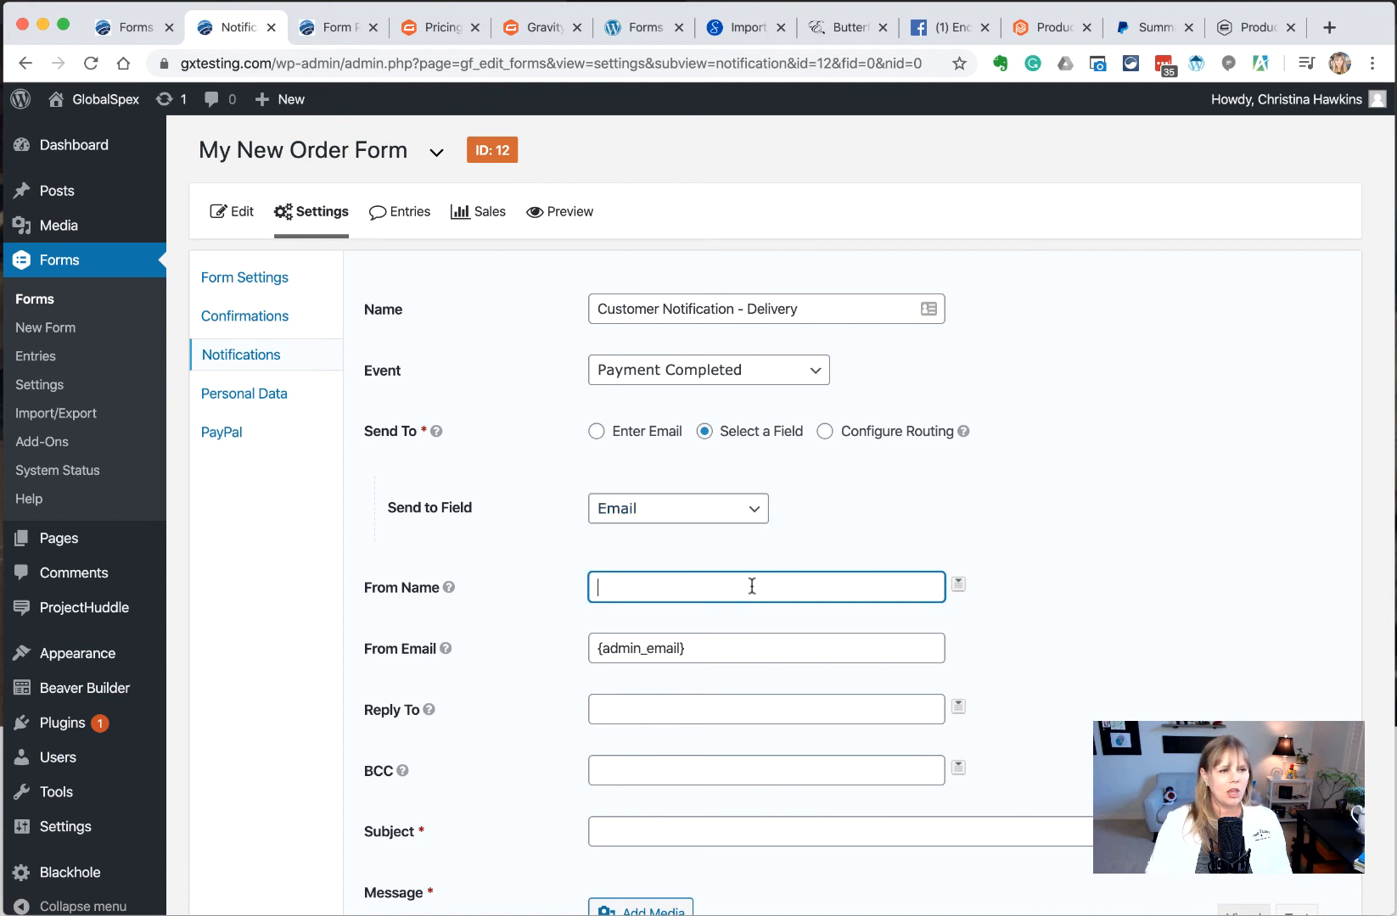
pyautogui.scroll(-3, 751, 588)
pyautogui.write('Company Name')
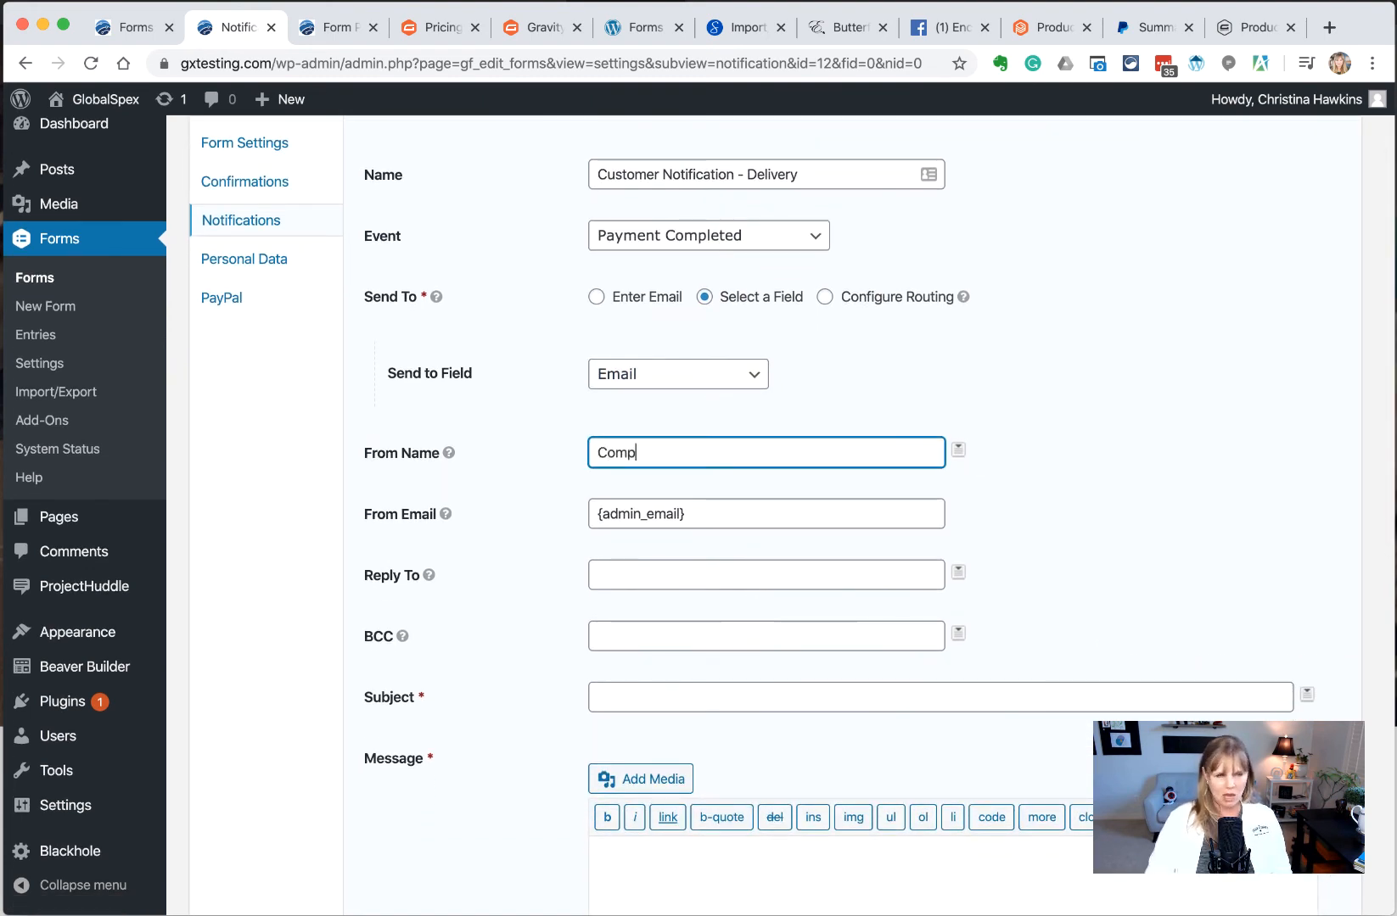
pyautogui.press('Tab')
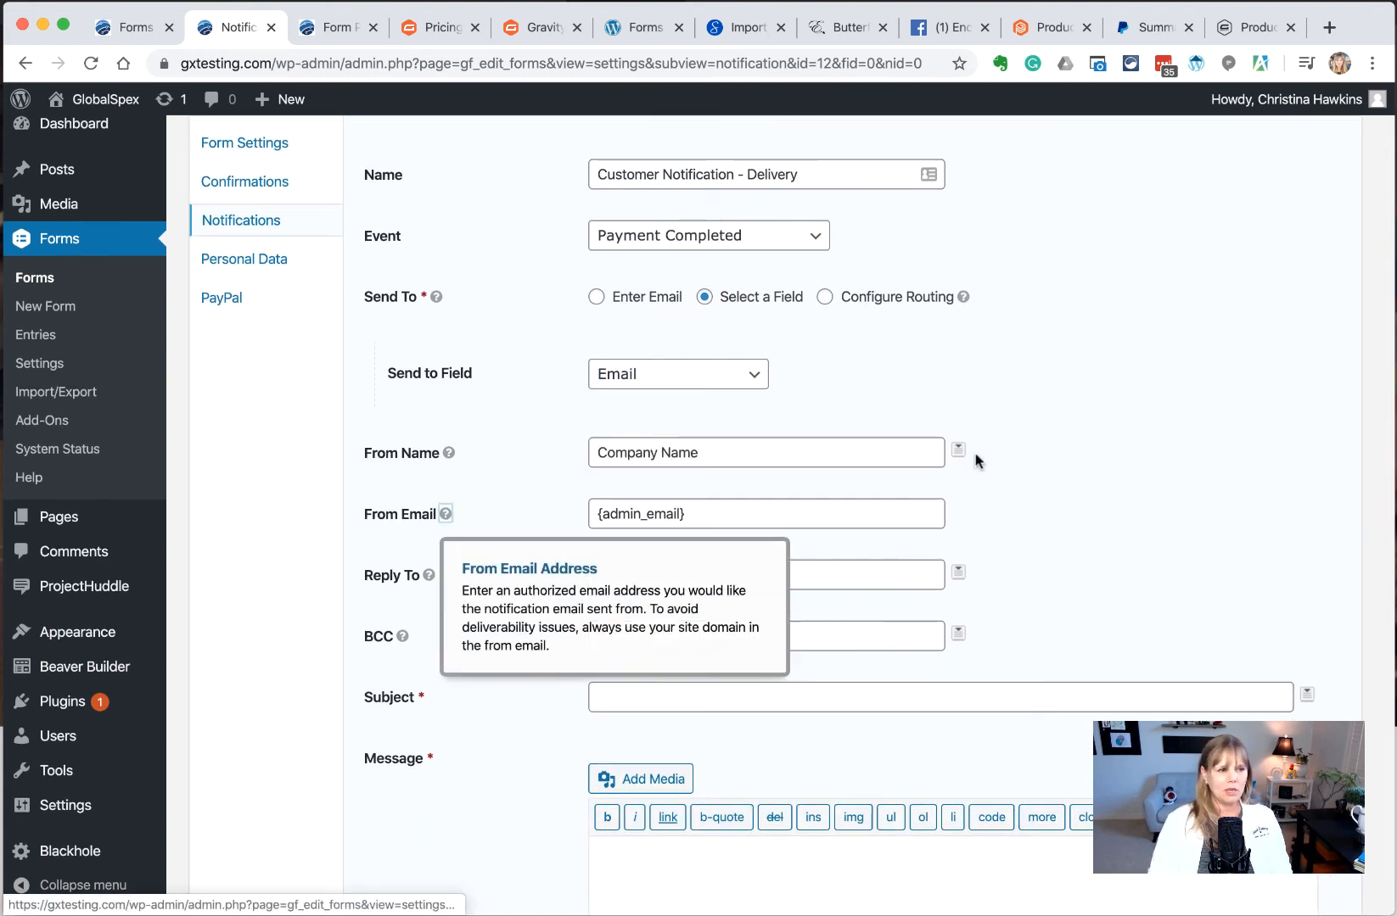
pyautogui.moveTo(770, 509); pyautogui.dragTo(577, 510)
pyautogui.write('ord')
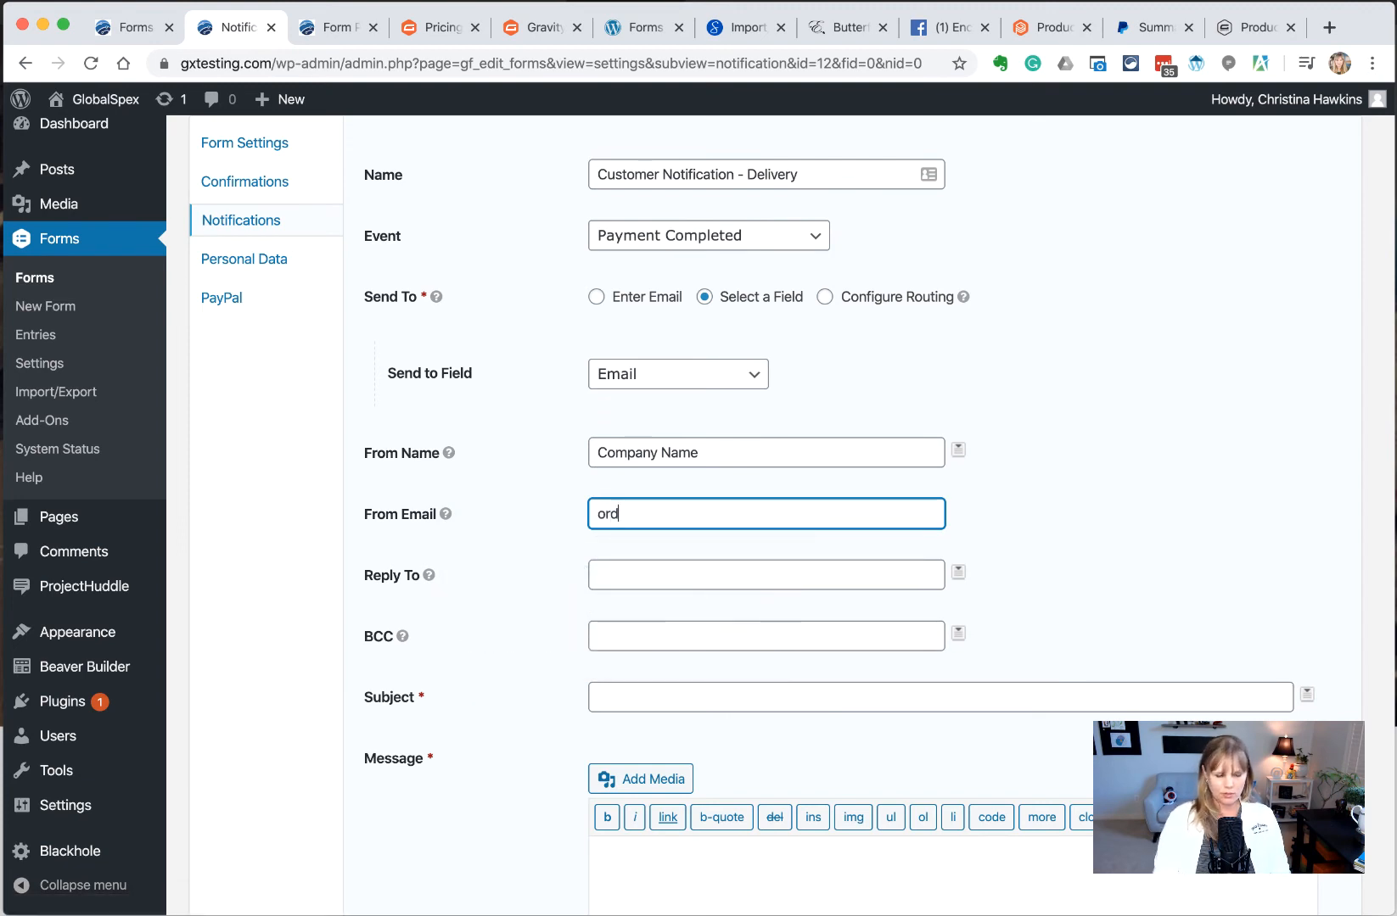
pyautogui.write('er@company')
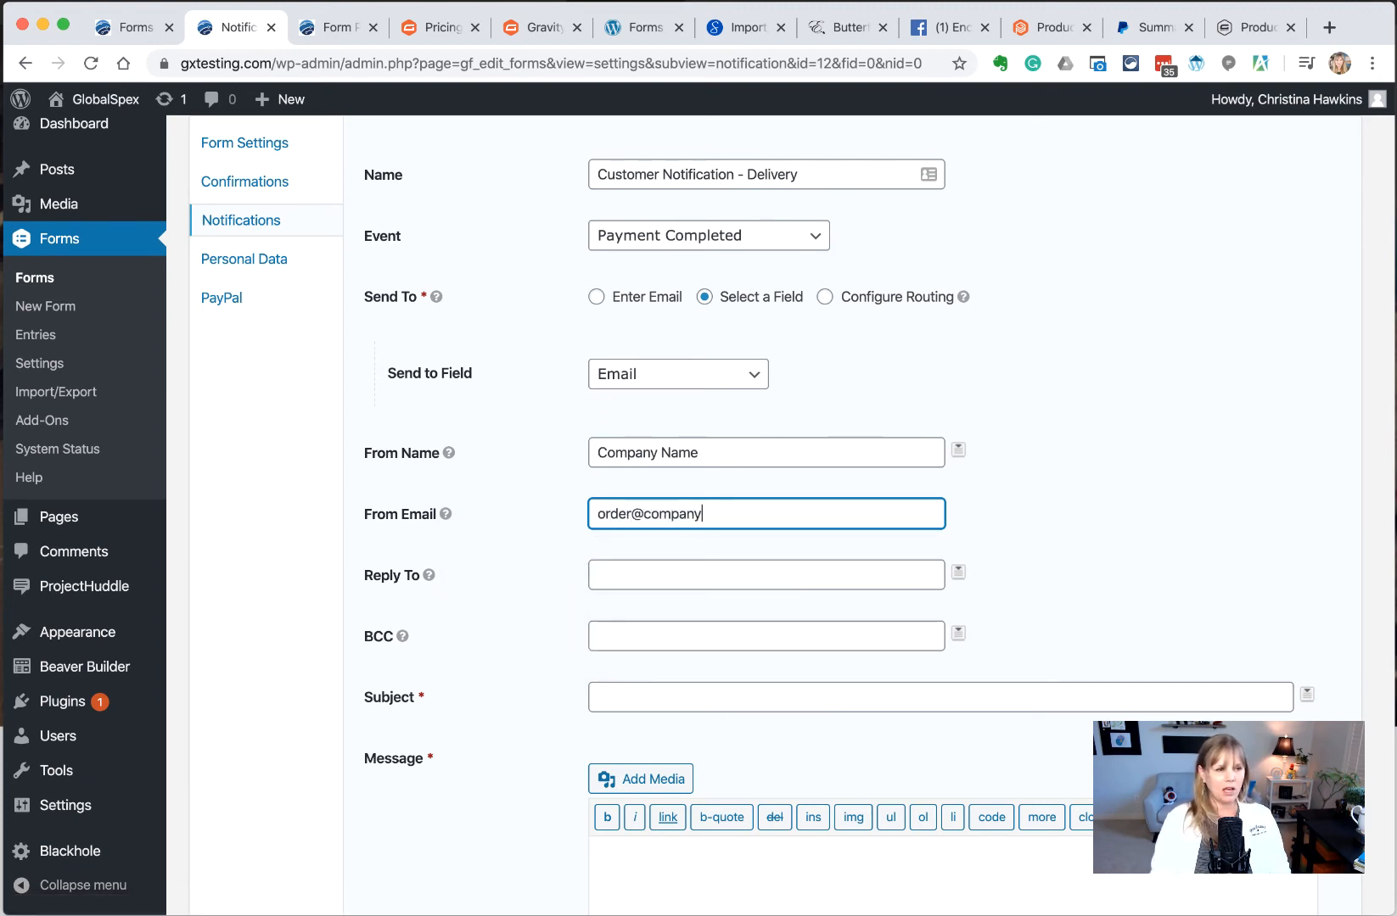
pyautogui.write('.com')
pyautogui.moveTo(777, 511); pyautogui.dragTo(514, 524)
pyautogui.press('super+c')
pyautogui.click(631, 574)
pyautogui.press('super+v')
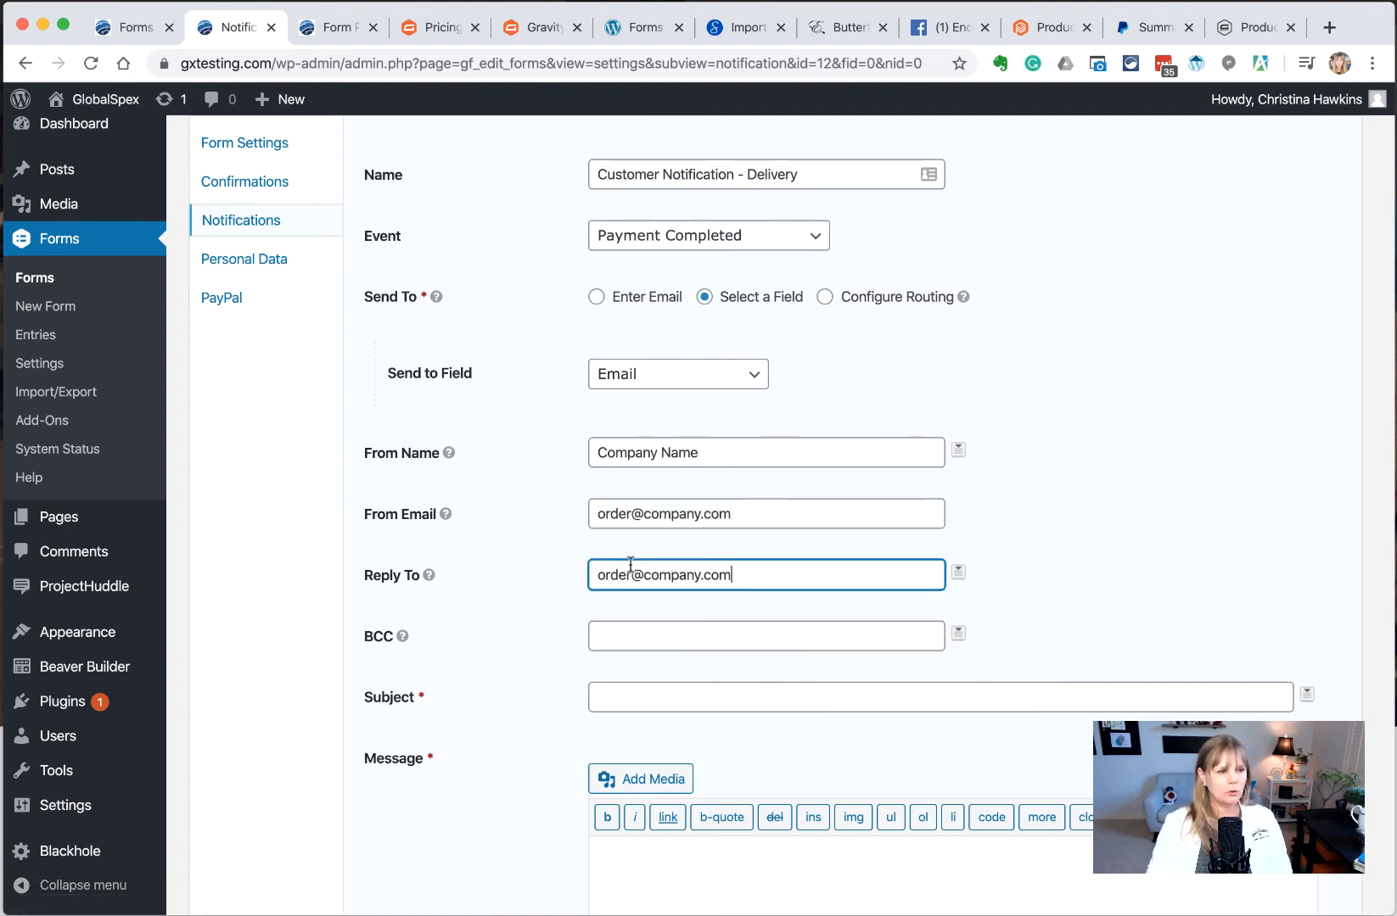
pyautogui.scroll(-3, 628, 552)
pyautogui.click(635, 476)
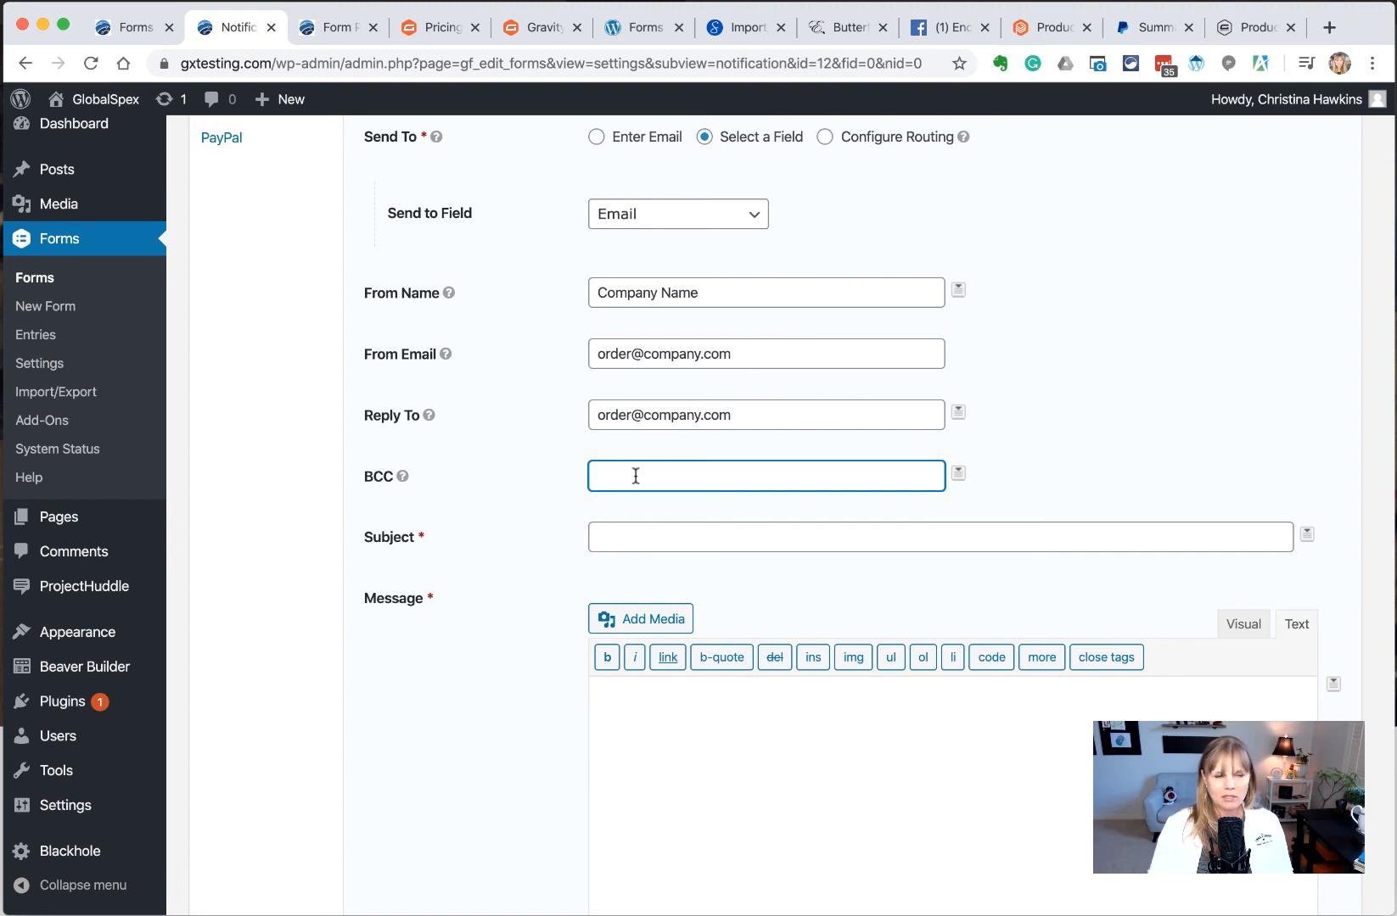
# Enter the subject text 'Order Receipt from Company -'
pyautogui.click(636, 538)
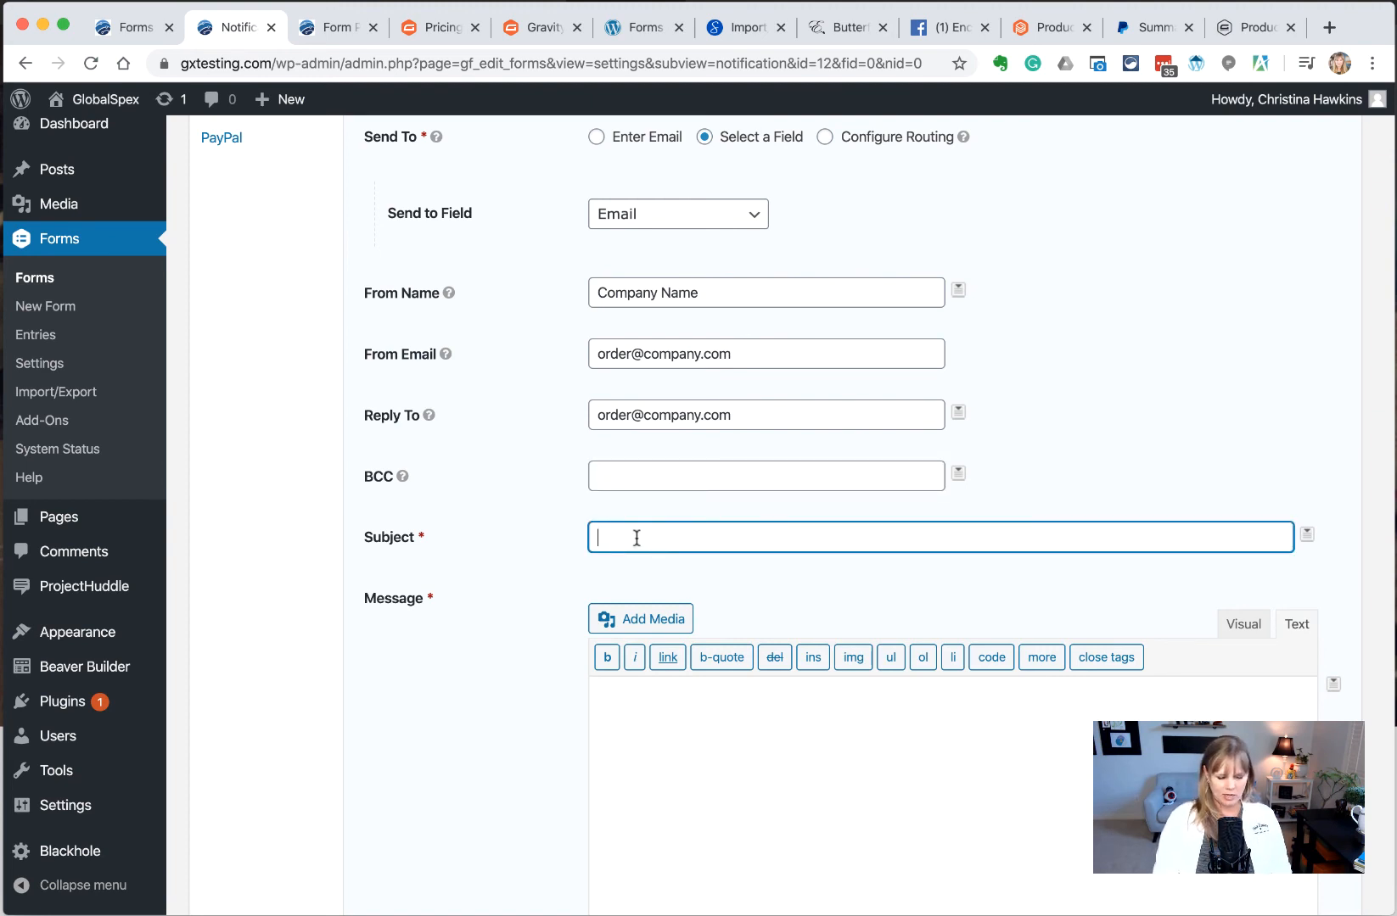
pyautogui.write('Order ')
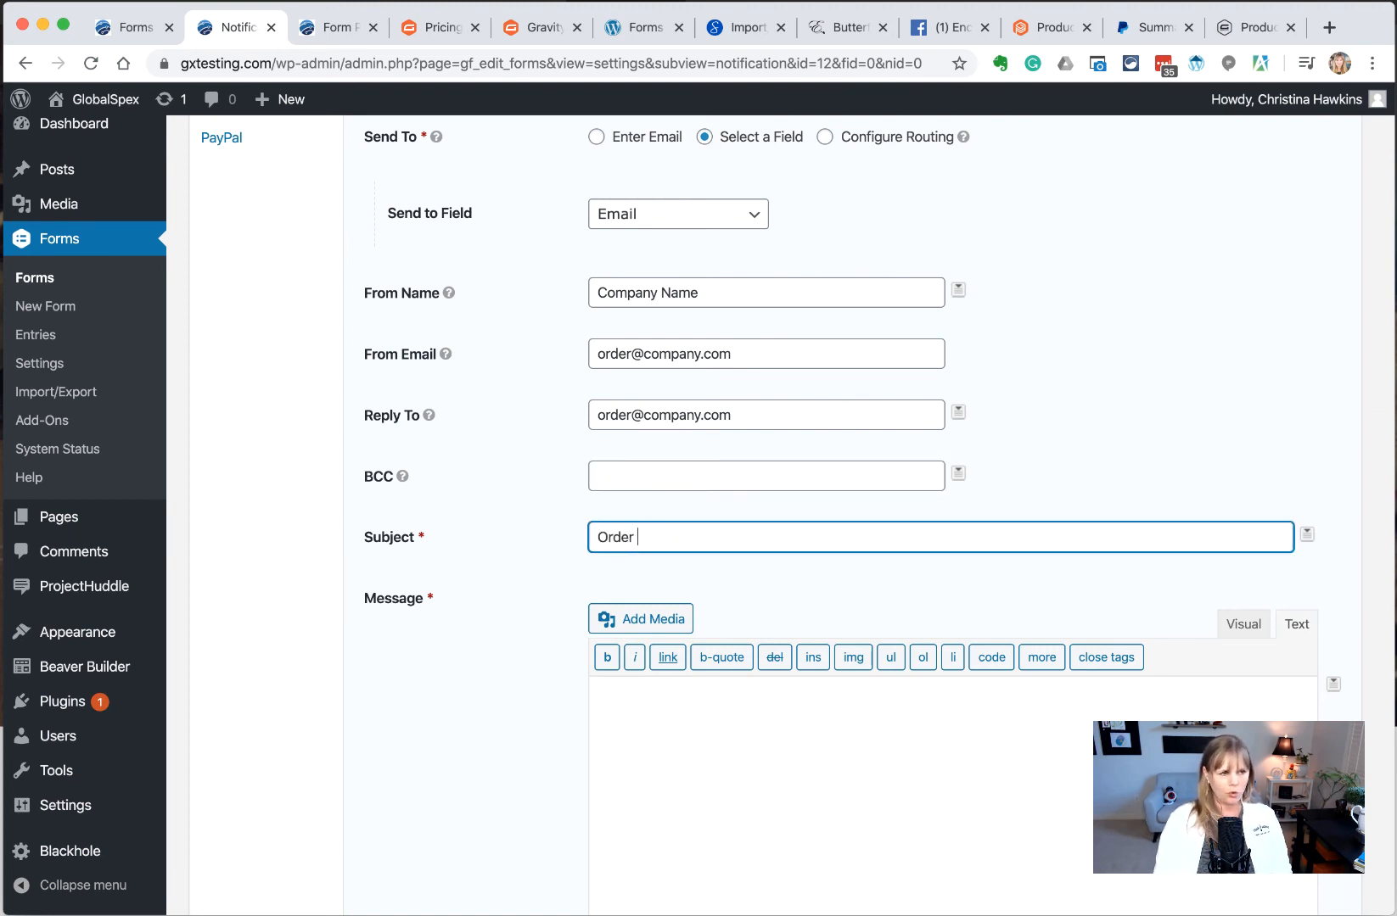
pyautogui.write('Receipt f')
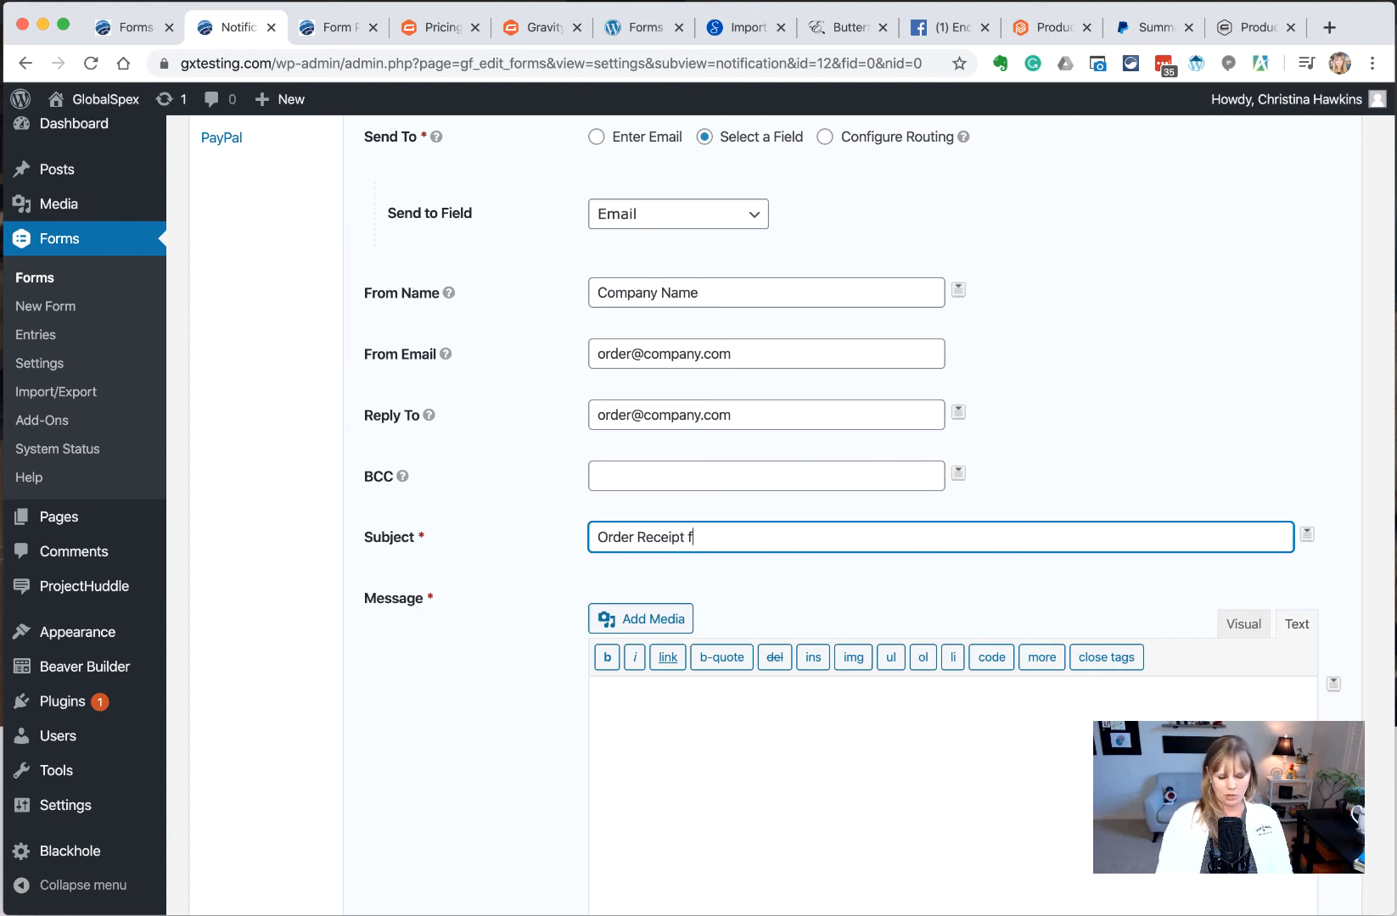
pyautogui.write('rom')
pyautogui.click(1307, 533)
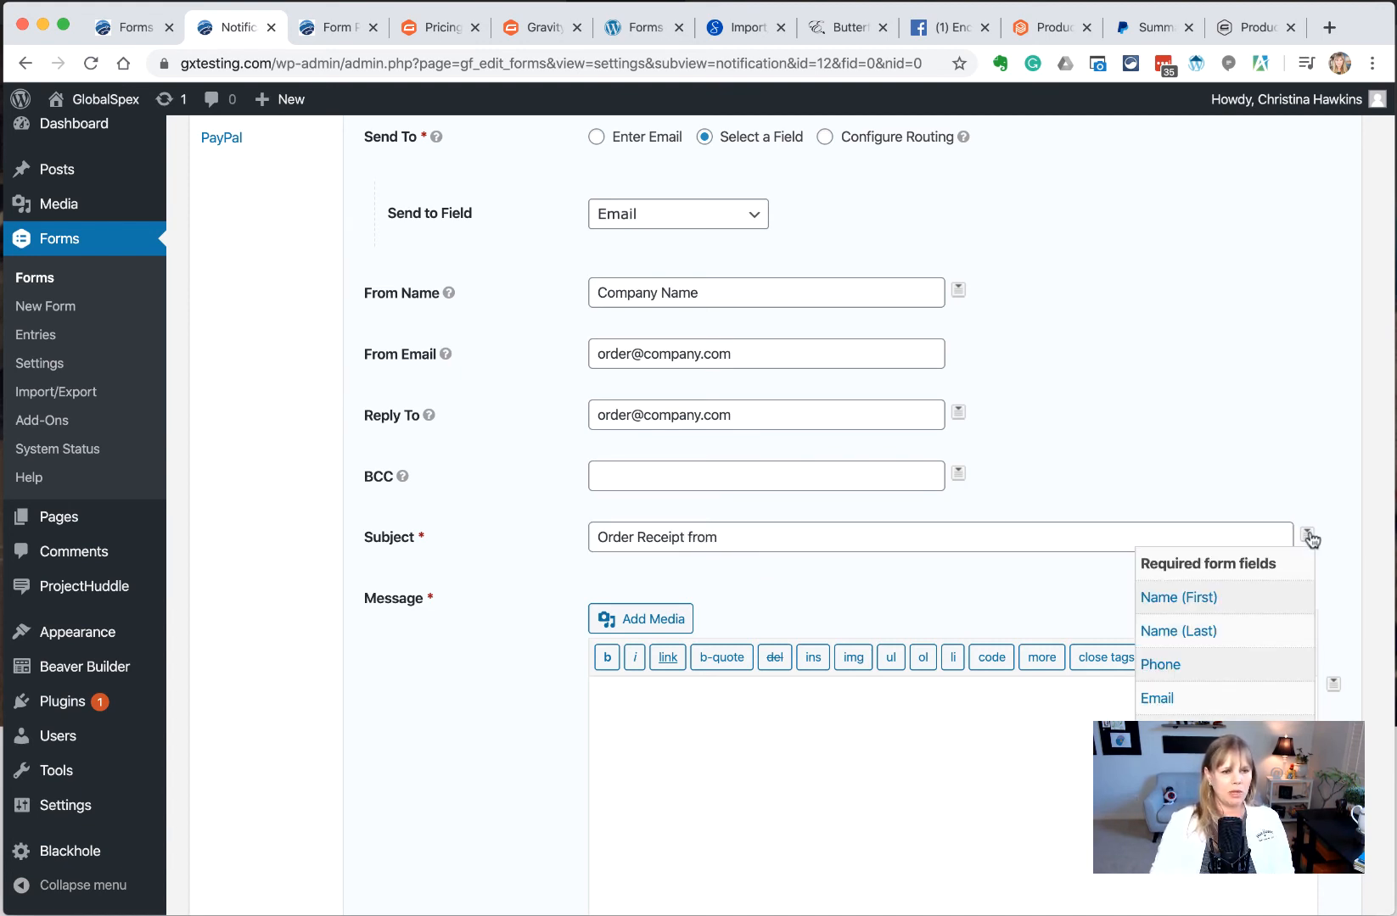
pyautogui.scroll(-2, 1237, 618)
pyautogui.scroll(-8, 1236, 617)
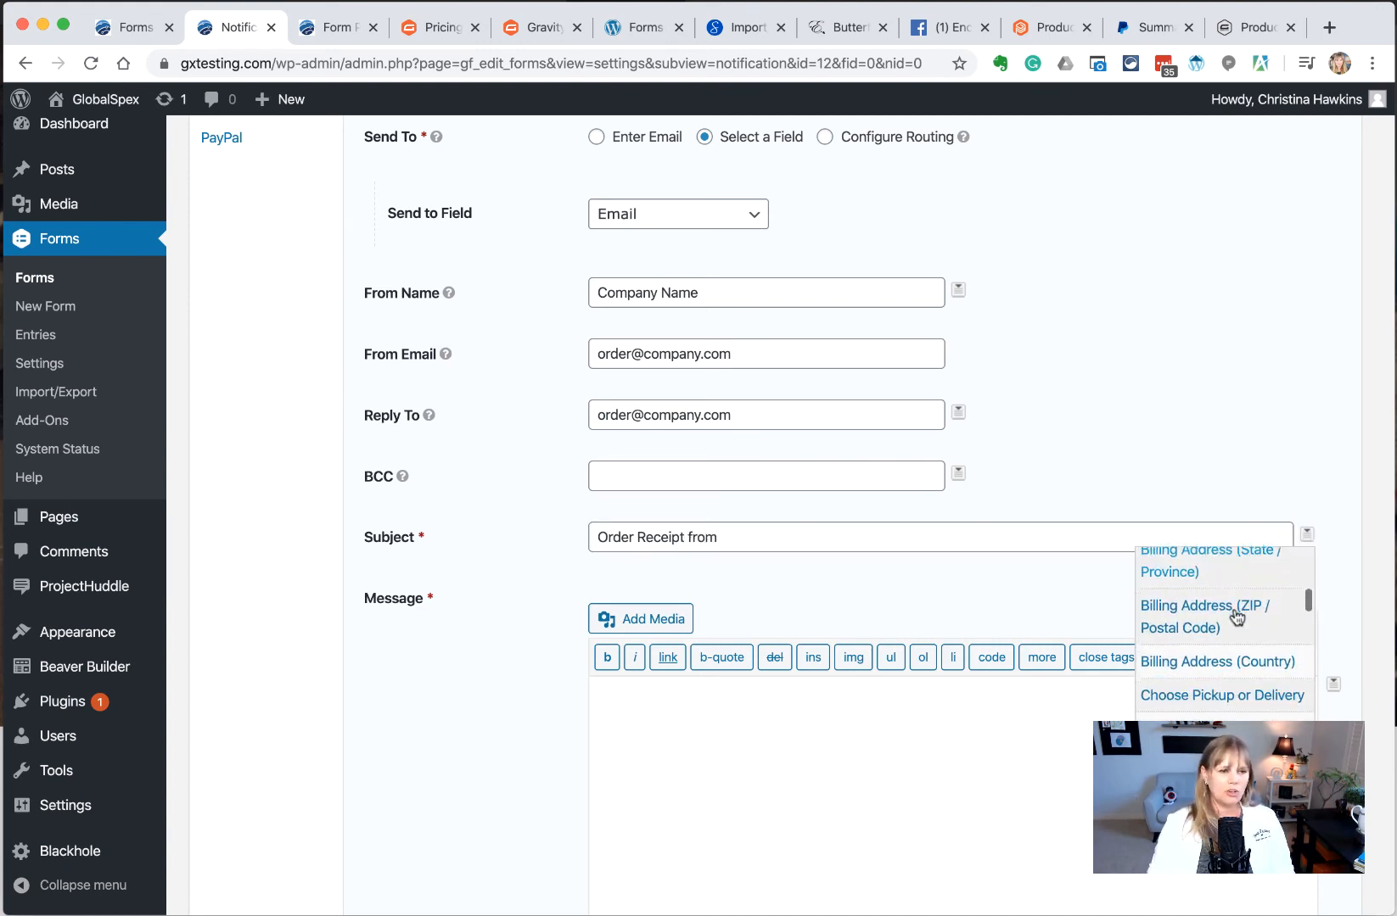
pyautogui.scroll(-10, 1237, 618)
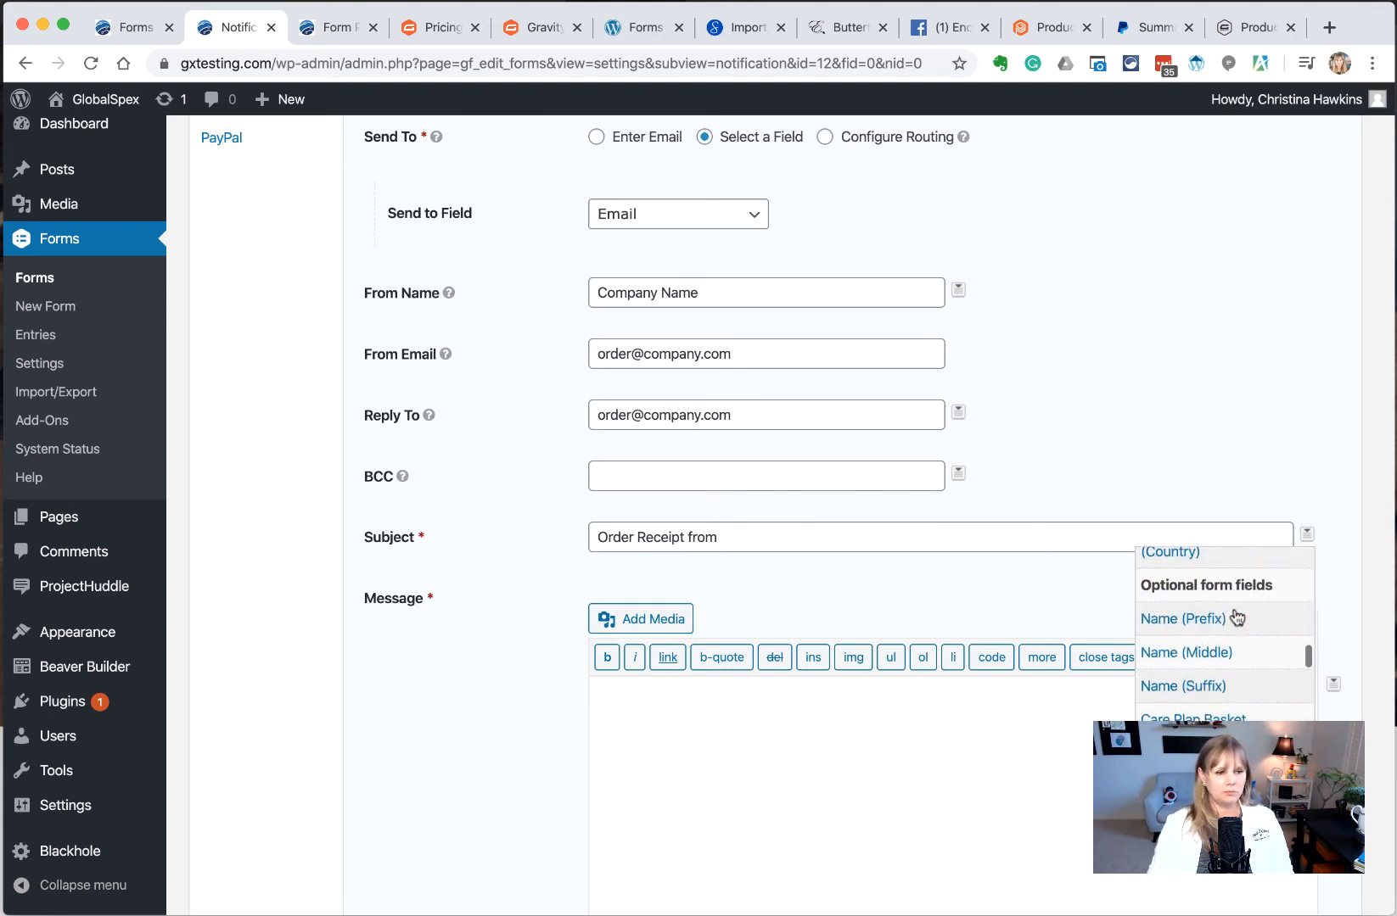
pyautogui.scroll(-8, 1236, 618)
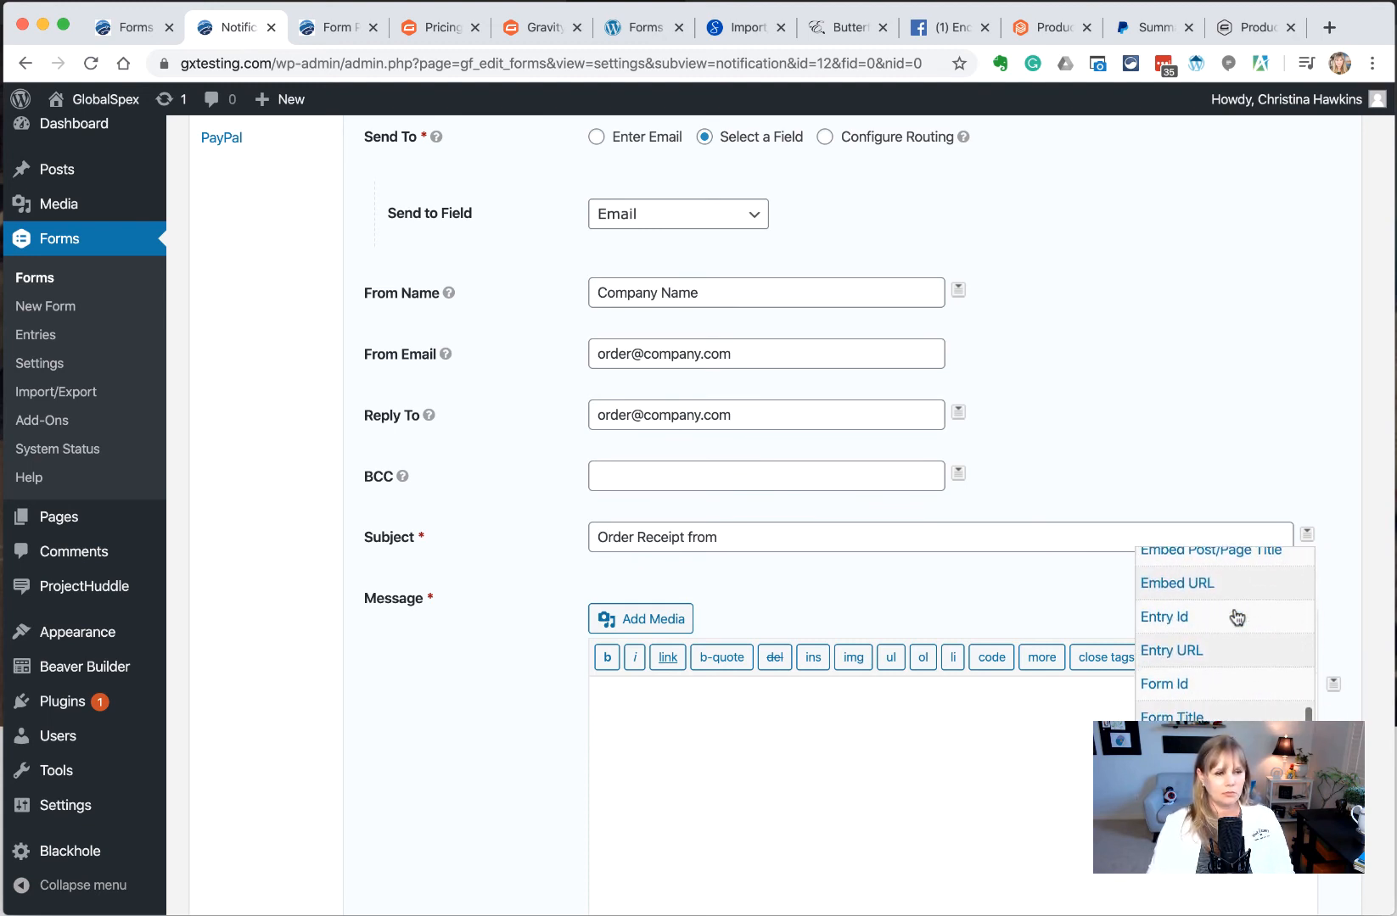
pyautogui.click(800, 537)
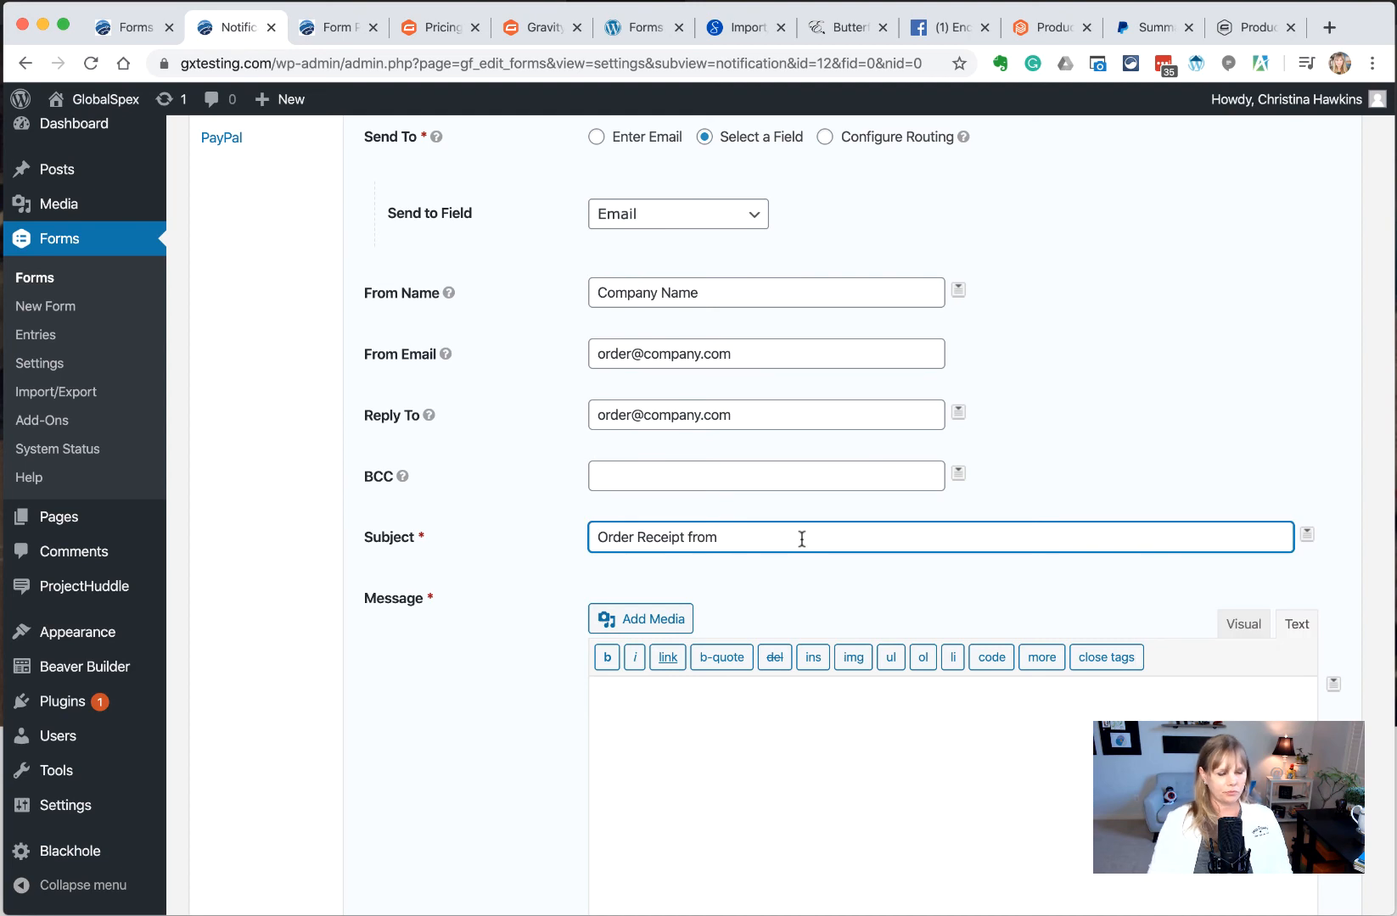
pyautogui.write('Company -')
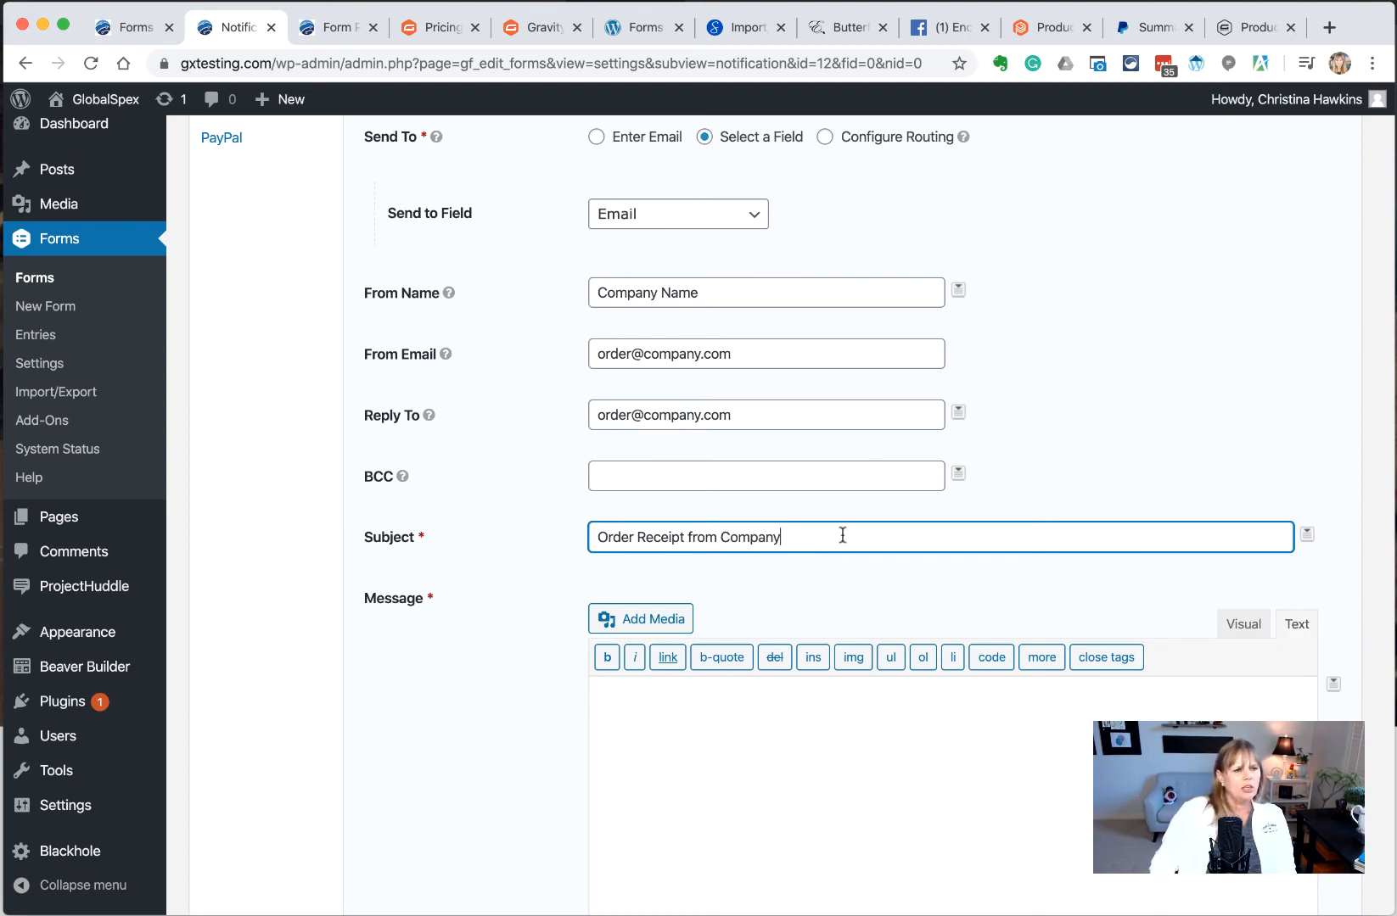
# Append the Care Plan Basket merge tag to the subject
pyautogui.click(1306, 534)
pyautogui.scroll(-5, 1241, 623)
pyautogui.scroll(-5, 1230, 623)
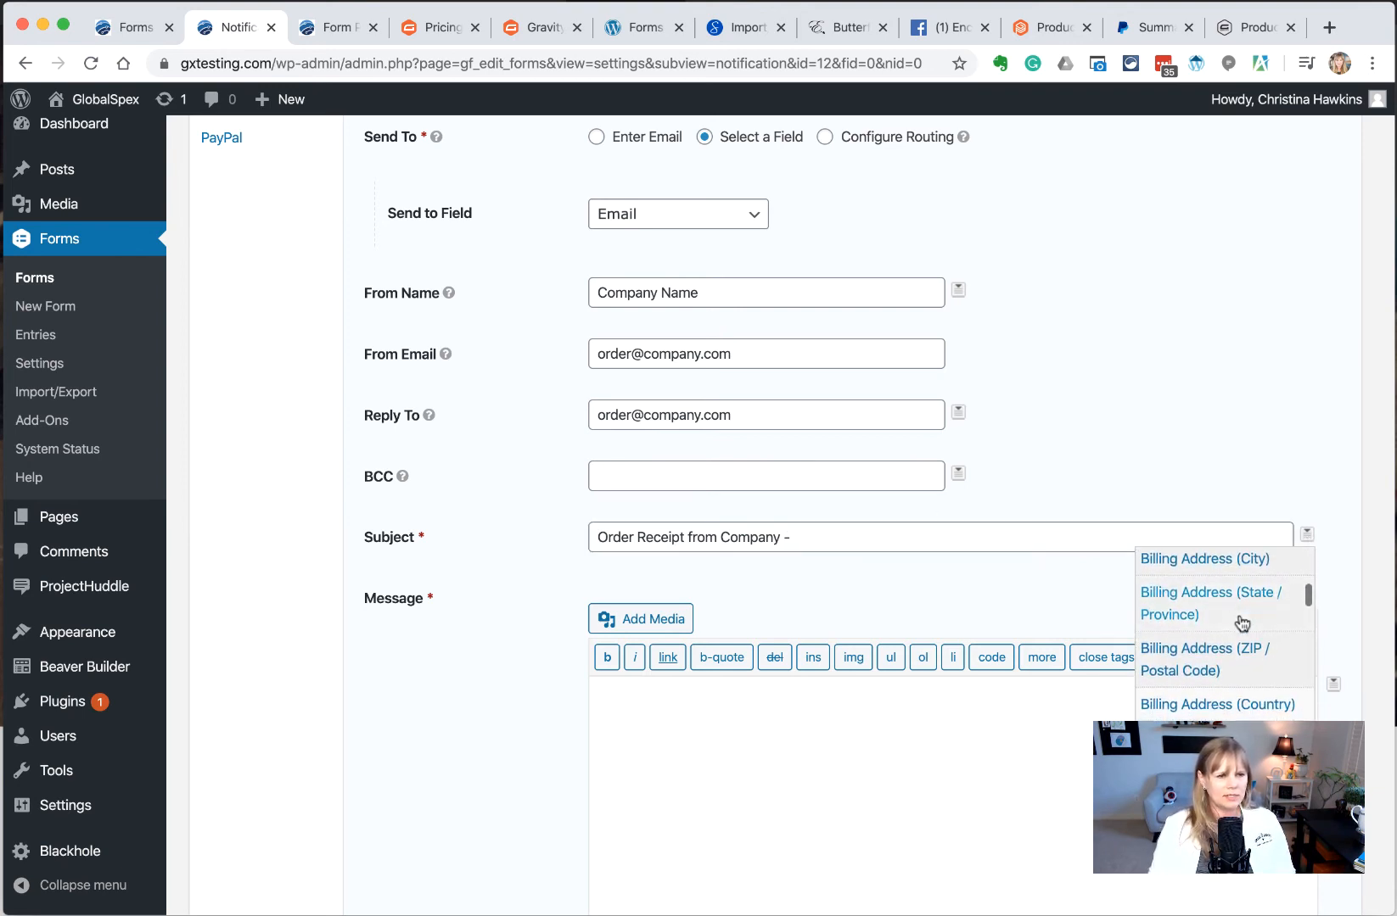
pyautogui.scroll(-5, 1208, 626)
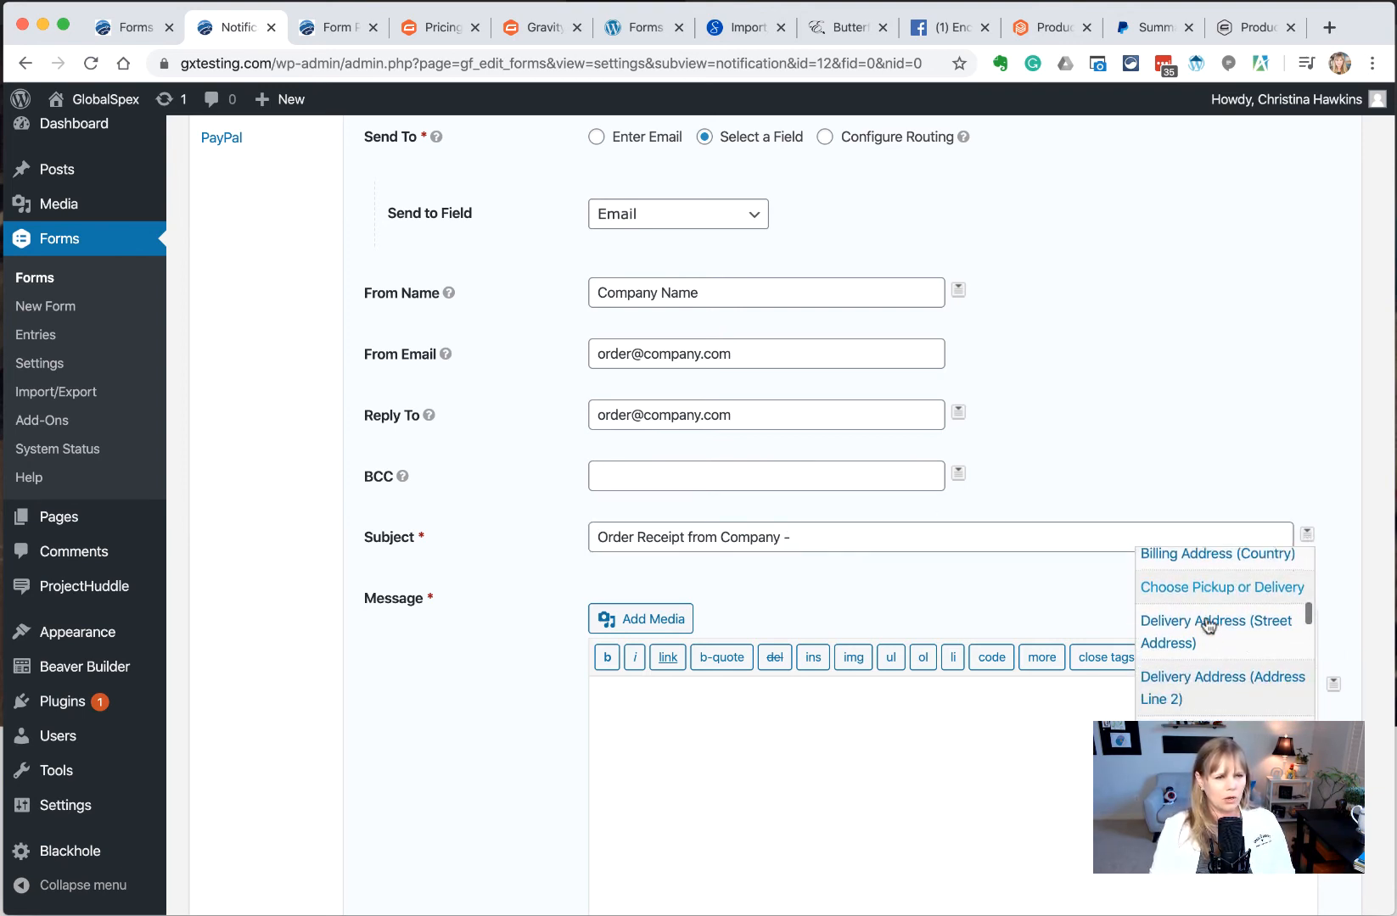
pyautogui.scroll(-5, 1209, 627)
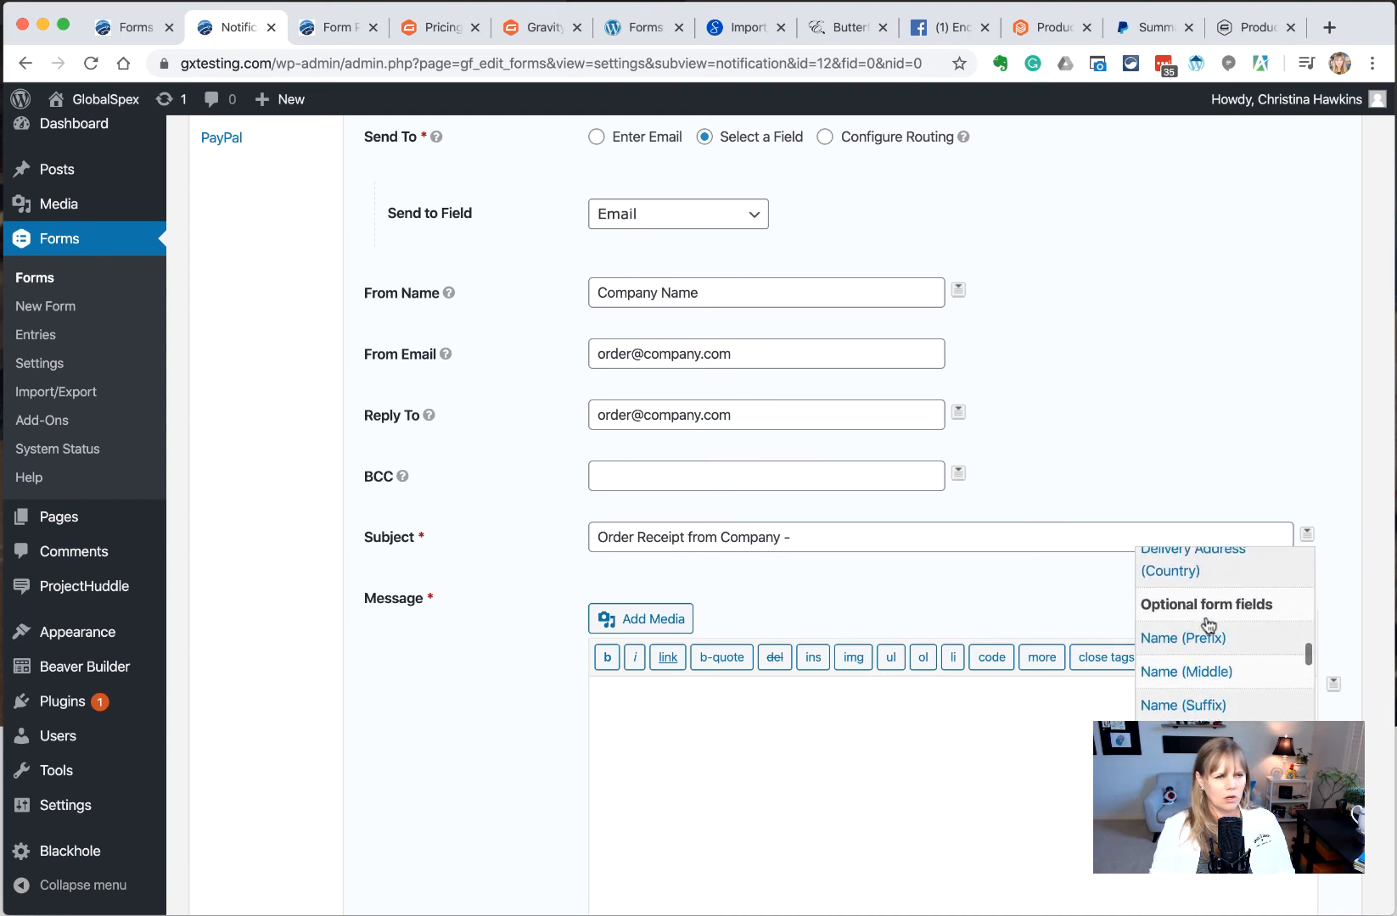
pyautogui.click(1194, 633)
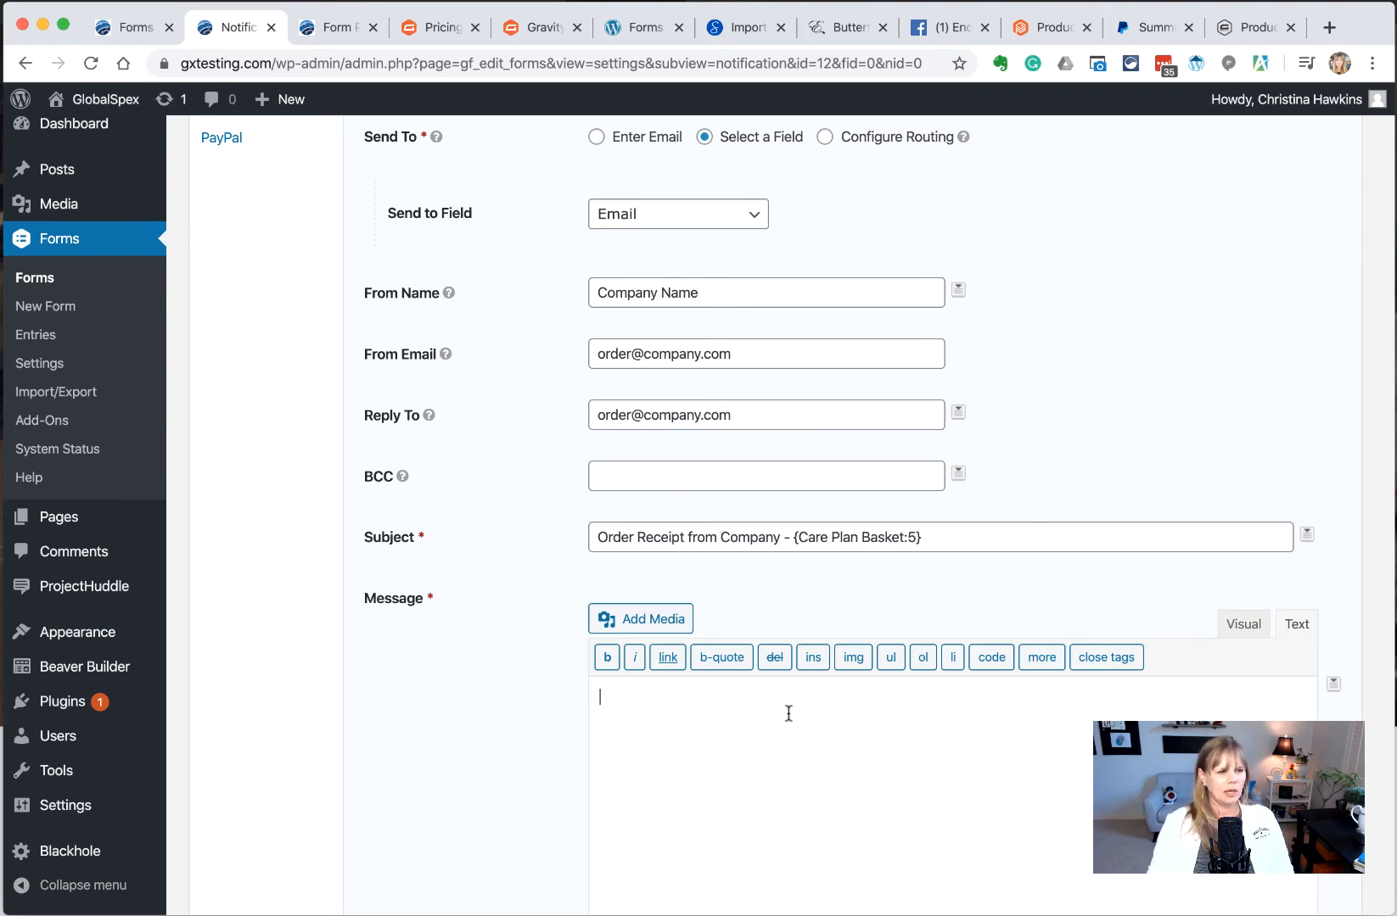
pyautogui.scroll(-3, 786, 713)
# Insert the All Submitted Fields merge tag and type 'Hello,' on a new first line above it
pyautogui.click(1330, 566)
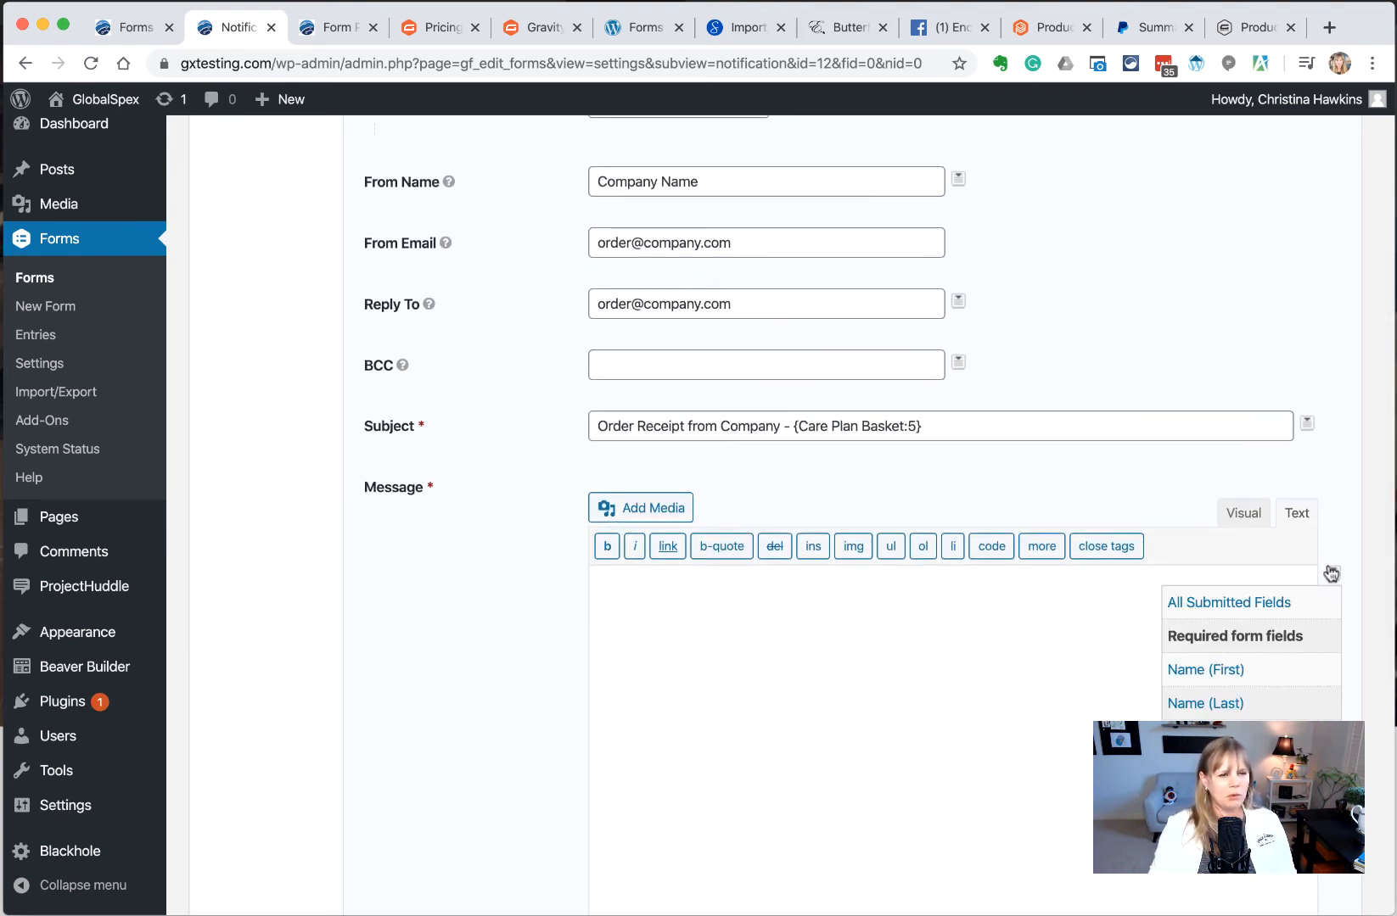
pyautogui.click(1259, 604)
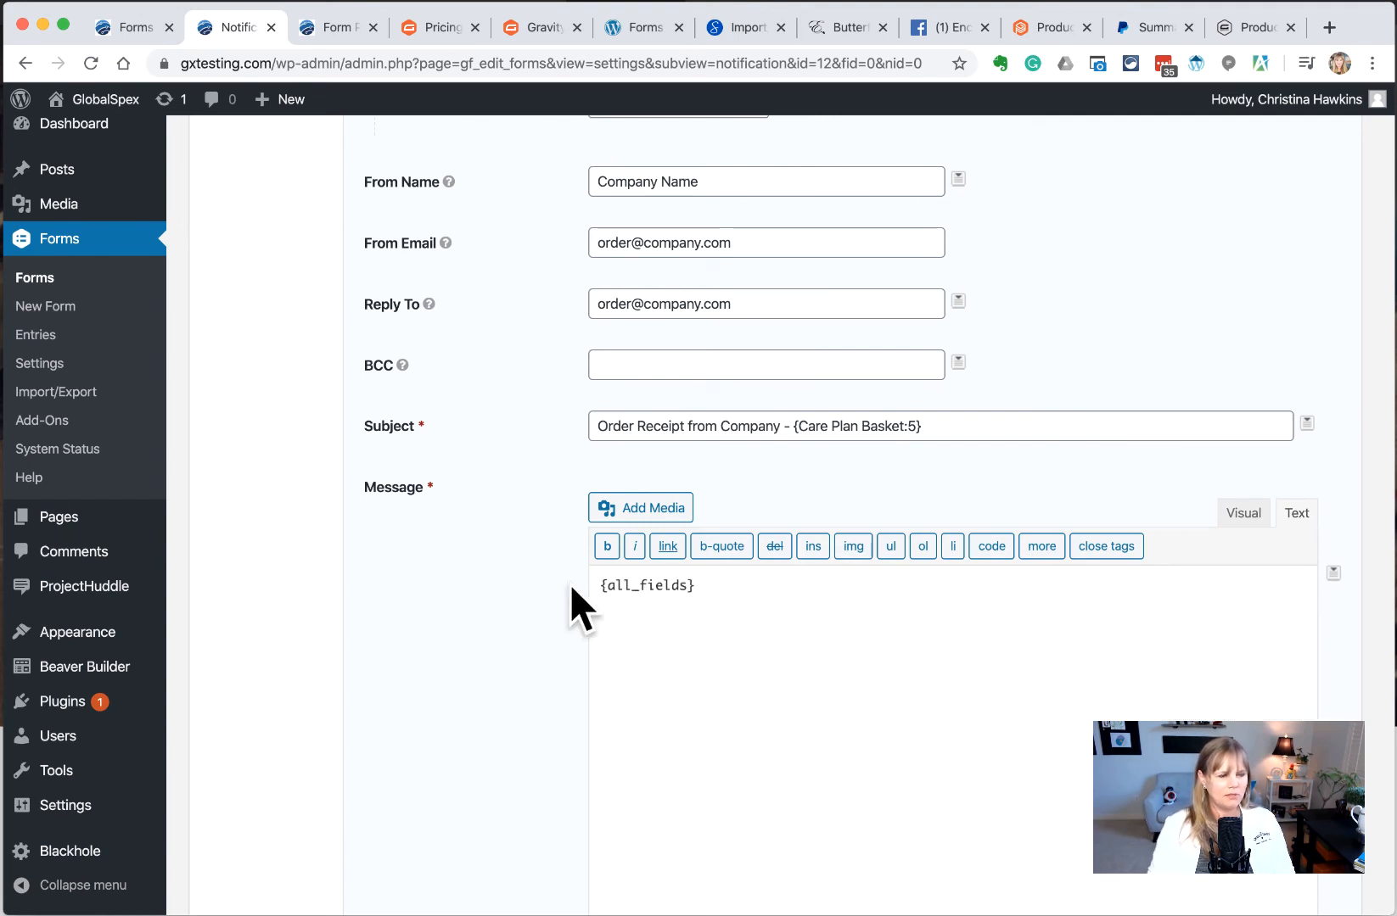
pyautogui.press('Return')
pyautogui.press('Up')
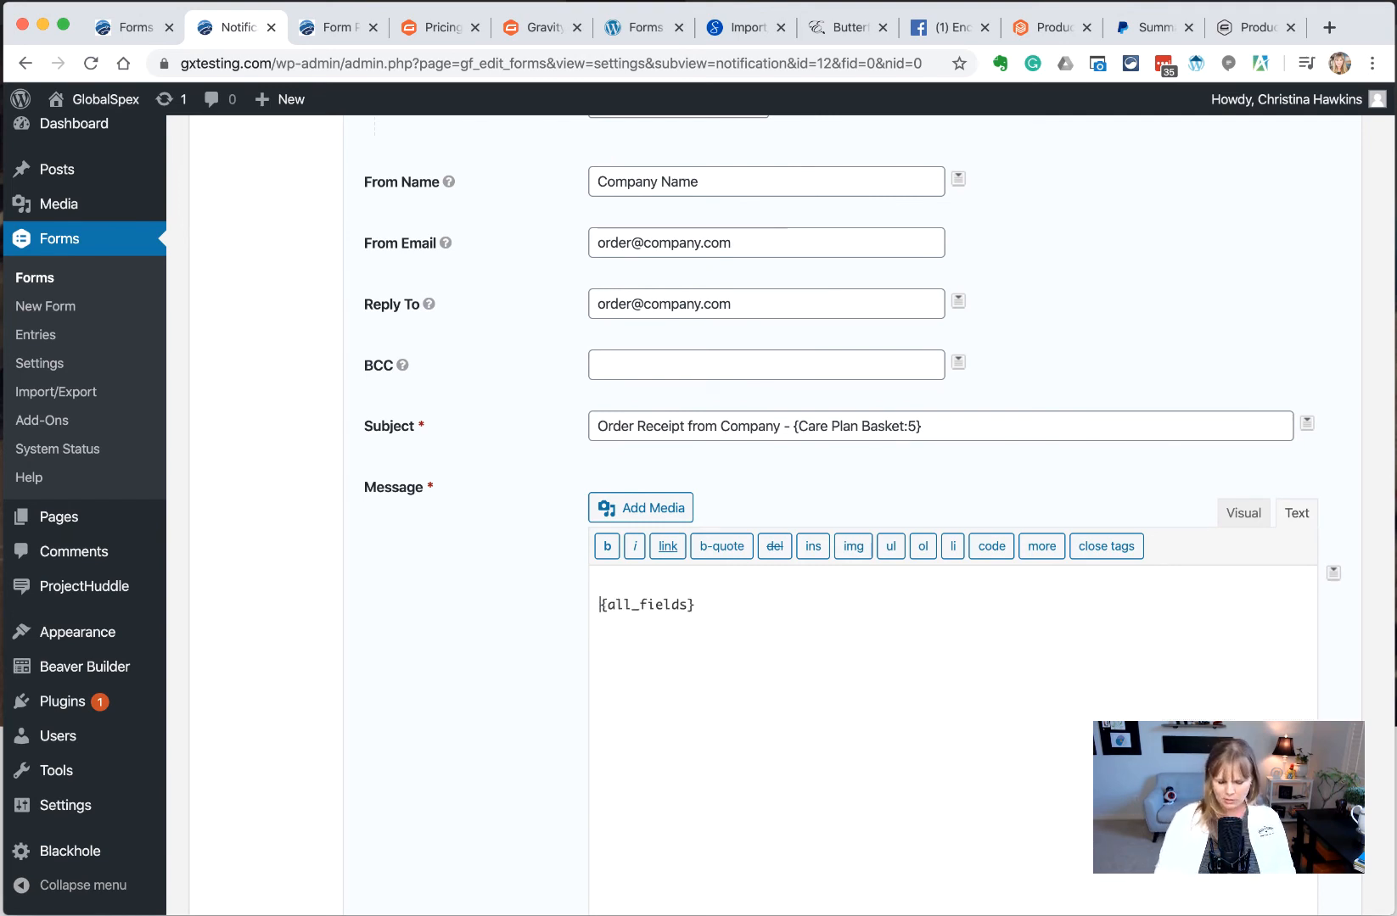
pyautogui.write('Hell')
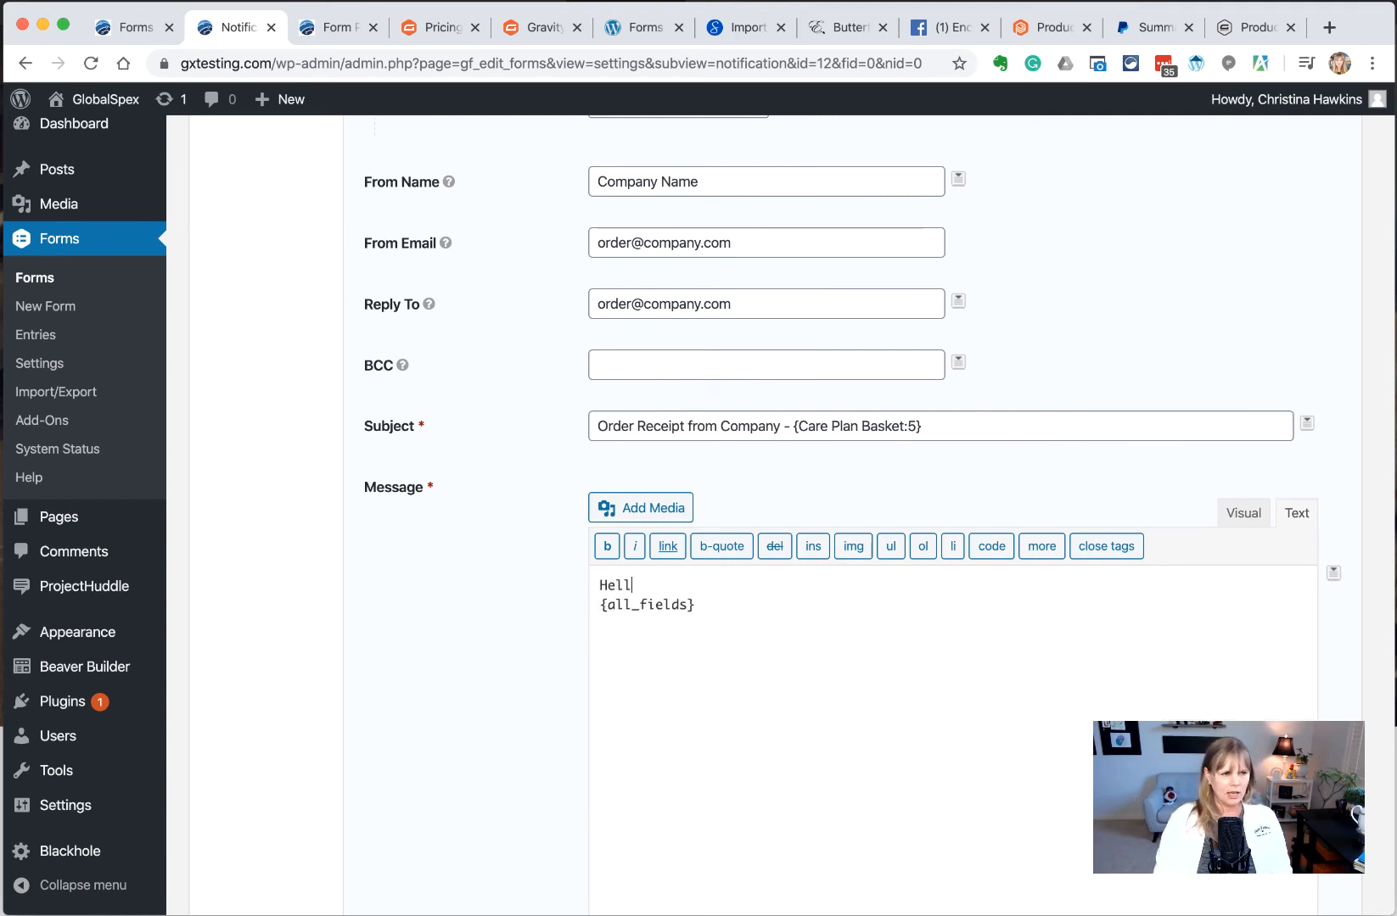
pyautogui.write('o,')
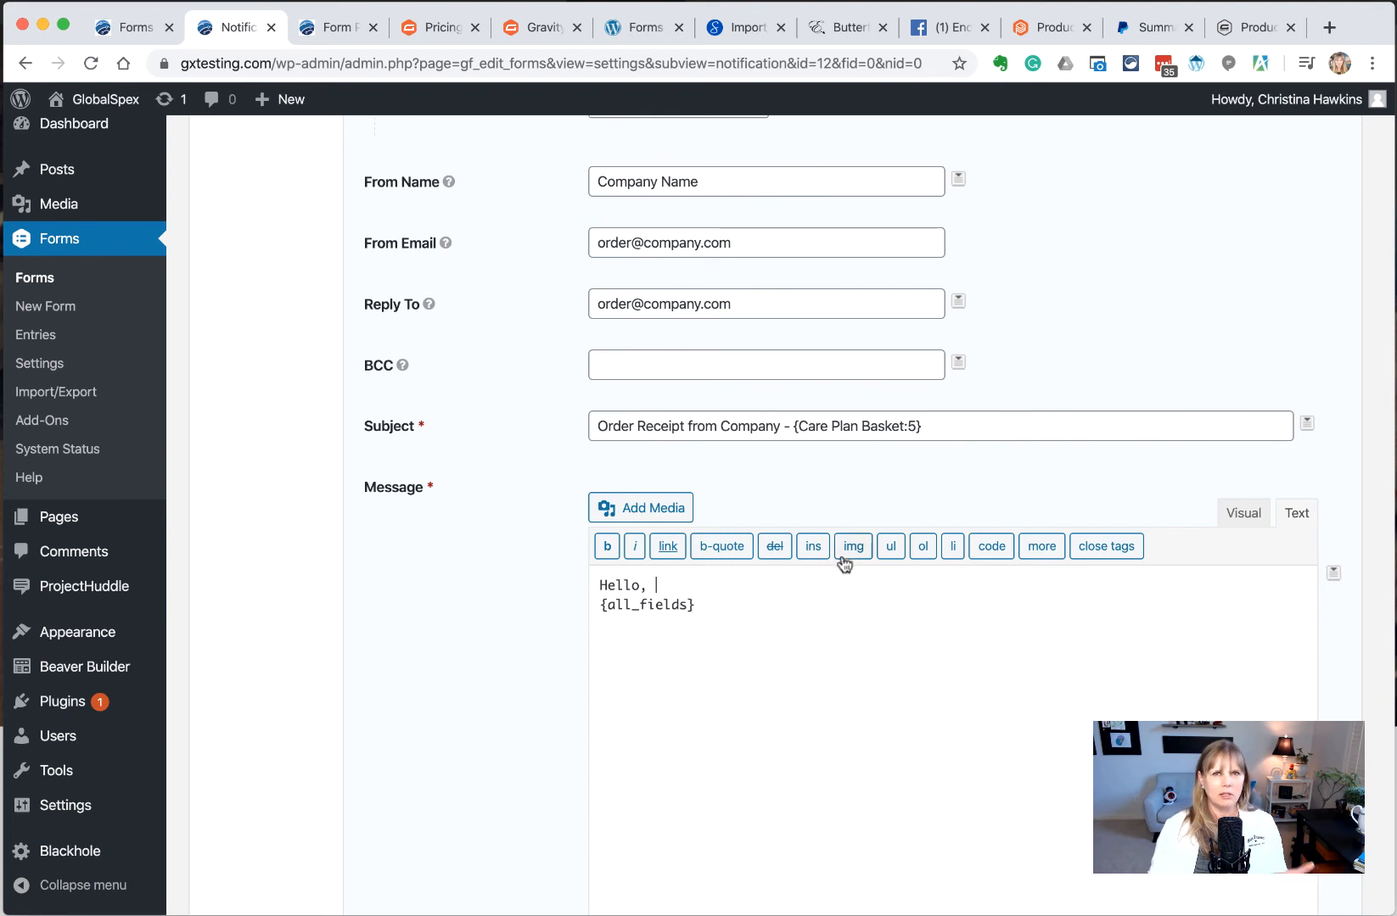
# Add the Name (First) merge tag after 'Hello,' then the line 'Thank you for your order.'
pyautogui.scroll(2, 842, 562)
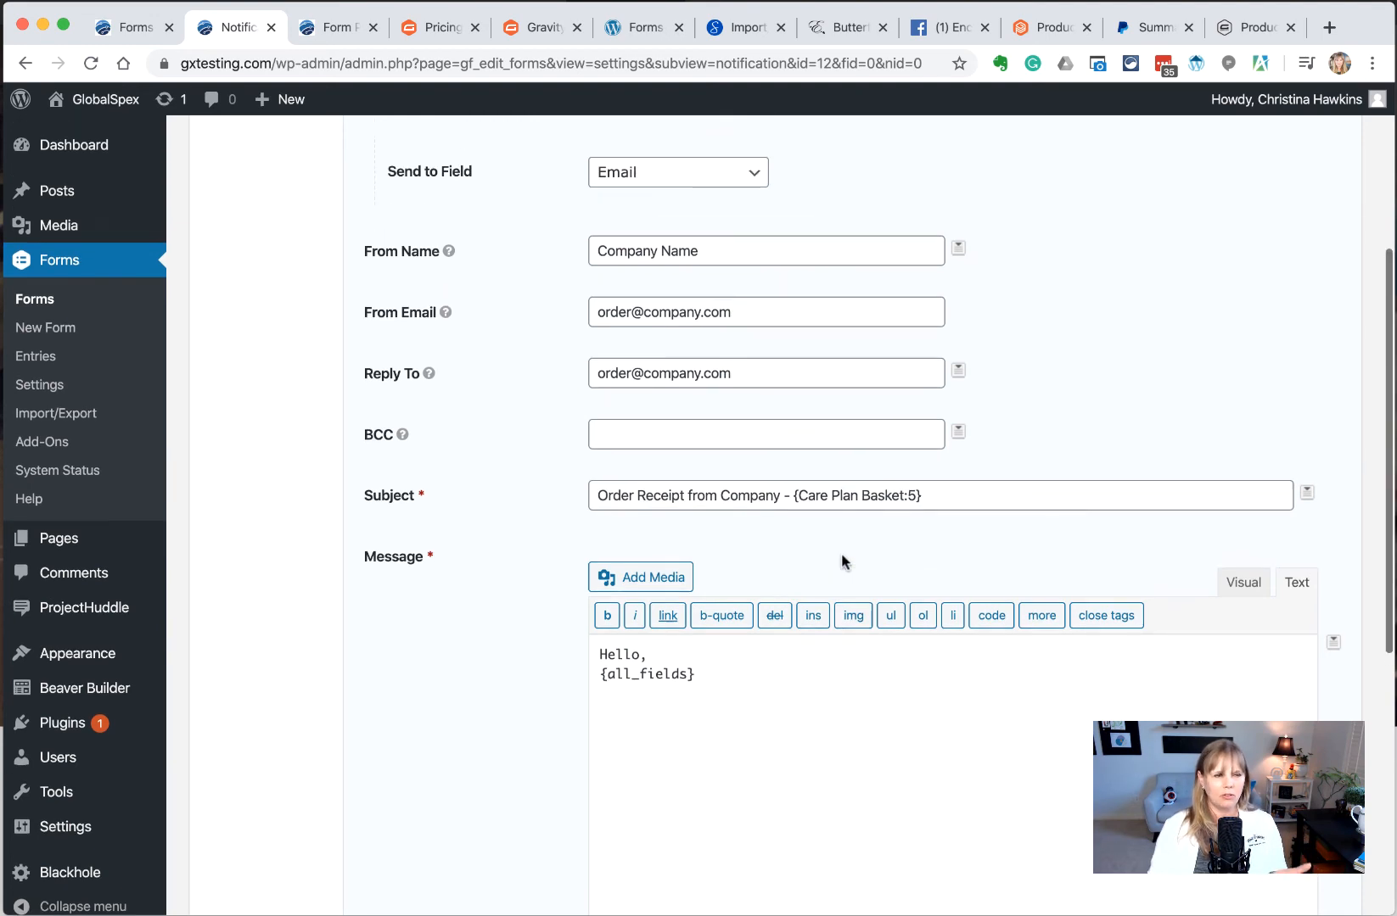
pyautogui.click(1333, 643)
pyautogui.click(1230, 739)
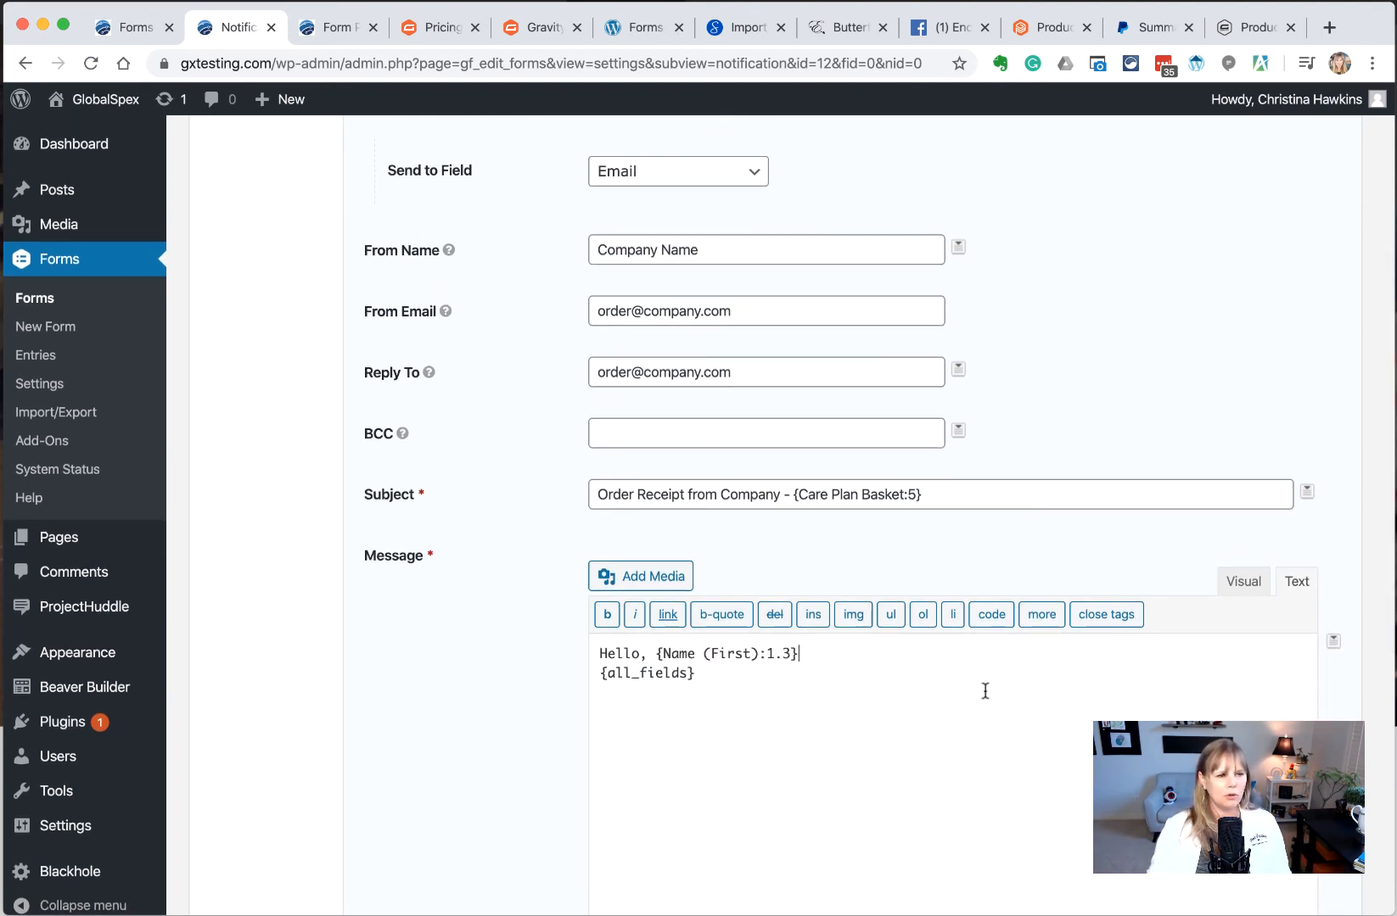
pyautogui.write('.')
pyautogui.press('Return')
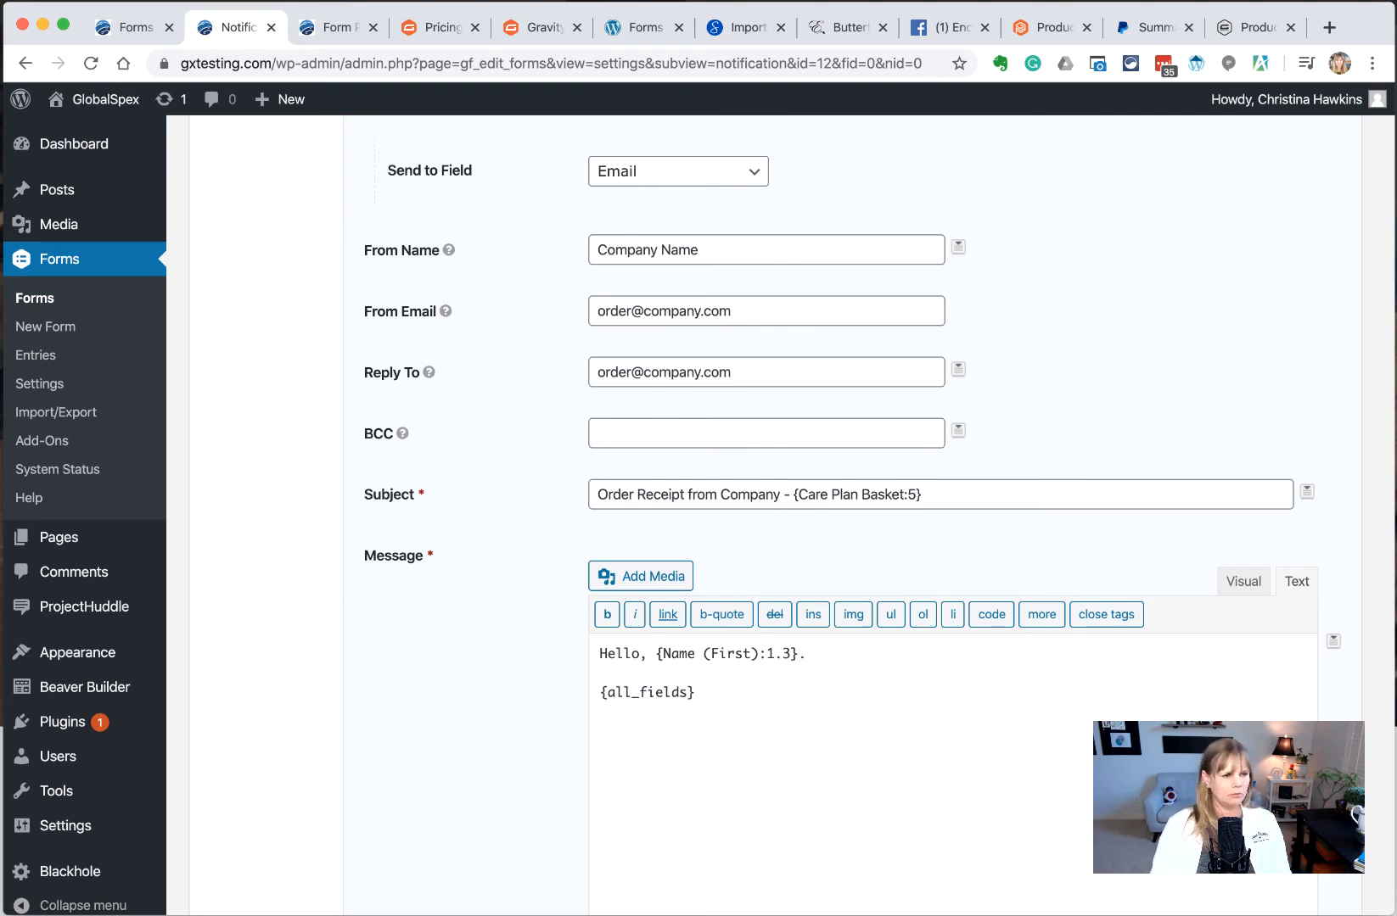
pyautogui.write('Thank yo')
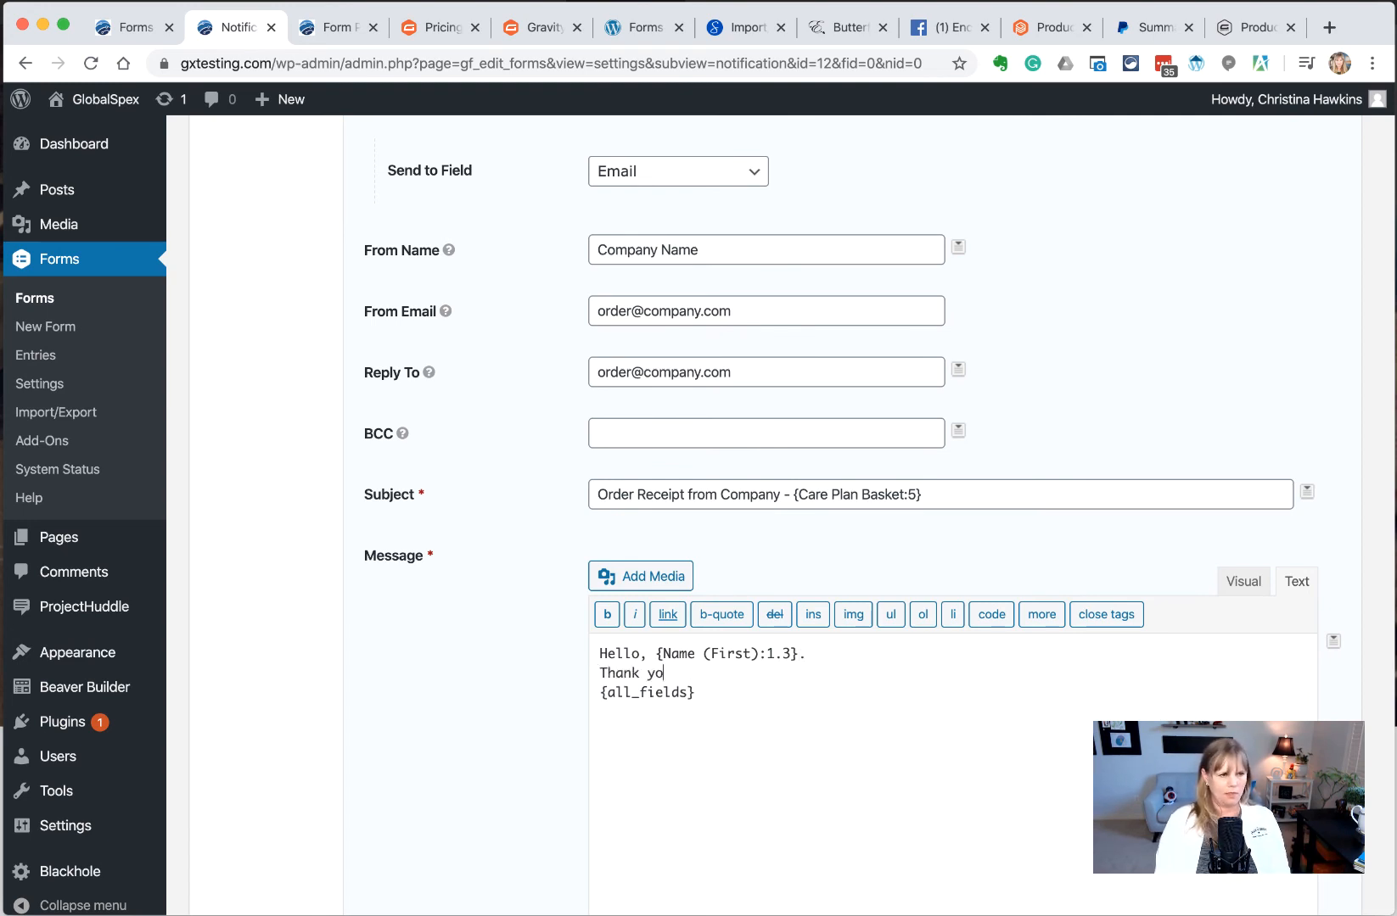
pyautogui.write('u for your')
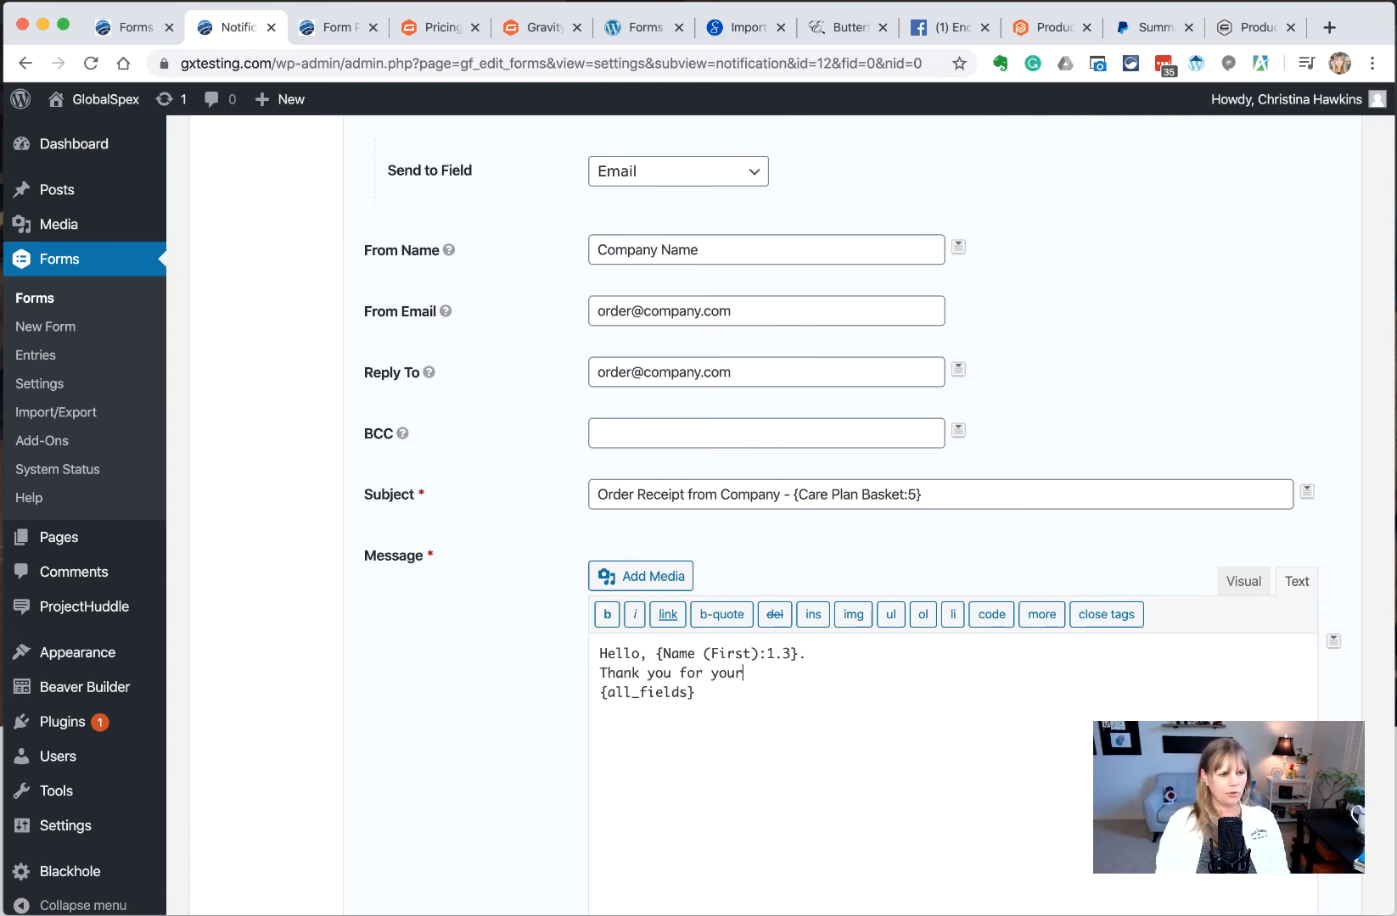
pyautogui.write(' order.')
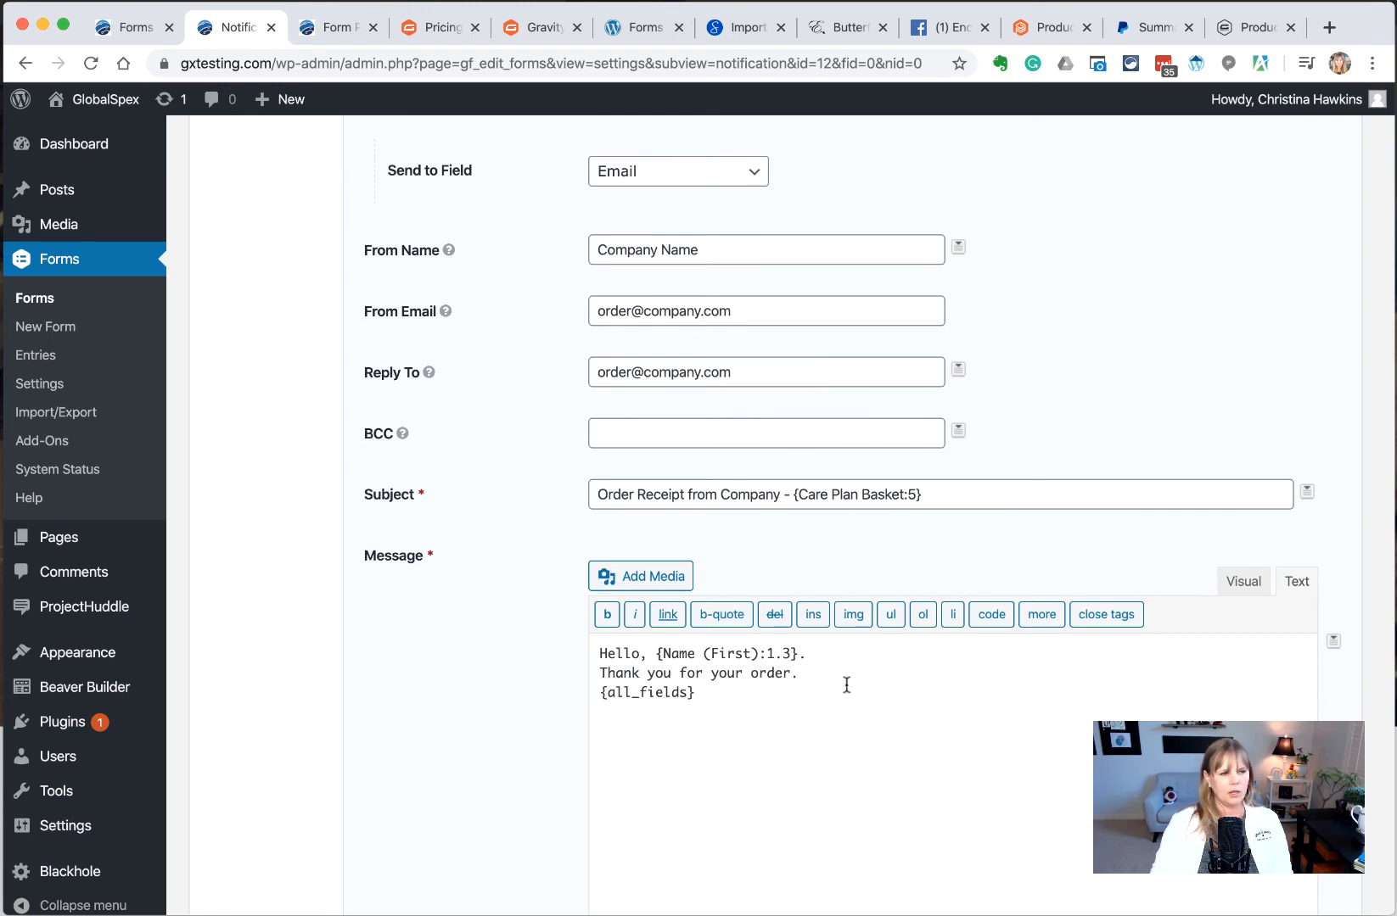
pyautogui.press('Return')
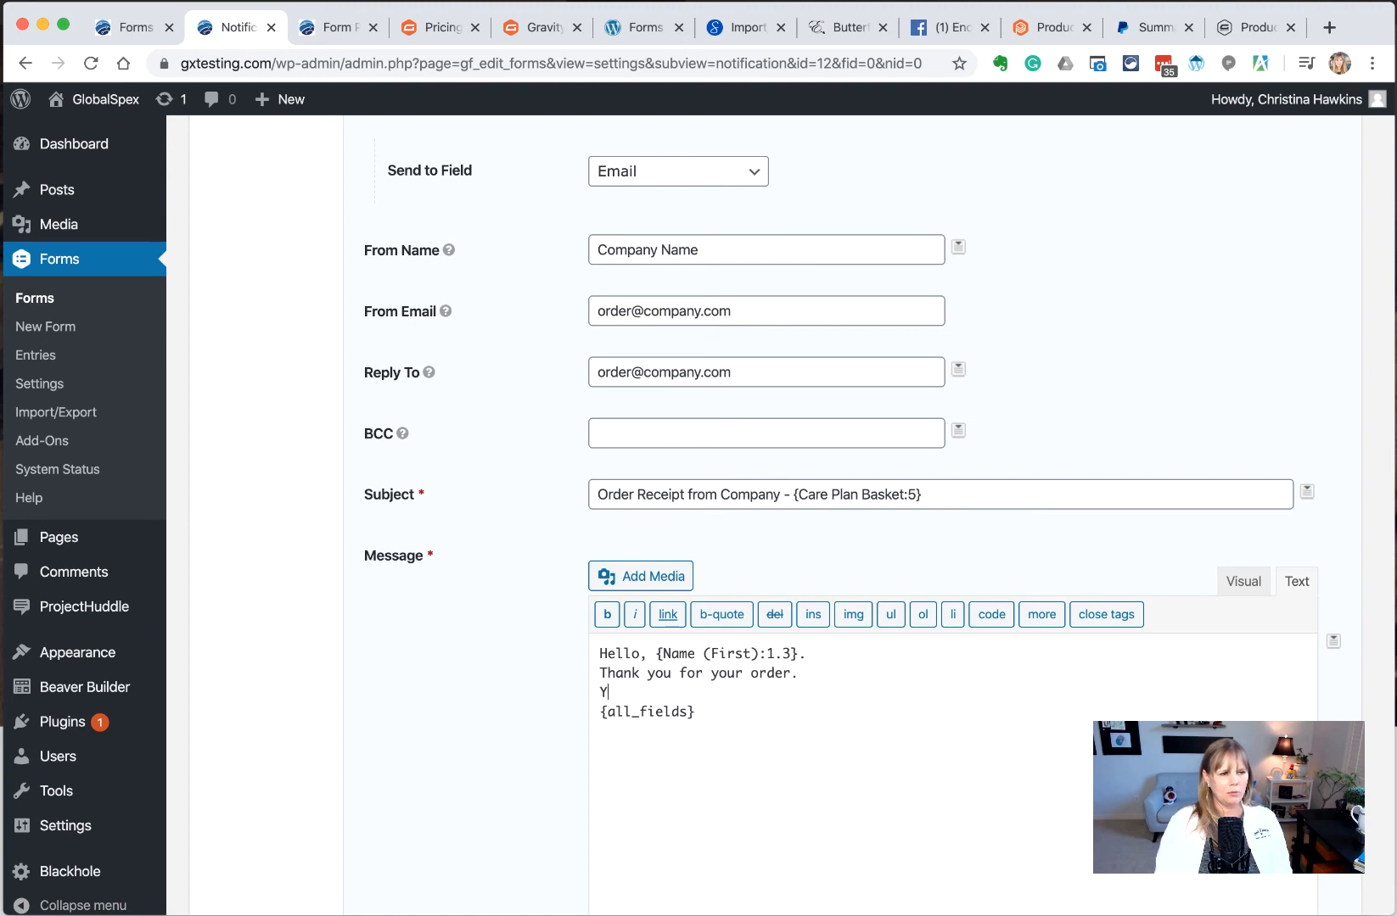
# Write the delivery request and 3pm cutoff text, ending with 'We will call to confirm your delivery.'
pyautogui.write('You have request delivery.')
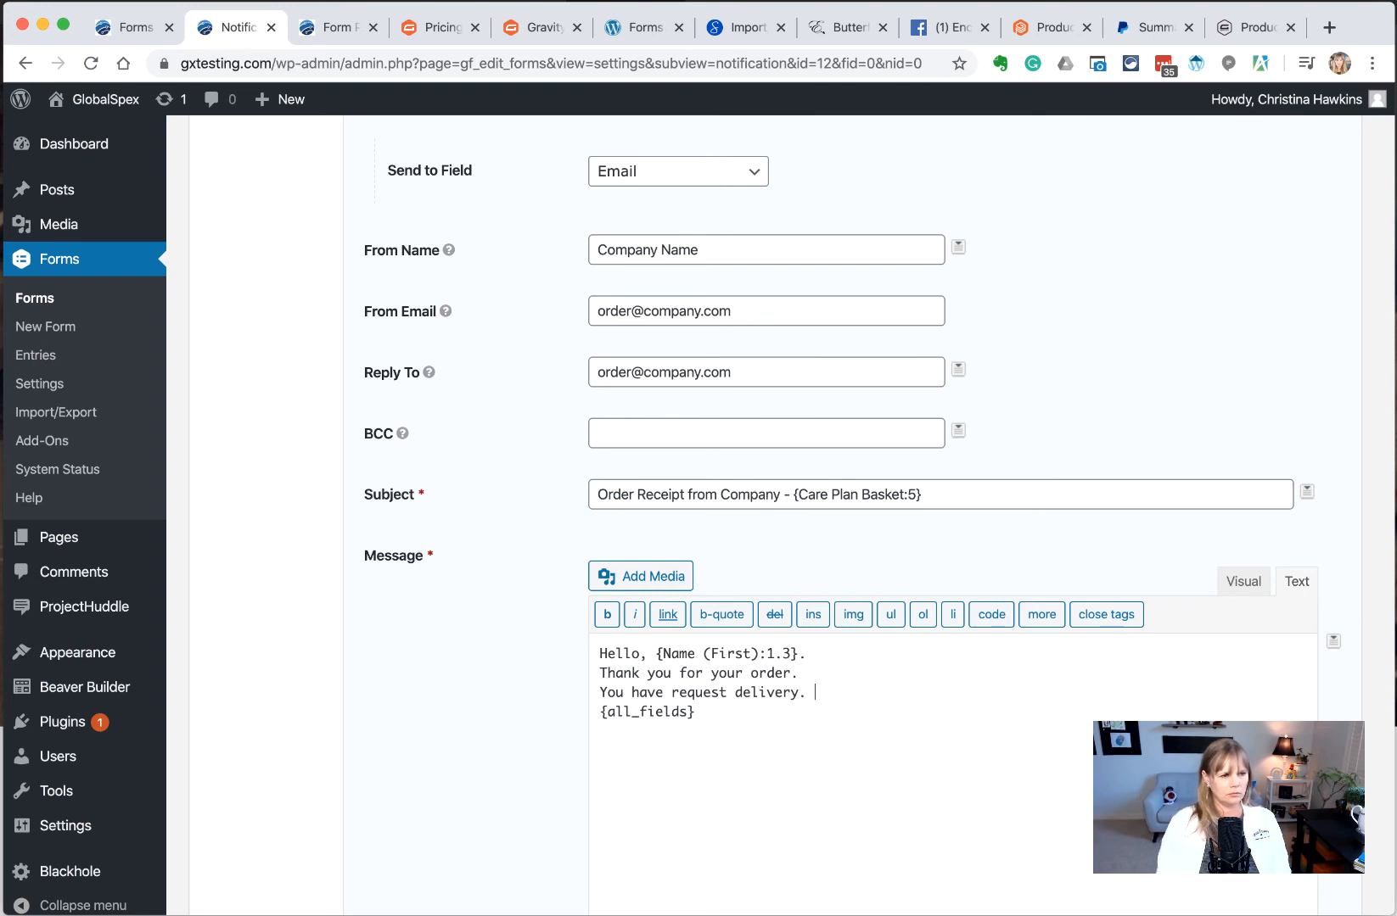
pyautogui.write(' PLea')
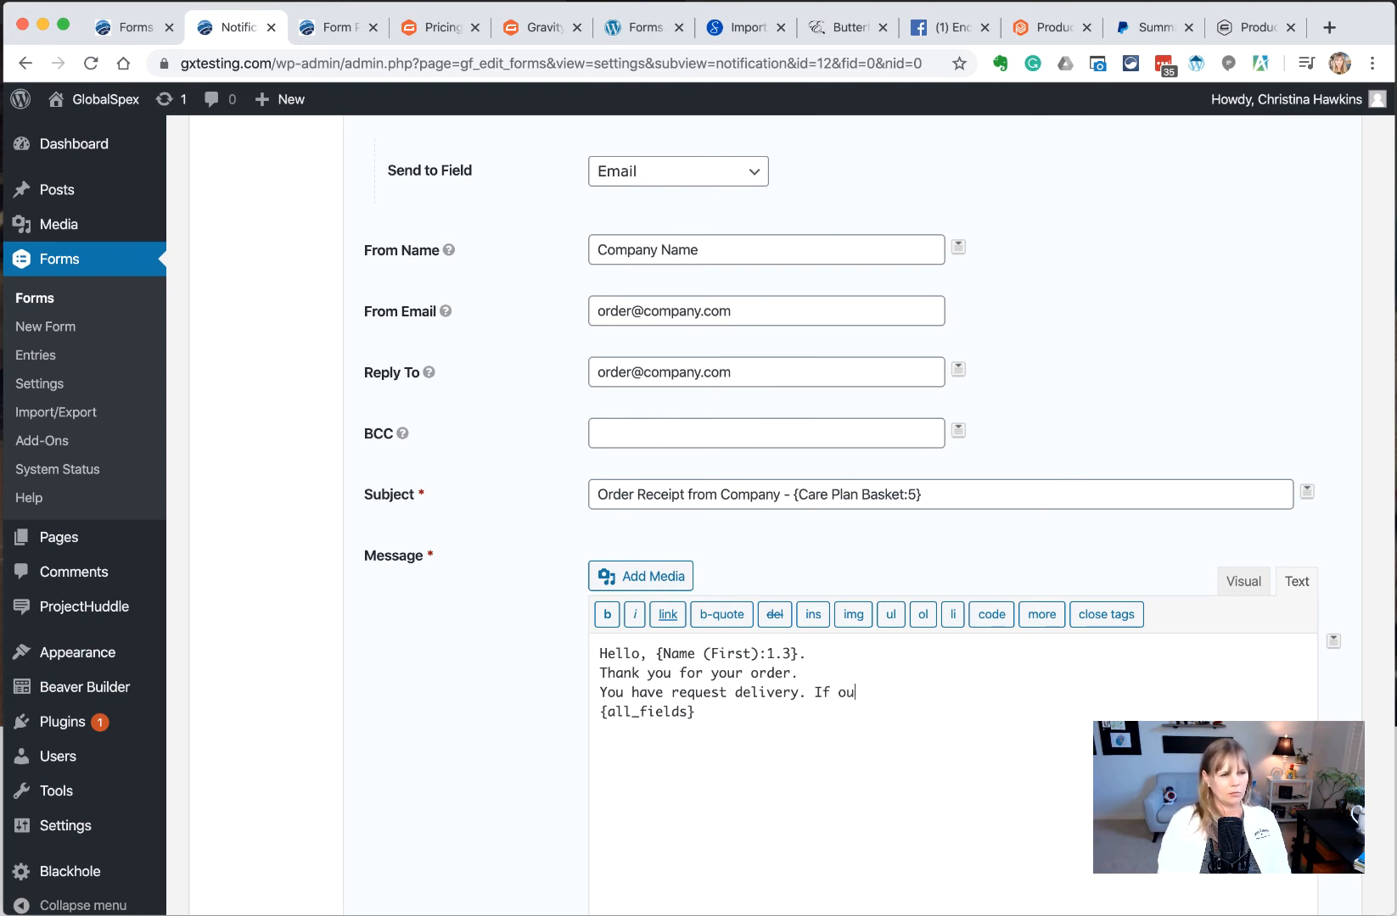
pyautogui.press('BackSpace')
pyautogui.press('BackSpace')
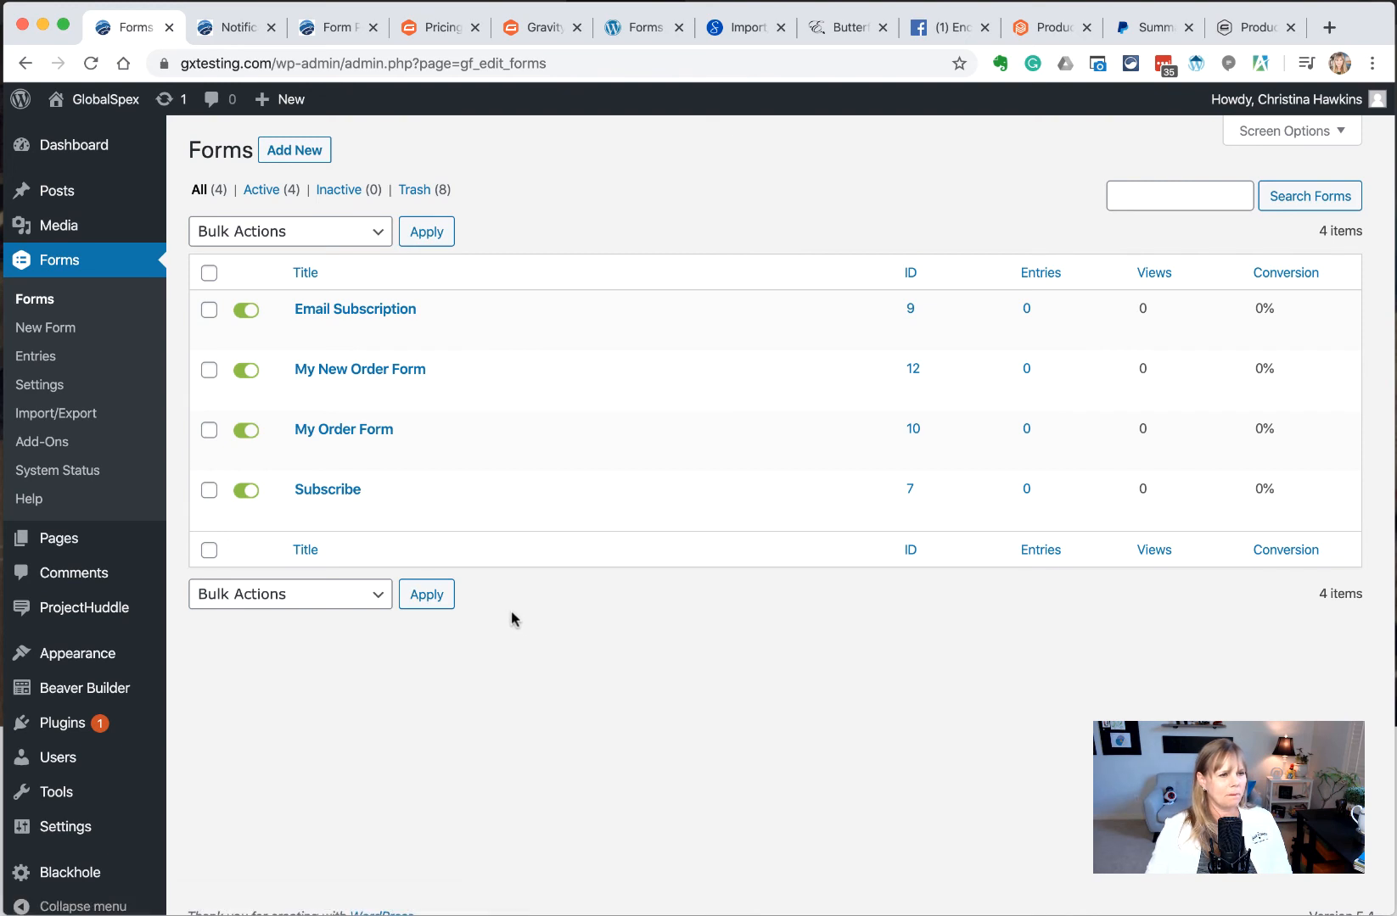
pyautogui.write('W')
pyautogui.write('e will')
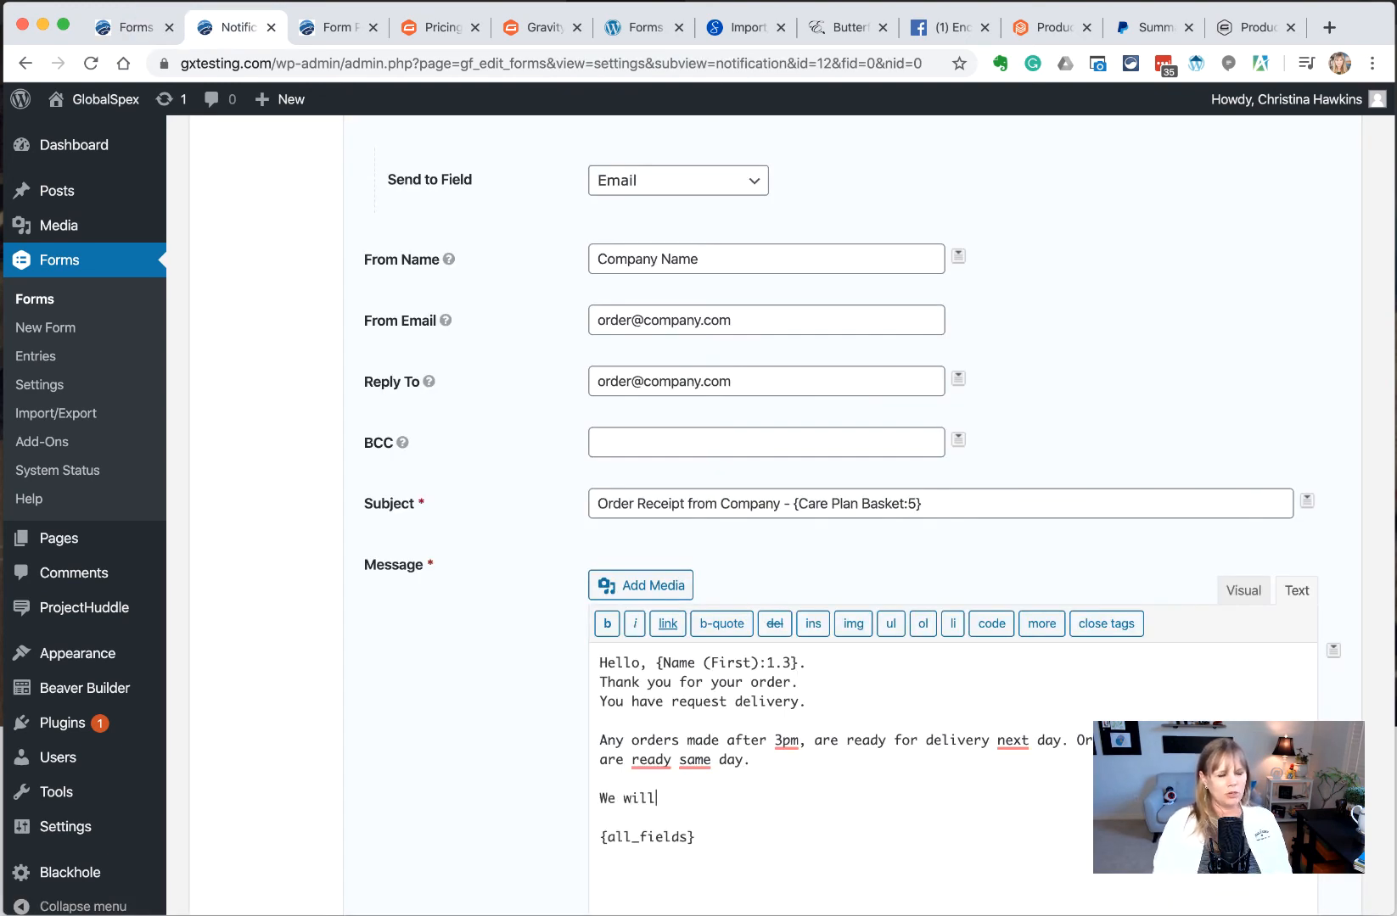
pyautogui.write(' call to confirm ')
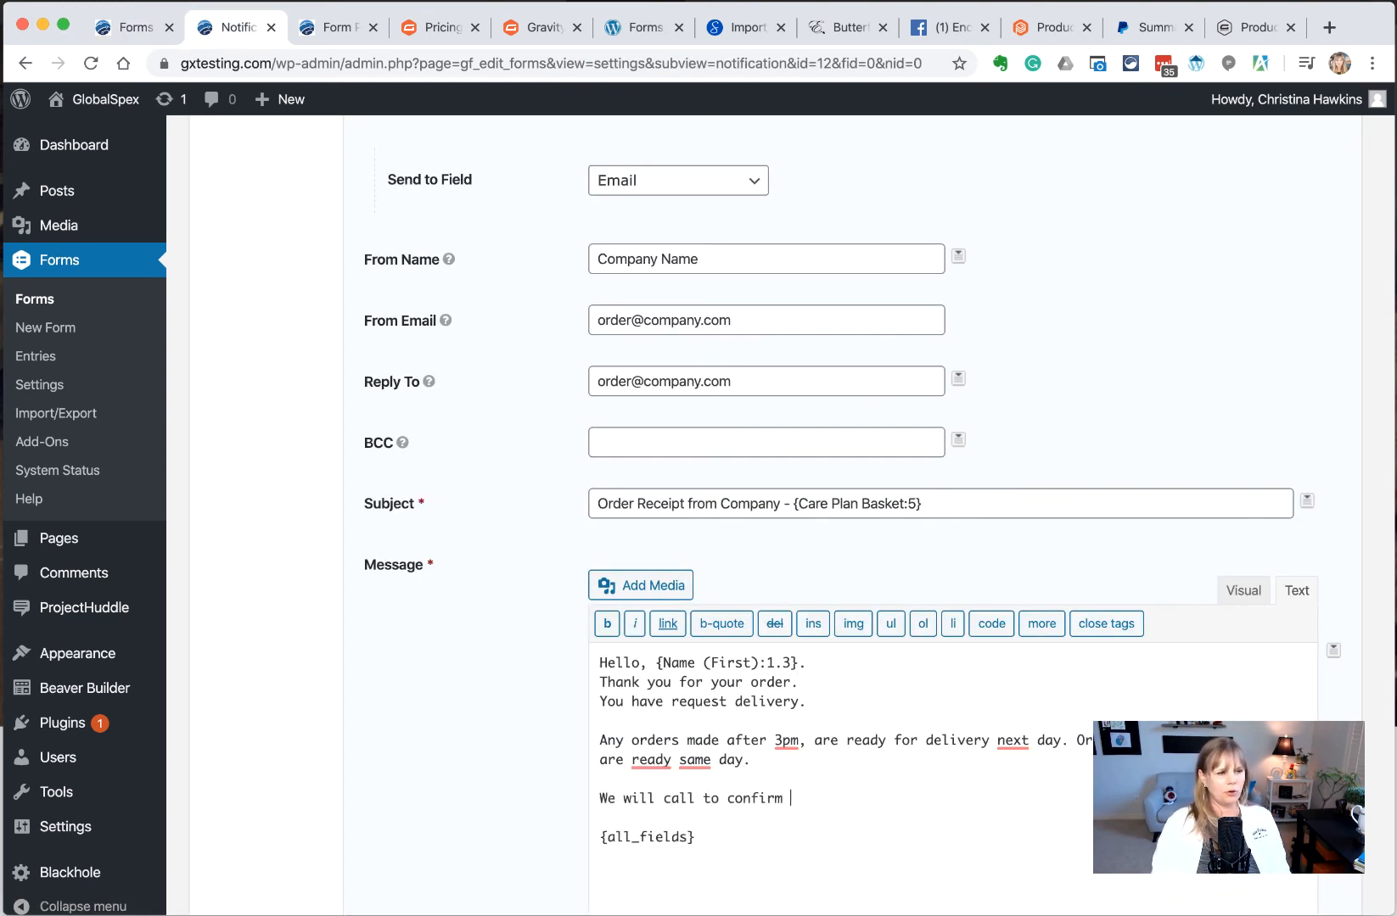
pyautogui.write('your delivery.')
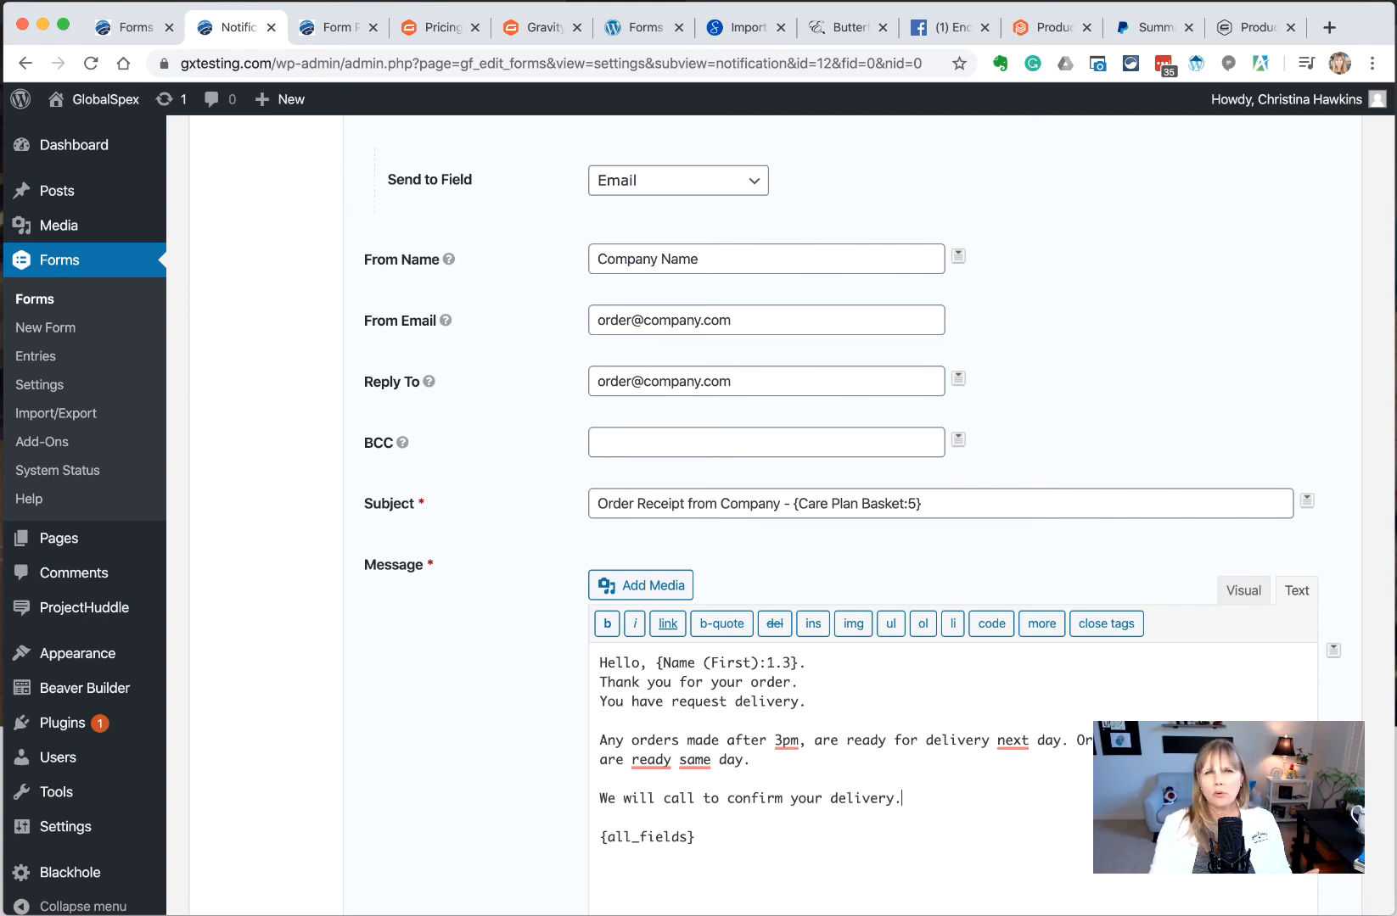
pyautogui.tripleClick(688, 835)
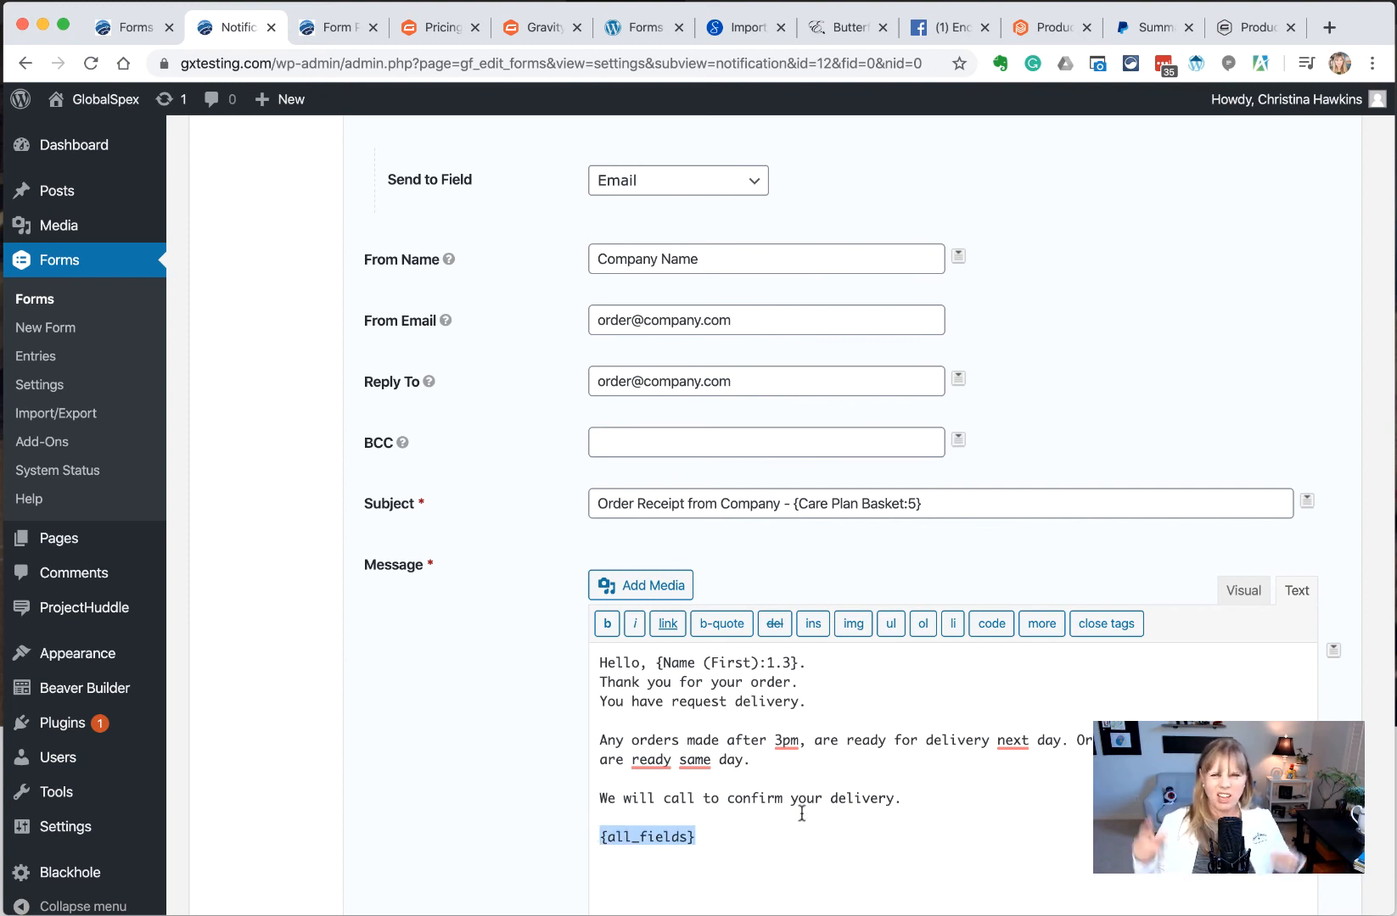
pyautogui.scroll(-6, 801, 813)
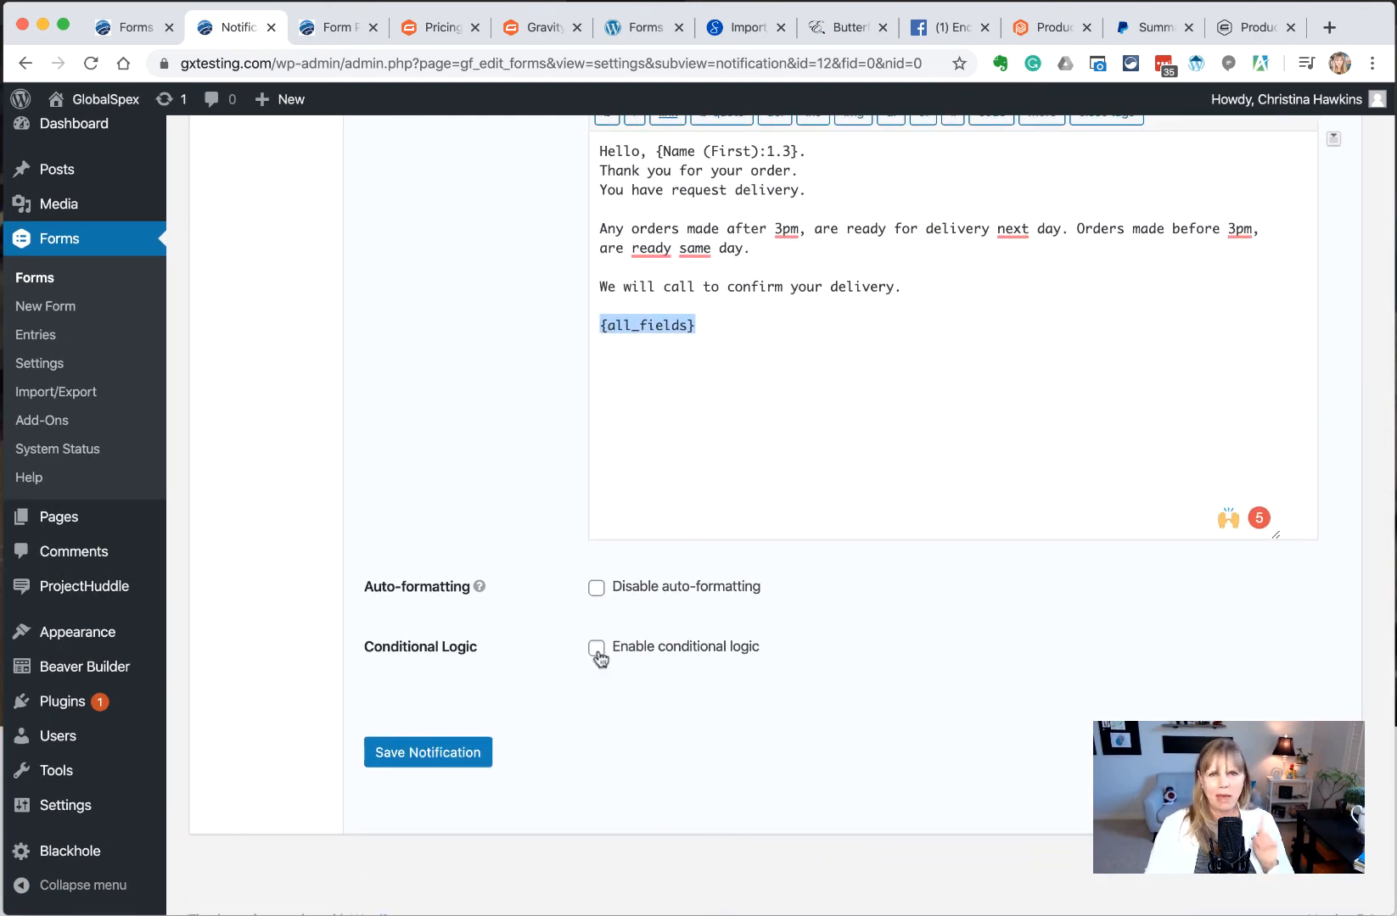
# Enable conditional logic so the notification sends when Choose Pickup or Delivery is Delivery
pyautogui.click(597, 650)
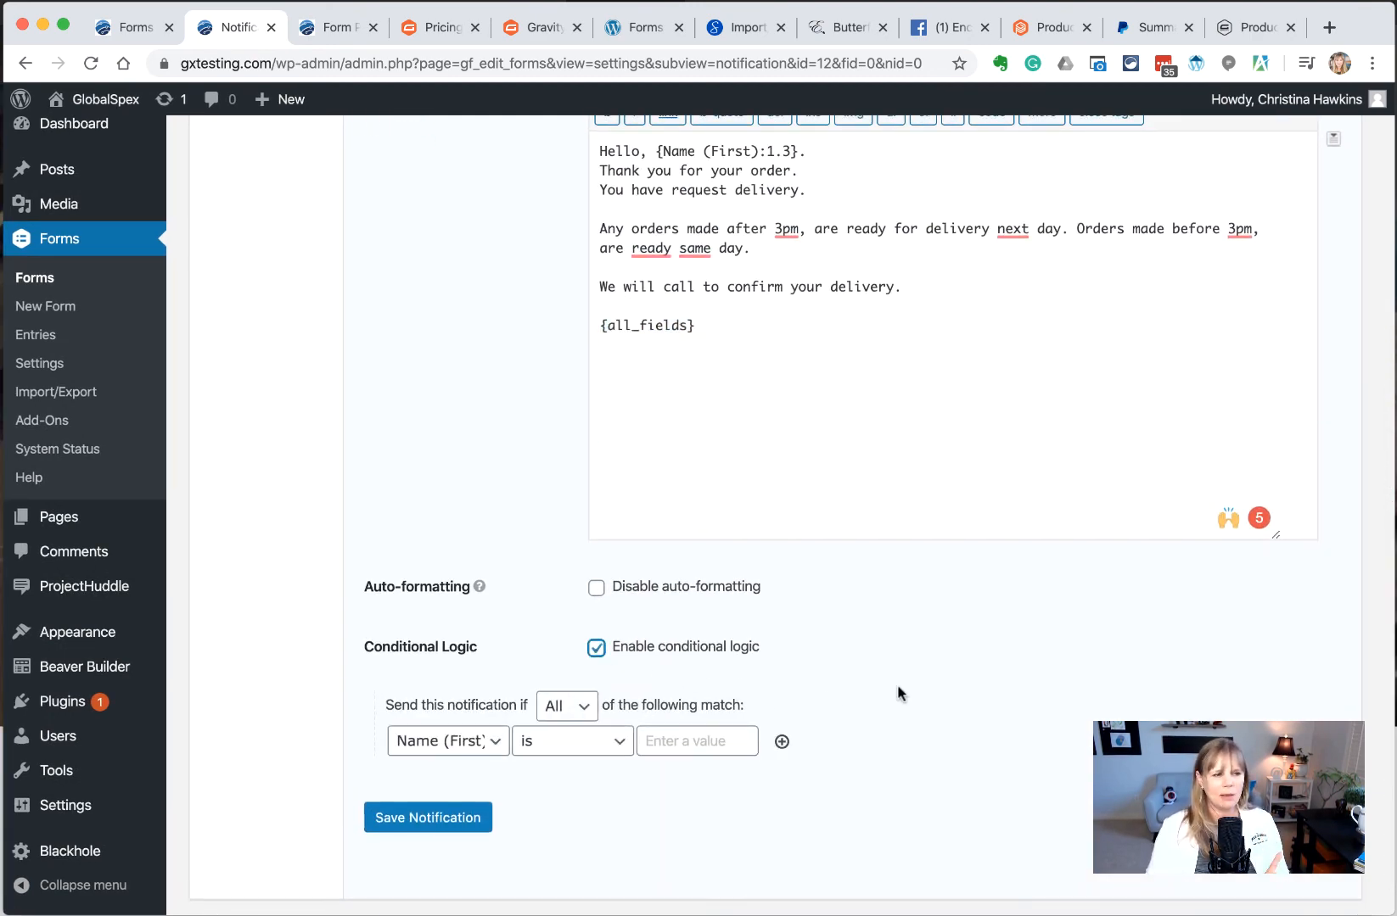
pyautogui.scroll(-1, 665, 731)
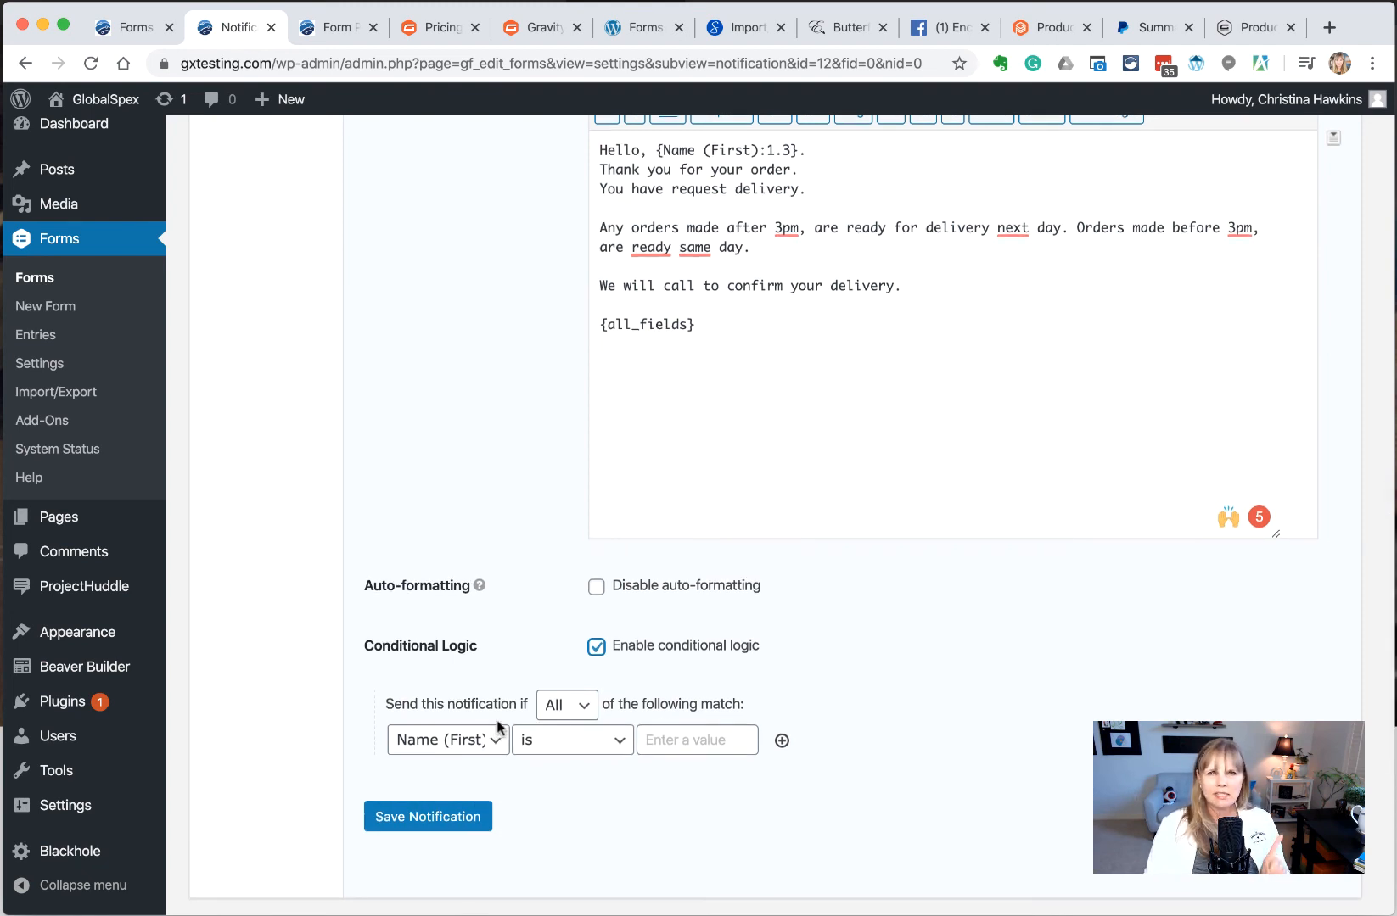
pyautogui.click(435, 750)
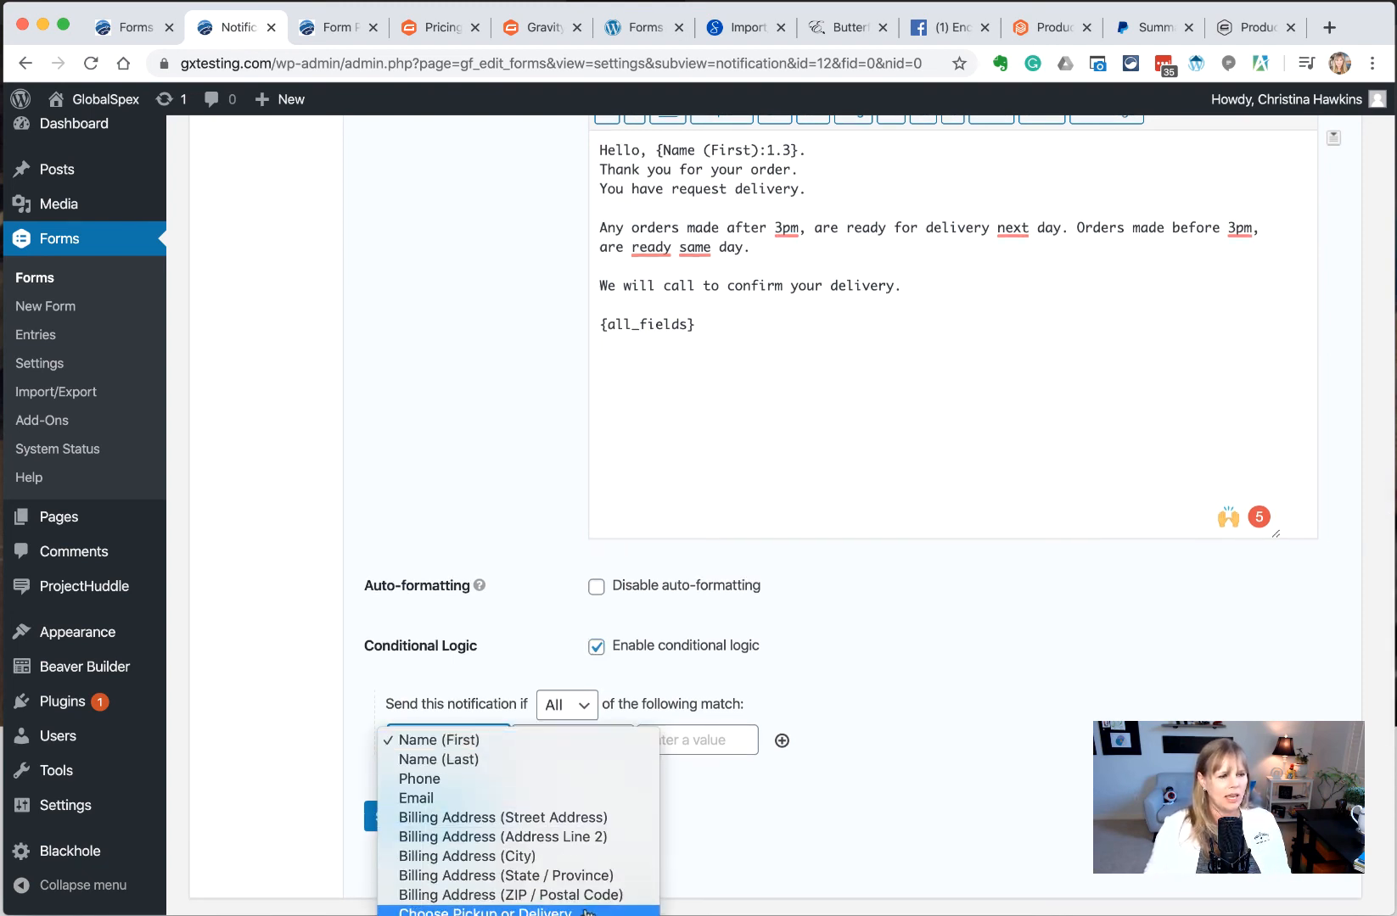
pyautogui.click(587, 912)
pyautogui.click(670, 744)
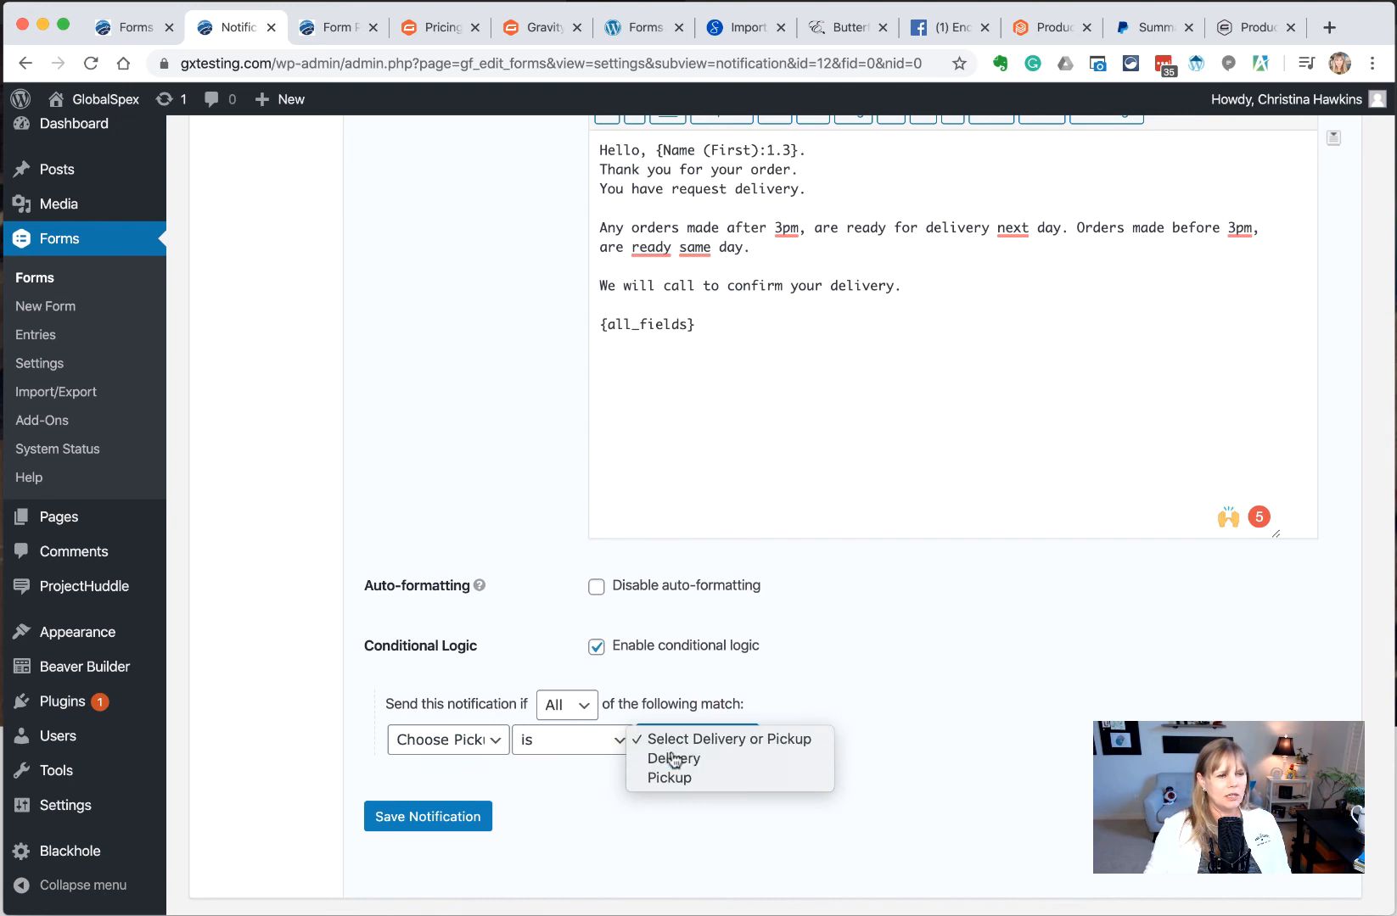
pyautogui.click(673, 760)
# Save the notification and go back to the notifications list
pyautogui.click(431, 821)
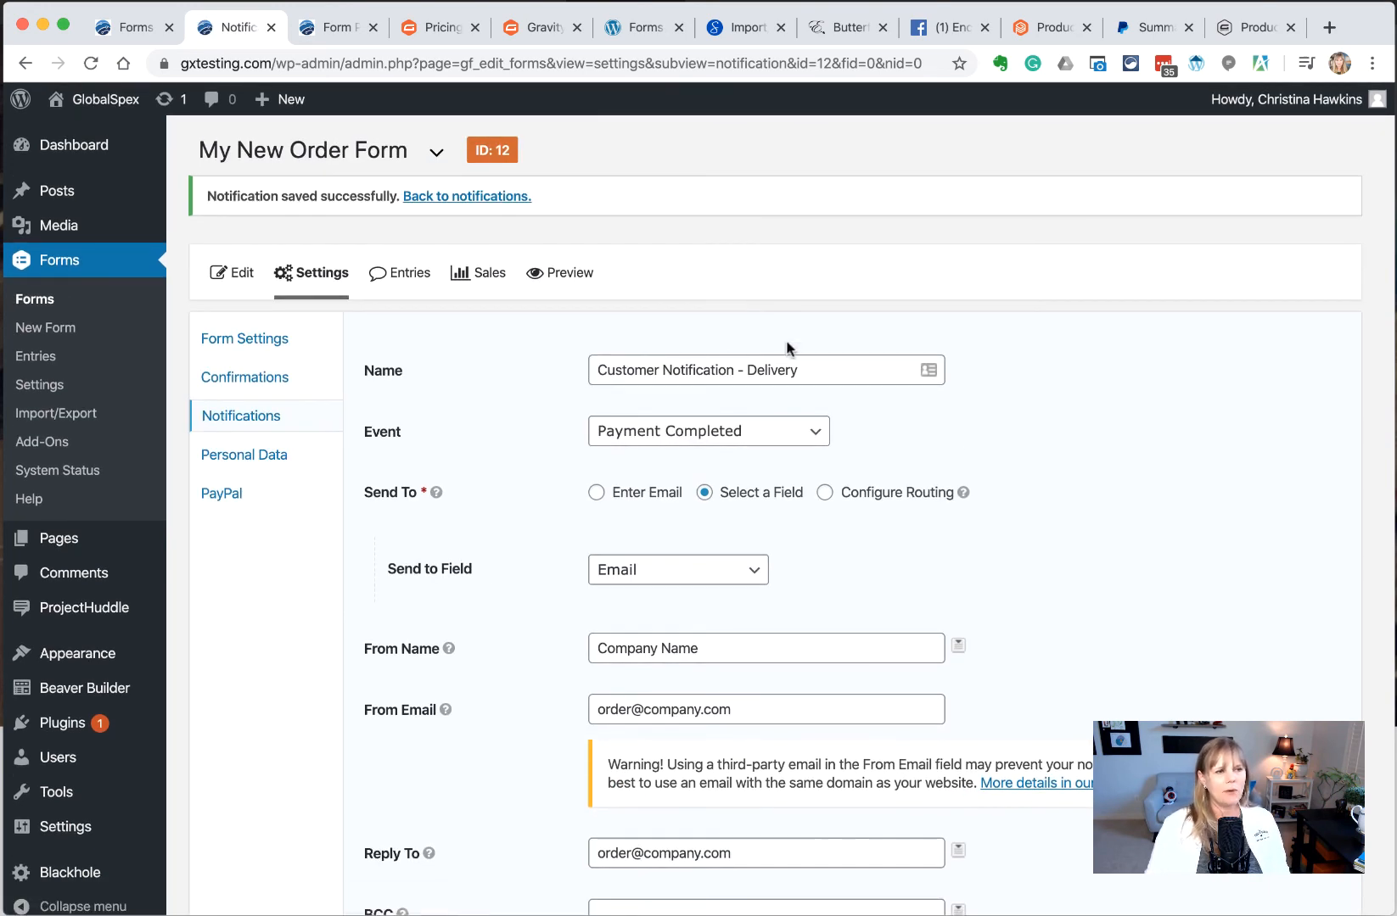
pyautogui.scroll(-5, 789, 352)
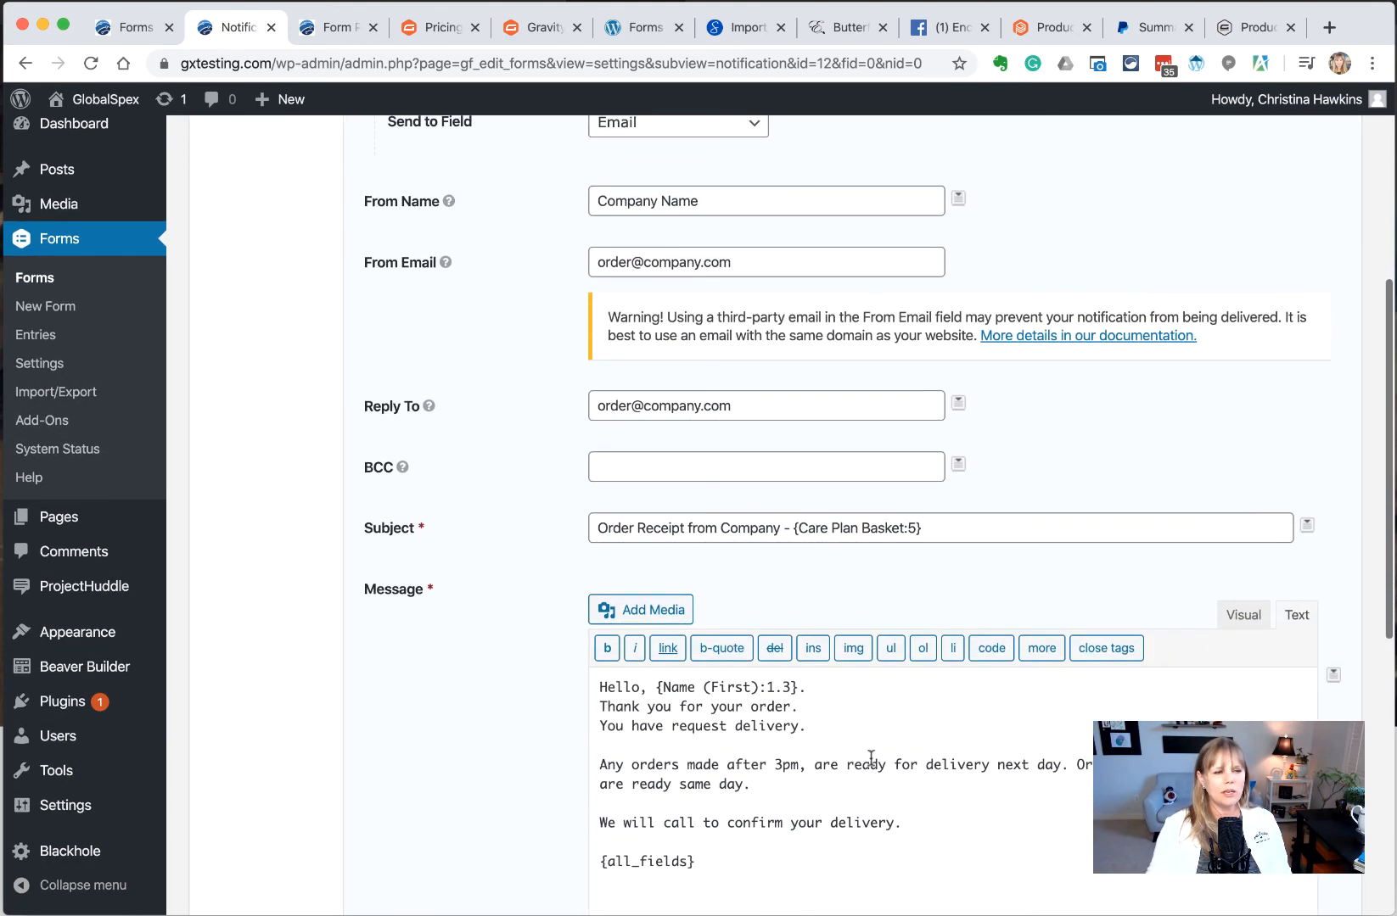
pyautogui.click(826, 735)
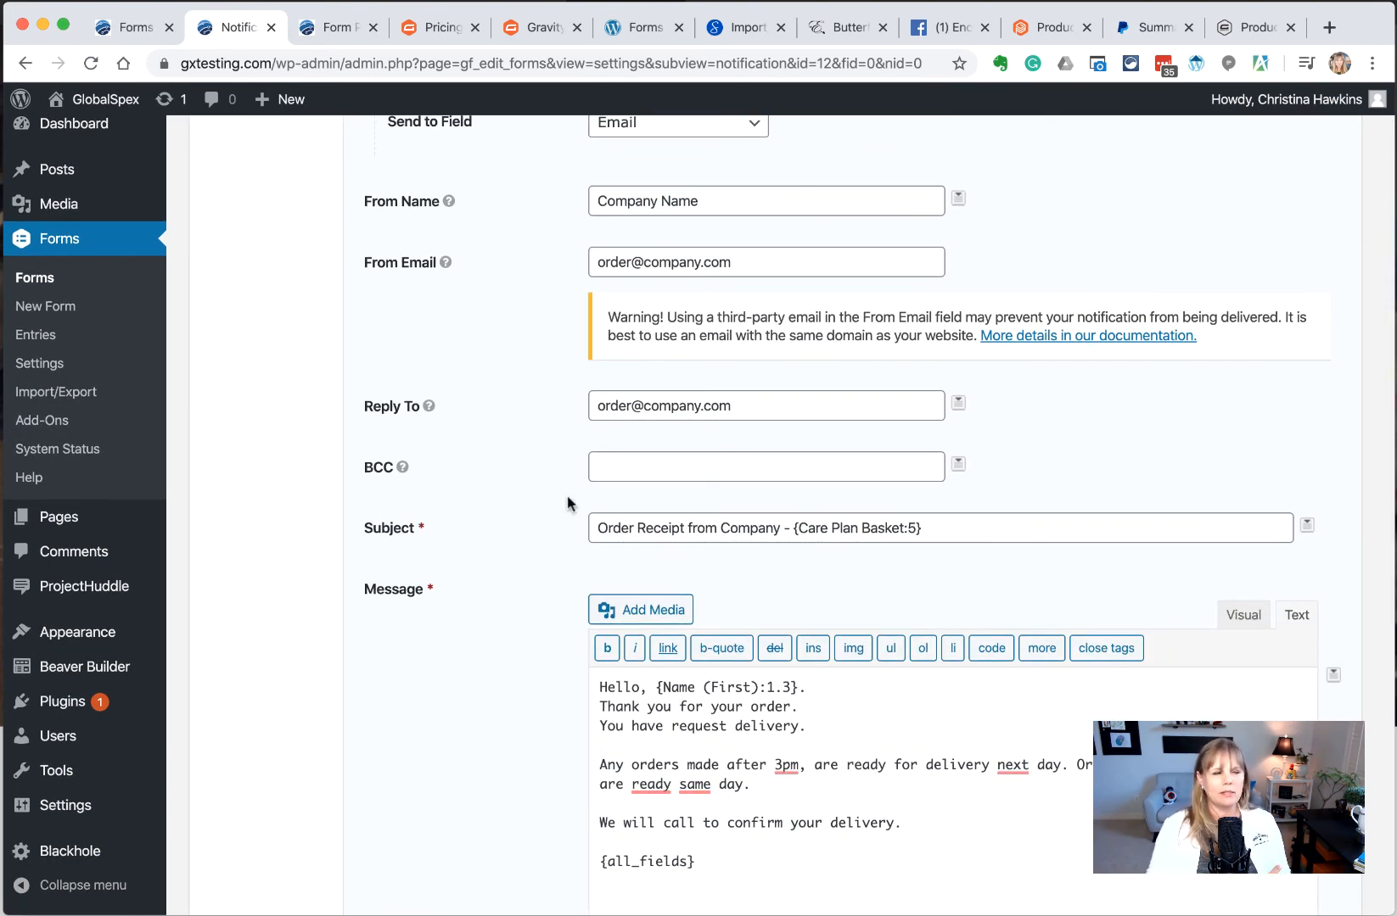
pyautogui.scroll(5, 500, 401)
pyautogui.click(248, 437)
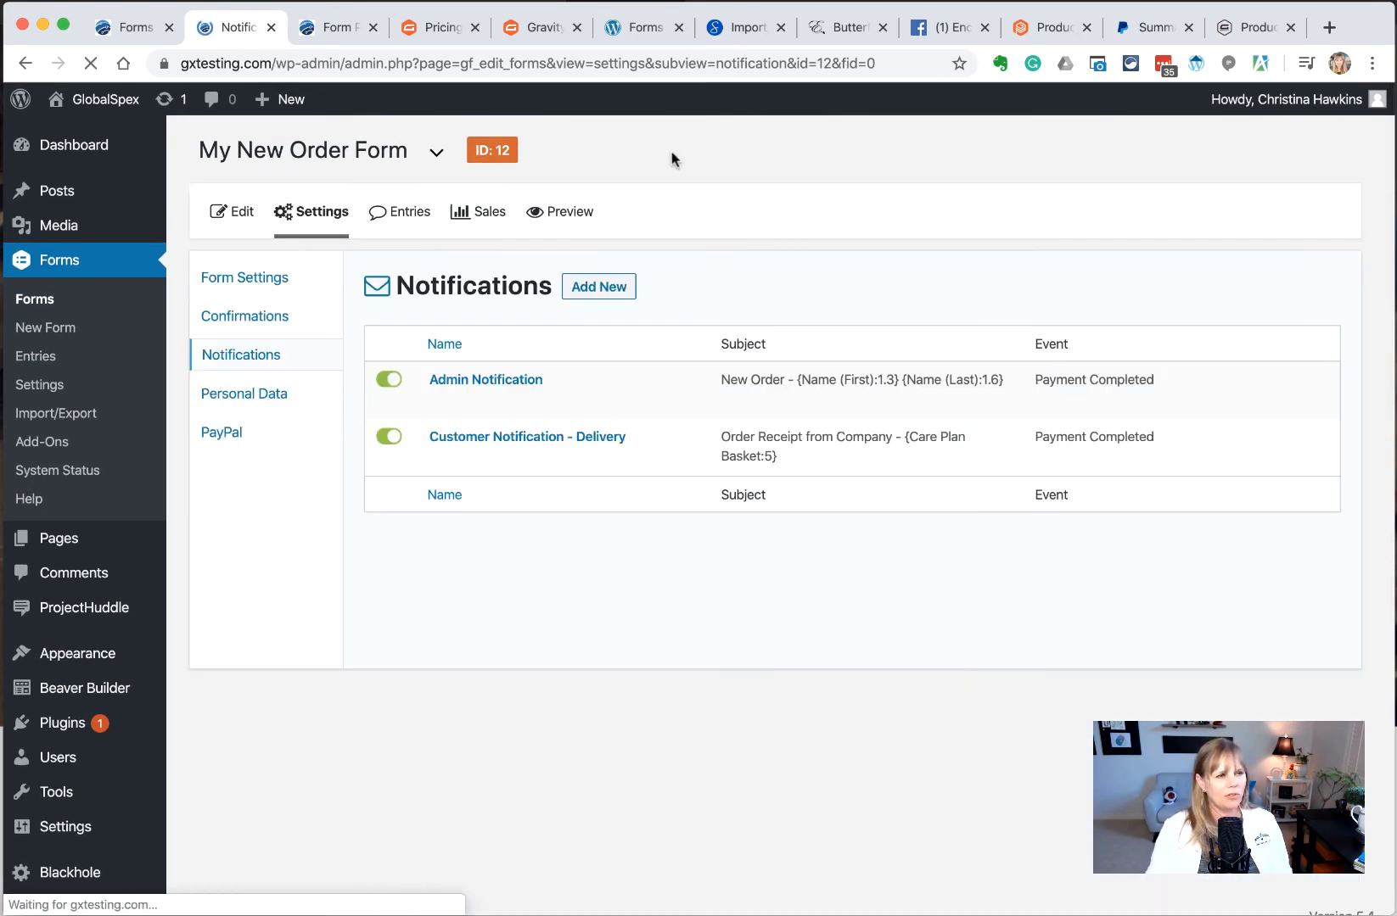
# Duplicate Customer Notification - Delivery and rename Copy 1 to 'Customer Notification - Pickup'
pyautogui.moveTo(427, 459)
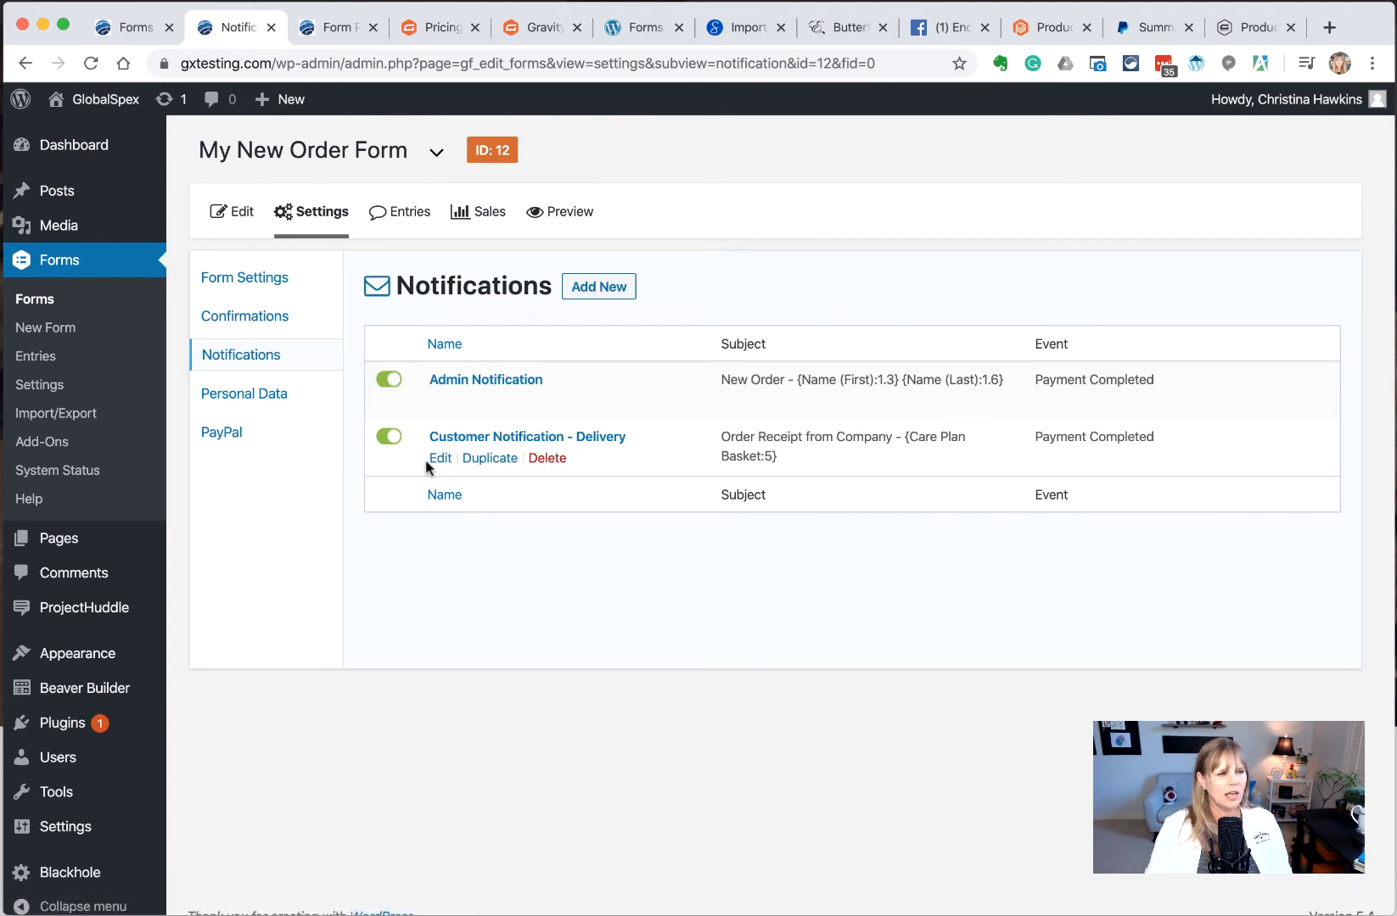
pyautogui.click(500, 463)
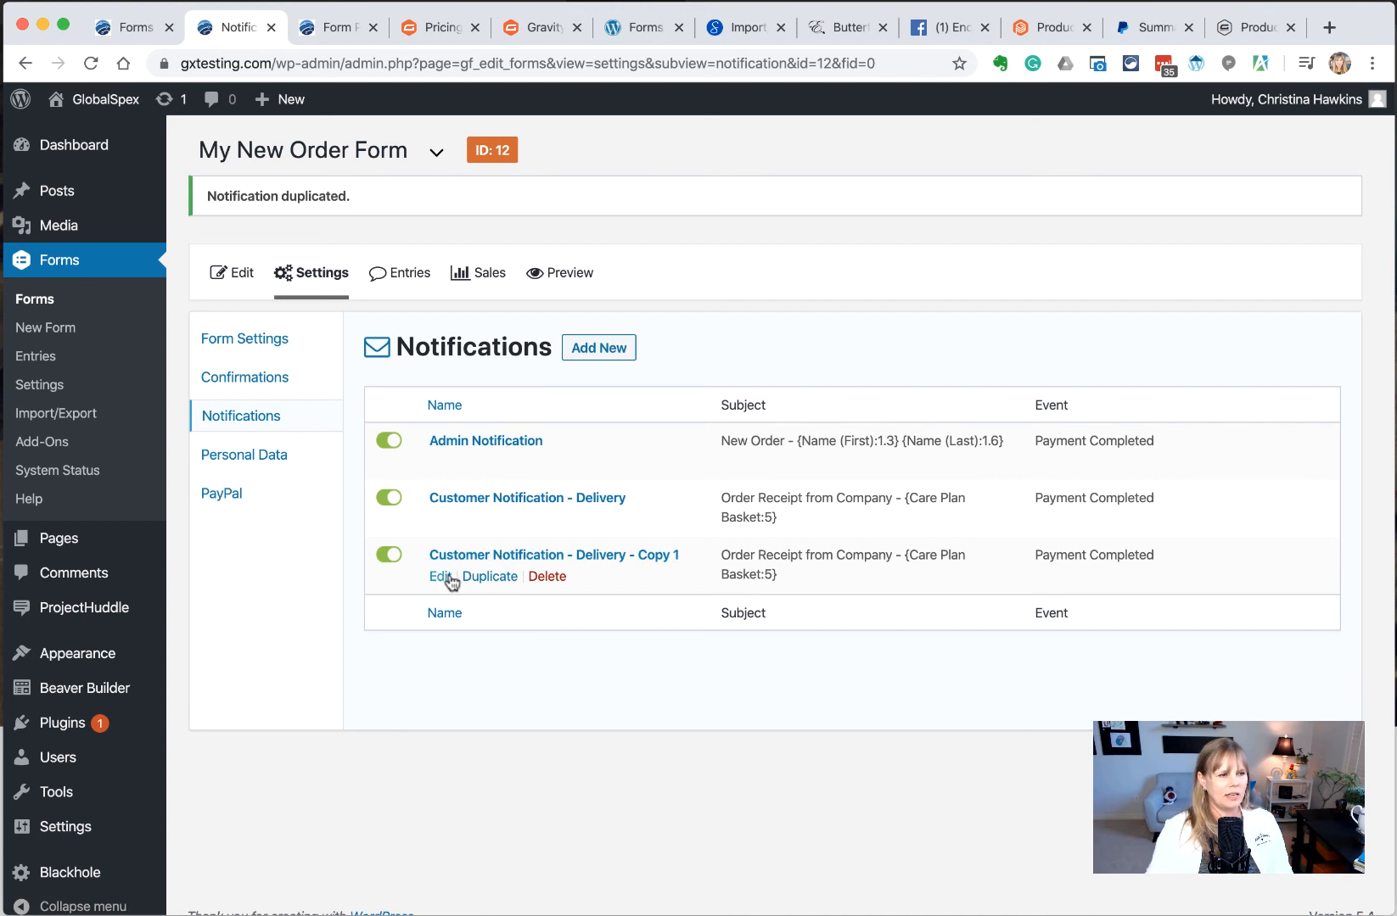
pyautogui.click(439, 577)
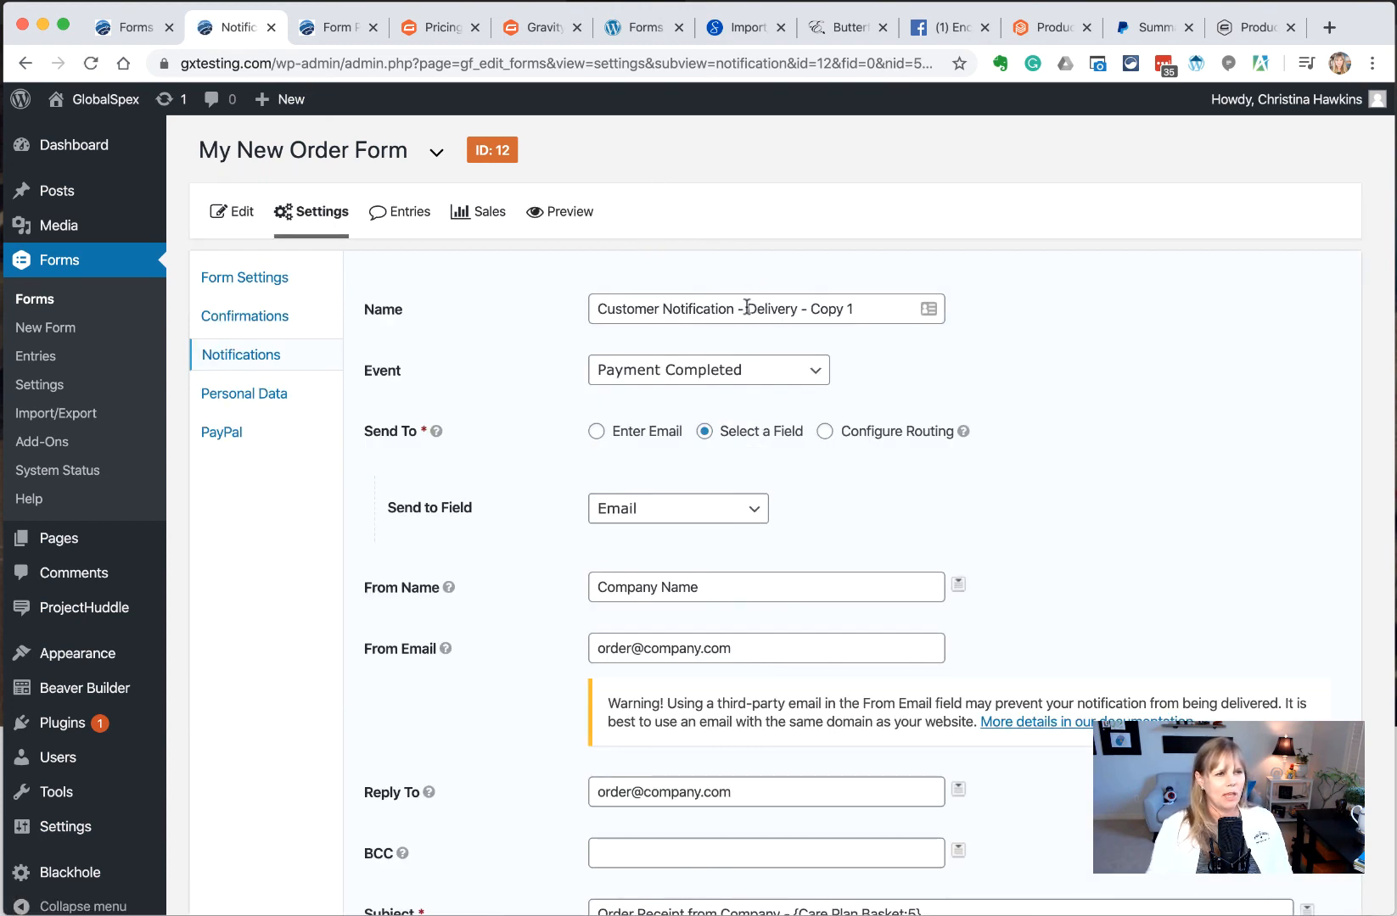
pyautogui.moveTo(745, 309); pyautogui.dragTo(932, 309)
pyautogui.write('Pick')
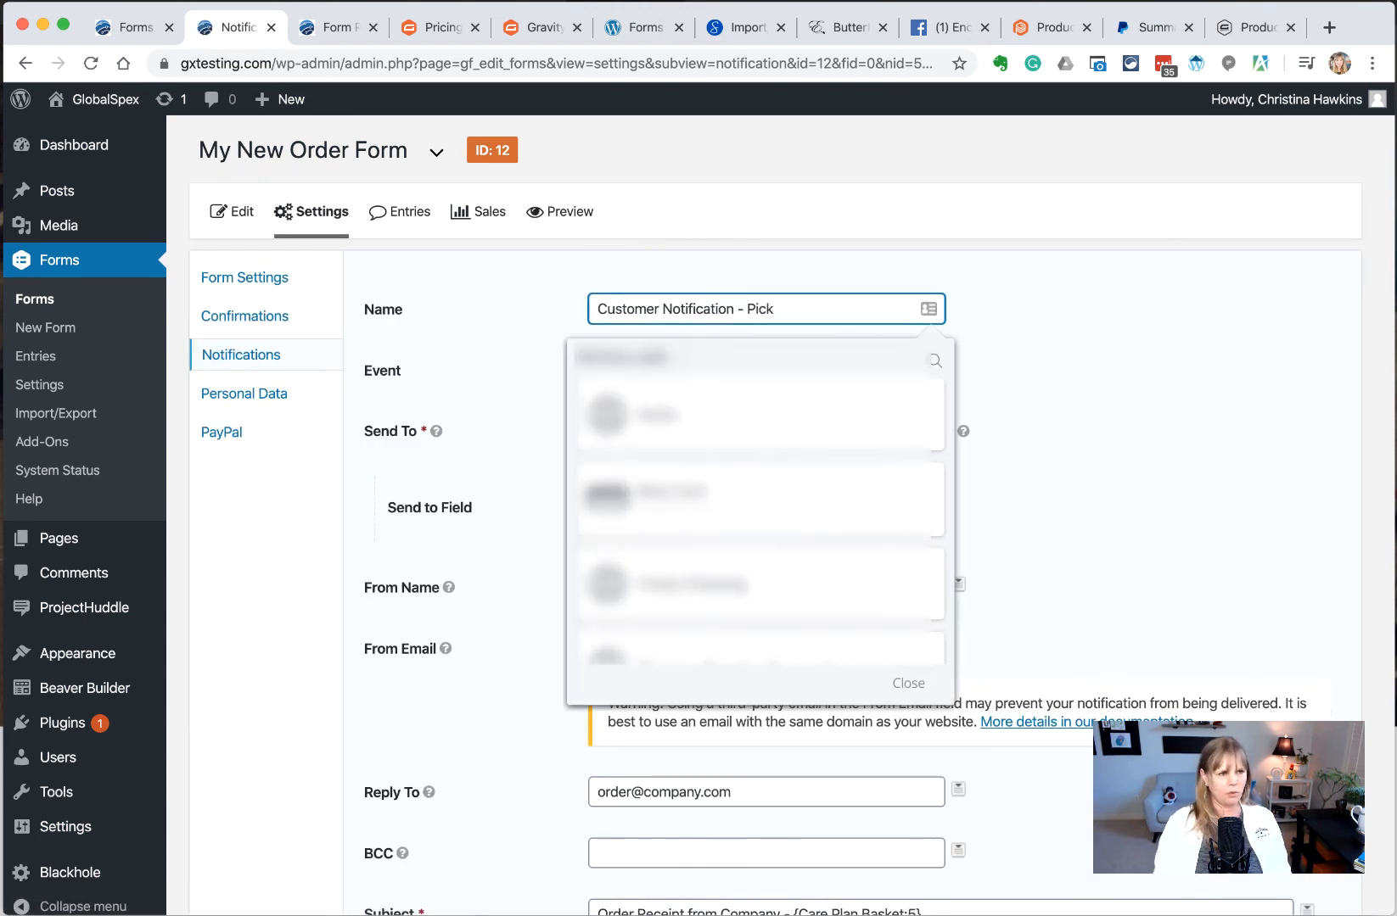
pyautogui.write('up')
pyautogui.click(1135, 375)
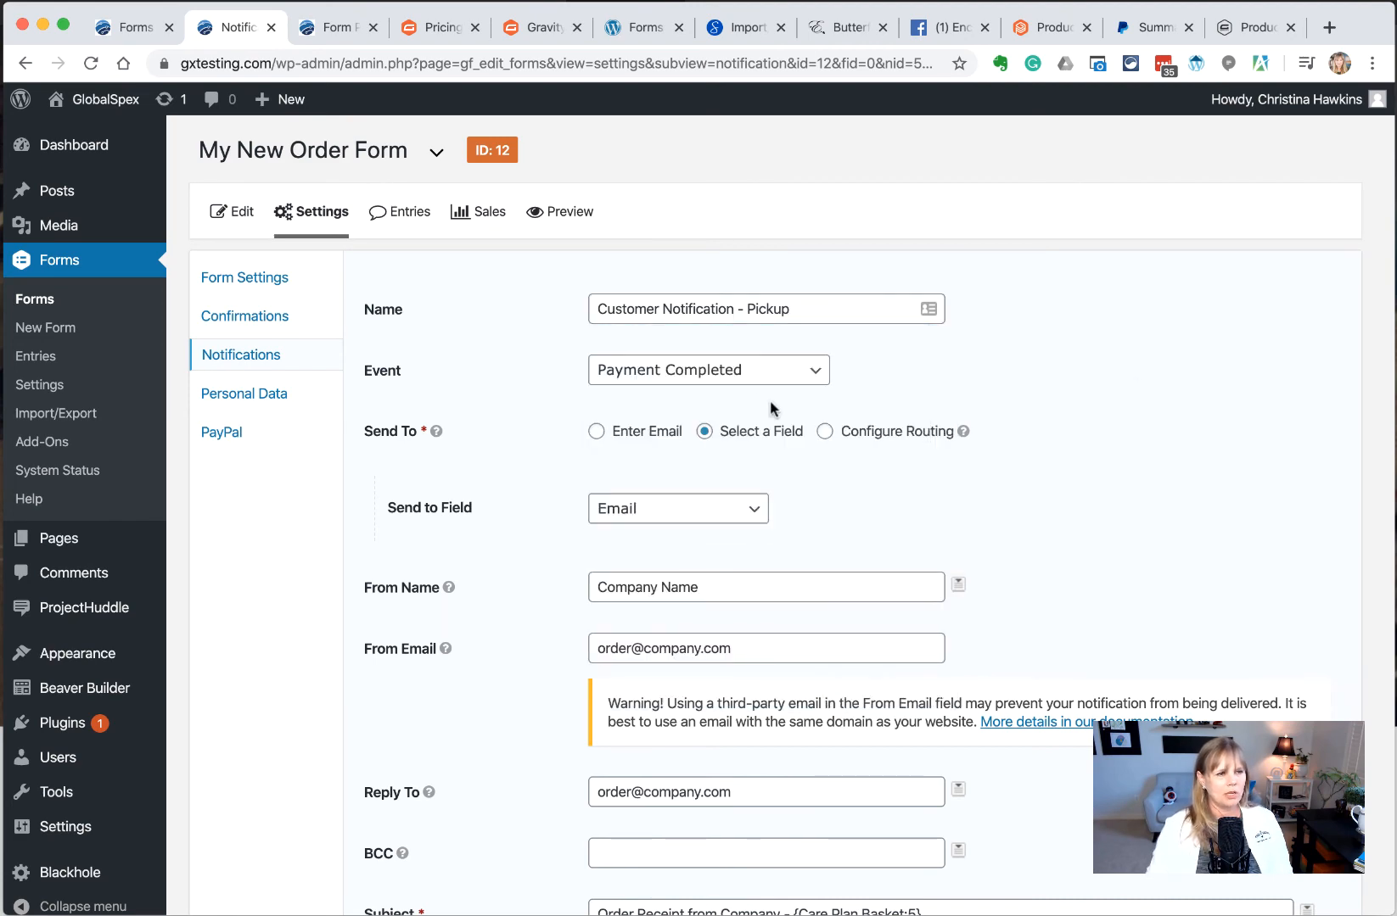
# Change the delivery wording to 'requested pickup.' and restore the 3pm ordering sentence below it
pyautogui.scroll(-3, 755, 378)
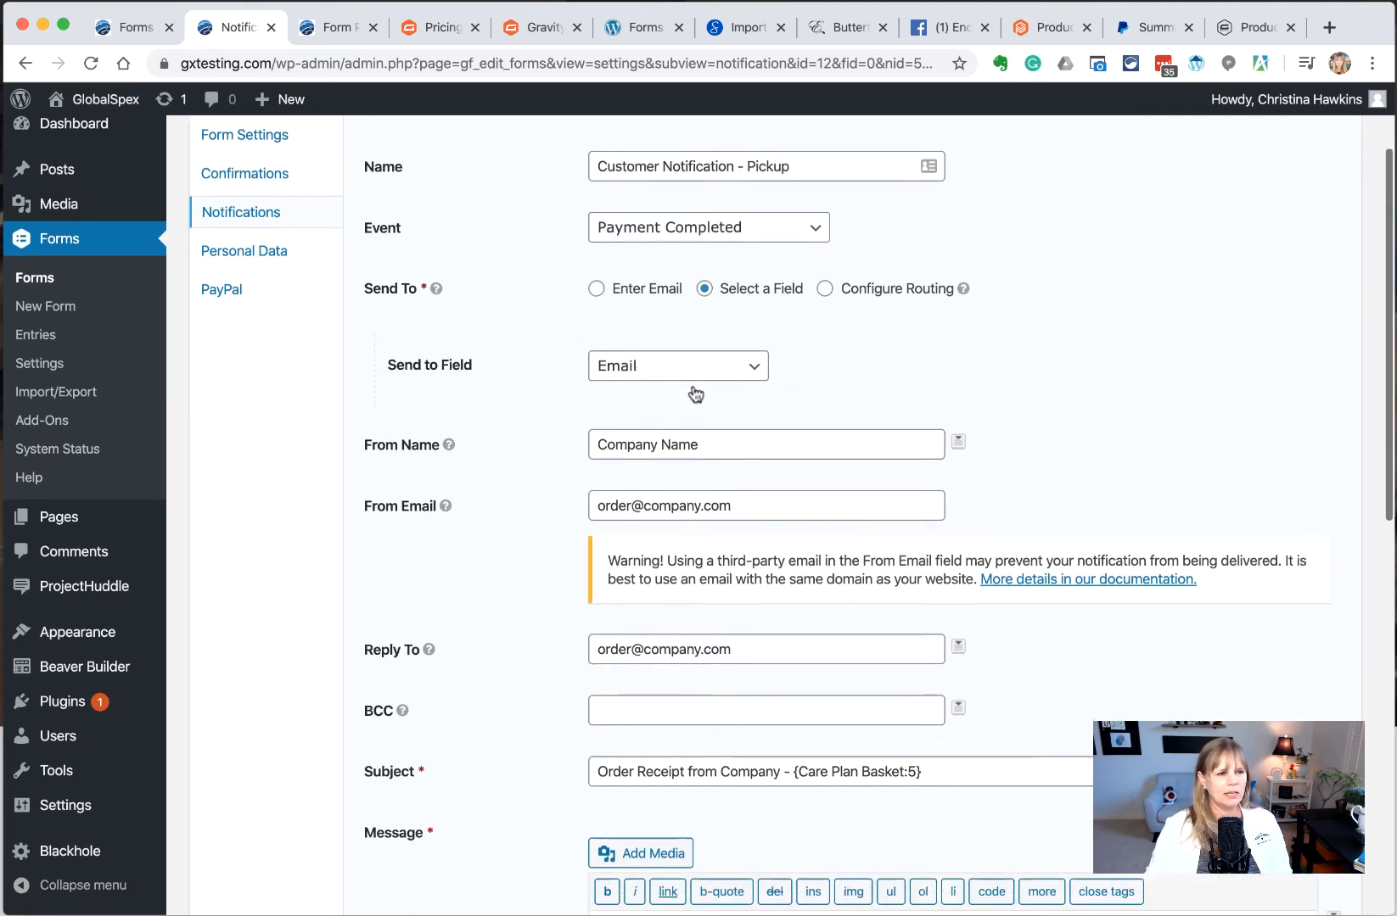
pyautogui.scroll(-10, 696, 394)
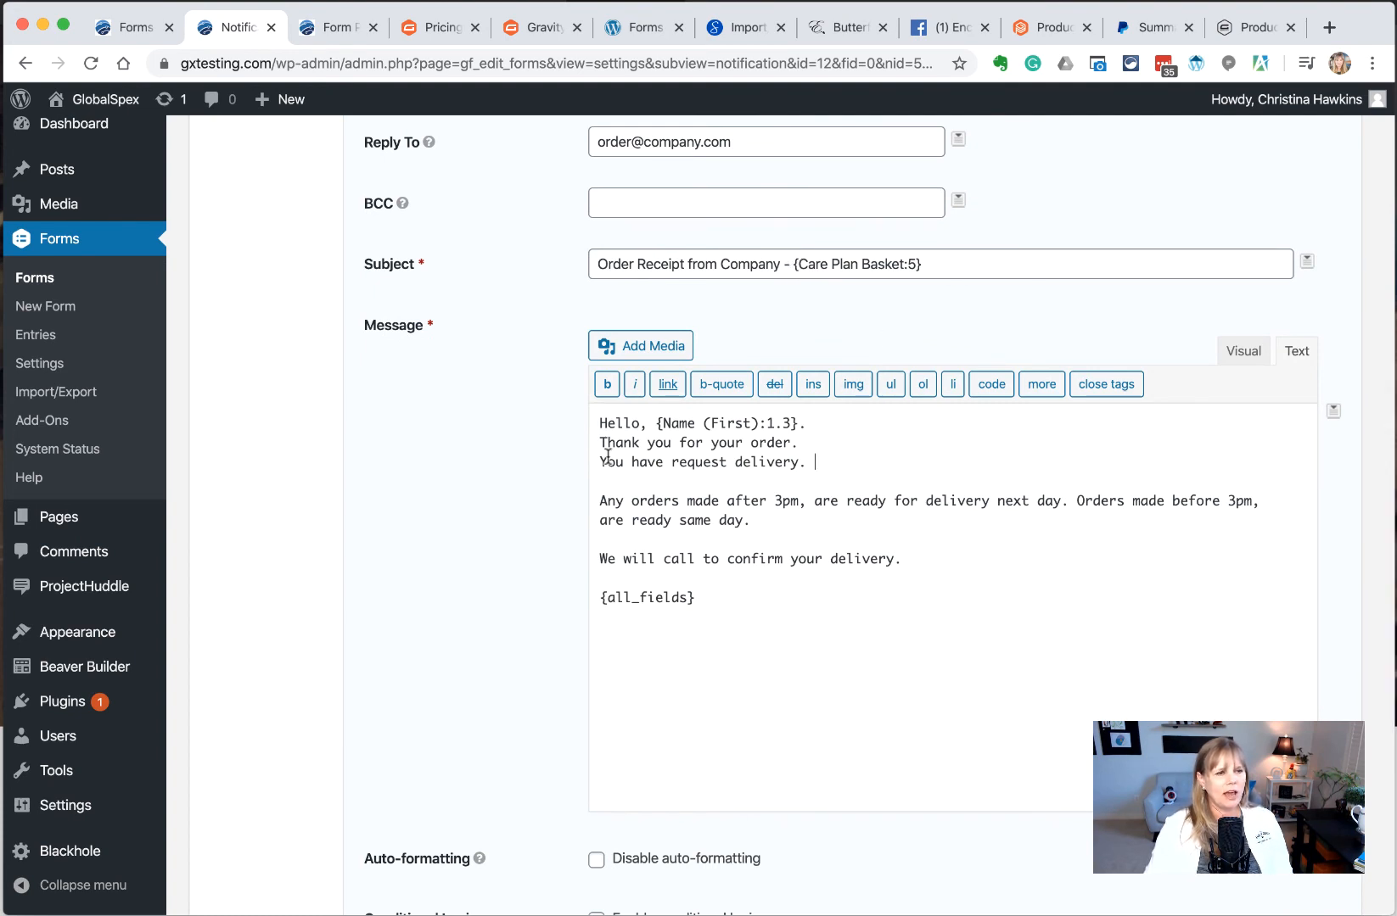
pyautogui.moveTo(770, 517); pyautogui.dragTo(735, 463)
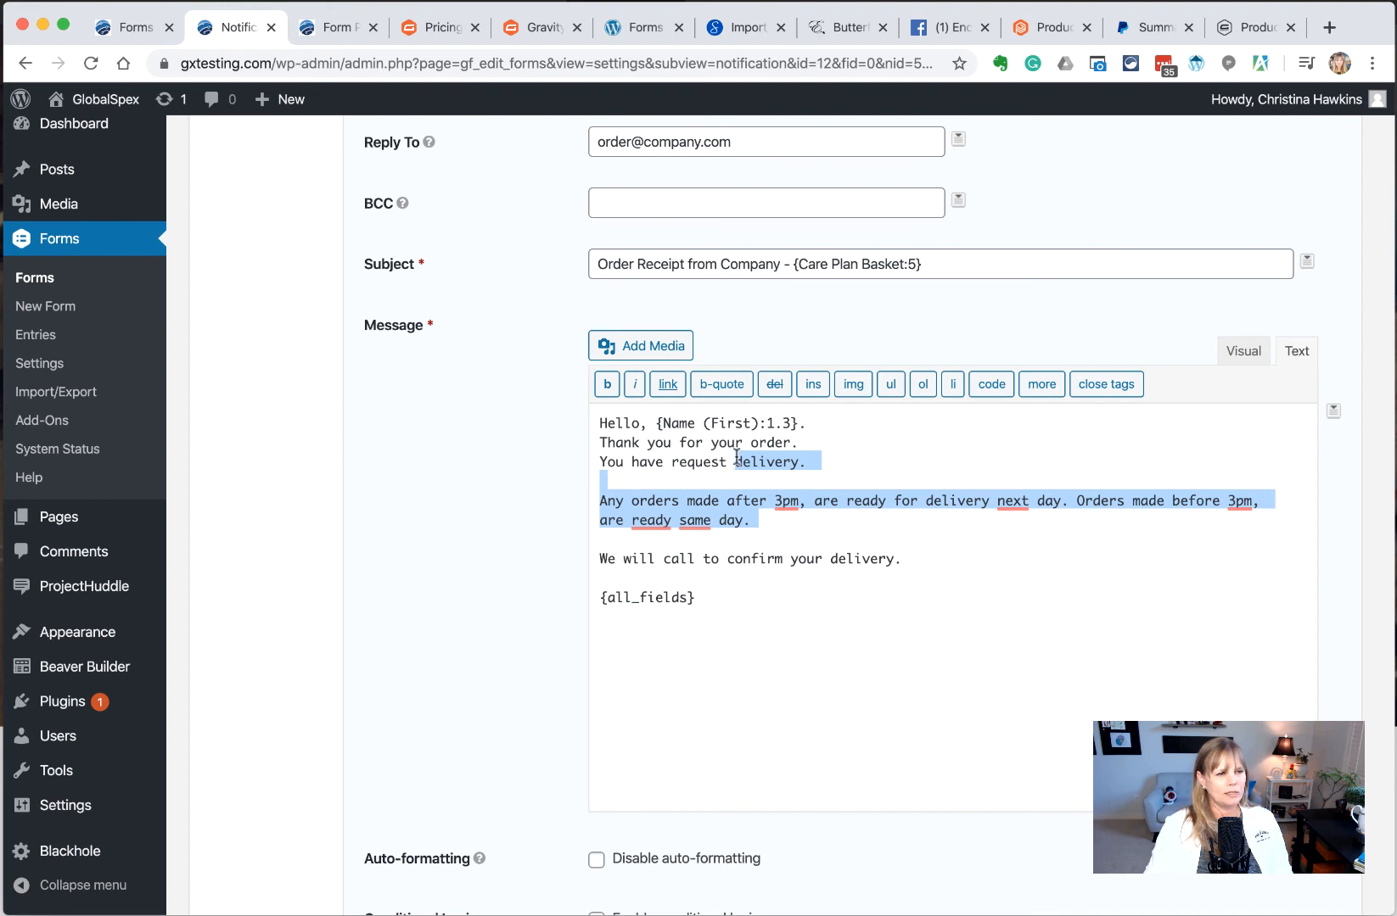
pyautogui.press('BackSpace')
pyautogui.press('BackSpace')
pyautogui.write('ed pickup')
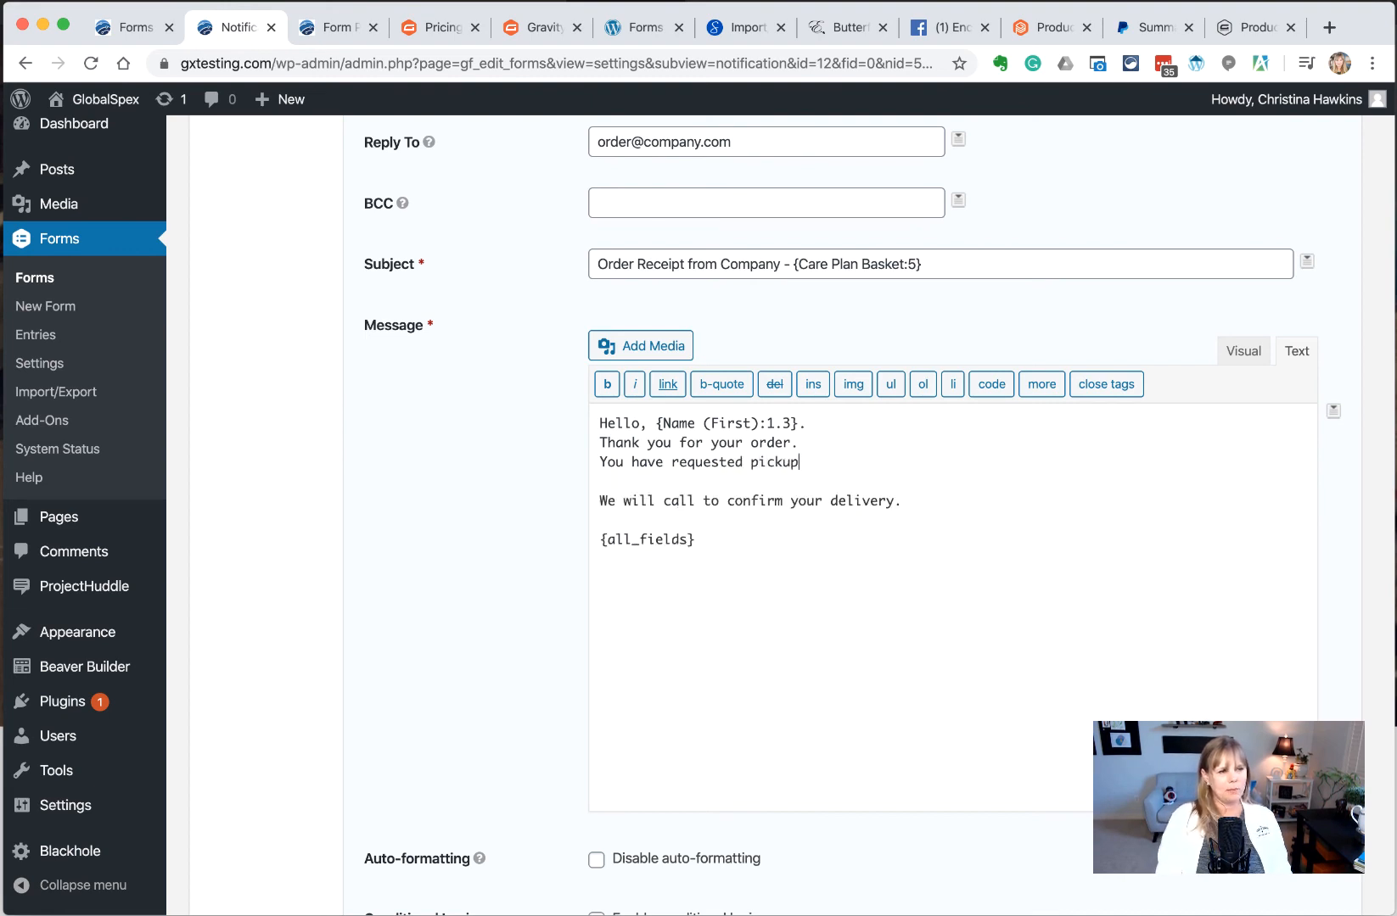
pyautogui.write('.')
pyautogui.press('Return')
pyautogui.press('Return')
pyautogui.write('Any orders made after 3pm, are ready for pickup next day. Orders made before 3pm, are ready same day.')
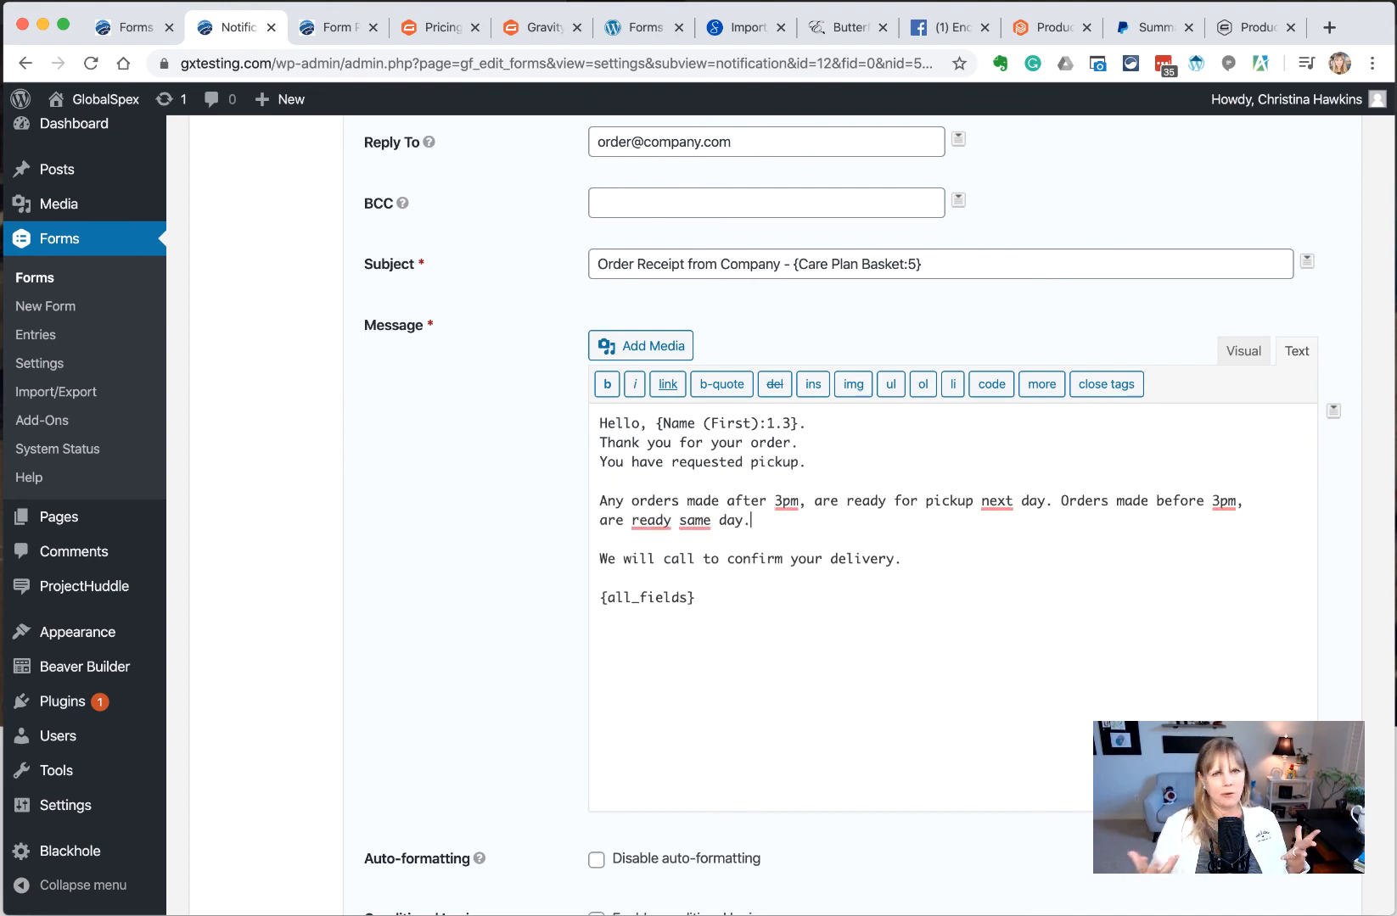
pyautogui.moveTo(997, 500)
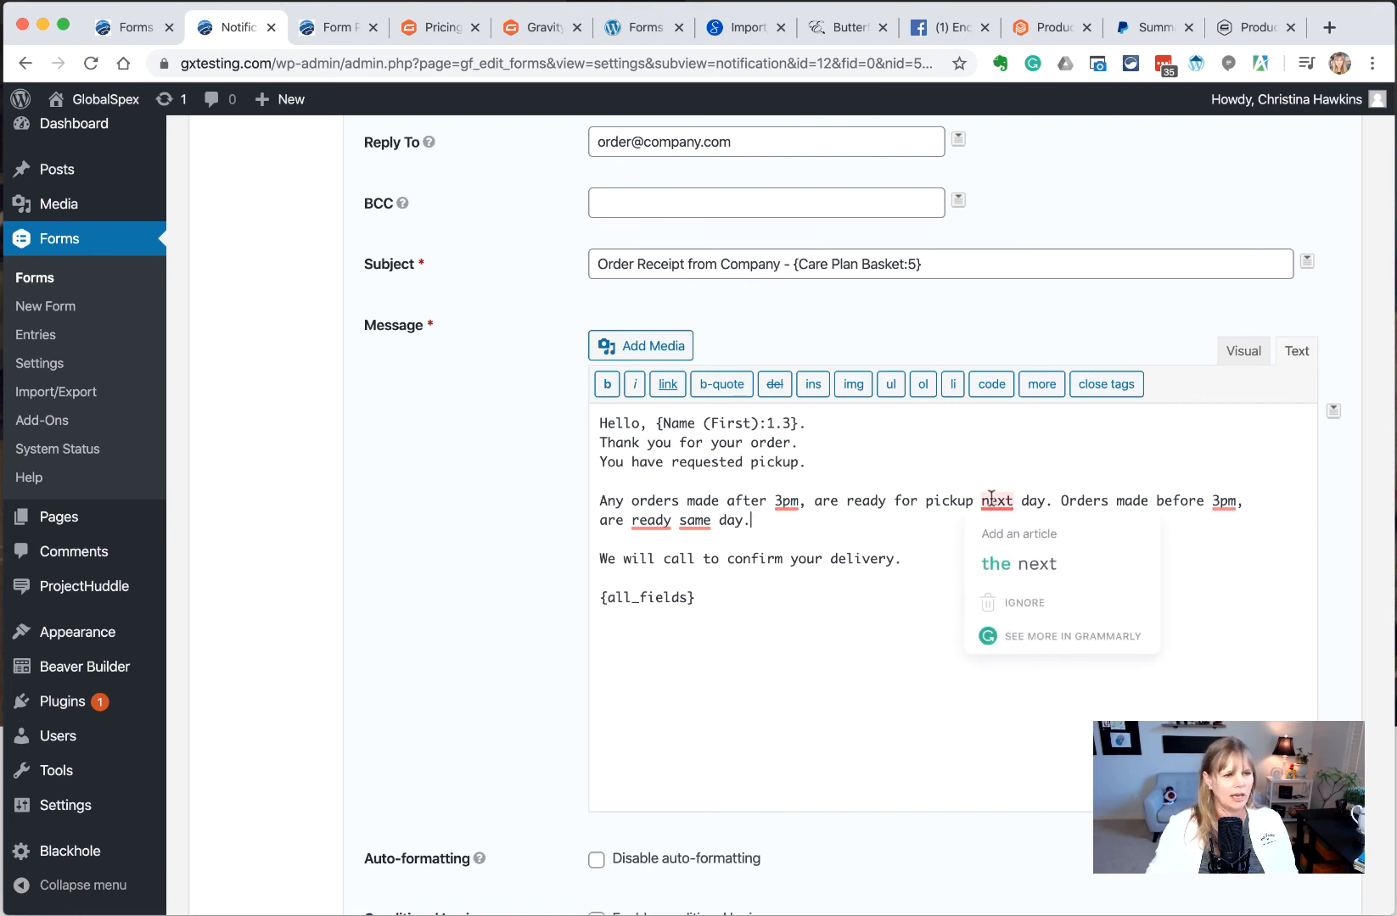
pyautogui.click(991, 558)
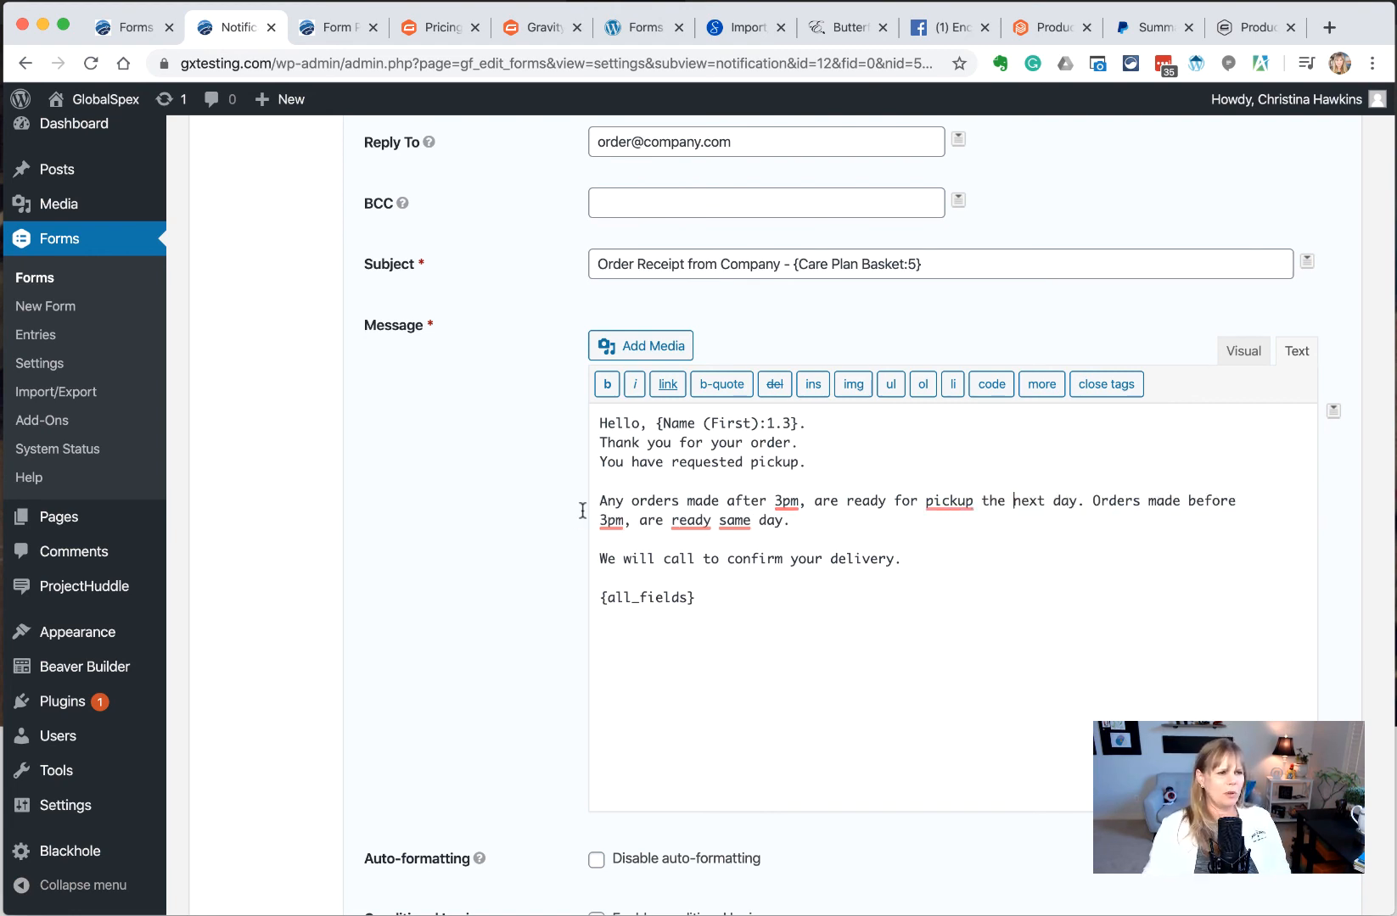
pyautogui.click(792, 521)
# Add the store address, remove the delivery confirmation line, and add 'Please know we are closed Saturdays and Sundays.'
pyautogui.press('Return')
pyautogui.press('Return')
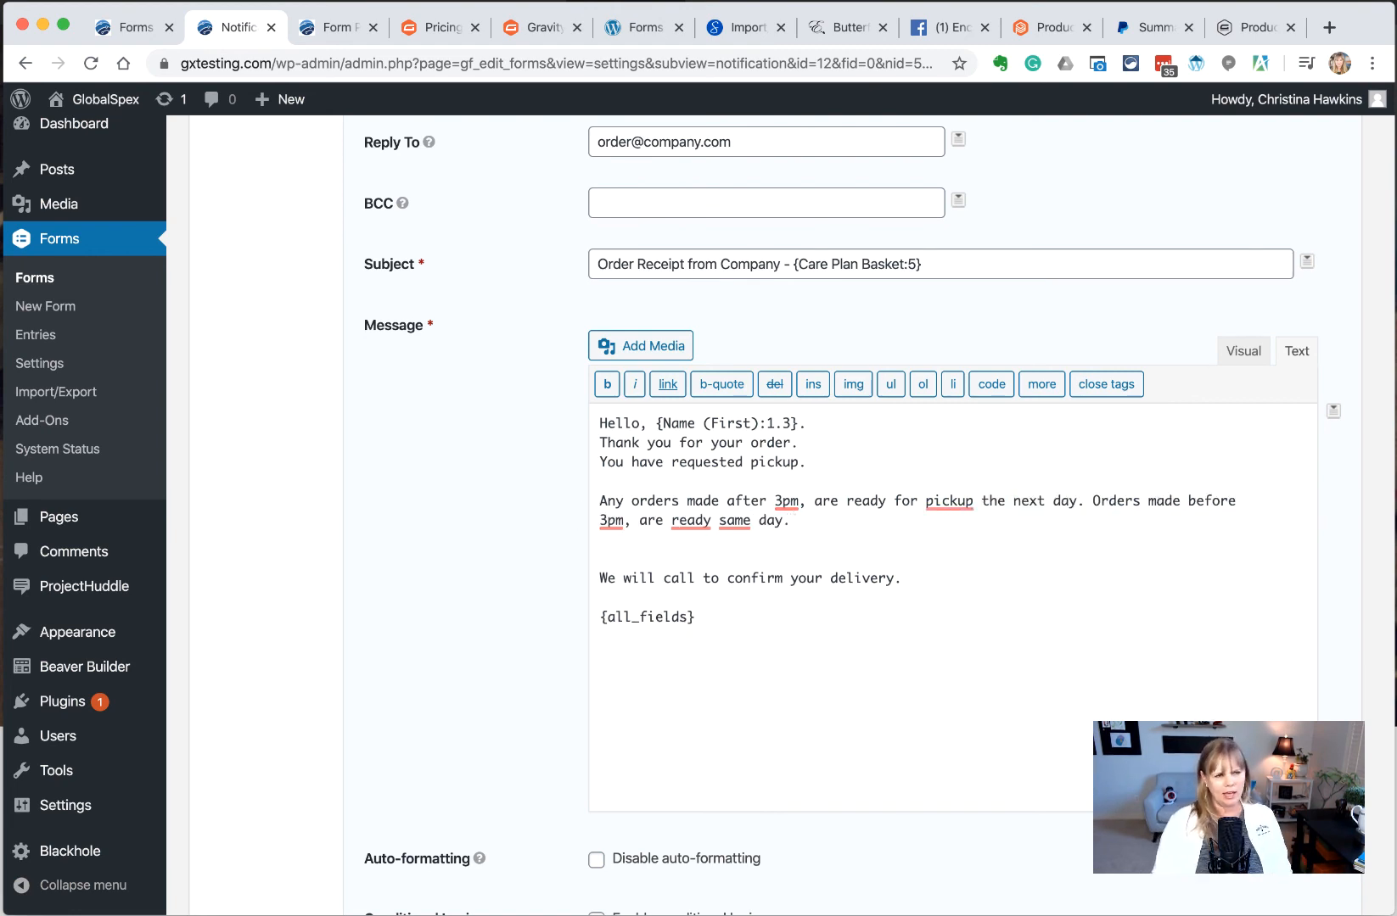
pyautogui.write('Our addr')
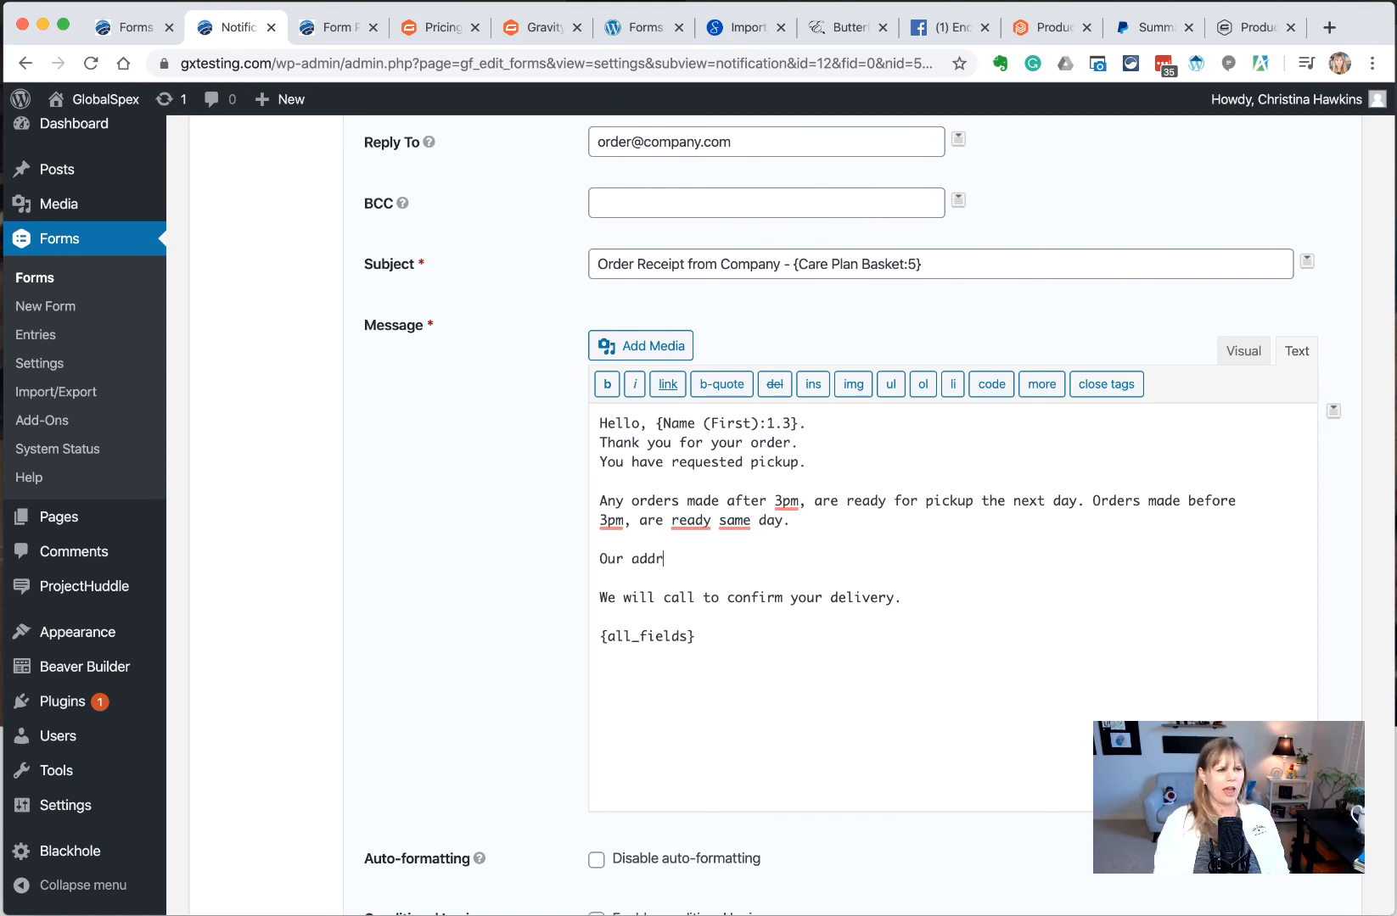
pyautogui.write('ess is 123 Mai')
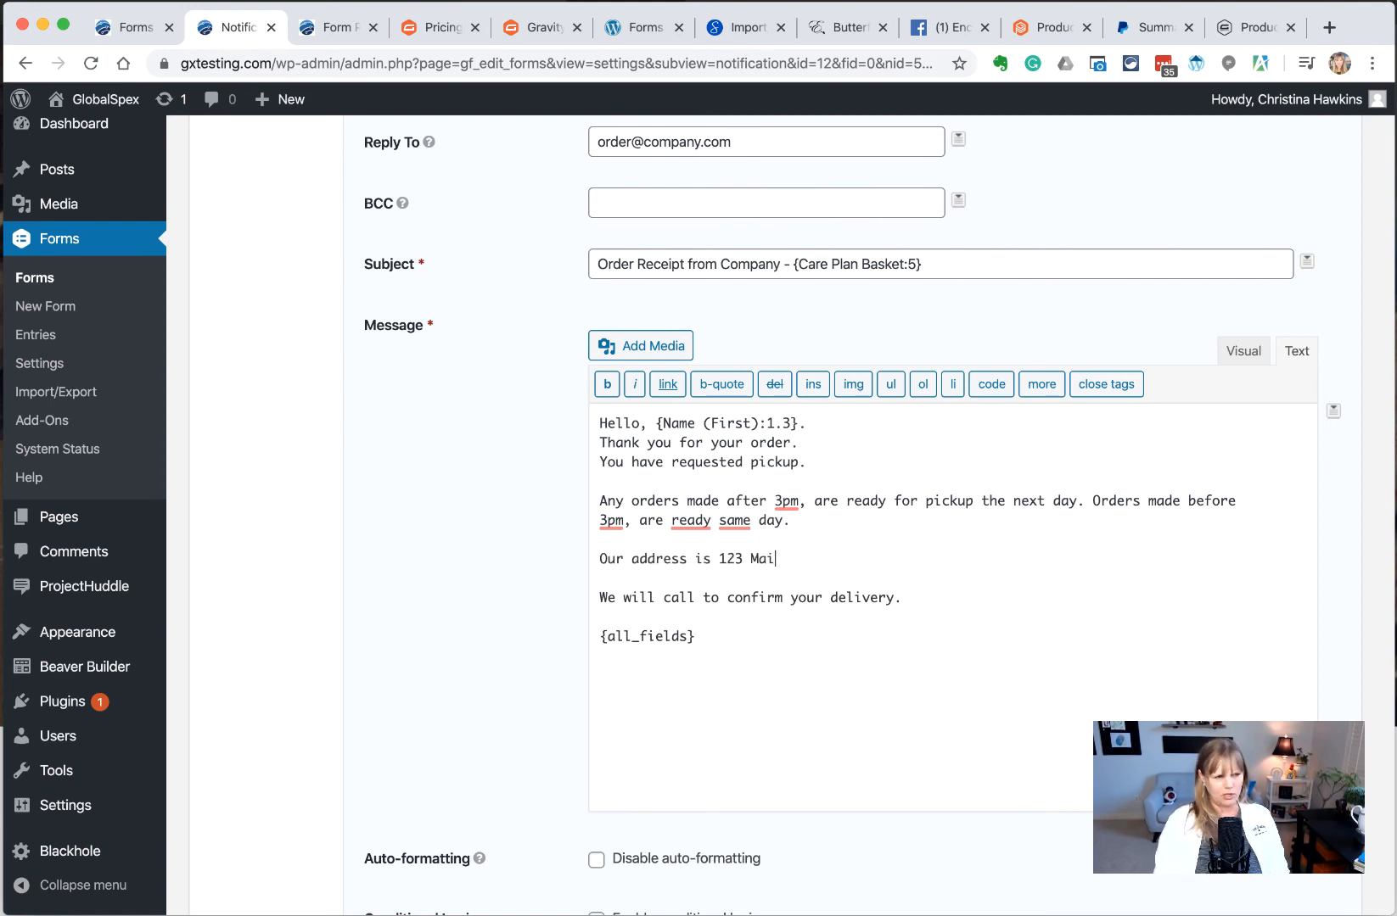
pyautogui.write('n Street,')
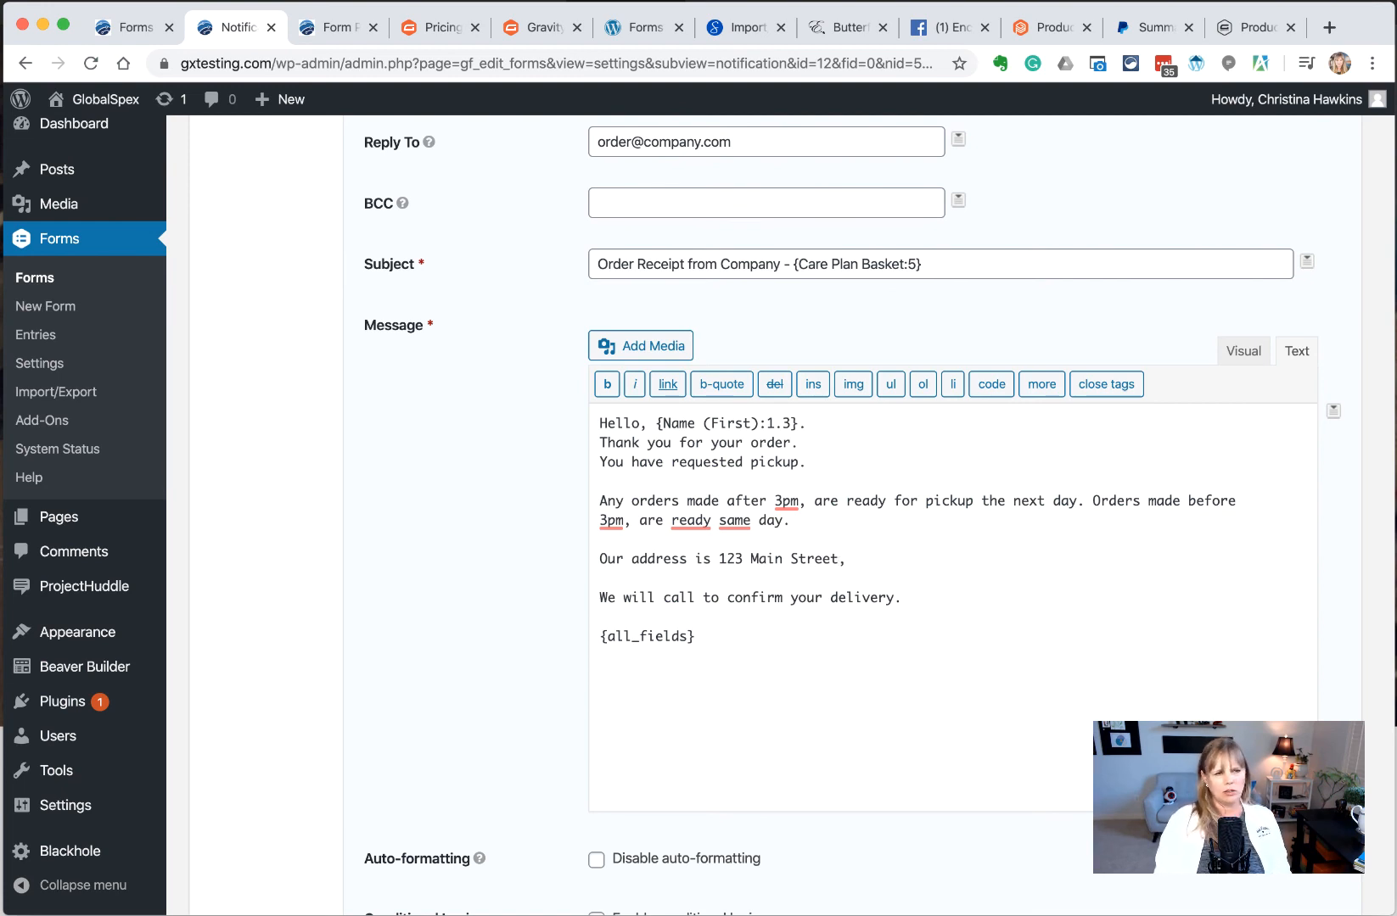
pyautogui.write(' Sugar L')
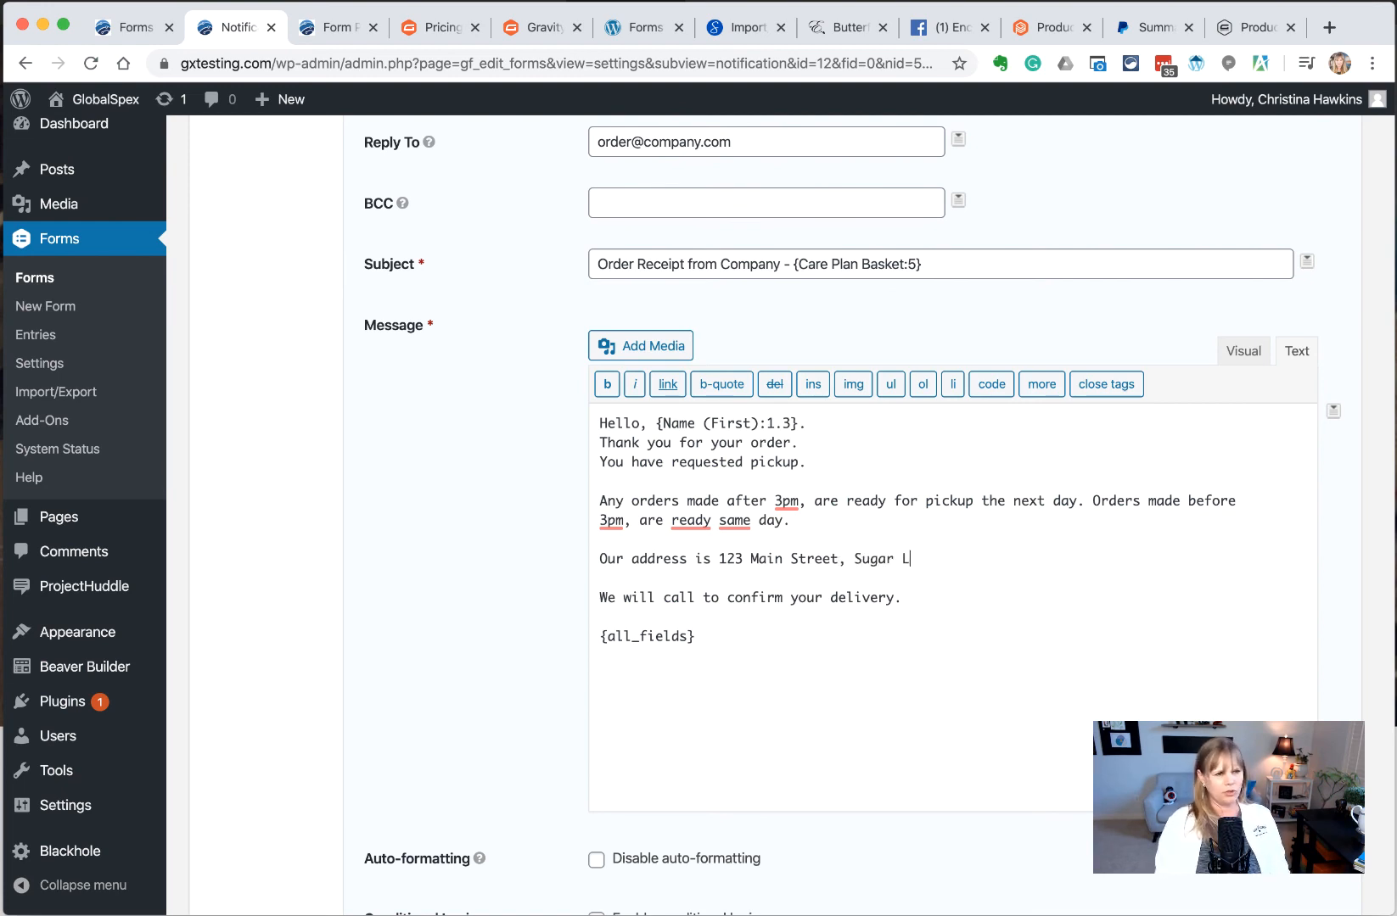
pyautogui.write('and TX 77479')
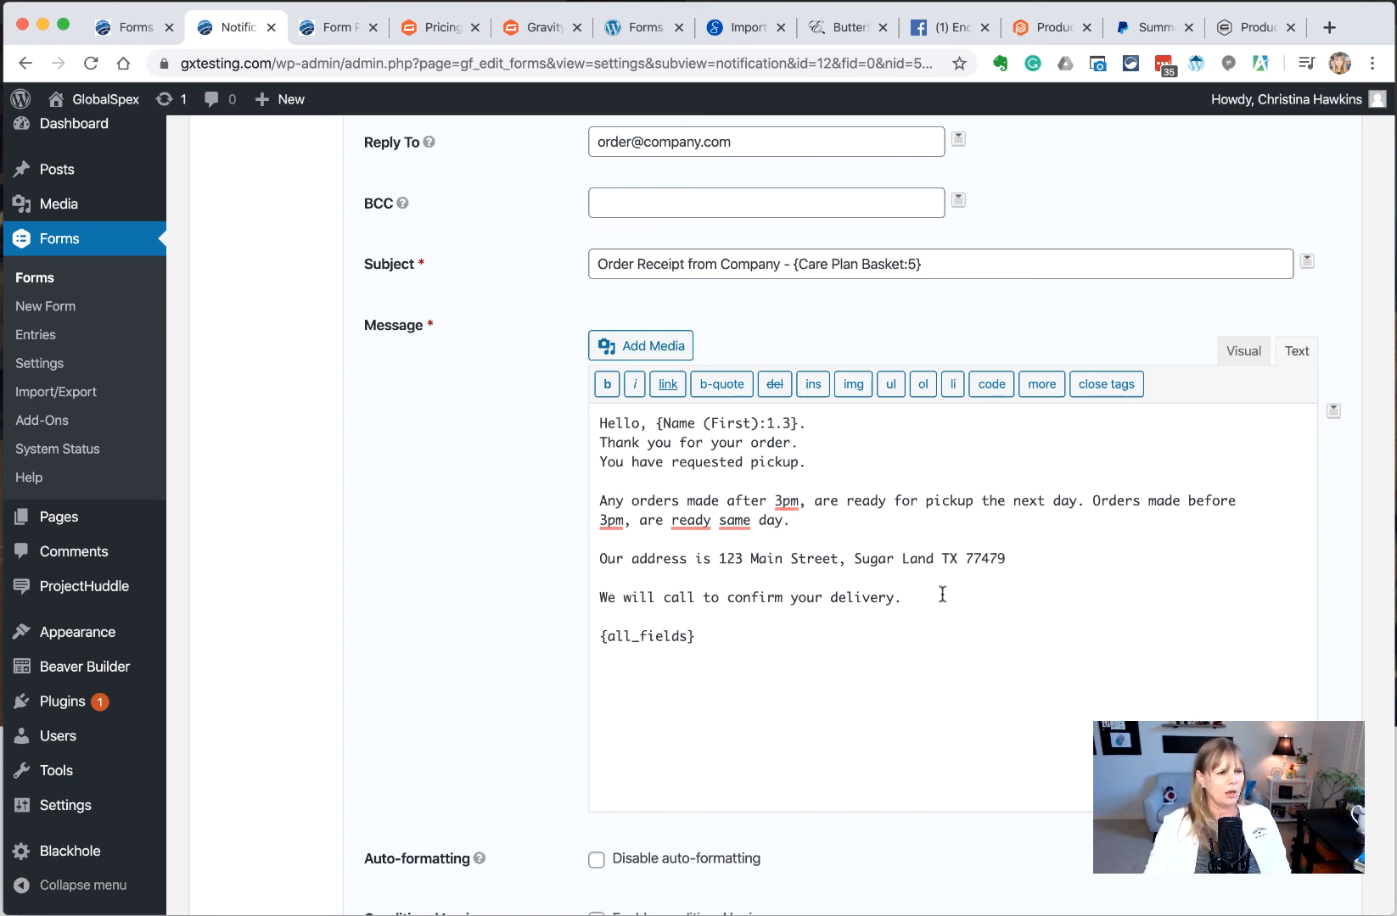
pyautogui.moveTo(940, 596); pyautogui.dragTo(564, 602)
pyautogui.press('BackSpace')
pyautogui.press('BackSpace')
pyautogui.press('BackSpace')
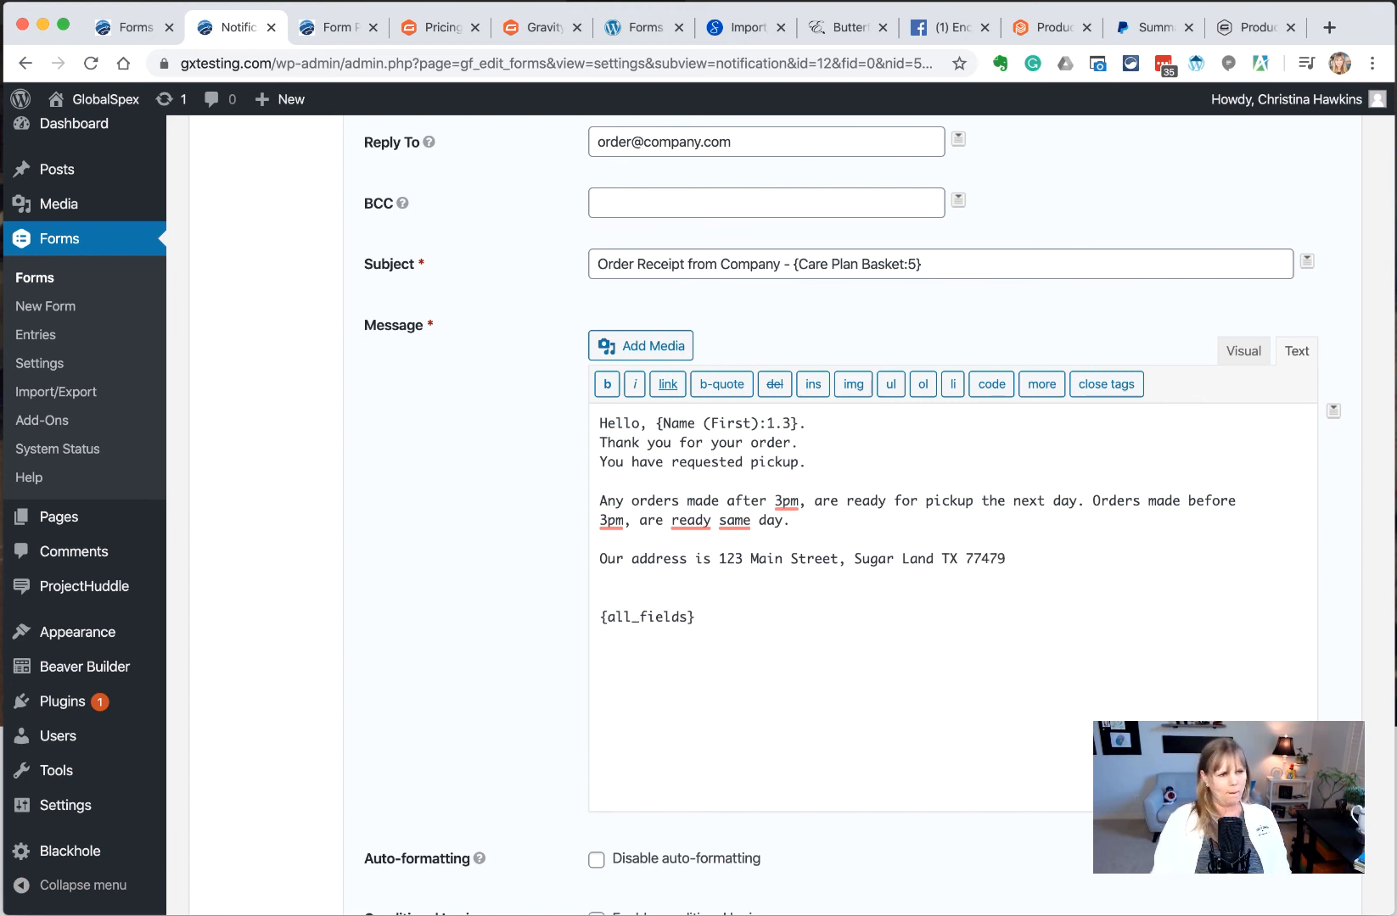
pyautogui.press('Return')
pyautogui.press('Return')
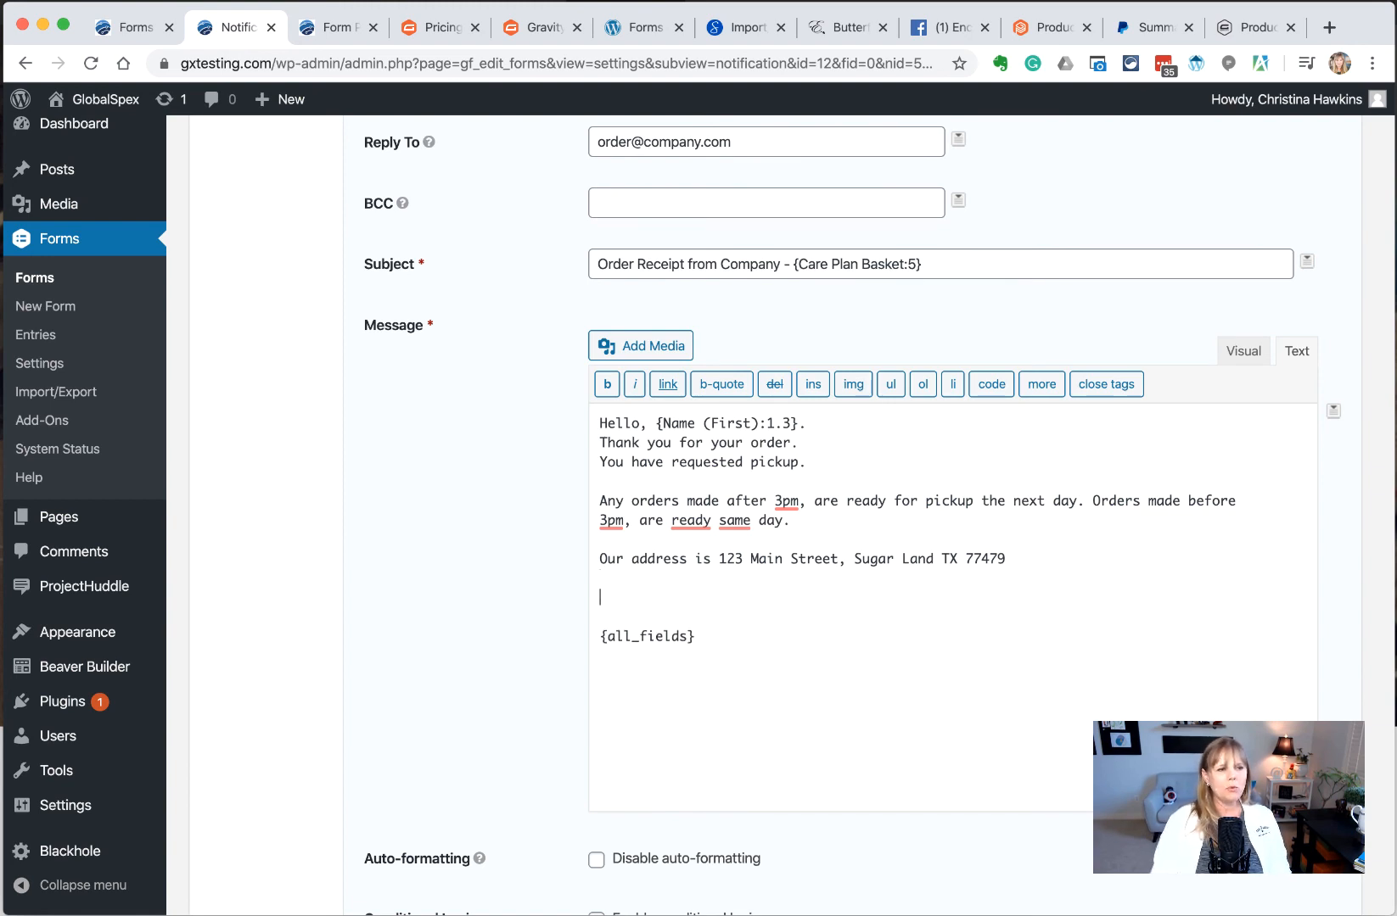
pyautogui.write('Please know we are ')
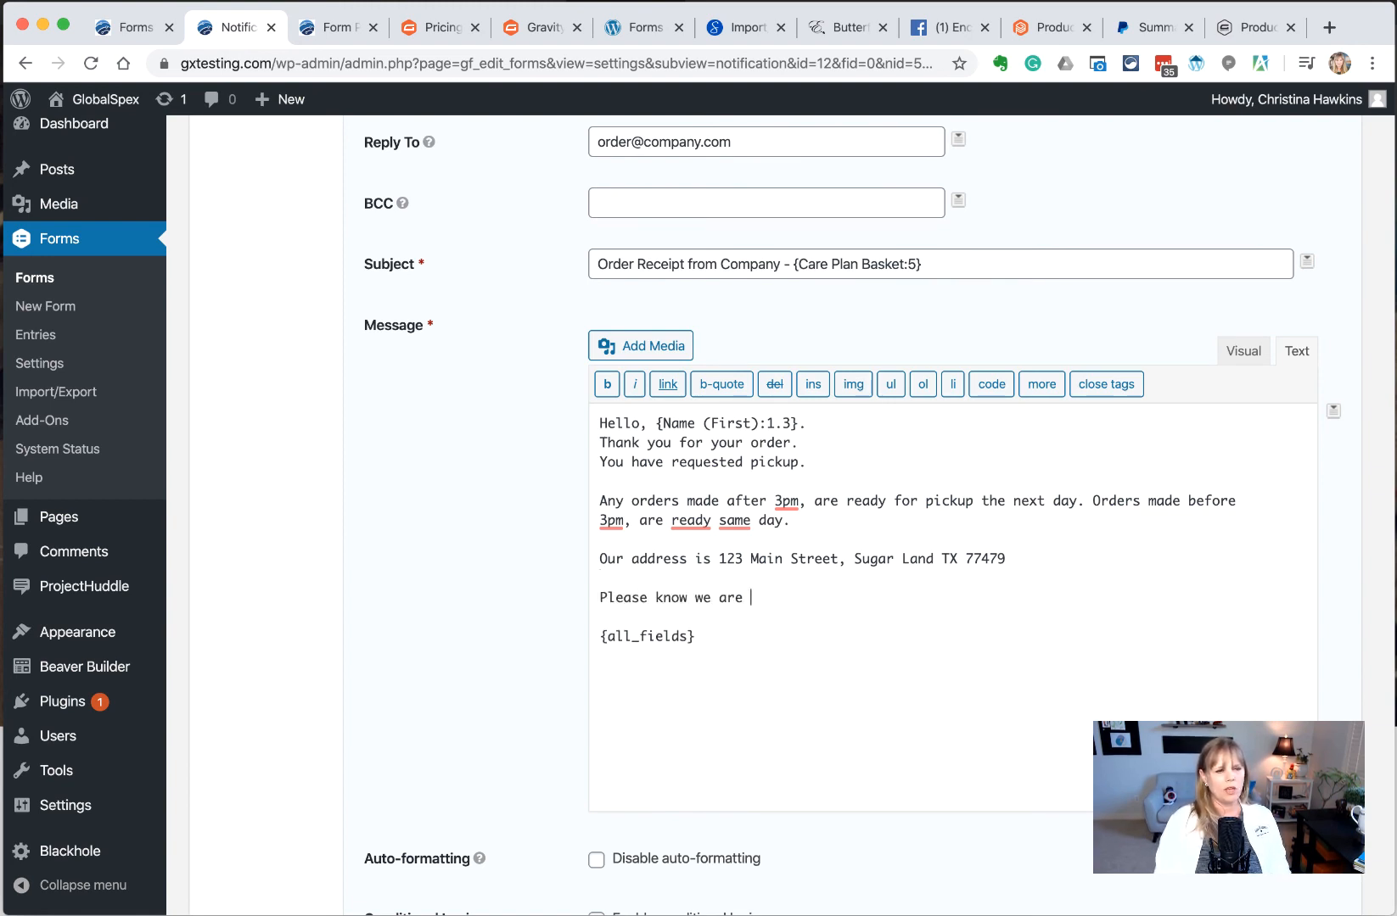
pyautogui.write('closed Satur')
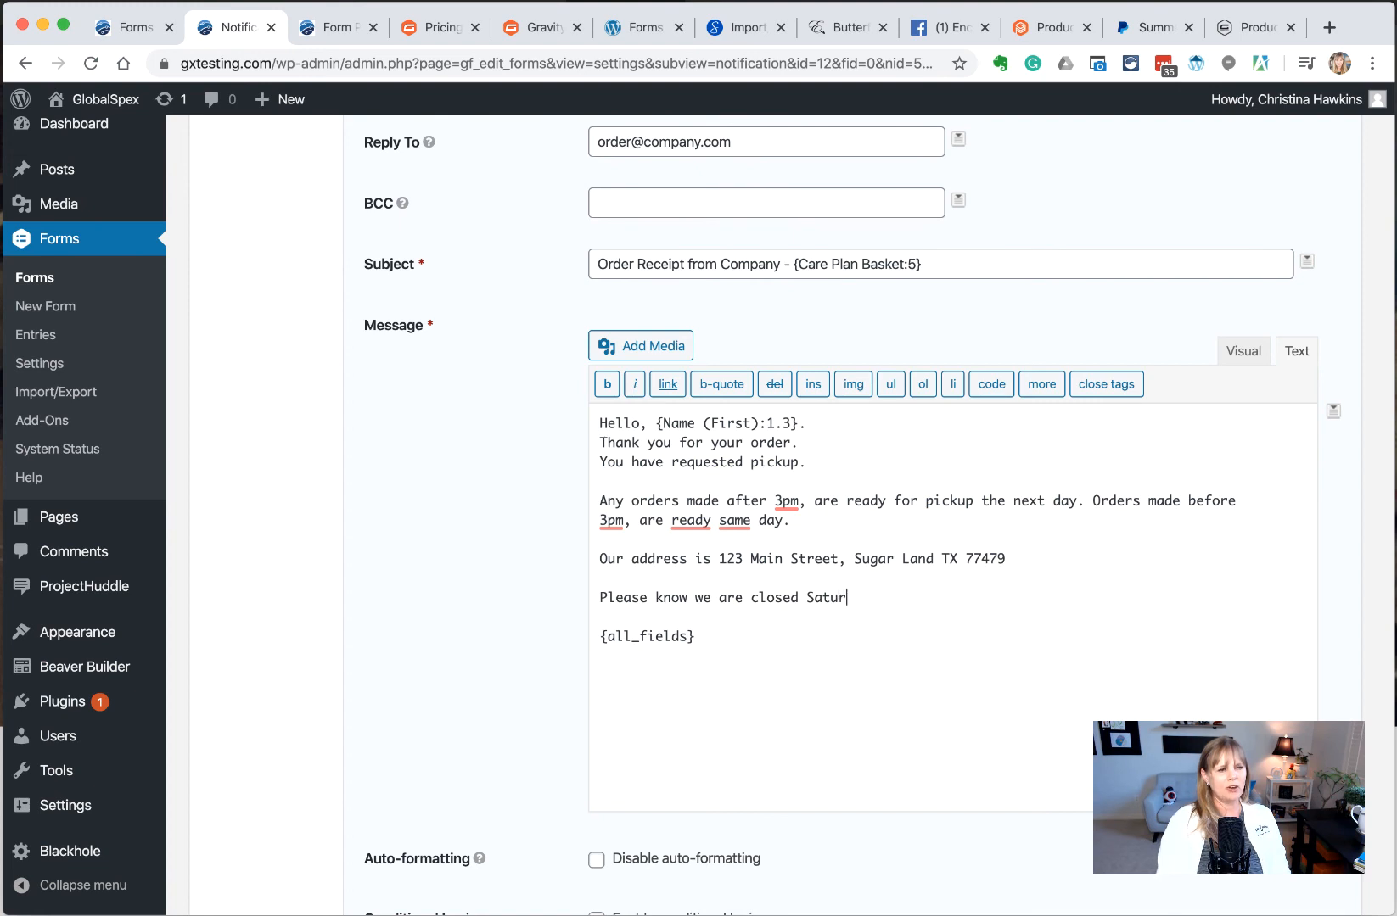
pyautogui.write('days and Sun')
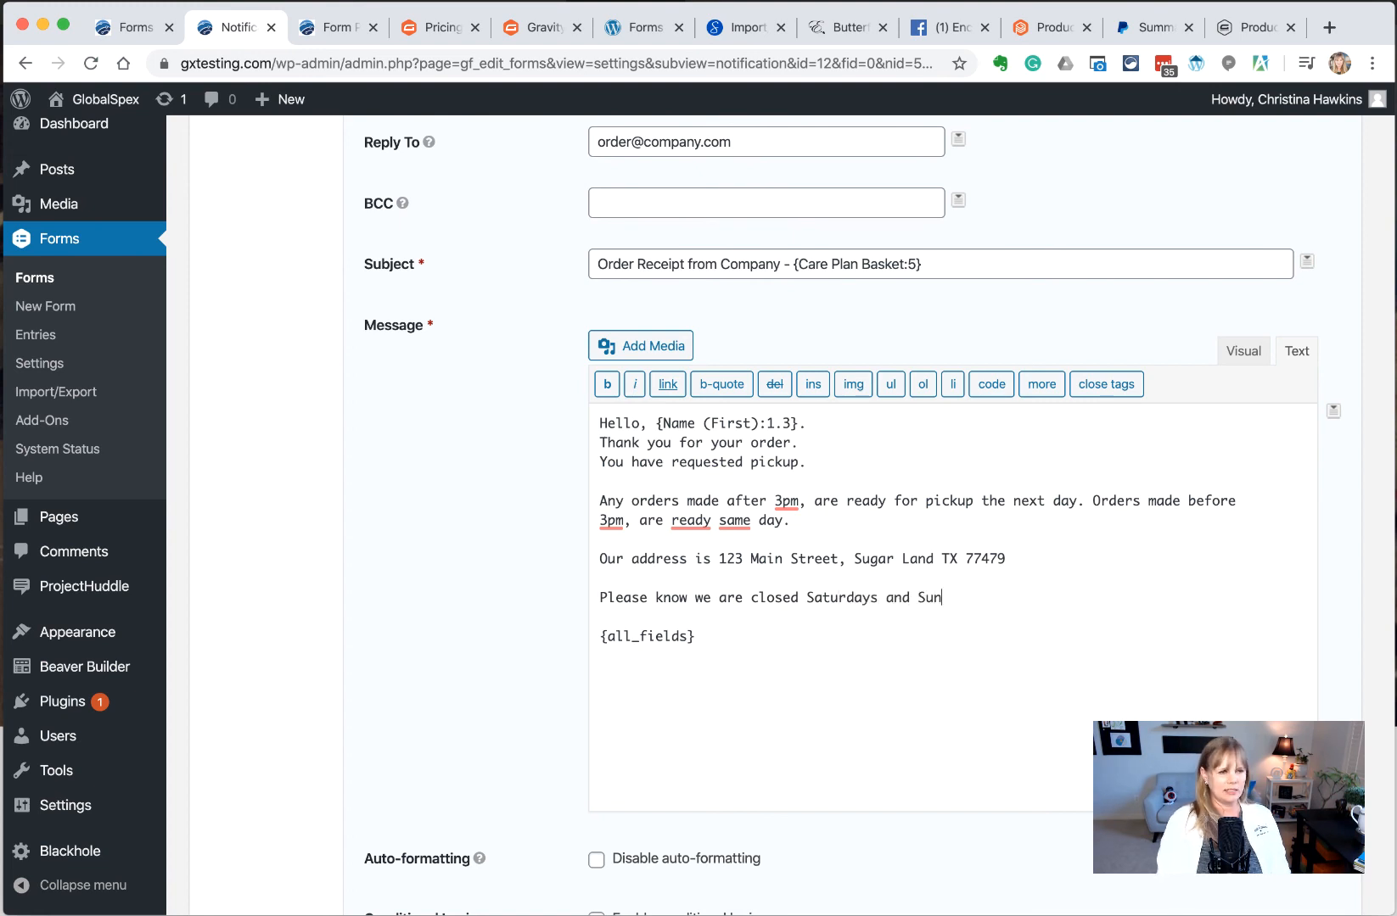
pyautogui.write('days.')
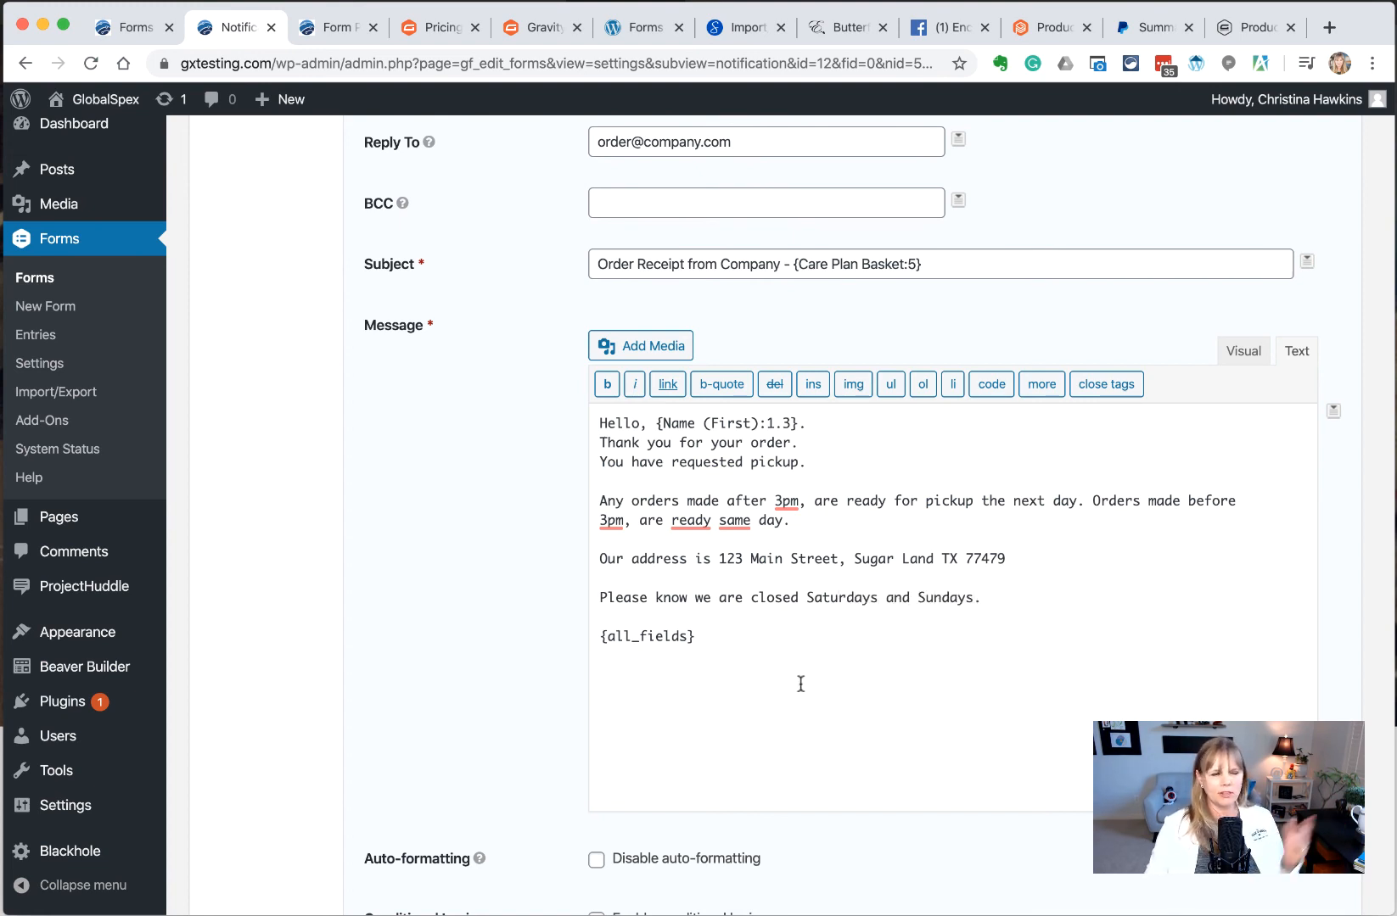
pyautogui.scroll(-5, 800, 683)
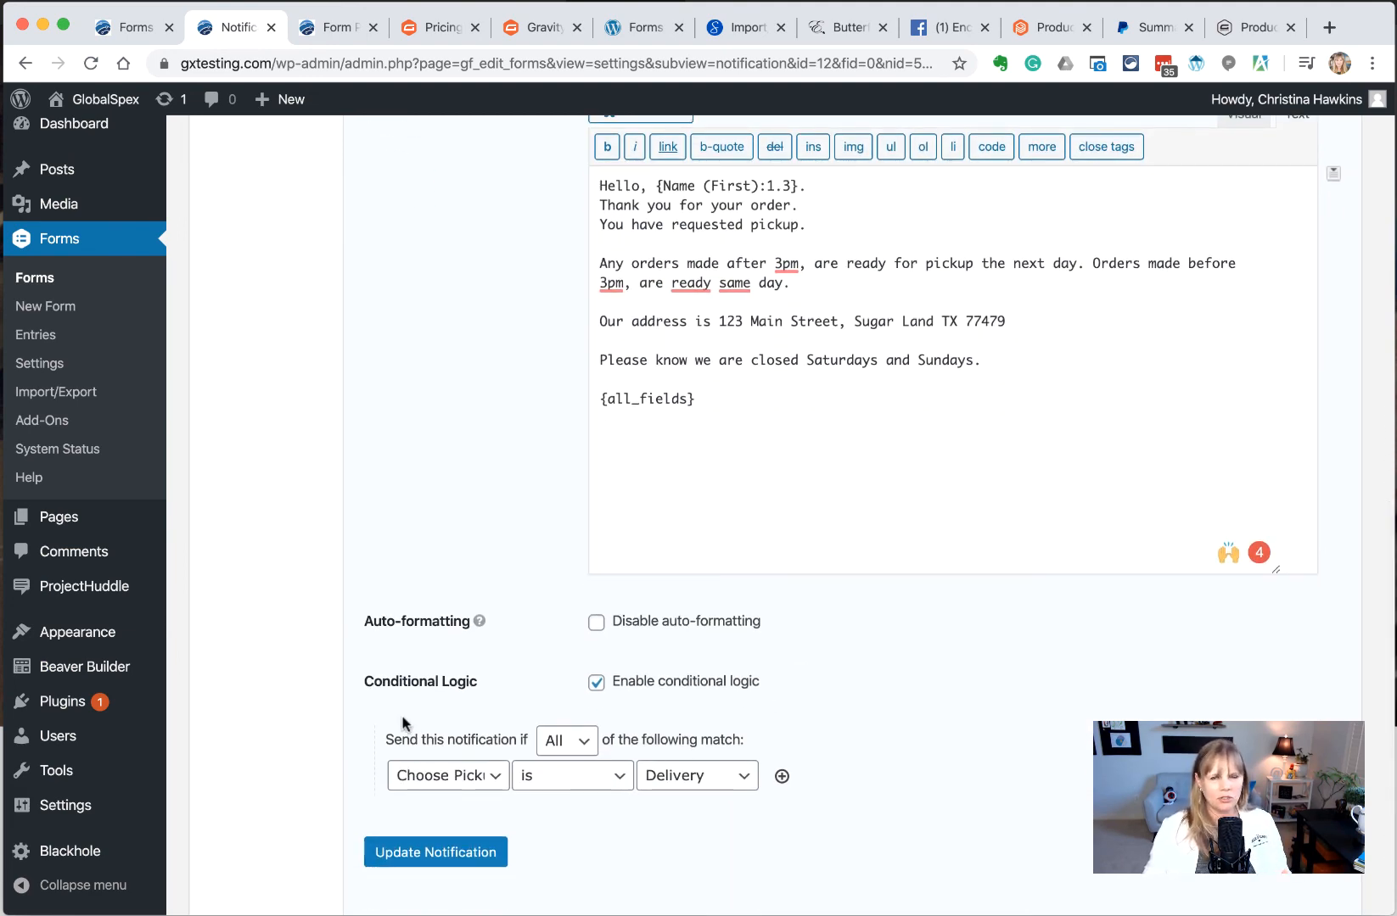
# Switch the condition value from Delivery to Pickup, update the notification, and return to the list
pyautogui.click(685, 779)
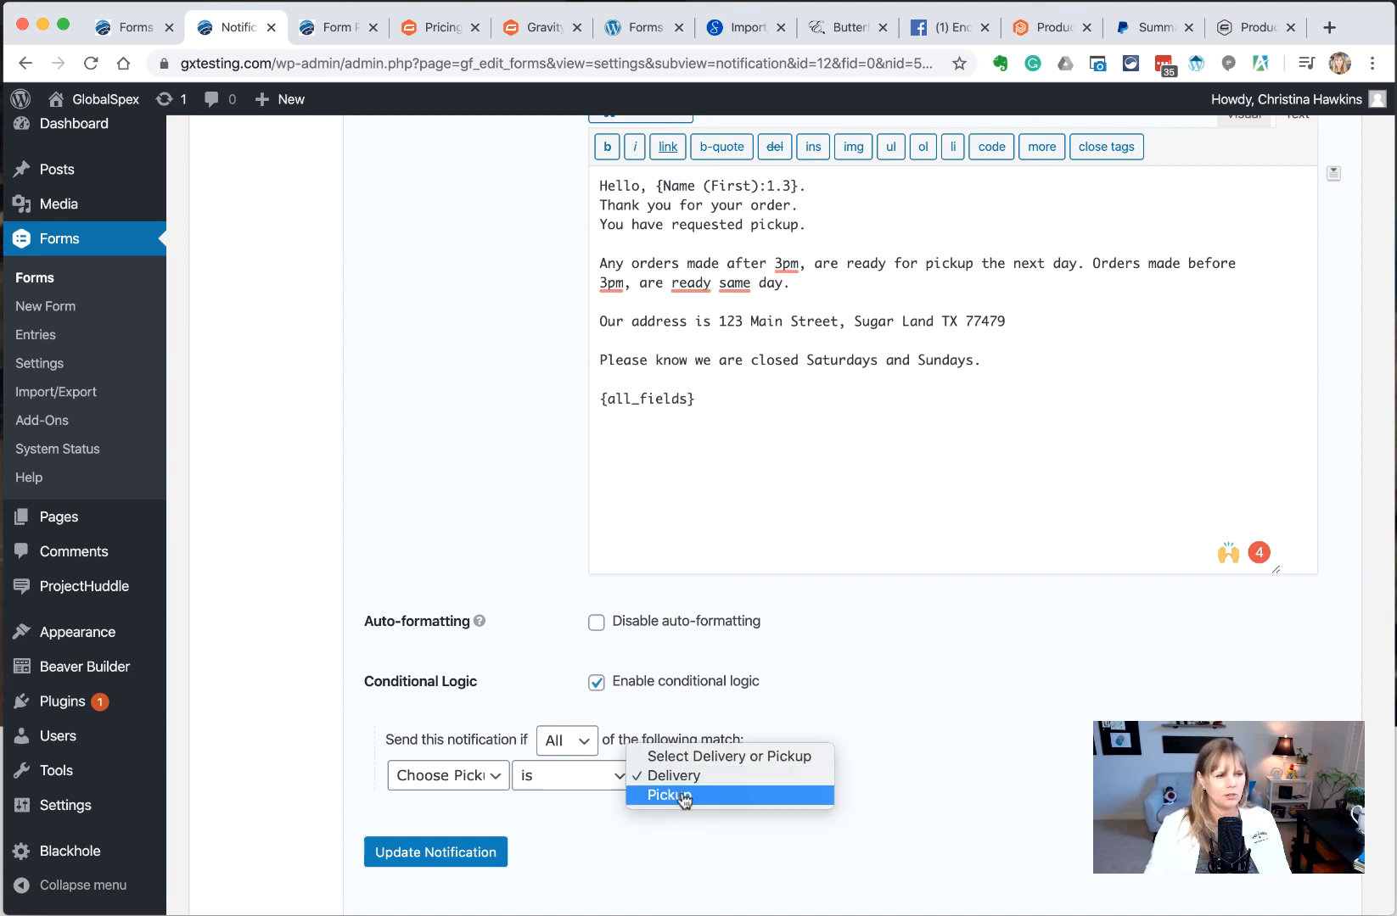
pyautogui.click(670, 795)
pyautogui.click(459, 856)
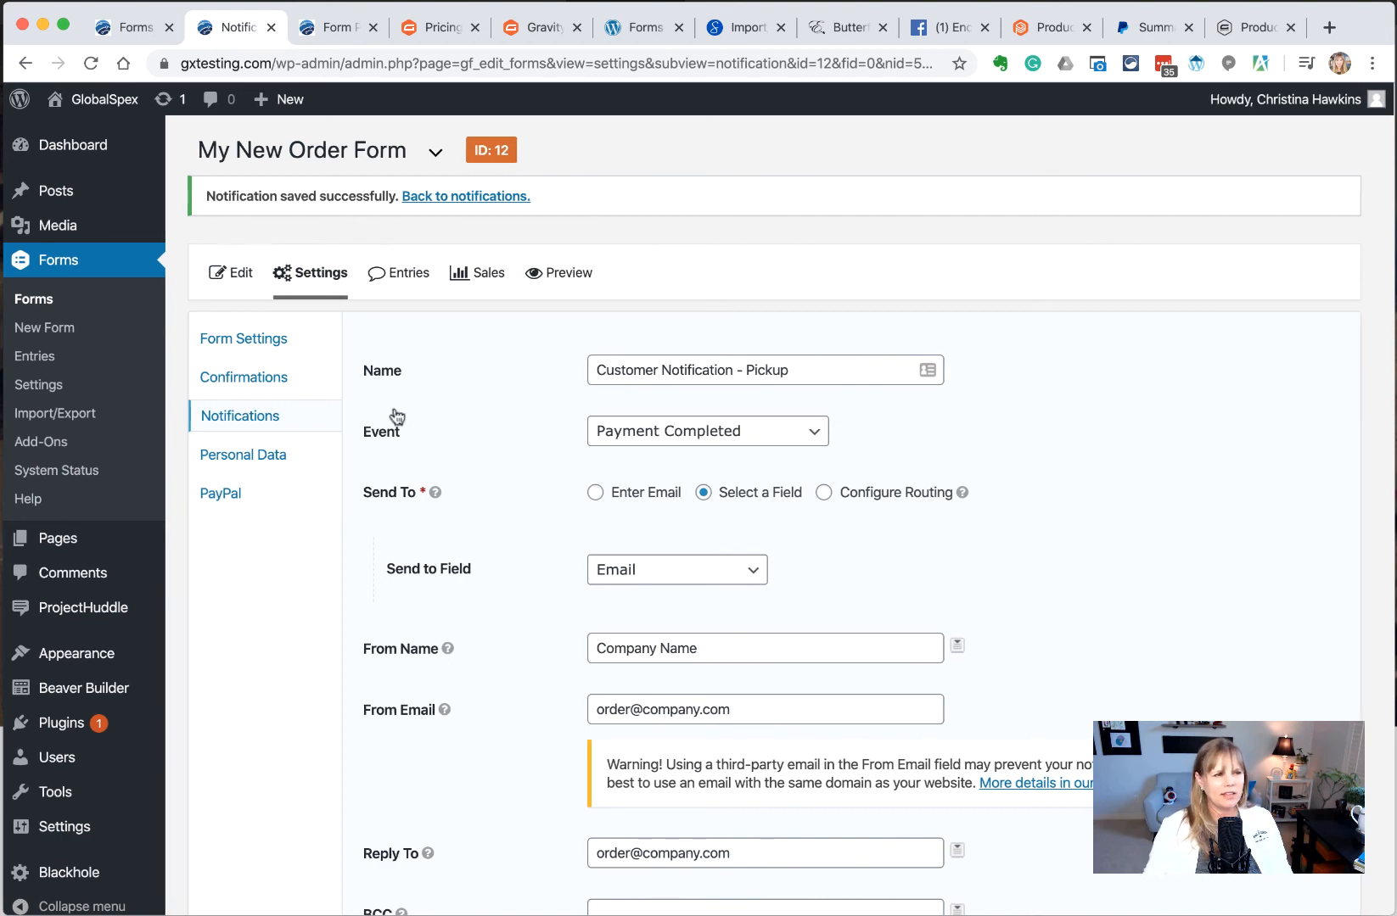
pyautogui.click(254, 416)
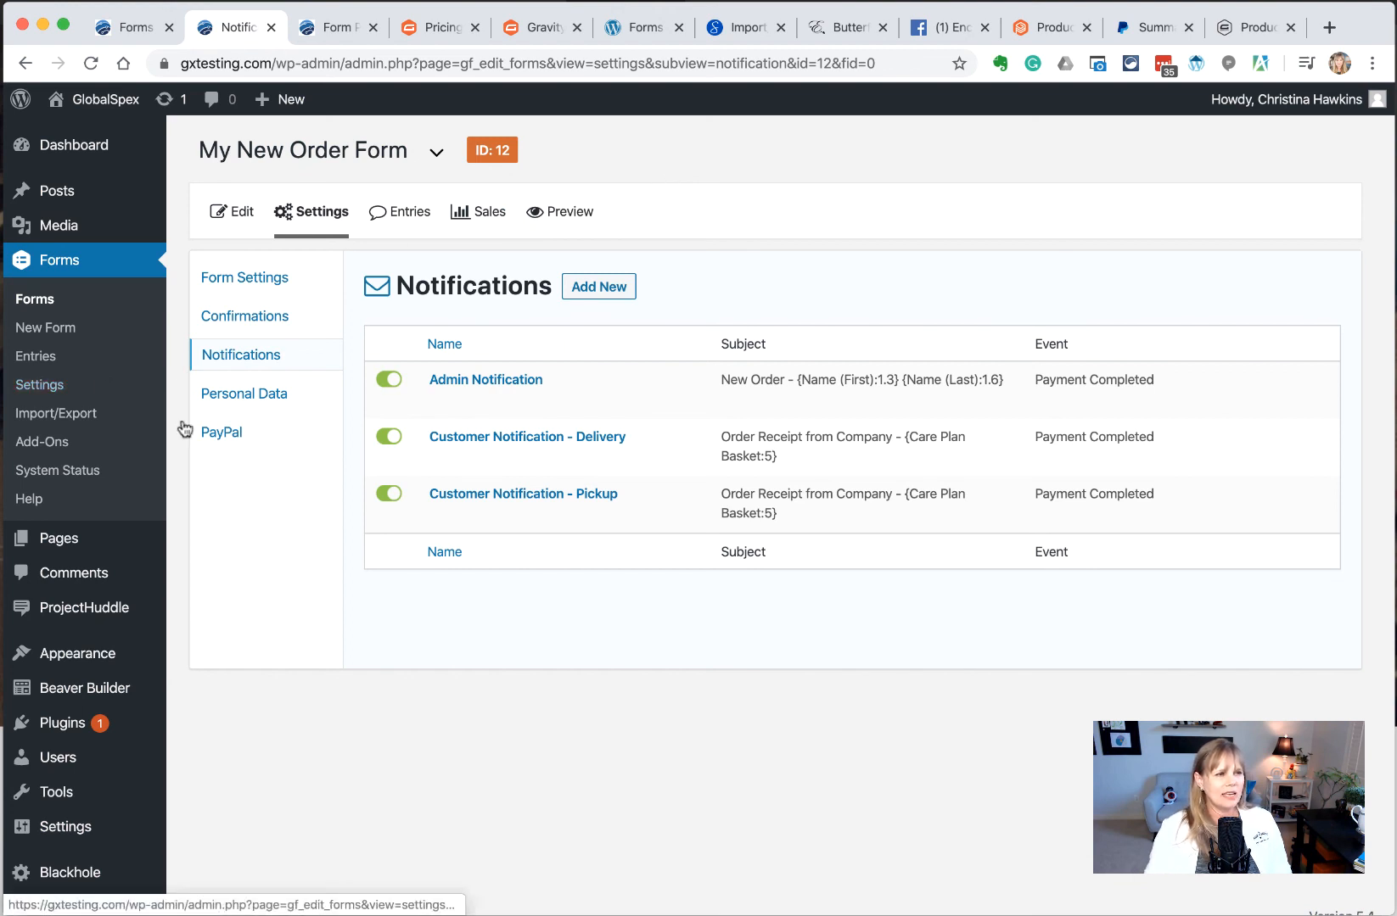
# Move Entry Date and Payment Status into the entries table's Active Columns and save
pyautogui.moveTo(313, 236)
pyautogui.click(402, 212)
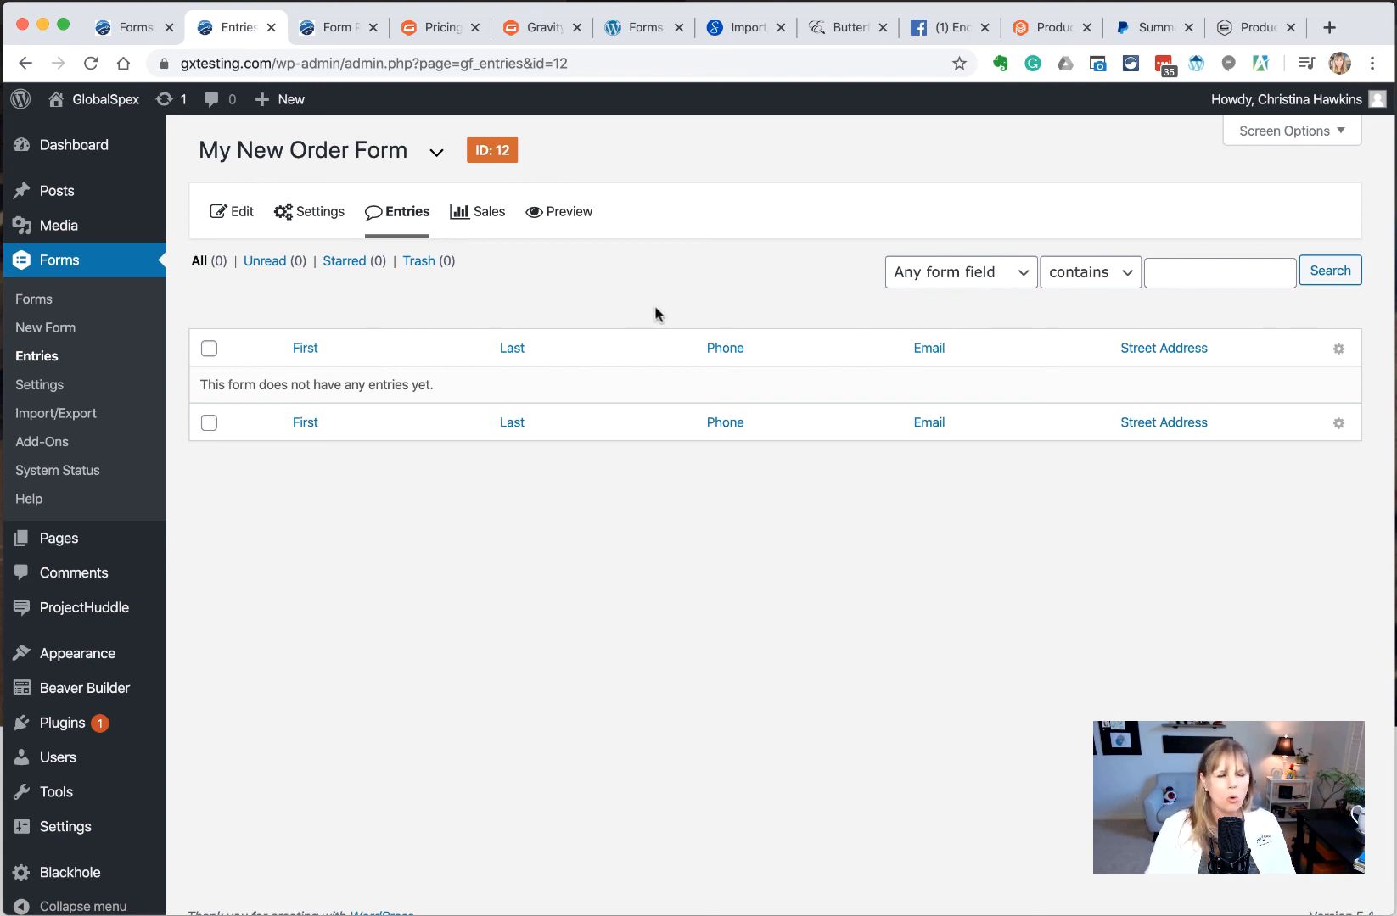
pyautogui.click(1339, 351)
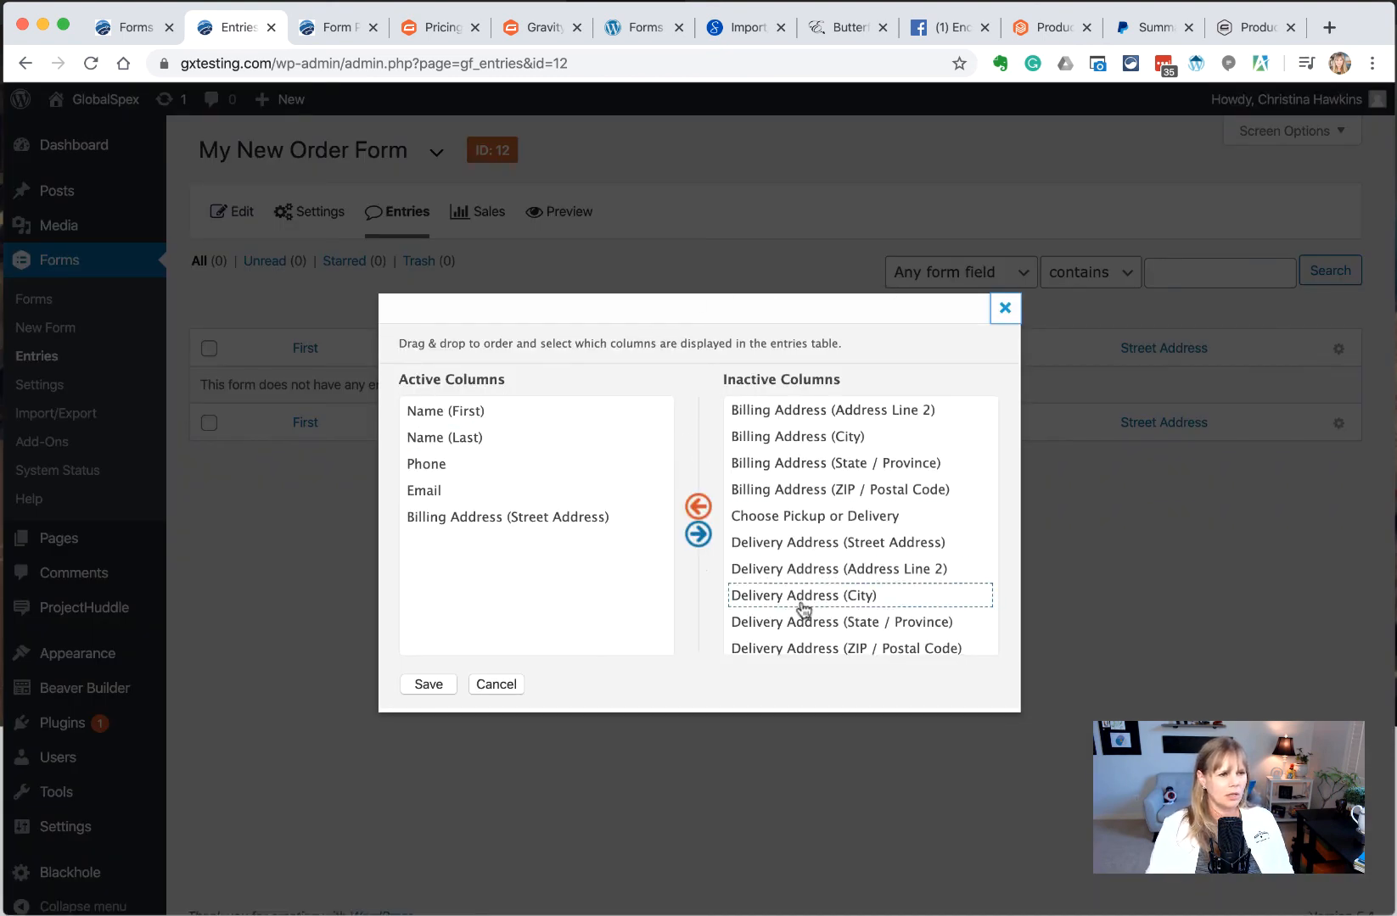
pyautogui.scroll(-5, 801, 611)
pyautogui.moveTo(802, 609); pyautogui.dragTo(503, 410)
pyautogui.scroll(-5, 857, 579)
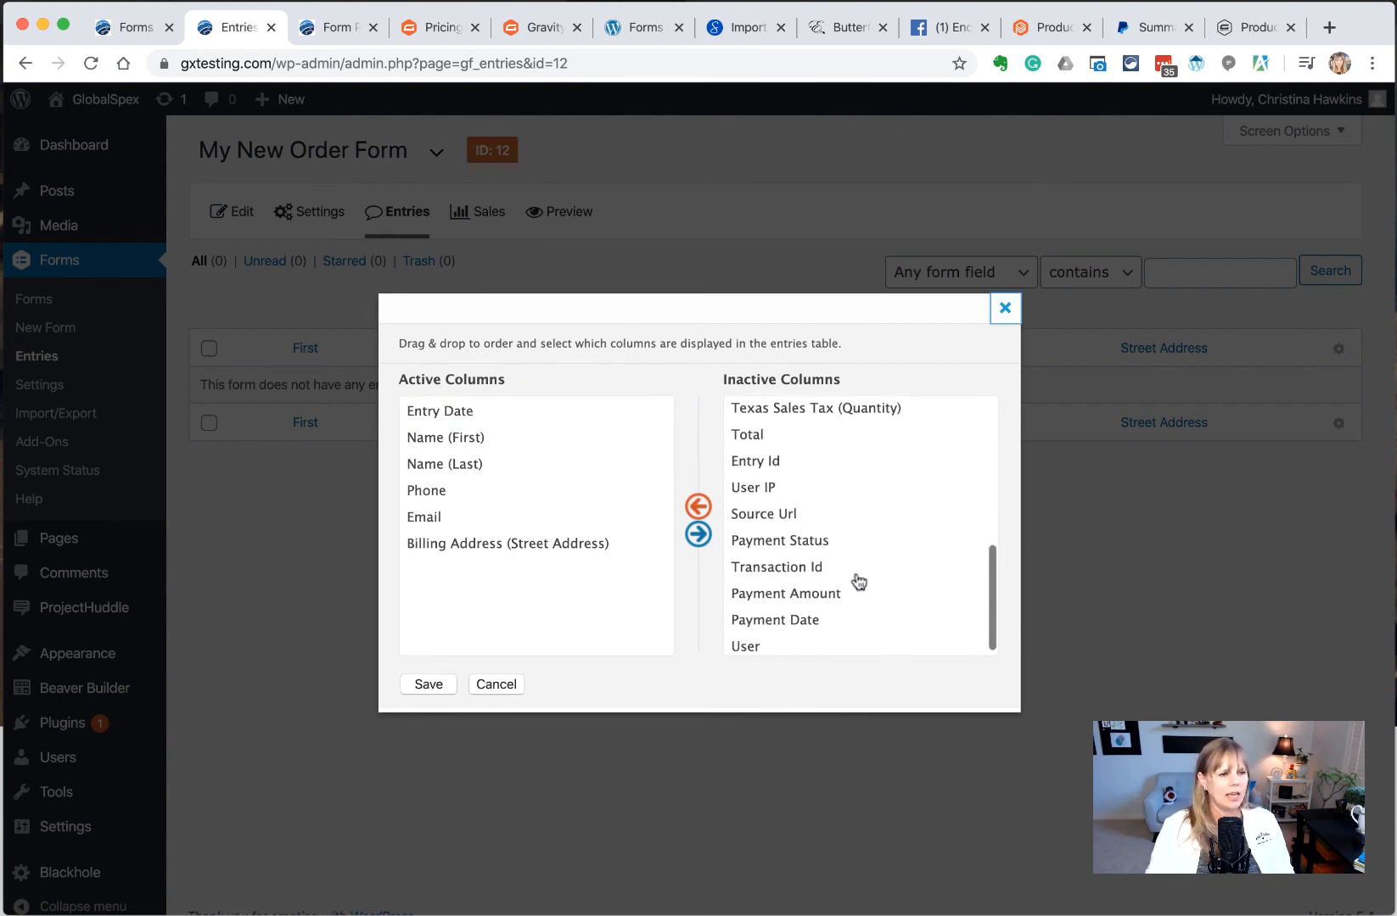
pyautogui.moveTo(802, 532); pyautogui.dragTo(520, 436)
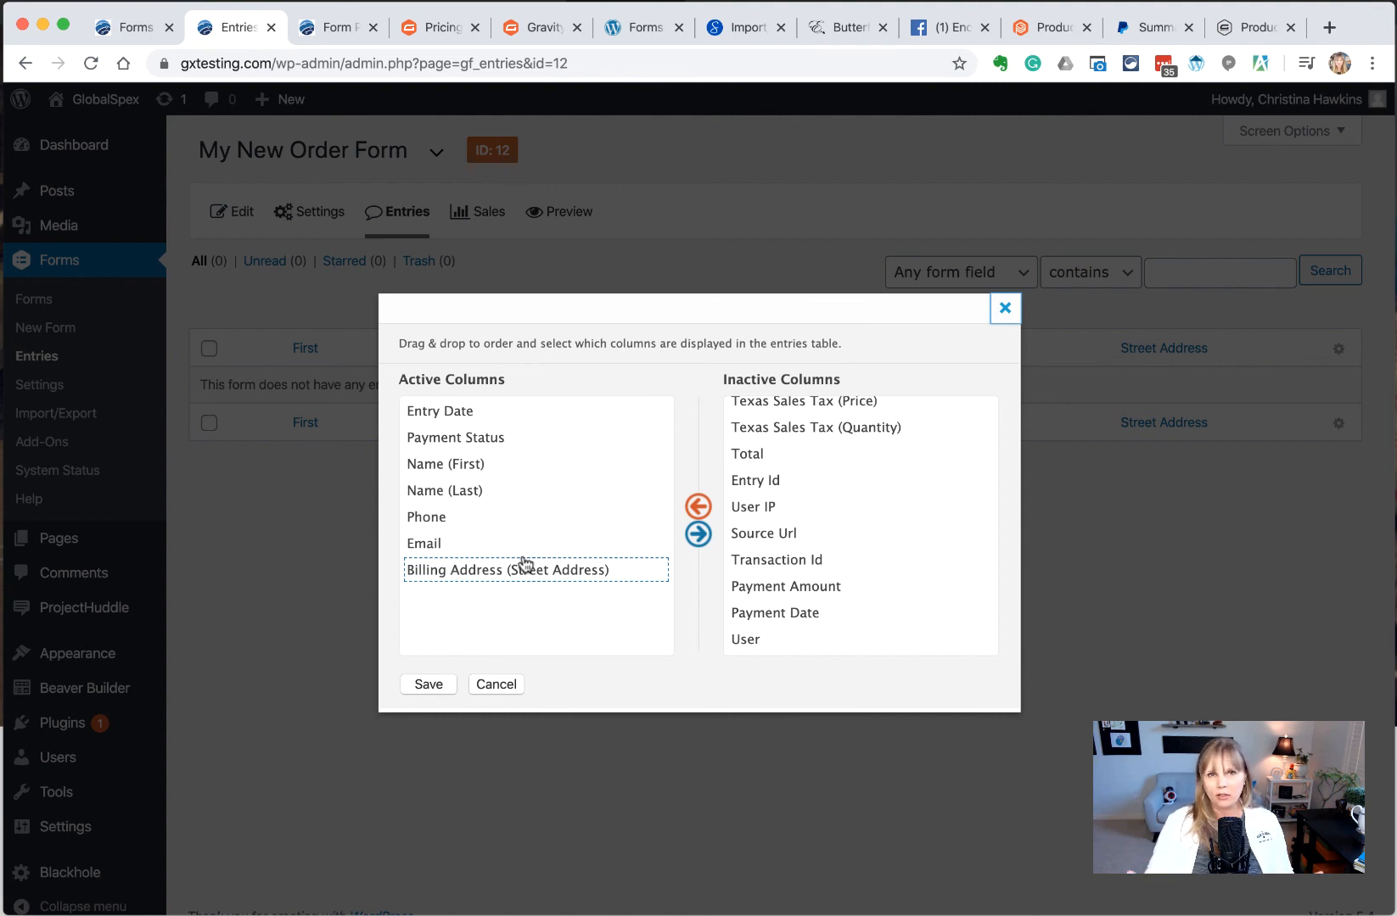
pyautogui.moveTo(524, 565); pyautogui.dragTo(521, 564)
pyautogui.click(429, 685)
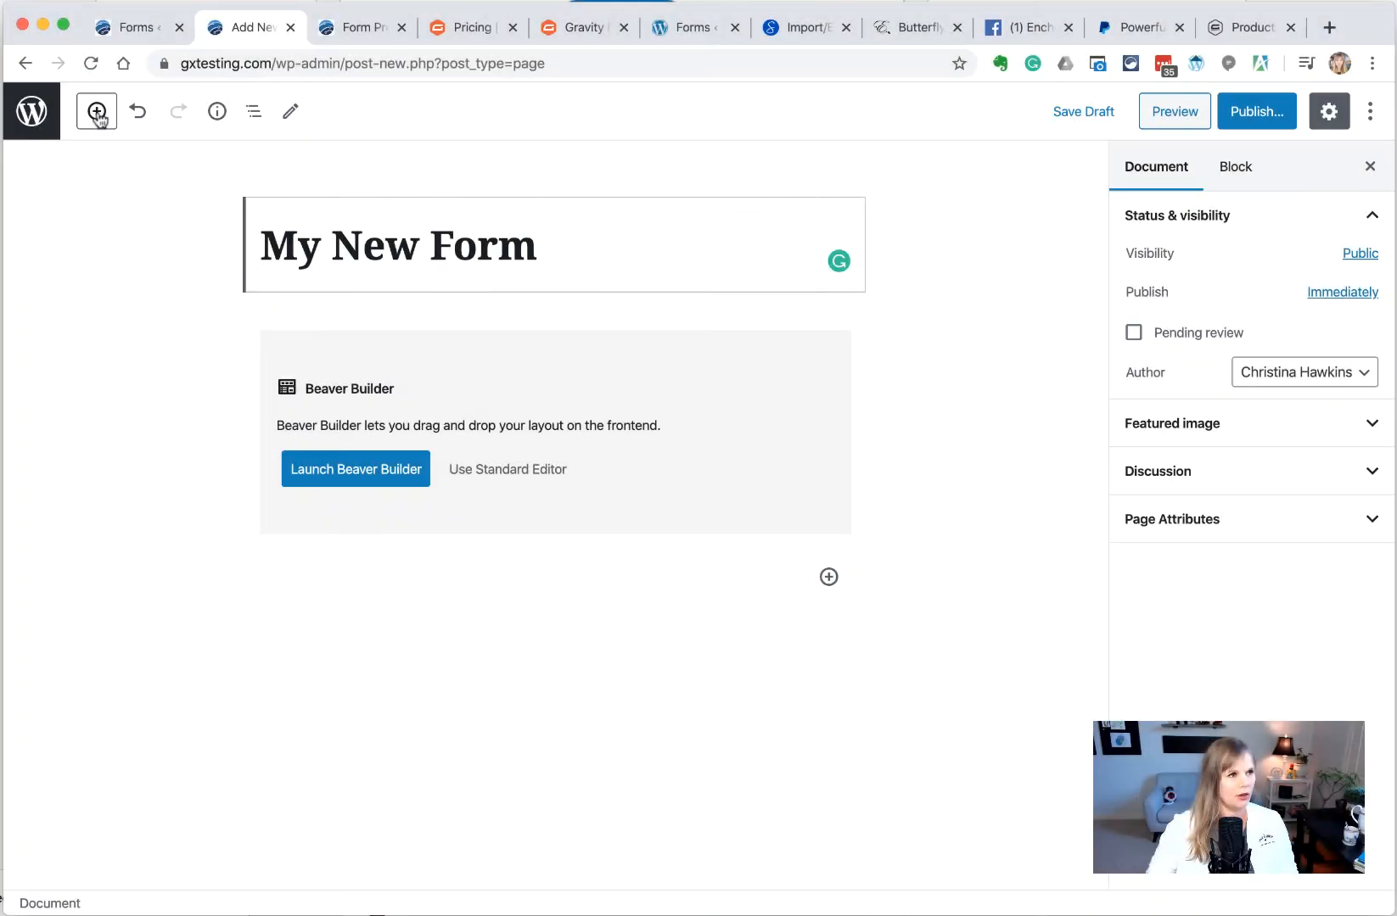
# Insert a Gravity Forms block set to My New Order Form and publish the page
pyautogui.click(97, 111)
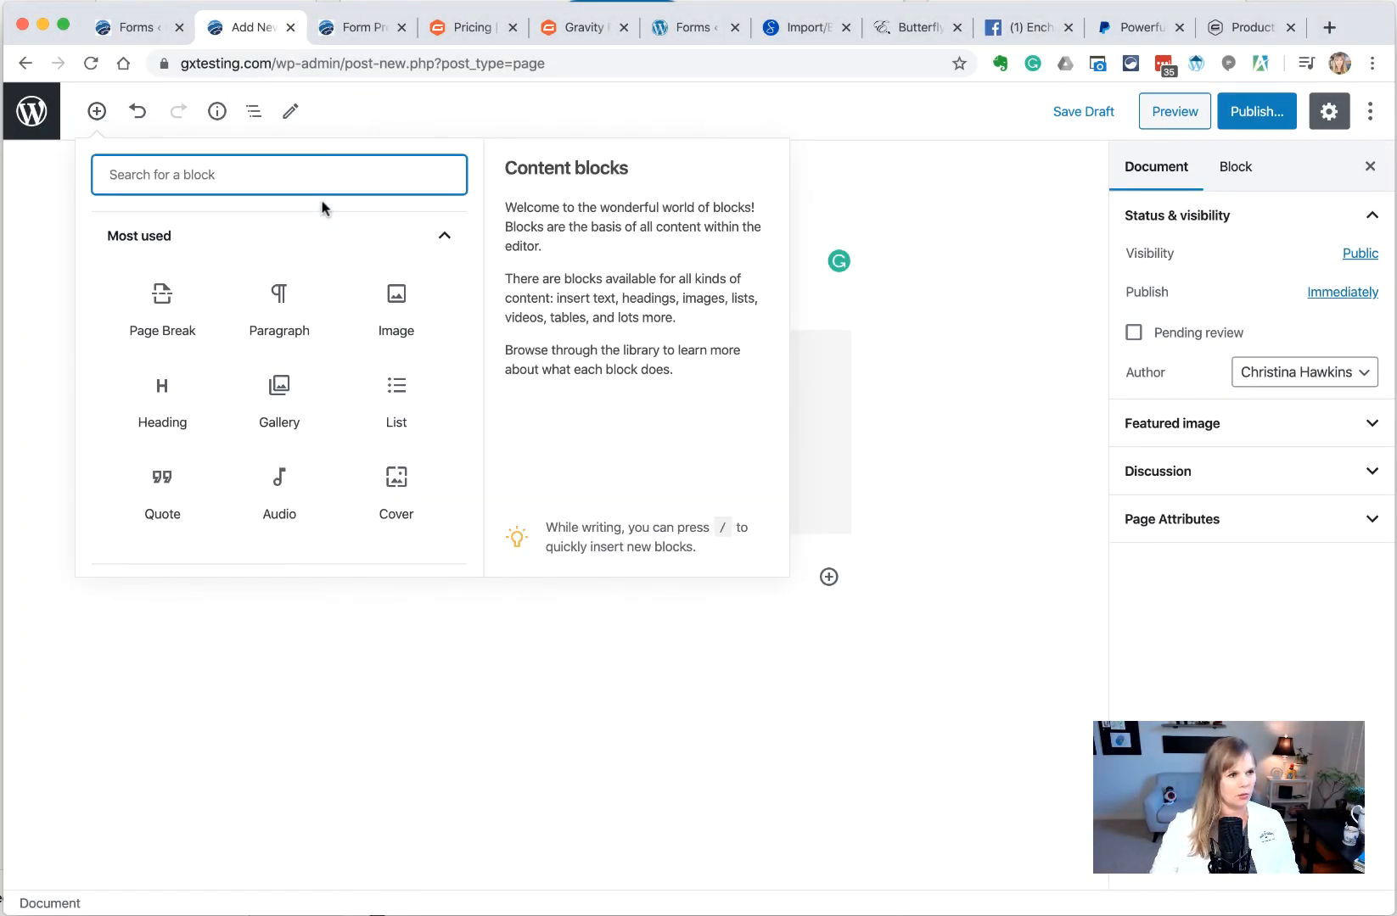
pyautogui.write('gr')
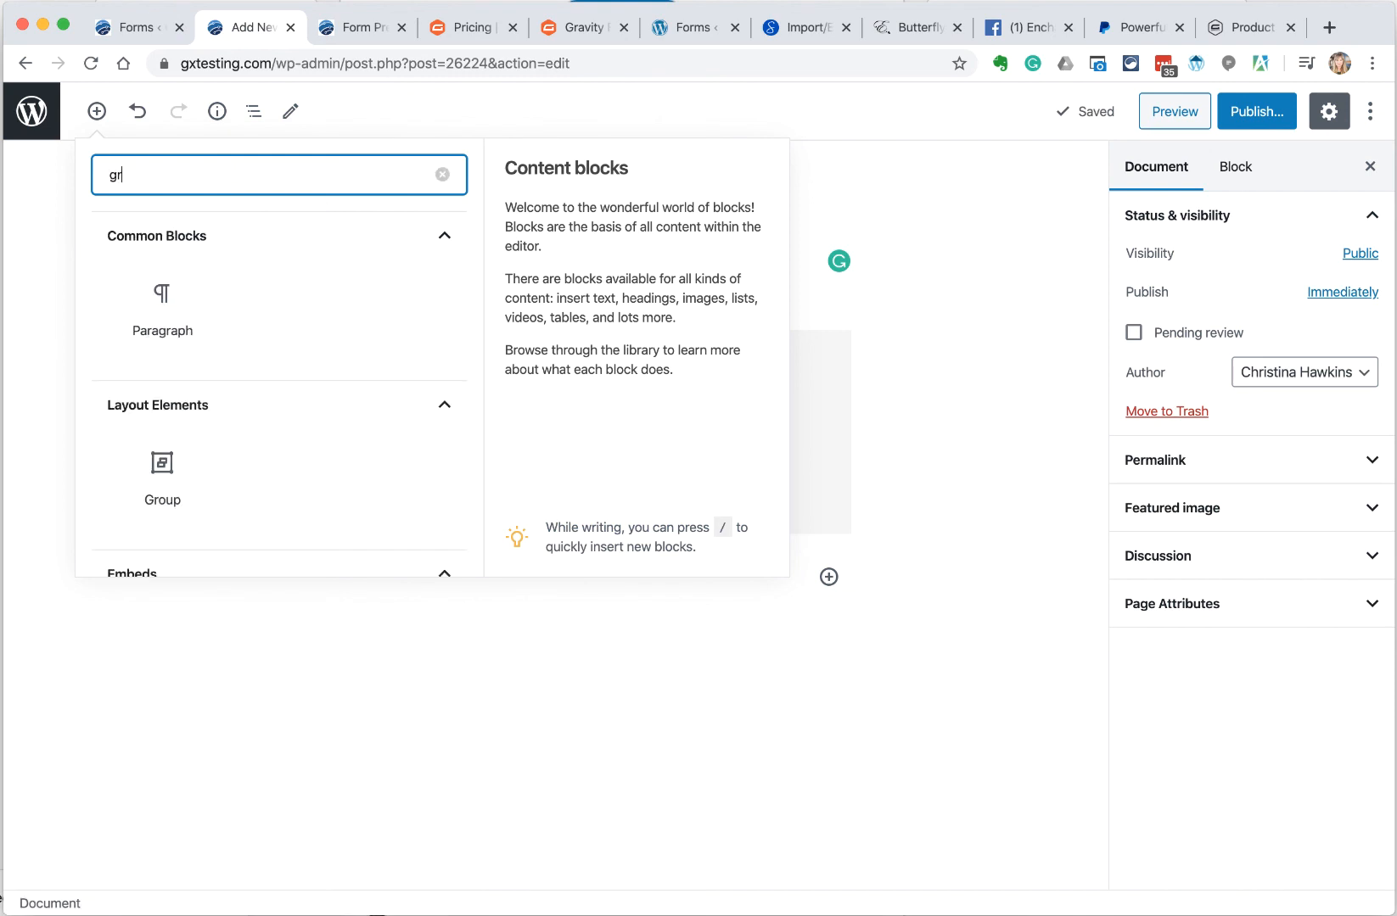
pyautogui.write('av')
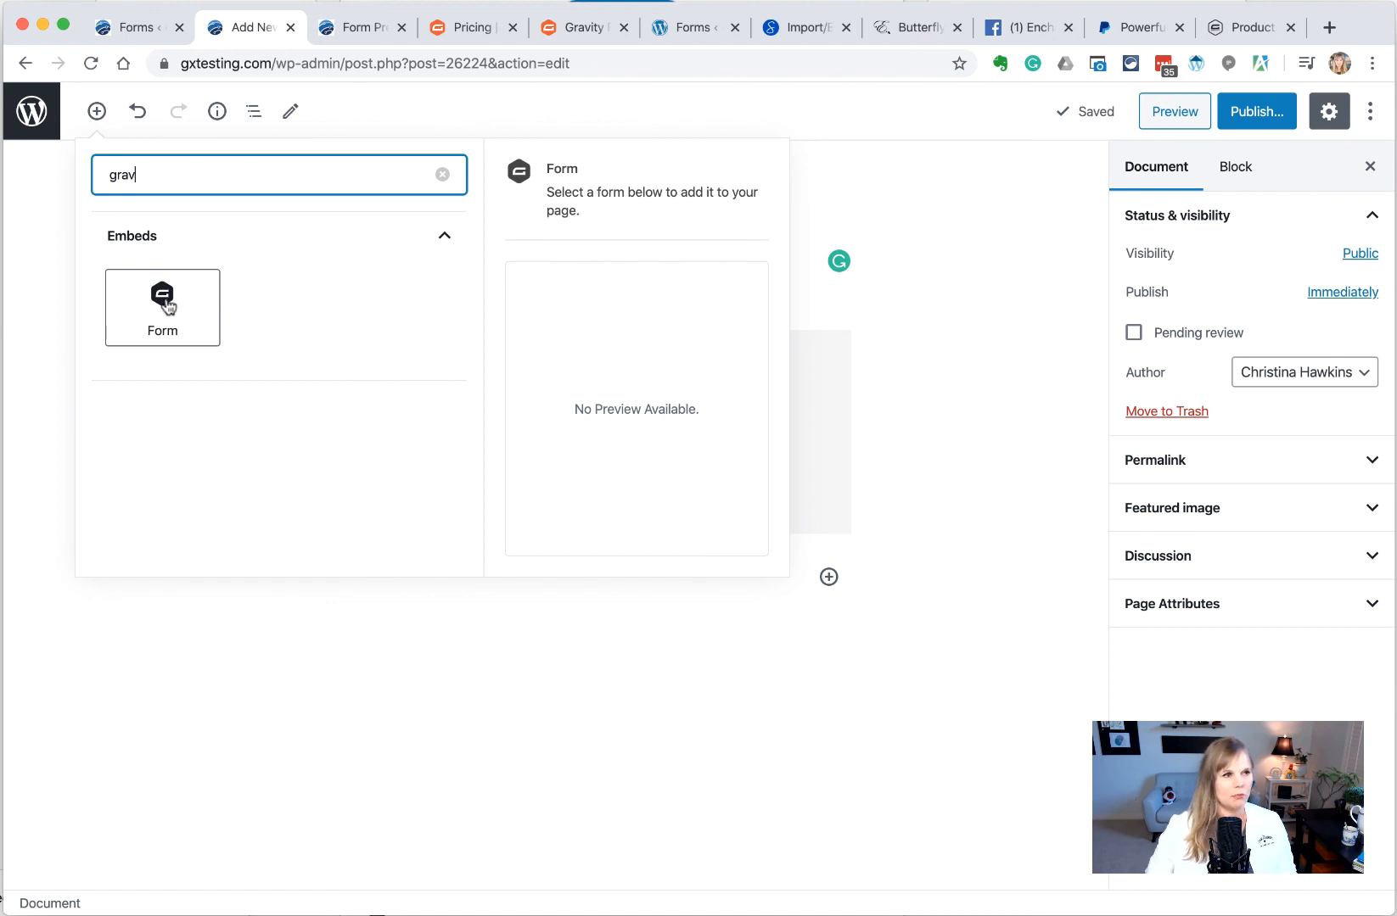
pyautogui.click(165, 304)
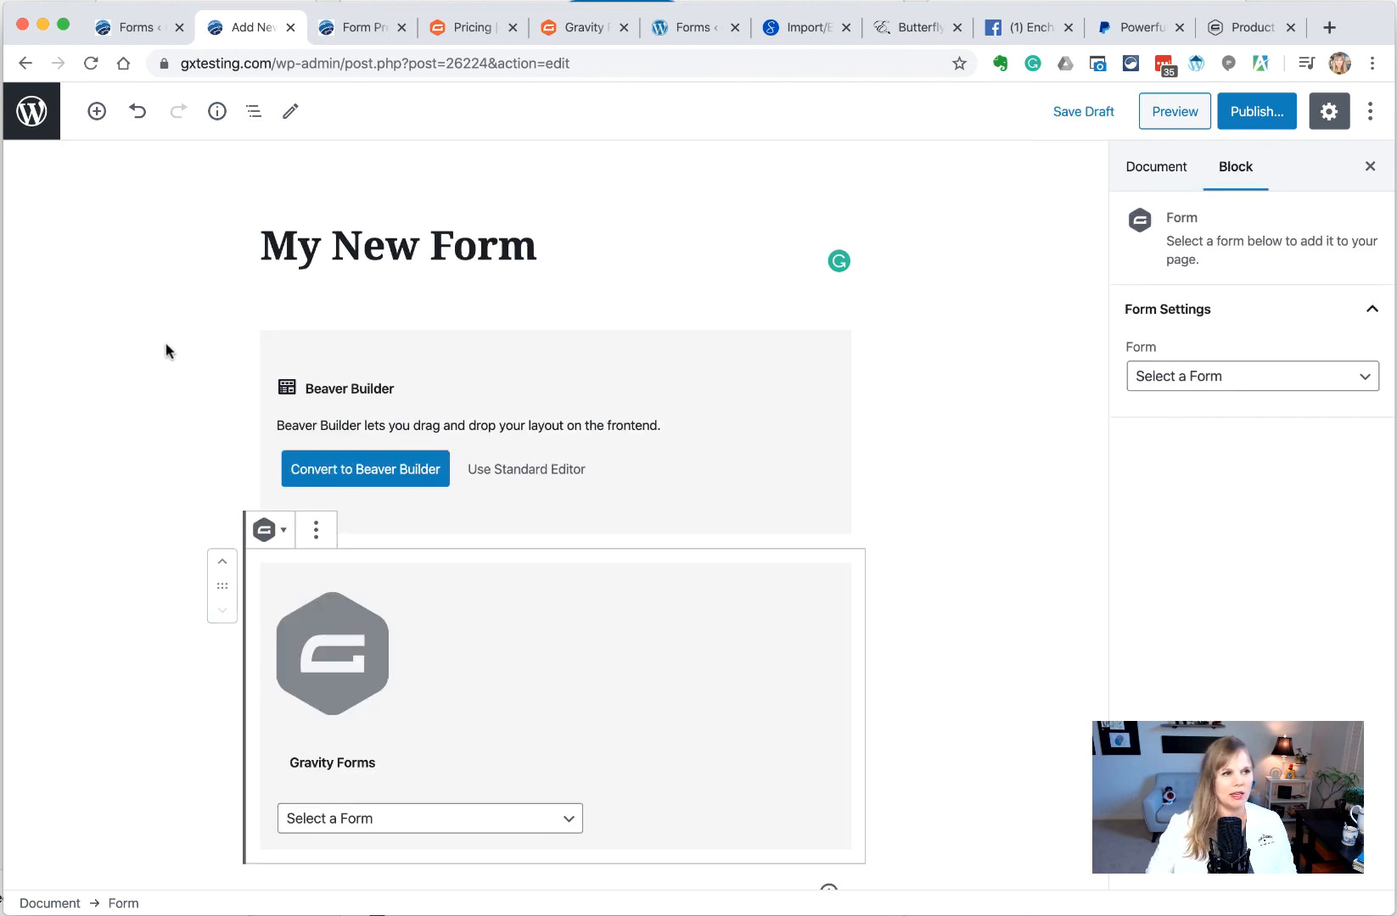
pyautogui.scroll(-3, 383, 505)
pyautogui.click(378, 611)
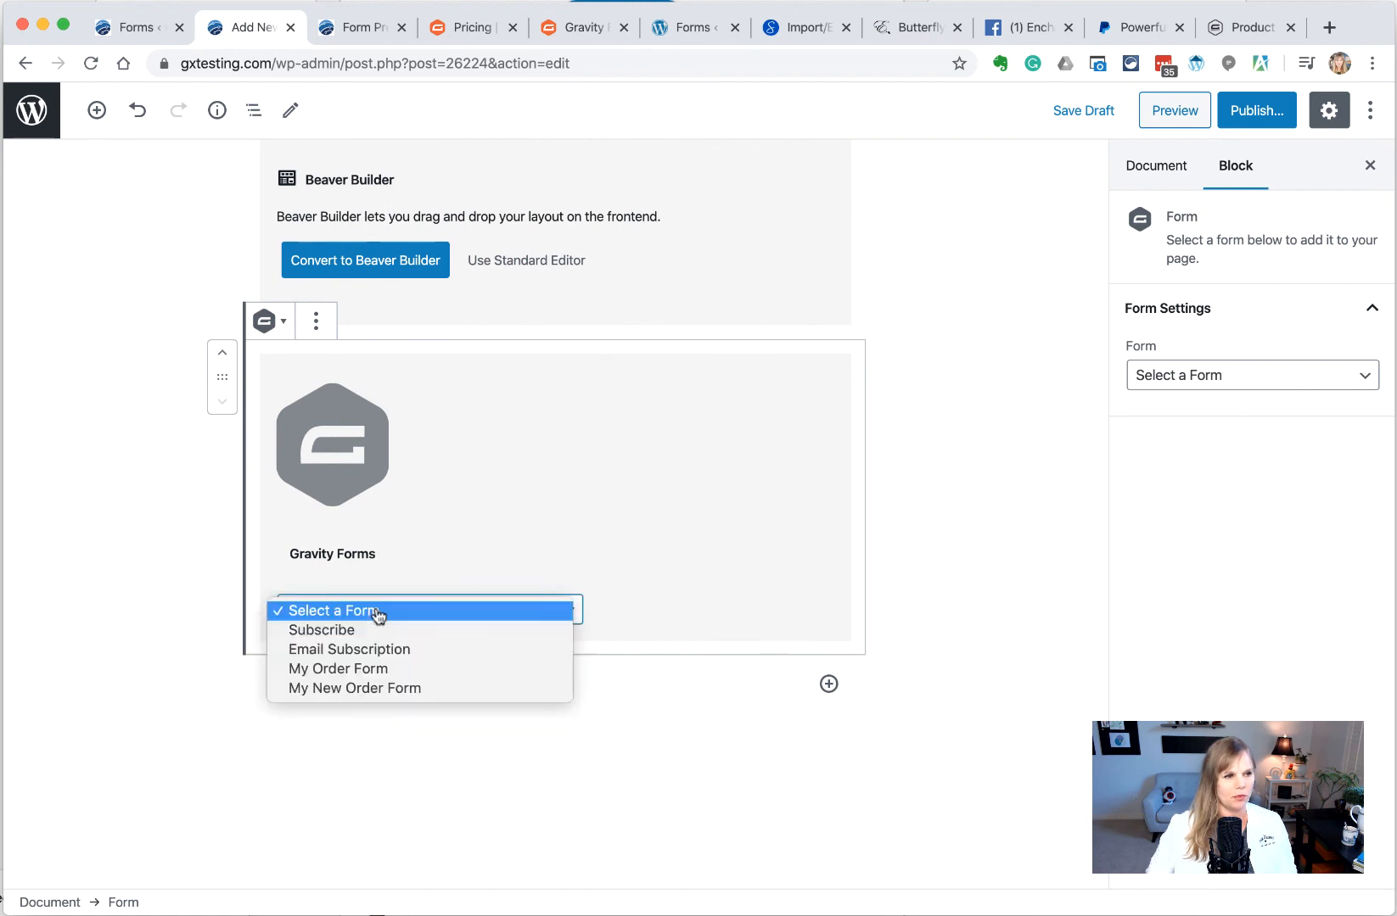
pyautogui.click(407, 689)
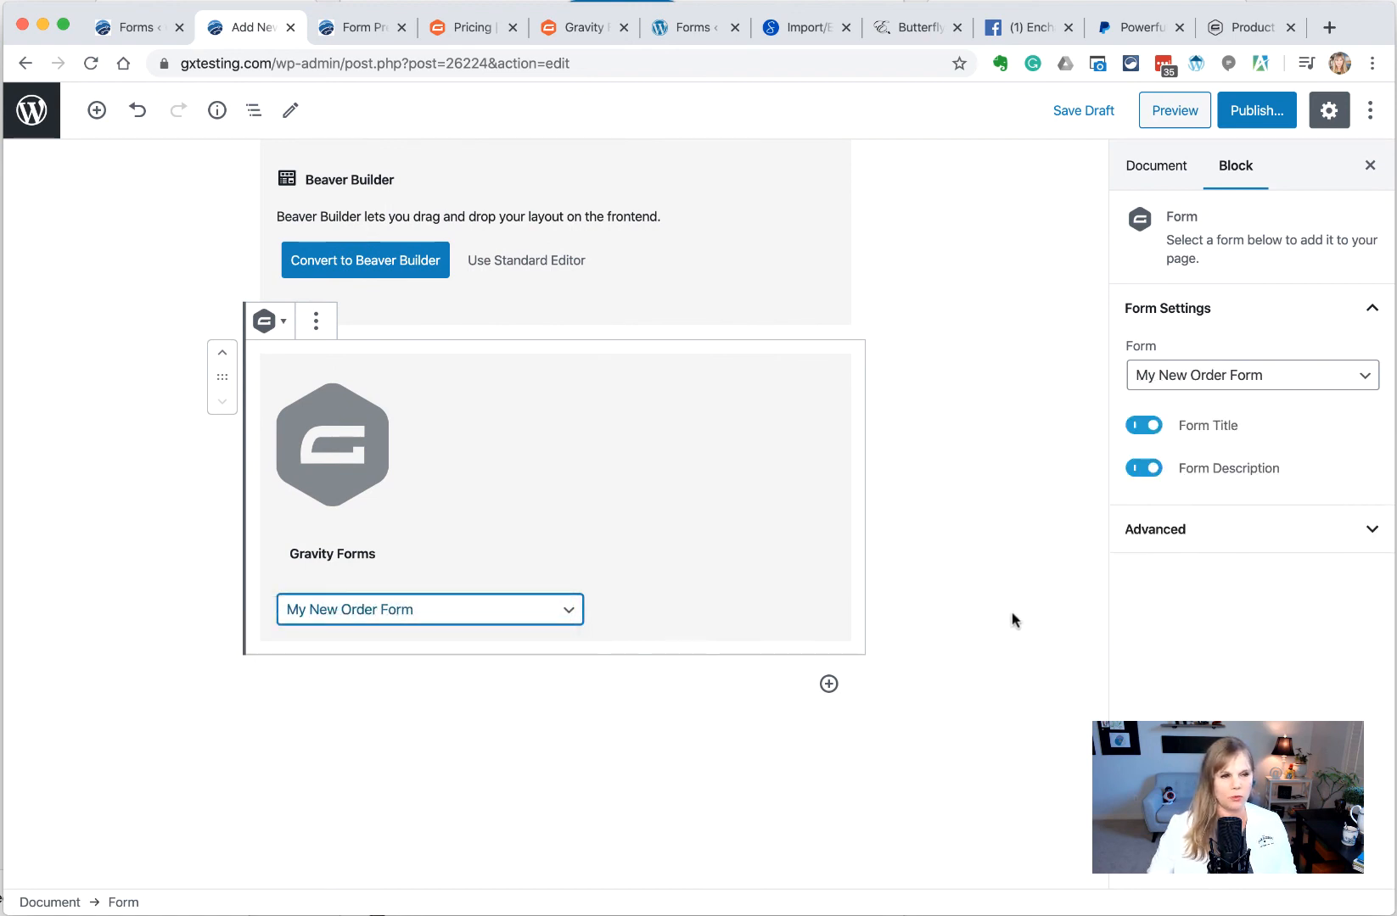
pyautogui.click(1244, 114)
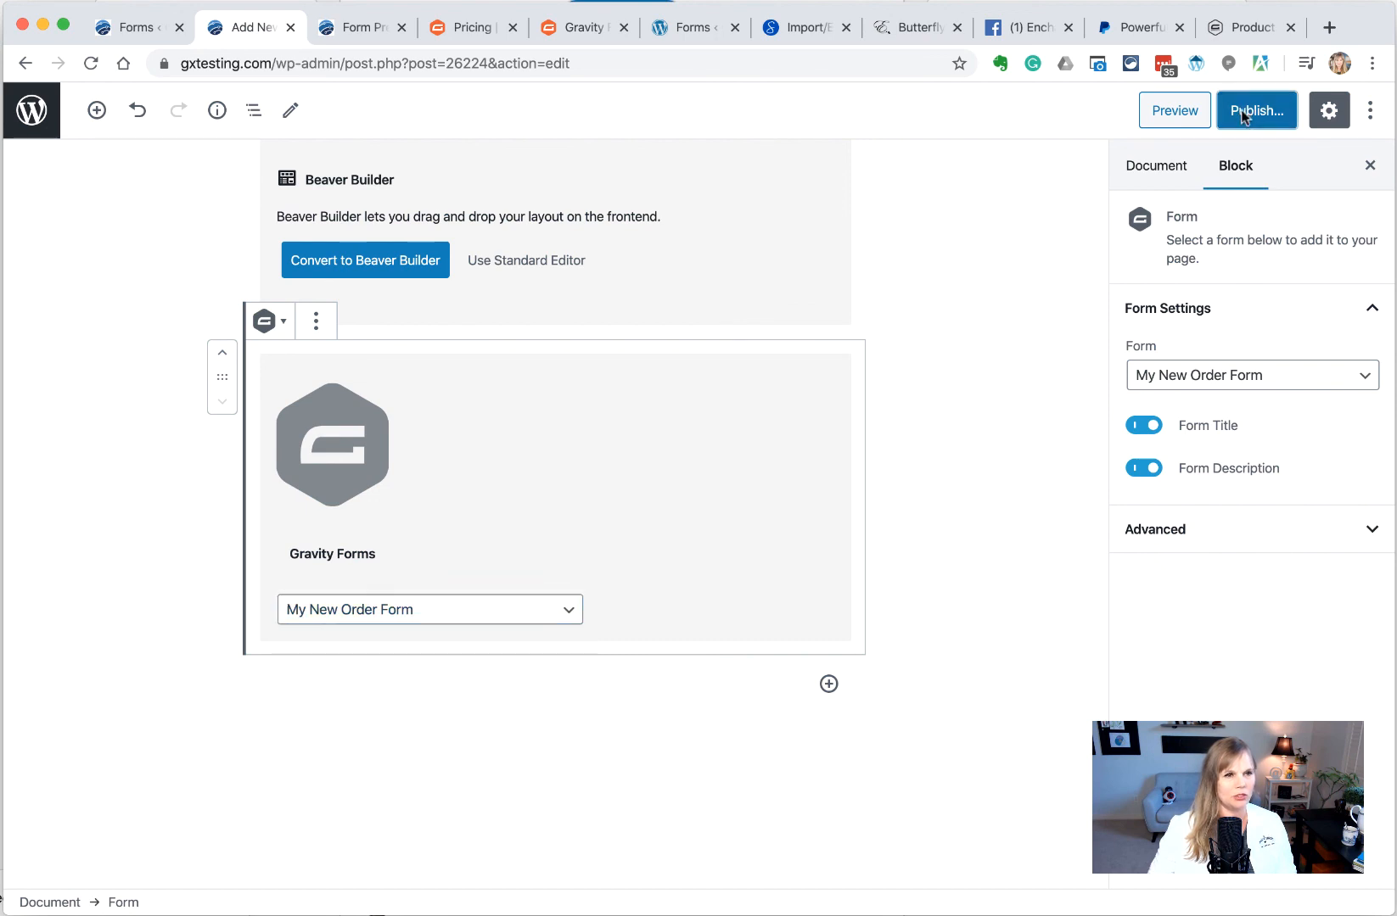
pyautogui.click(1231, 129)
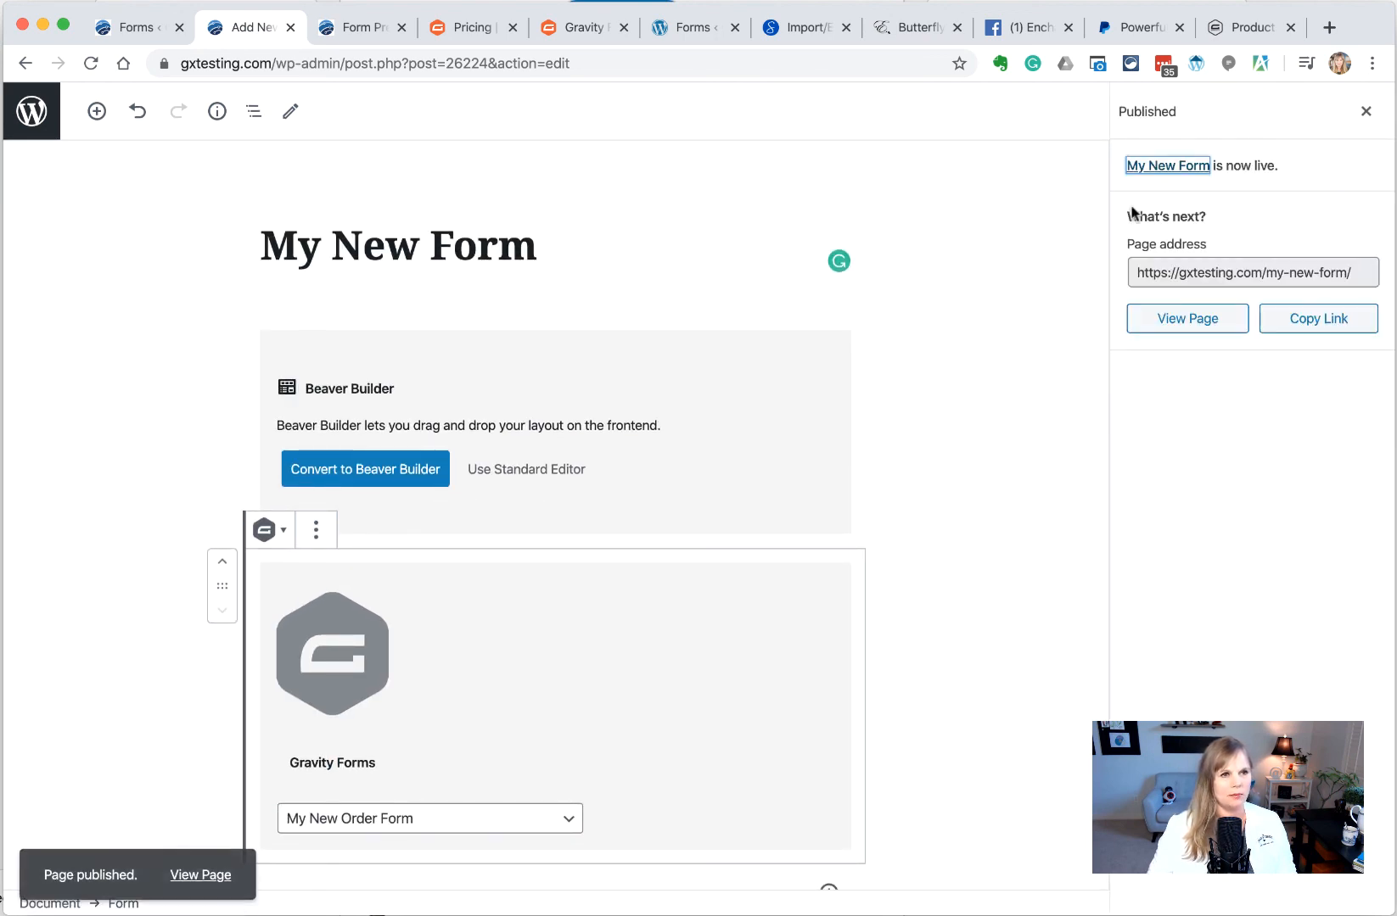
# View the published My New Form page and scroll through the live order form and its totals
pyautogui.click(1169, 320)
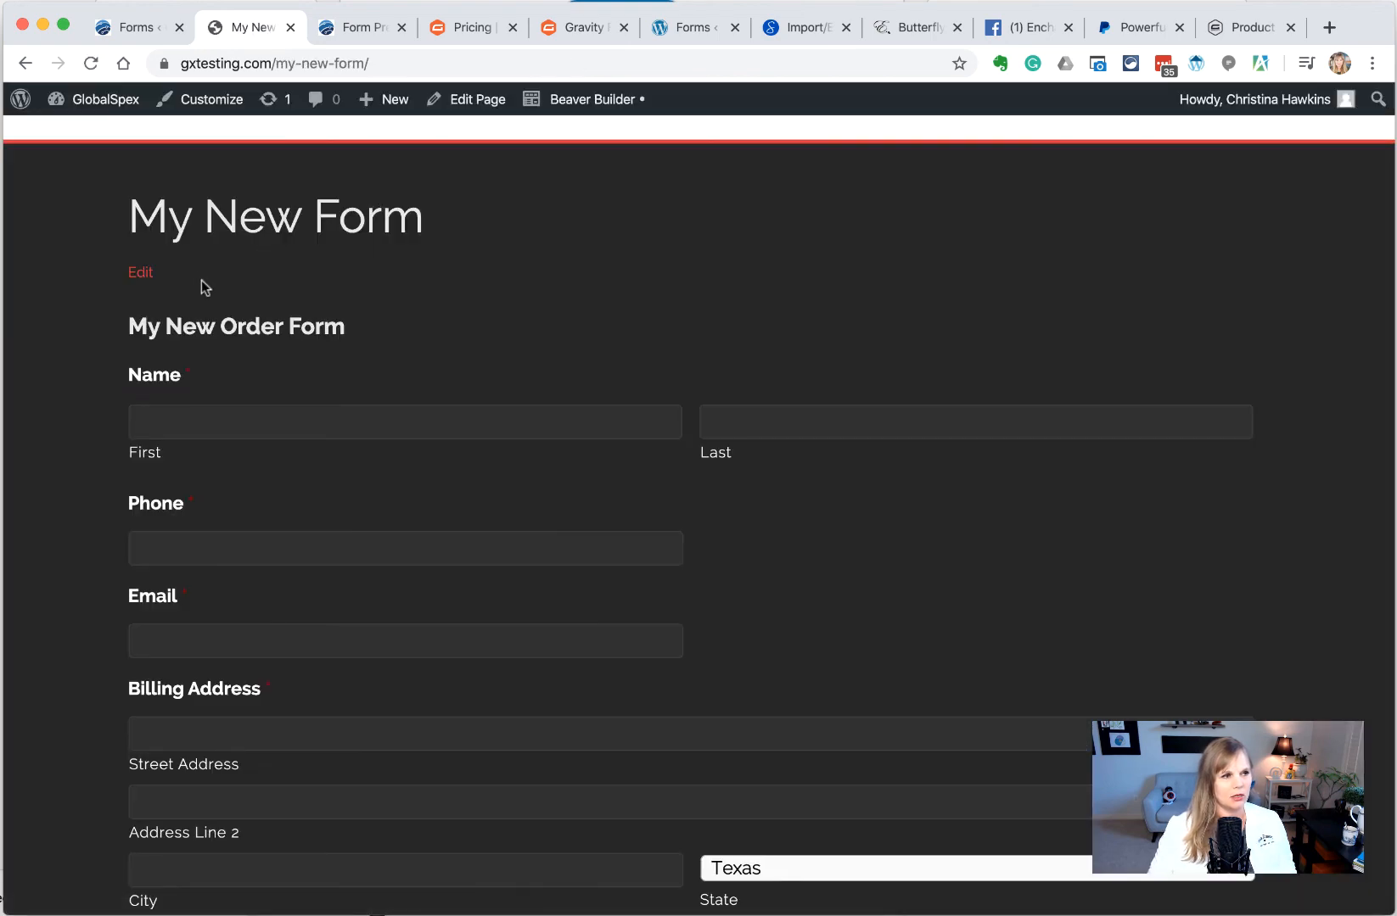
pyautogui.scroll(-3, 604, 415)
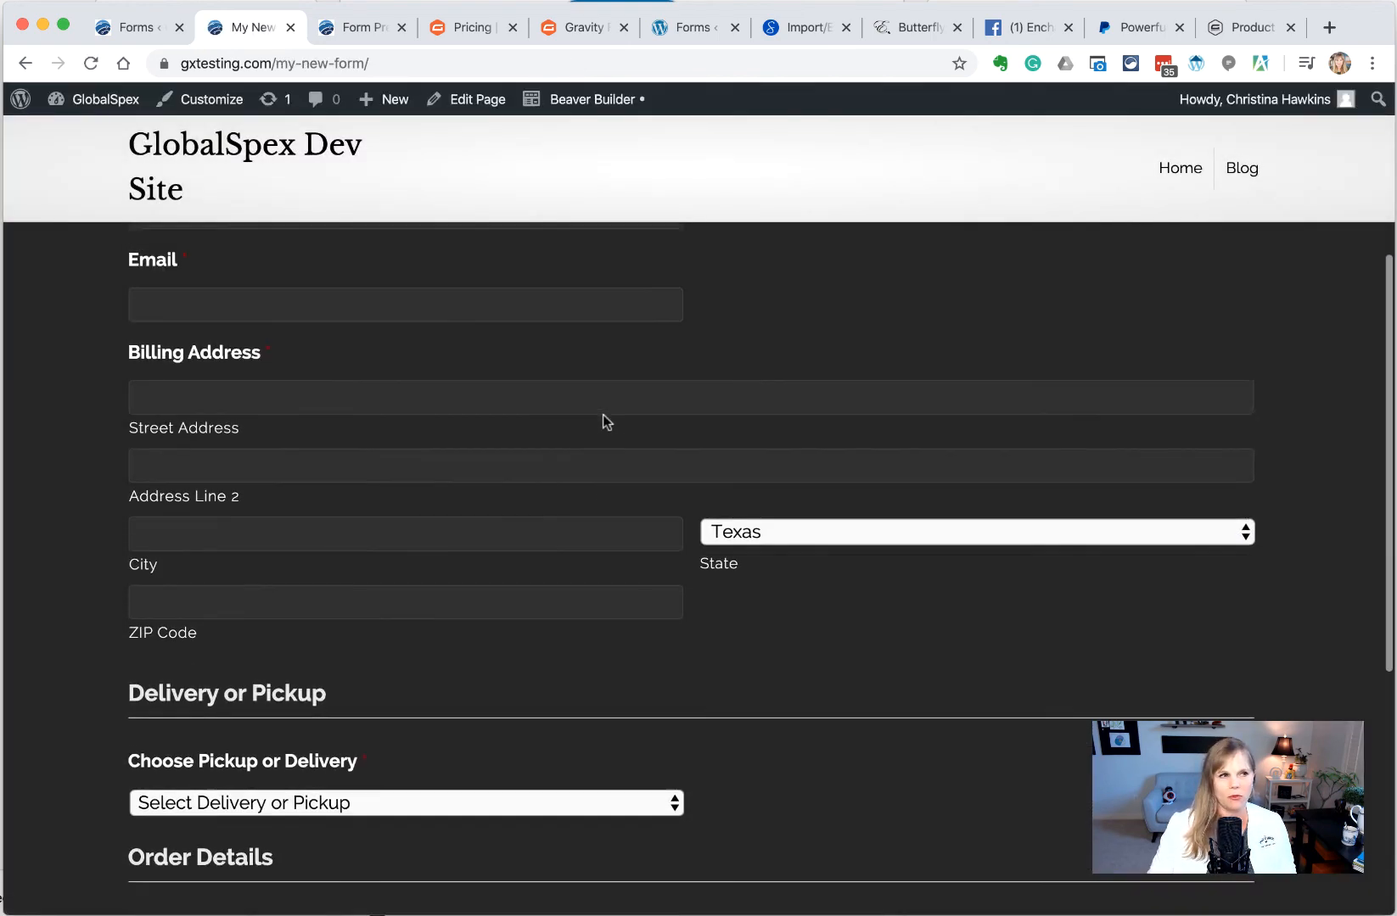
pyautogui.scroll(5, 603, 415)
pyautogui.scroll(-3, 601, 415)
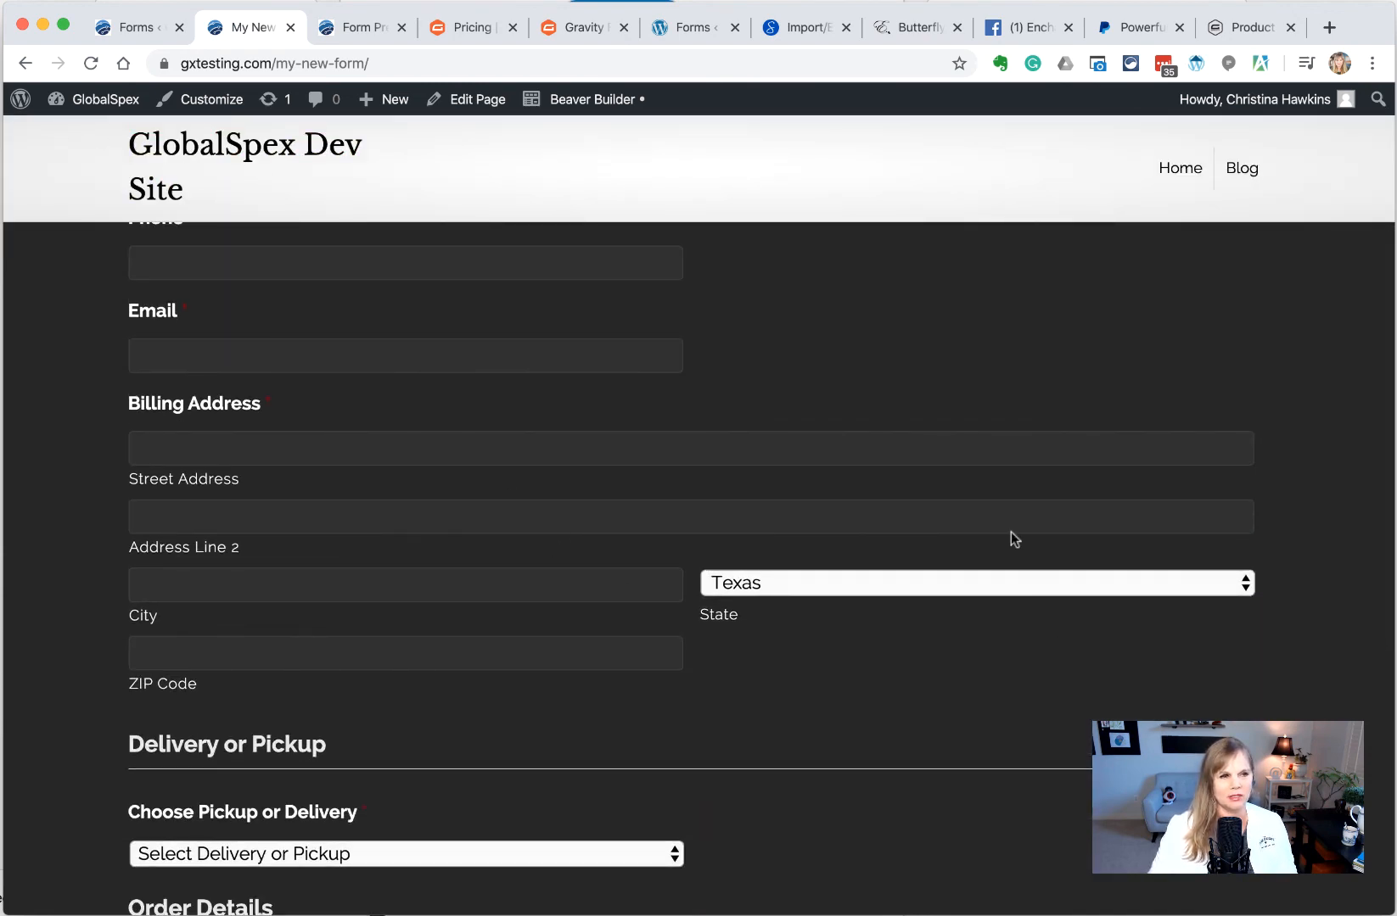
pyautogui.scroll(1, 855, 343)
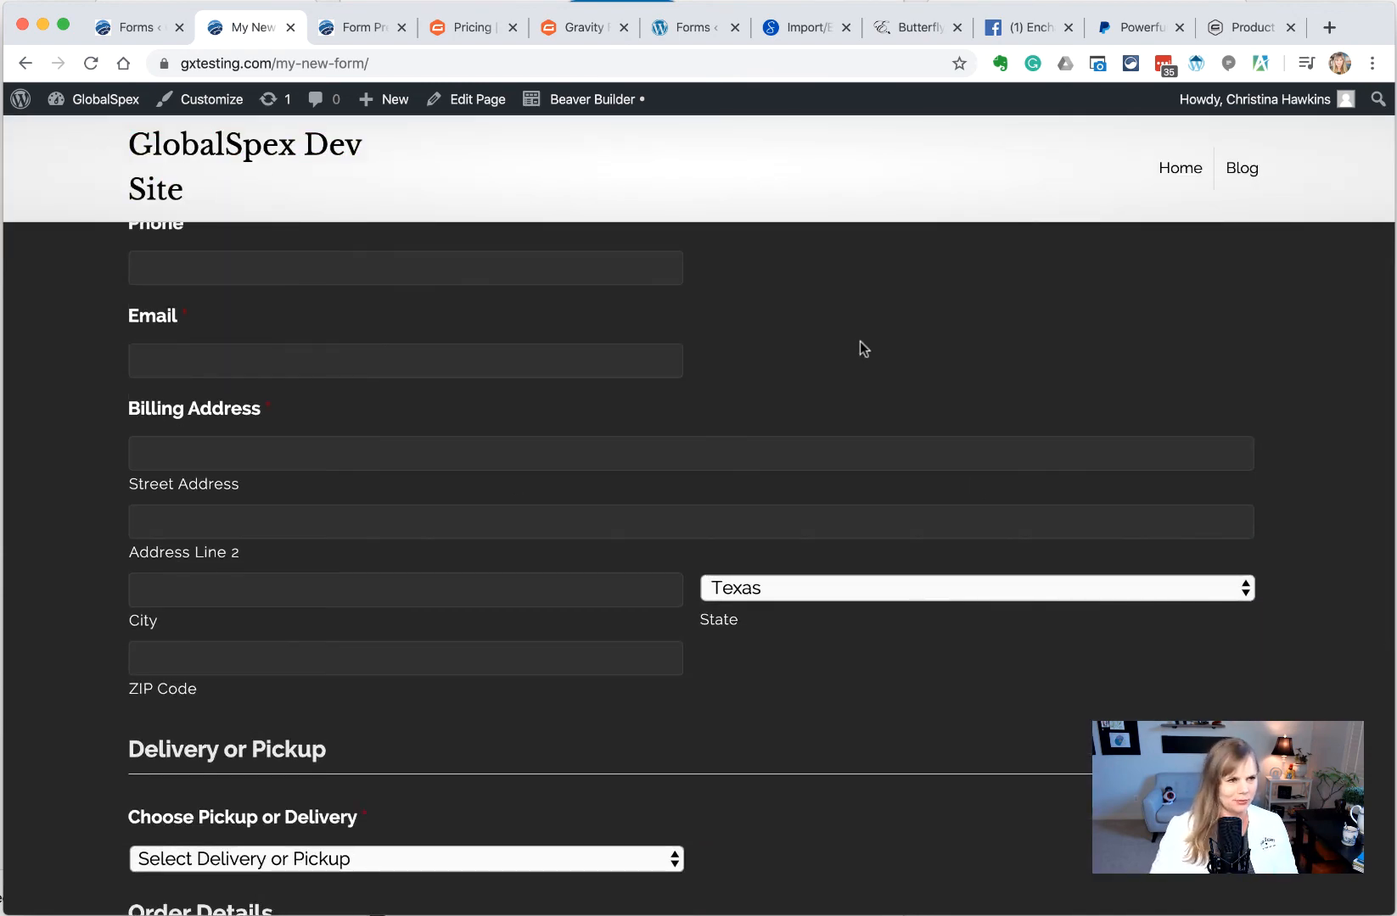
pyautogui.scroll(-5, 769, 423)
pyautogui.scroll(-6, 770, 423)
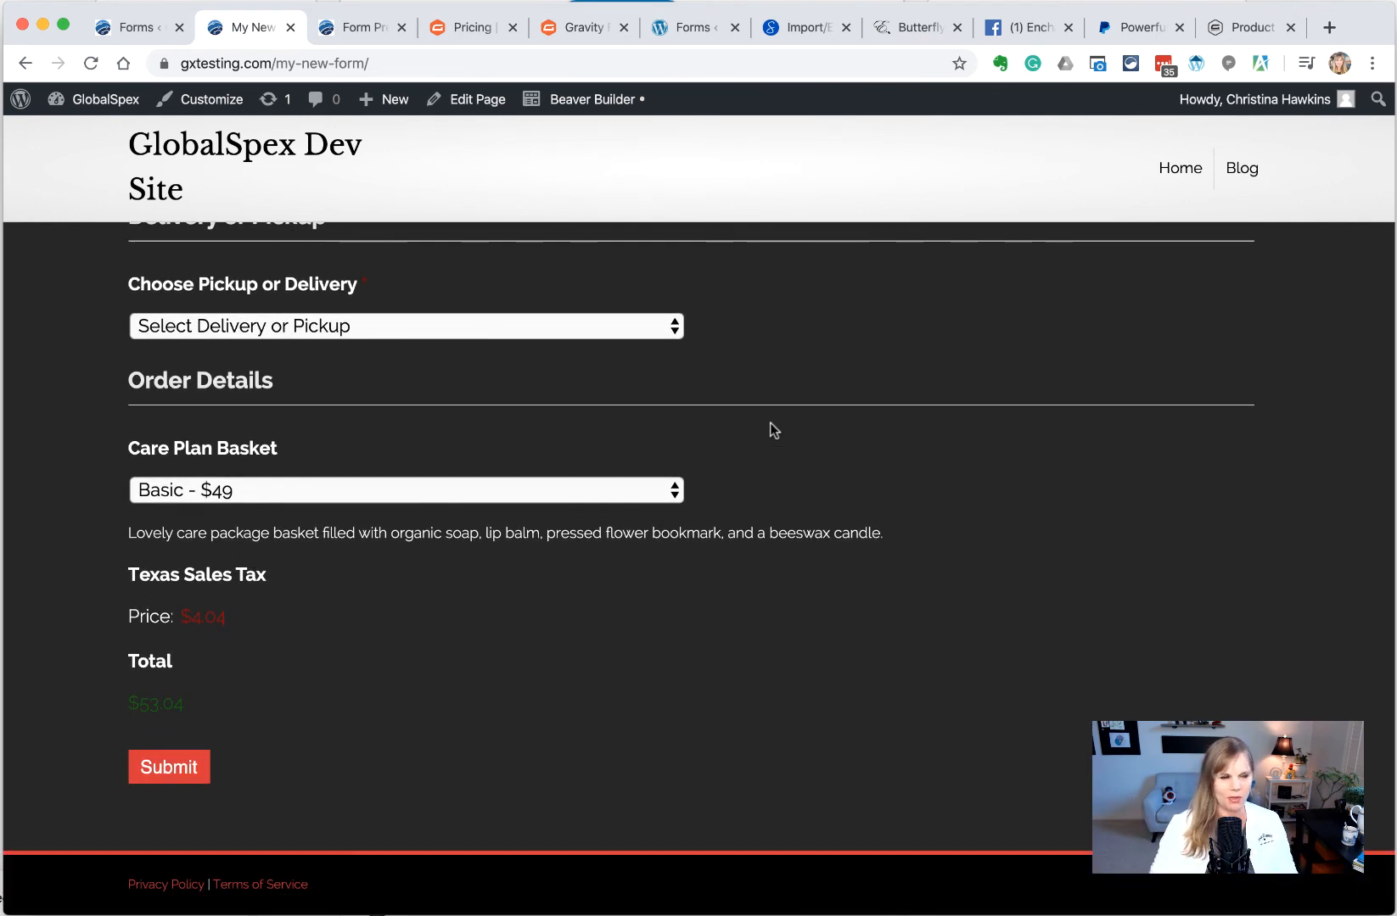
pyautogui.scroll(2, 663, 561)
pyautogui.scroll(-2, 663, 560)
pyautogui.moveTo(184, 705); pyautogui.dragTo(129, 705)
pyautogui.moveTo(227, 618); pyautogui.dragTo(180, 618)
pyautogui.scroll(1, 342, 634)
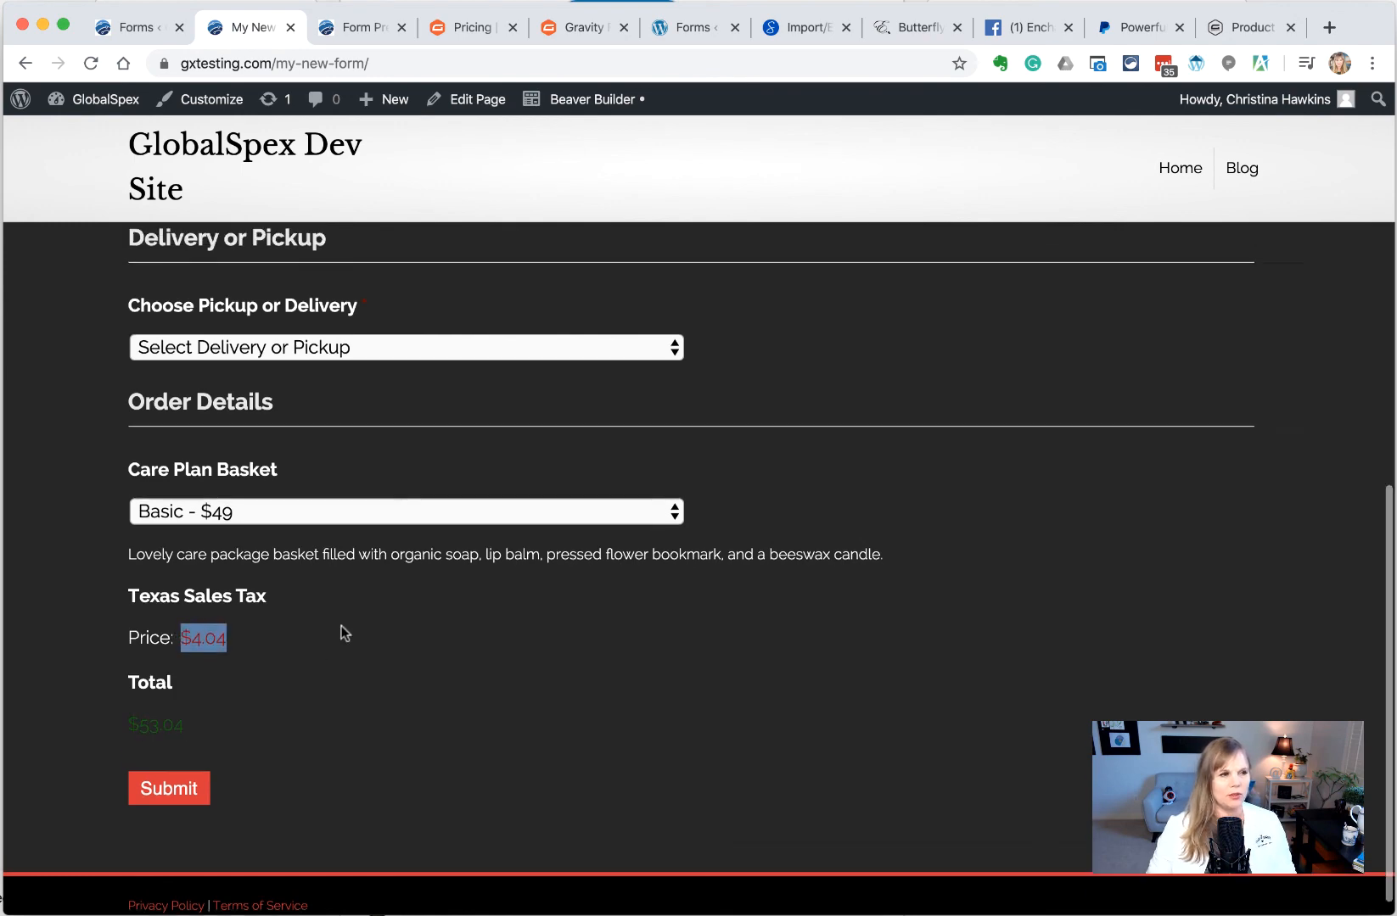
pyautogui.scroll(15, 341, 634)
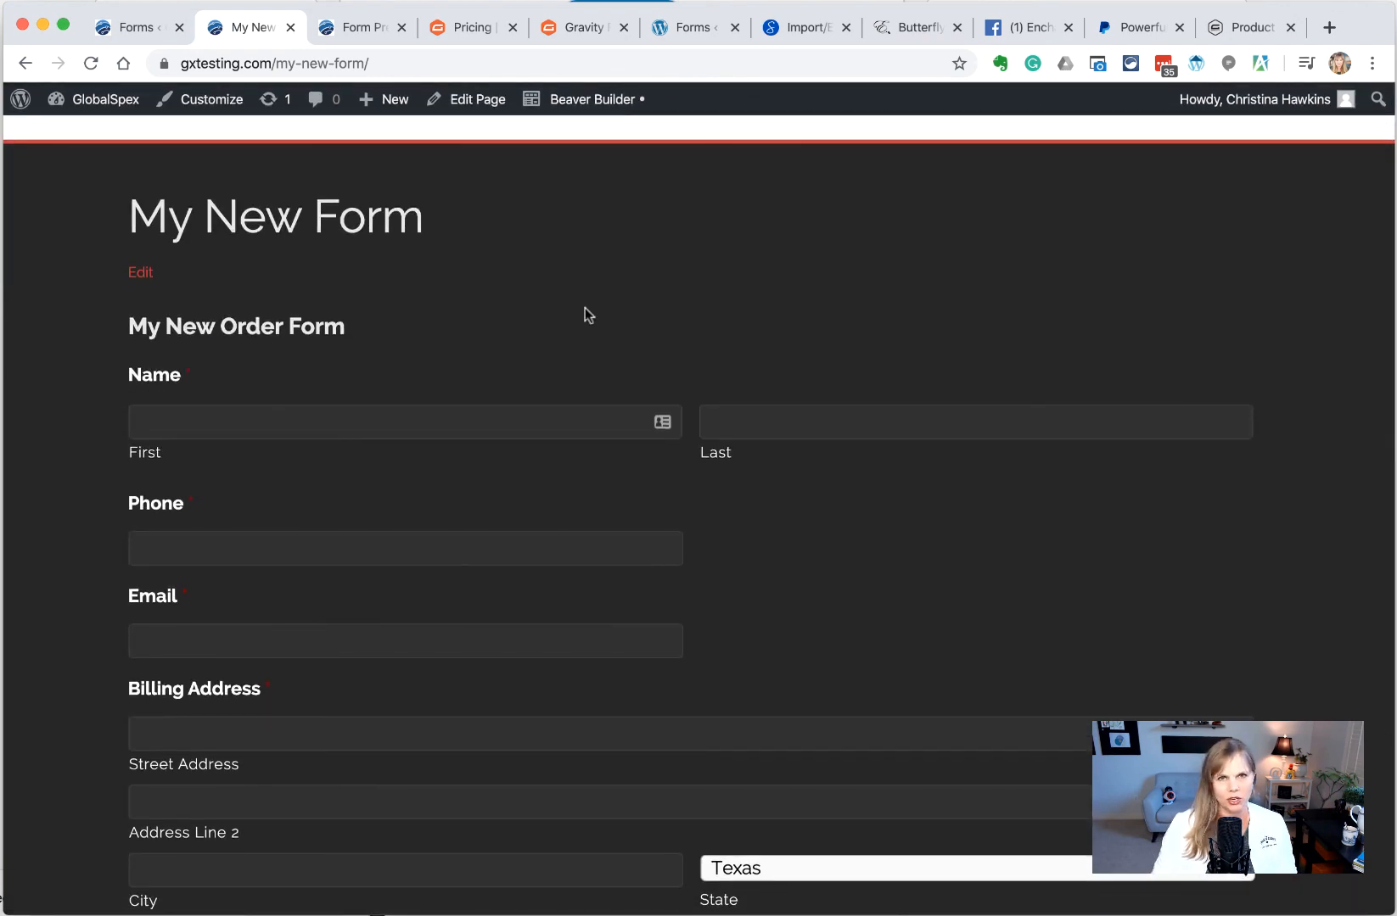